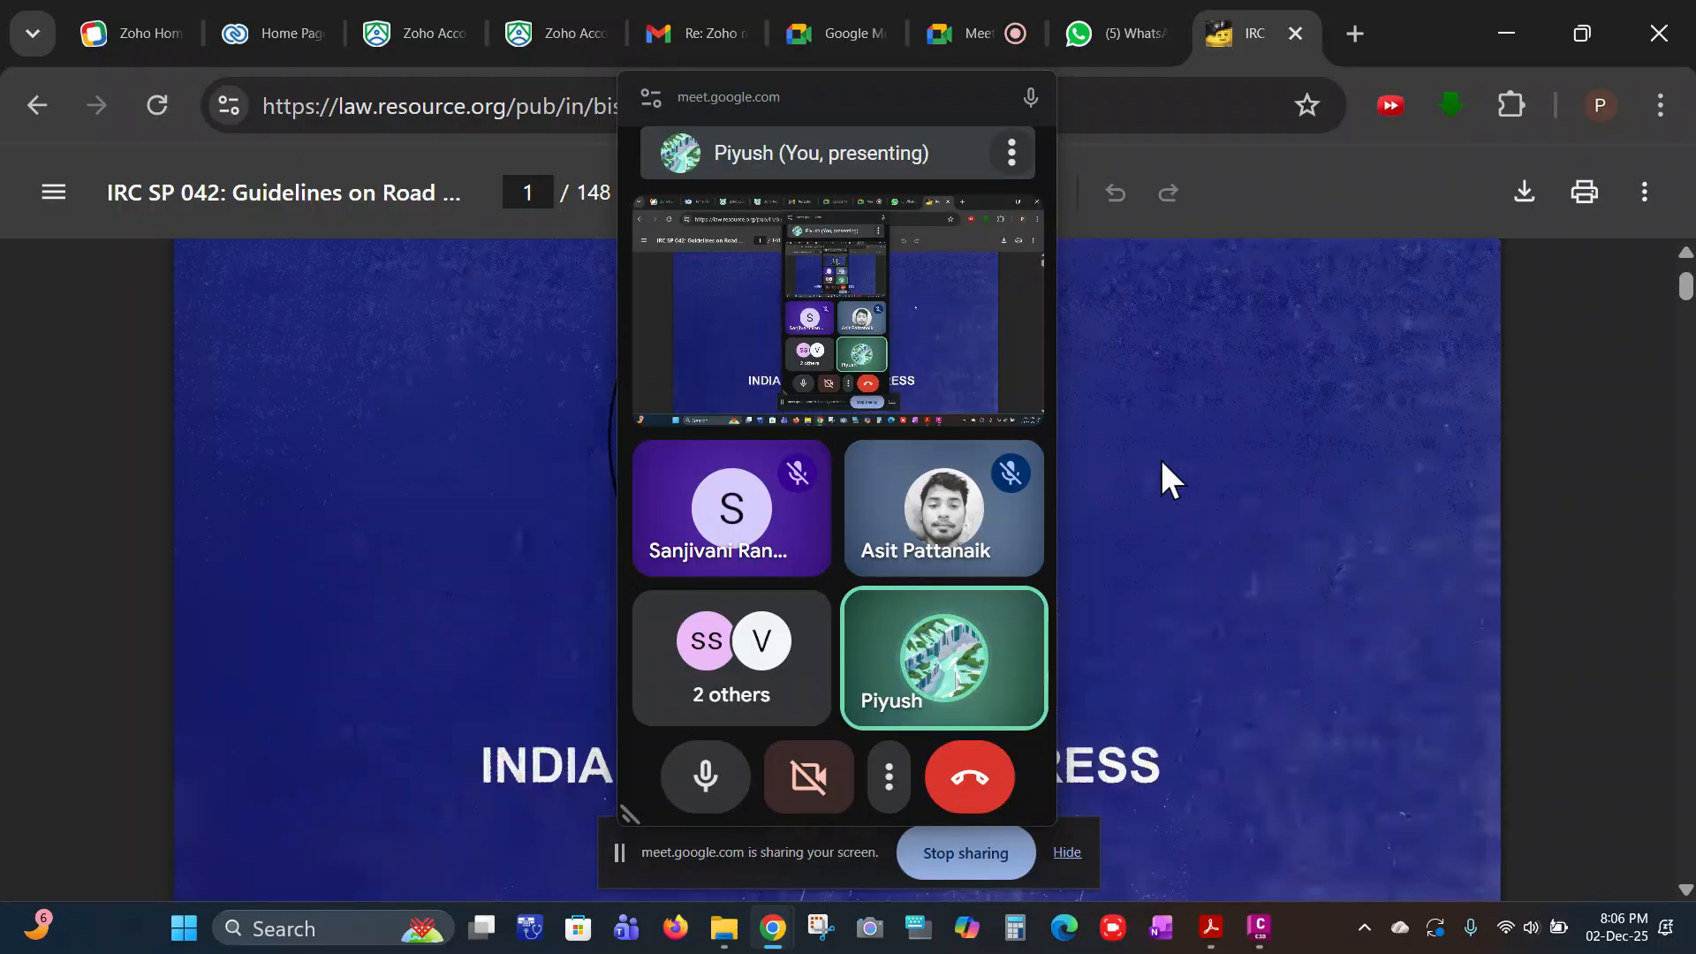
Step: Move the meeting window off the page and look through the IRC SP 042 cover, contents and committee member lists
drag(794, 99, 1378, 144)
scroll(724, 505, up, 12)
scroll(731, 509, up, 5)
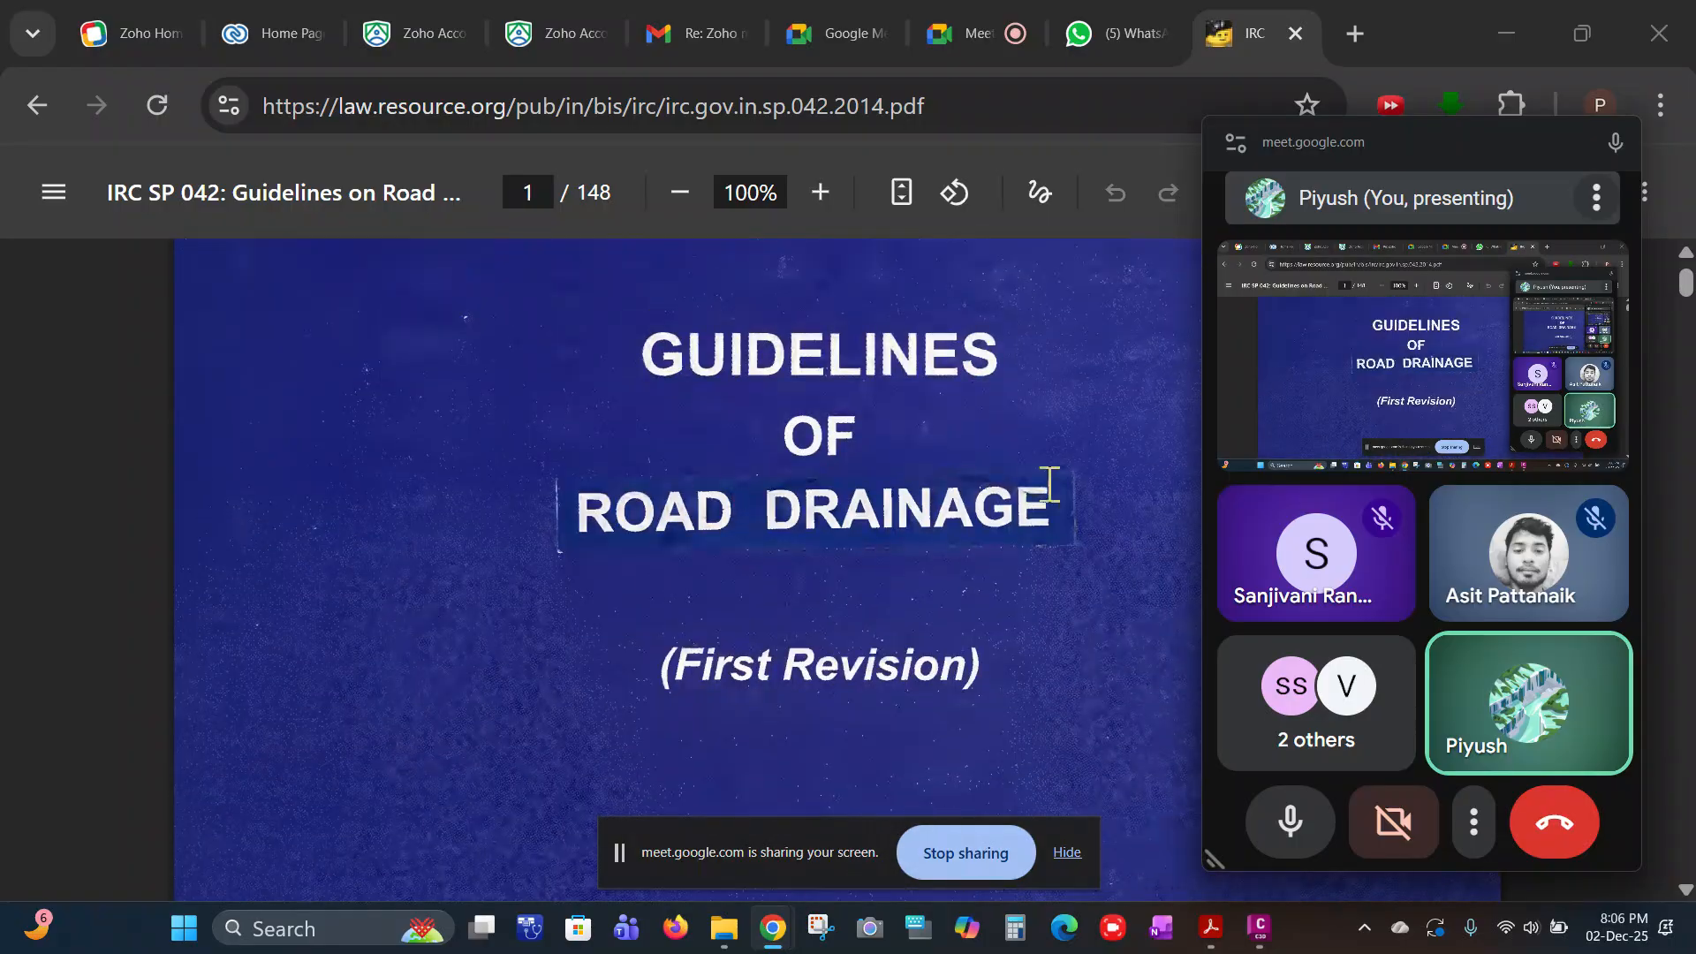
scroll(921, 504, up, 2)
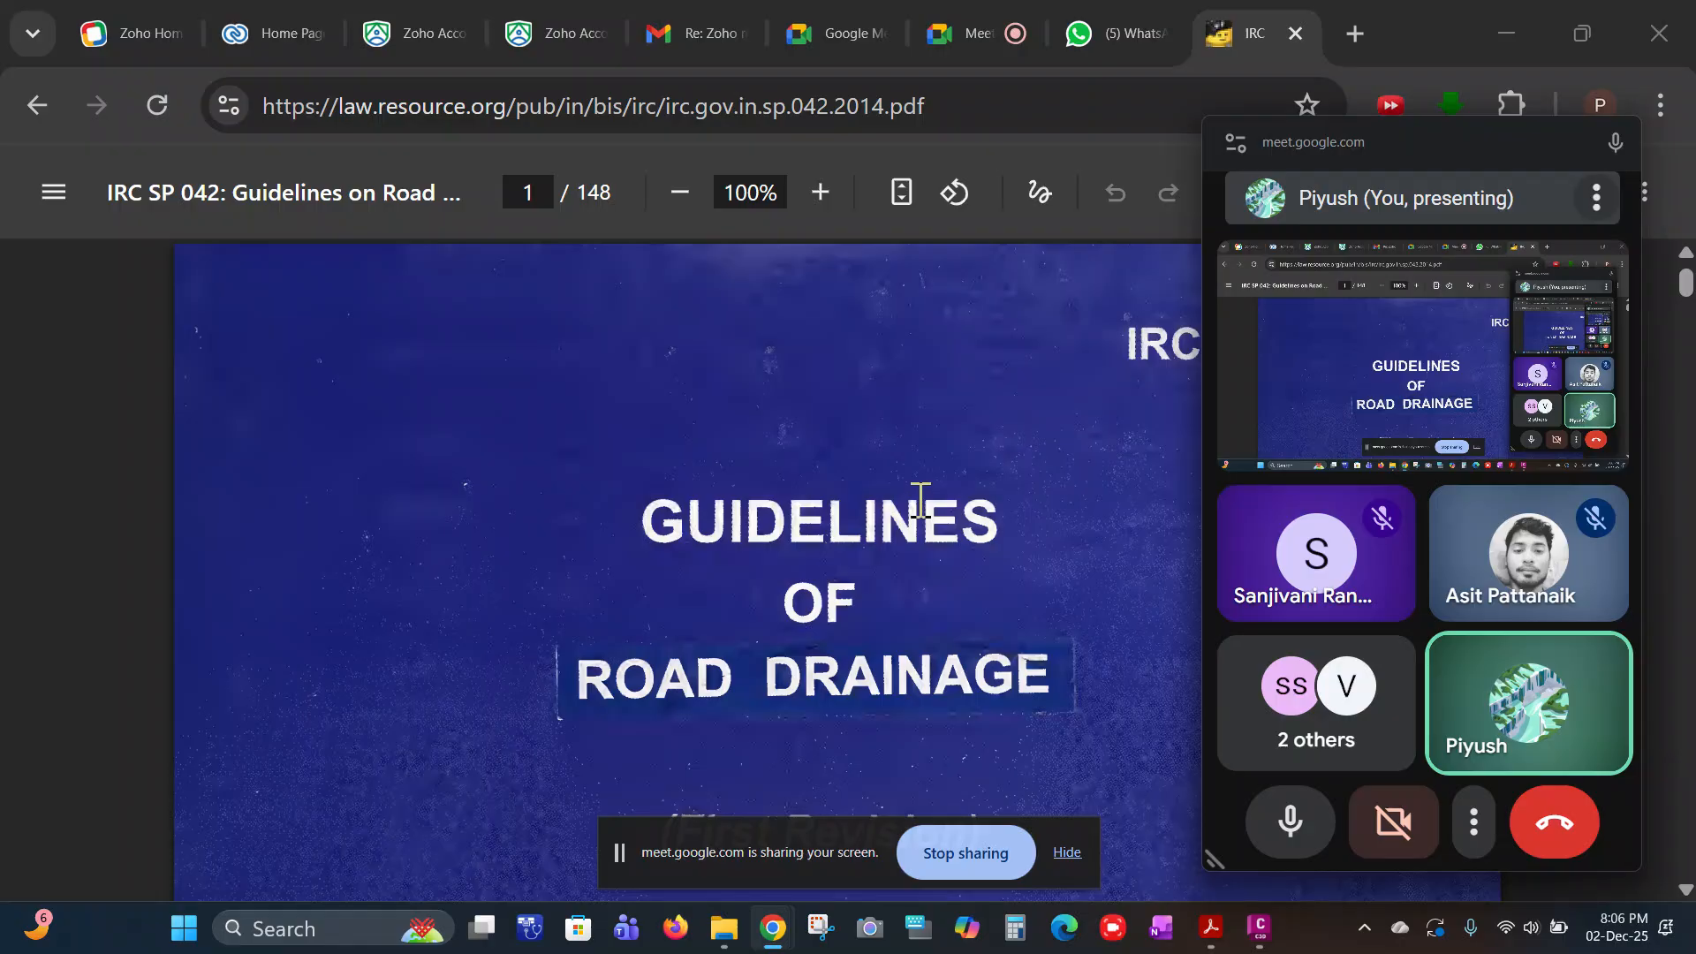
scroll(830, 490, down, 10)
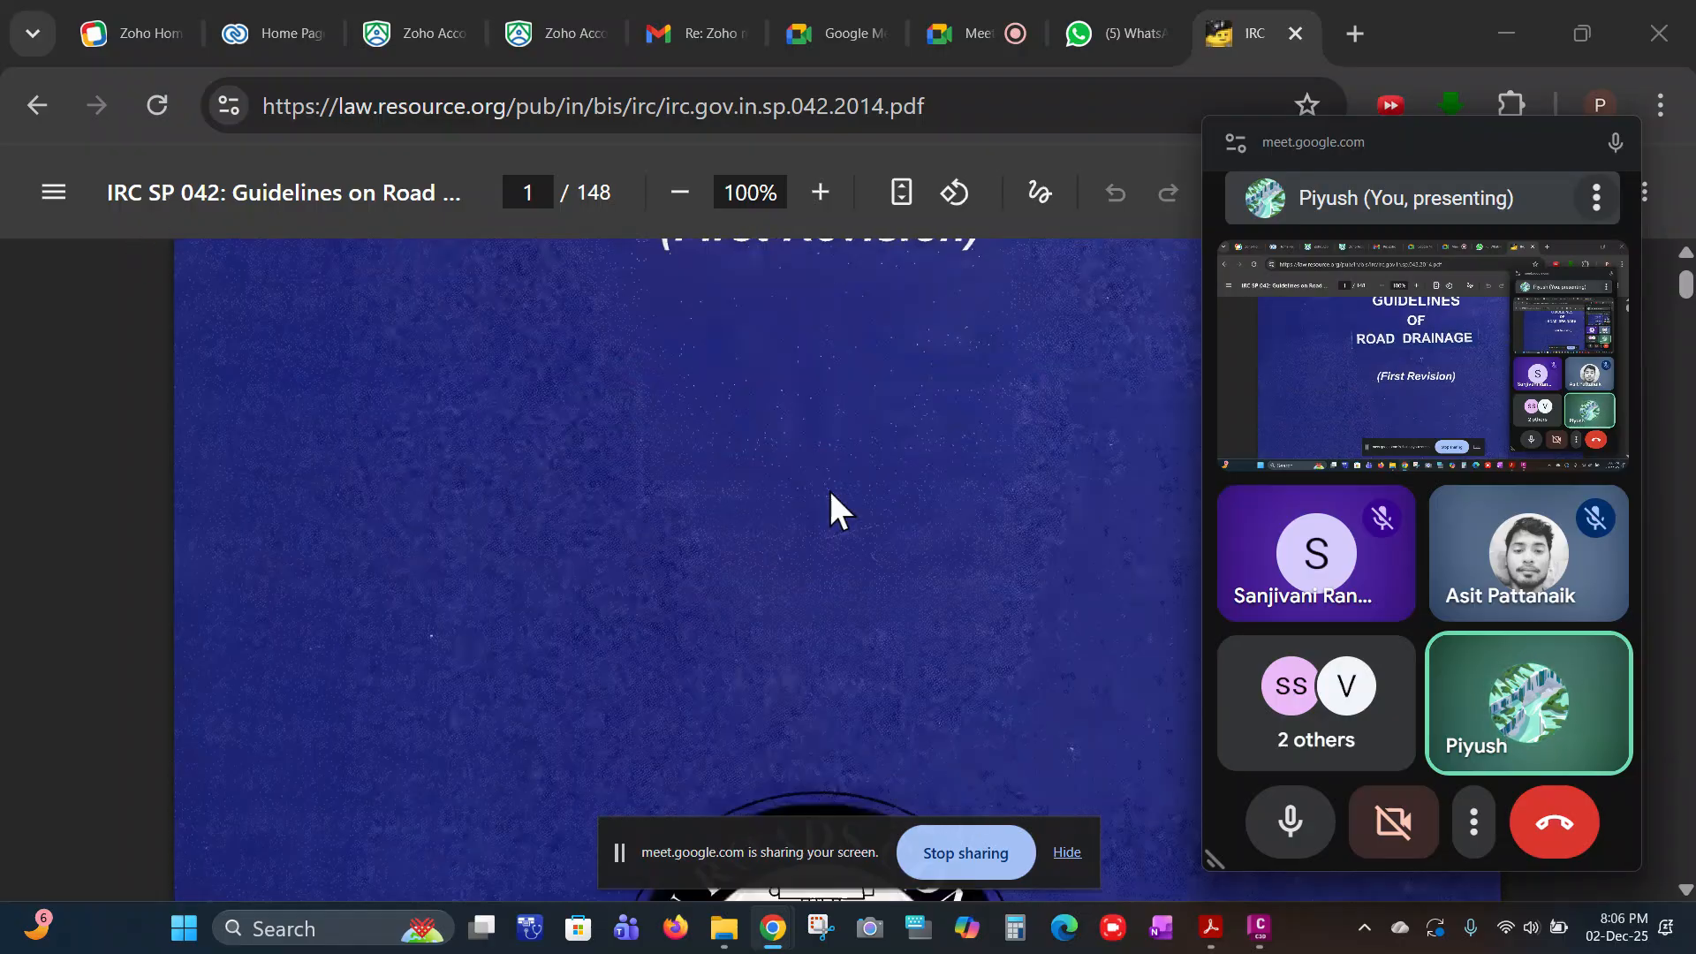
scroll(656, 576, down, 10)
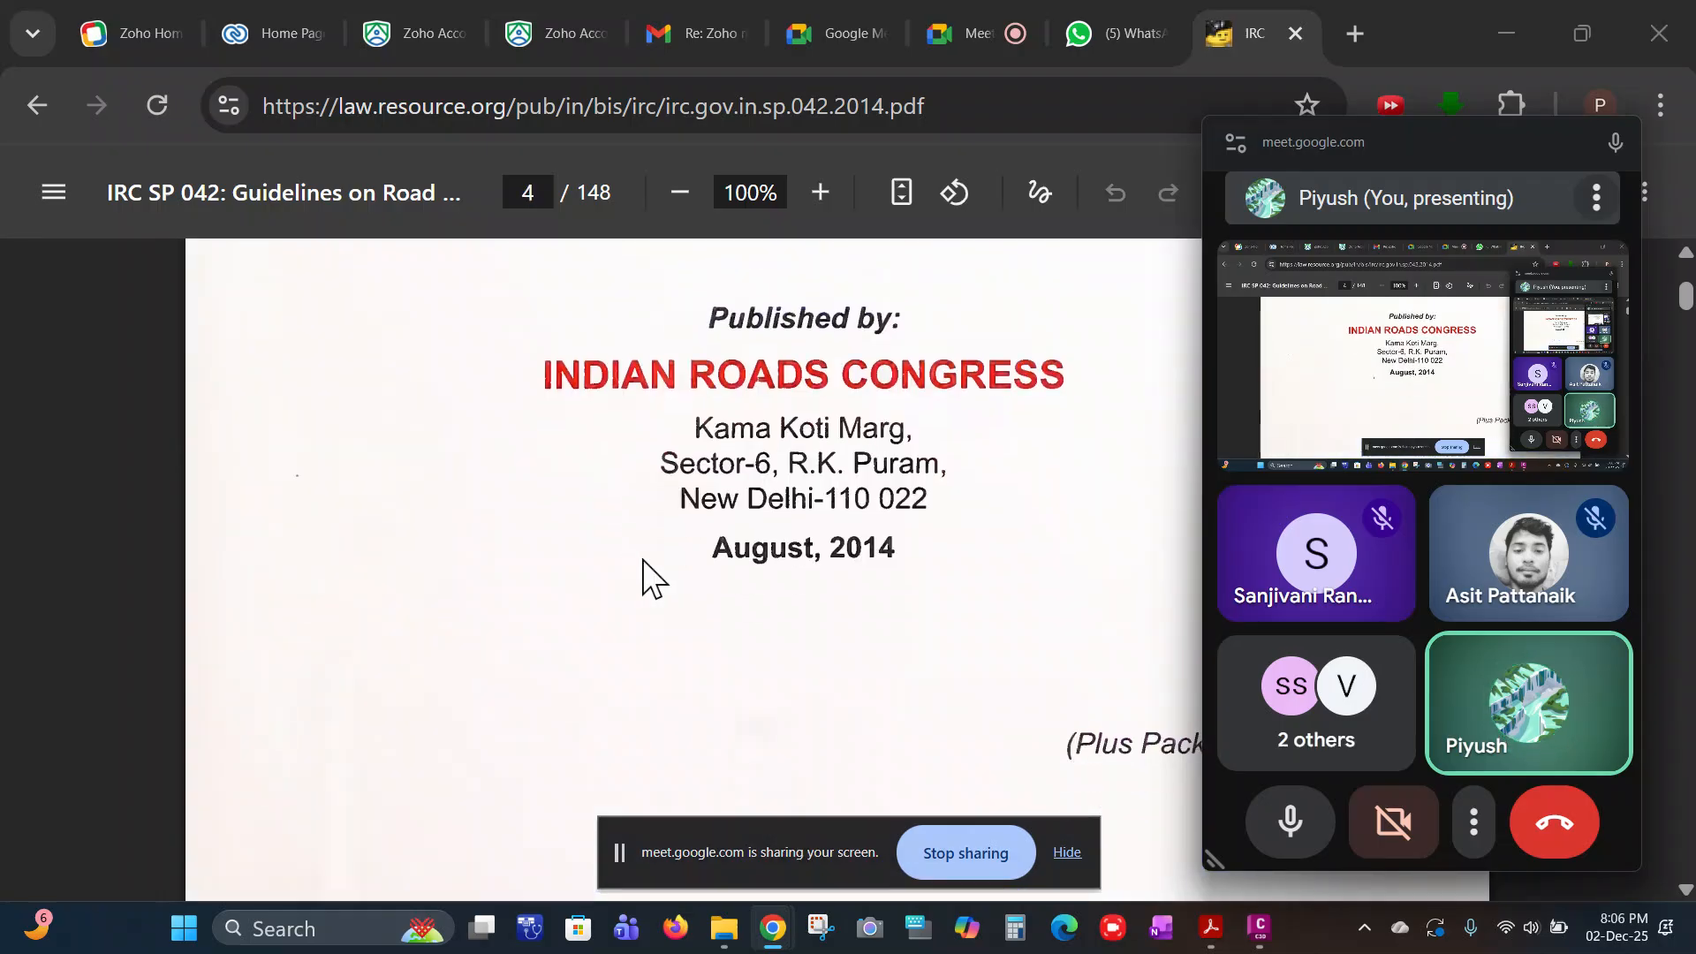
scroll(642, 575, down, 6)
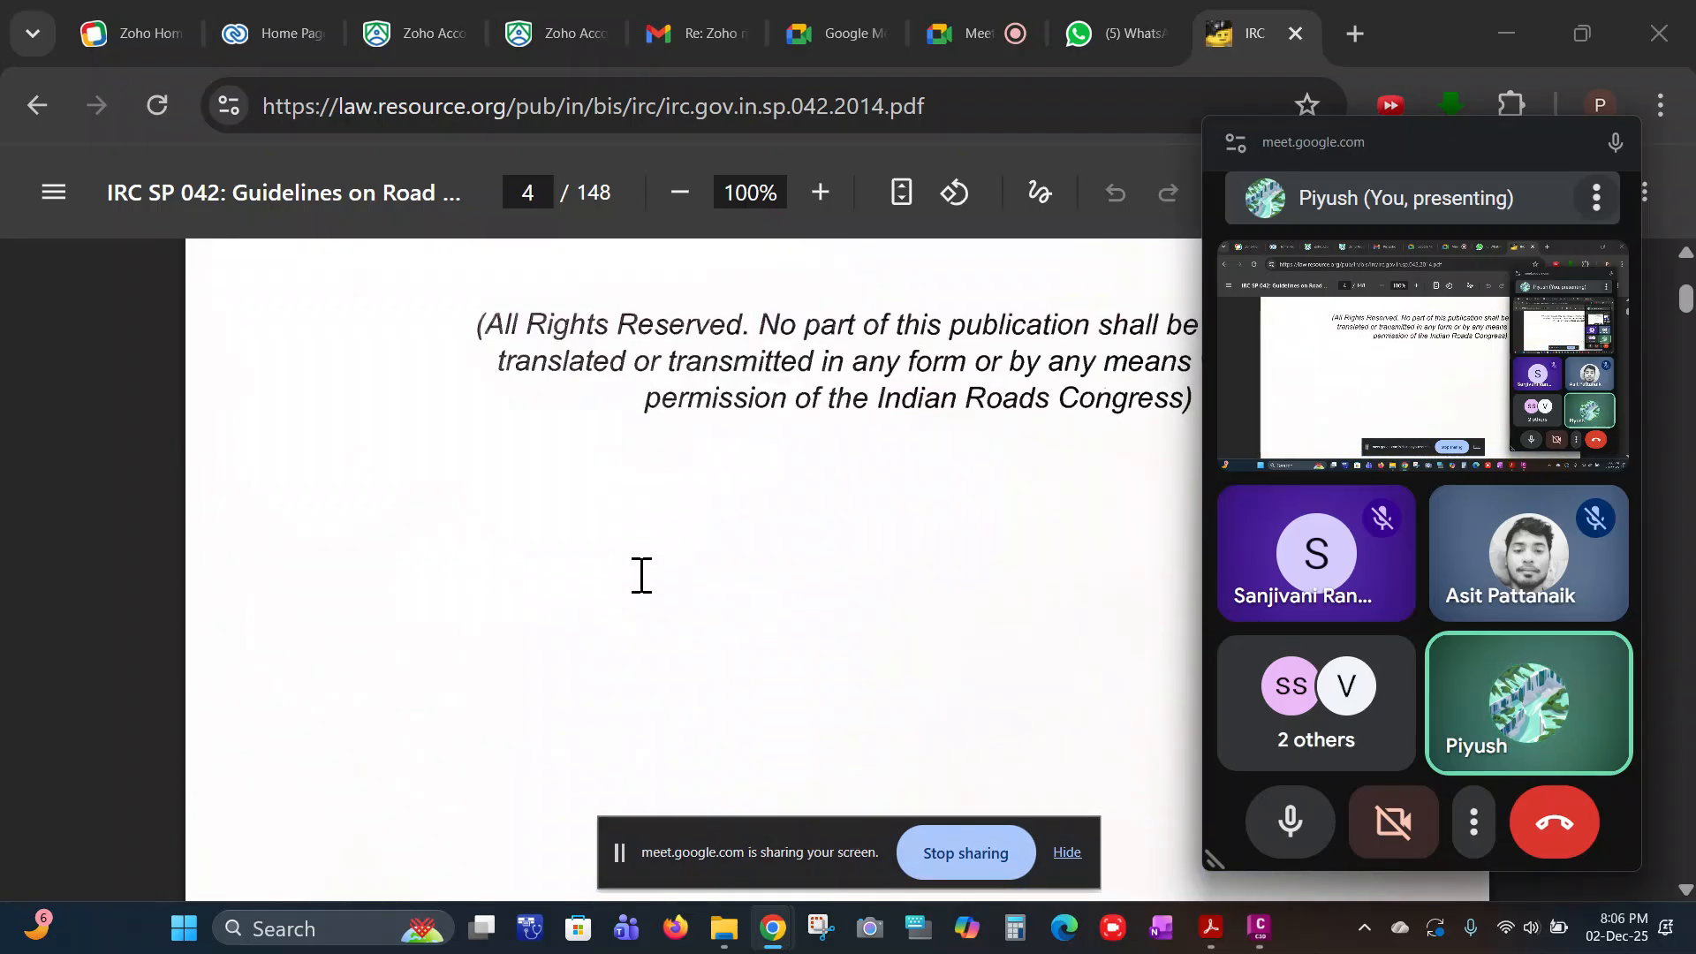
scroll(642, 575, down, 10)
scroll(701, 564, up, 2)
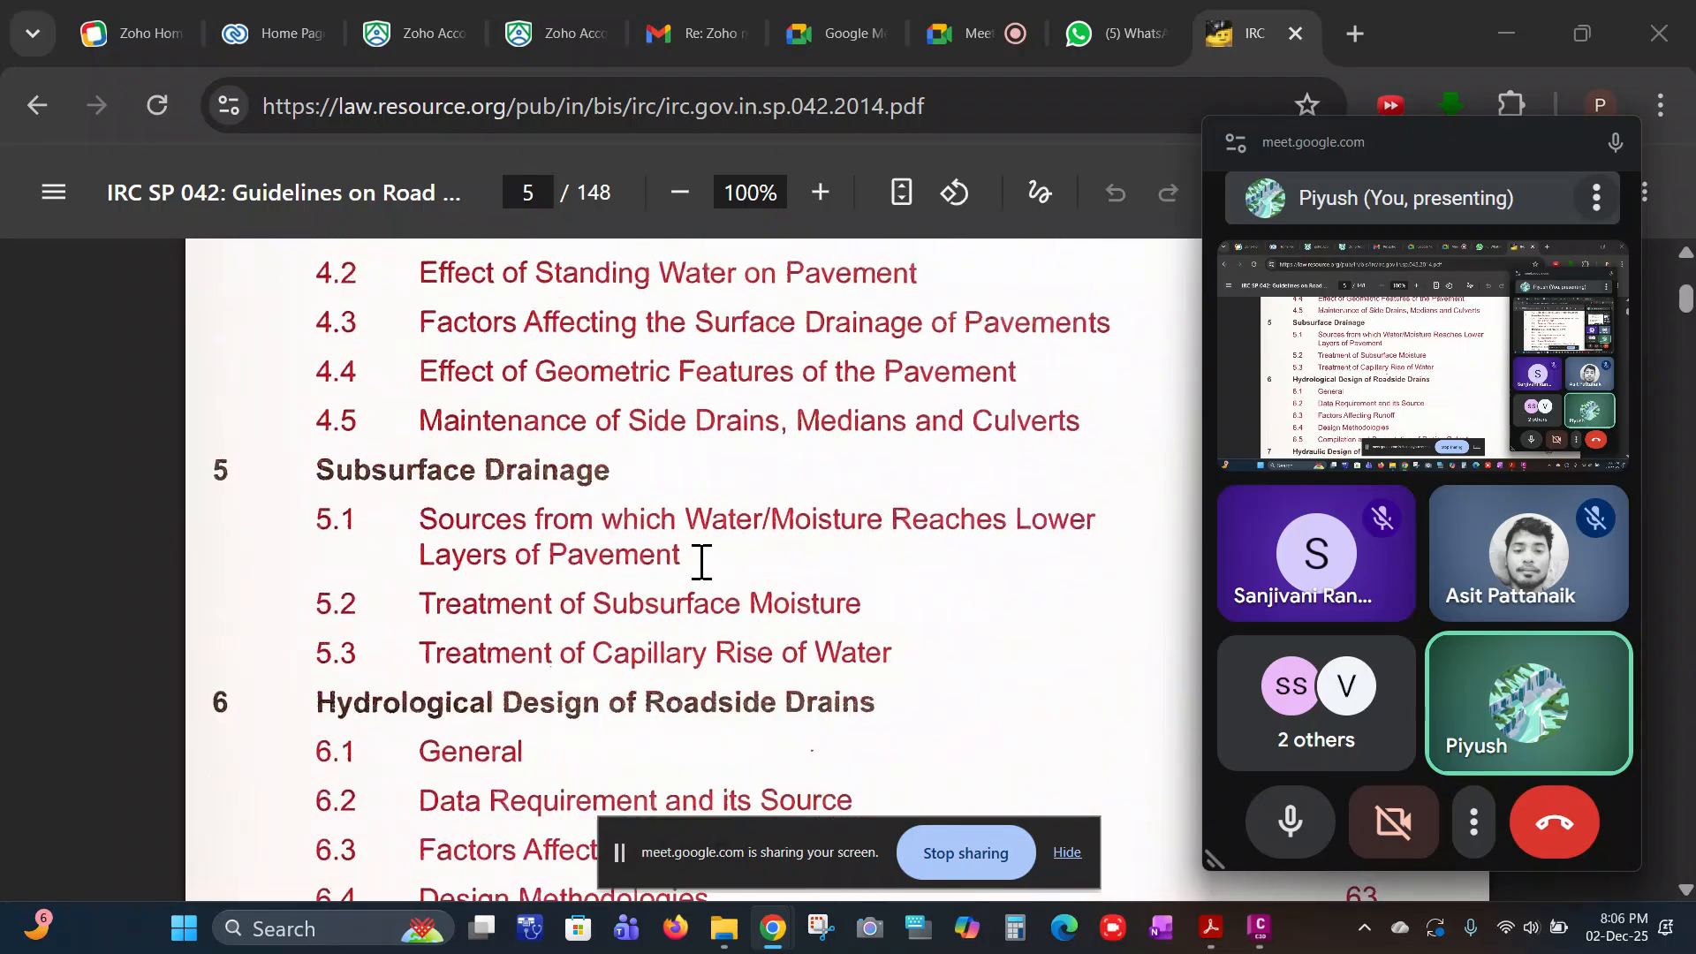
scroll(702, 563, down, 5)
scroll(715, 592, down, 8)
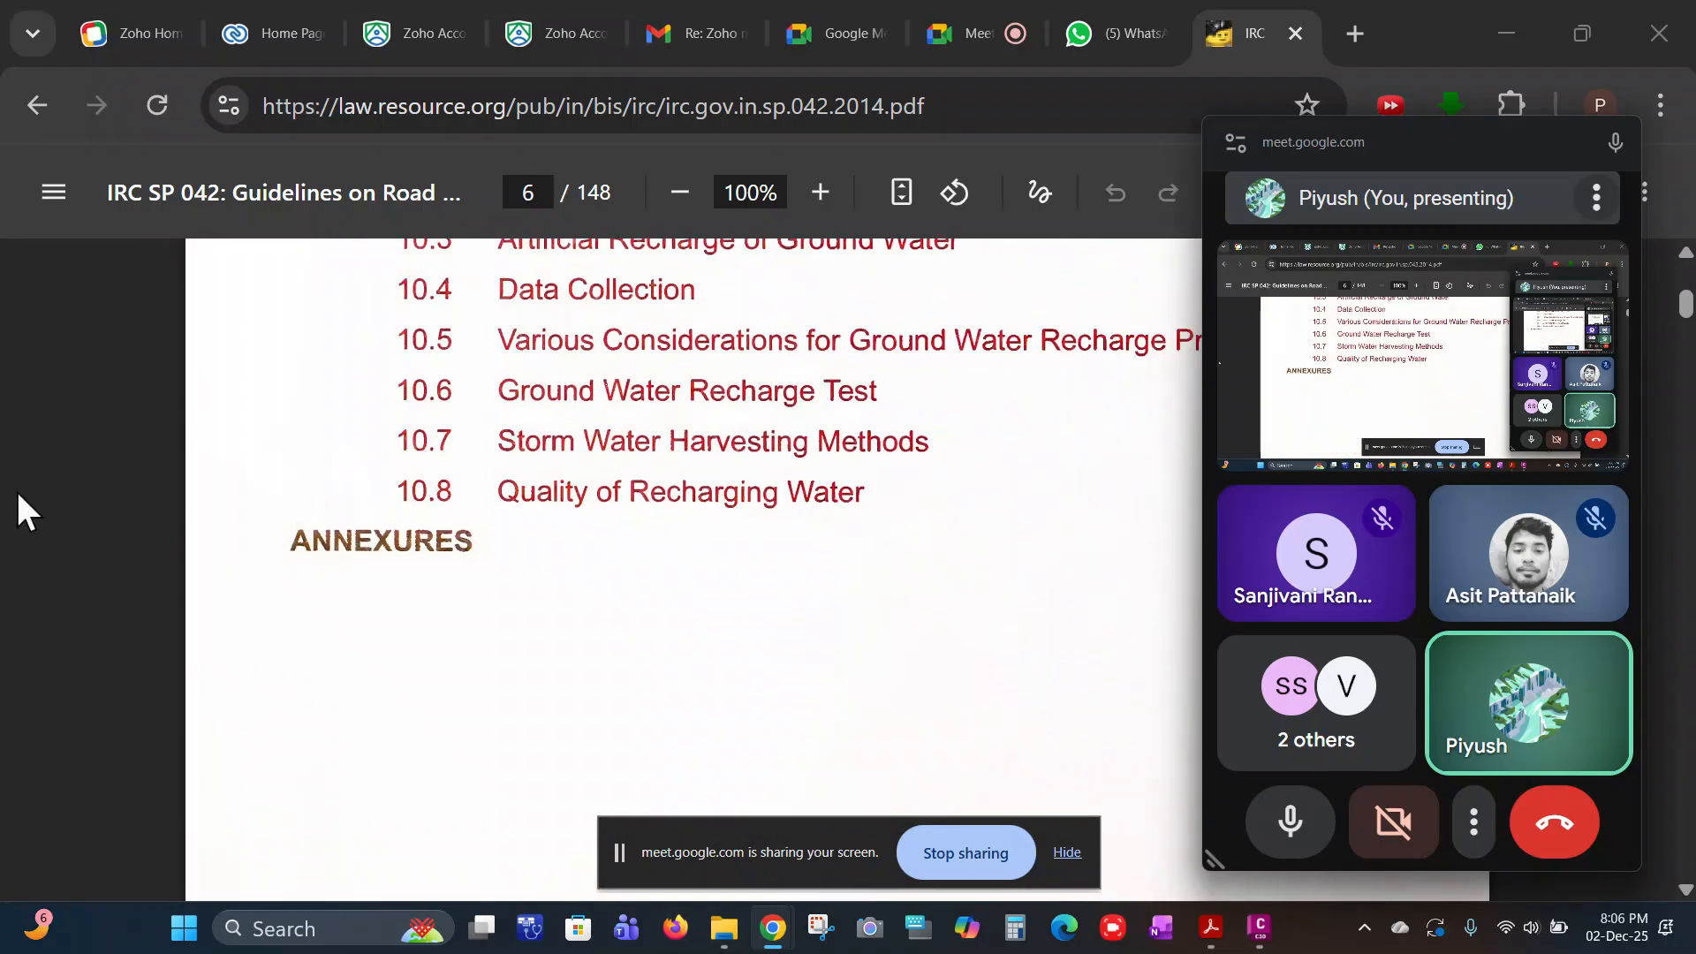
scroll(504, 486, down, 2)
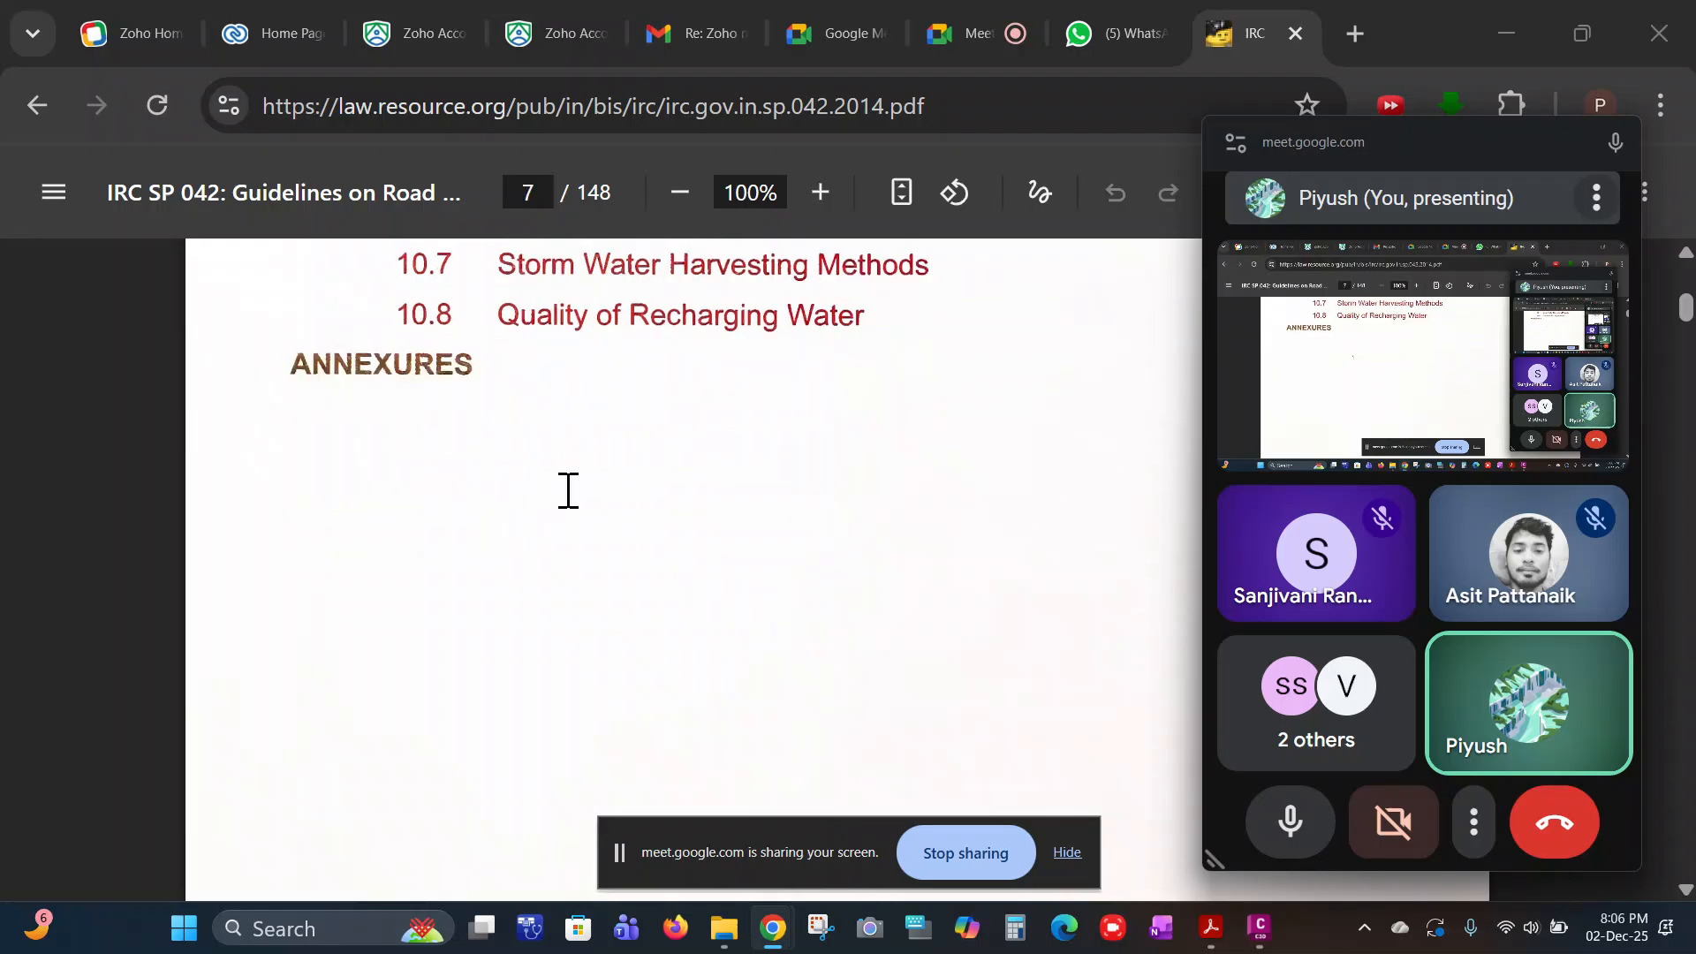
scroll(613, 511, down, 6)
scroll(619, 512, down, 4)
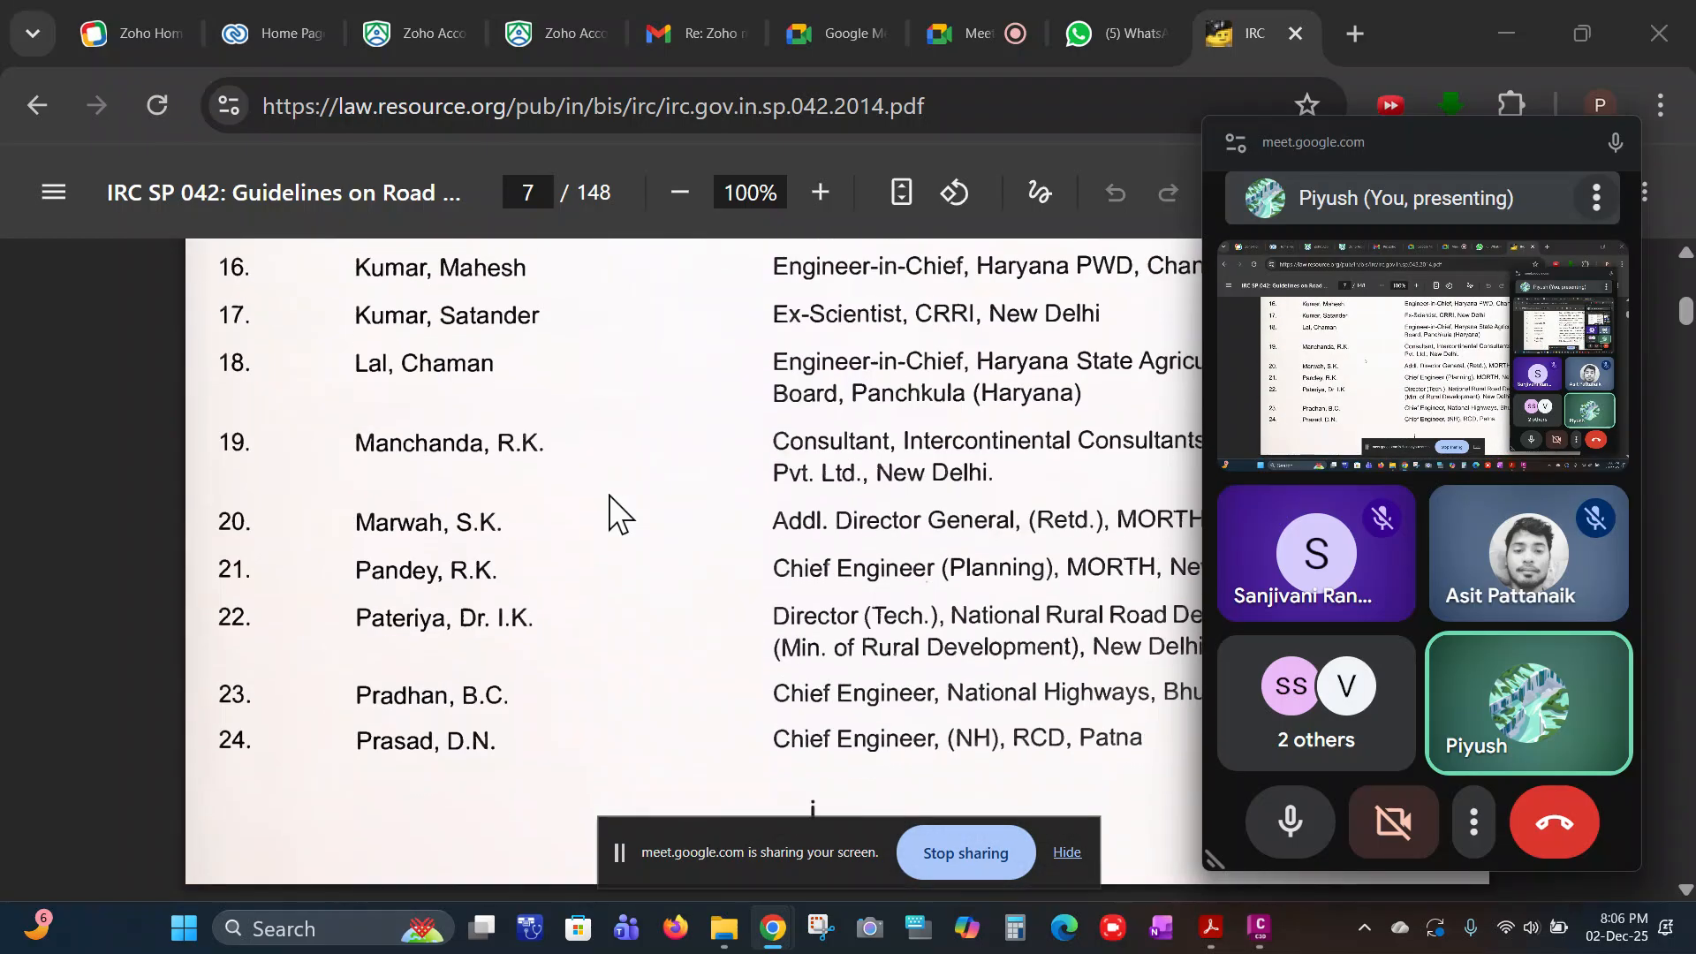
scroll(601, 528, down, 12)
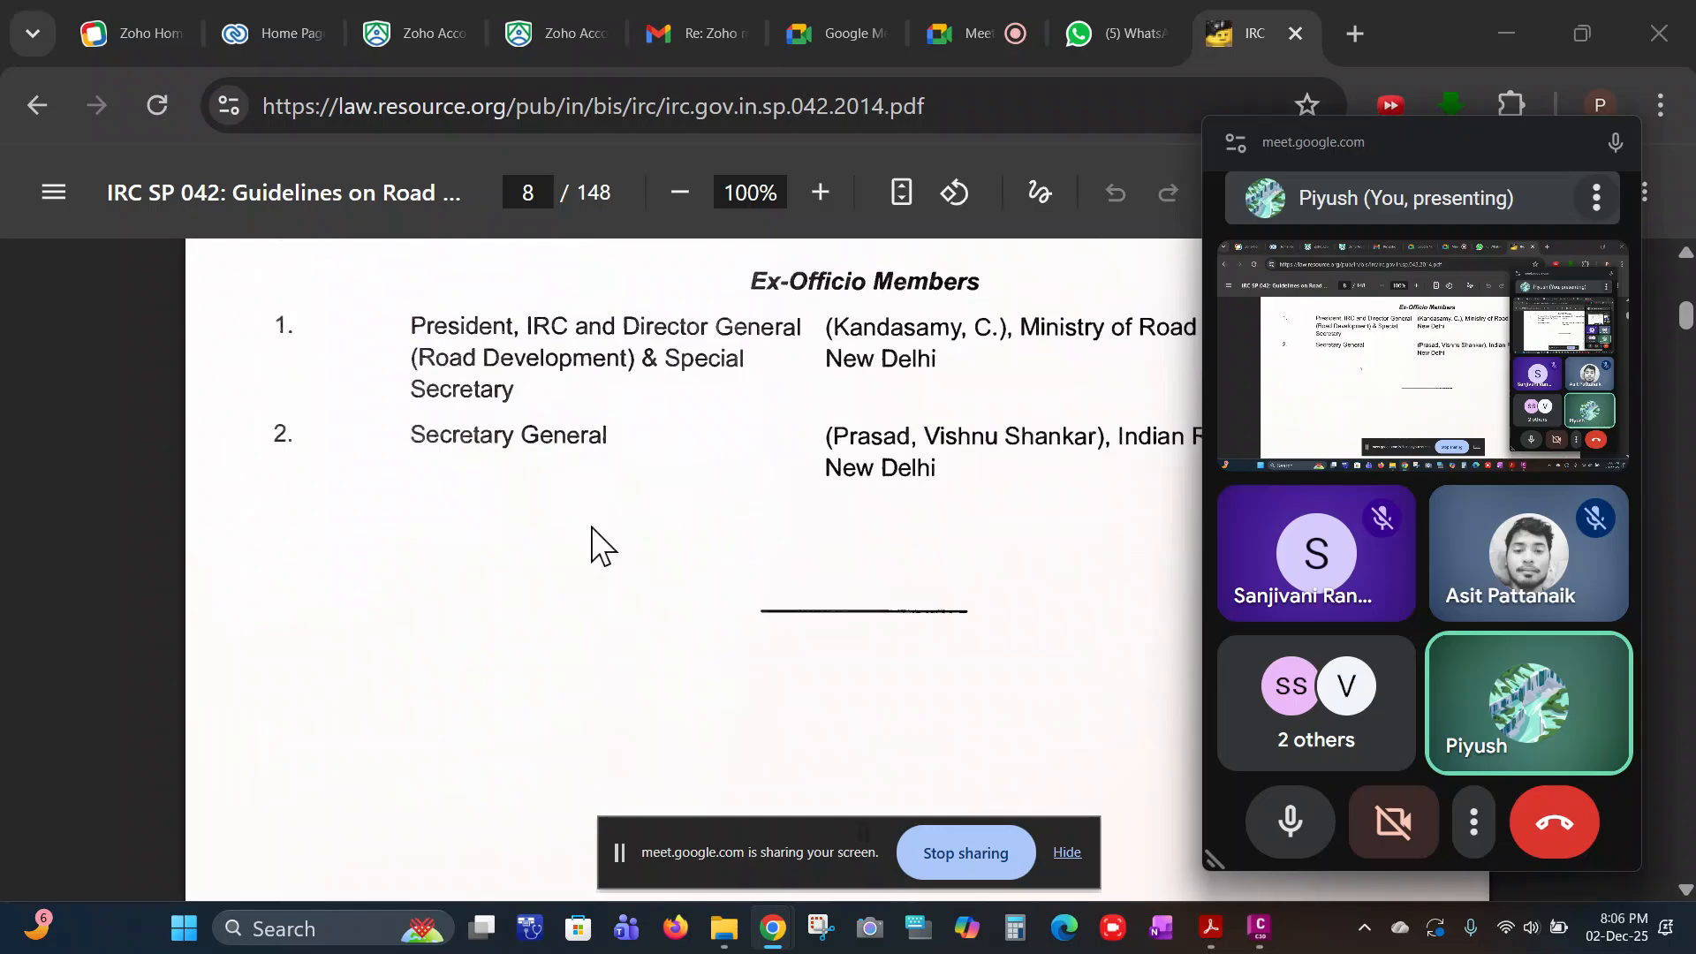
Step: Examine the Introduction of the road drainage guidelines, clauses 1.1 to 1.11
scroll(591, 527, down, 20)
scroll(488, 512, up, 8)
scroll(486, 508, up, 2)
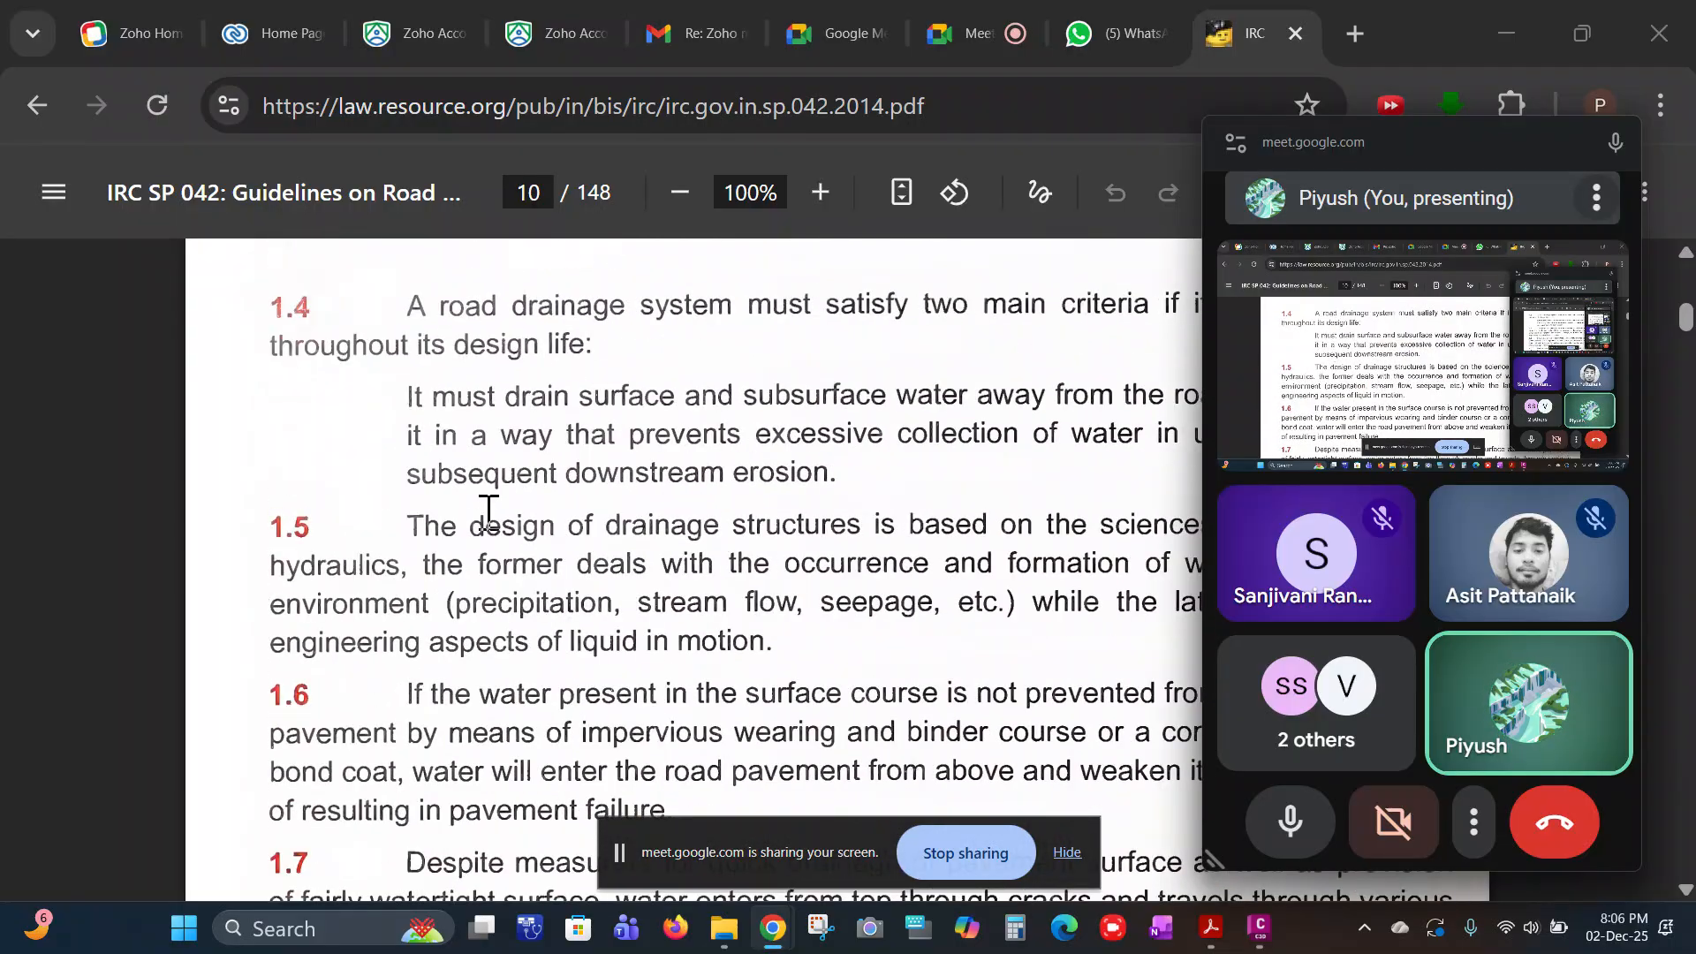
scroll(698, 521, up, 10)
scroll(436, 599, up, 9)
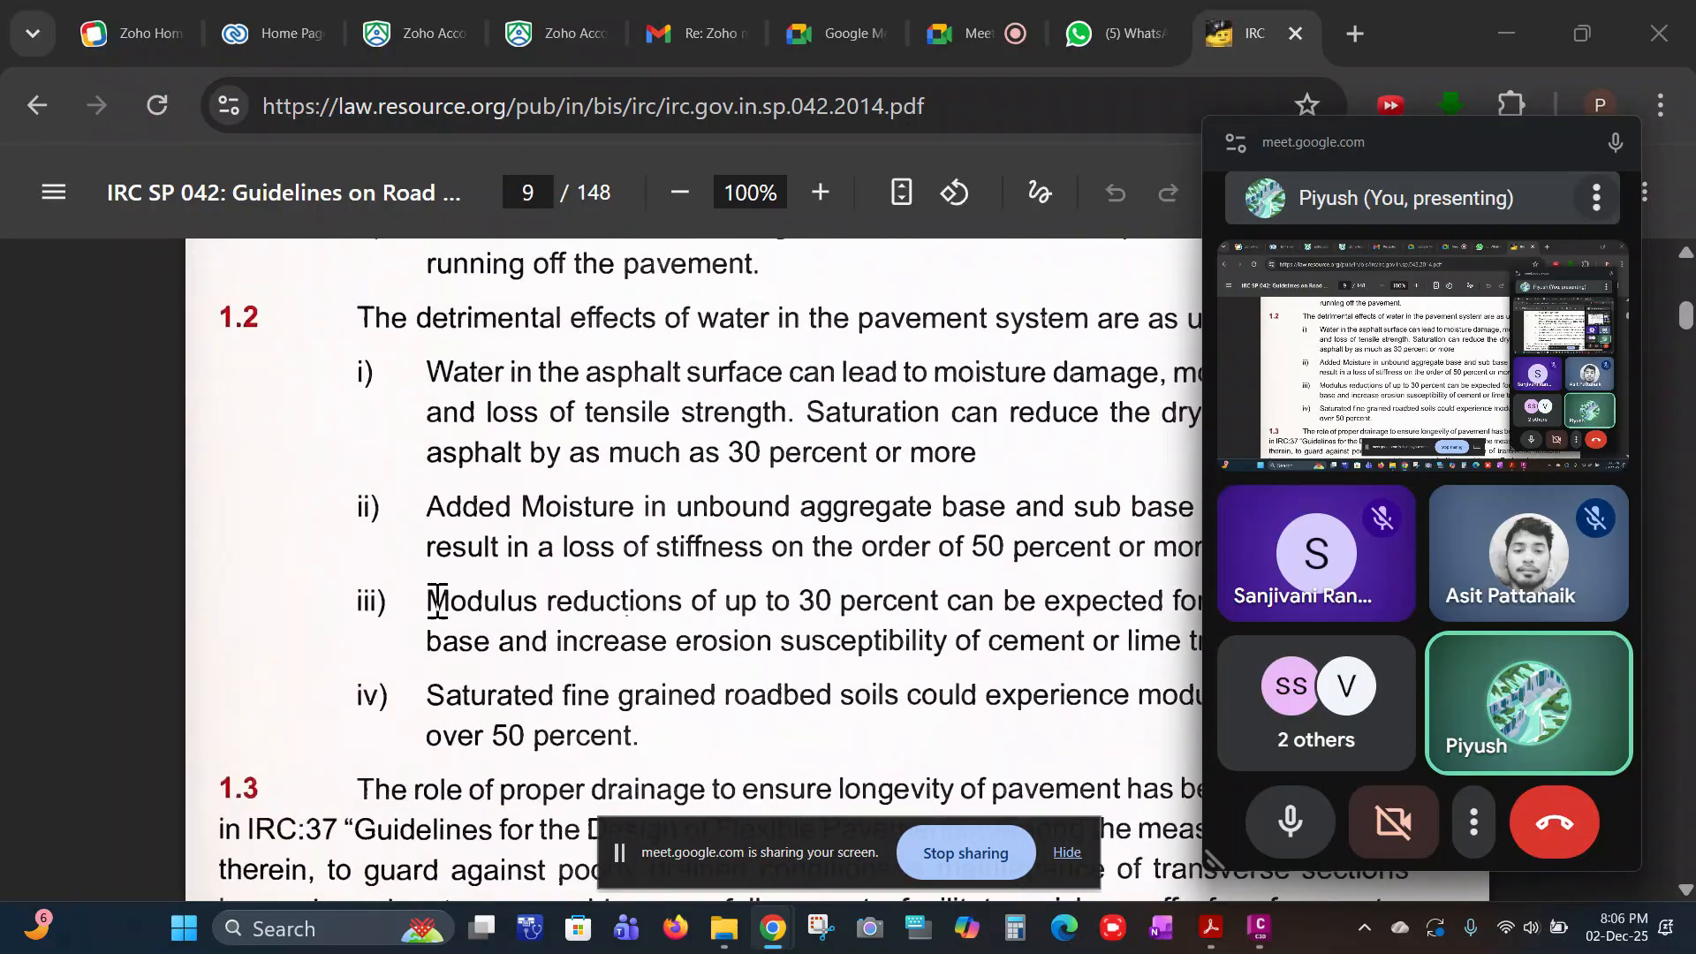
scroll(499, 385, up, 3)
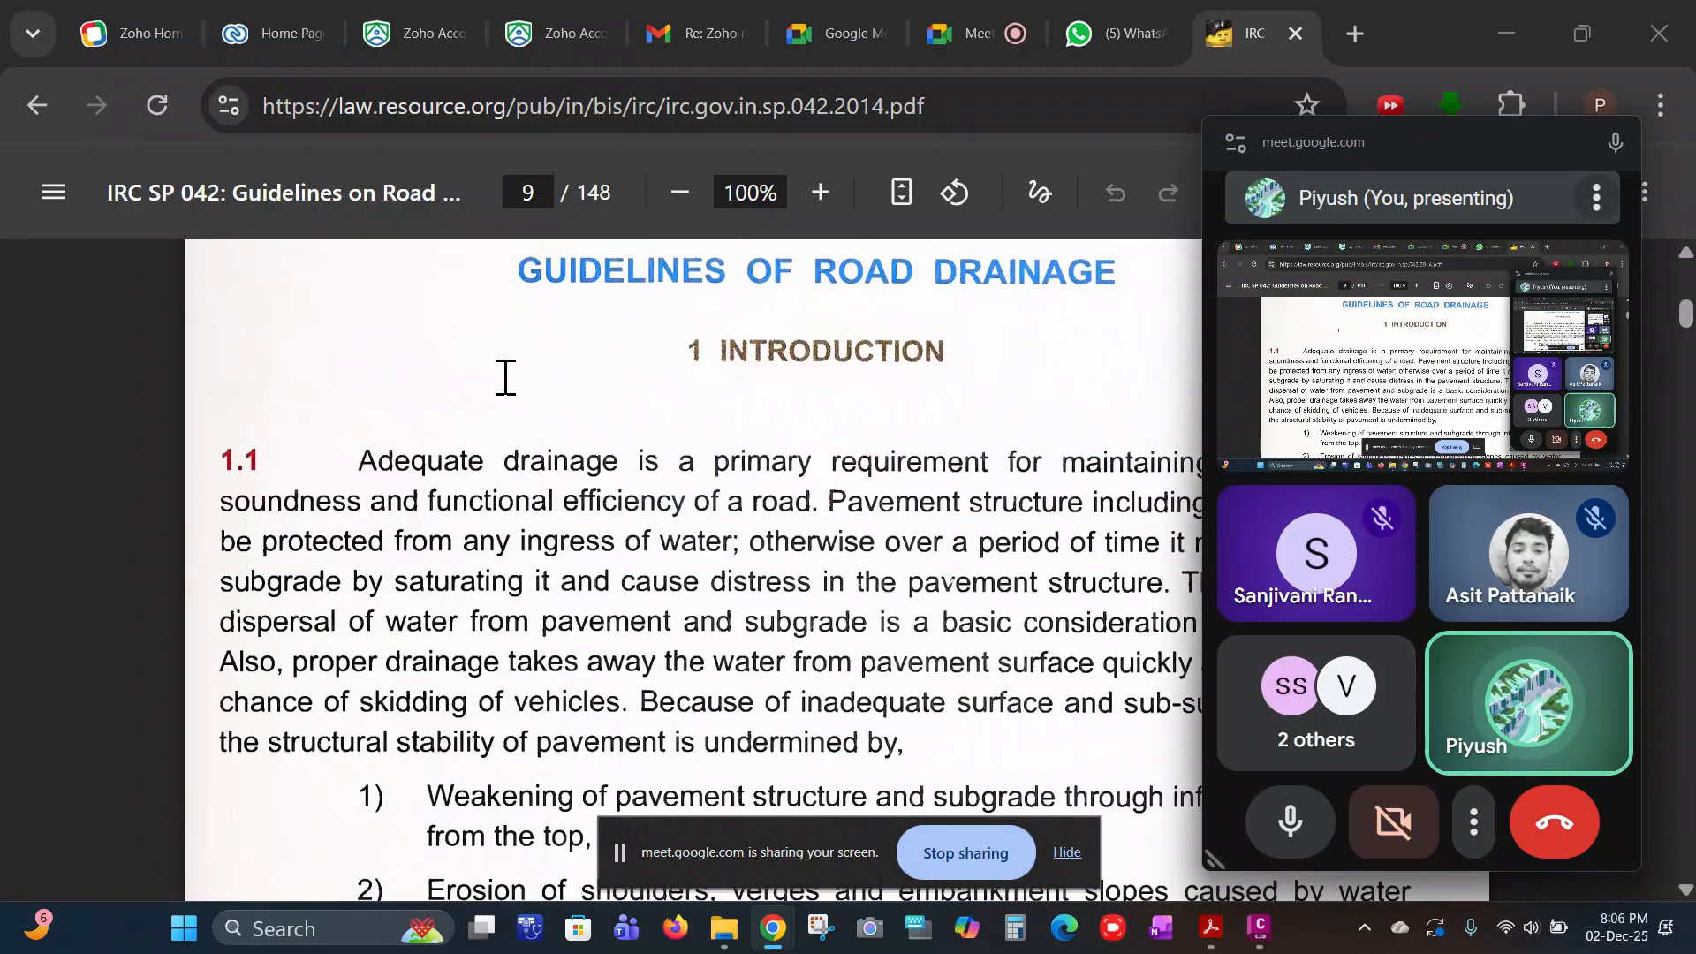
scroll(919, 388, up, 5)
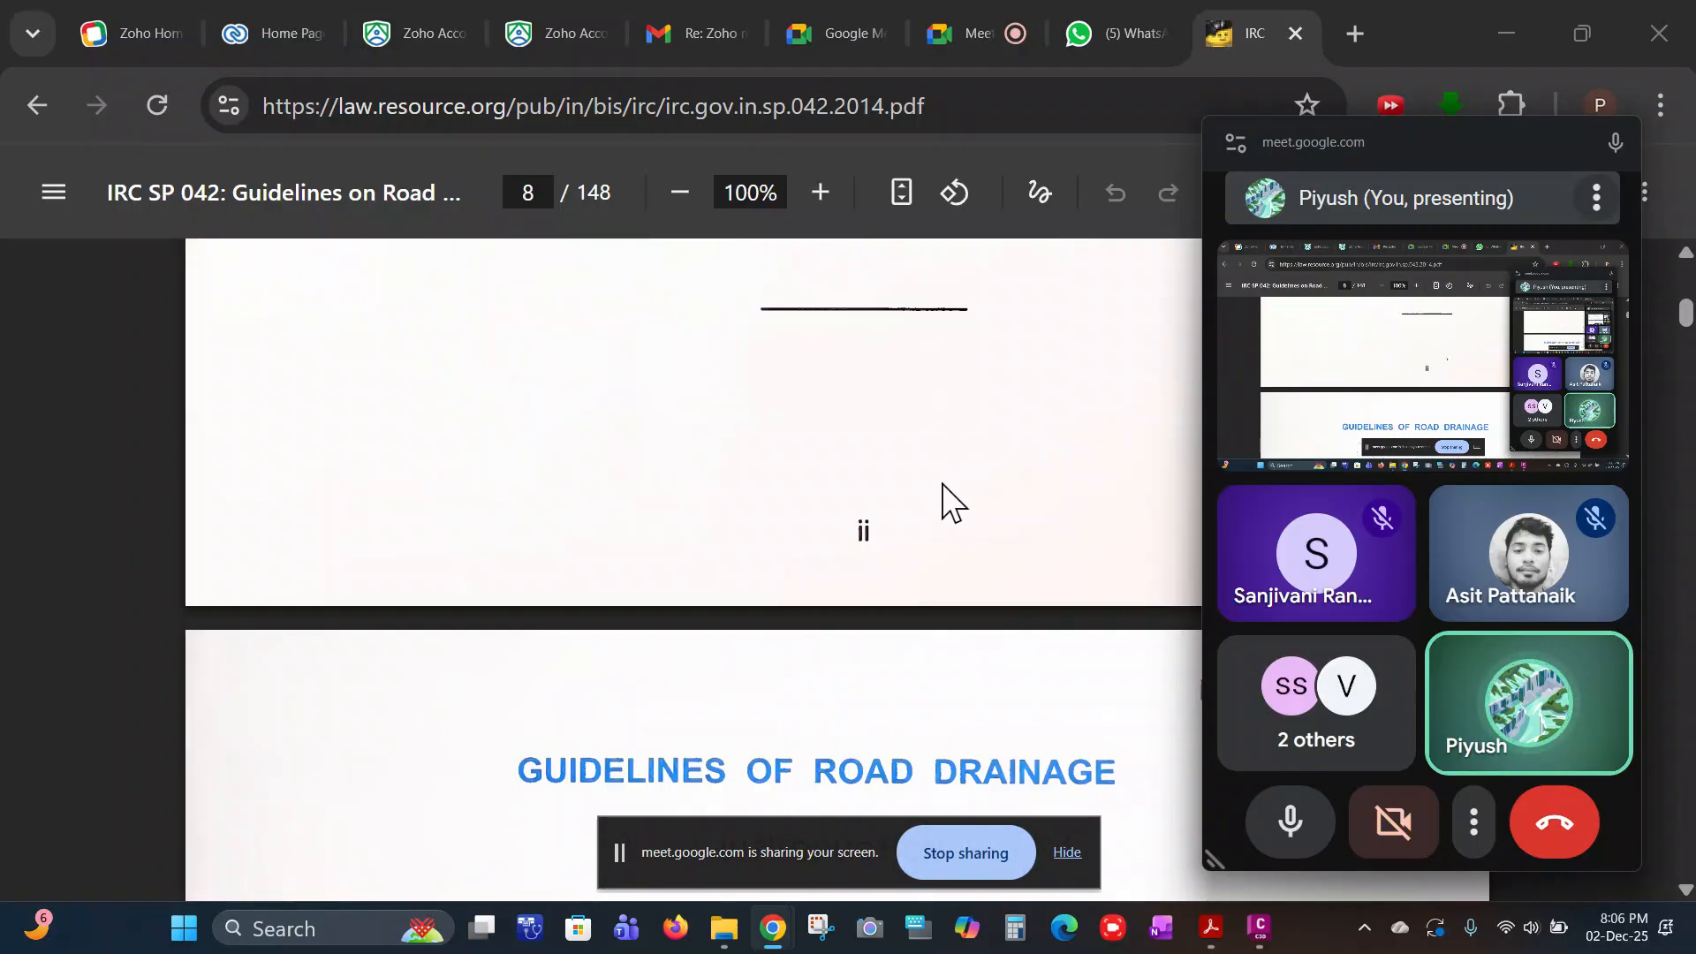
scroll(943, 495, down, 20)
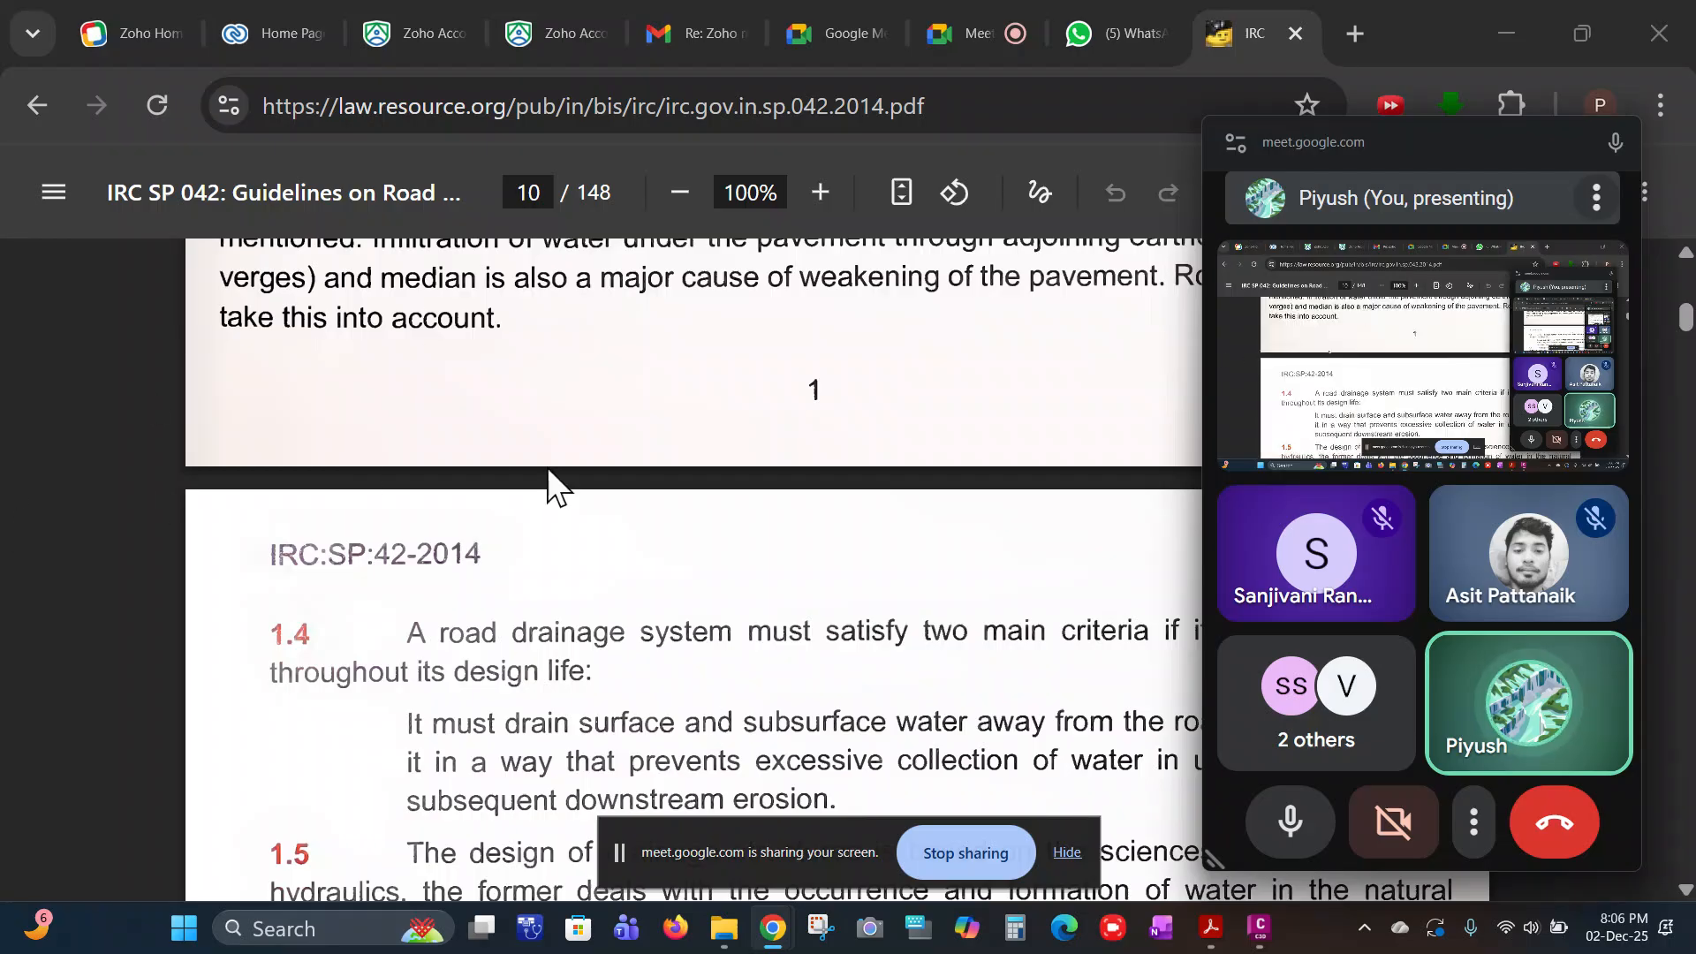
scroll(625, 531, down, 15)
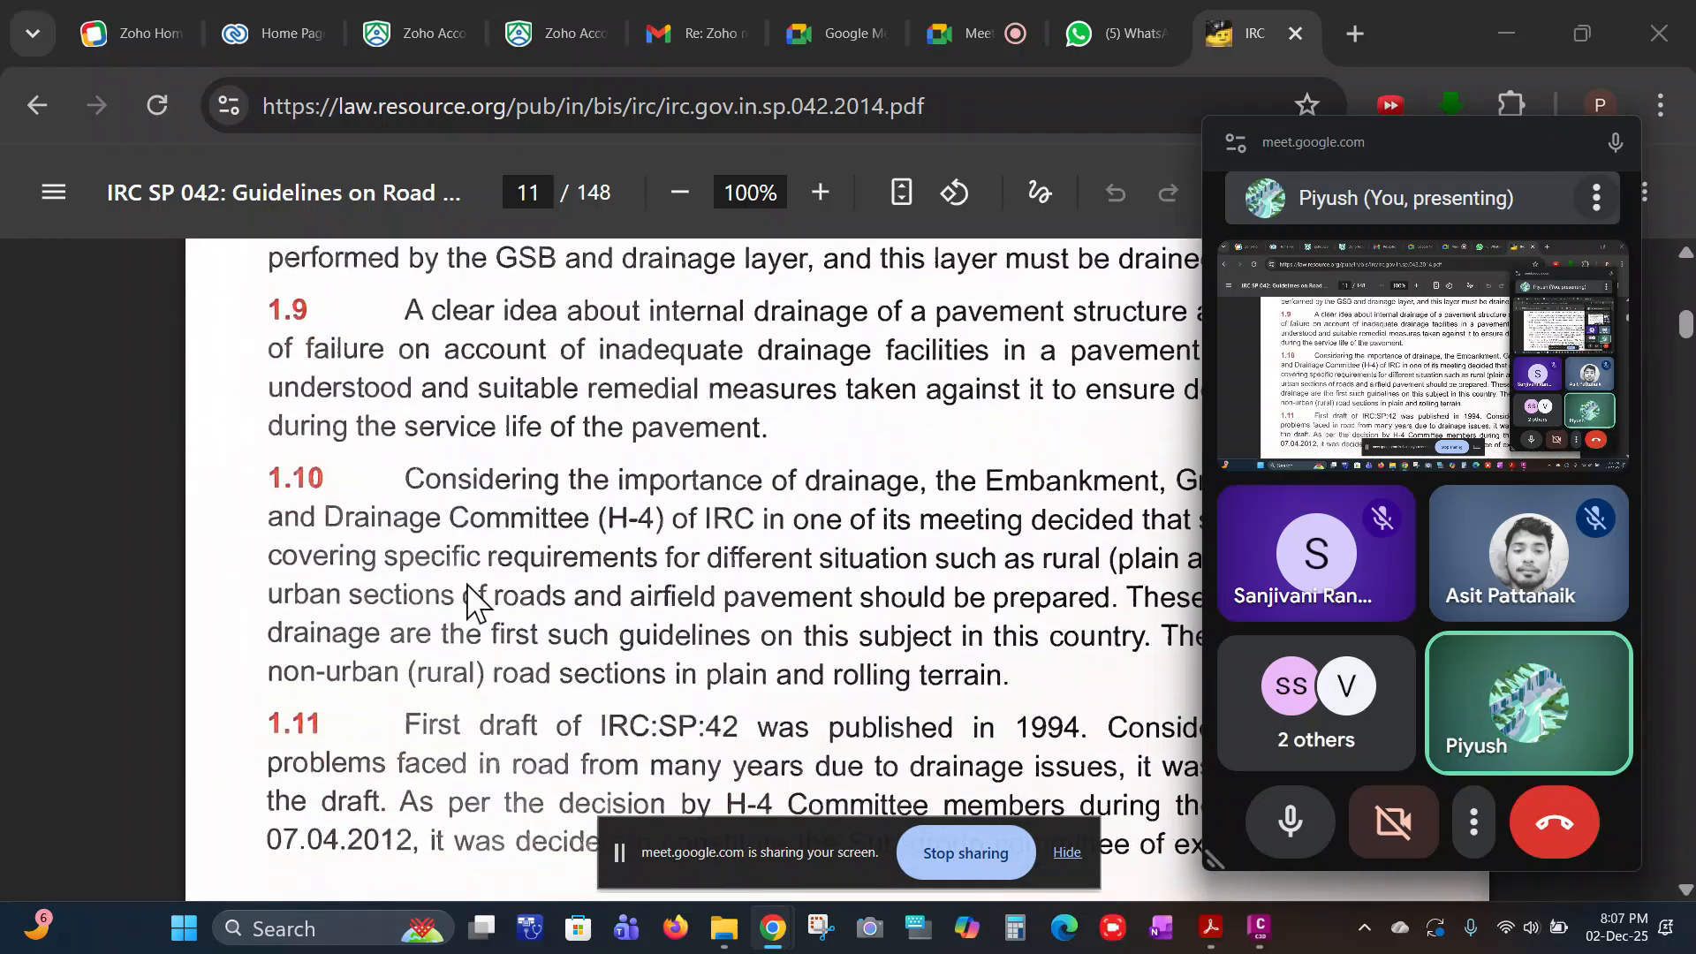
Step: Launch Civil 3D and, while it loads, examine the design parameter table in the ProofCheckingSheet PDF in Acrobat
click(1264, 929)
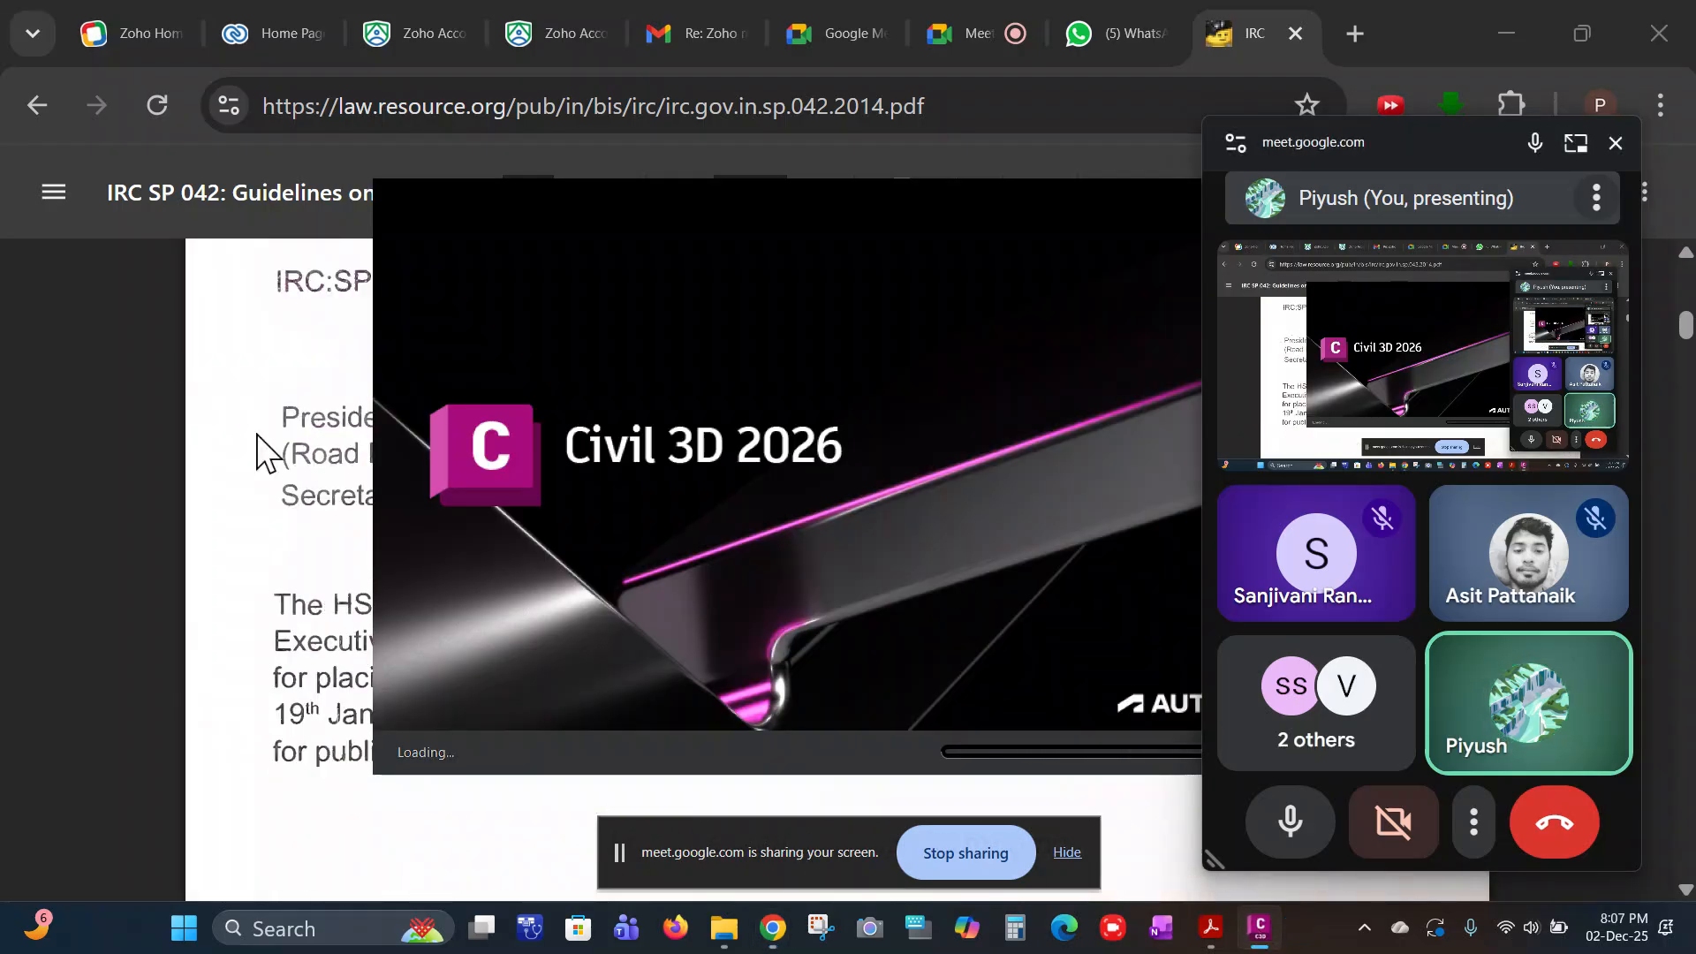
click(422, 439)
click(1213, 927)
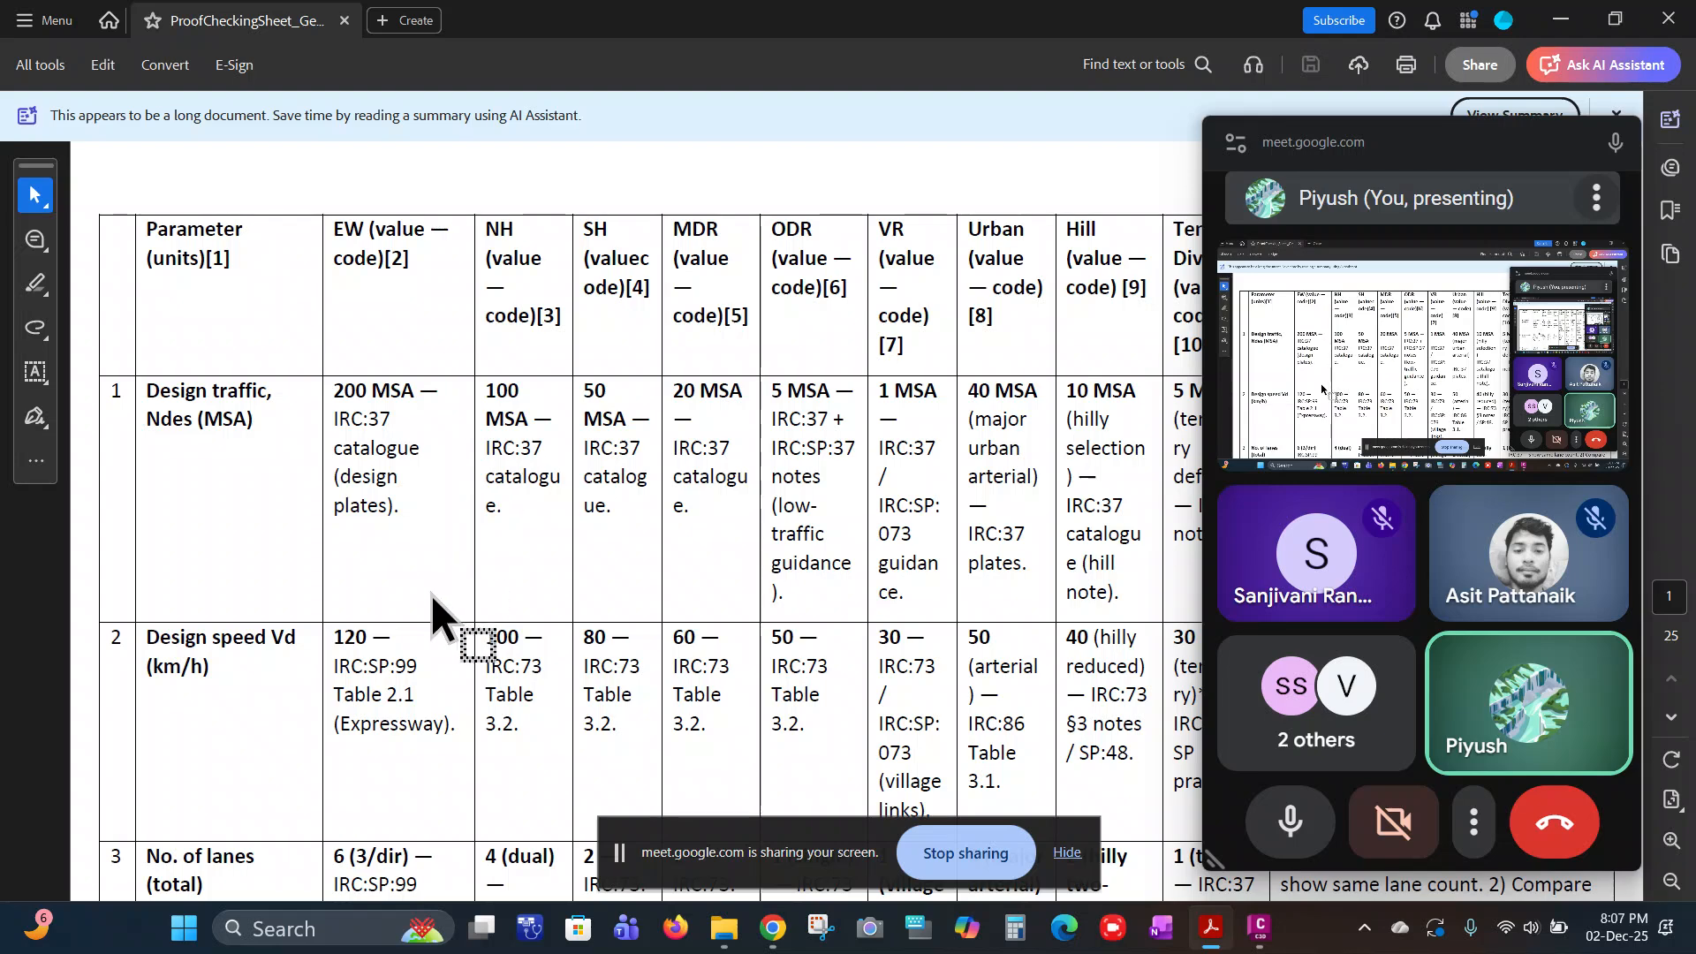
scroll(431, 592, down, 1)
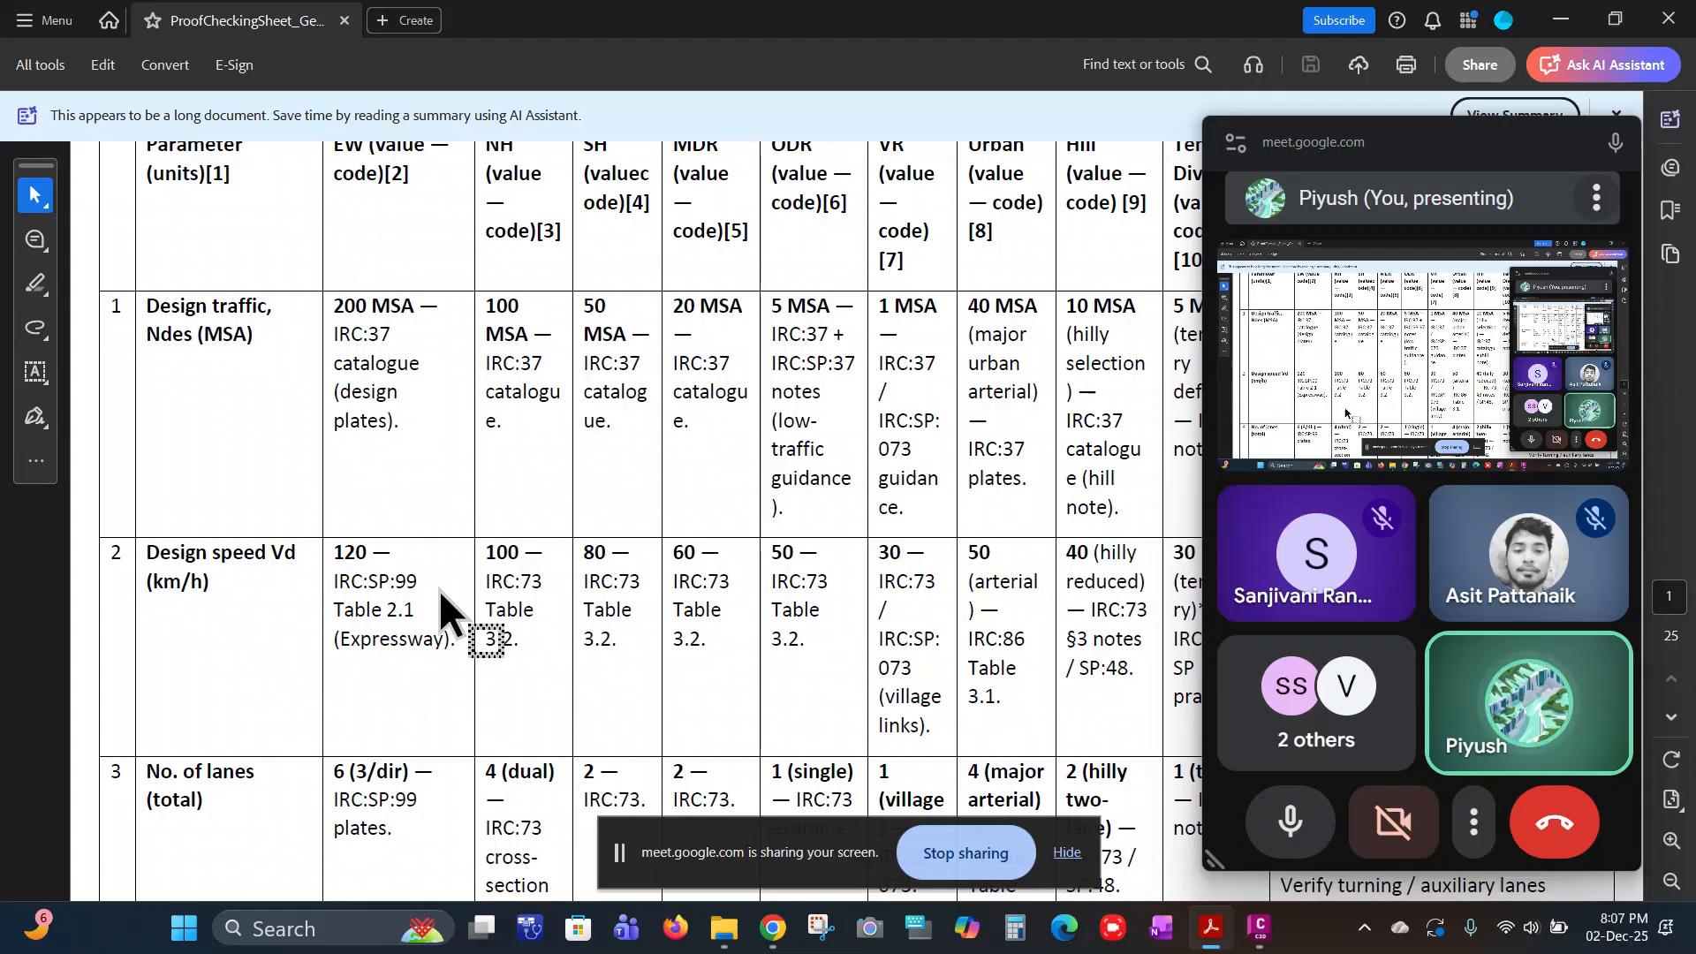
click(1263, 921)
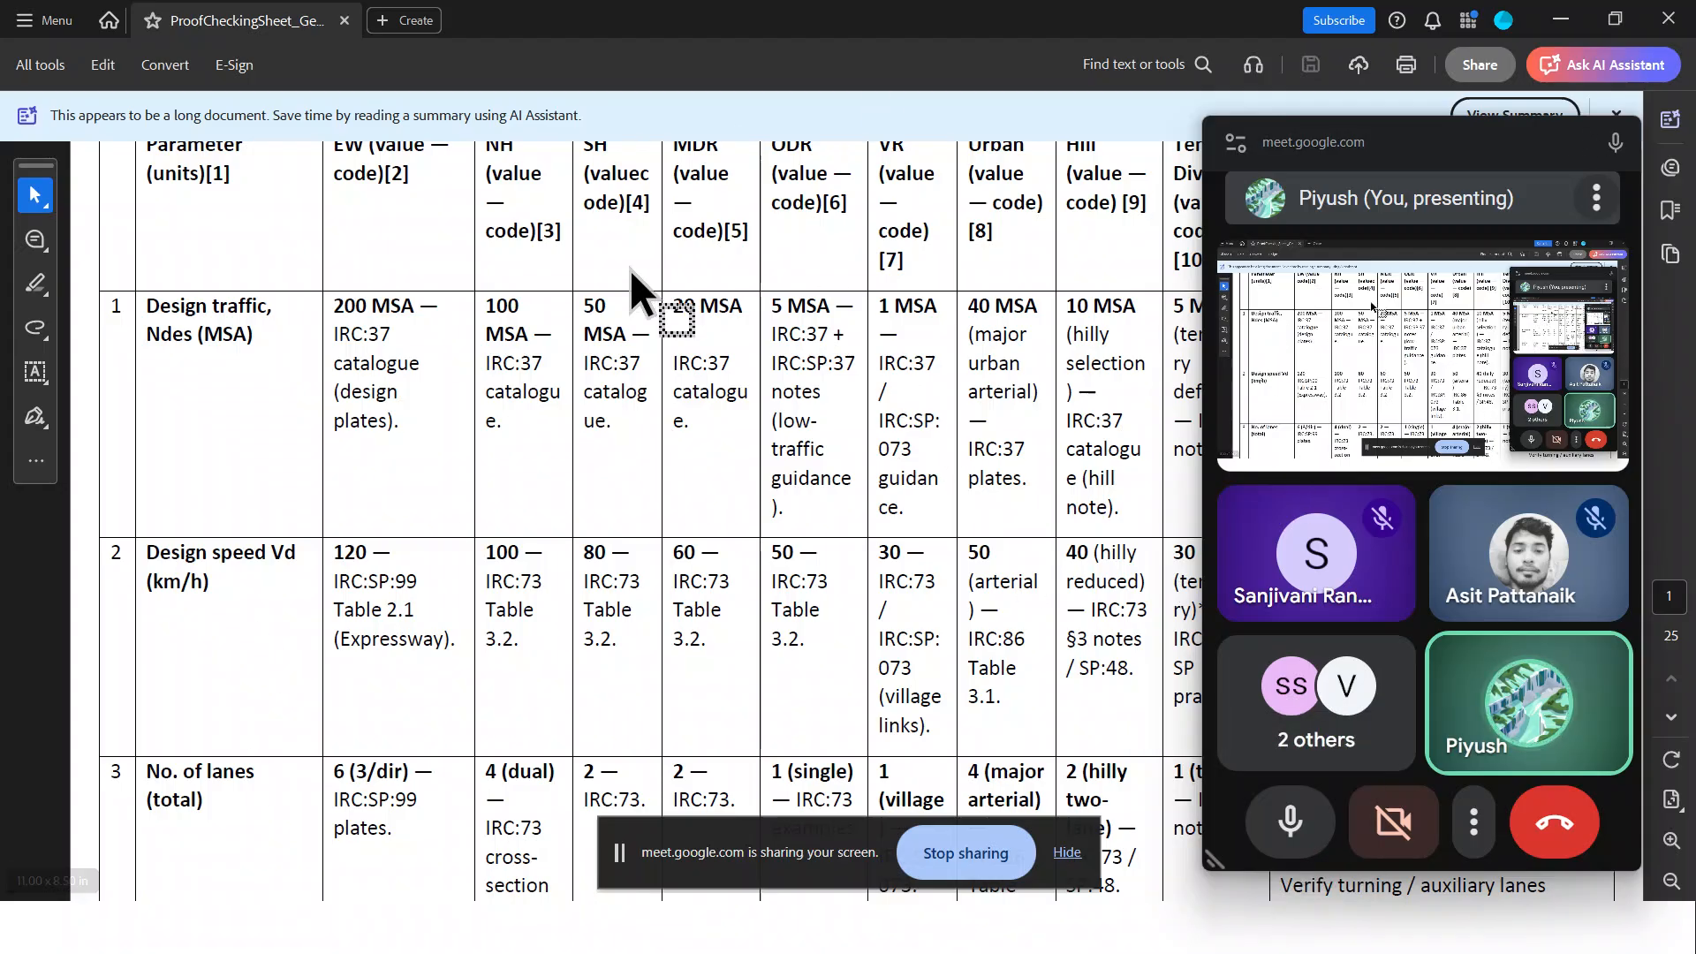
scroll(686, 508, down, 2)
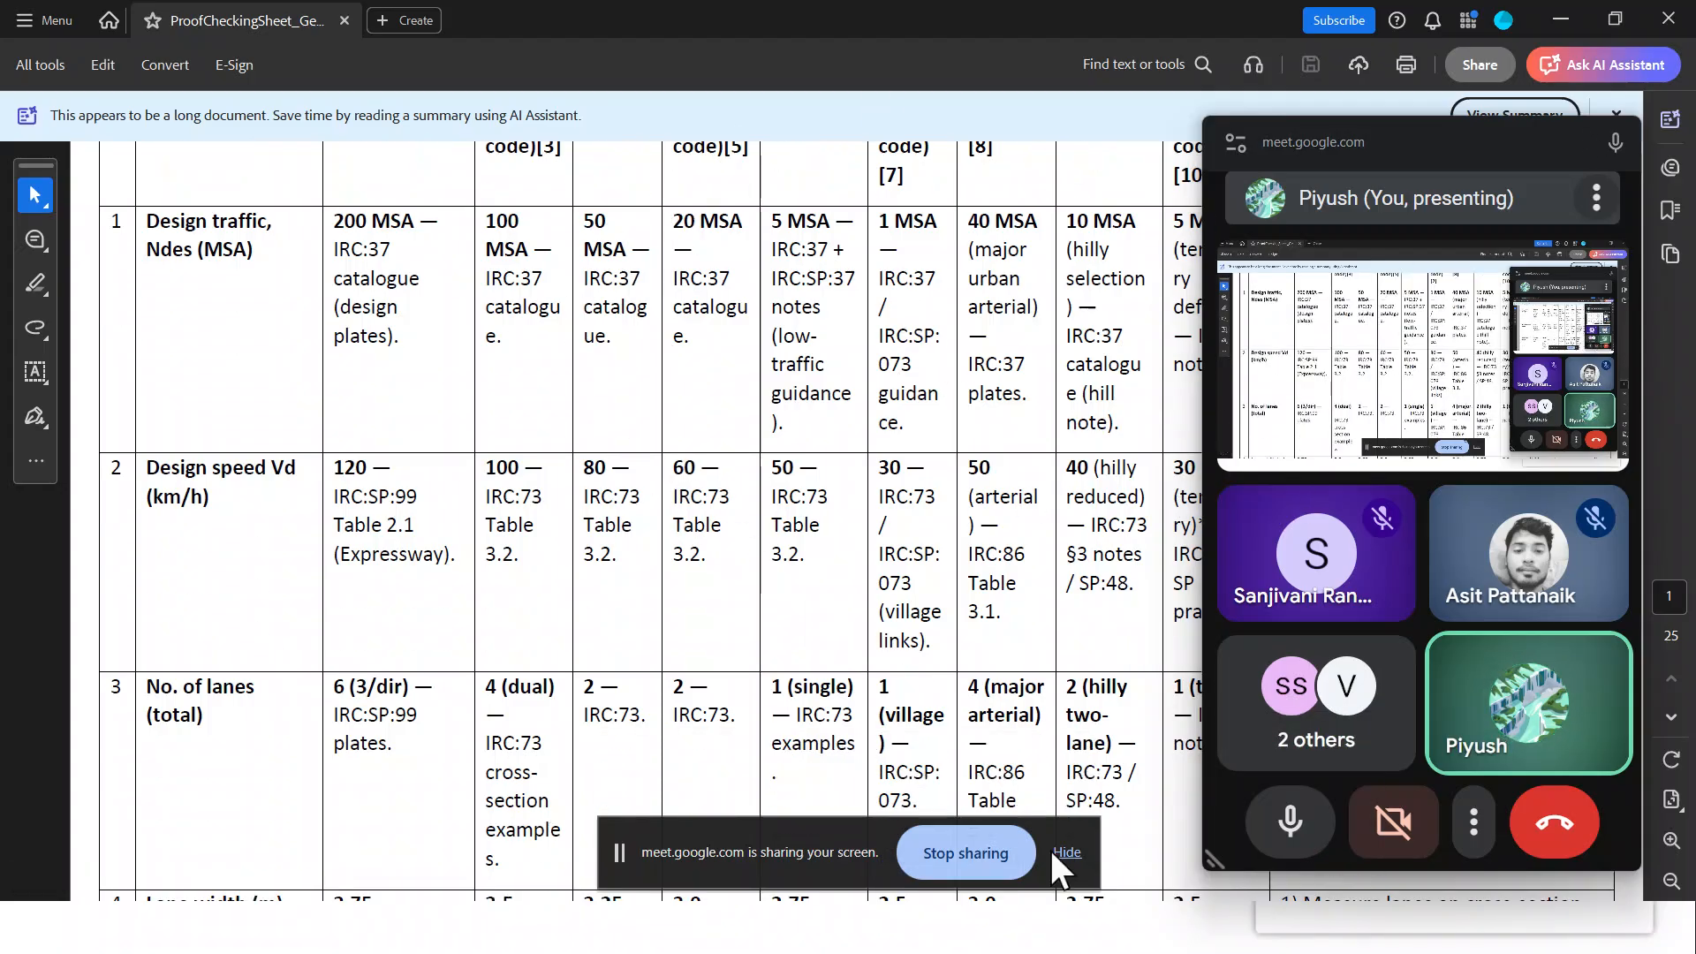
Step: Minimise the PDF reader and the browser, and create a new drawing in Civil 3D
click(1562, 19)
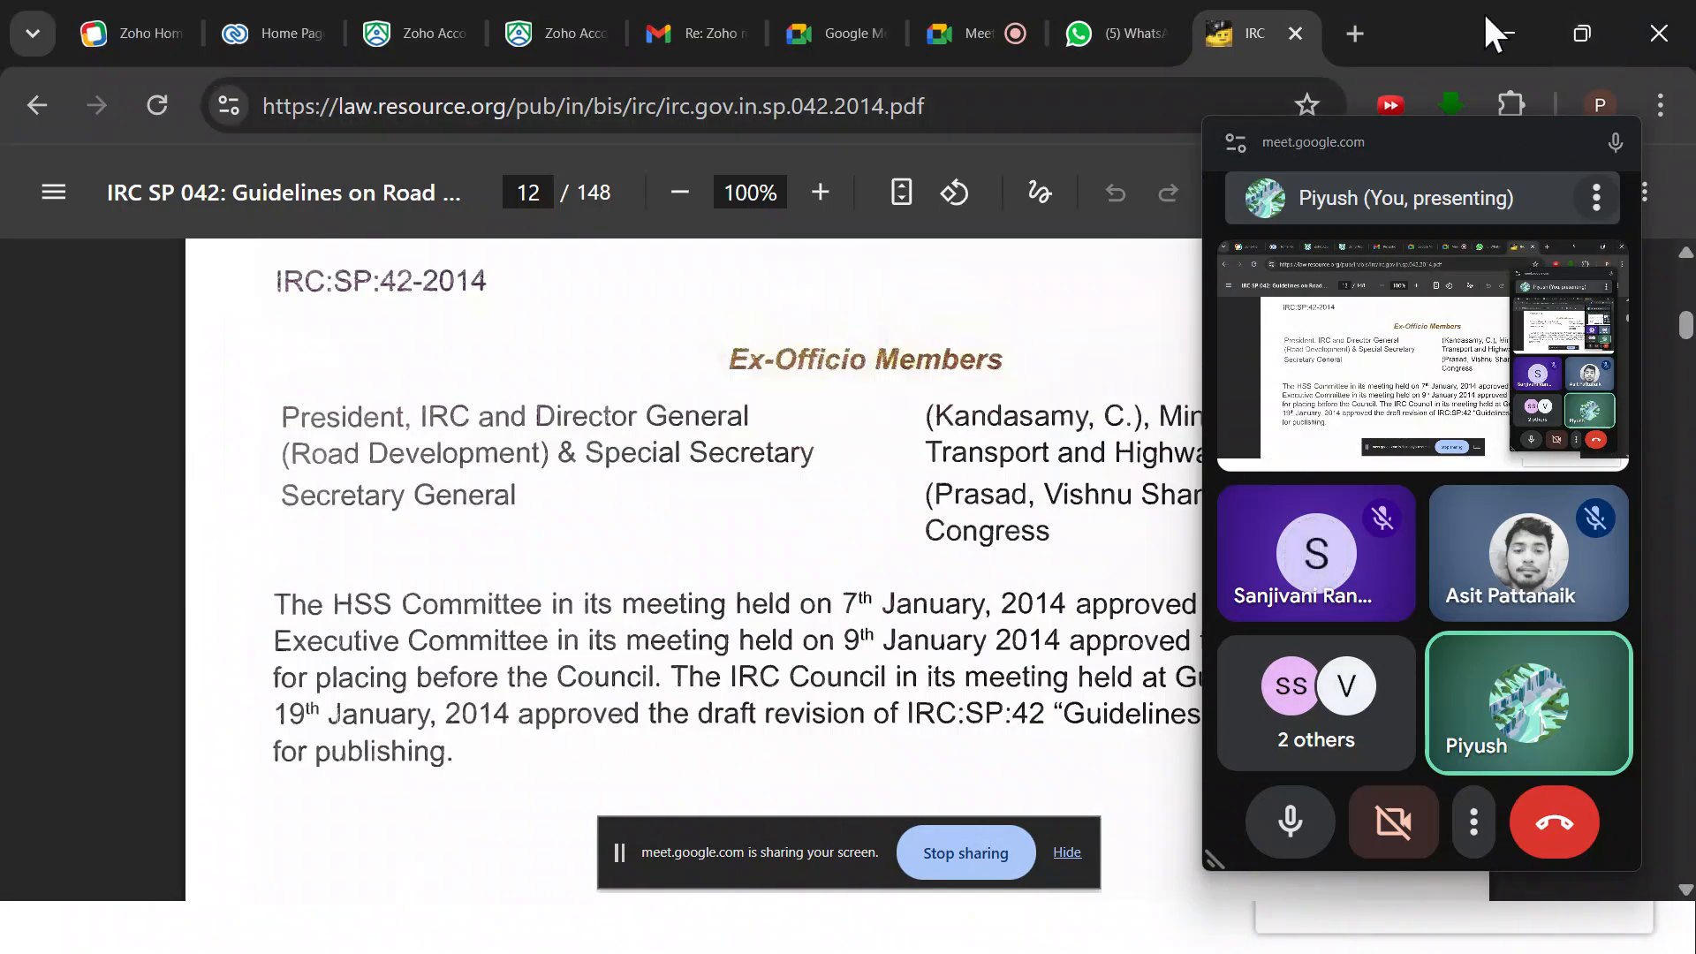
click(1515, 19)
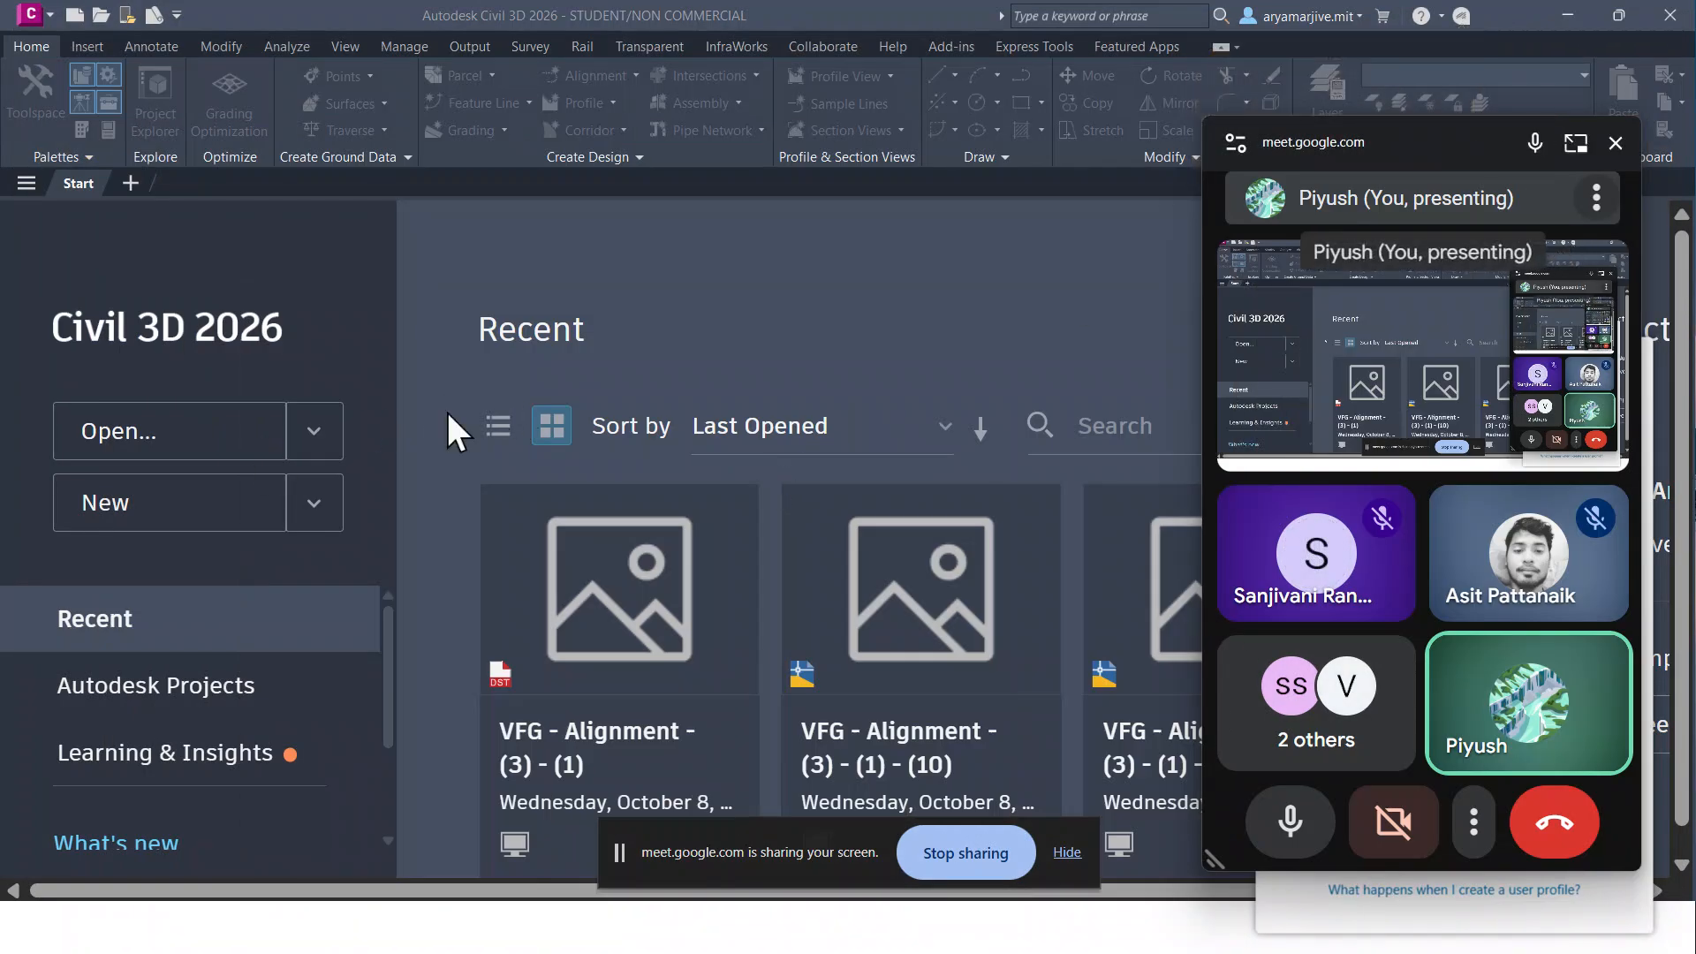
click(135, 517)
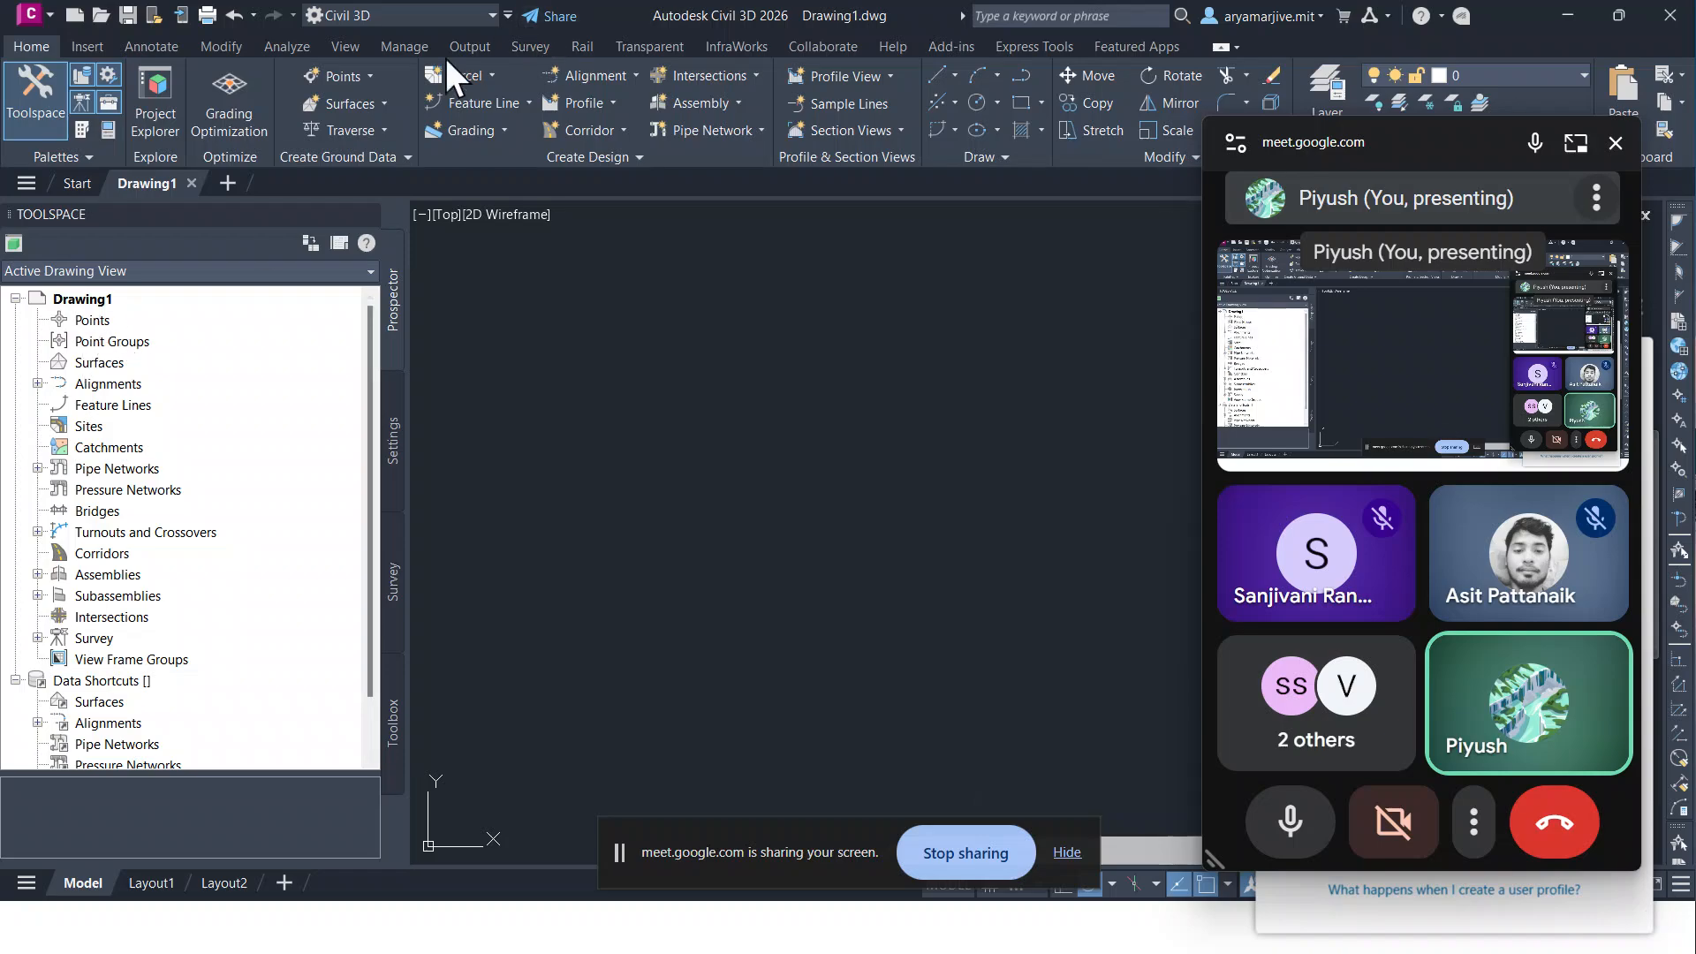
Step: Start a point import from the point creation tools and add pnezd.csv from the Desktop as the source file
click(350, 77)
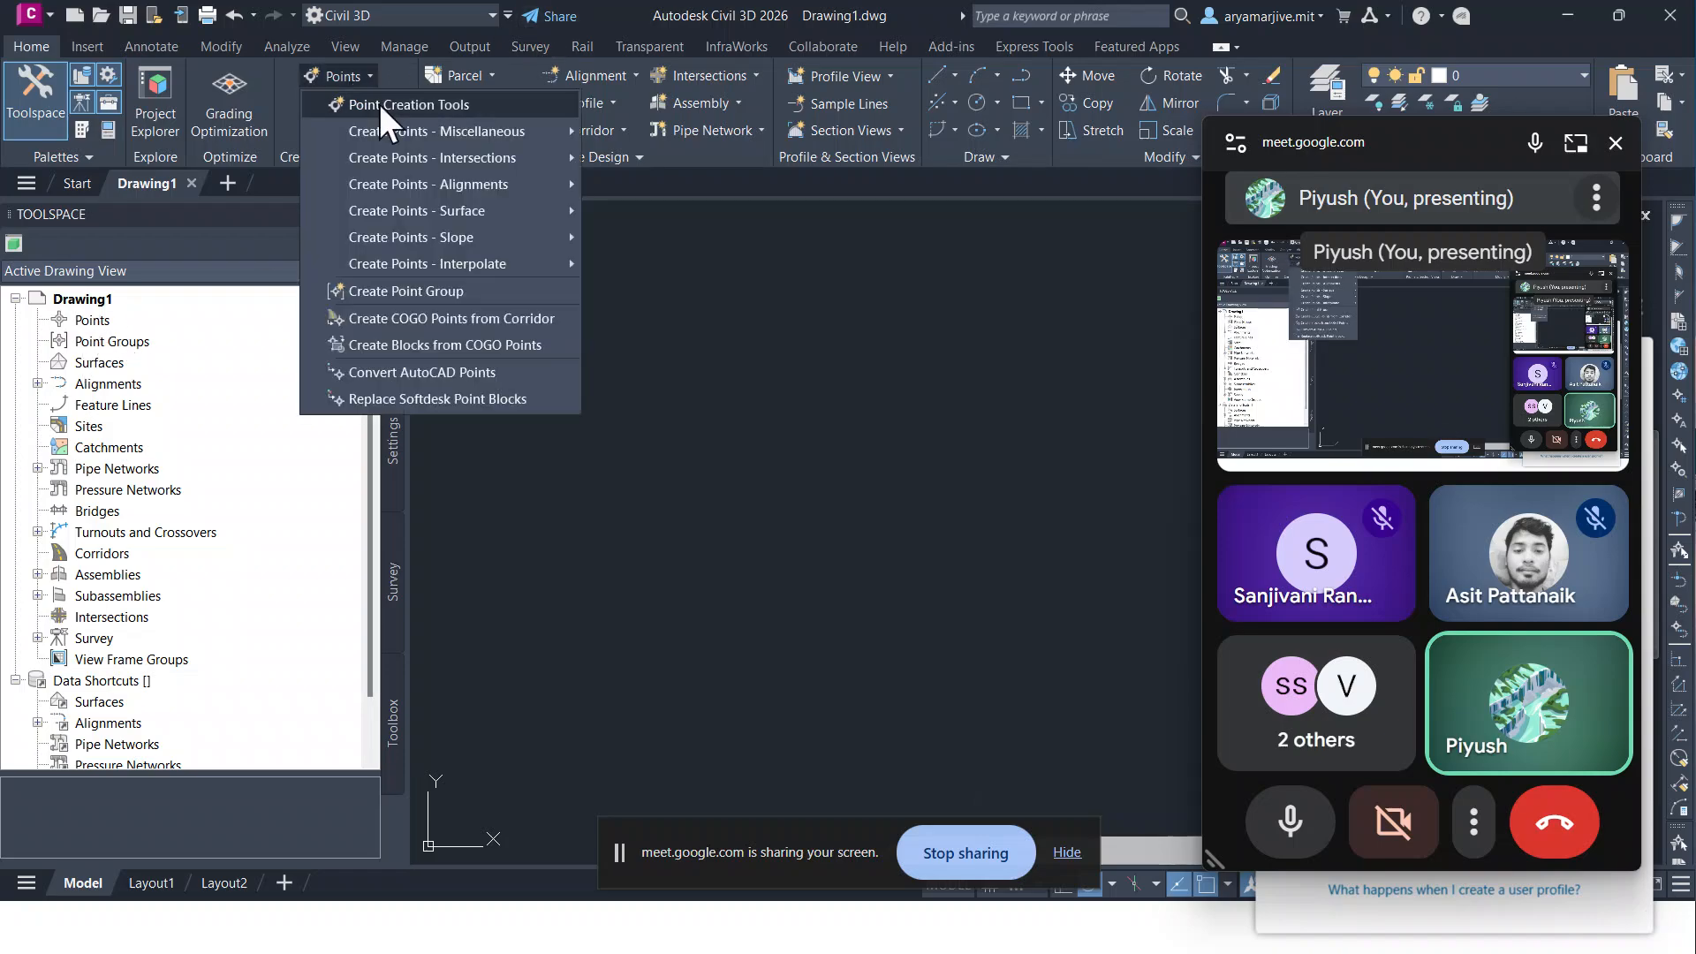
click(379, 105)
click(812, 262)
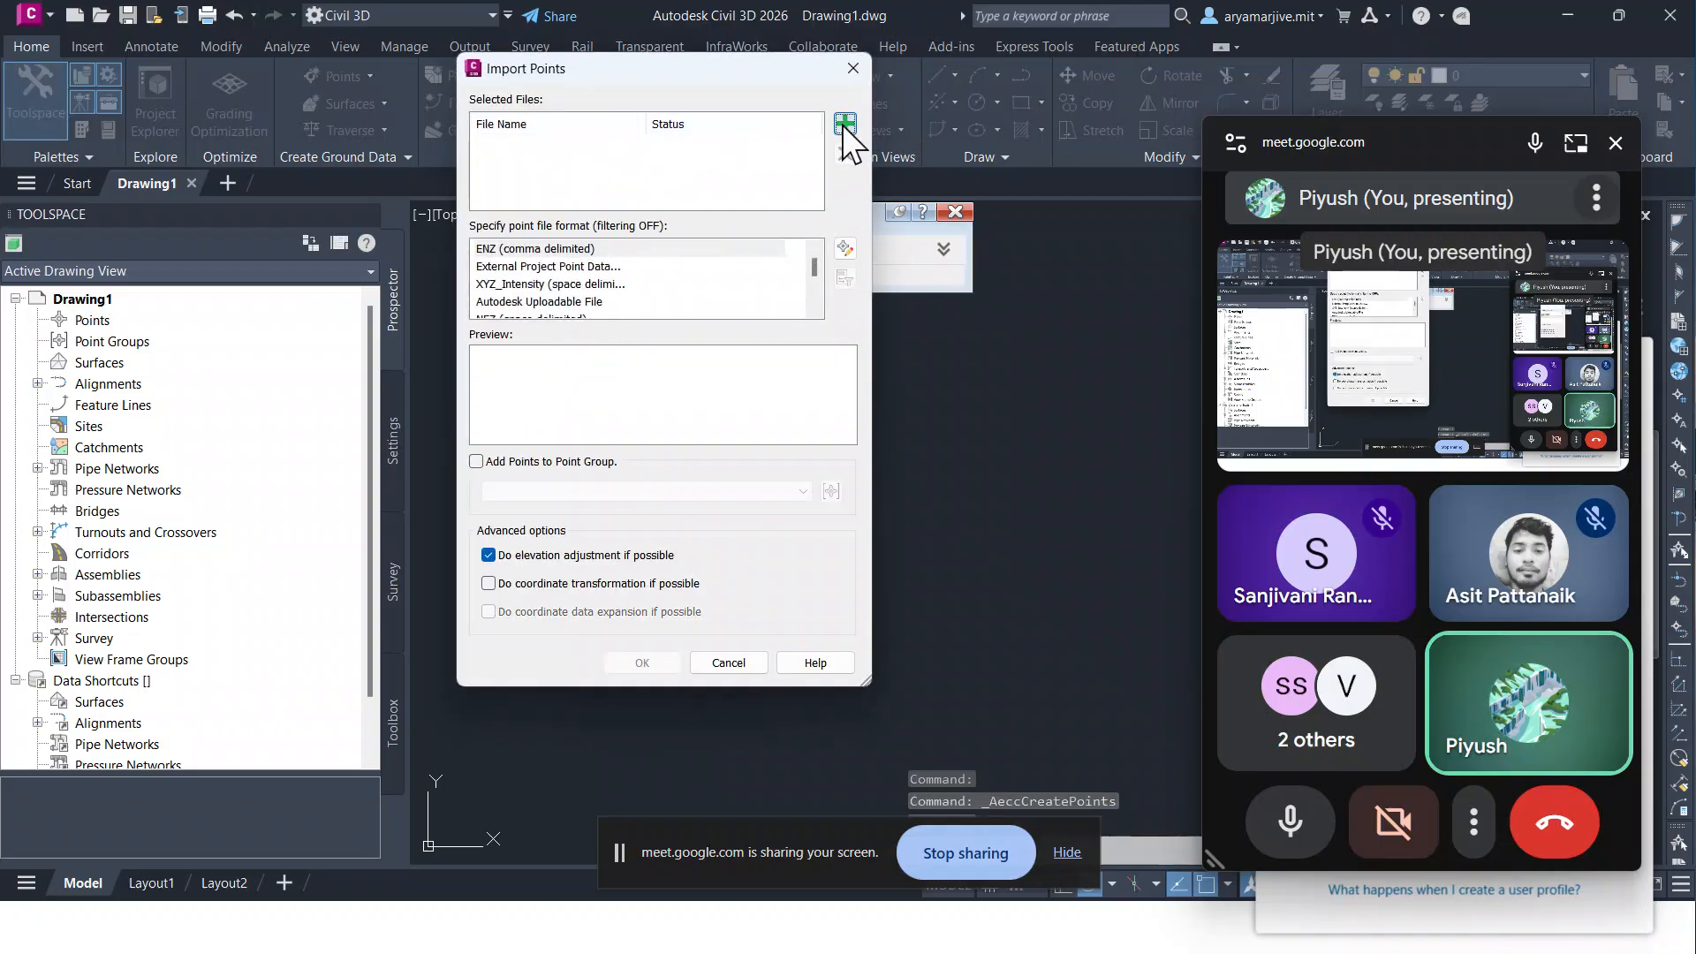
click(844, 125)
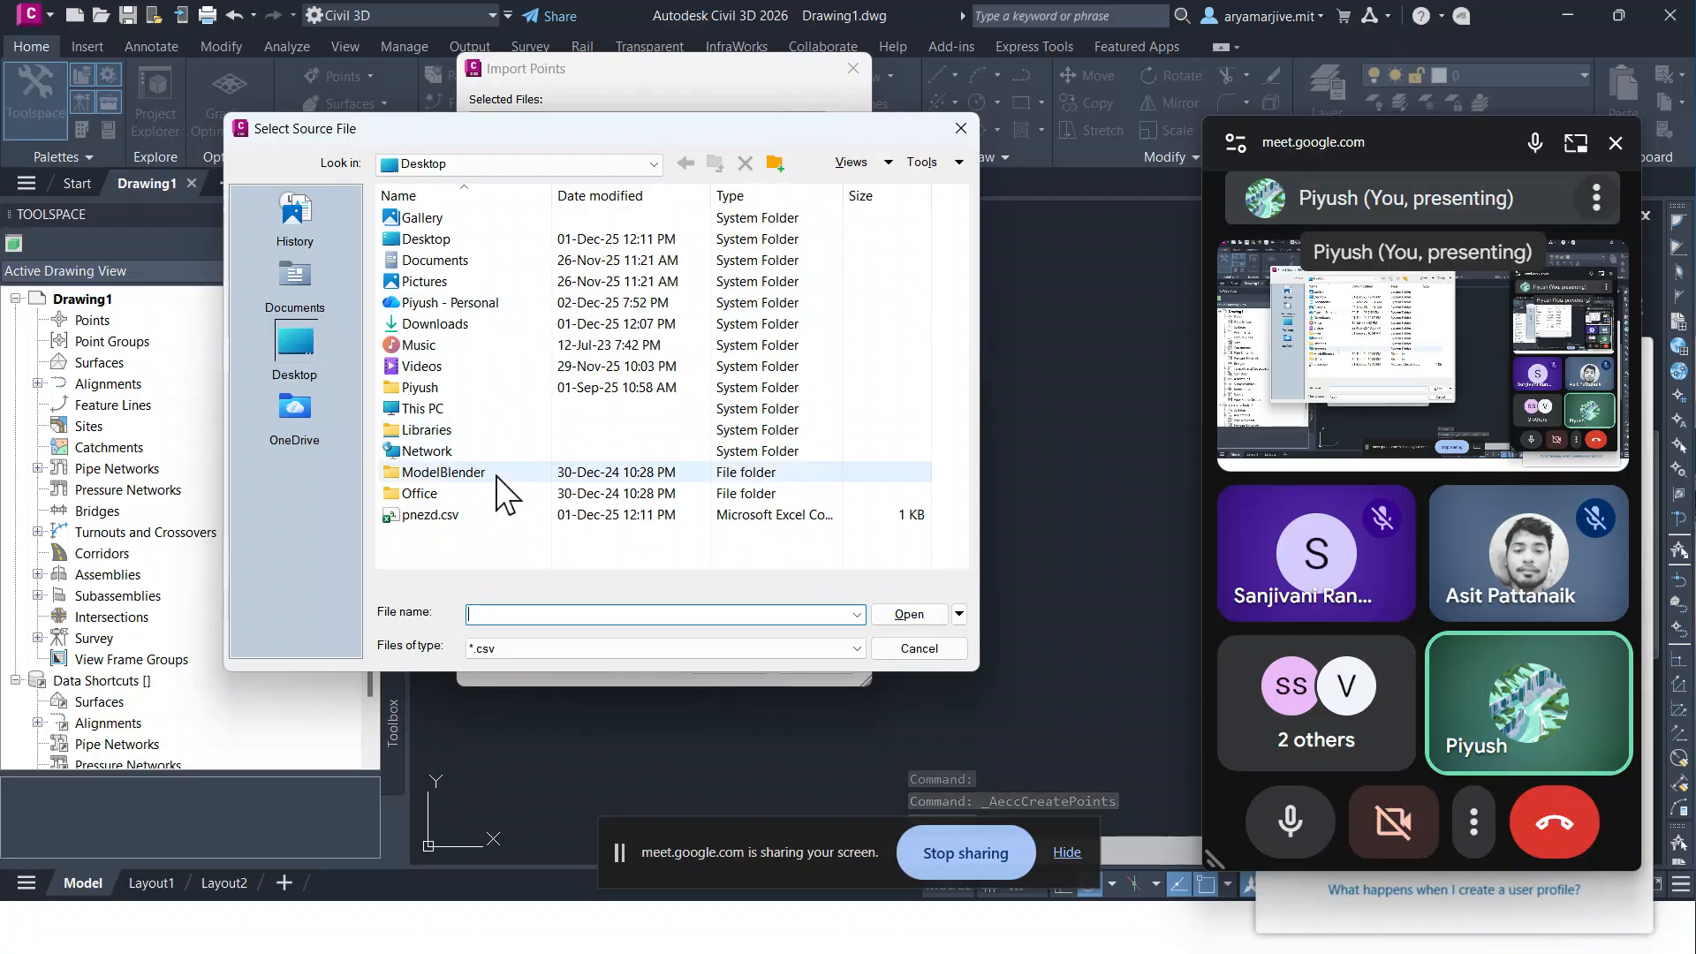
click(488, 515)
click(910, 614)
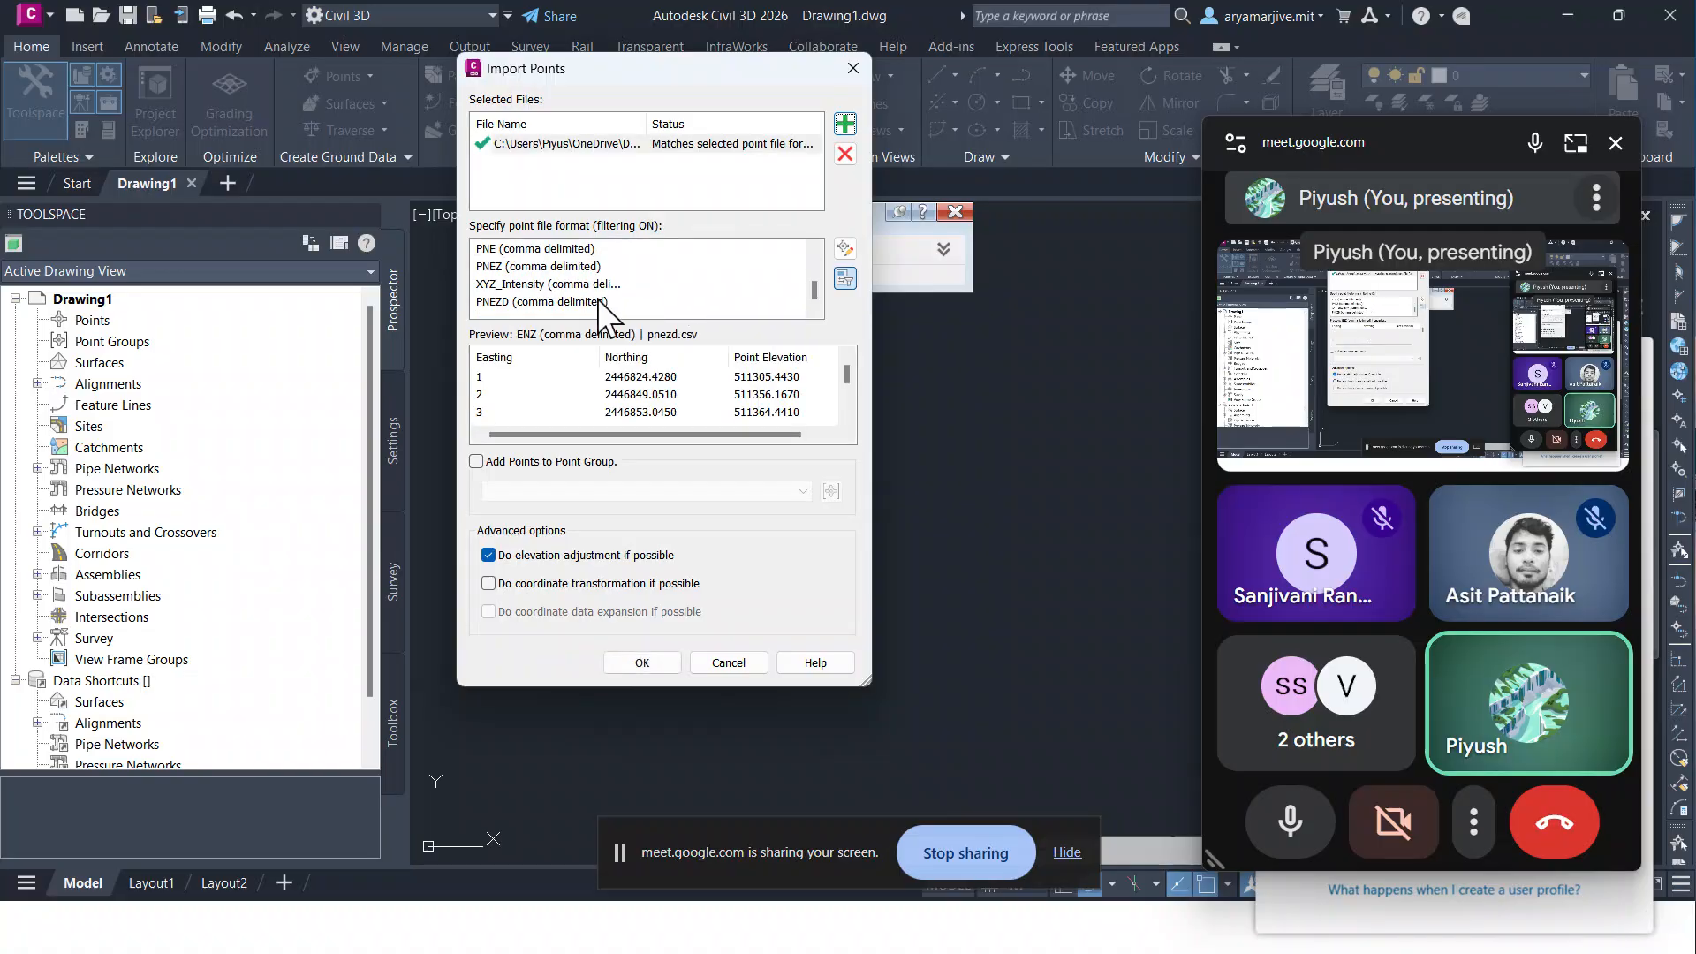
Step: Import the points in PNEZD (comma delimited) format with Add Points to Point Group enabled, and close the point creation tools
click(580, 303)
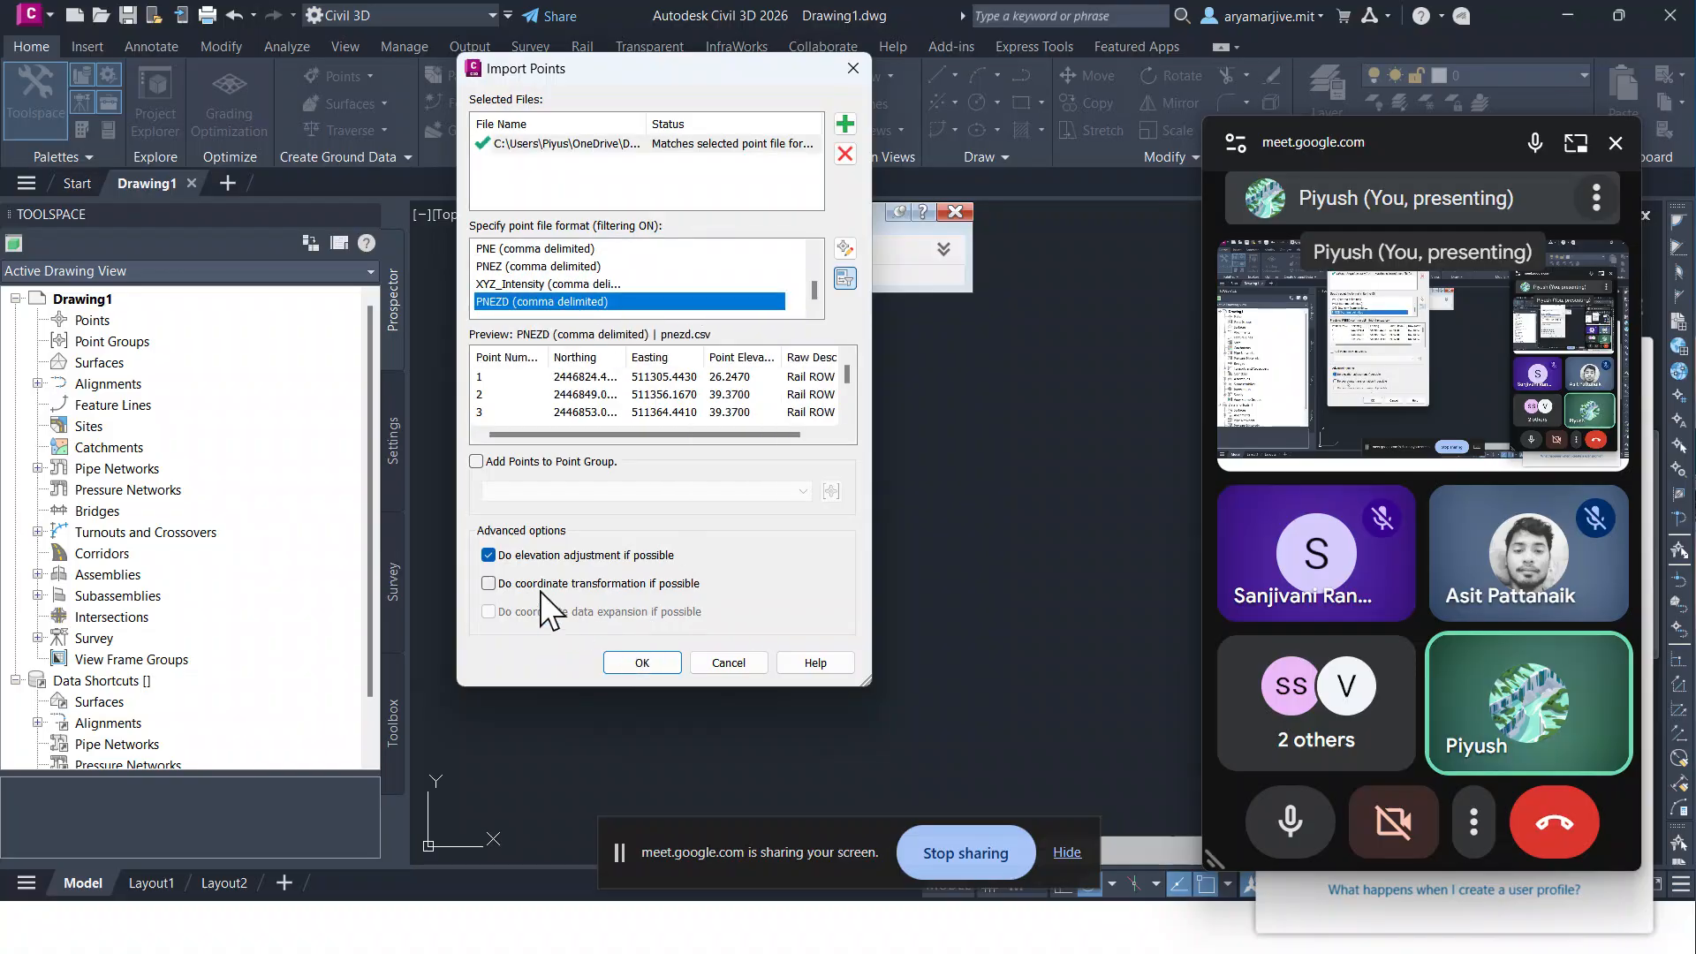
click(476, 462)
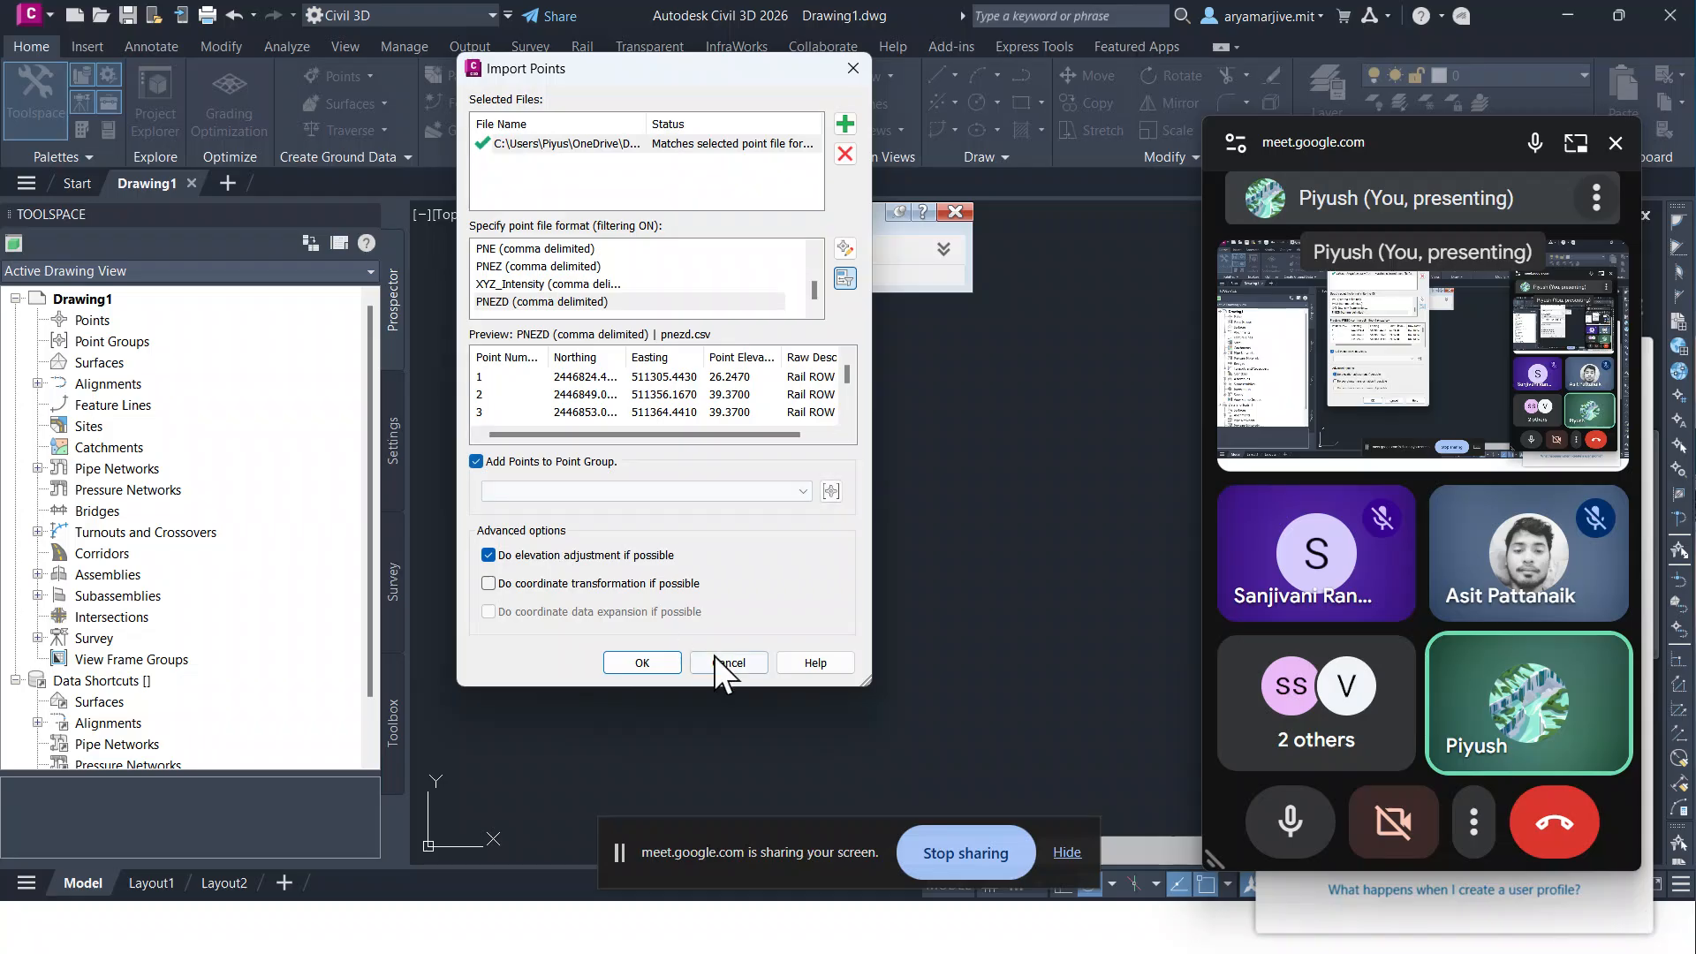
click(658, 663)
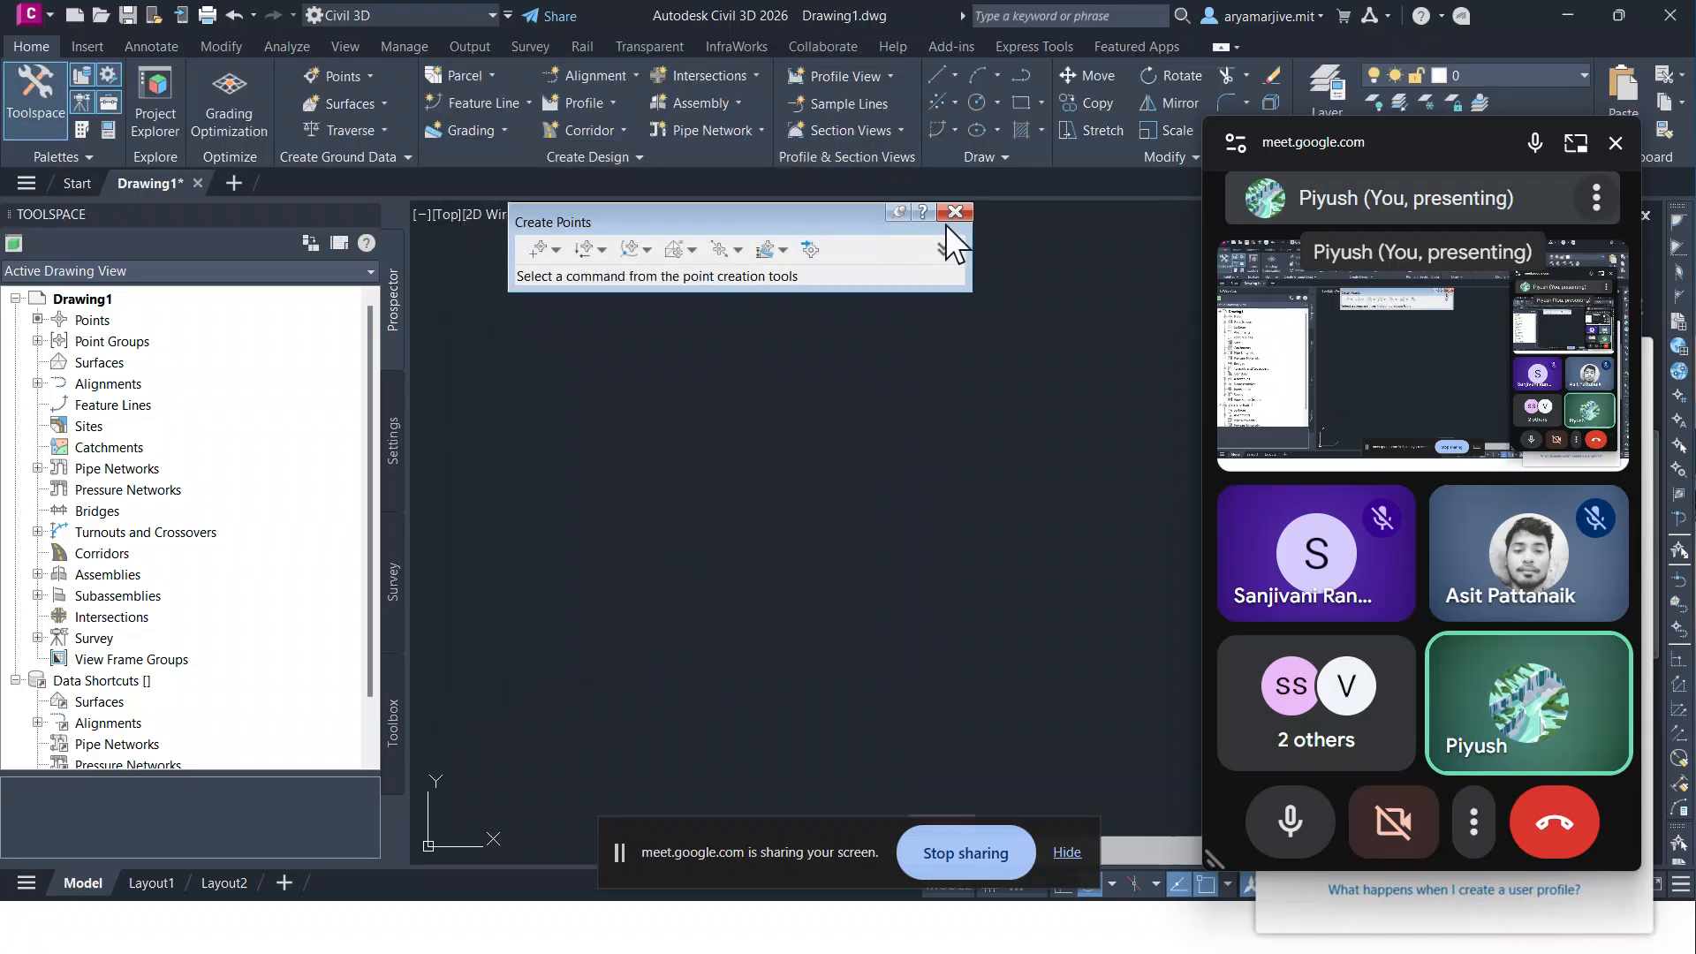
click(955, 212)
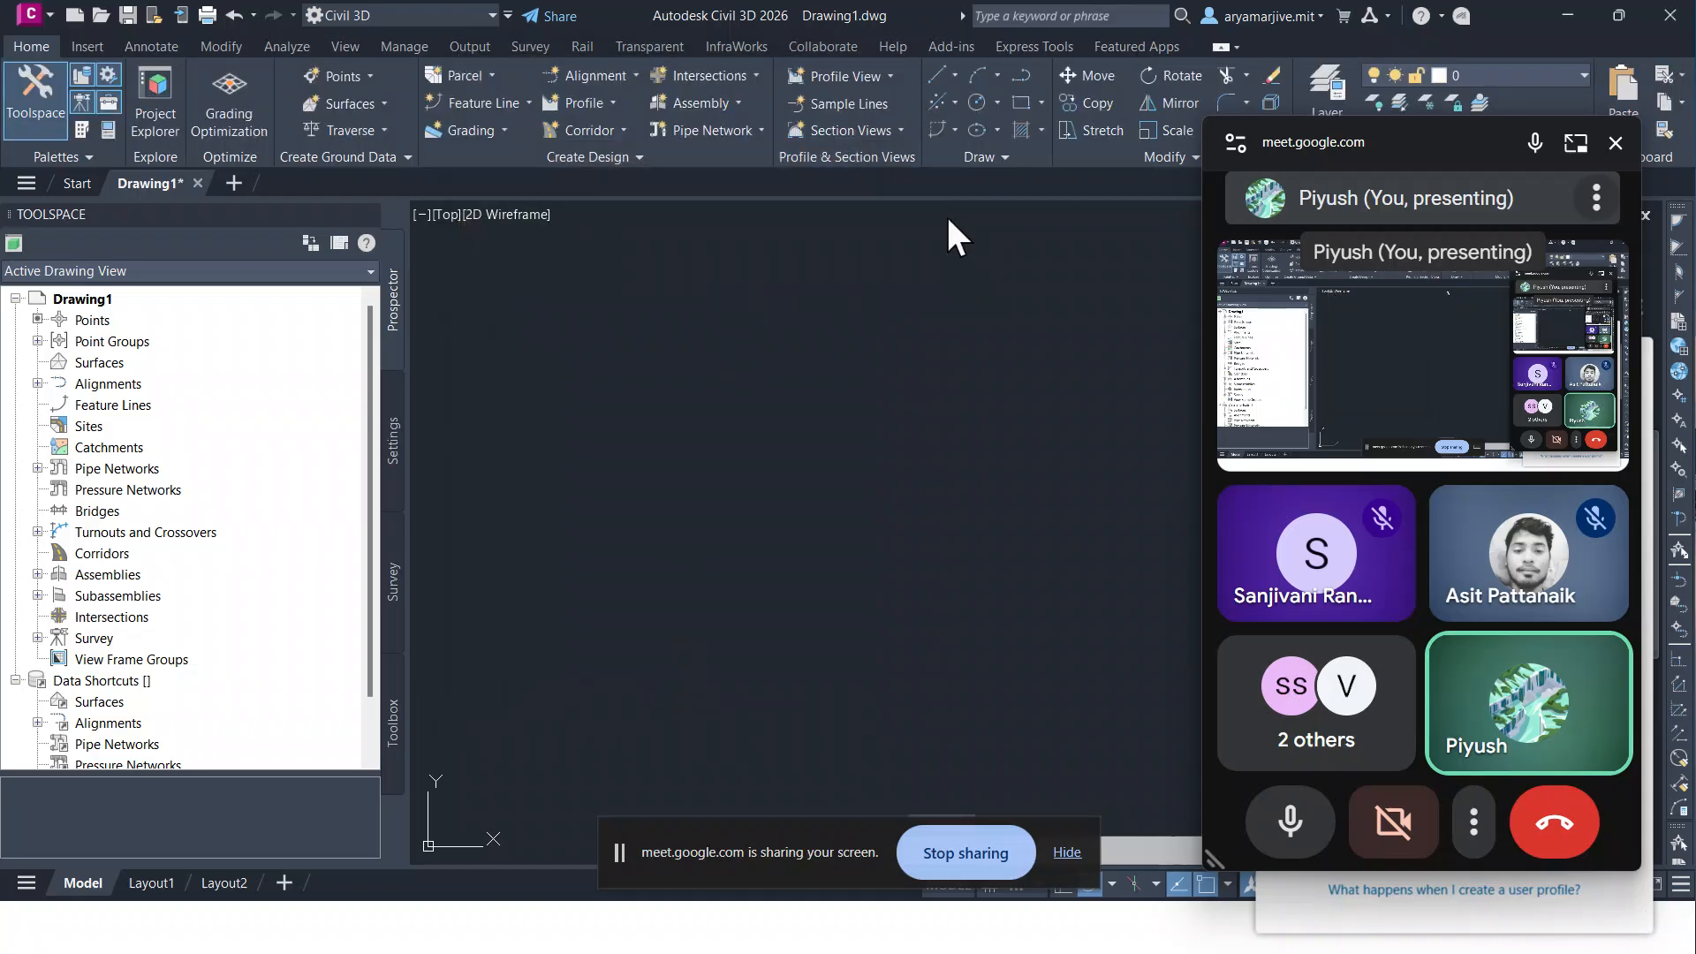
Step: Create a TIN surface on layer C-TOPO with the default name and the Contours 2m and 10m (Background) style
right_click(97, 364)
click(123, 373)
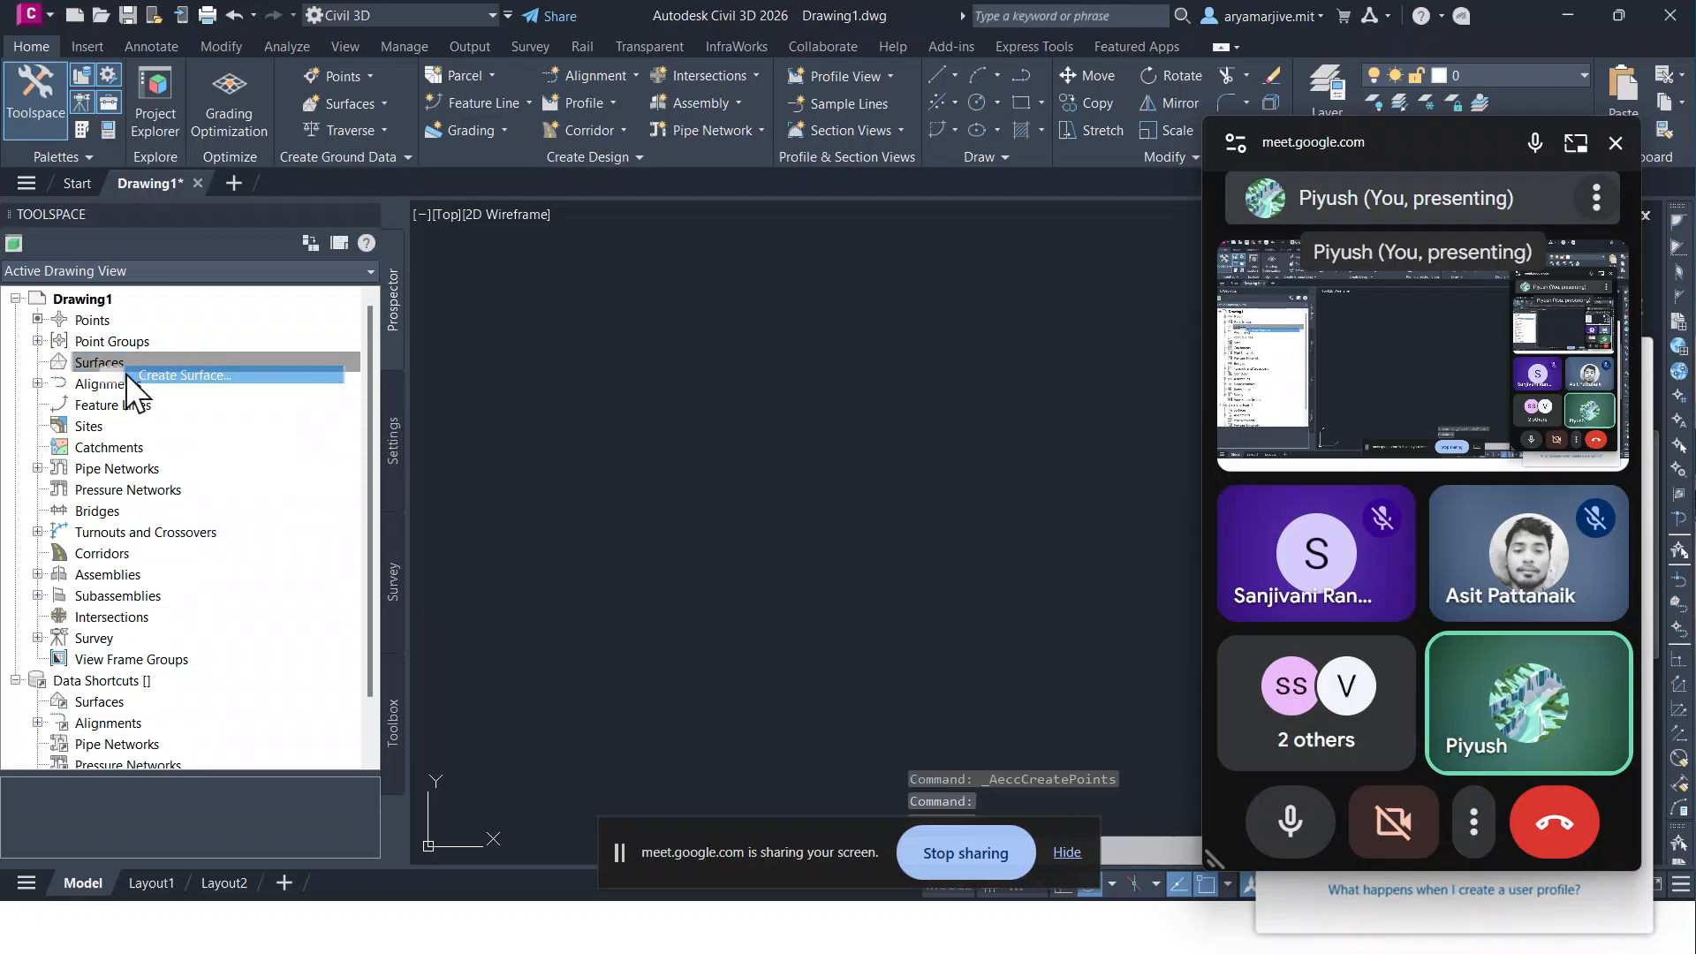
drag(1053, 145, 576, 206)
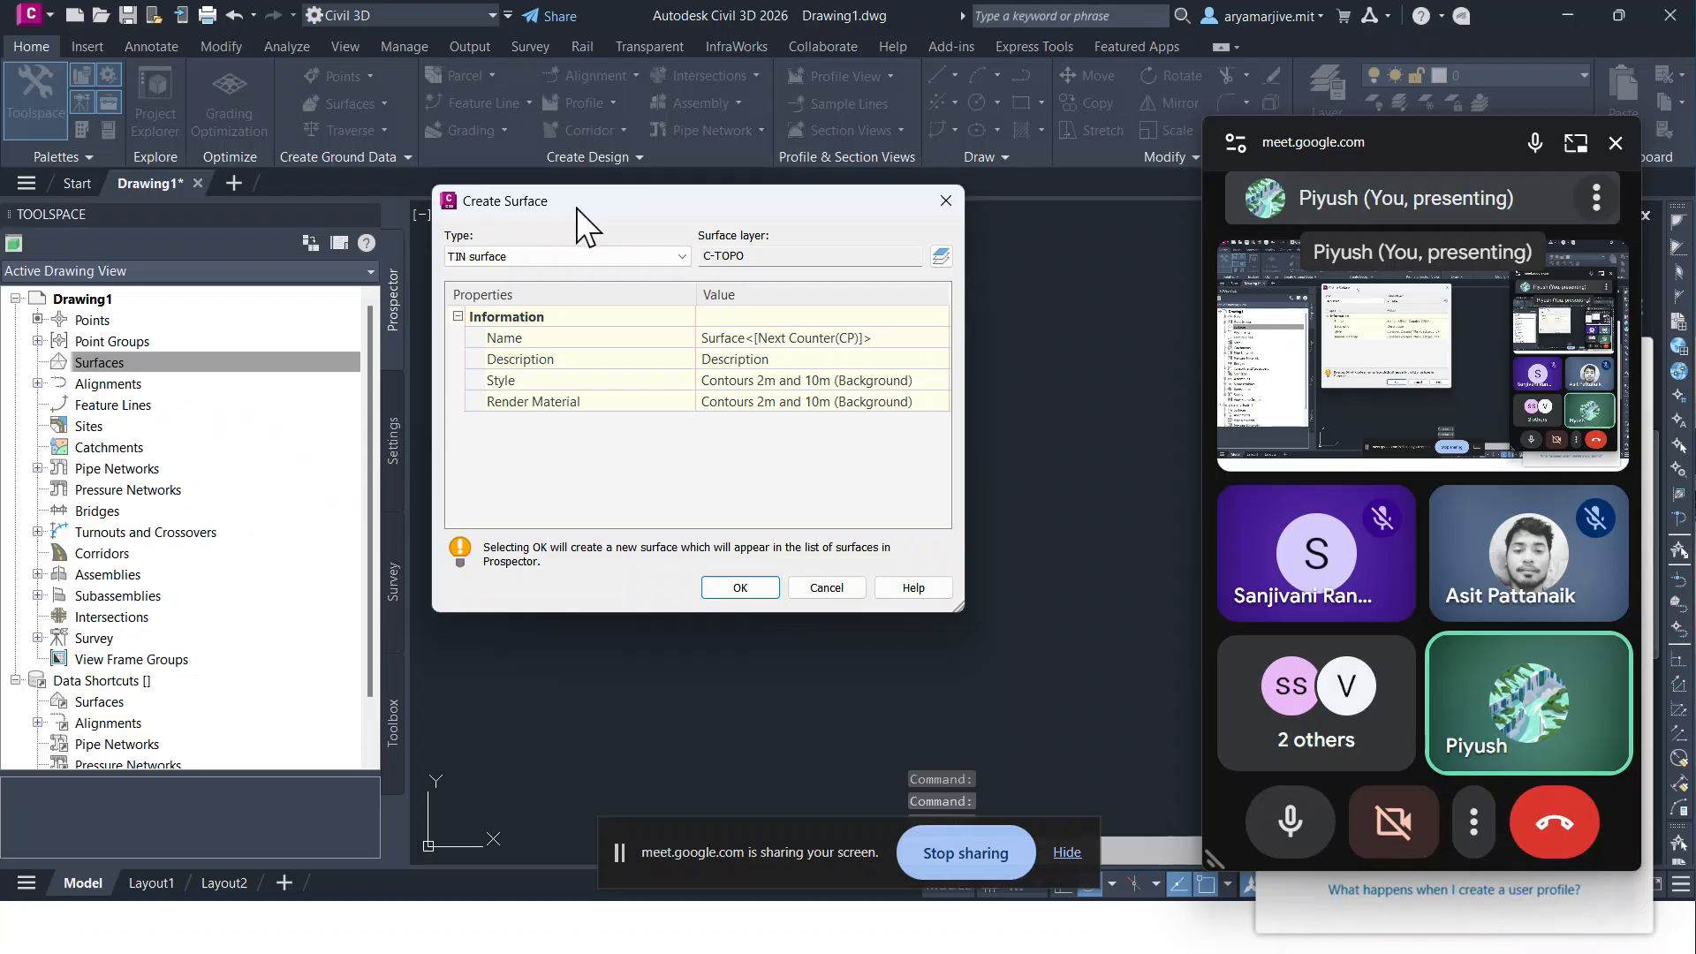
click(741, 588)
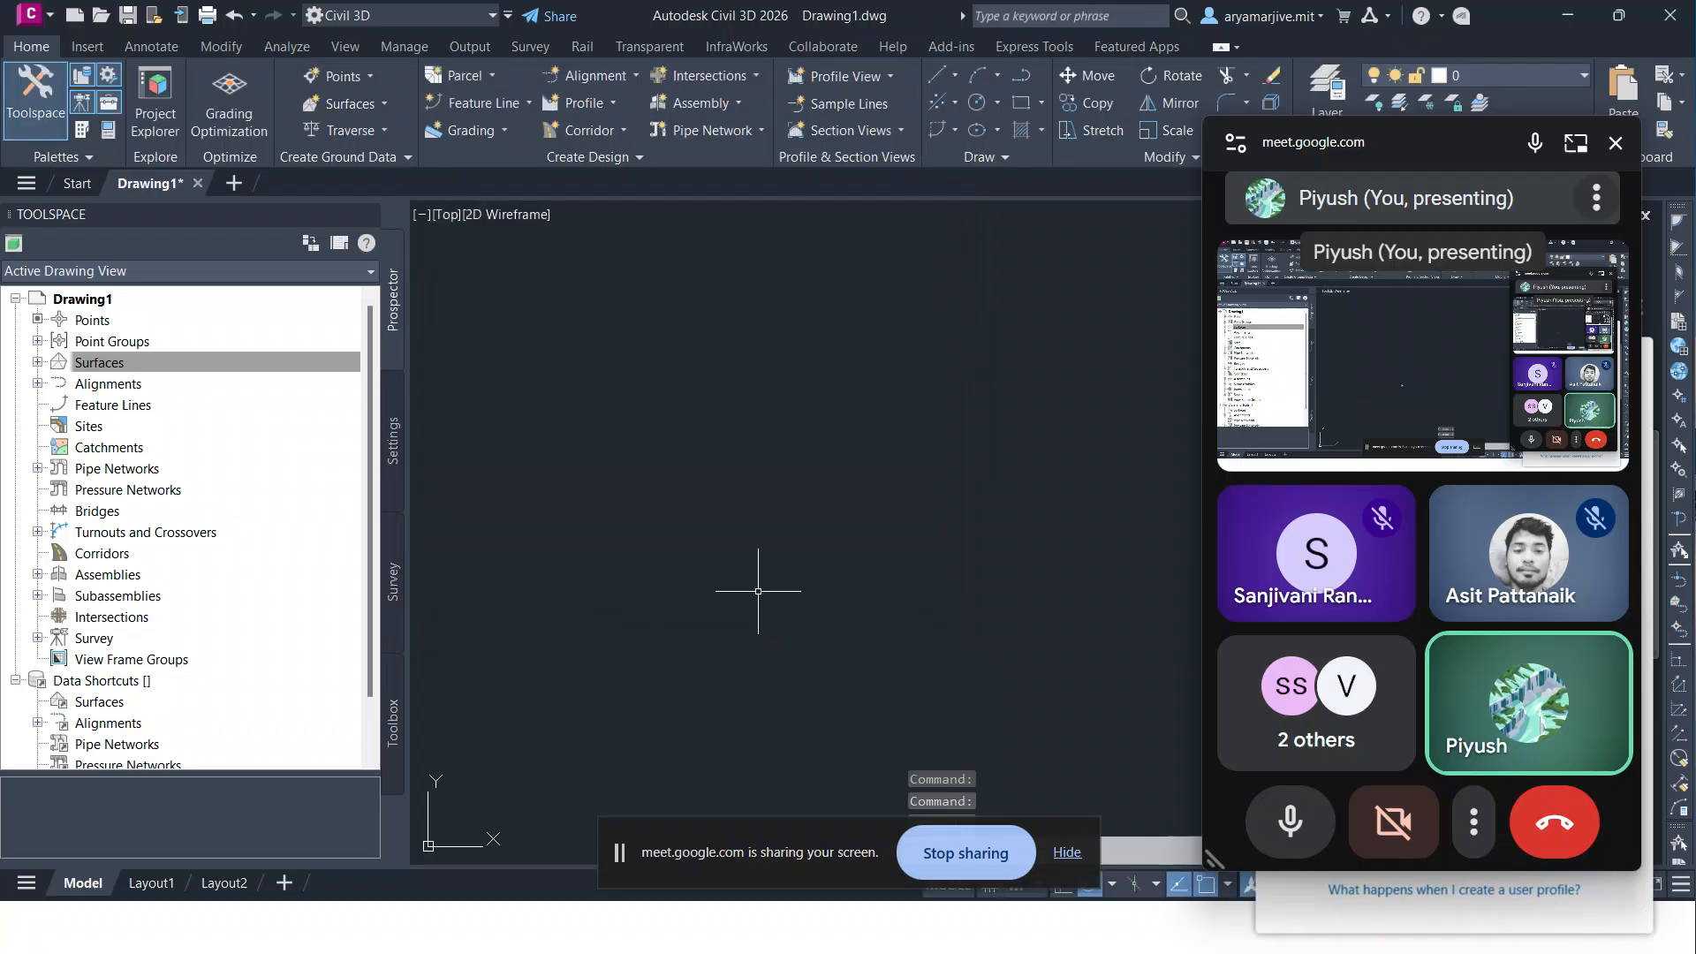
Step: Rename the new TIN surface as ExistingGround in its surface properties
click(38, 362)
click(134, 385)
right_click(139, 390)
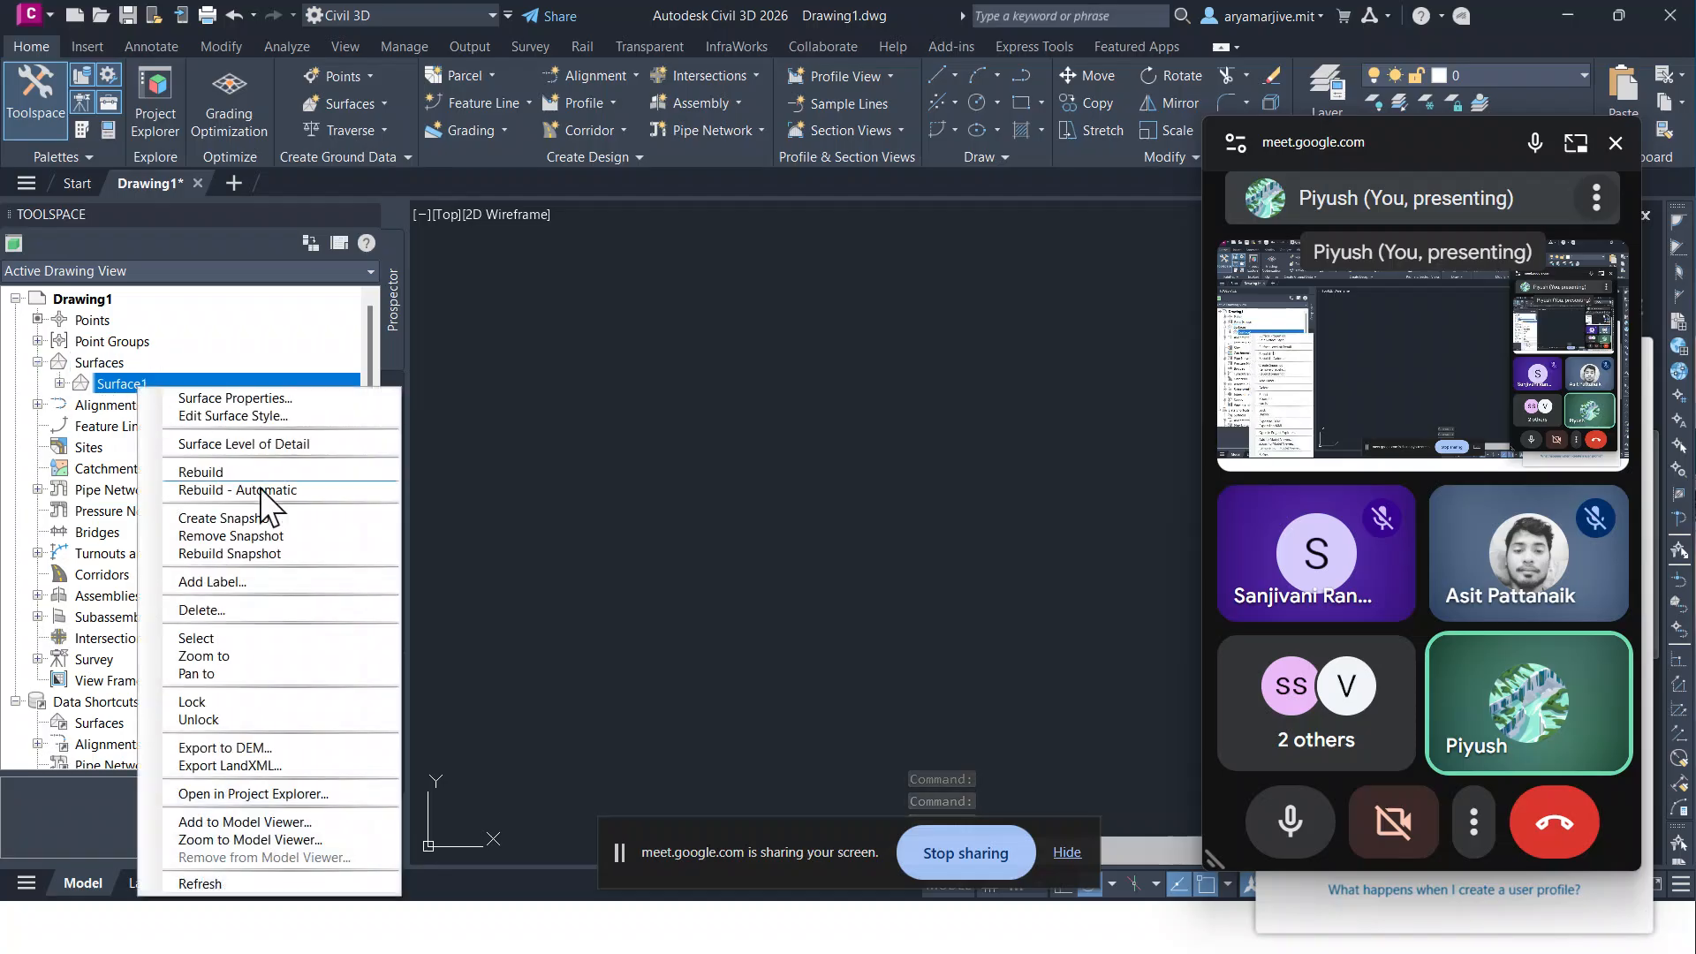
click(258, 396)
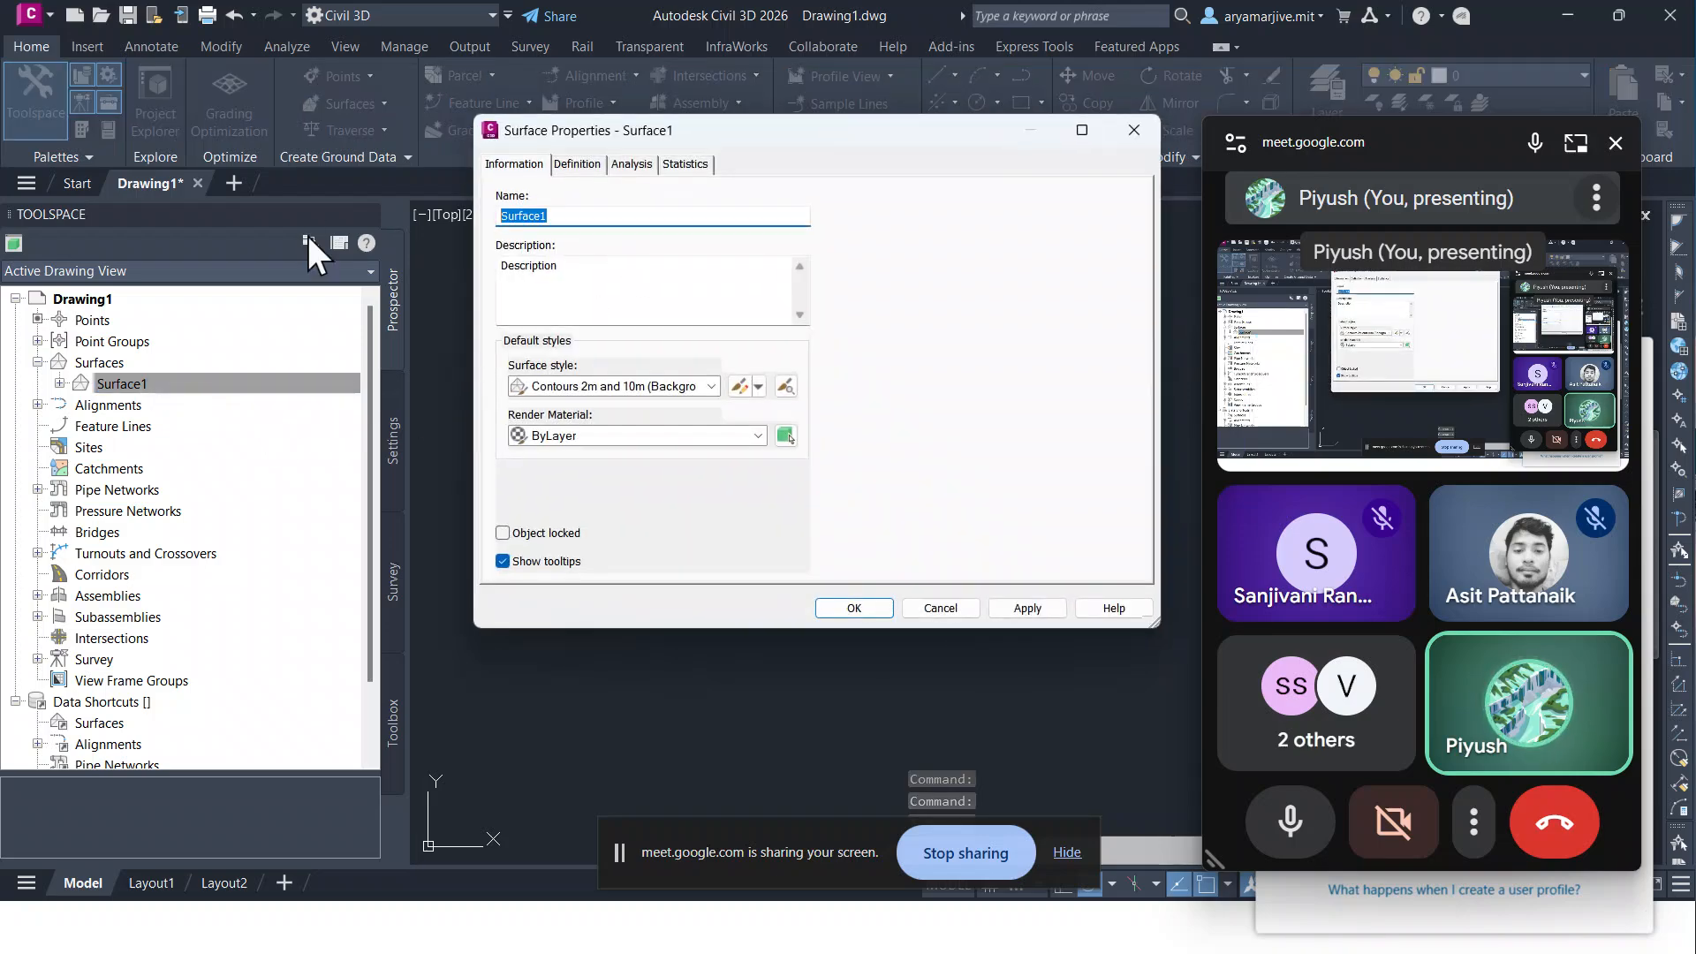
text(ExistingGround)
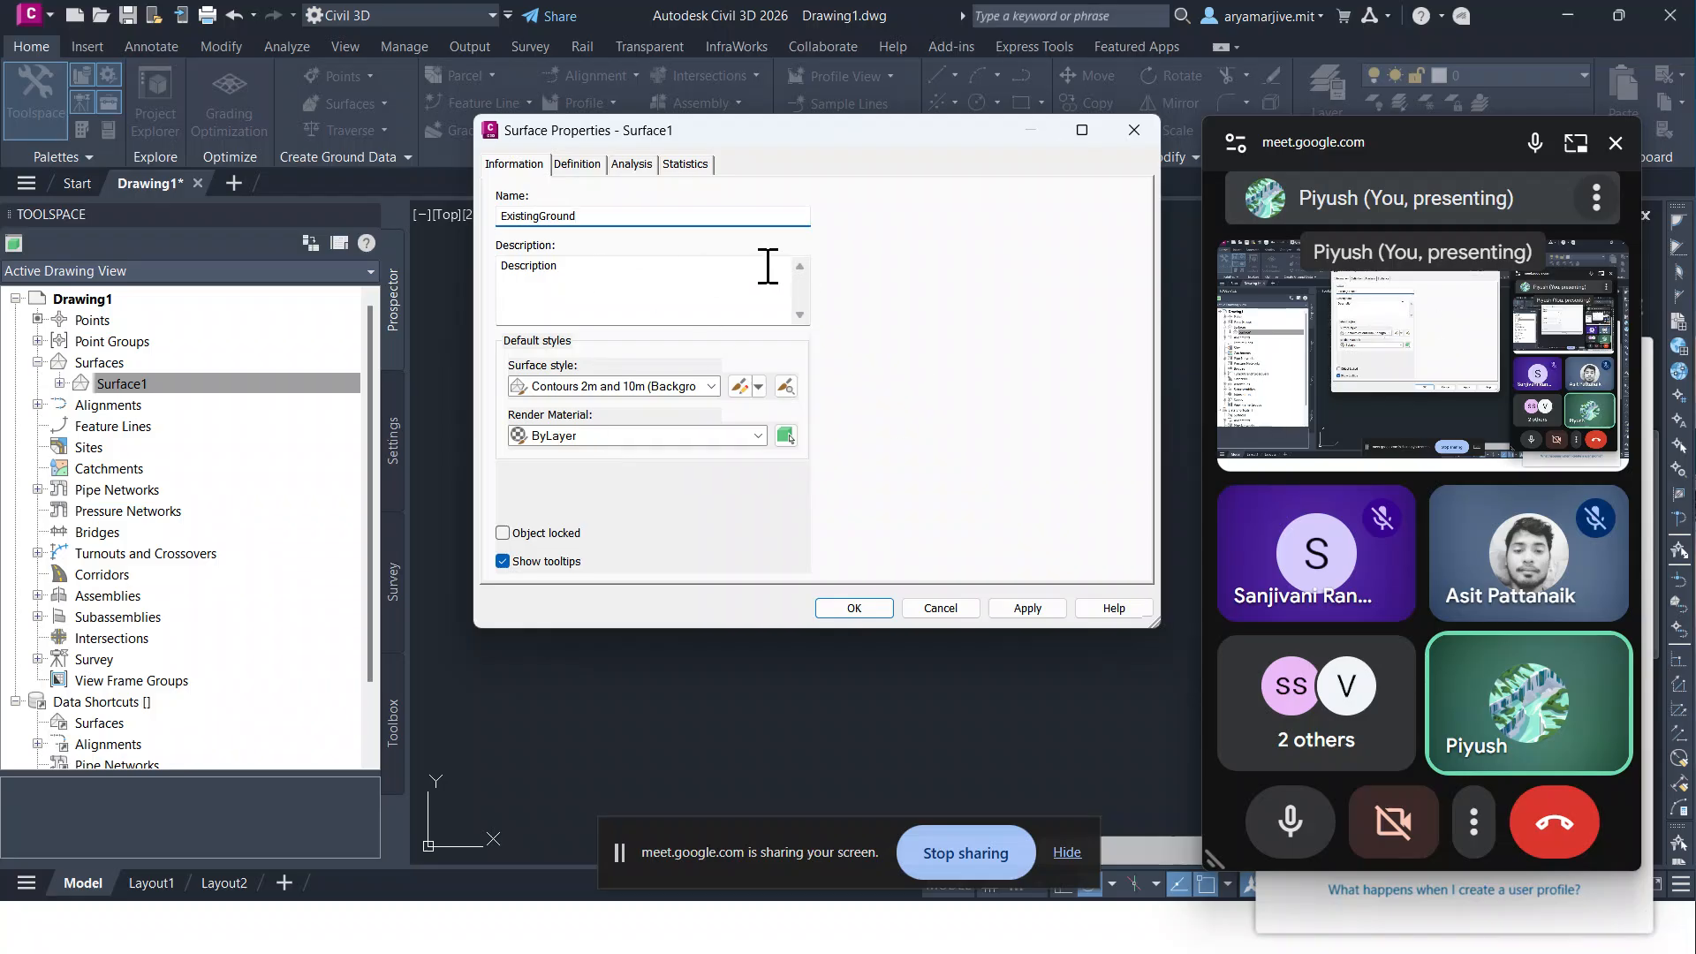
click(1026, 607)
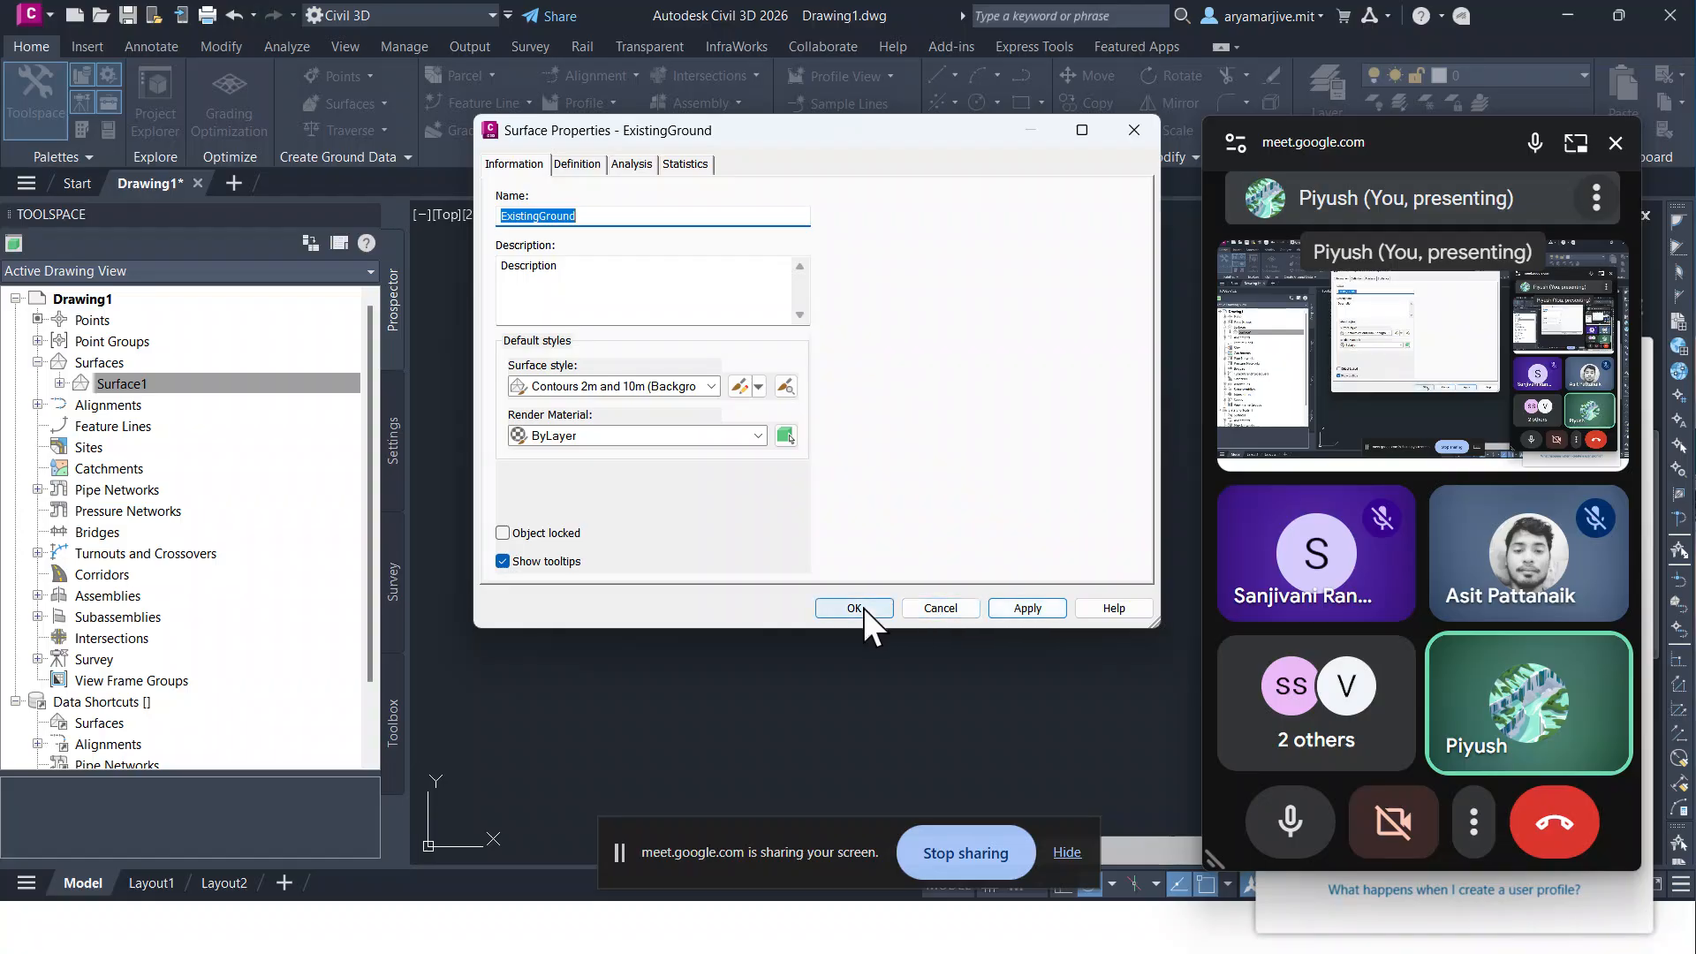
click(854, 608)
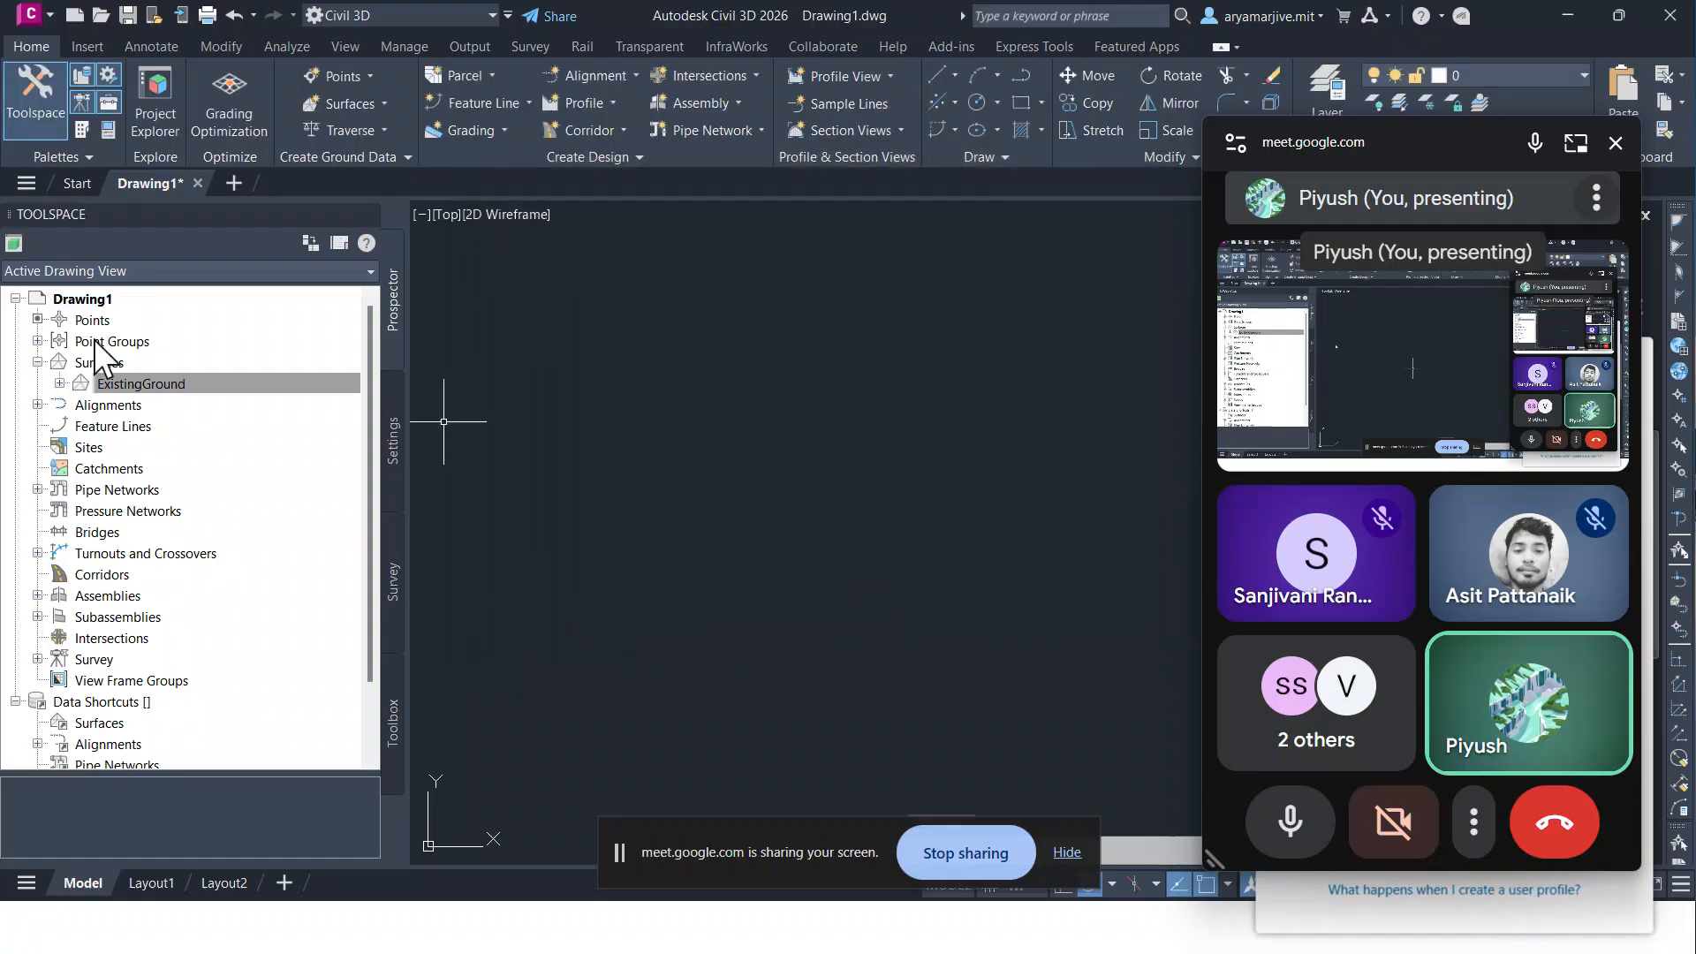
Step: Add the _All Points point group to the ExistingGround surface definition
click(59, 384)
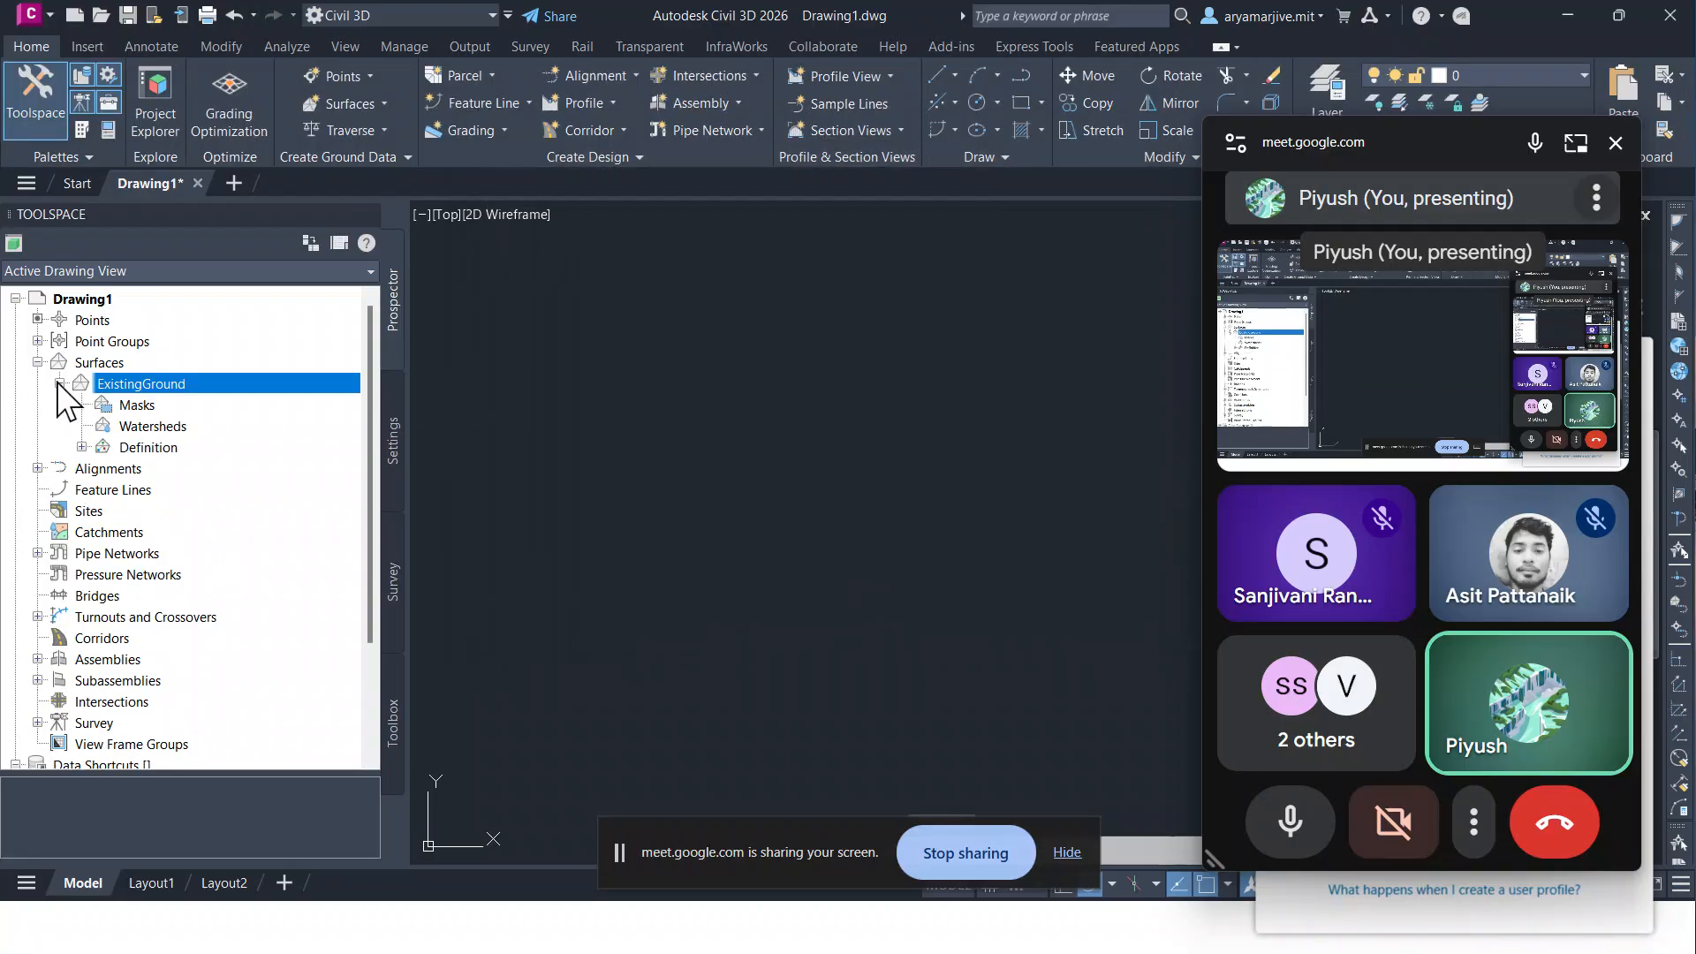
click(81, 447)
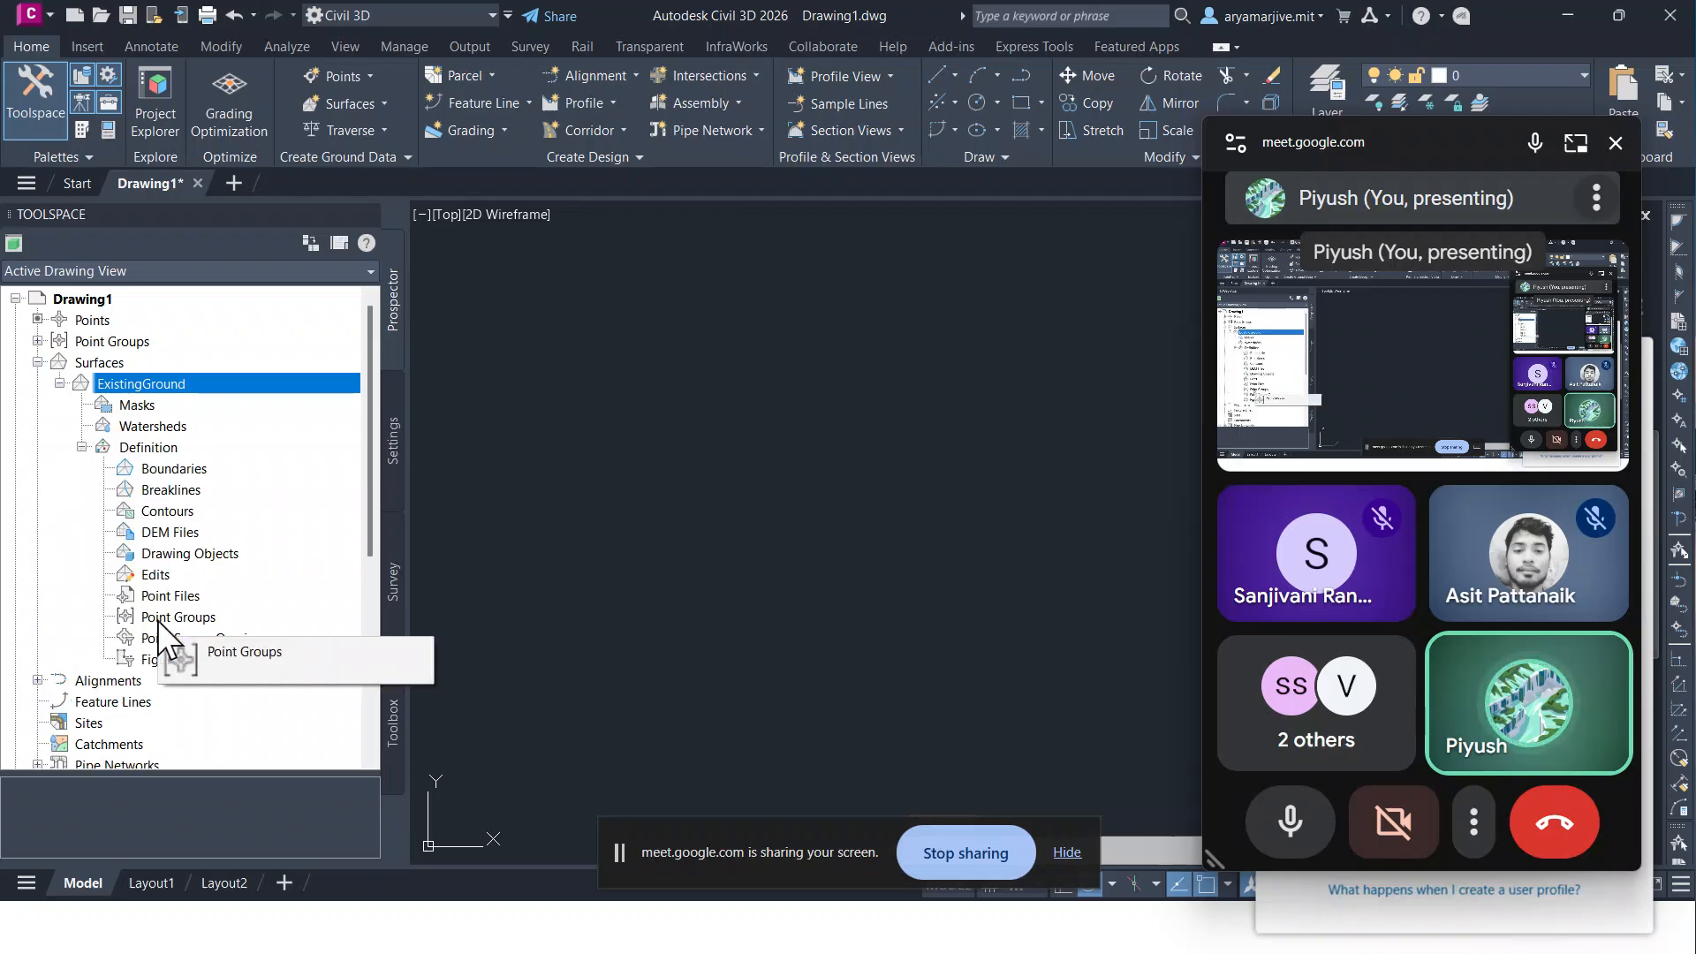
right_click(173, 617)
click(204, 629)
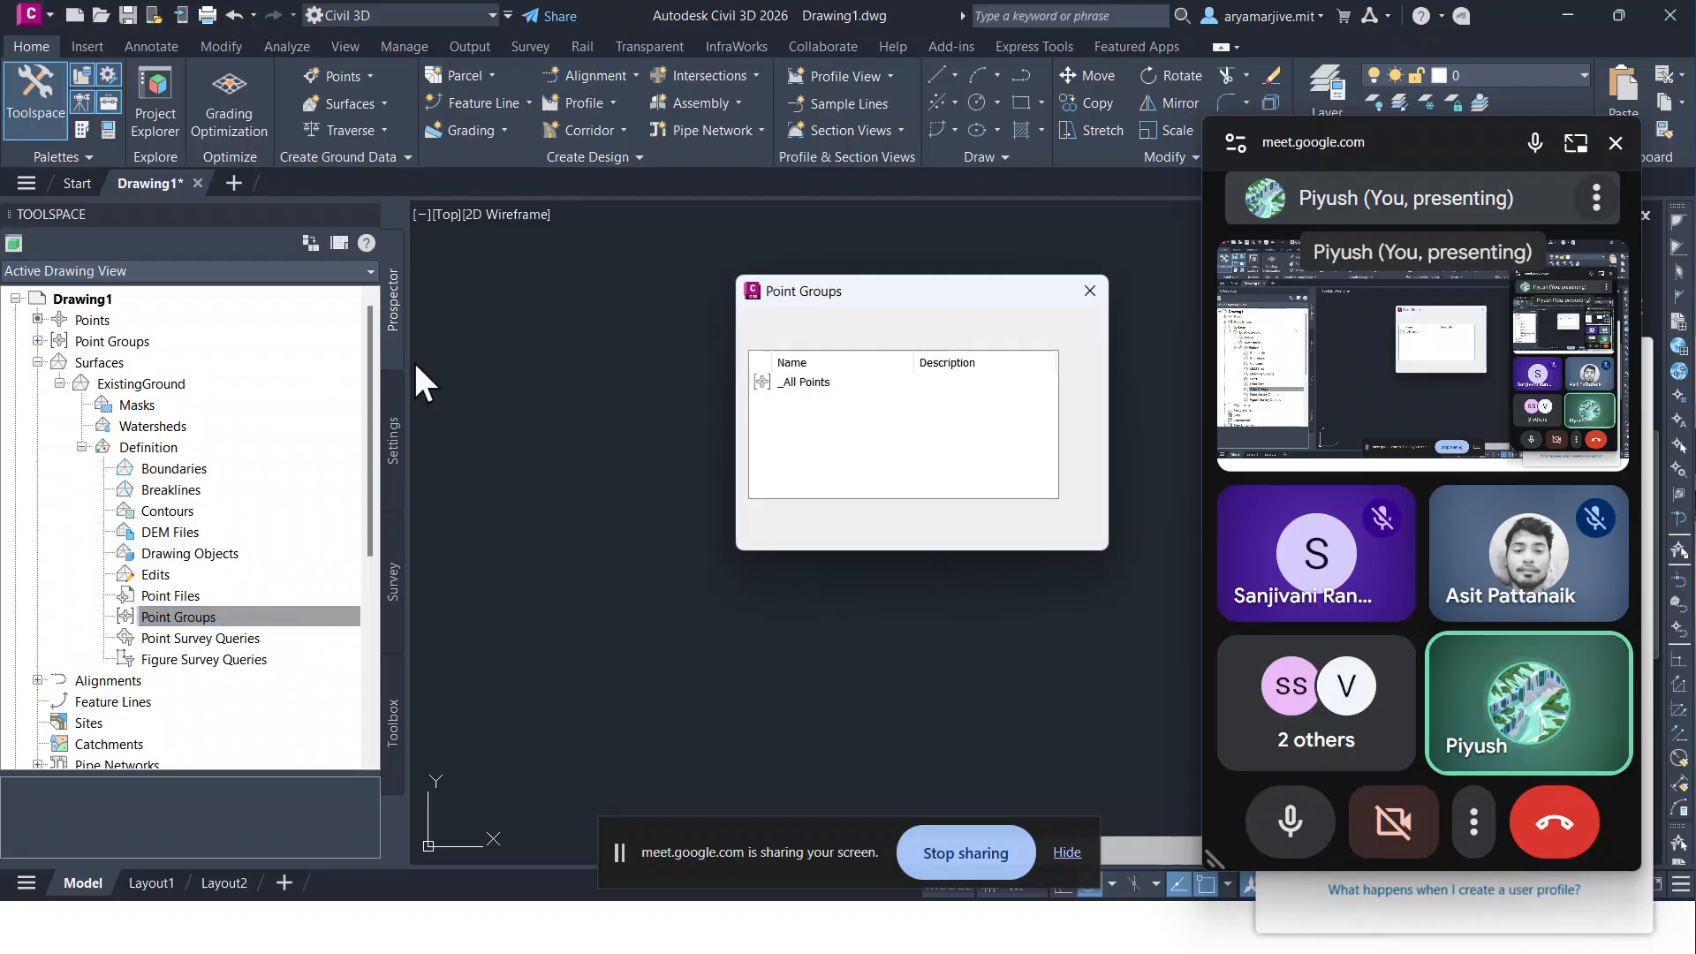
click(820, 383)
click(960, 527)
click(796, 522)
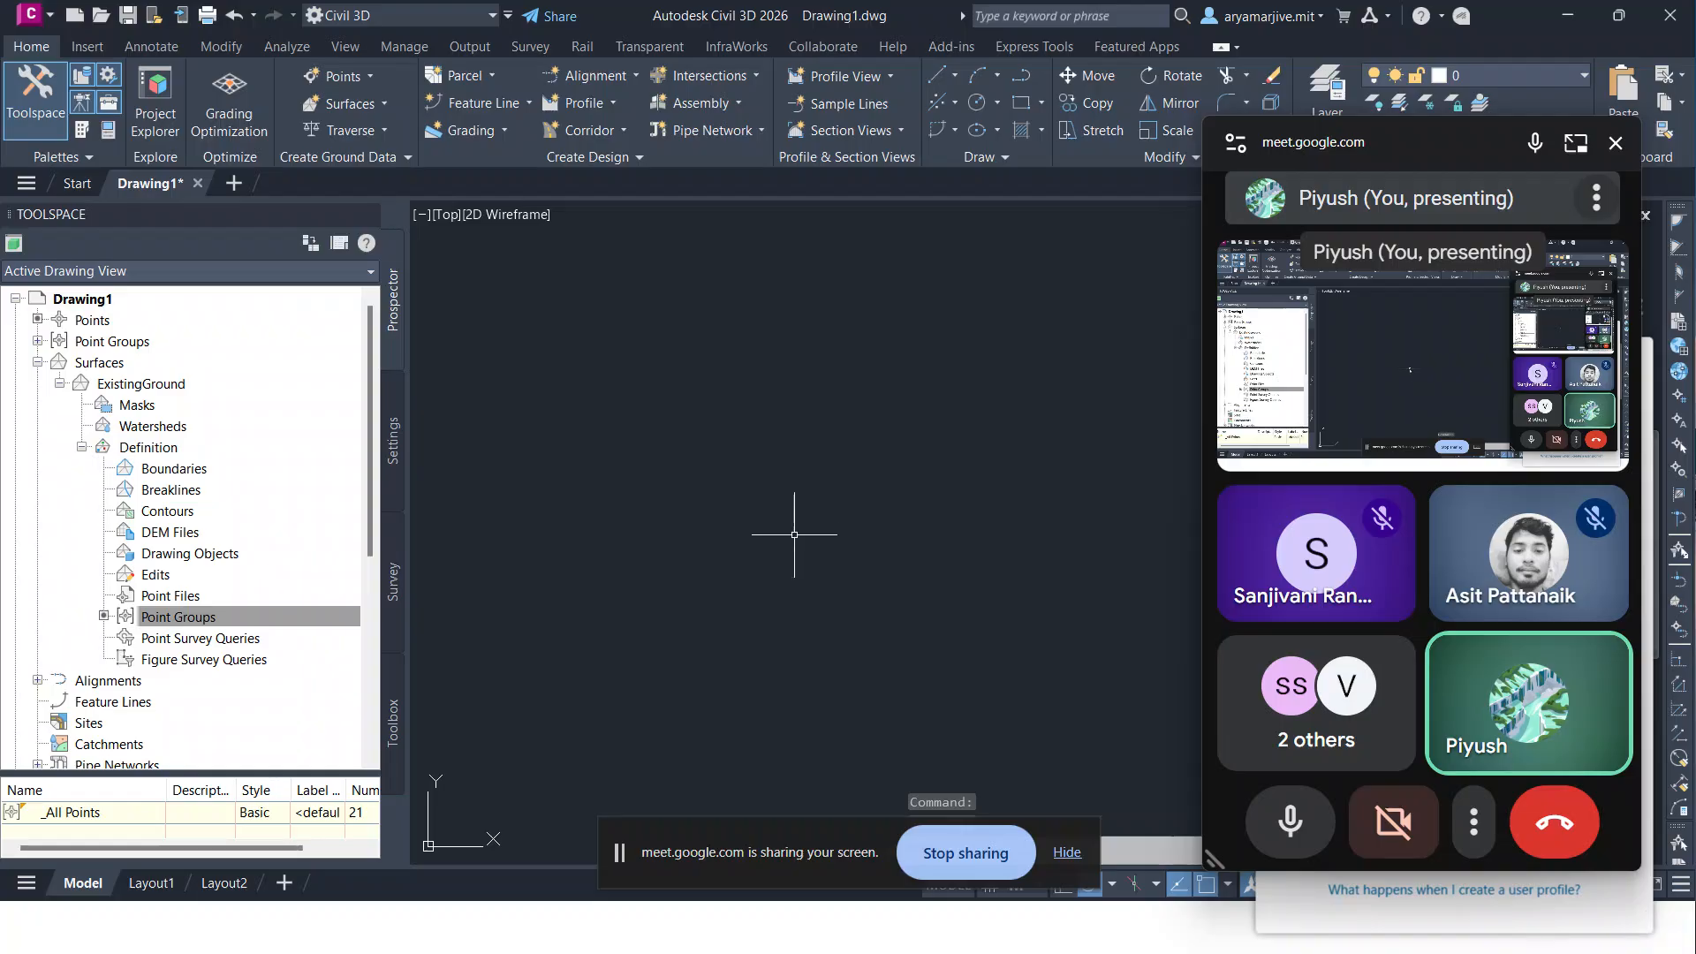
Step: Minimise the meeting's browser window to return to Civil 3D, and dismiss the Welcome prompt
click(1301, 718)
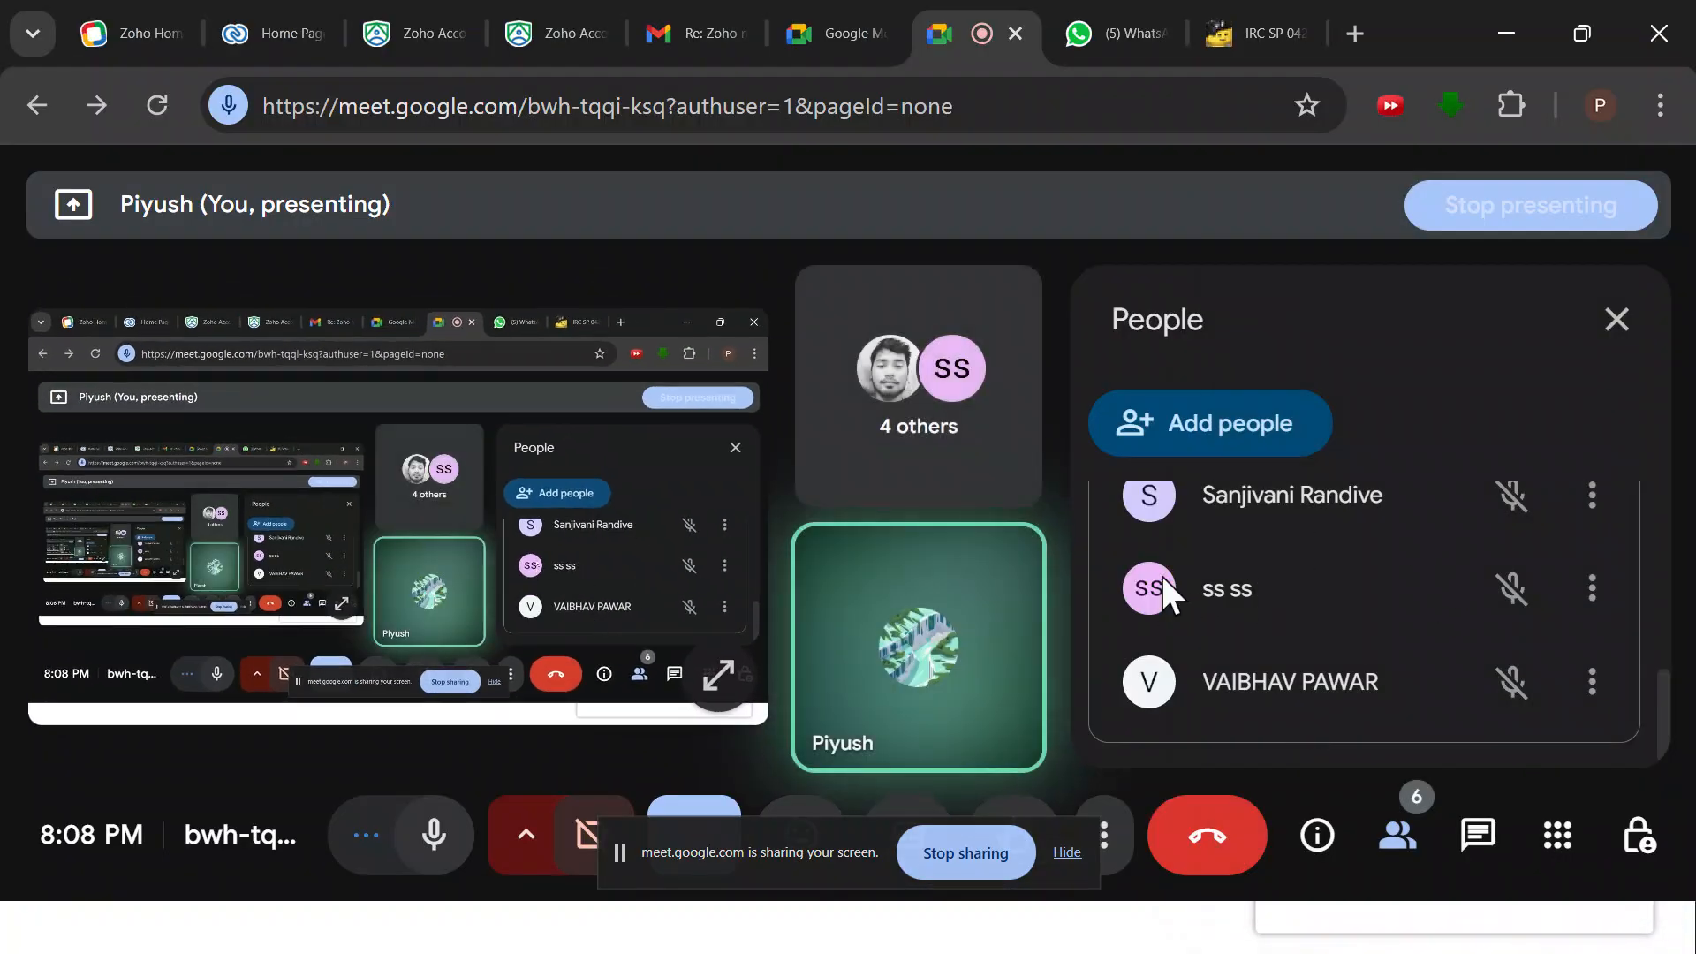
click(1508, 32)
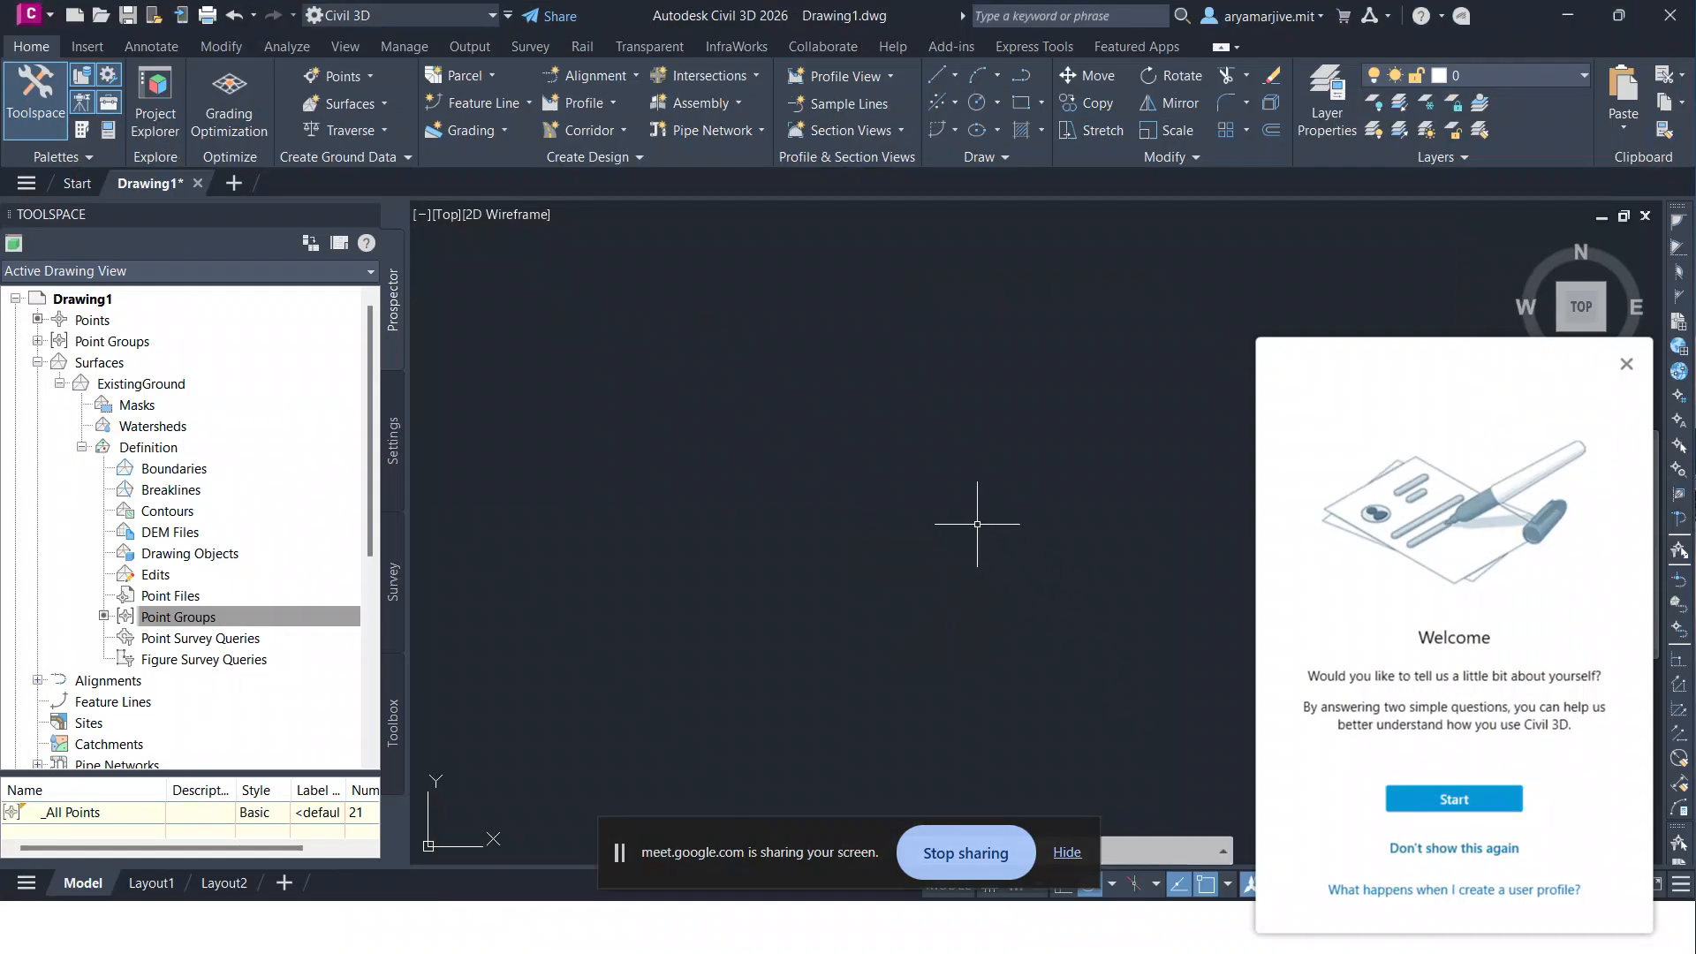
click(1626, 363)
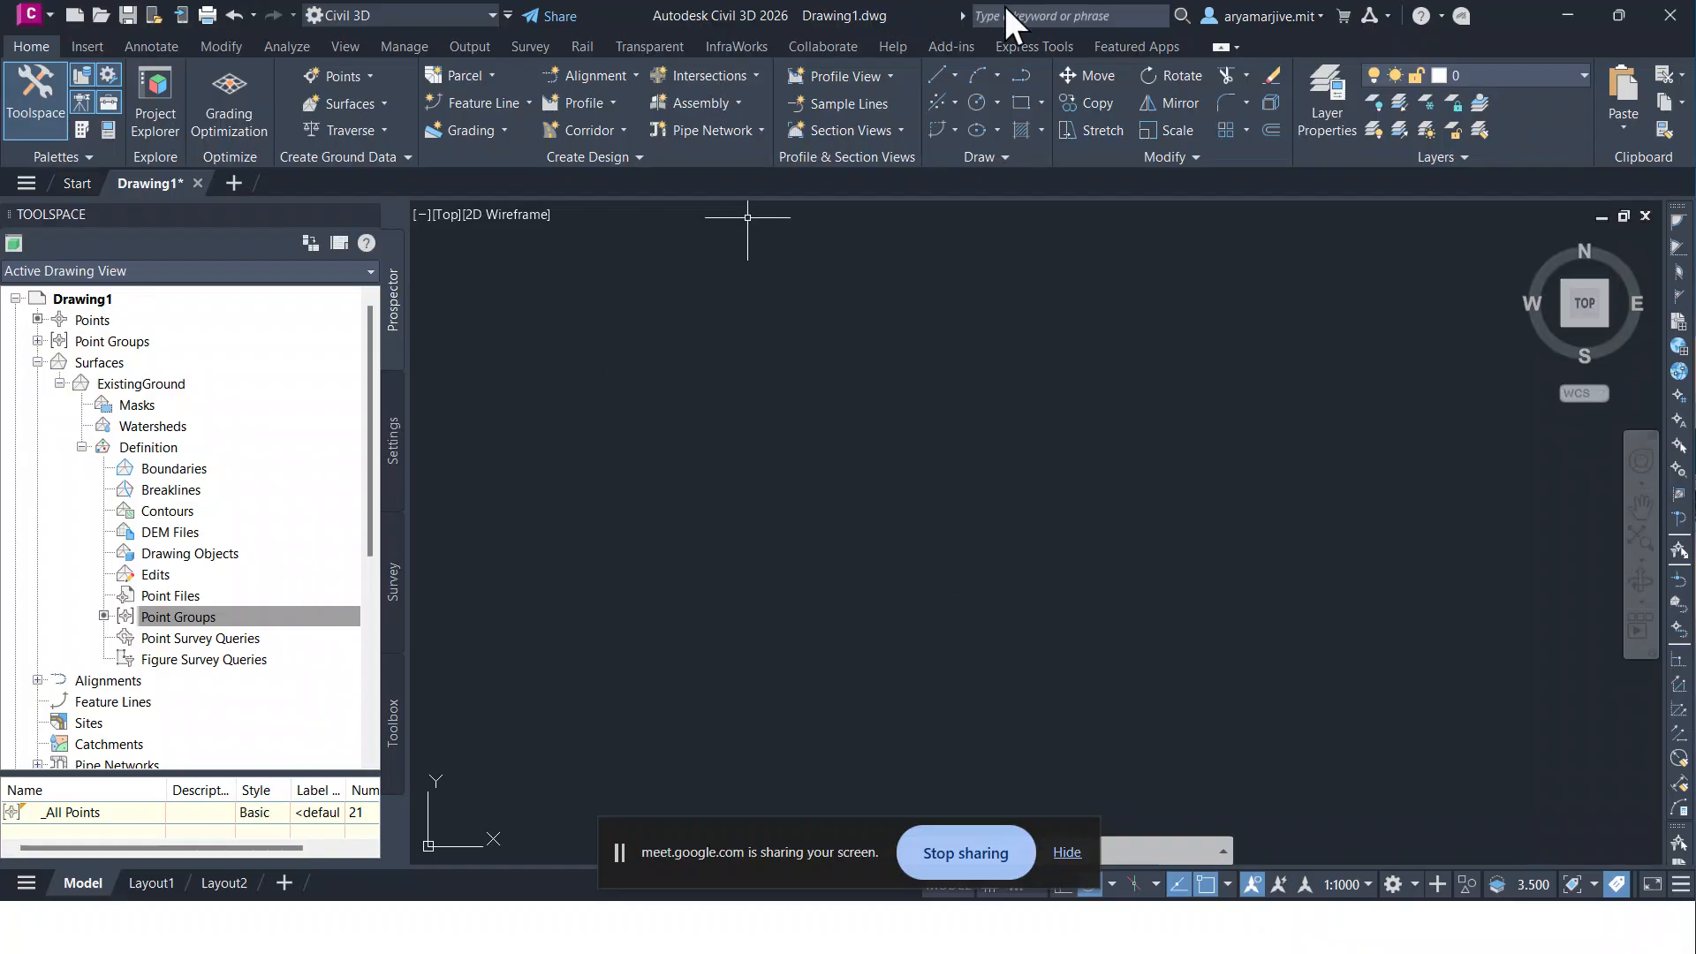
Step: Switch to the Google Meet window to check the participants list, and return to Civil 3D
click(1569, 5)
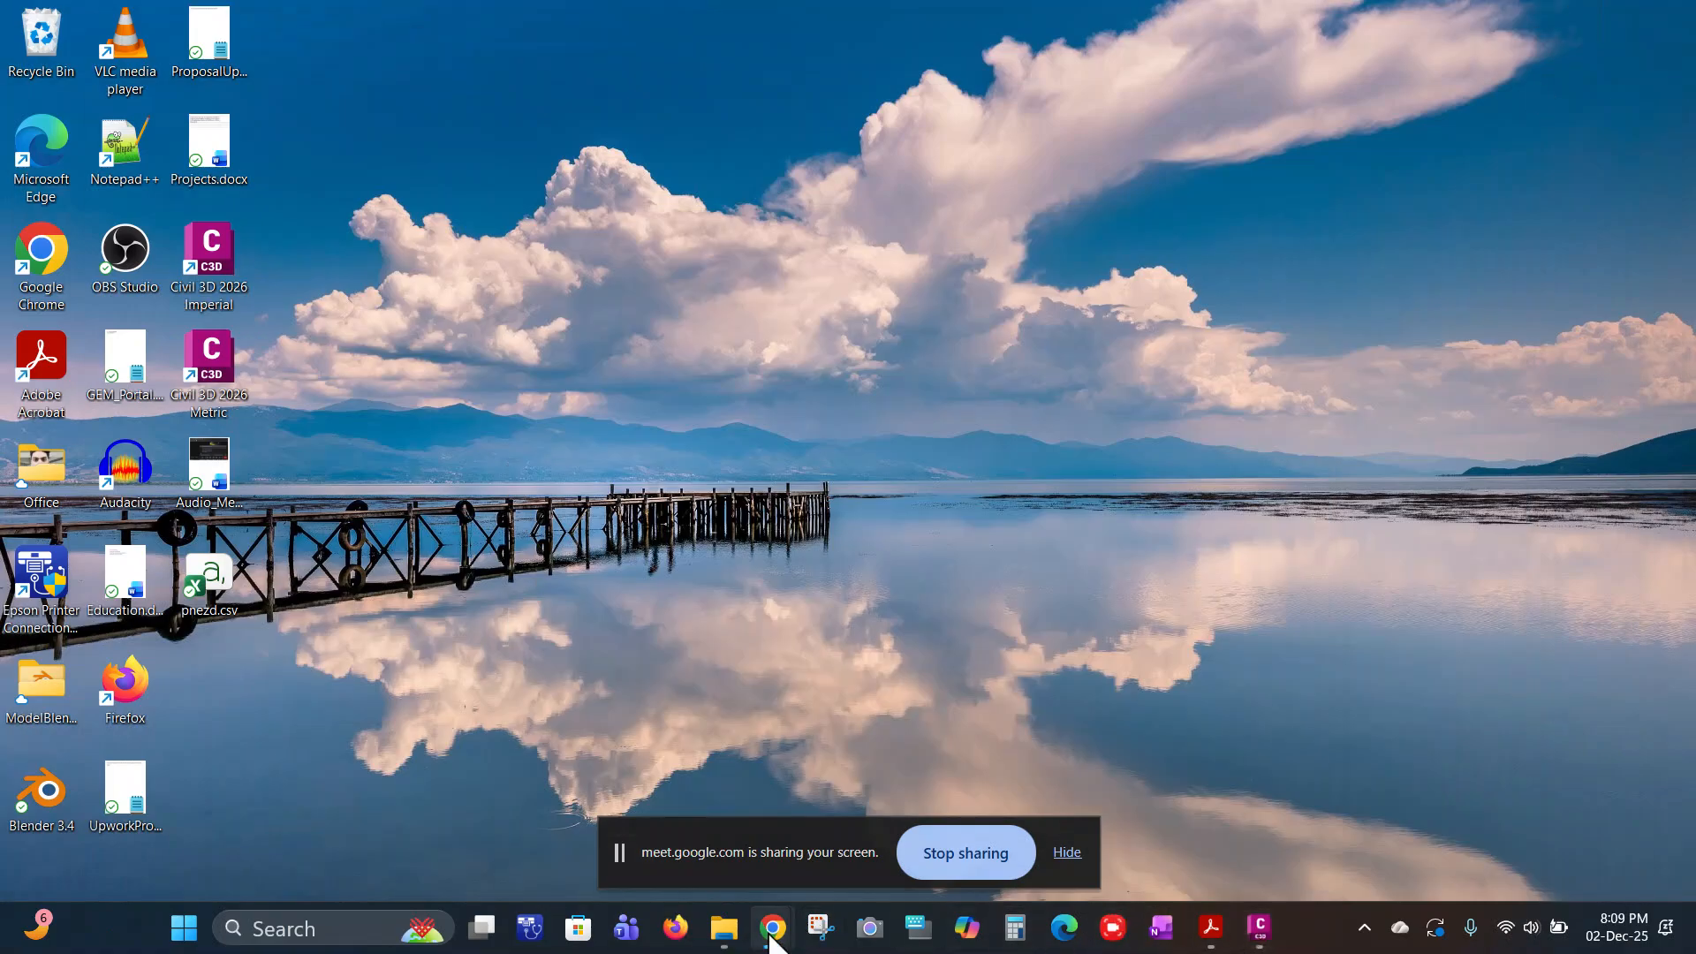
mouse_move(771, 926)
click(693, 827)
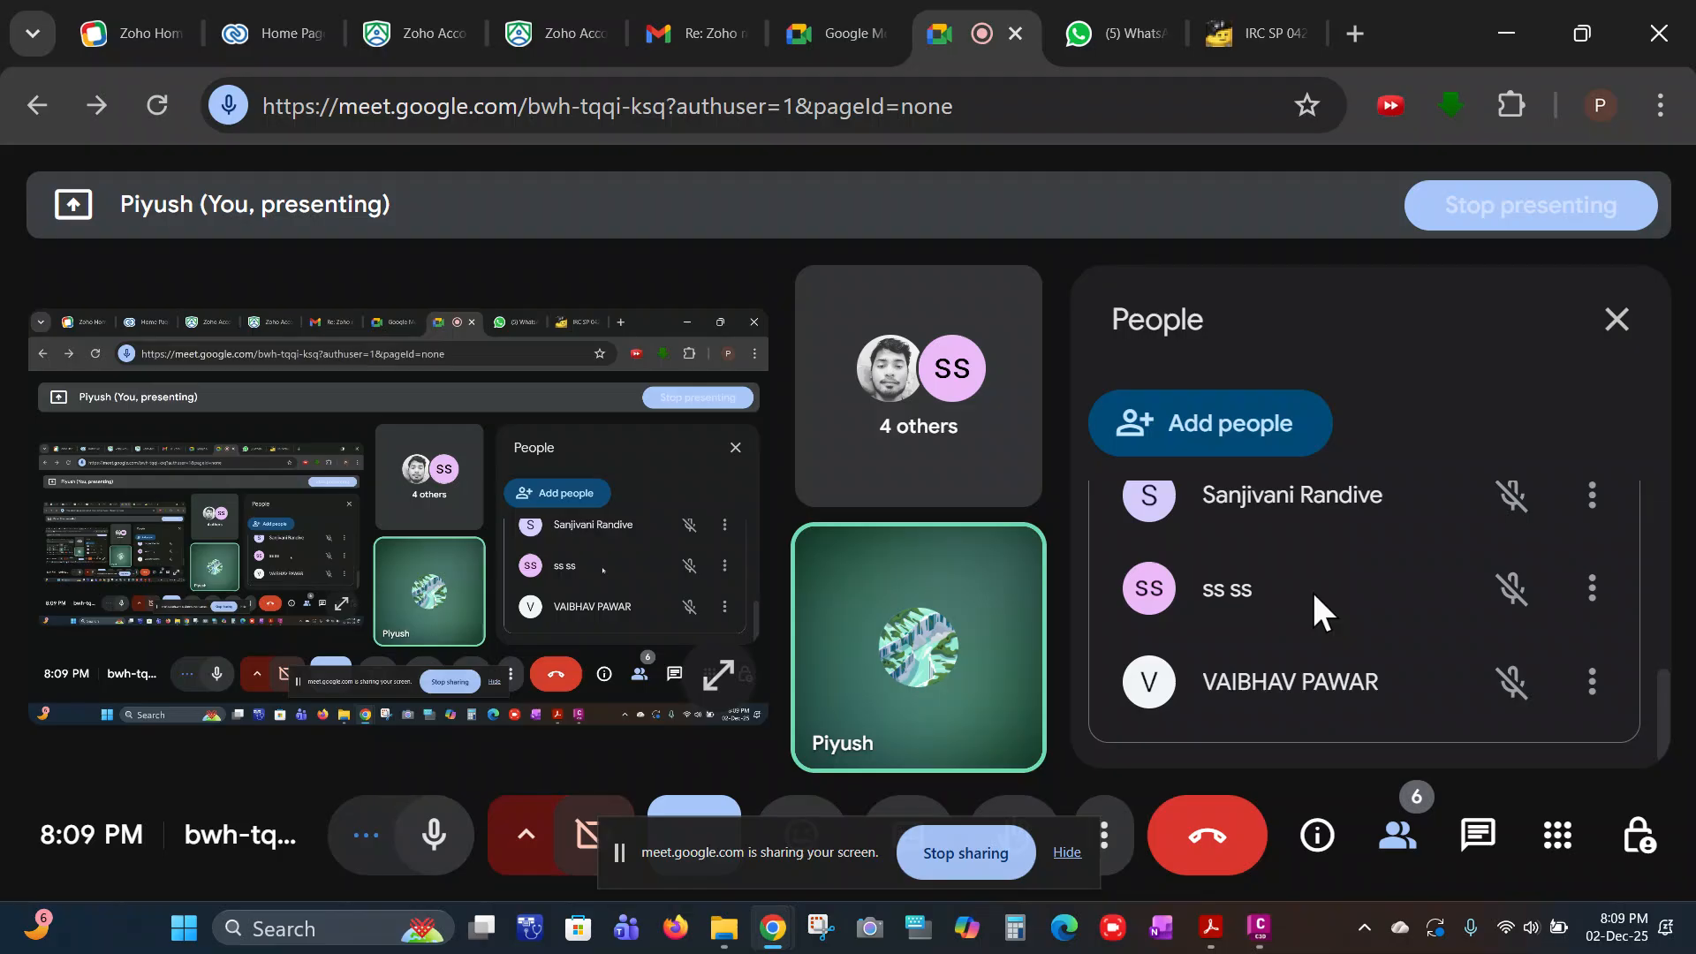
scroll(1361, 623, up, 5)
scroll(1362, 623, down, 3)
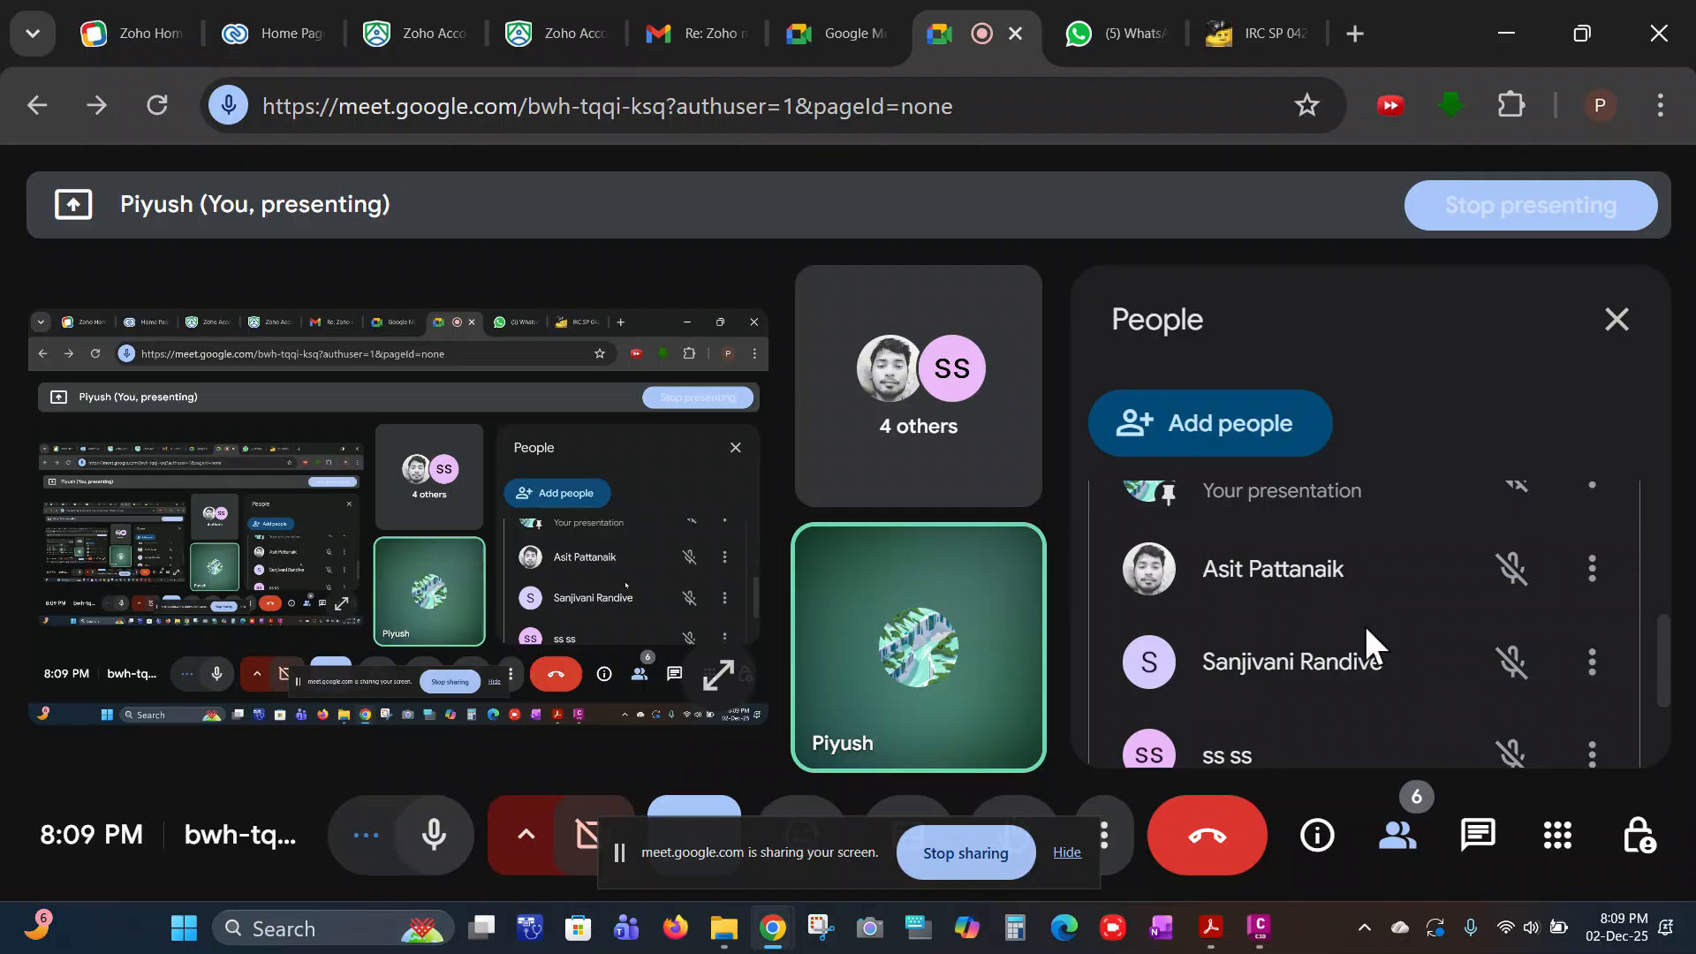
scroll(1302, 662, down, 2)
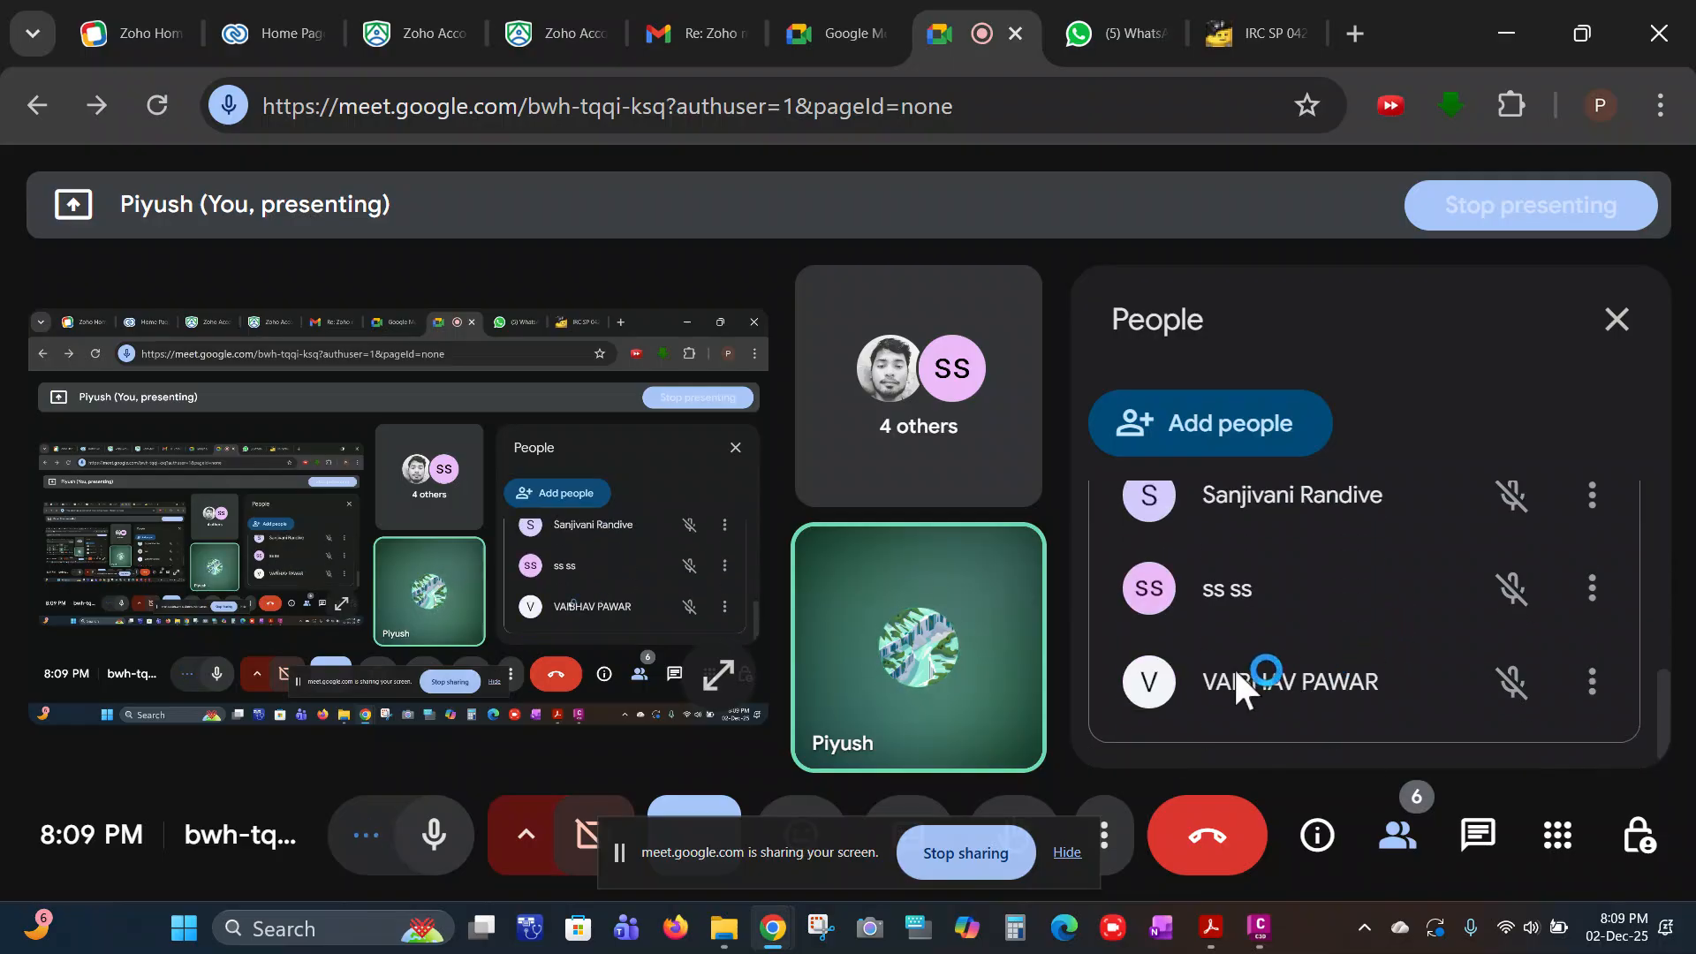
click(1258, 932)
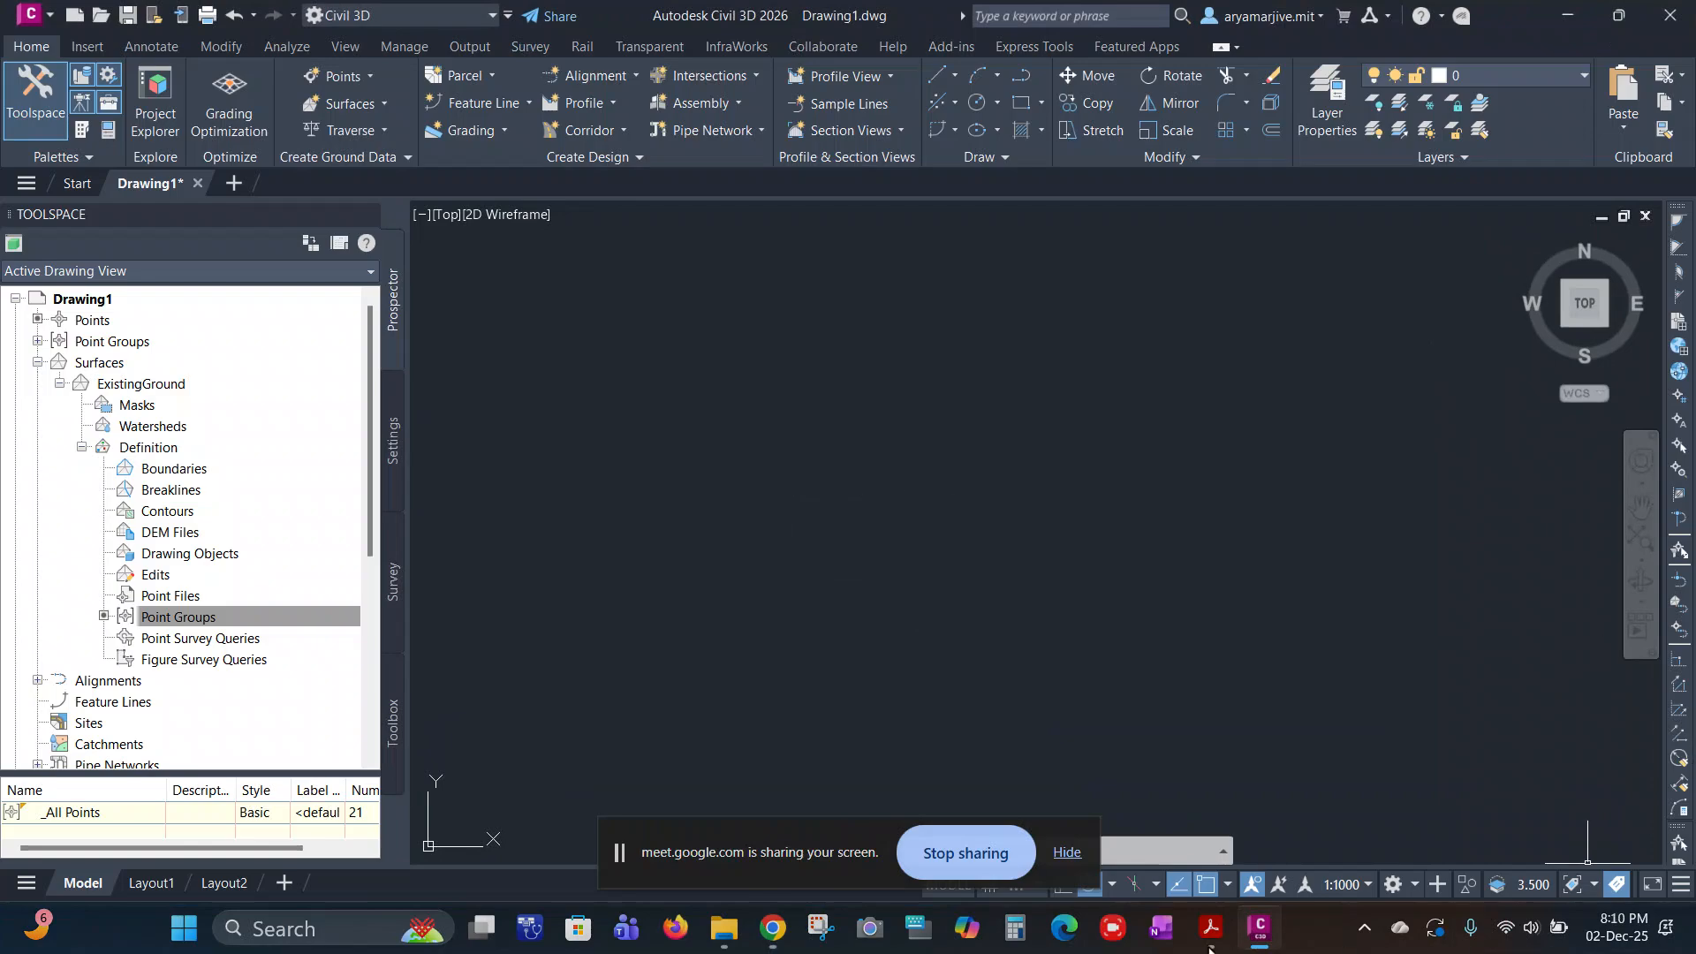
mouse_move(775, 937)
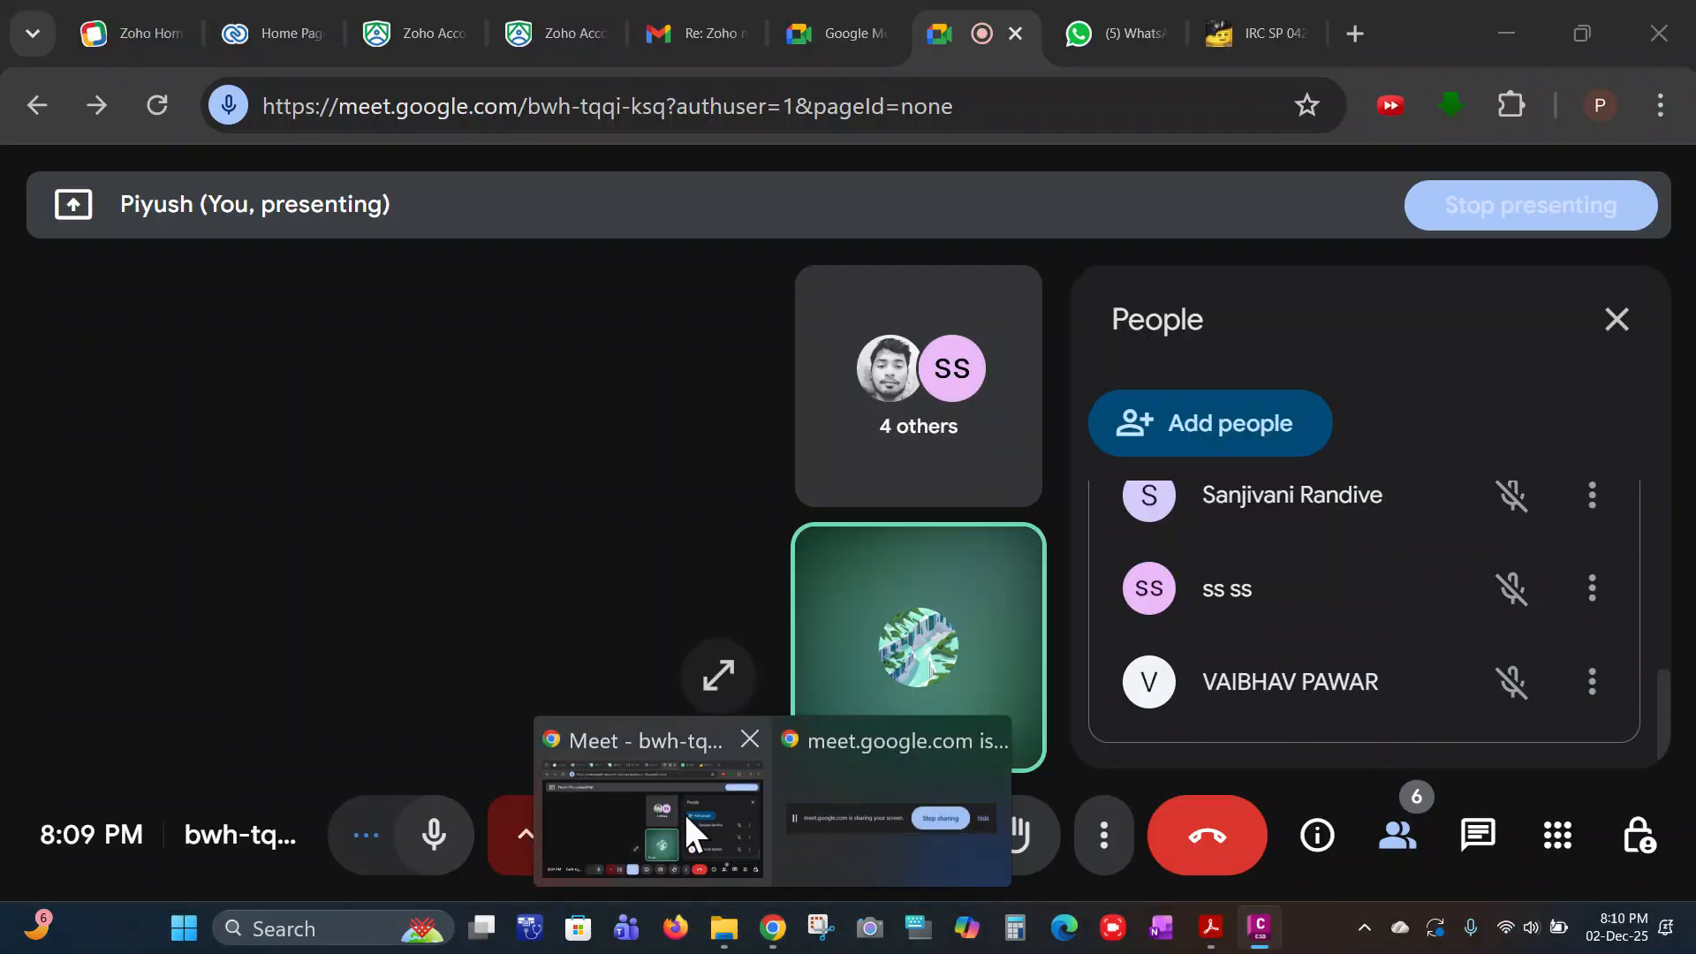
click(686, 818)
scroll(1411, 505, up, 2)
scroll(1411, 504, down, 2)
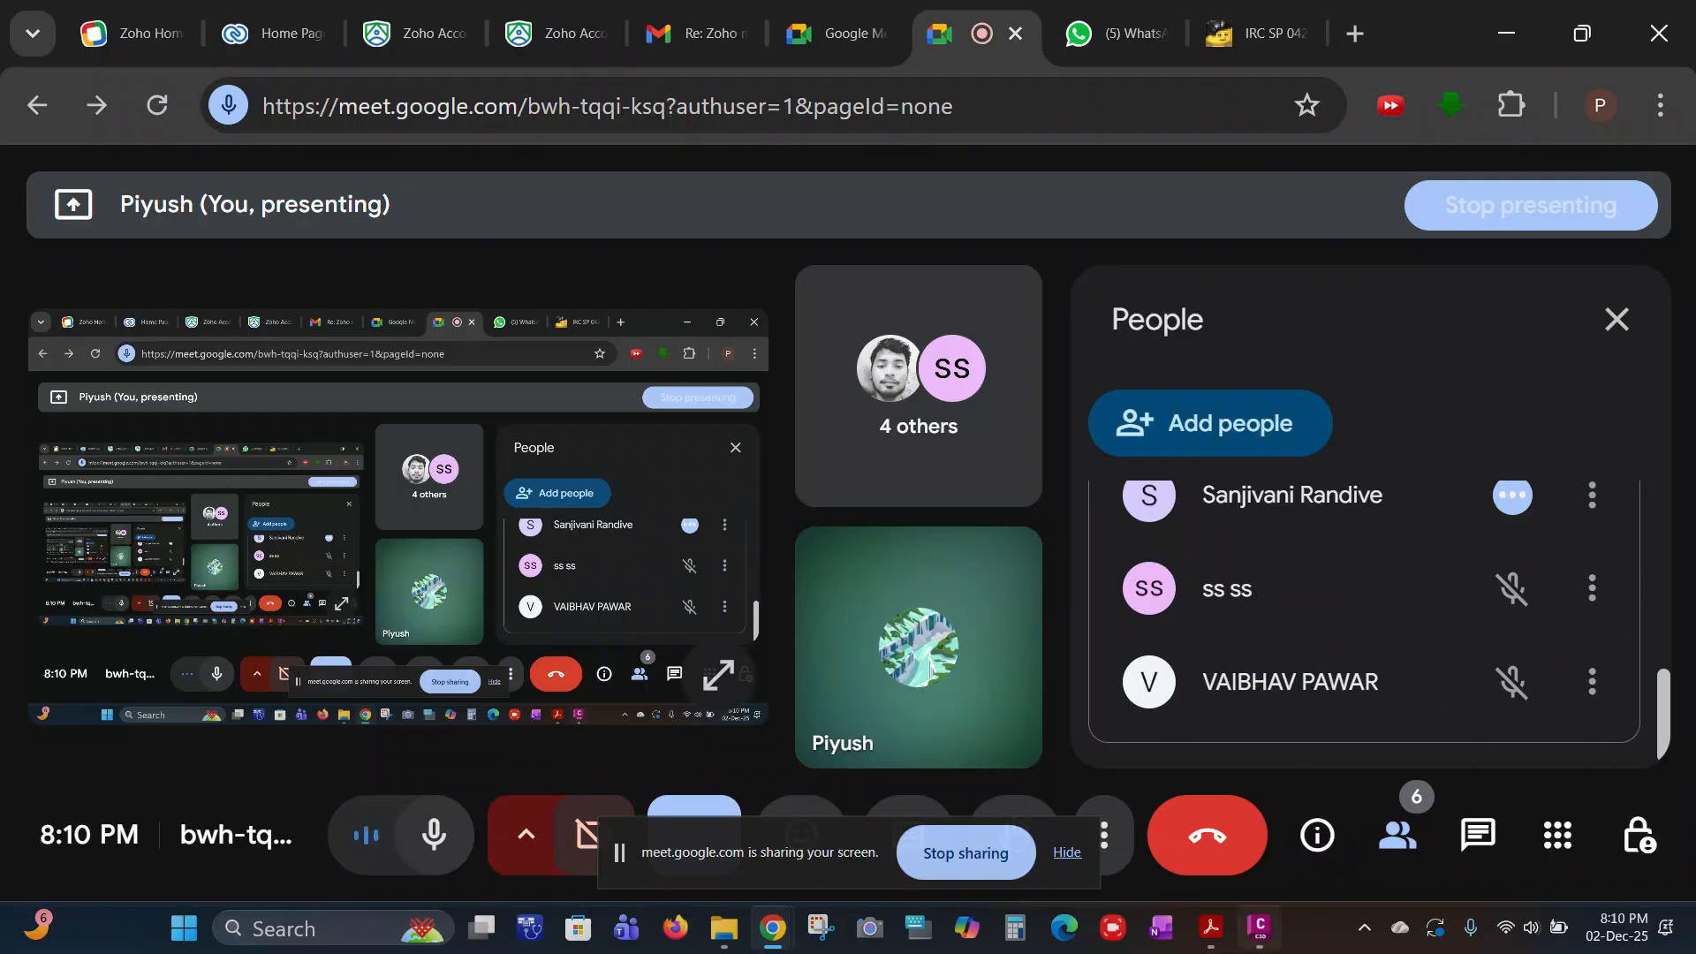
click(1259, 927)
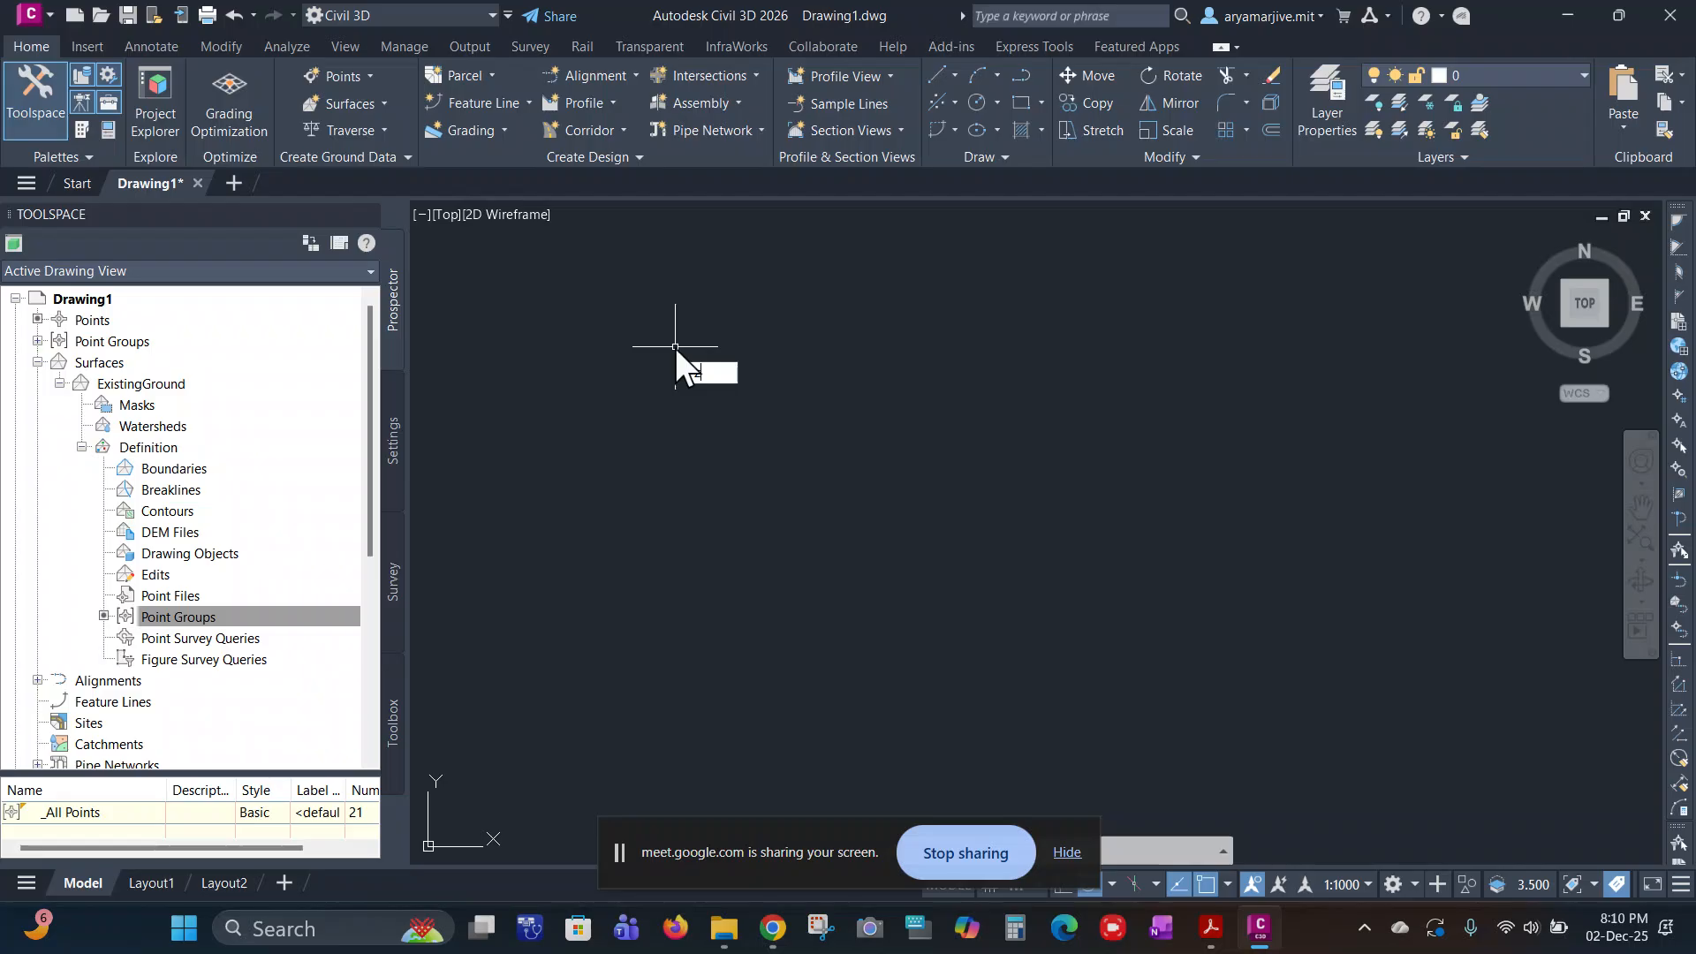
Step: Zoom to the drawing extents and examine the contours and boundary of the ExistingGround surface
text(z)
key(Return)
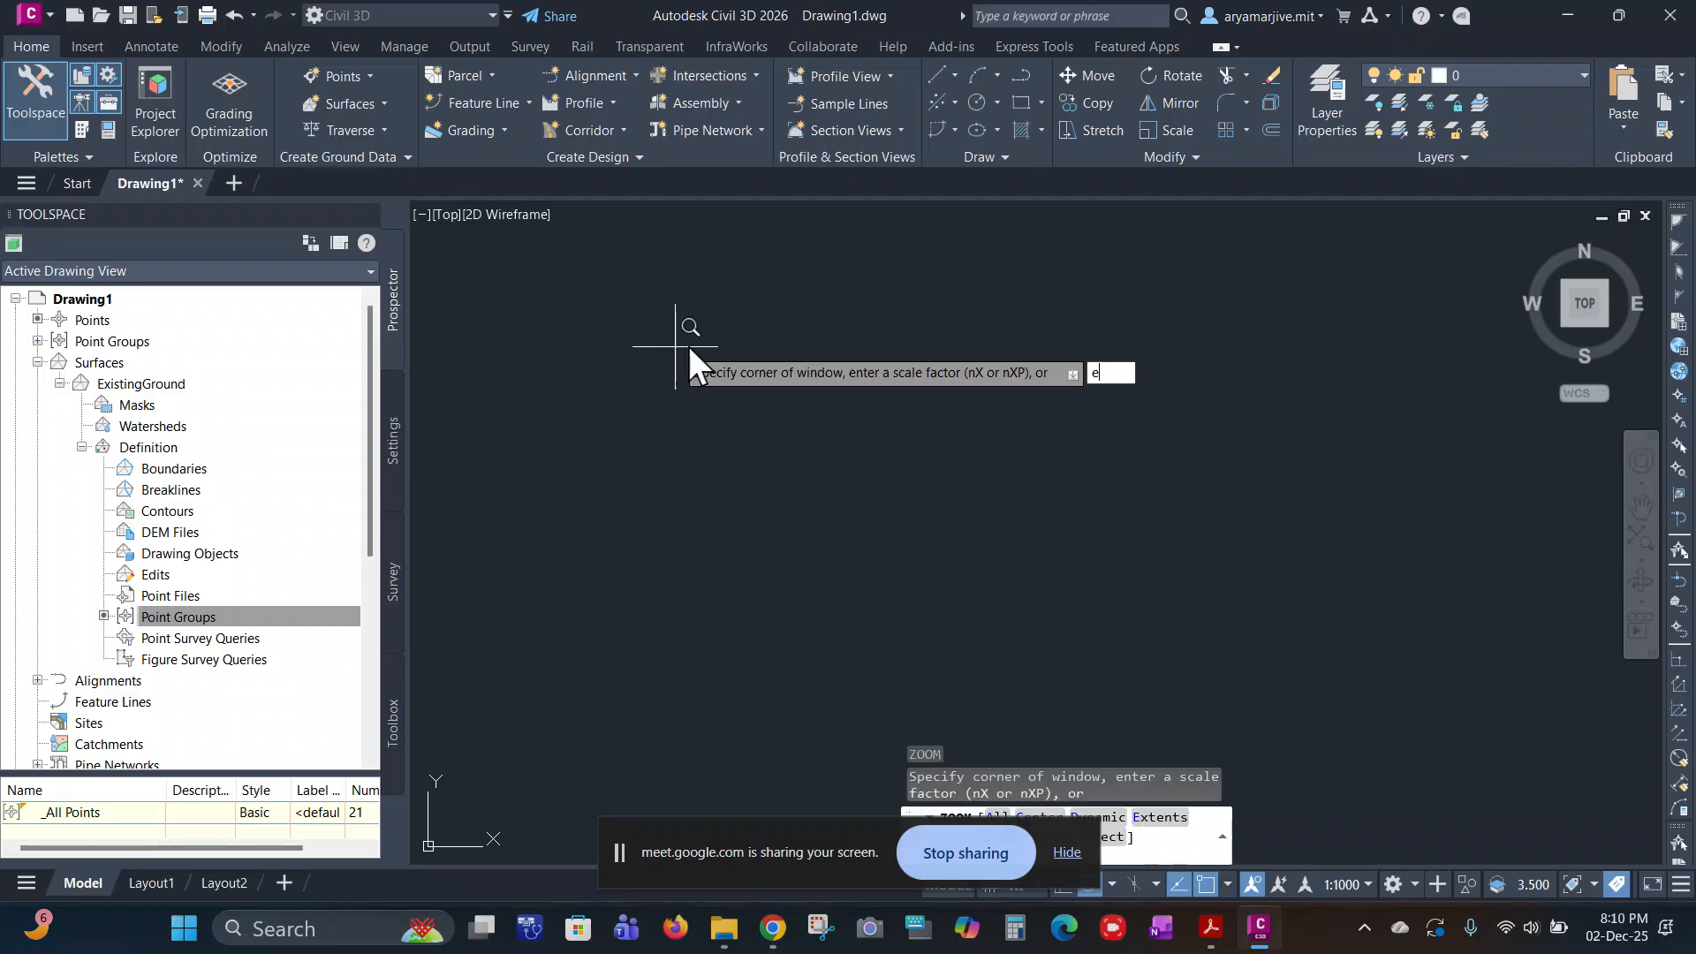
text(e)
key(Return)
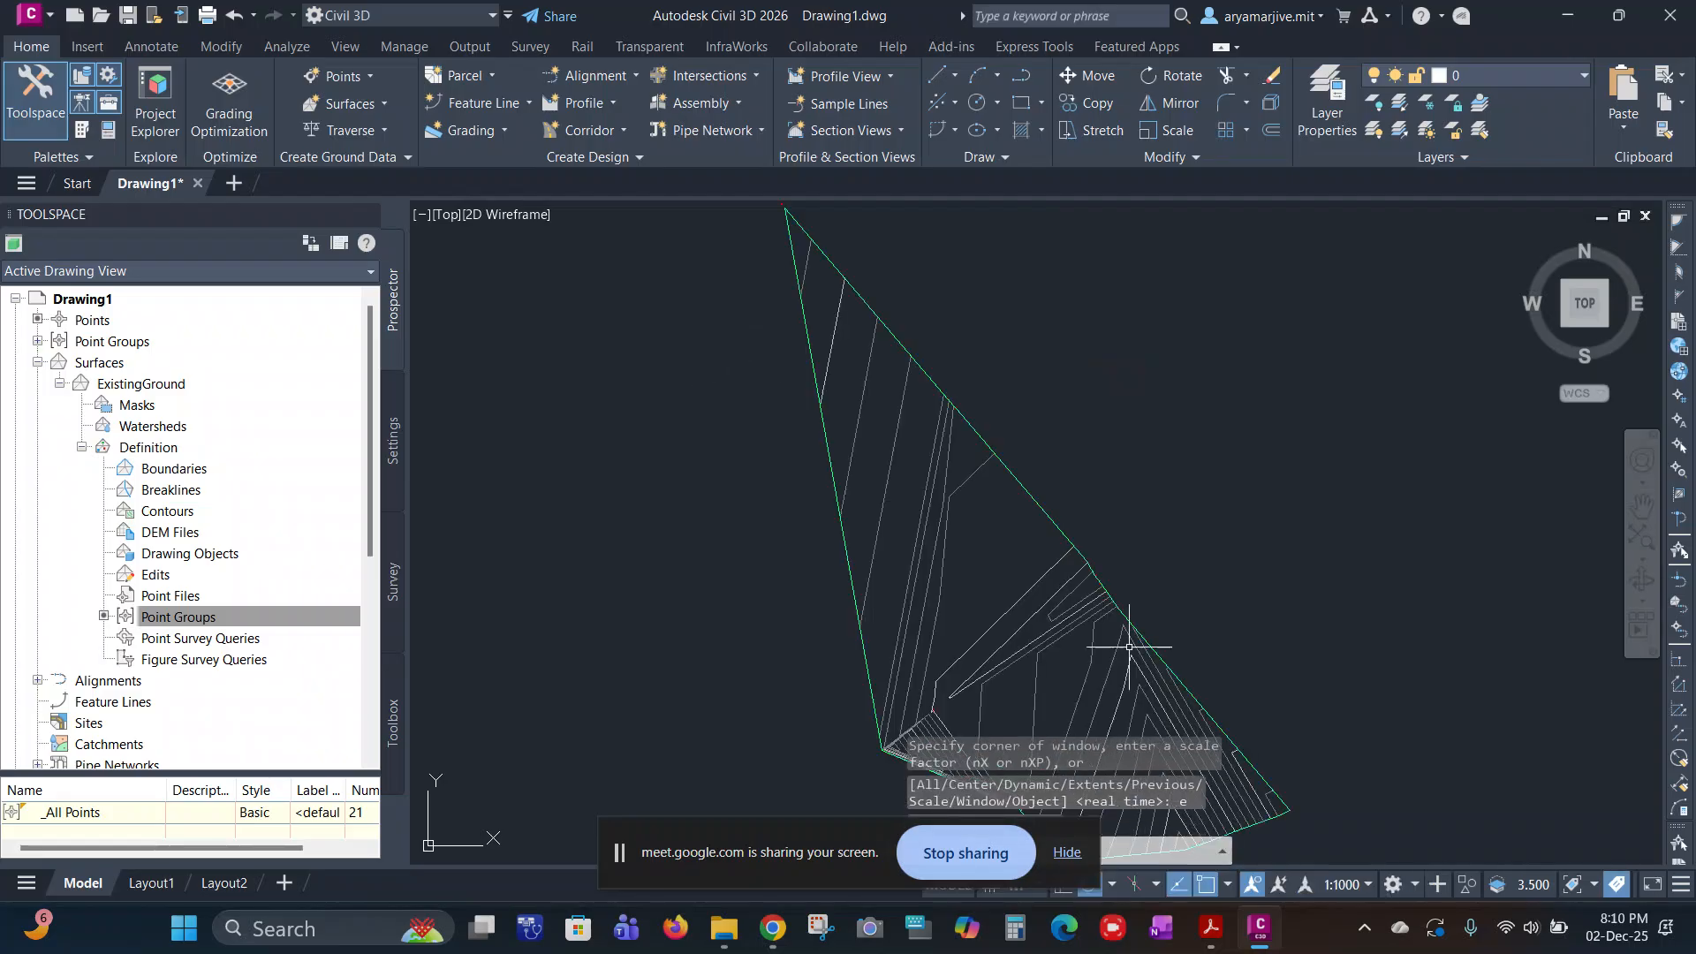
scroll(1125, 530, up, 5)
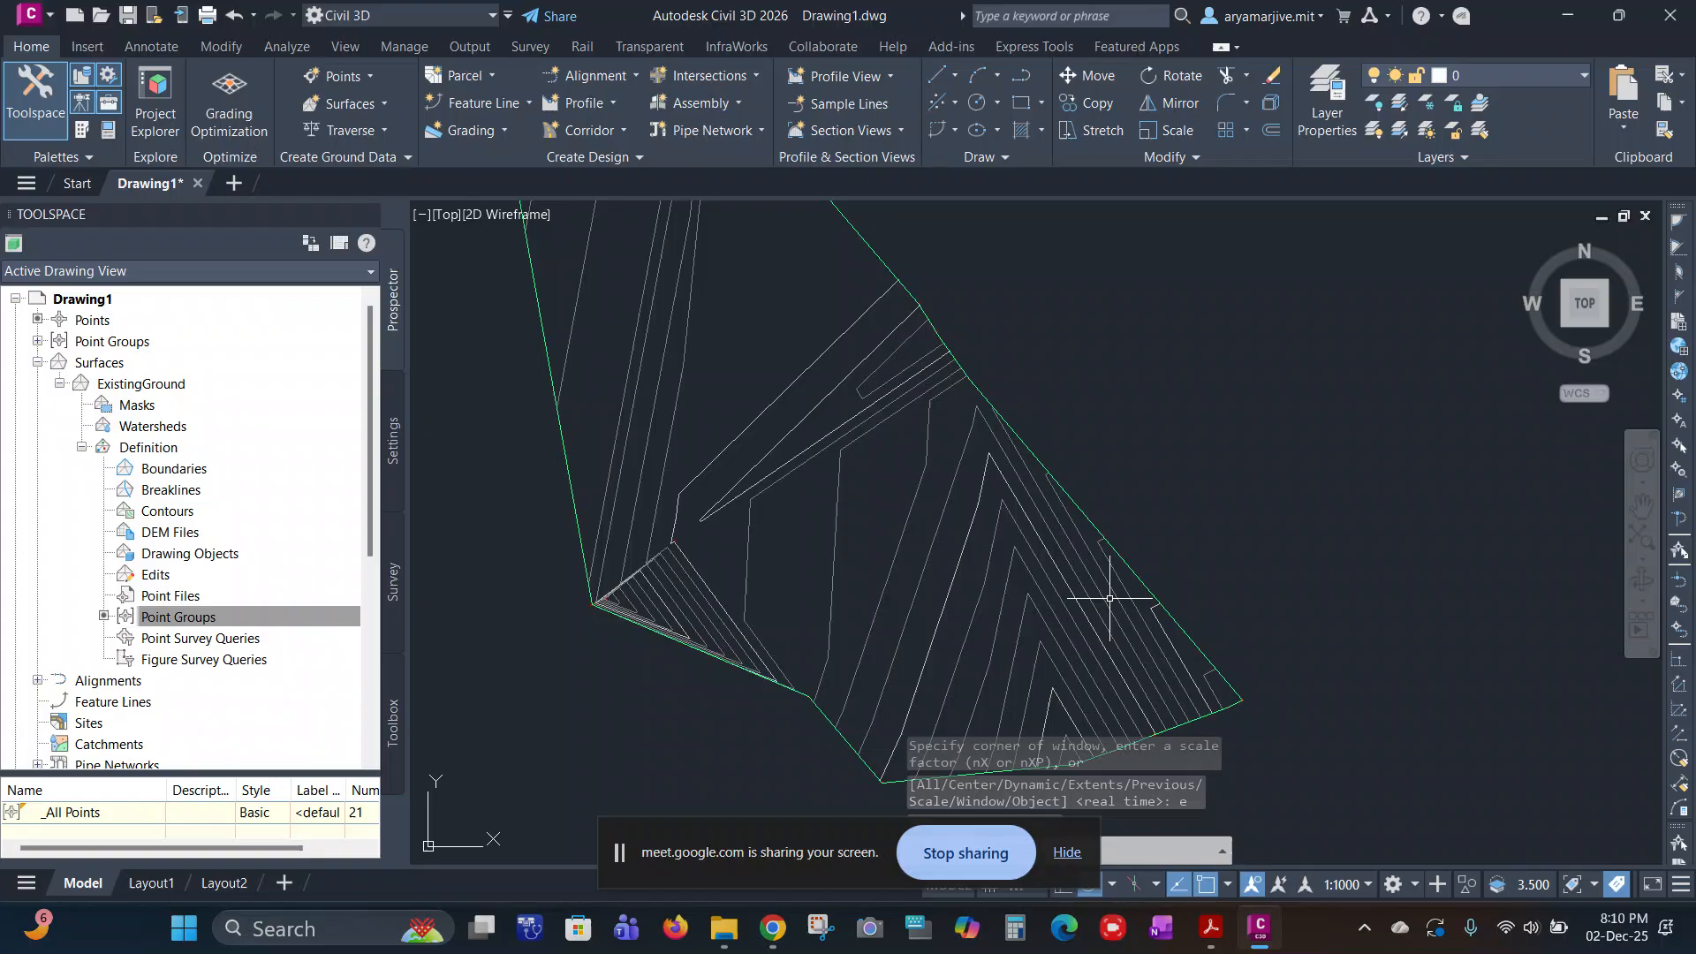
scroll(1305, 572, up, 6)
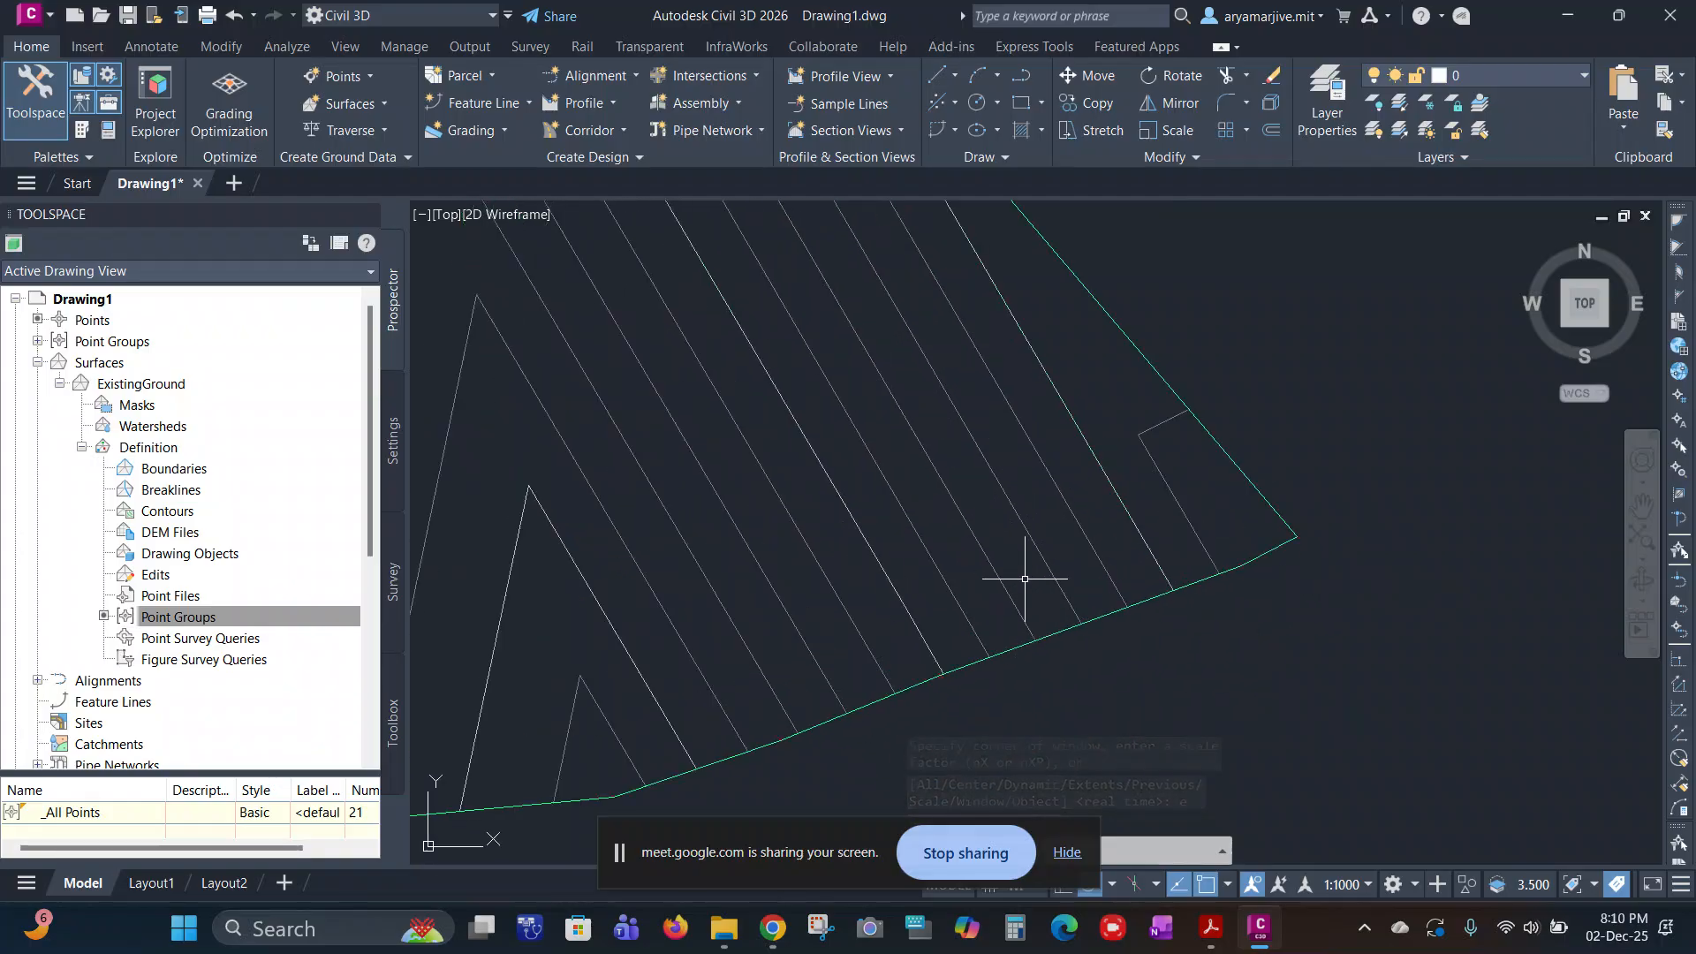
scroll(1022, 579, down, 6)
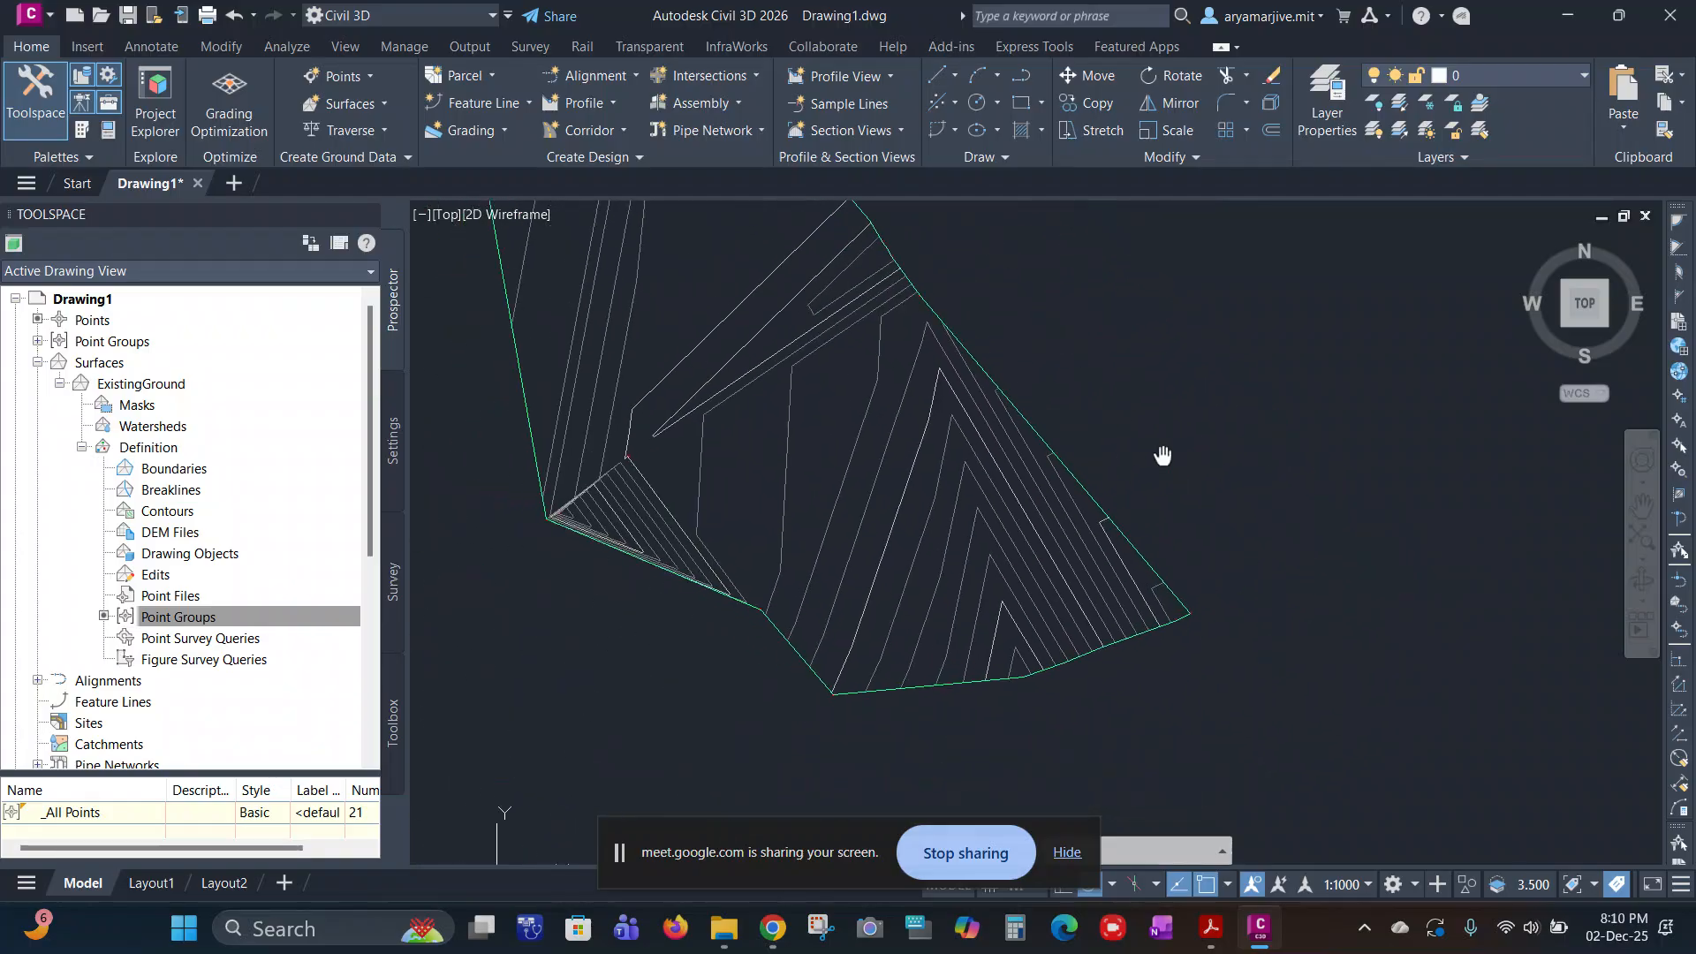
middle_drag(1159, 496, 1135, 569)
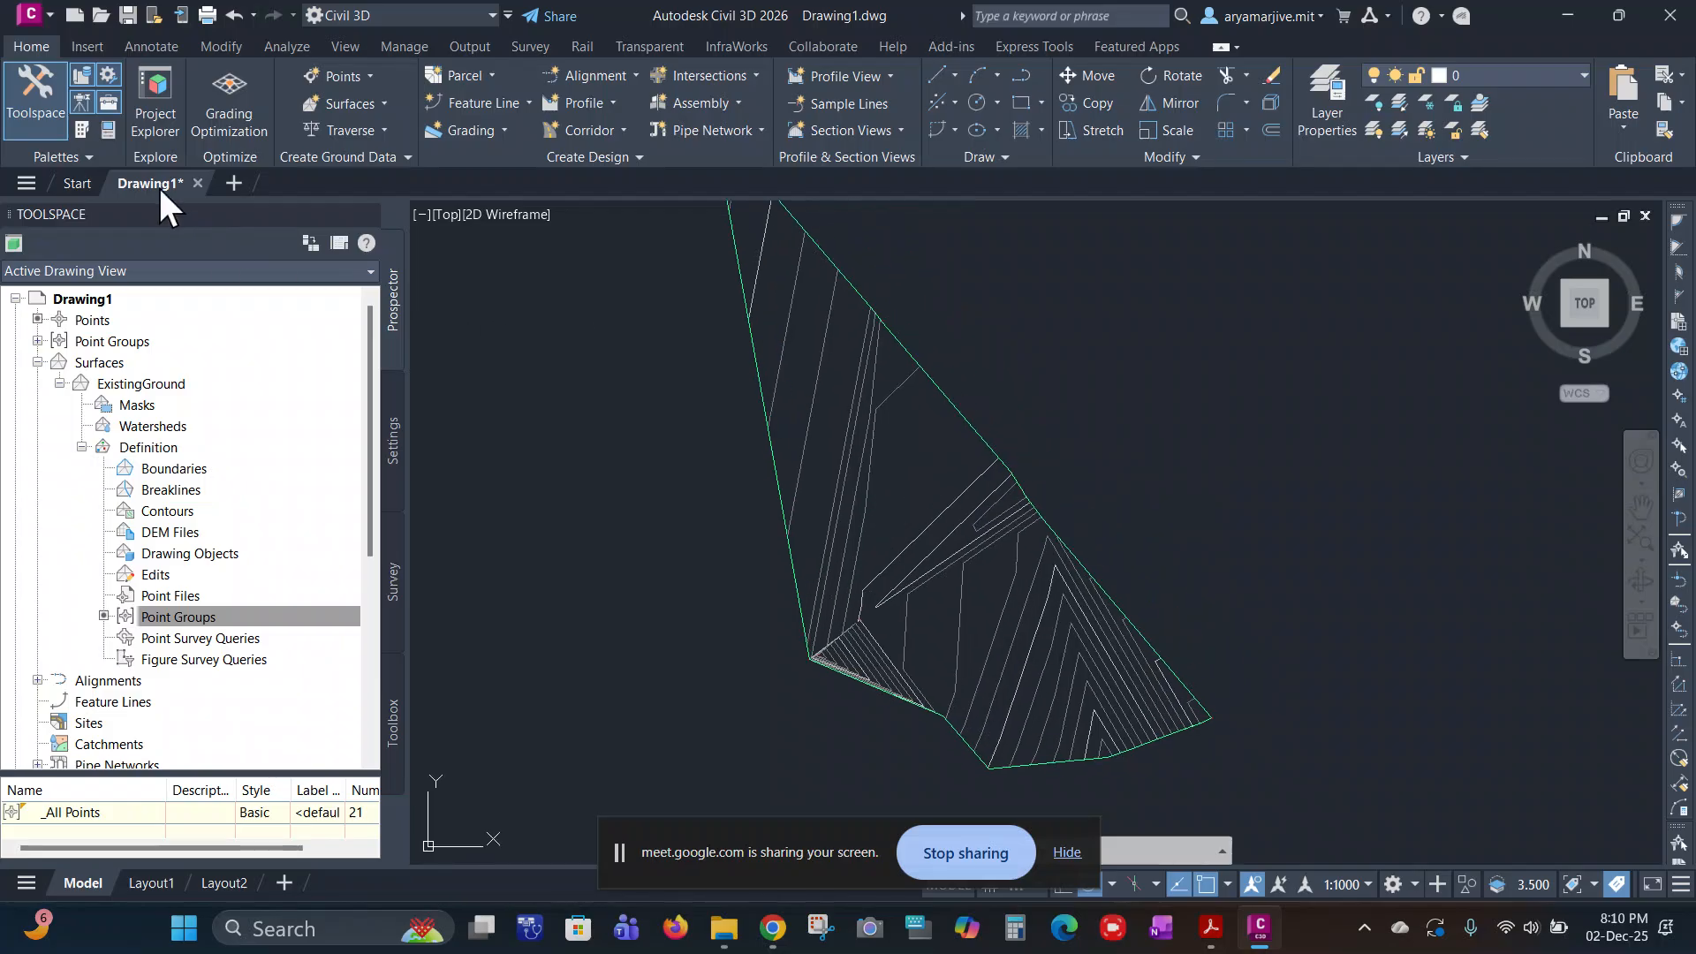
Step: Create a centerline alignment by layout with the default name, Proposed style and All Labels set, and start Tangent-Tangent (With curves)
click(606, 78)
click(601, 108)
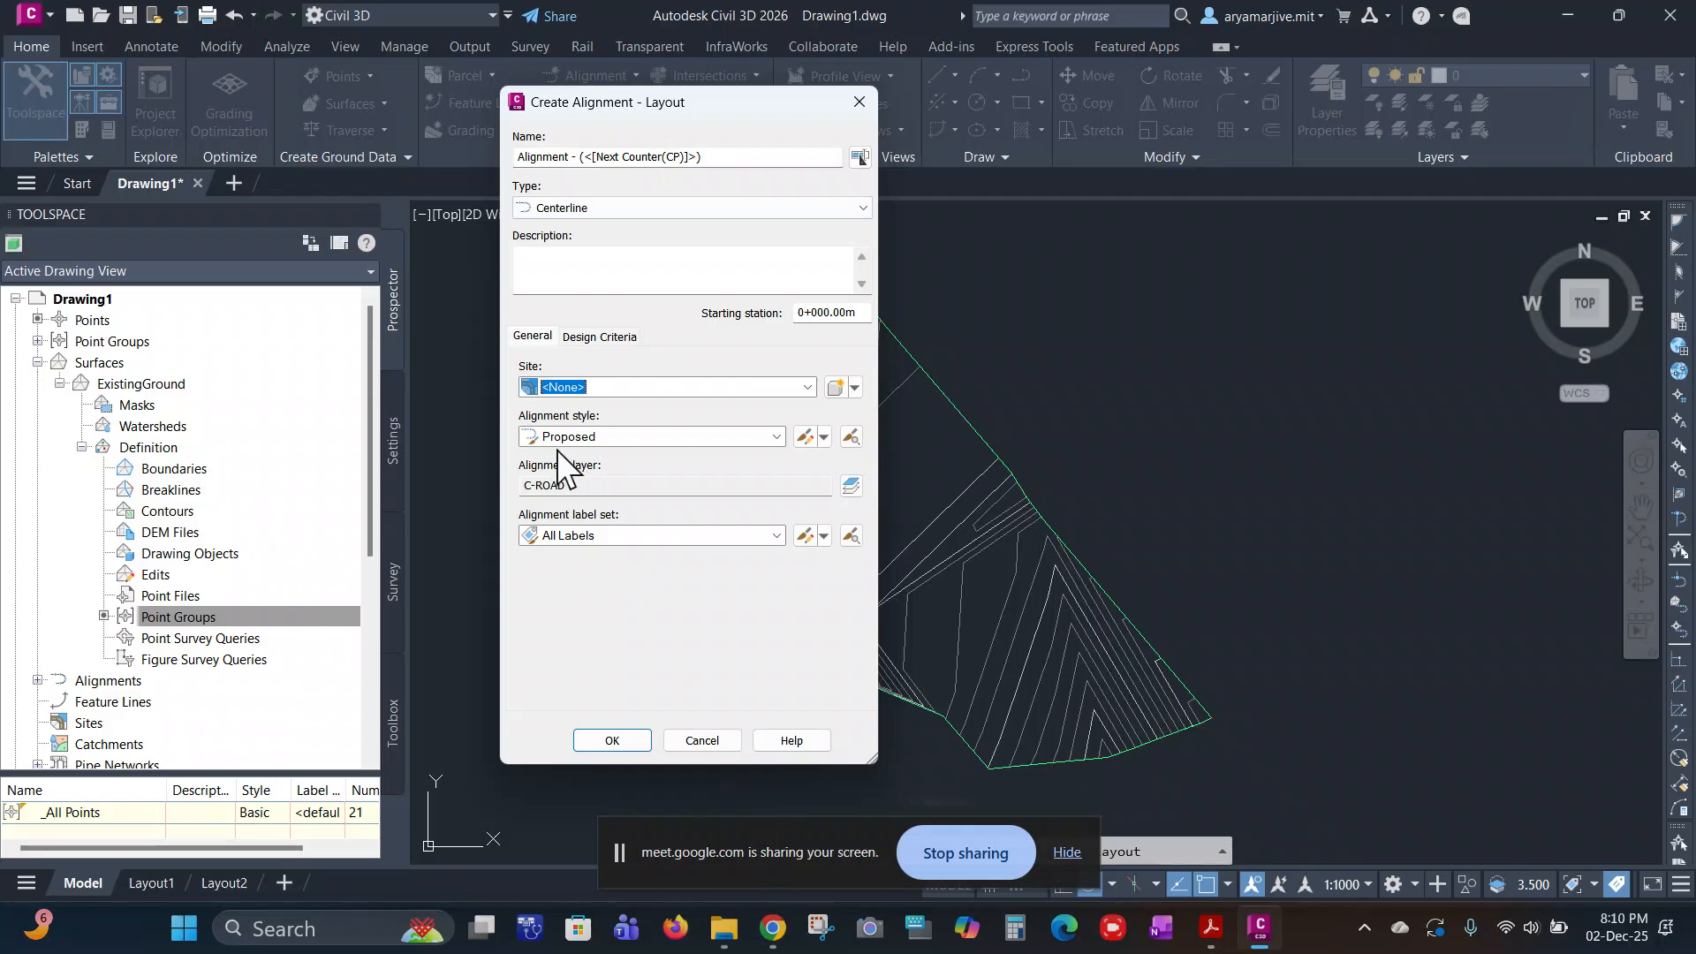
click(613, 744)
click(605, 135)
click(617, 174)
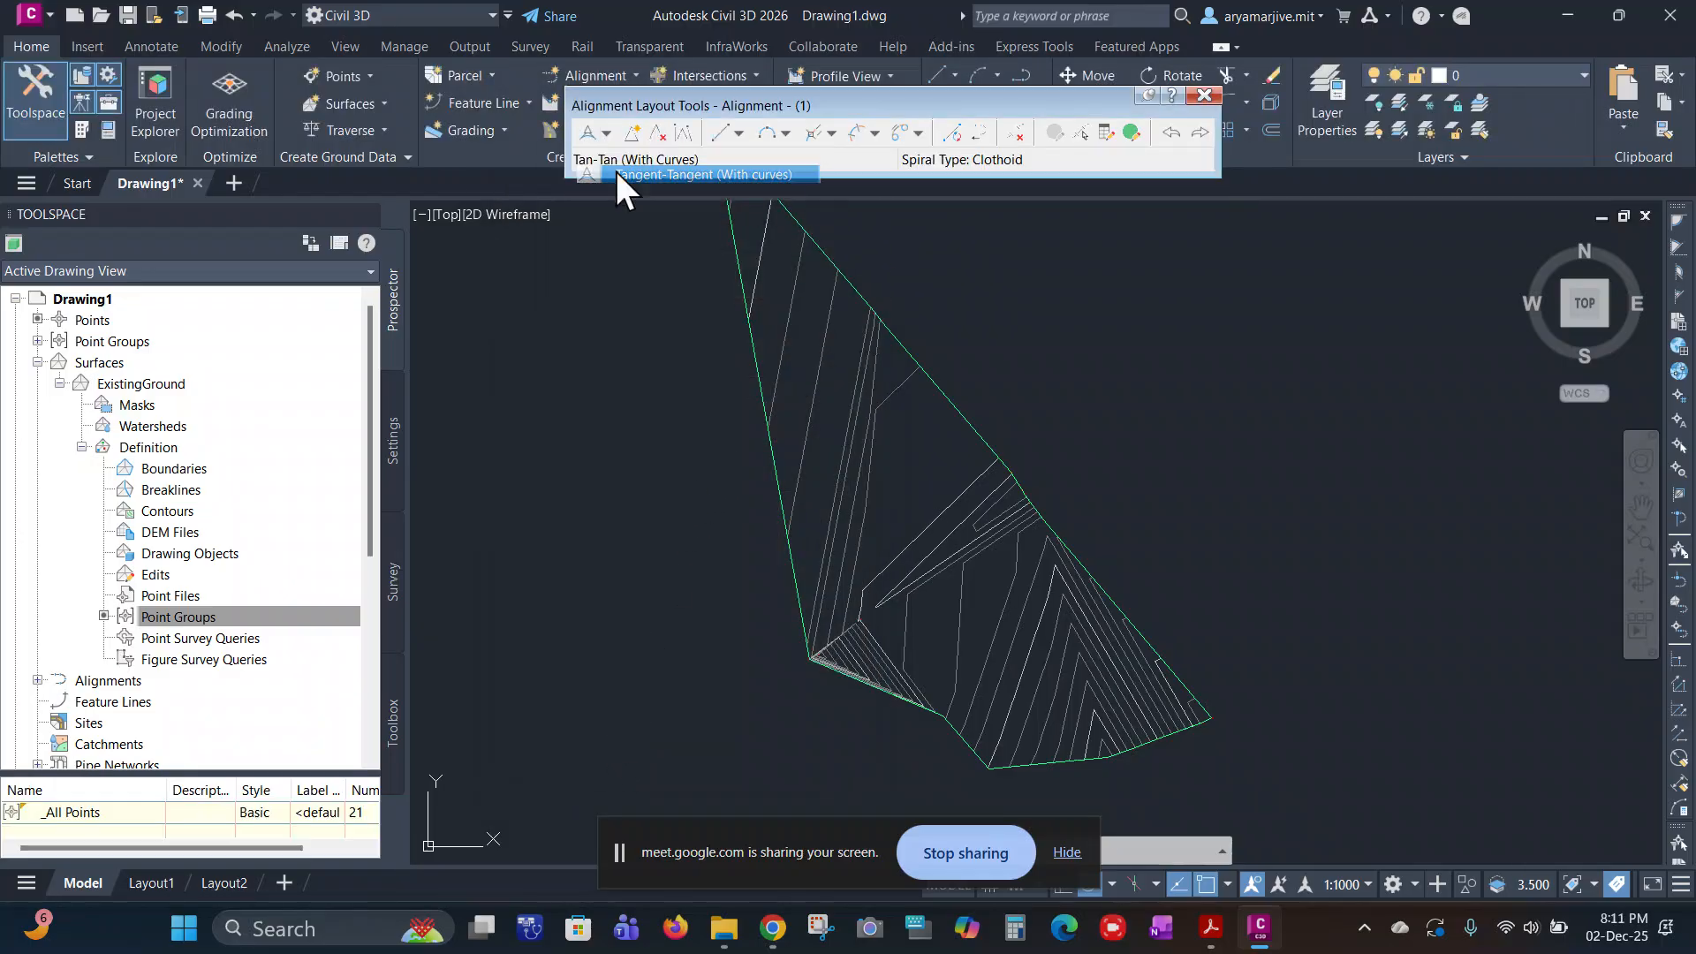
Step: Open the Curve and Spiral Settings for the alignment layout and move the dialog higher over the drawing
click(606, 134)
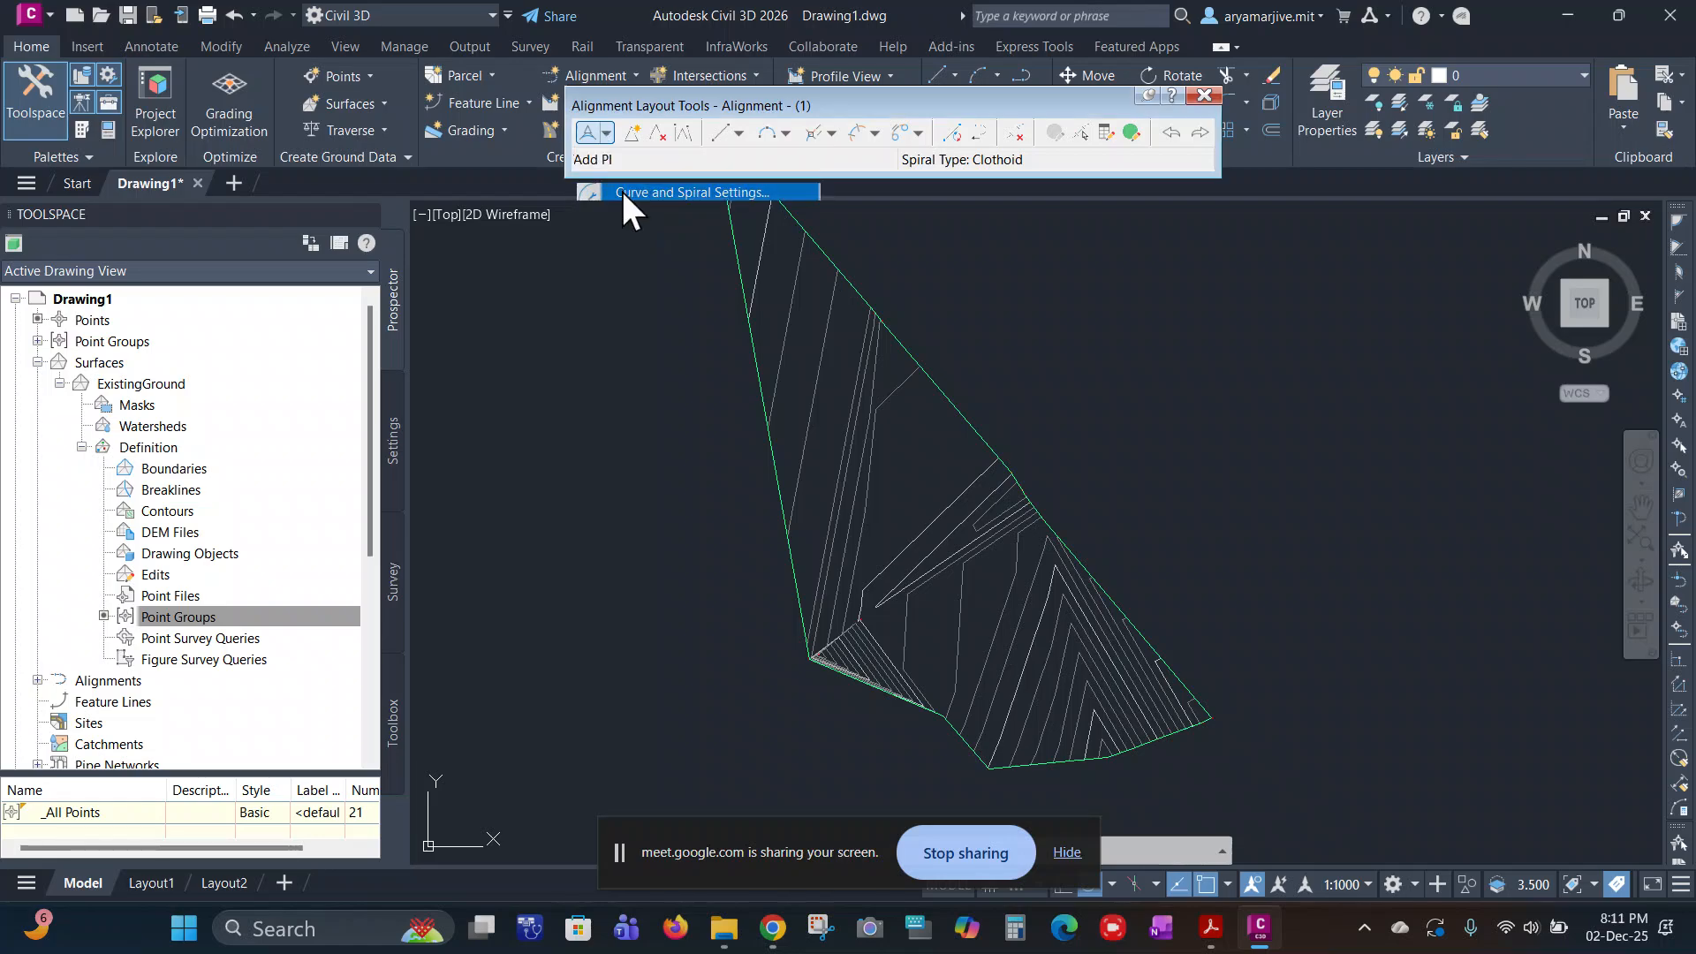
click(622, 191)
drag(919, 232, 765, 238)
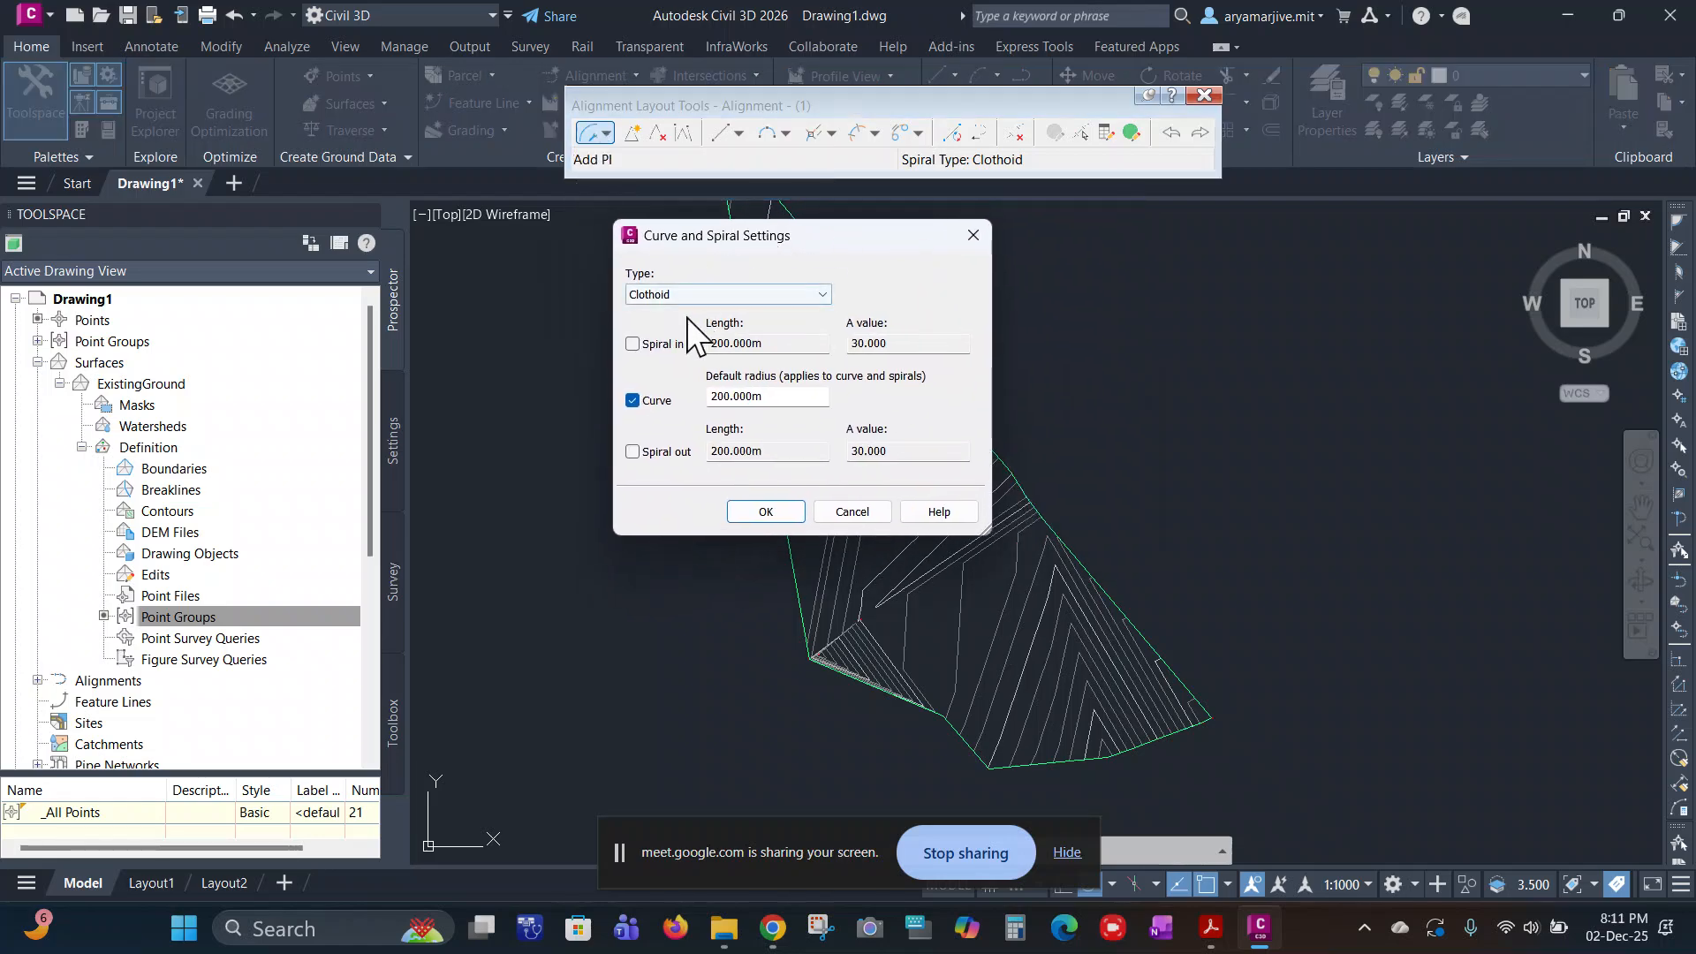
drag(784, 239, 868, 148)
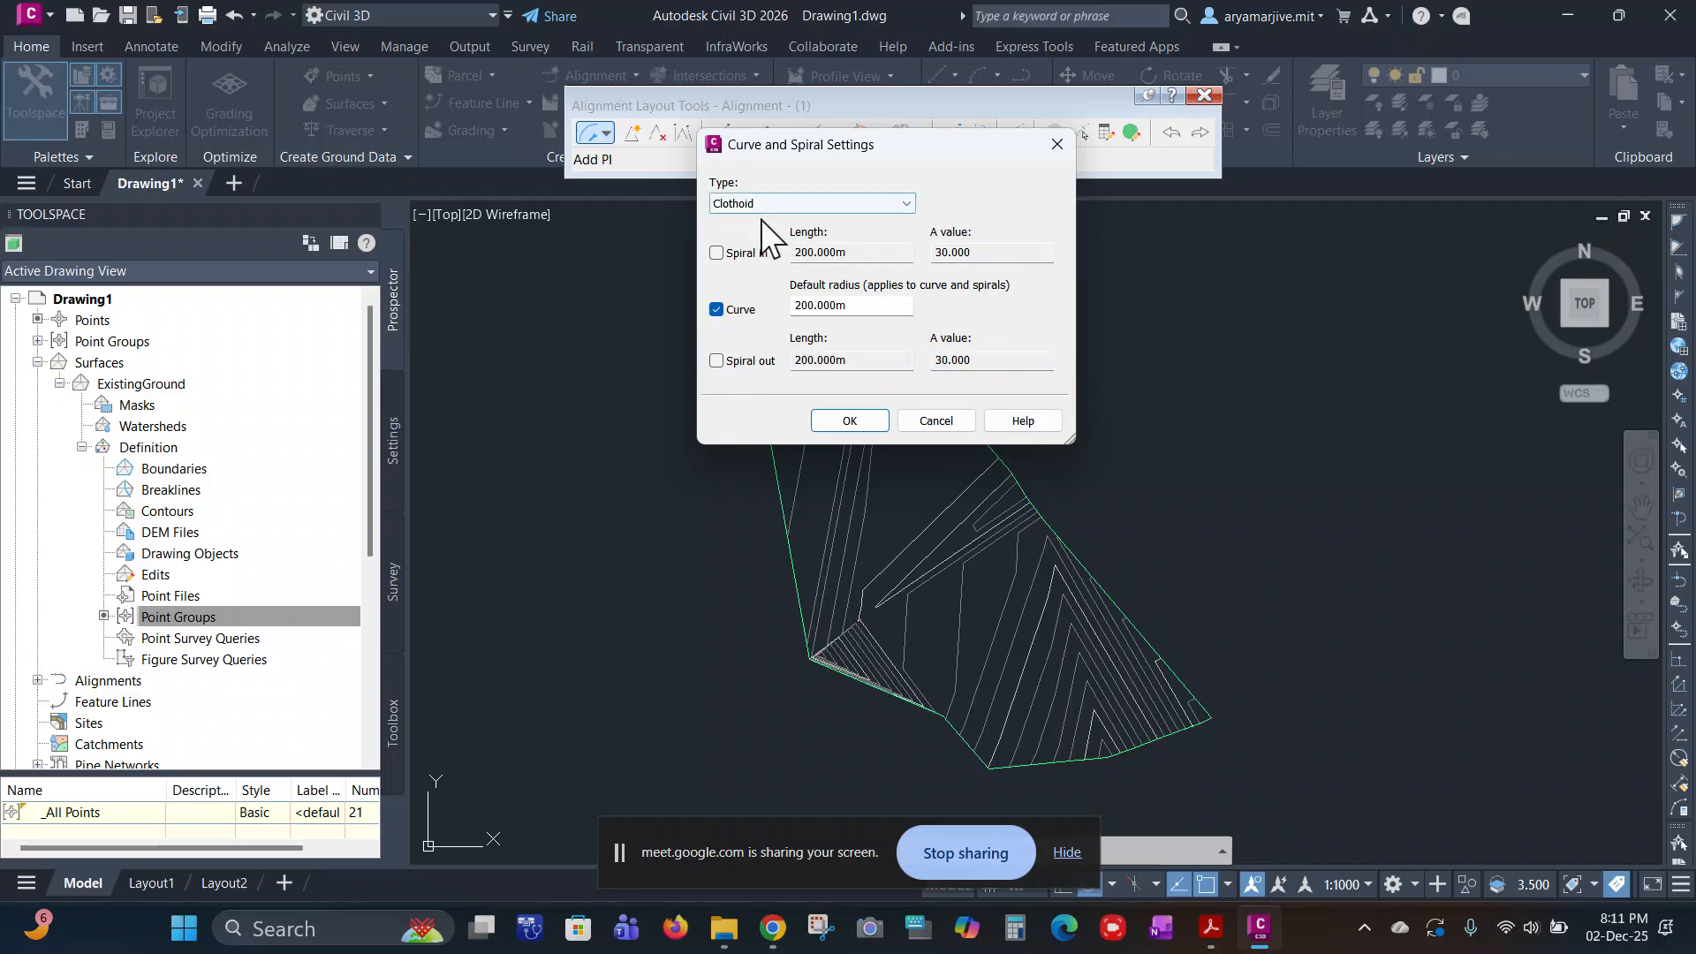
Step: Switch to the ProofCheckingSheet PDF in Acrobat and look through the IRC parameter table for the transition (spiral) length requirement
click(1214, 938)
click(1214, 940)
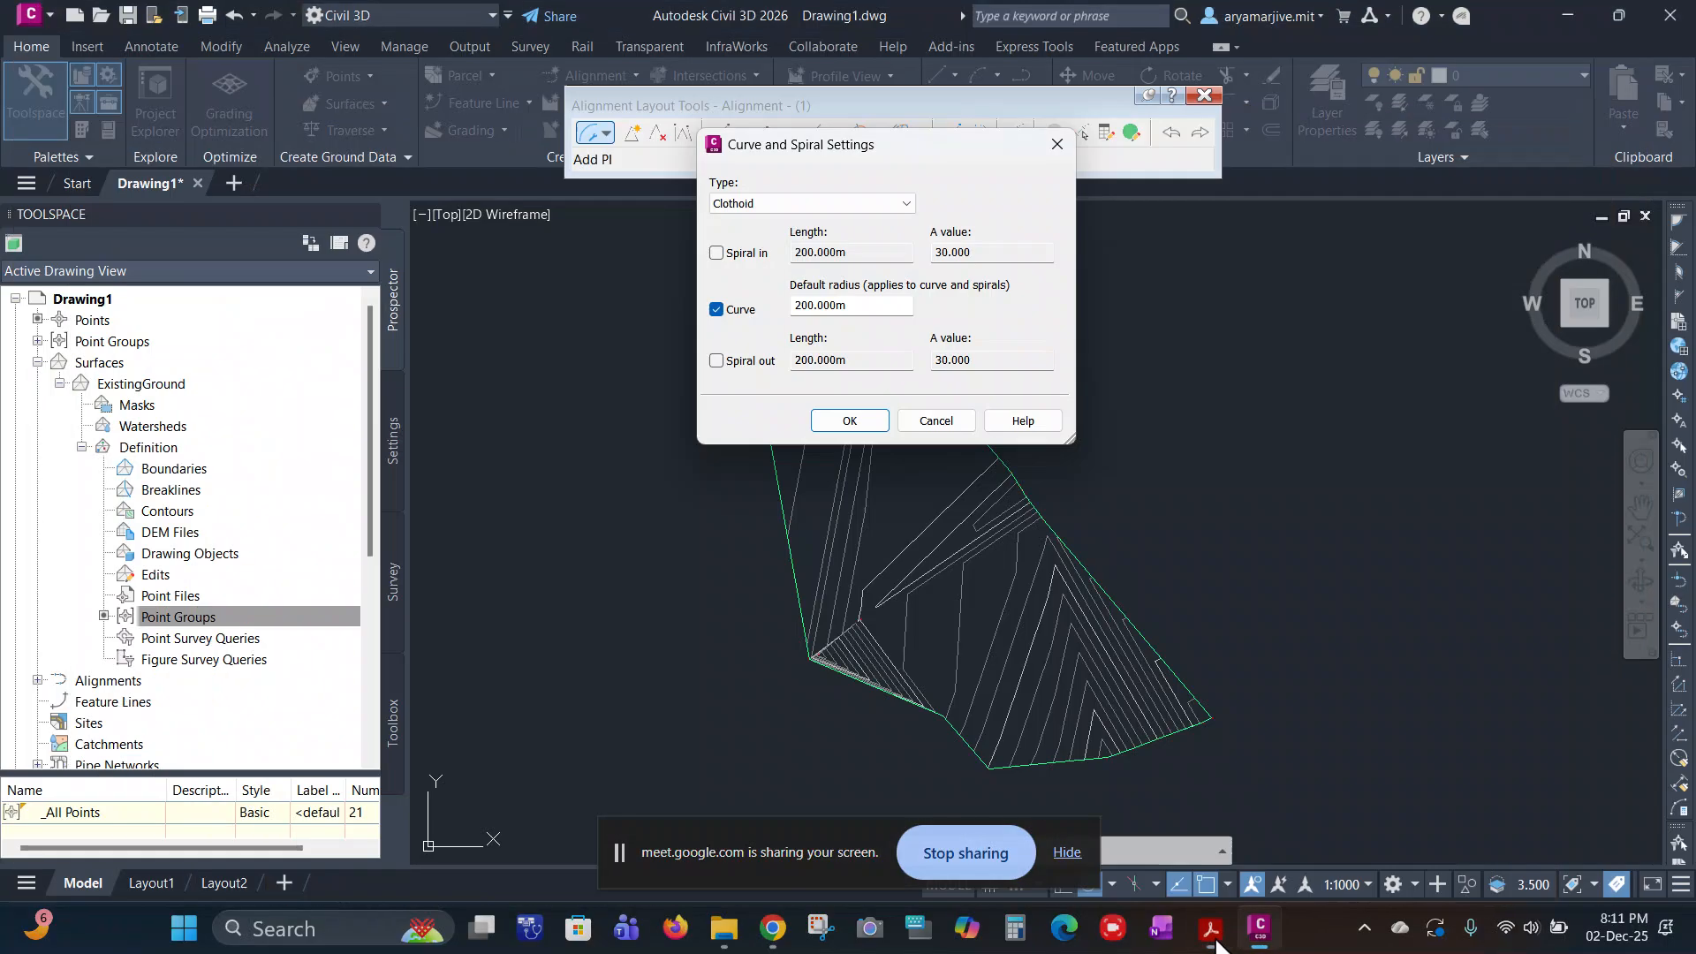
click(1214, 940)
scroll(773, 606, down, 15)
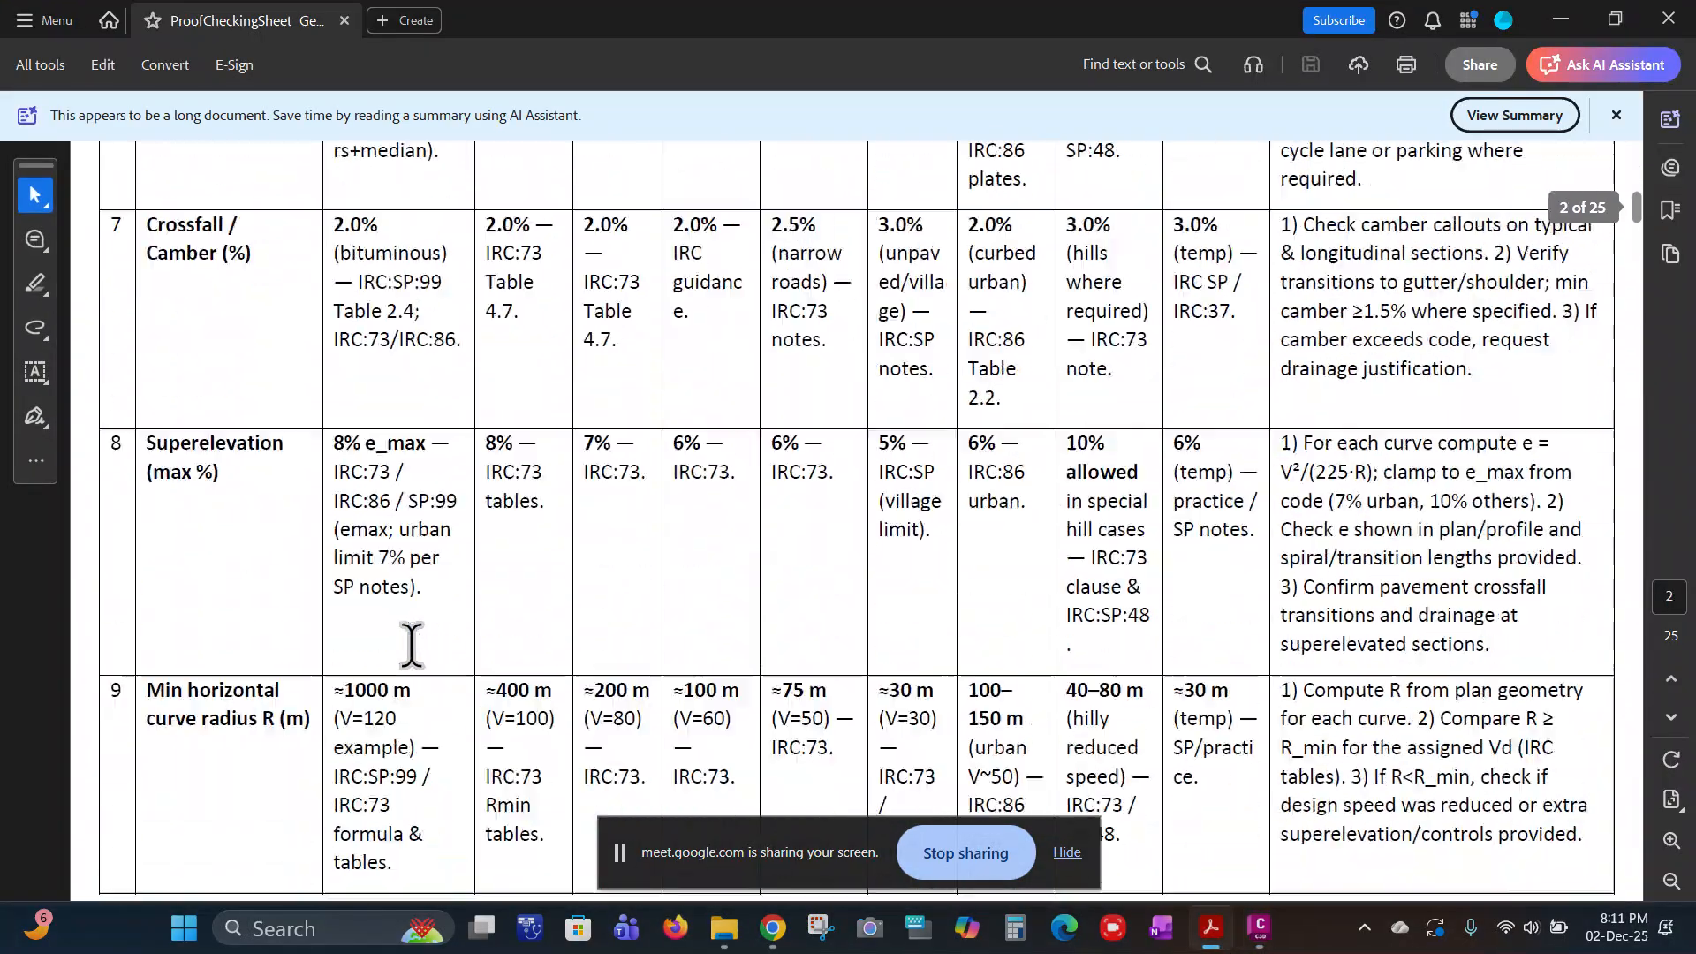
scroll(310, 578, down, 5)
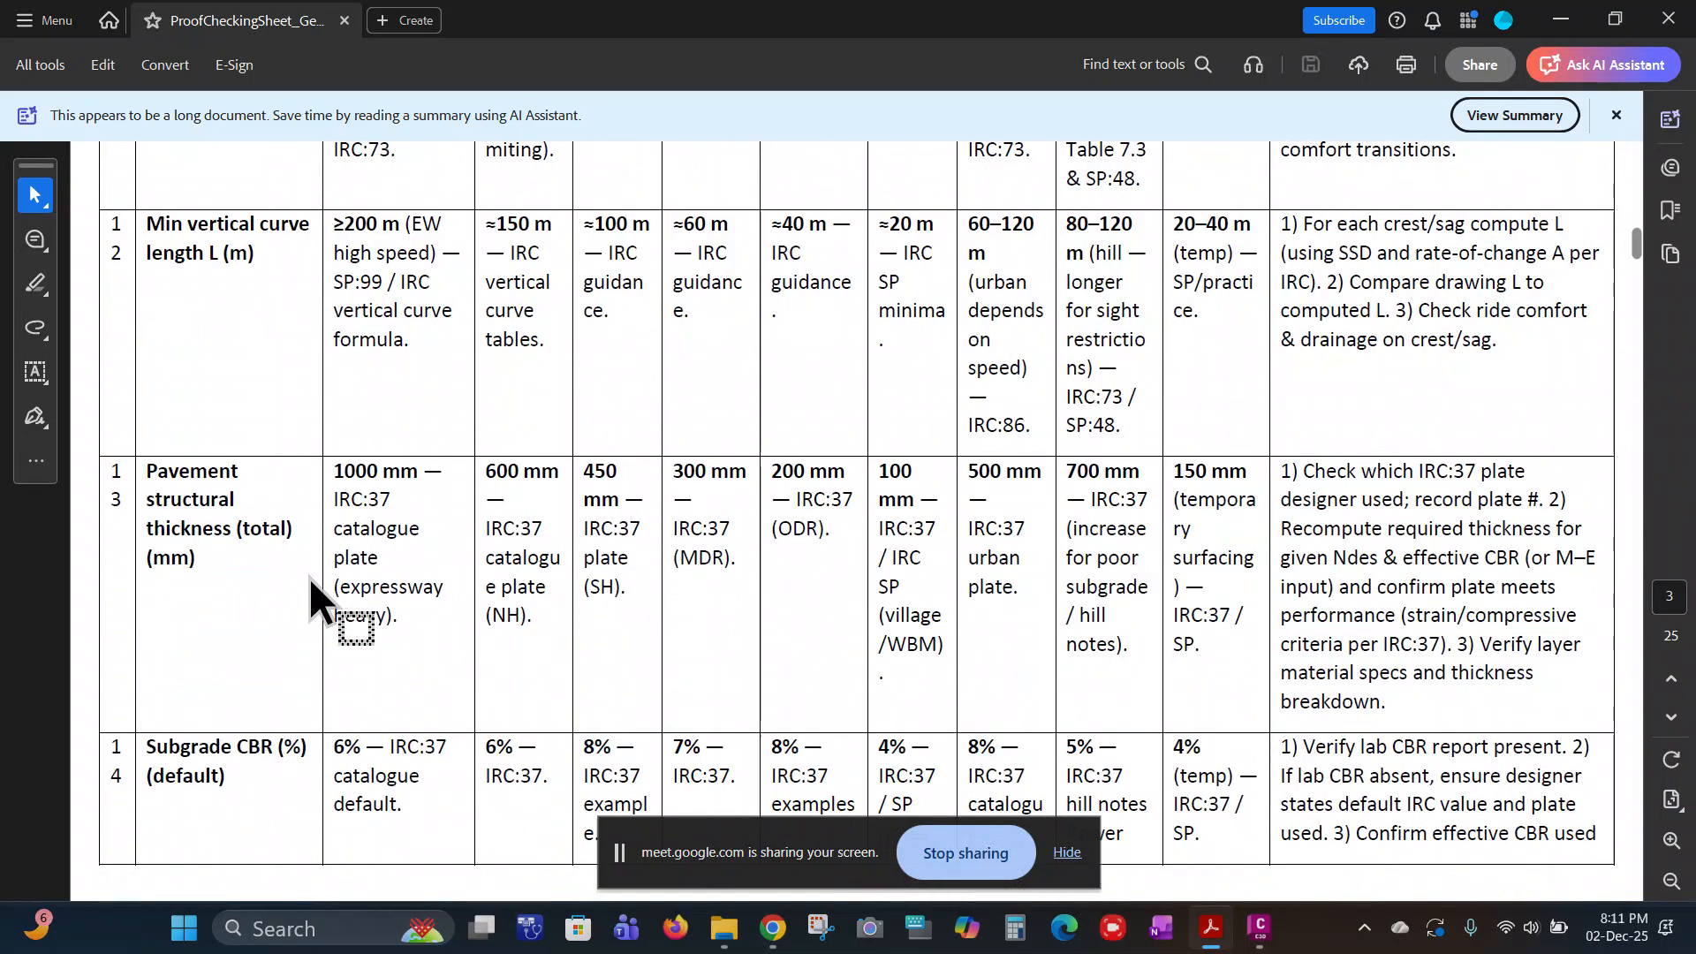
scroll(300, 424, up, 1)
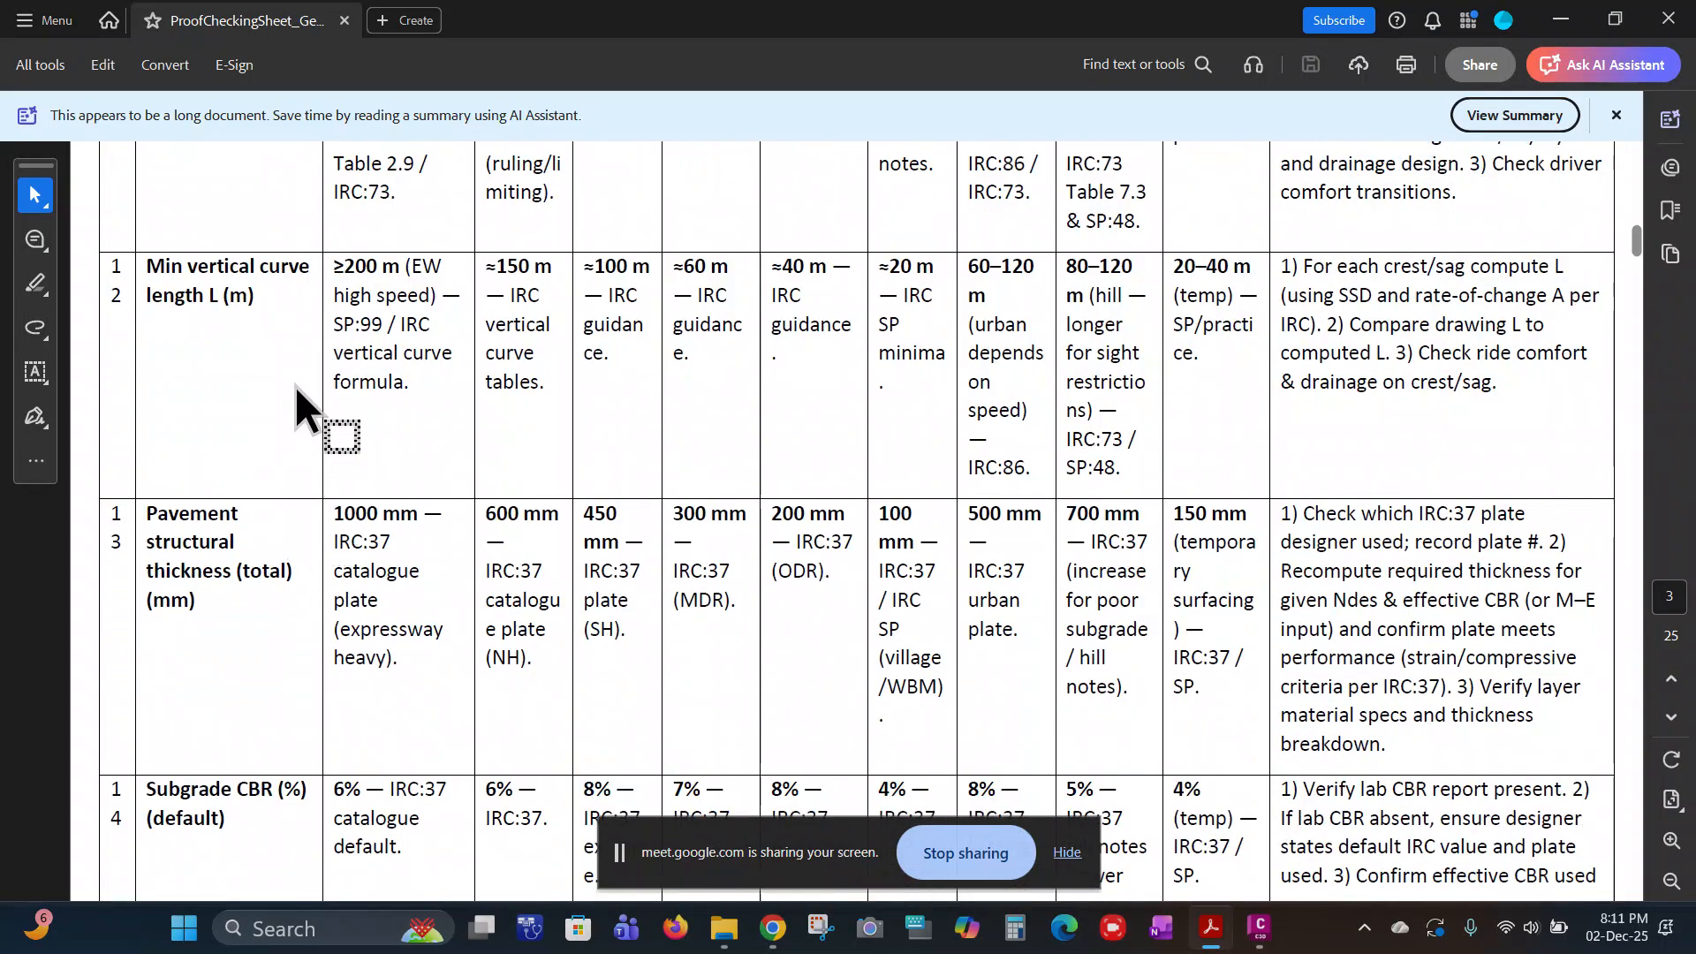
scroll(548, 601, up, 5)
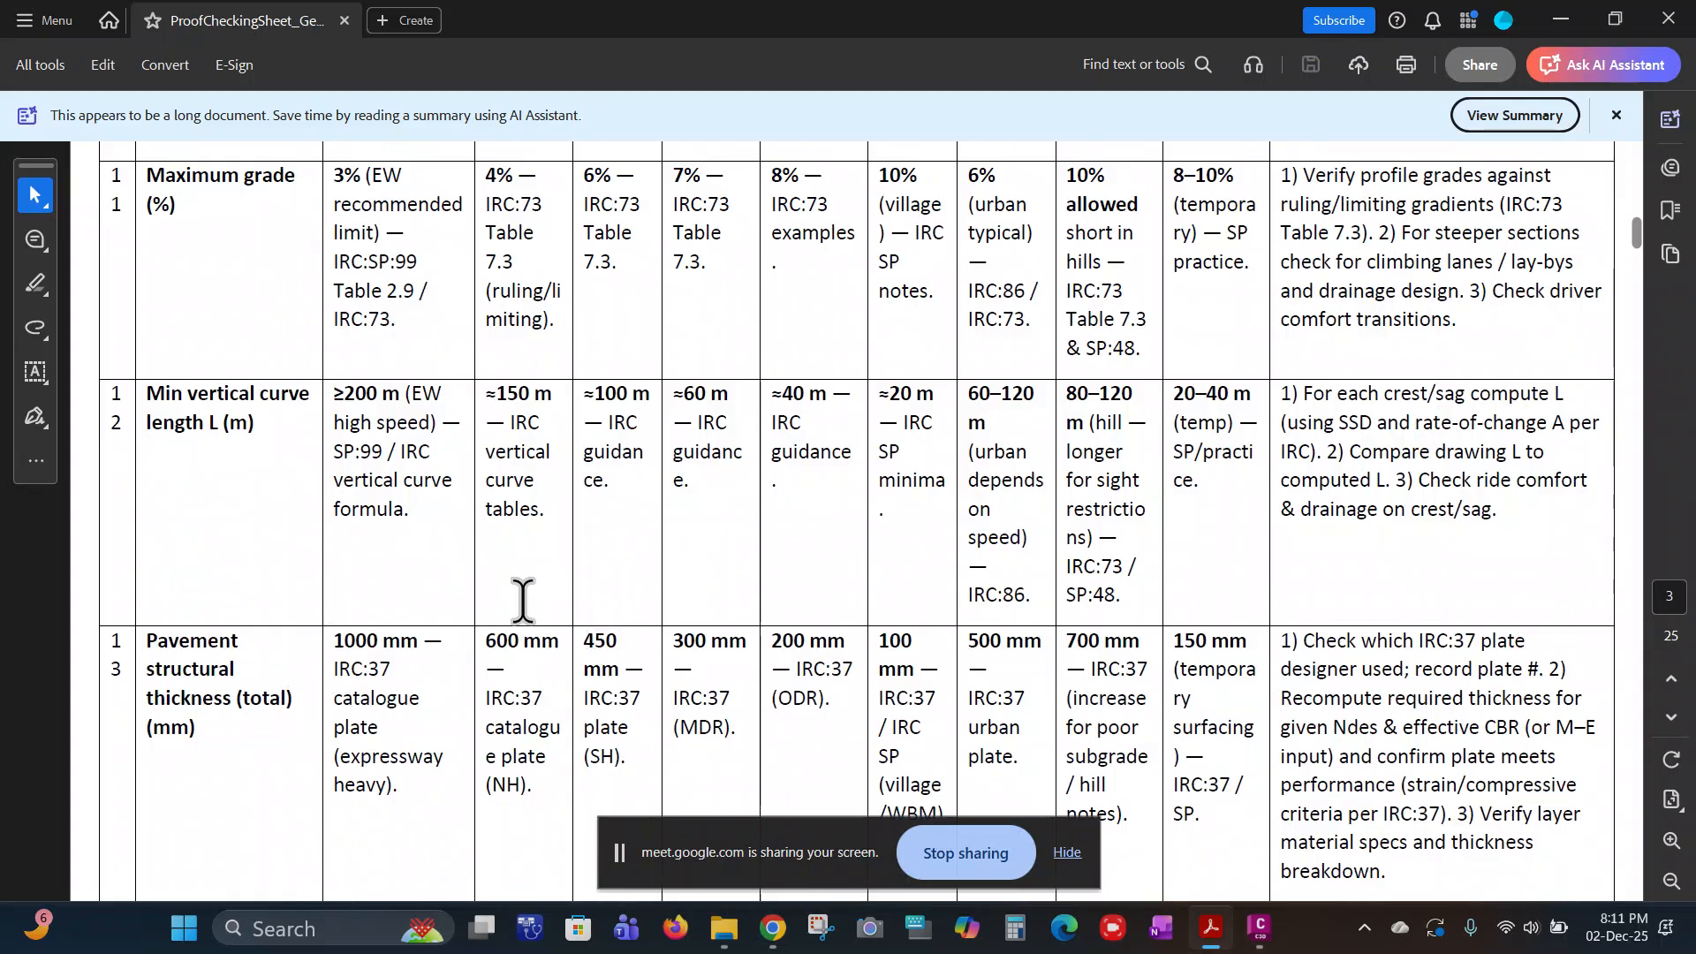
scroll(519, 596, up, 10)
scroll(521, 598, down, 12)
scroll(523, 601, down, 20)
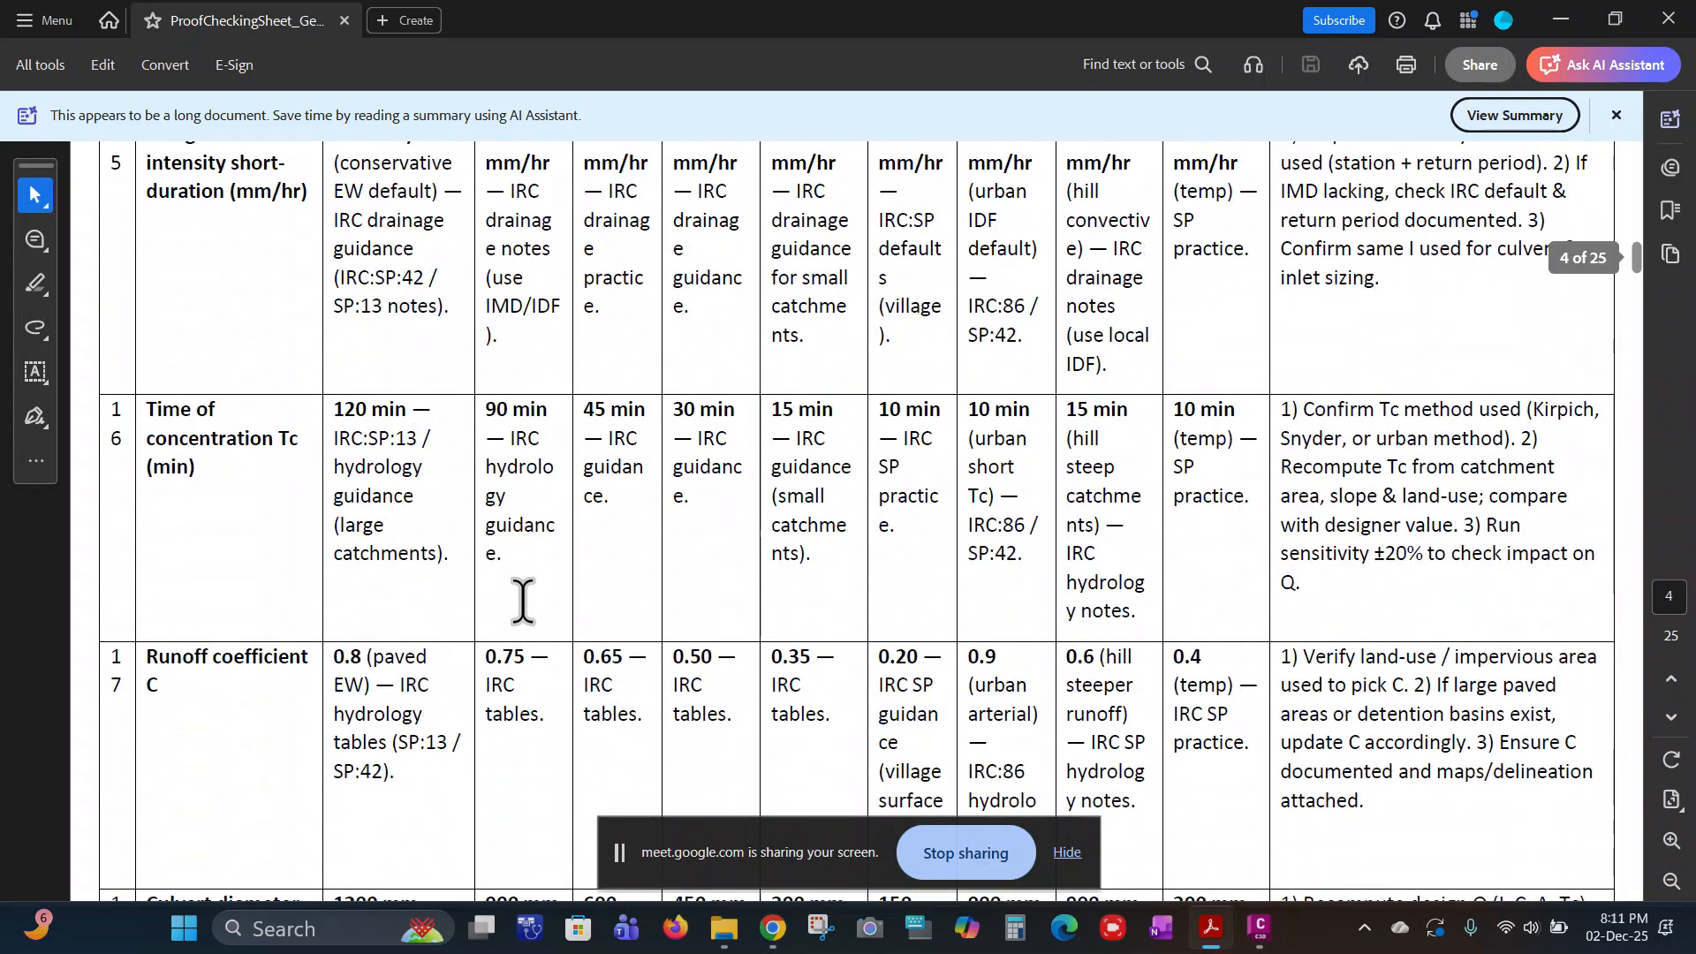
scroll(523, 601, down, 15)
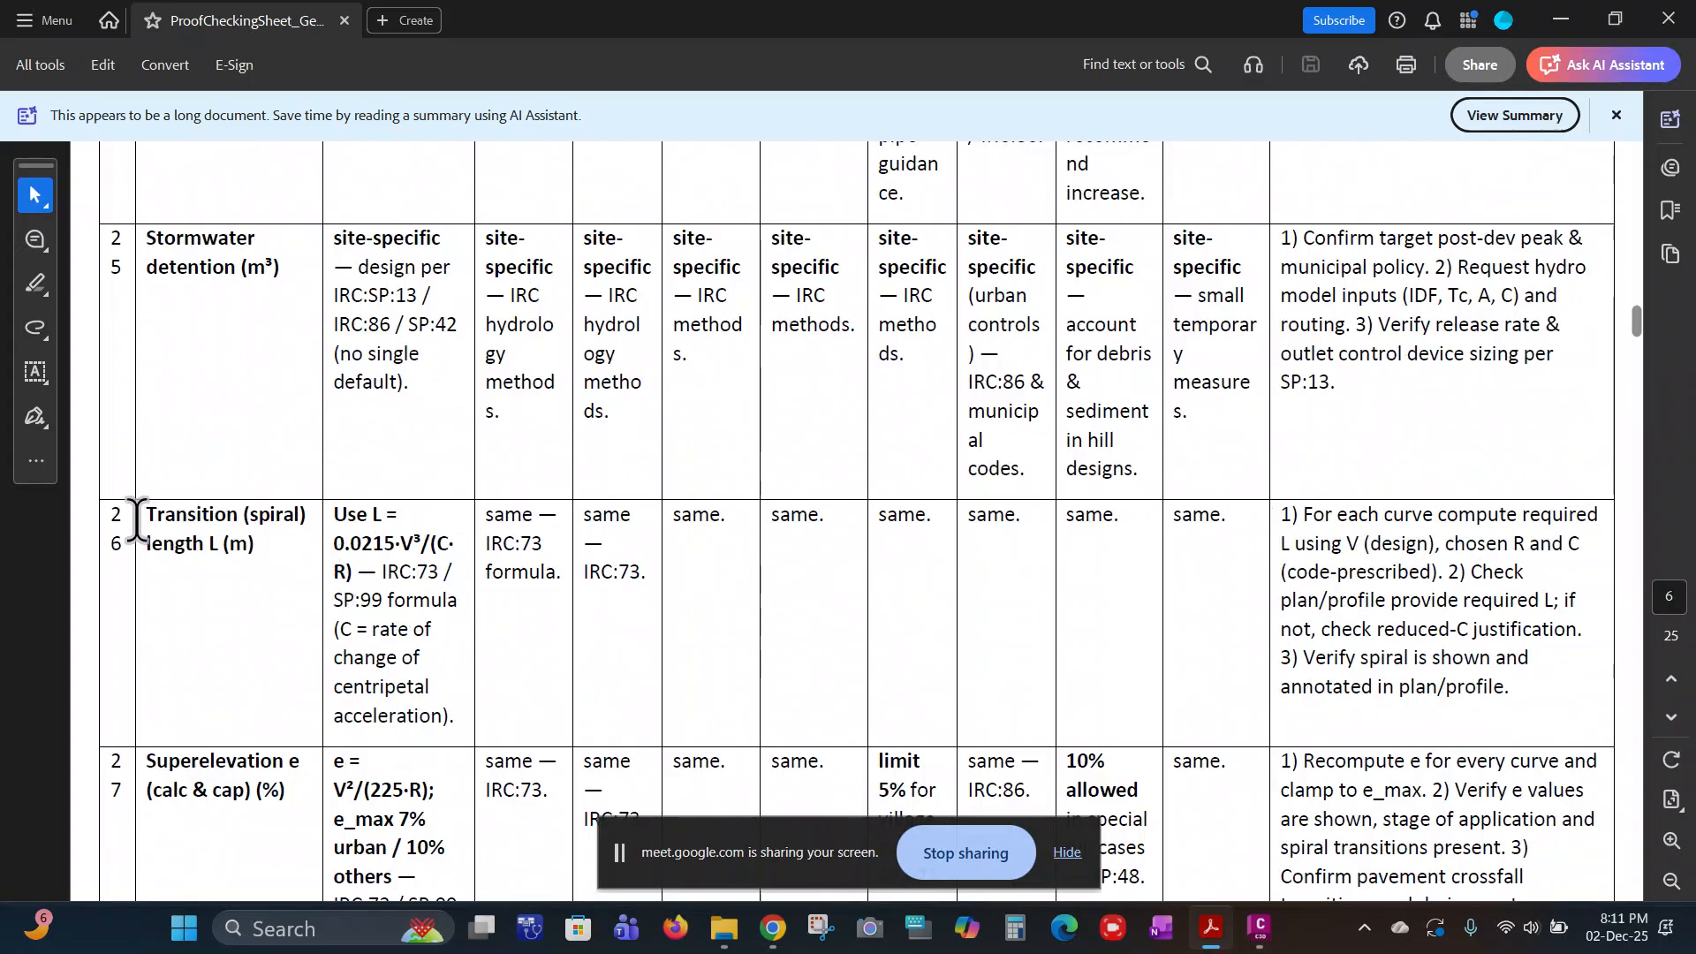
Step: Examine the transition (spiral) length row across the road classes, go back to the design speed rows, and return to Civil 3D
drag(112, 526, 1232, 574)
click(1234, 514)
drag(1233, 514, 270, 511)
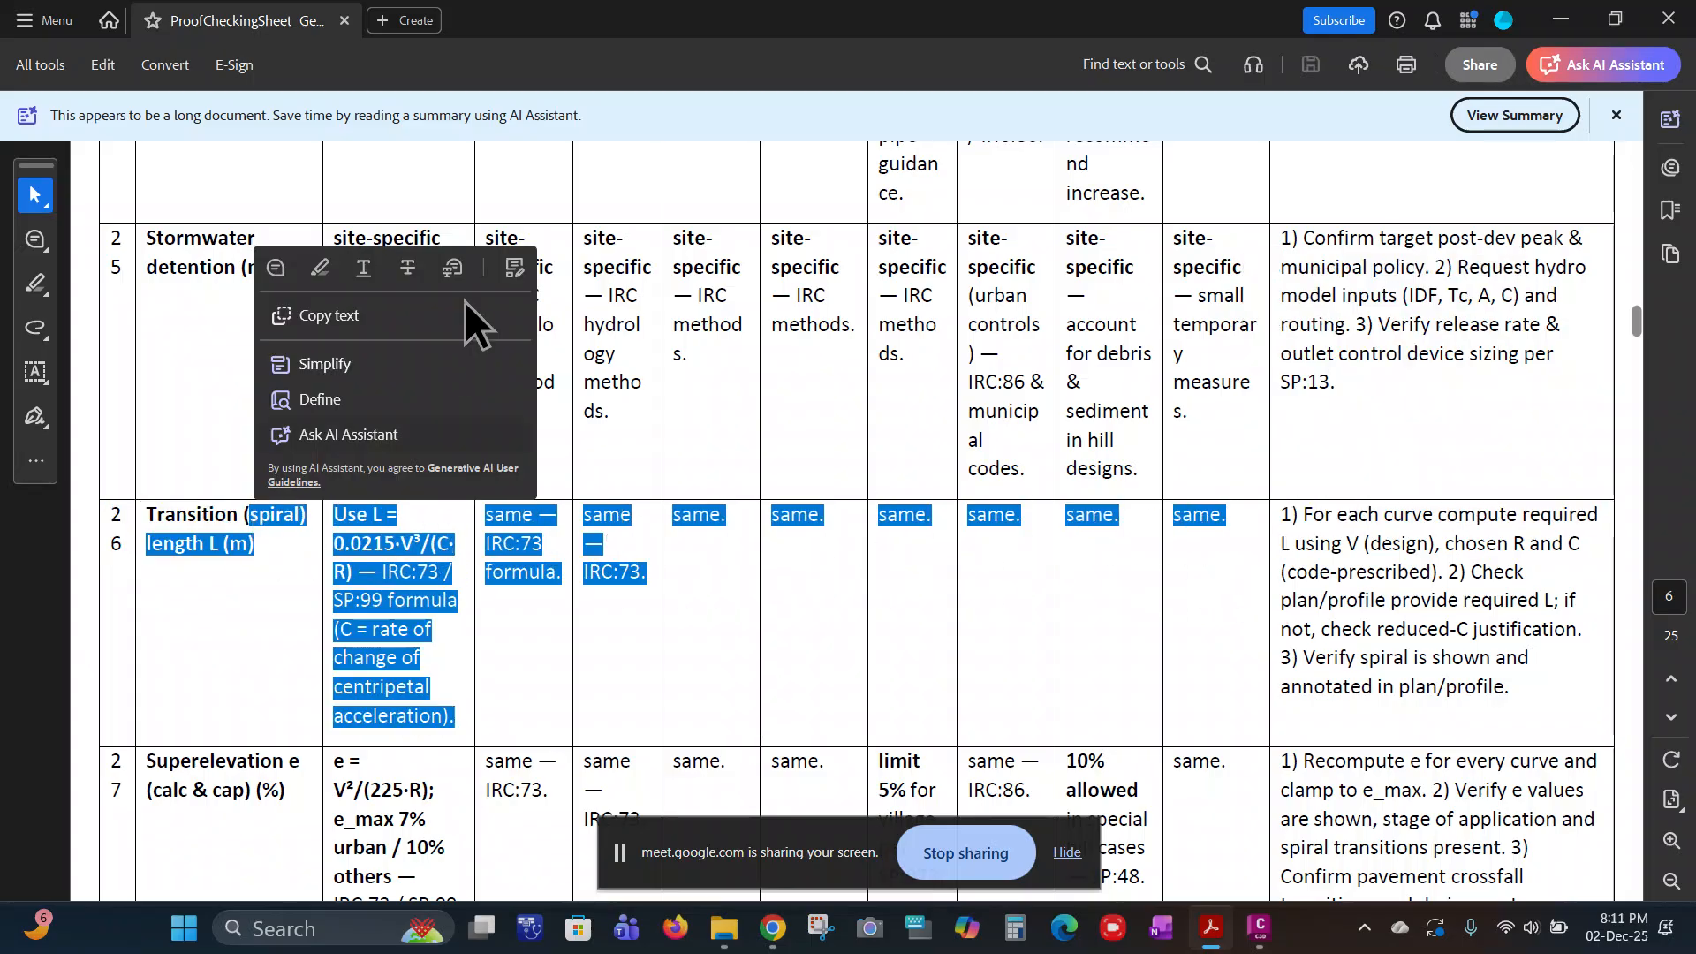
click(839, 590)
scroll(898, 441, up, 20)
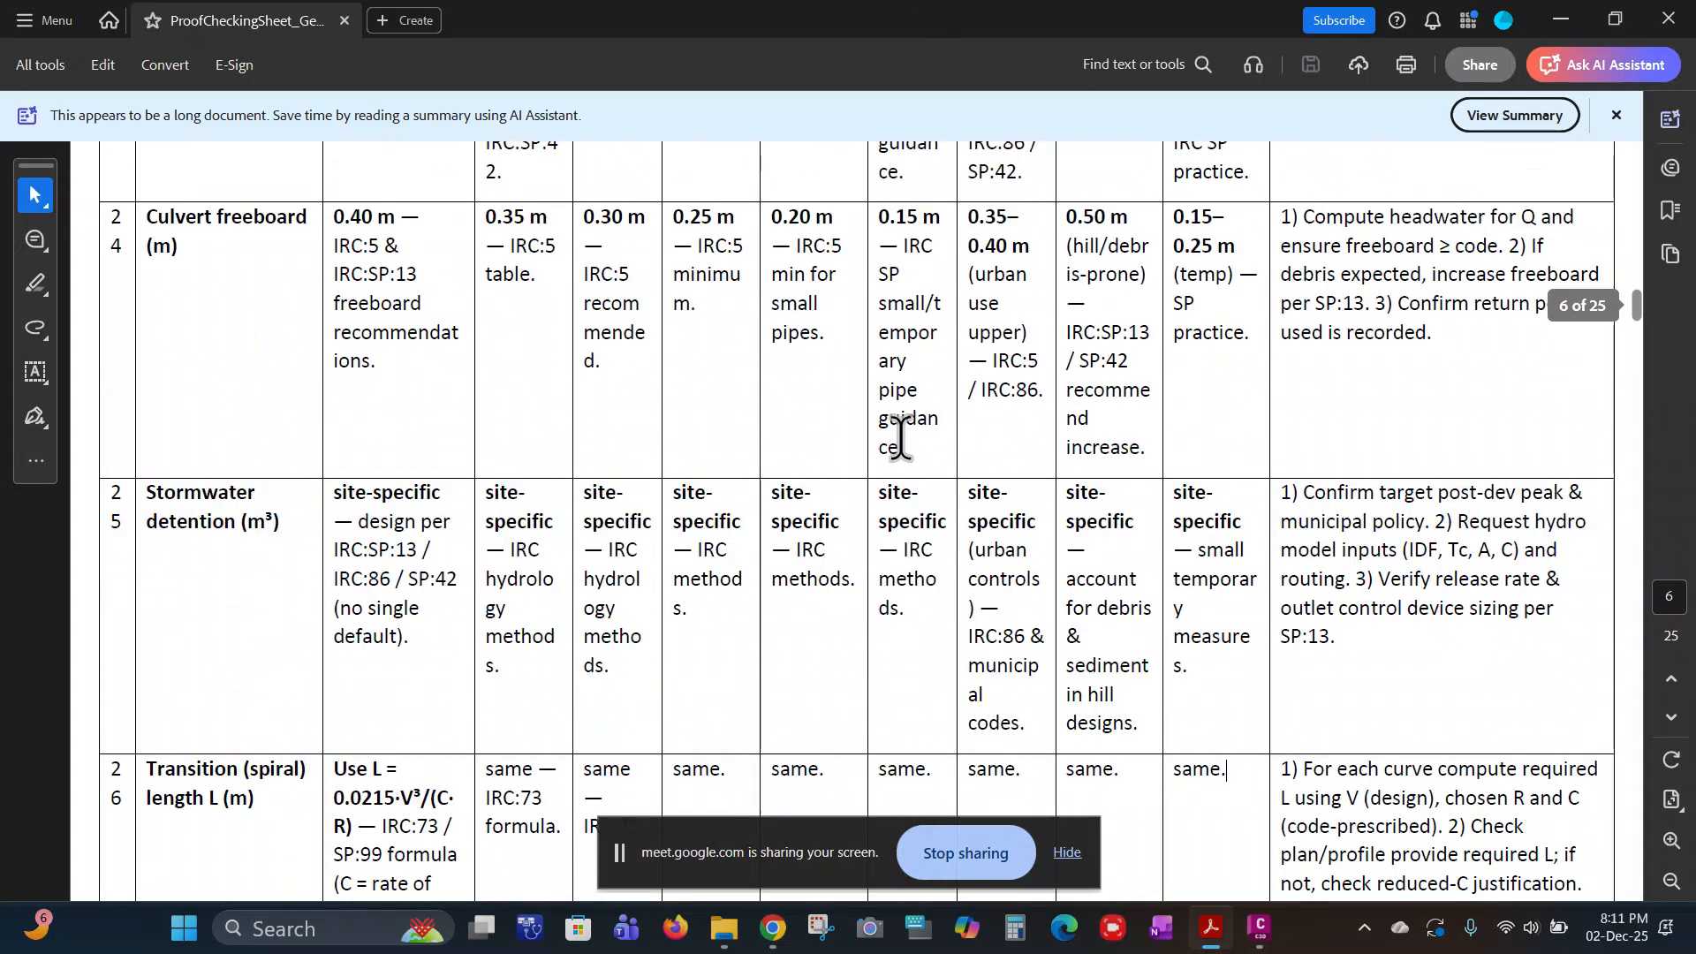
scroll(868, 397, up, 20)
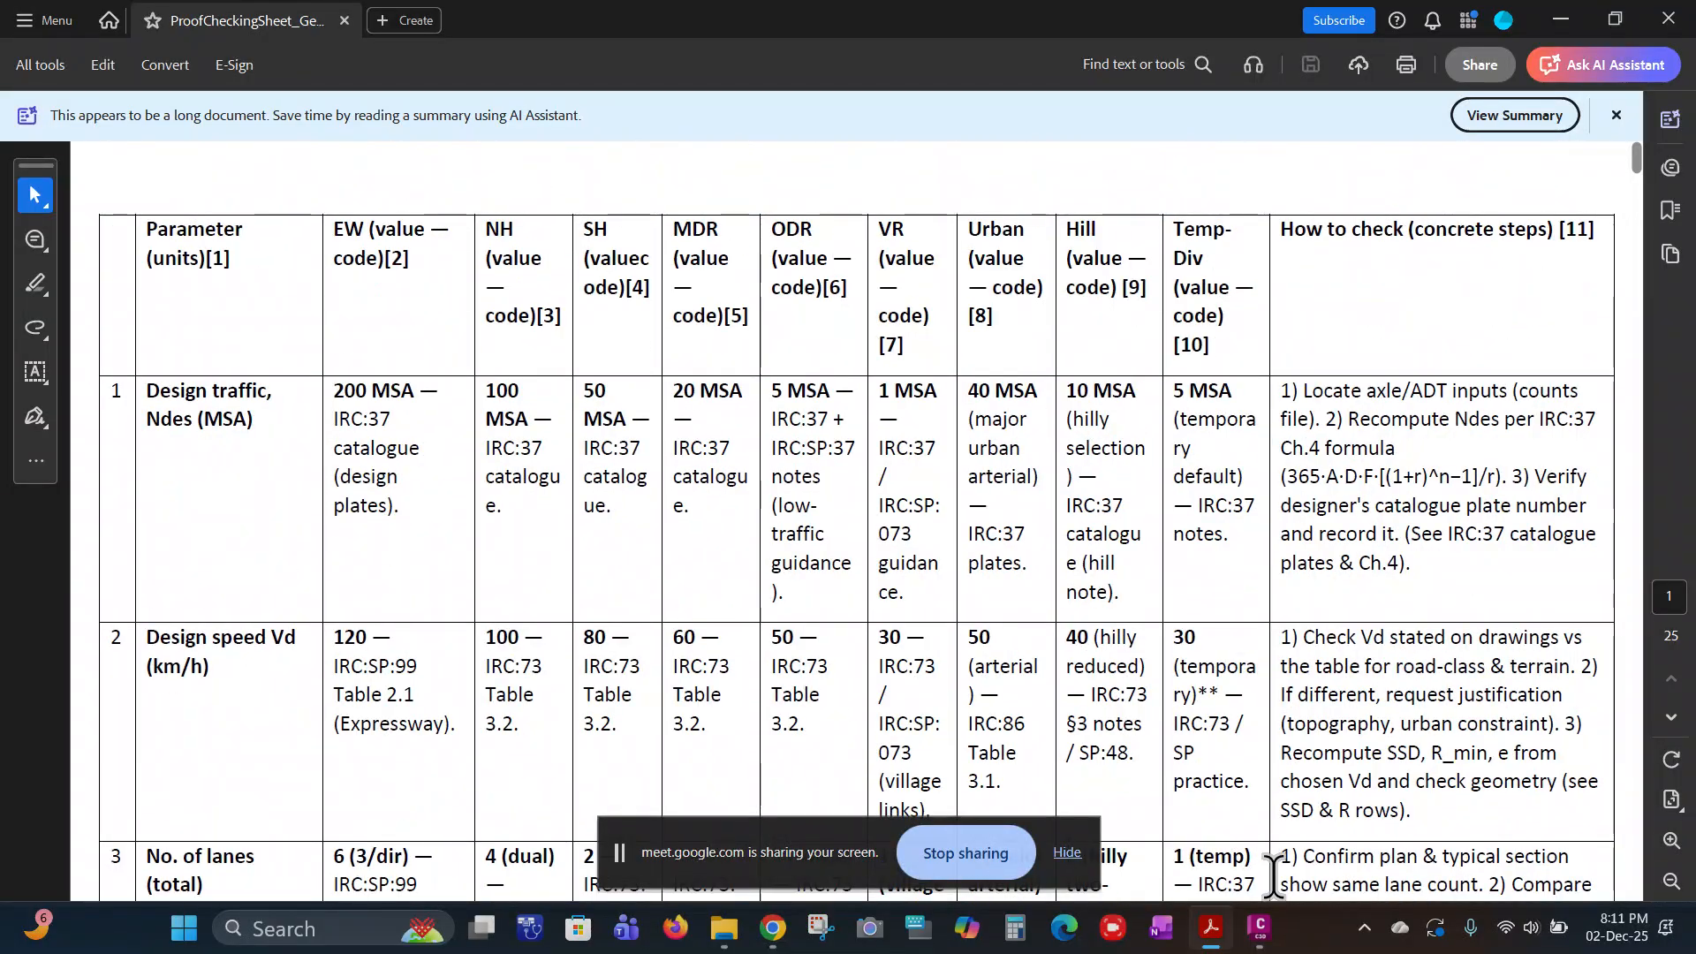
click(1262, 932)
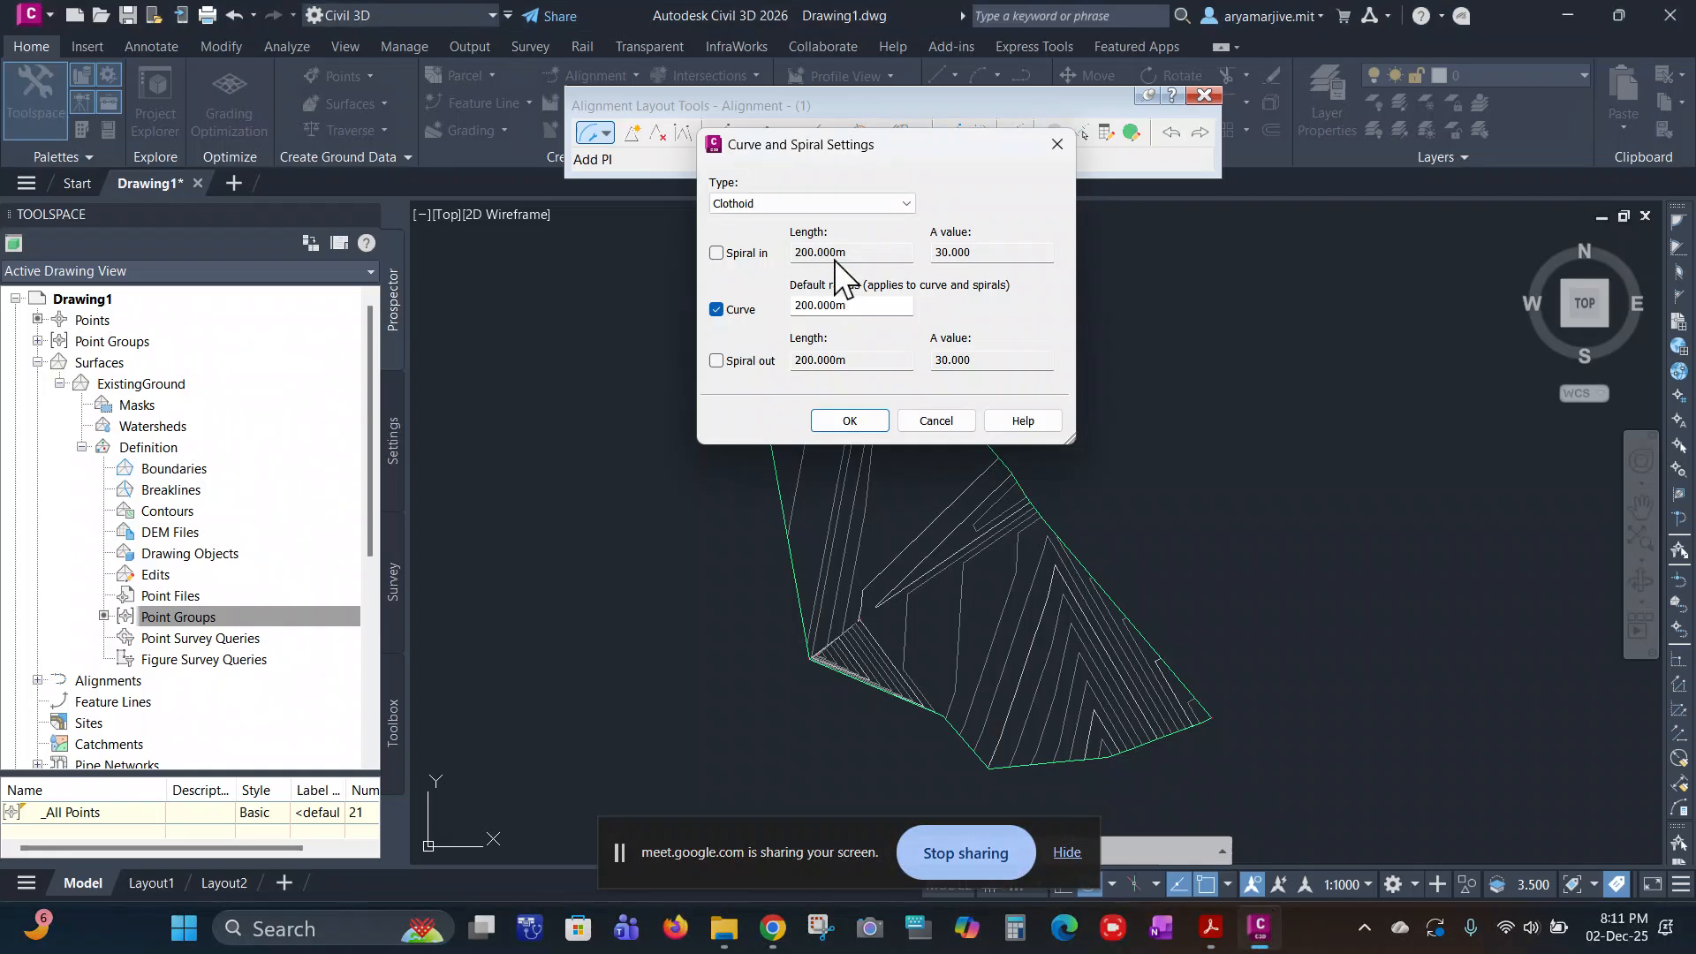
Step: Enable spiral in and spiral out with a length of 300 m each in the curve and spiral settings, and accept them
drag(852, 252, 783, 258)
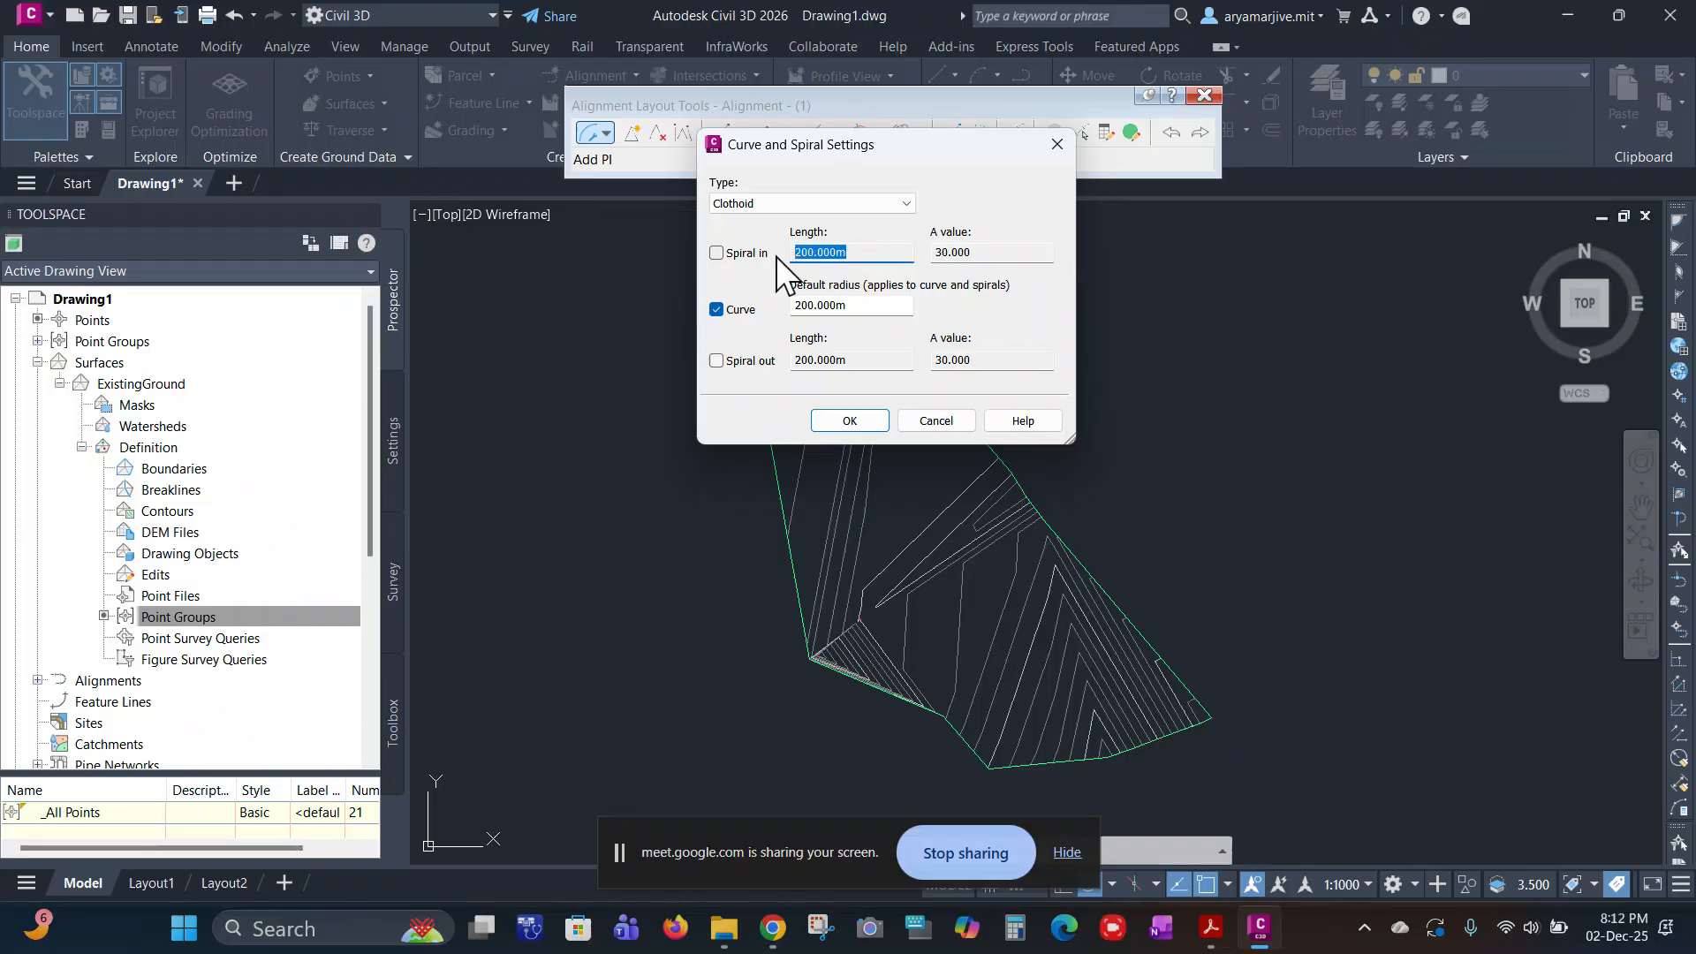
click(718, 253)
click(866, 255)
drag(865, 255, 746, 257)
text(150)
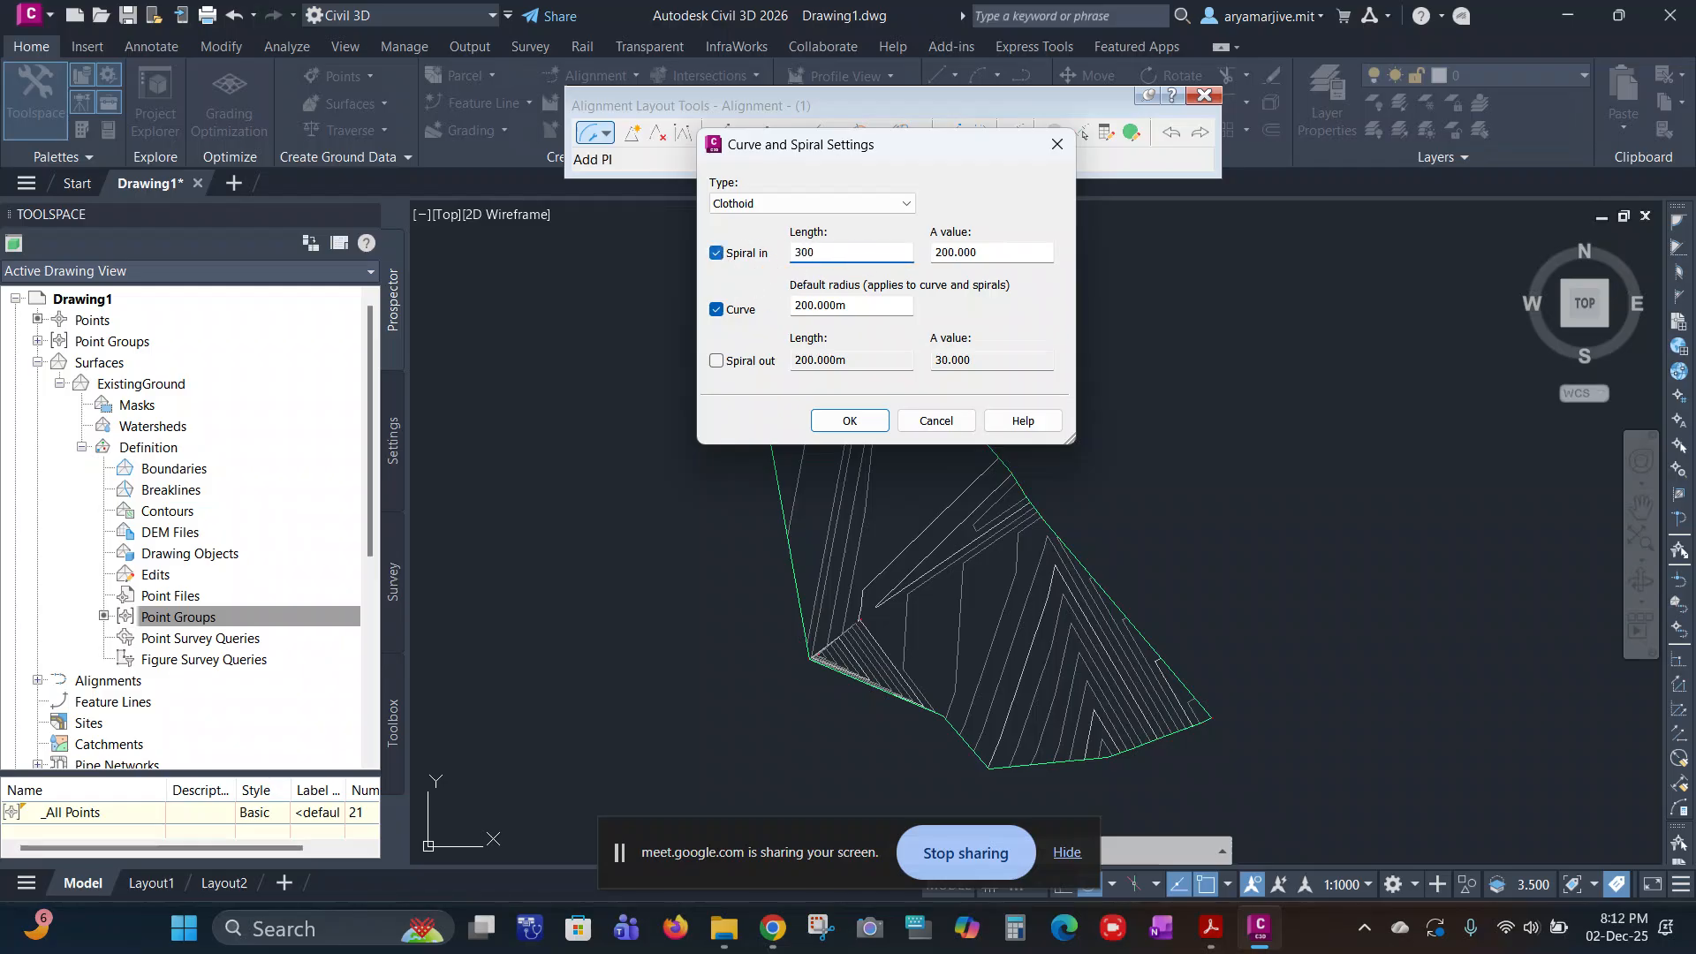
click(716, 361)
drag(877, 361, 745, 362)
text(300)
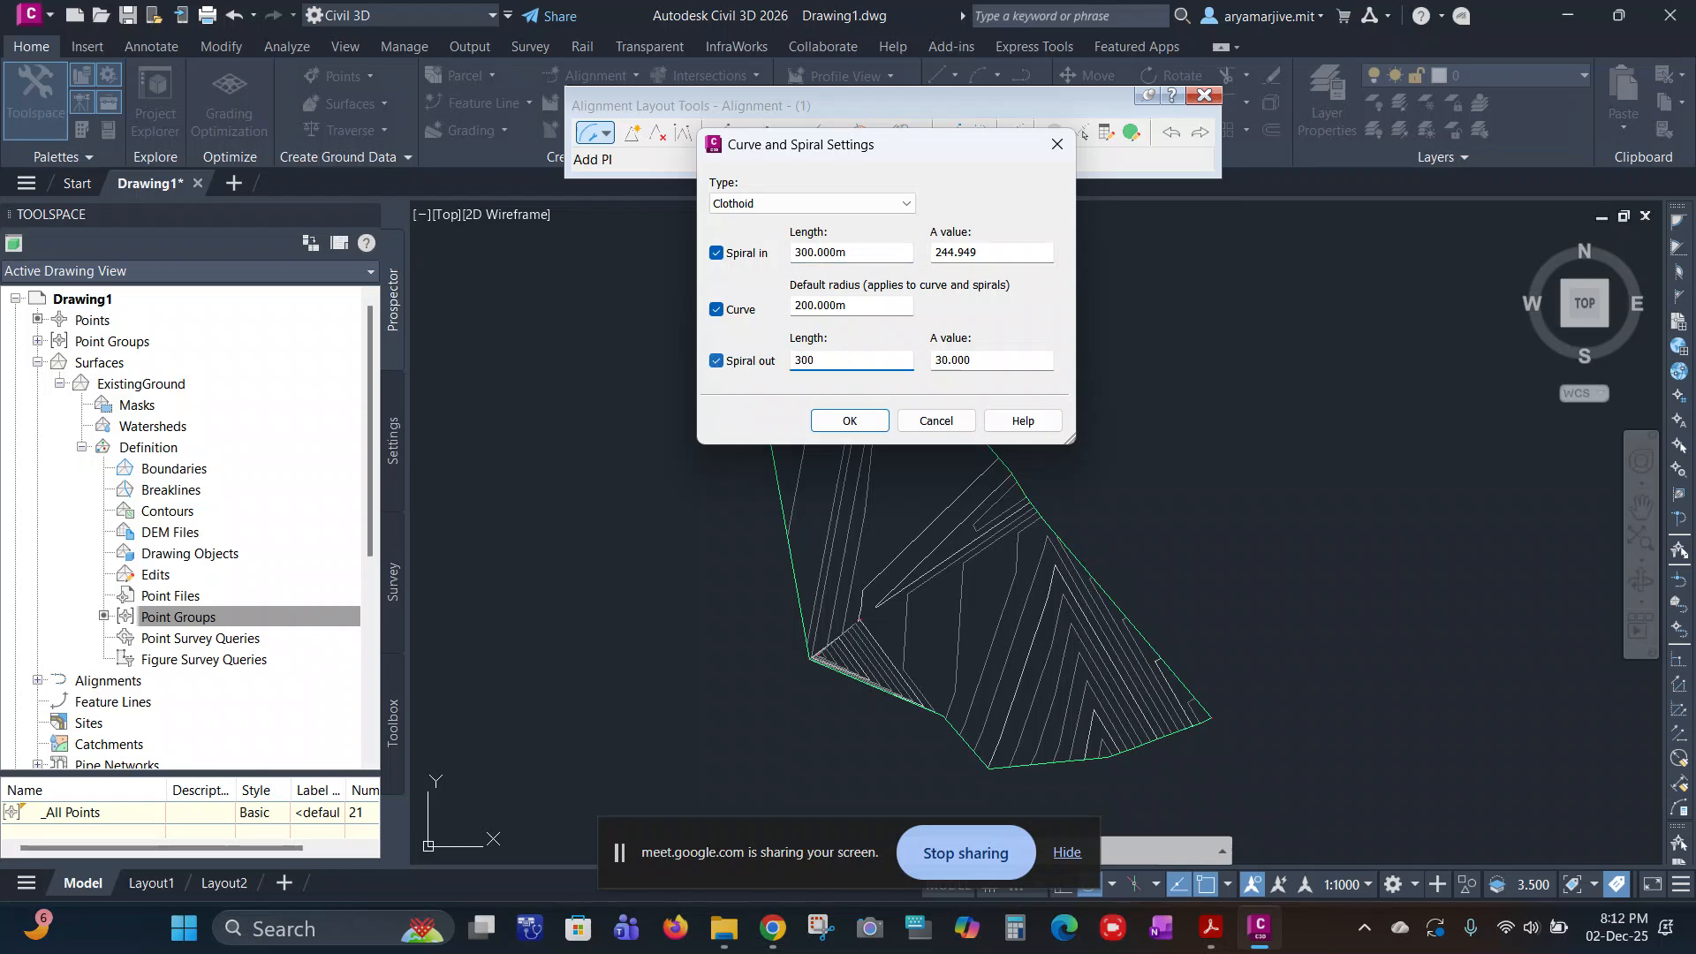
click(860, 420)
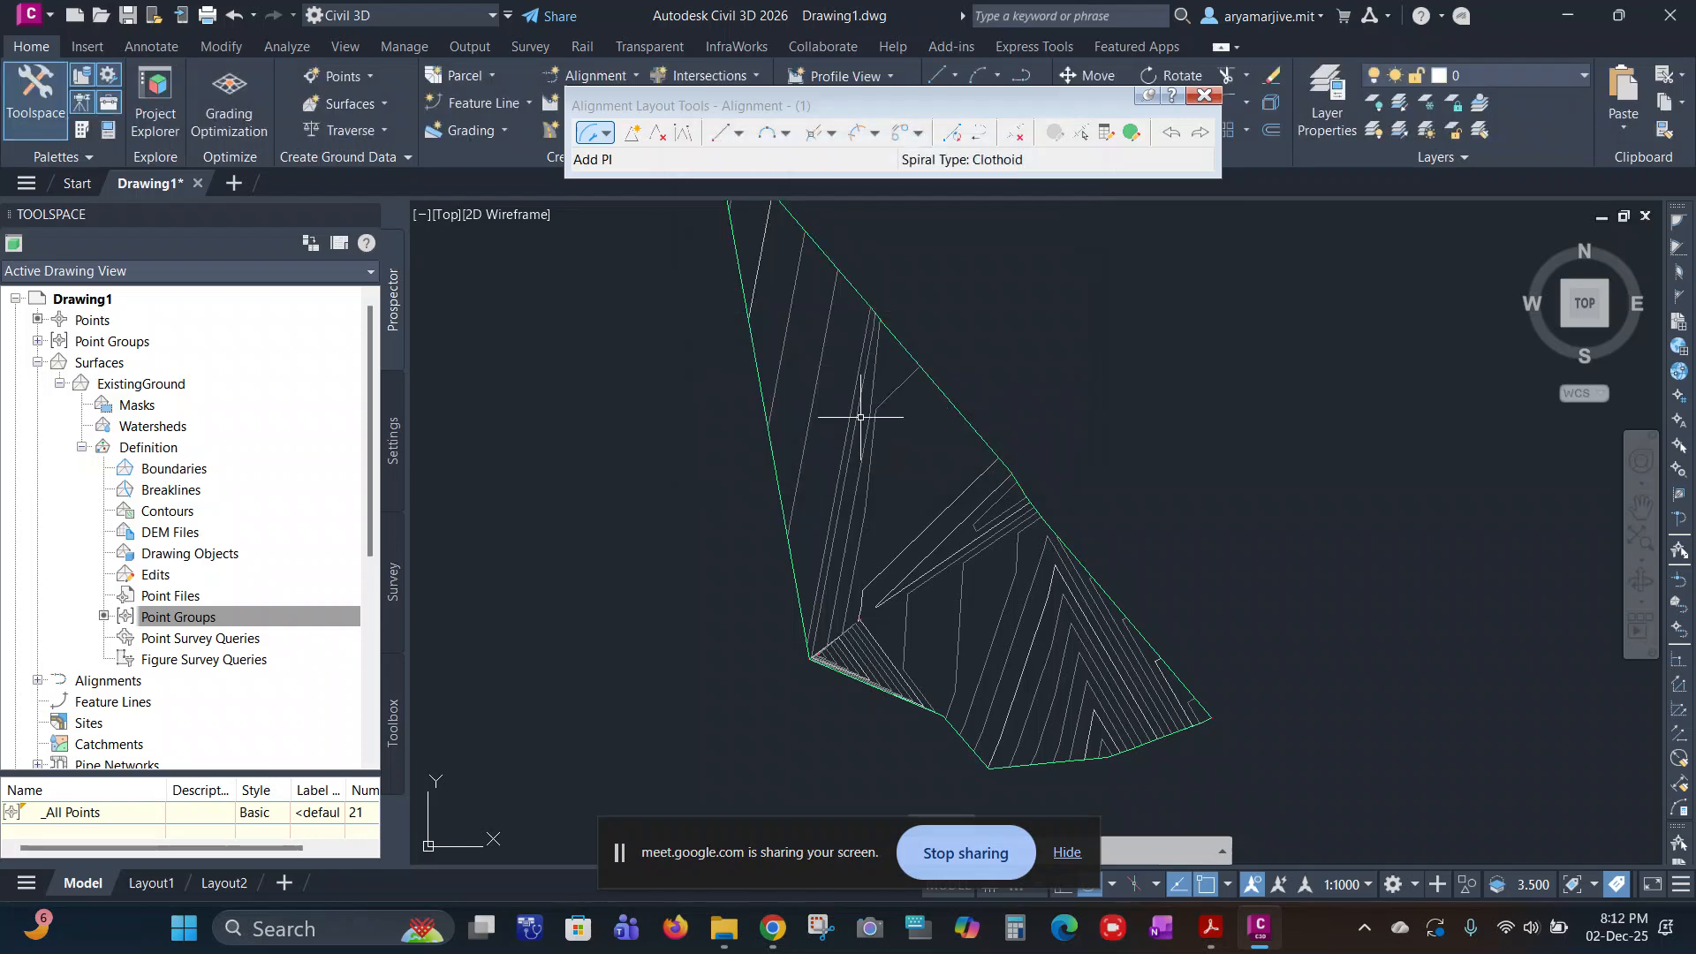
click(607, 134)
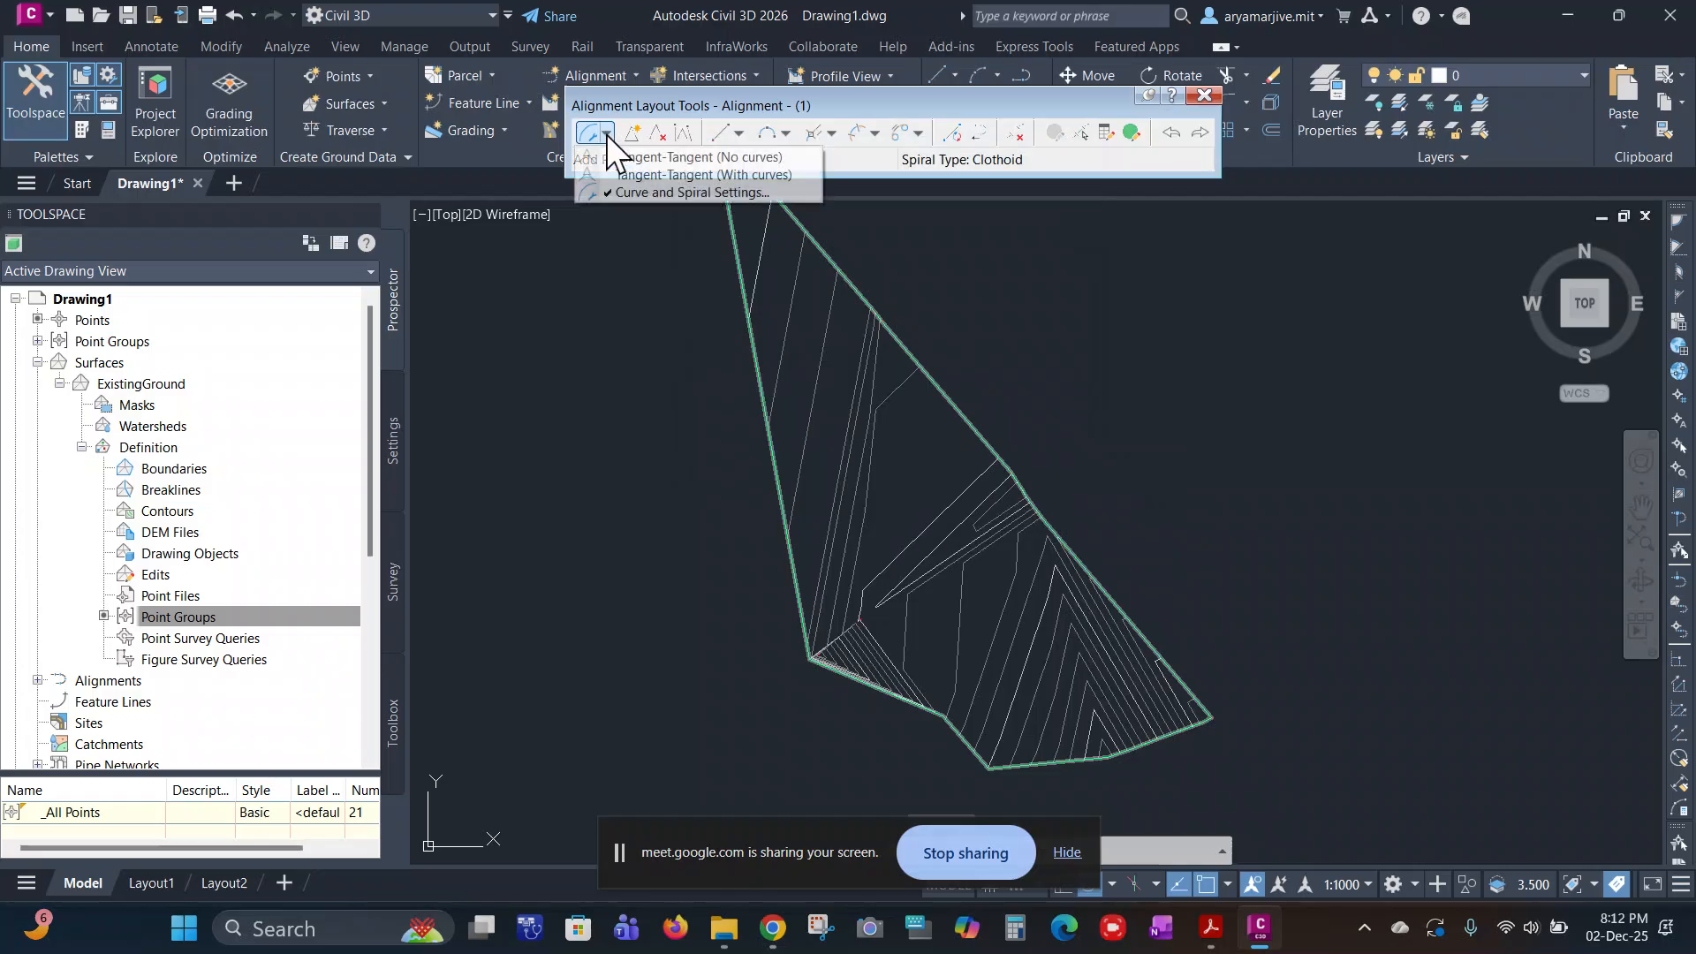
click(605, 134)
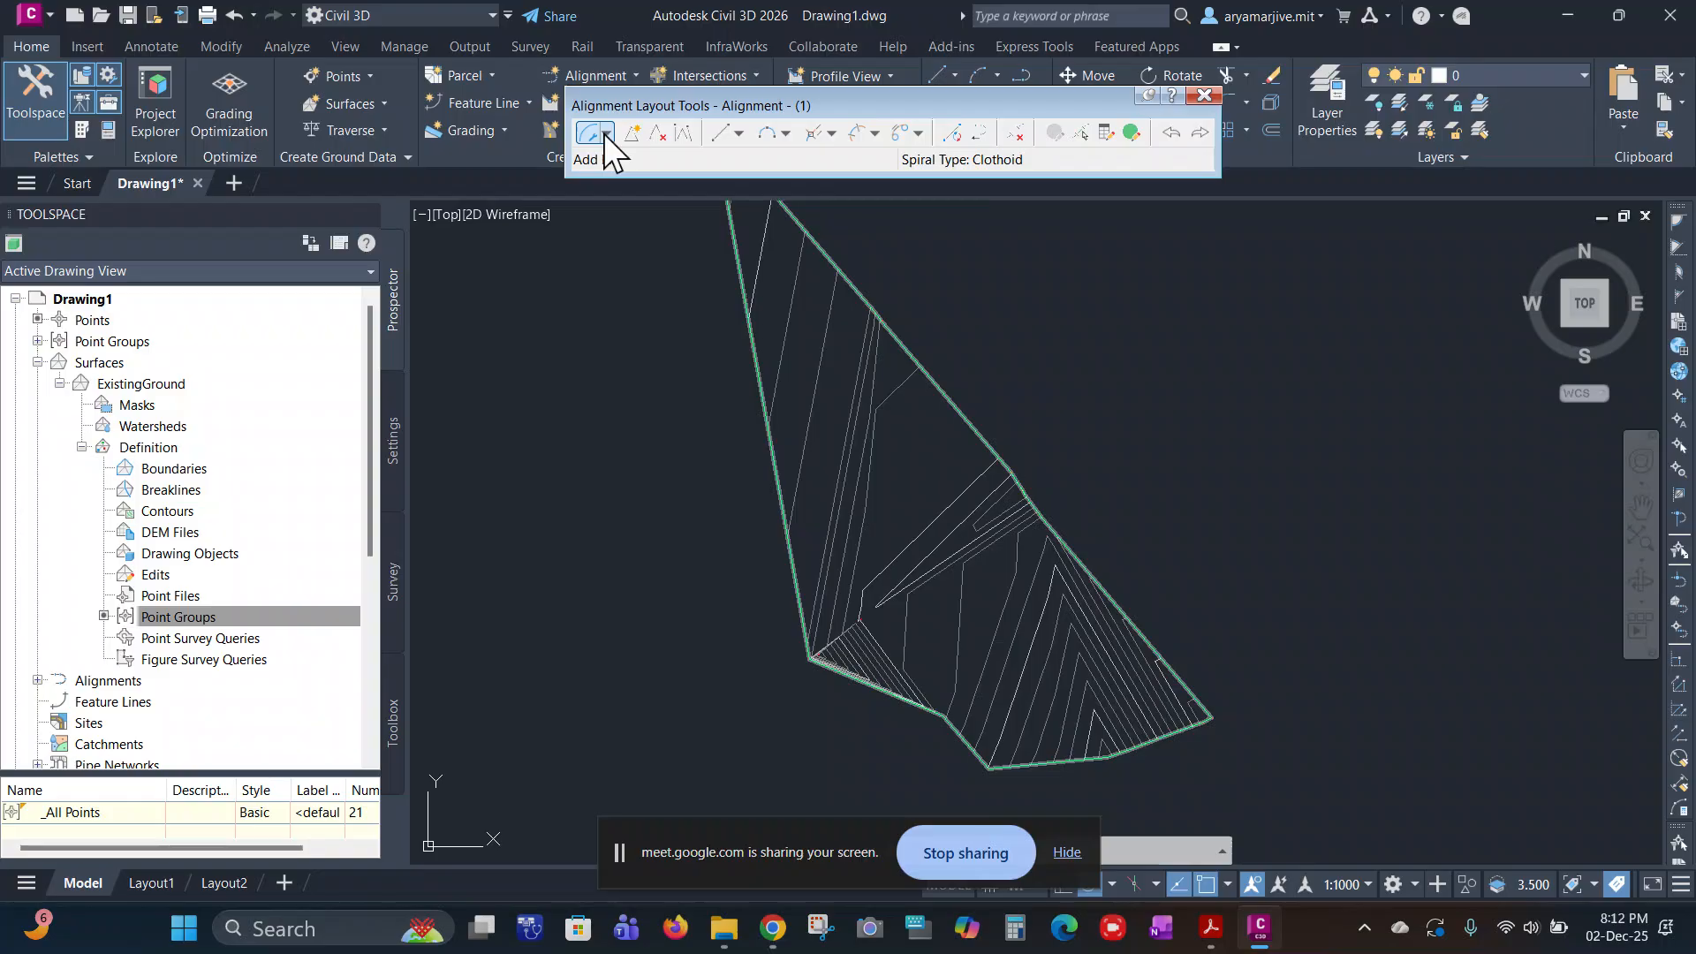
click(606, 135)
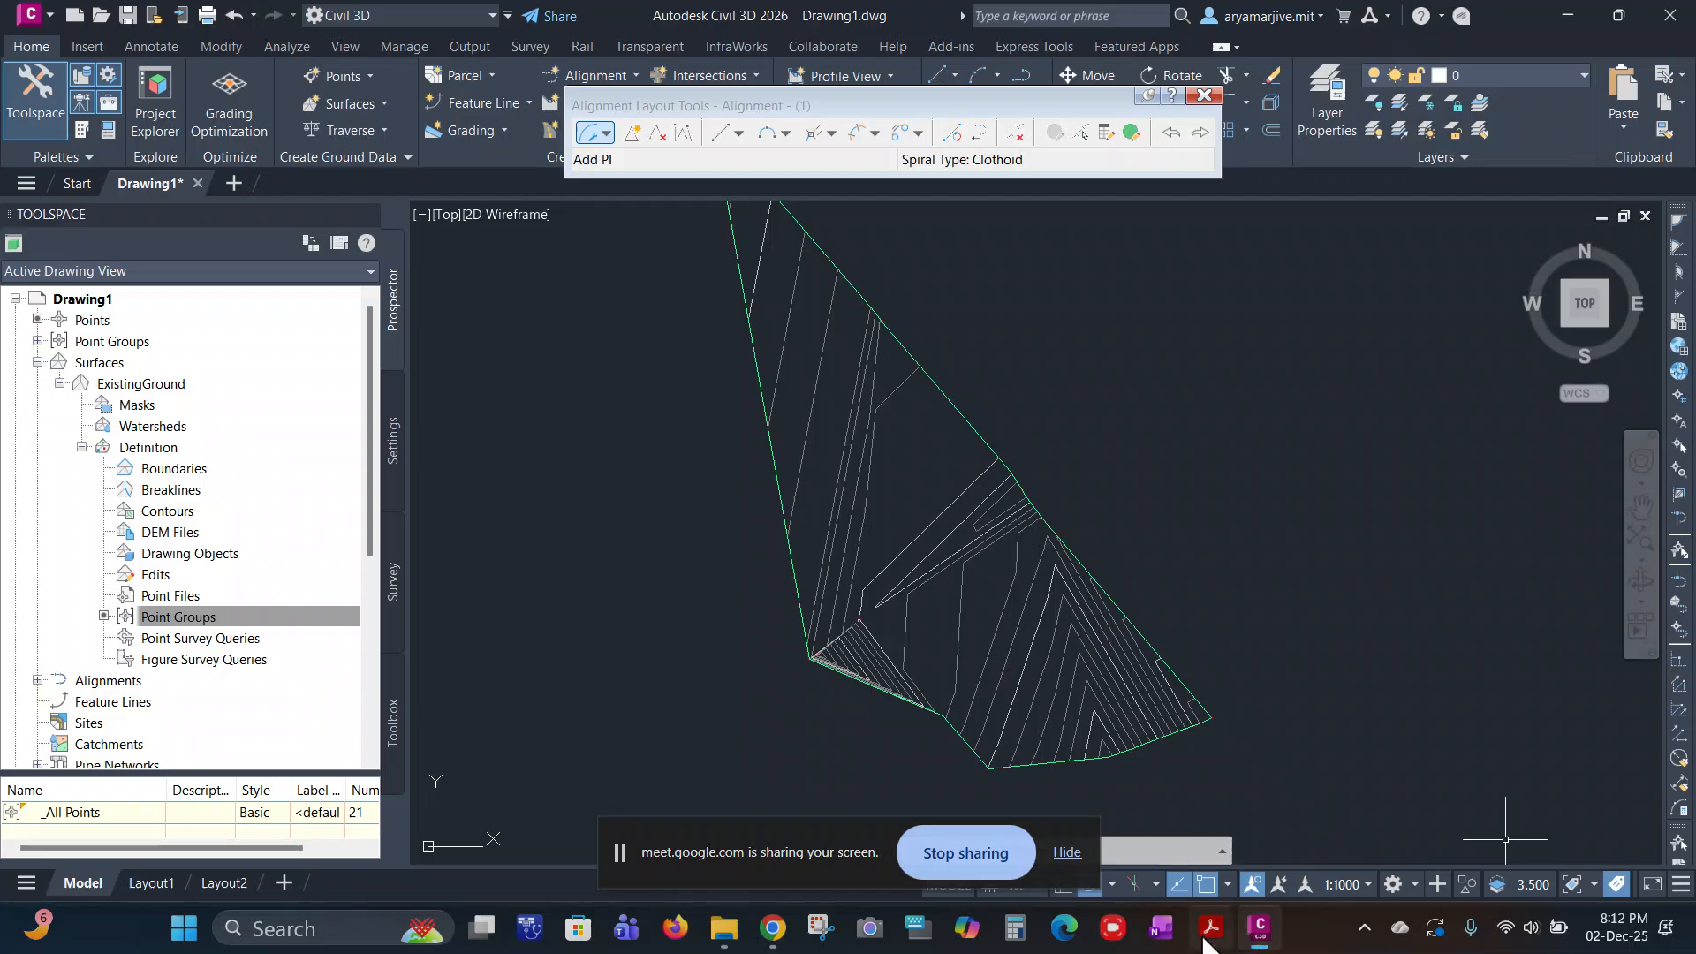
Step: Open Unit 2 Geometric Design of Highways.pptx from the ProofChecking folder and show slide 29 on geometric design
click(714, 840)
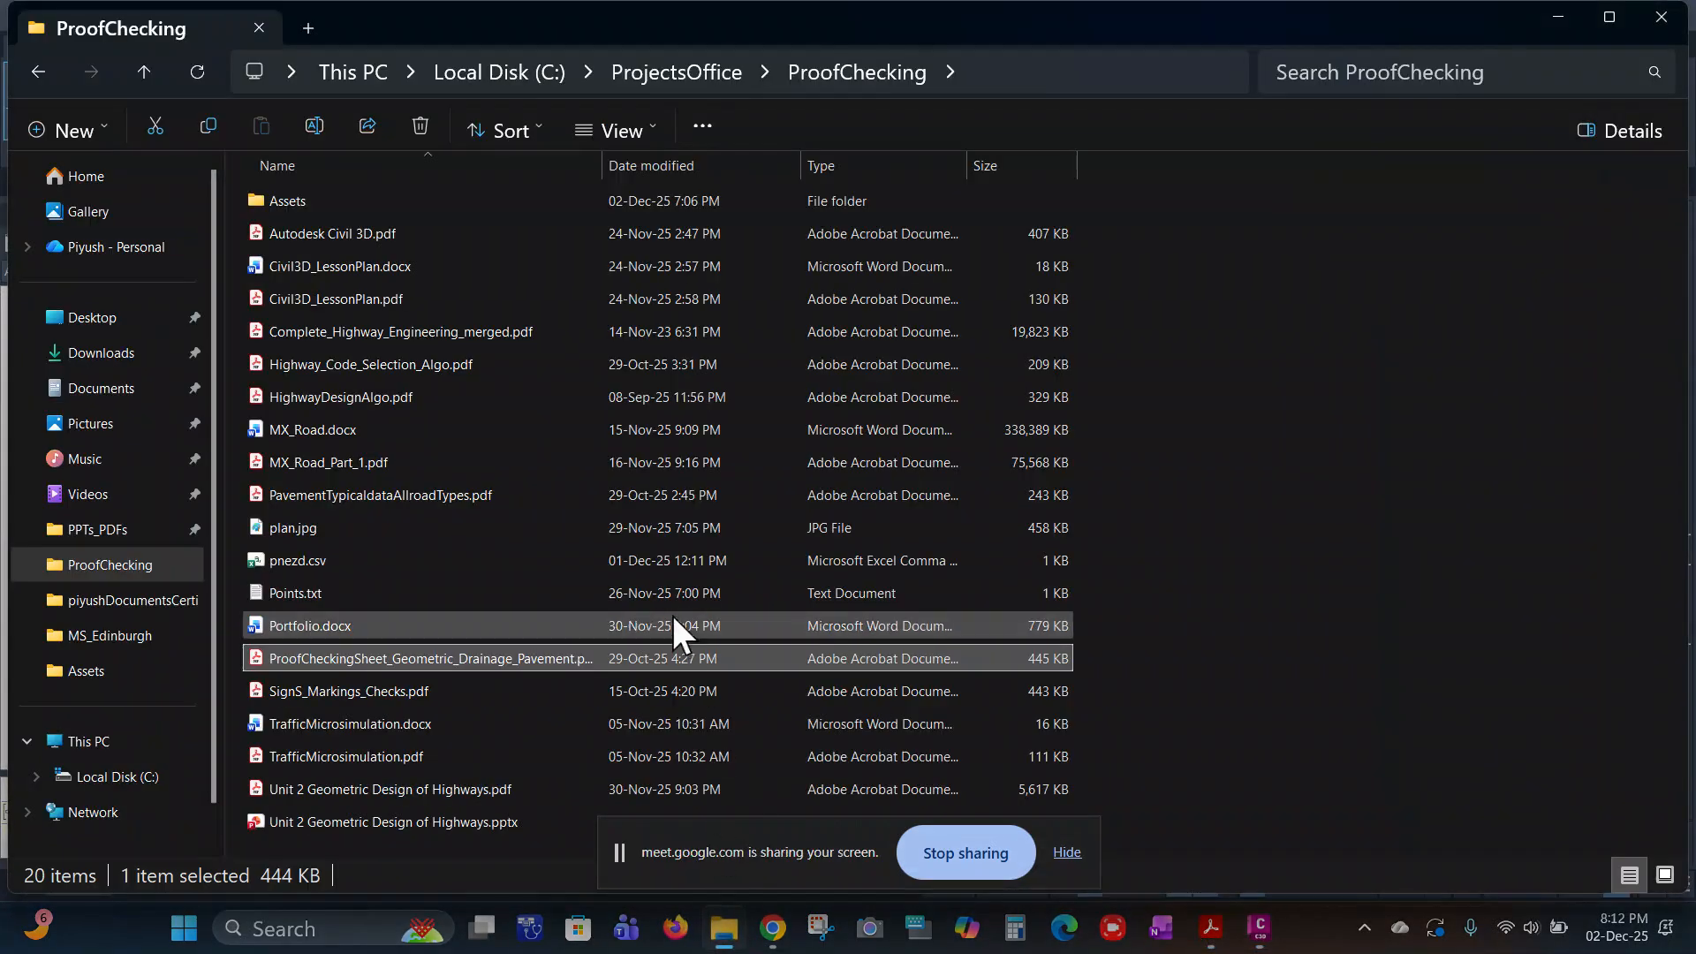
double_click(364, 820)
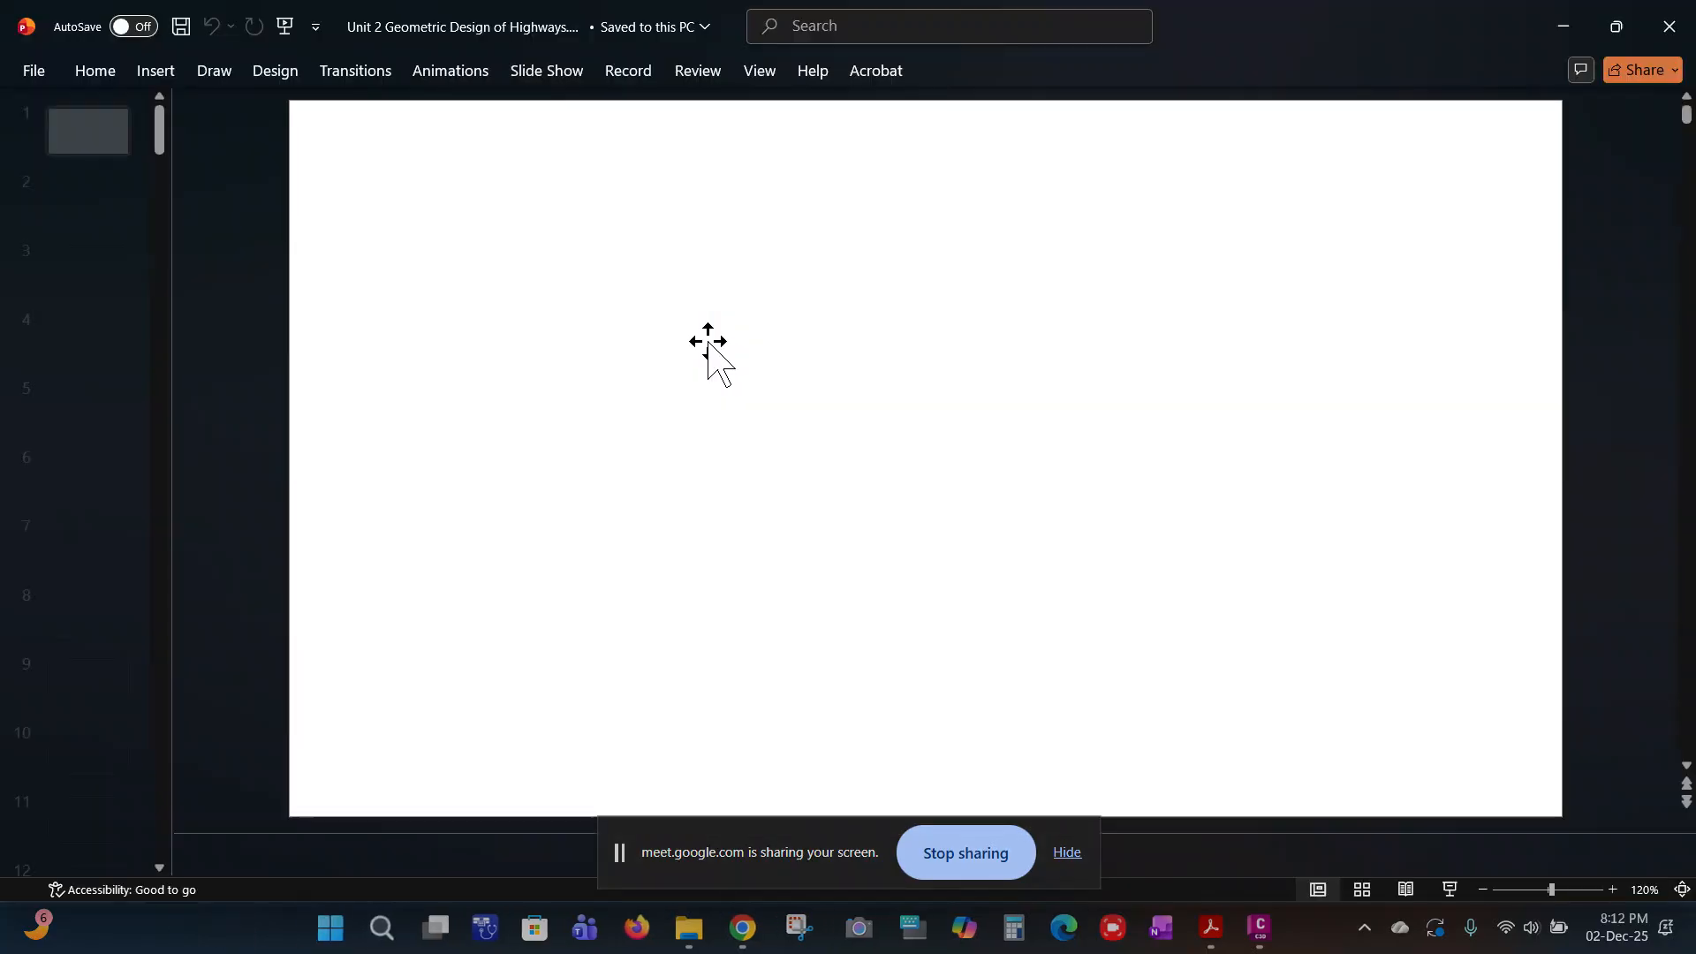
scroll(106, 469, down, 4)
scroll(81, 495, down, 15)
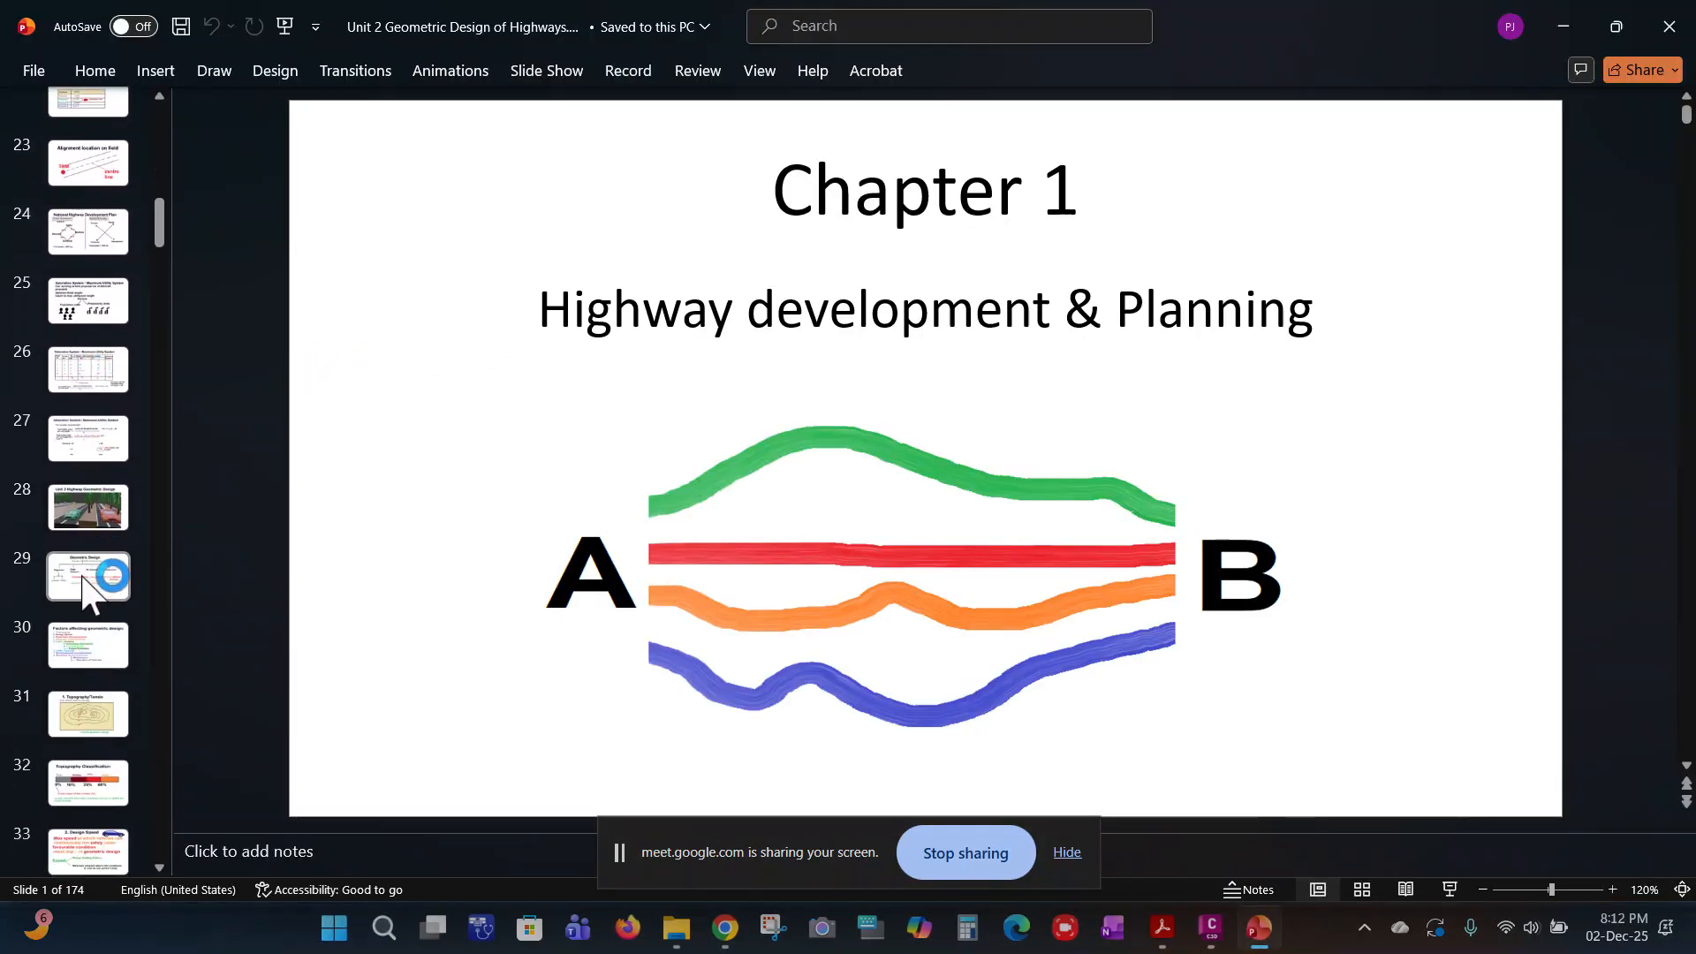
click(81, 573)
Step: Look through the following slides on cross-section elements as far as the camber slides
scroll(82, 583, down, 10)
scroll(82, 583, down, 12)
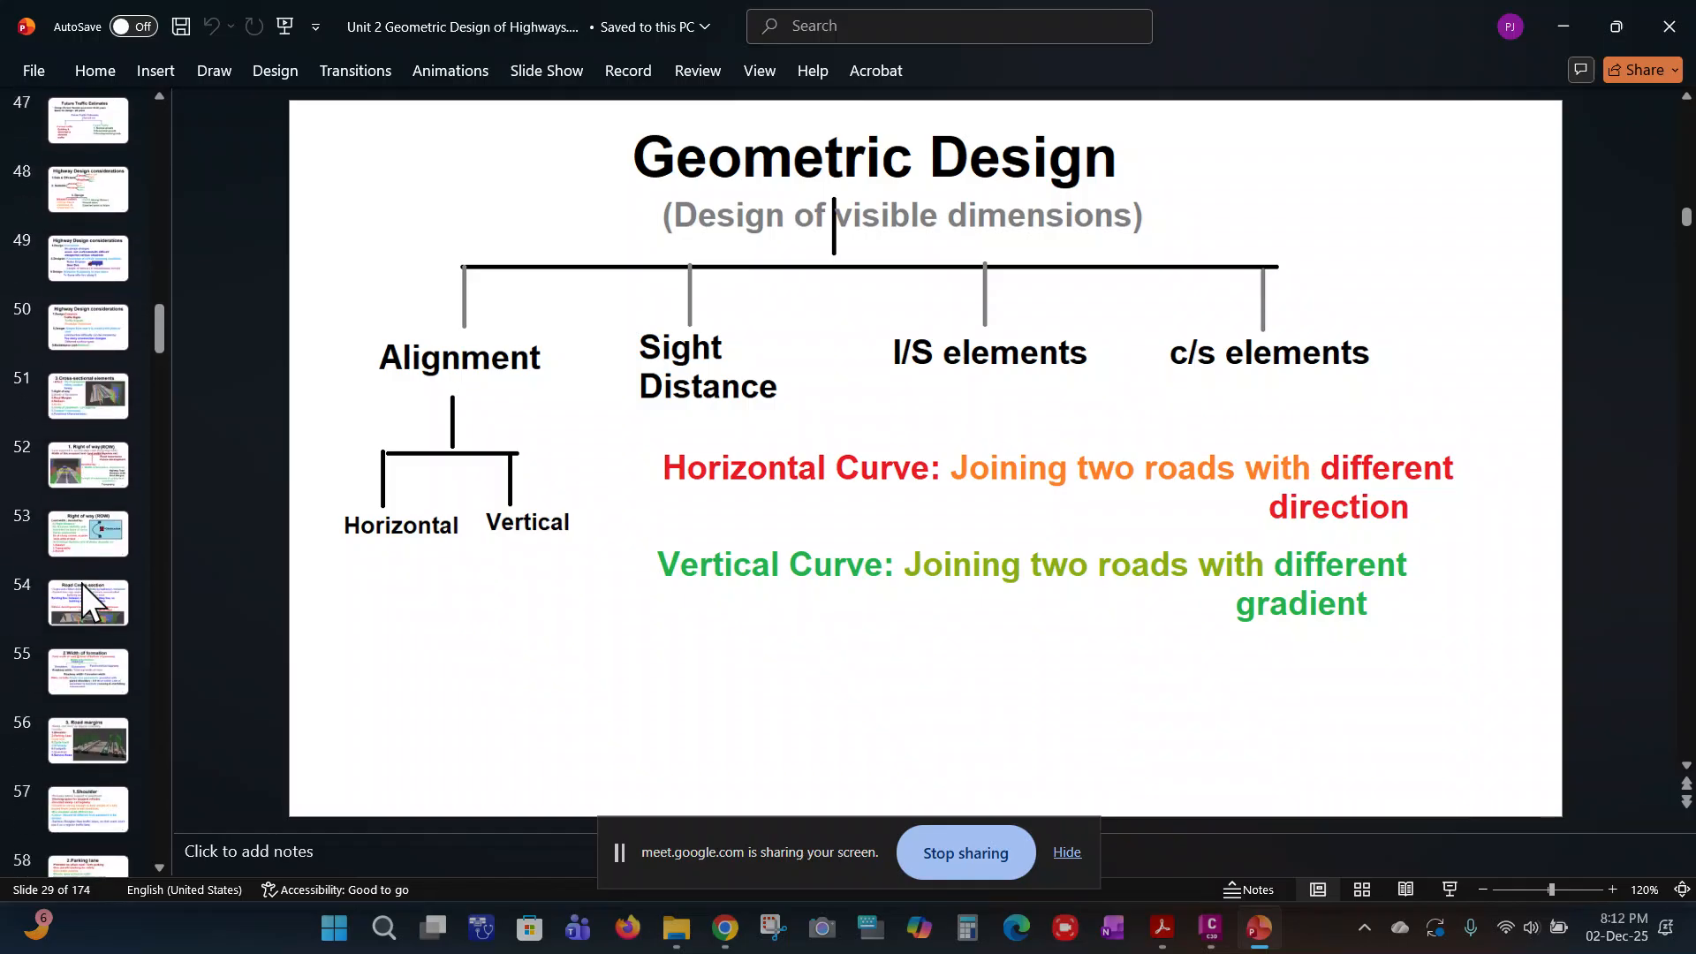
scroll(72, 544, down, 4)
scroll(93, 557, down, 4)
scroll(110, 670, down, 6)
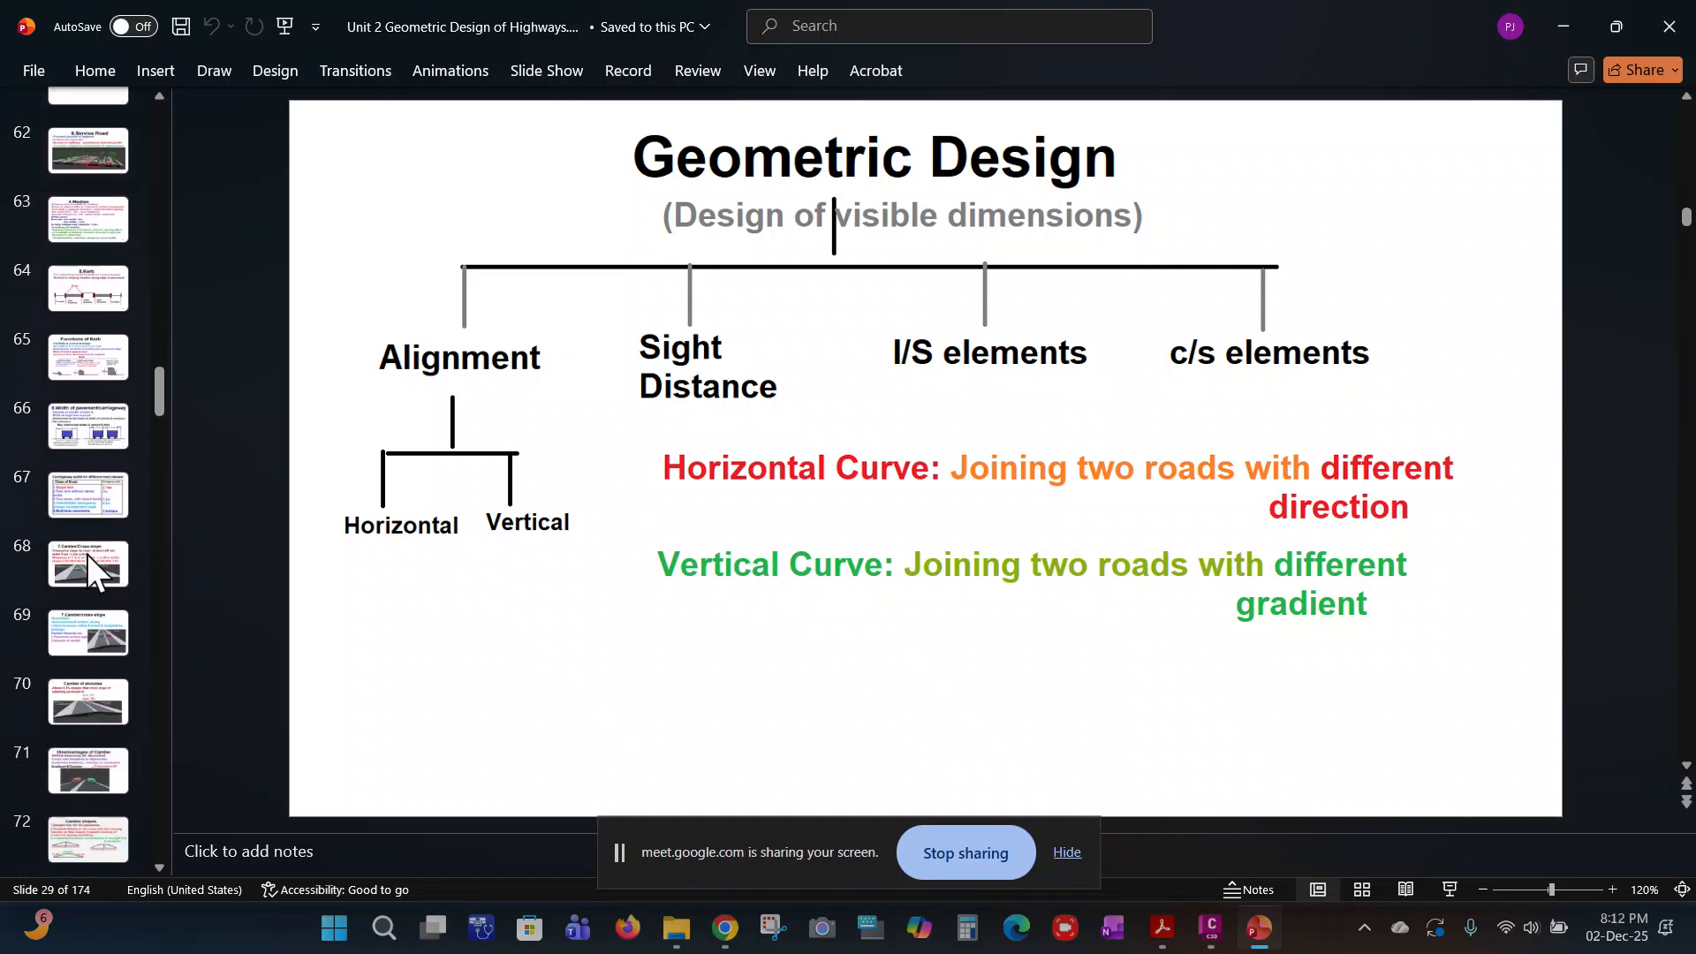
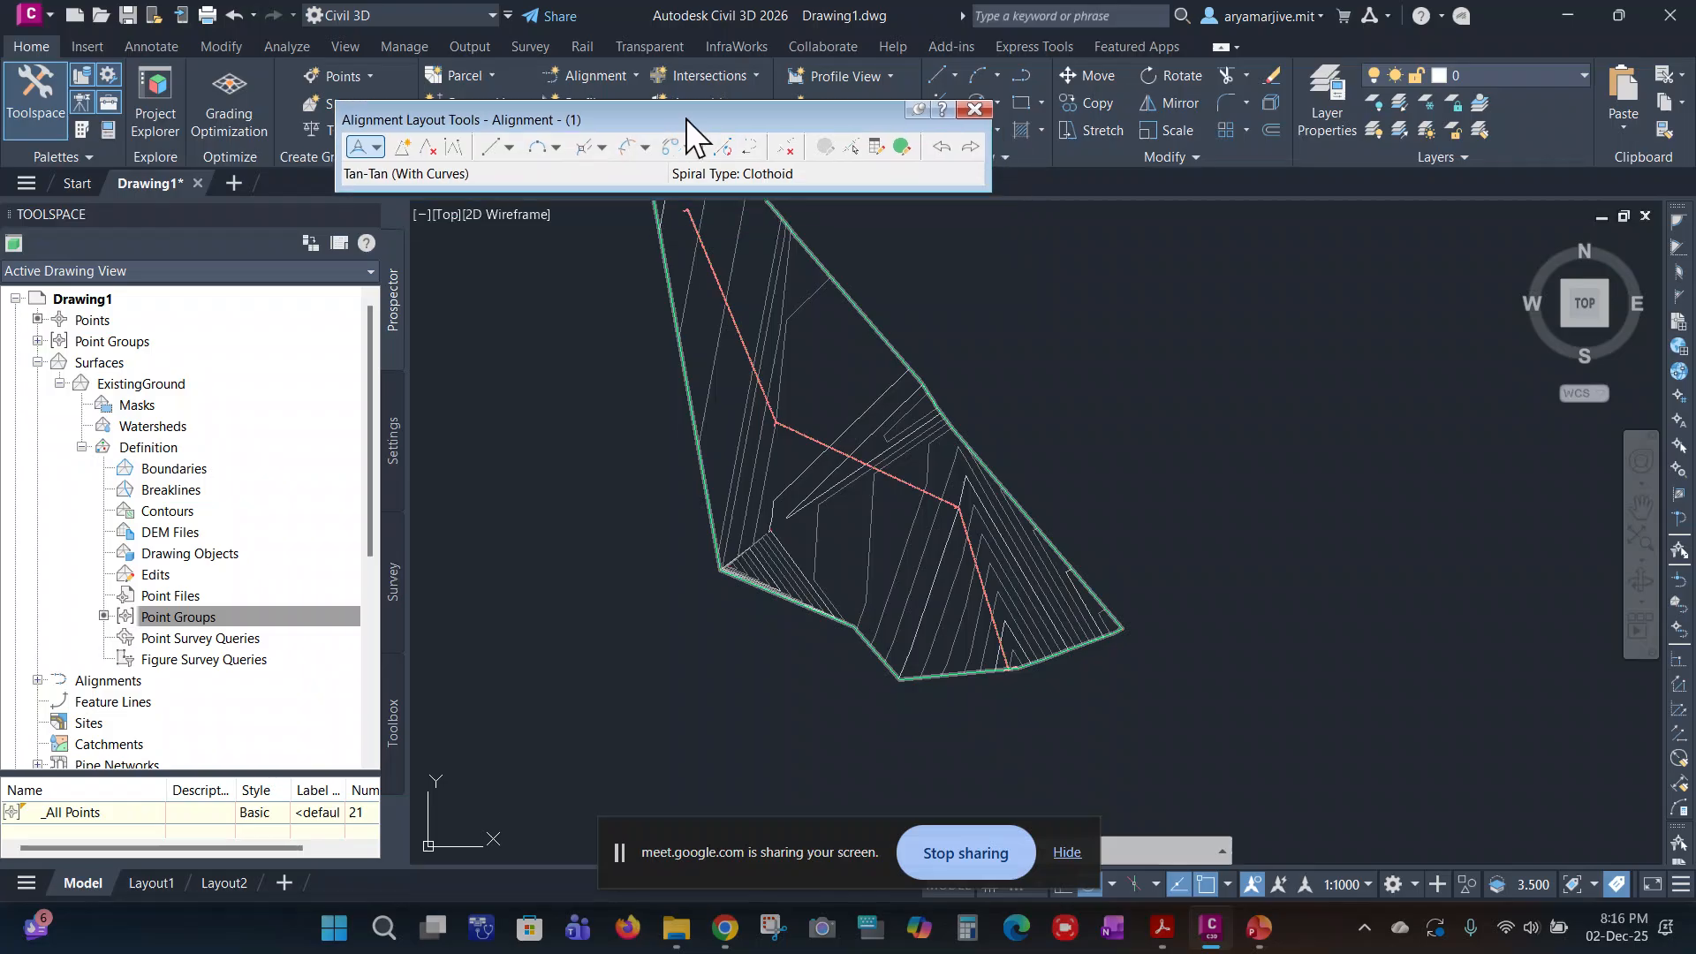
Step: Close the alignment layout tools and create a surface profile of ExistingGround along Alignment - (1) for drawing in a profile view
click(974, 115)
middle_drag(1092, 256, 860, 345)
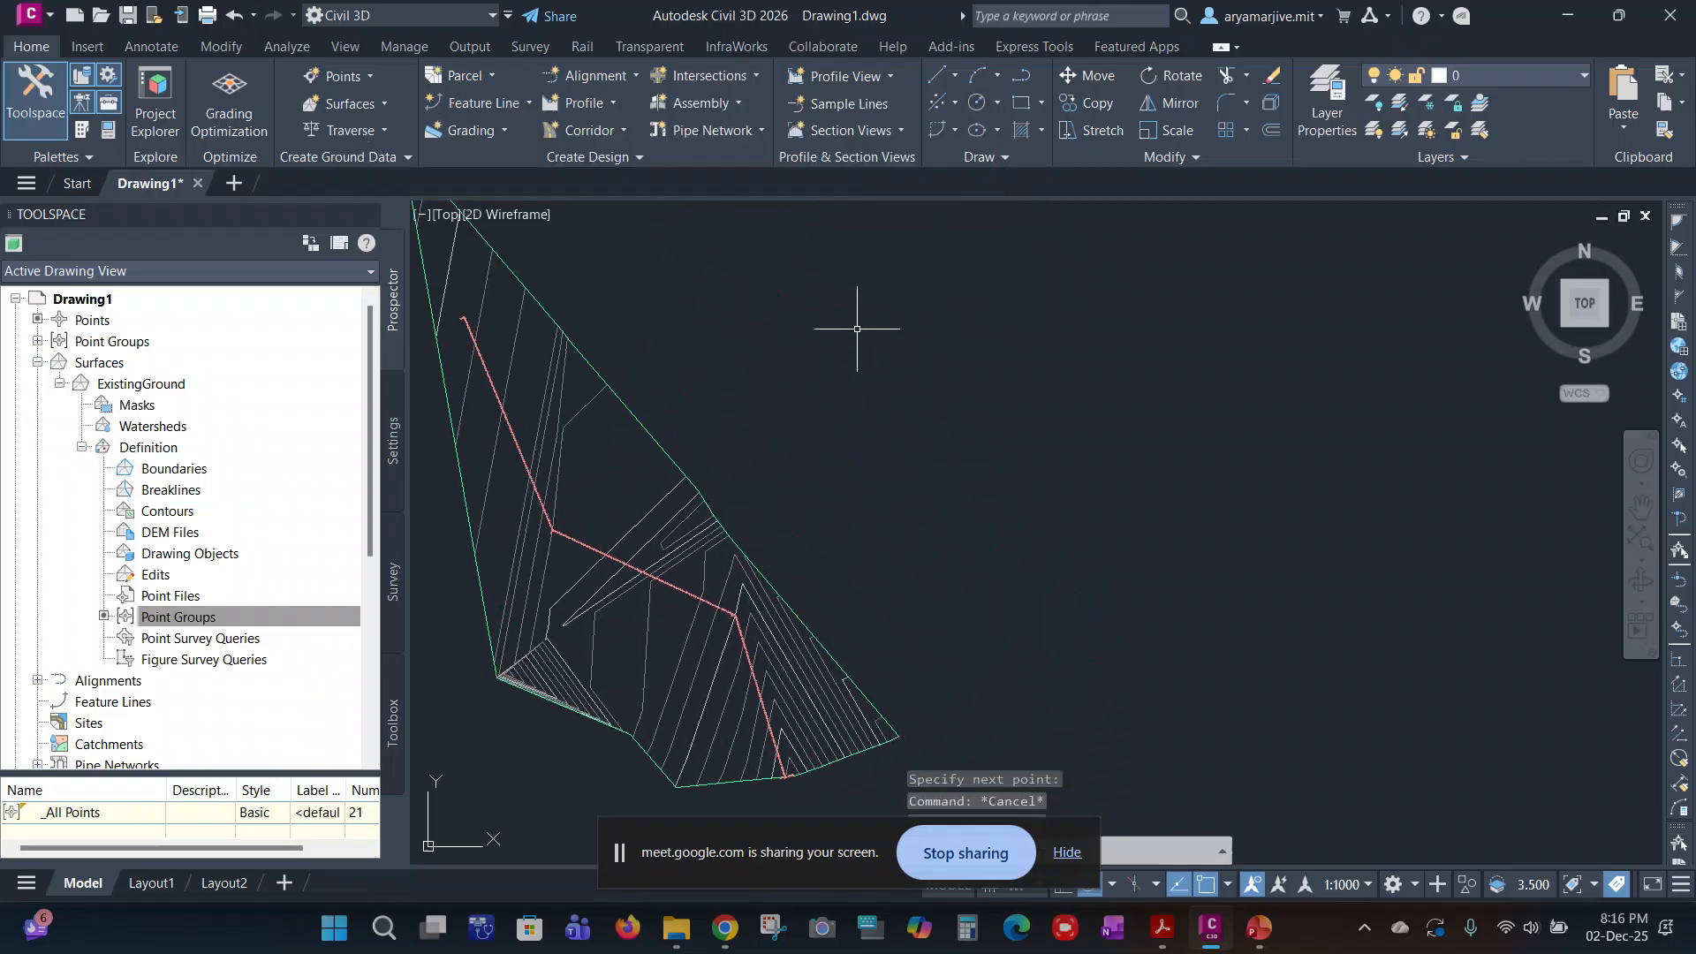
click(601, 103)
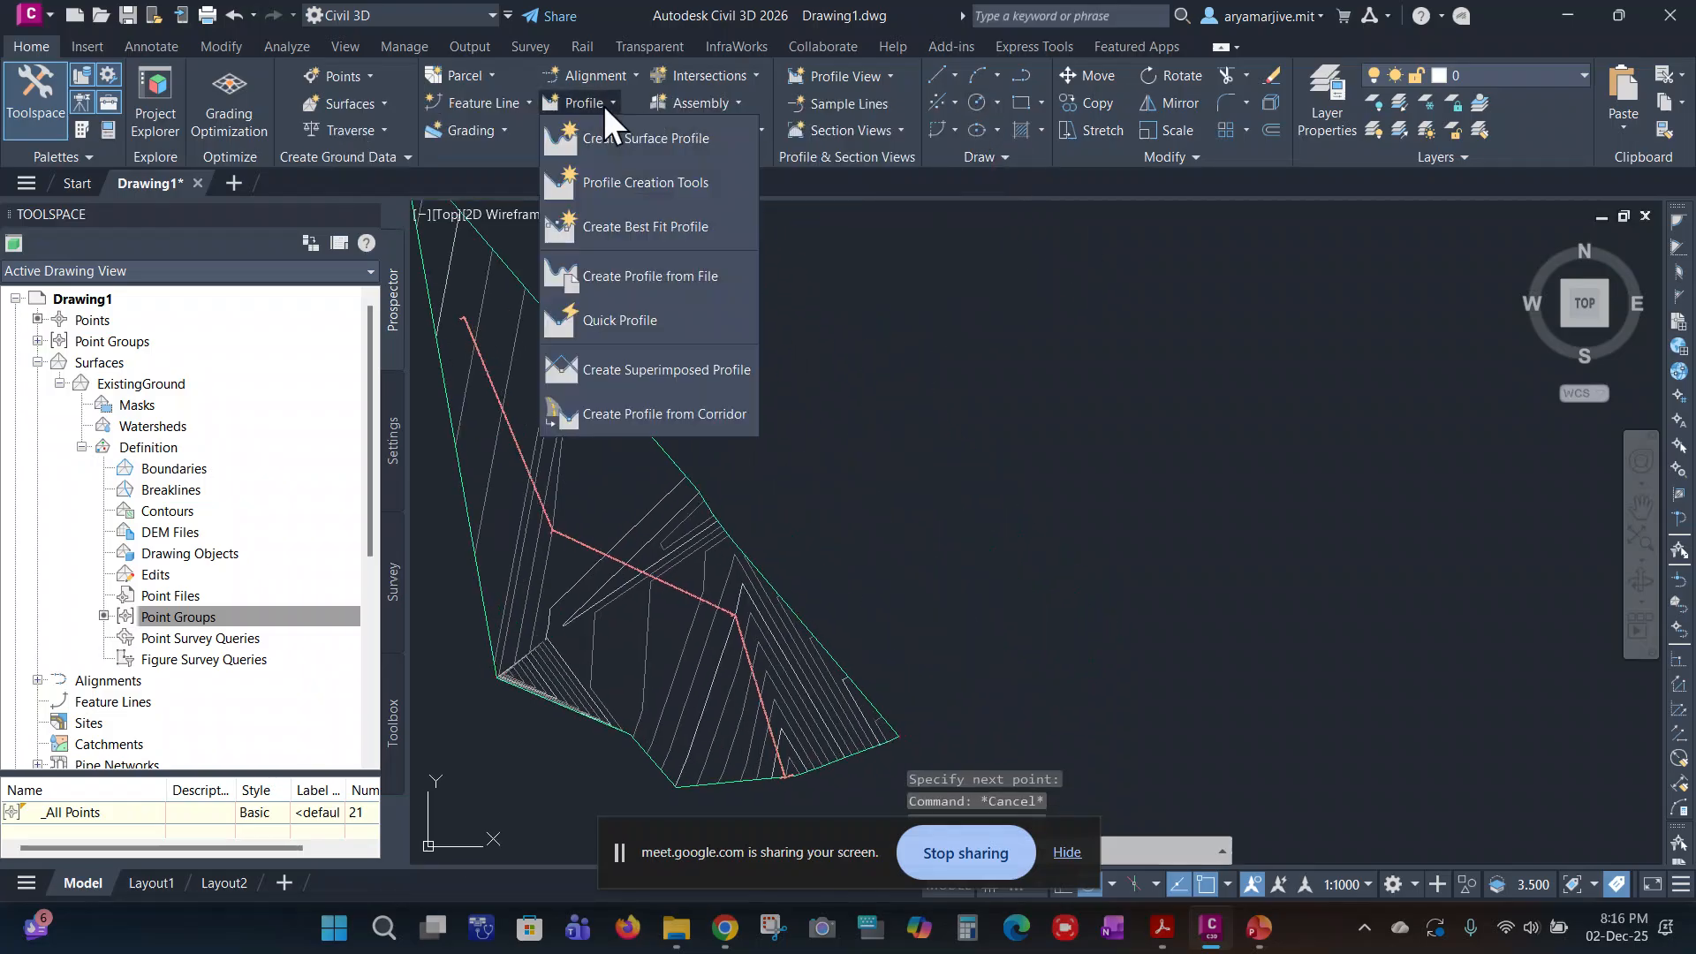
click(649, 145)
drag(843, 189, 890, 132)
click(1207, 336)
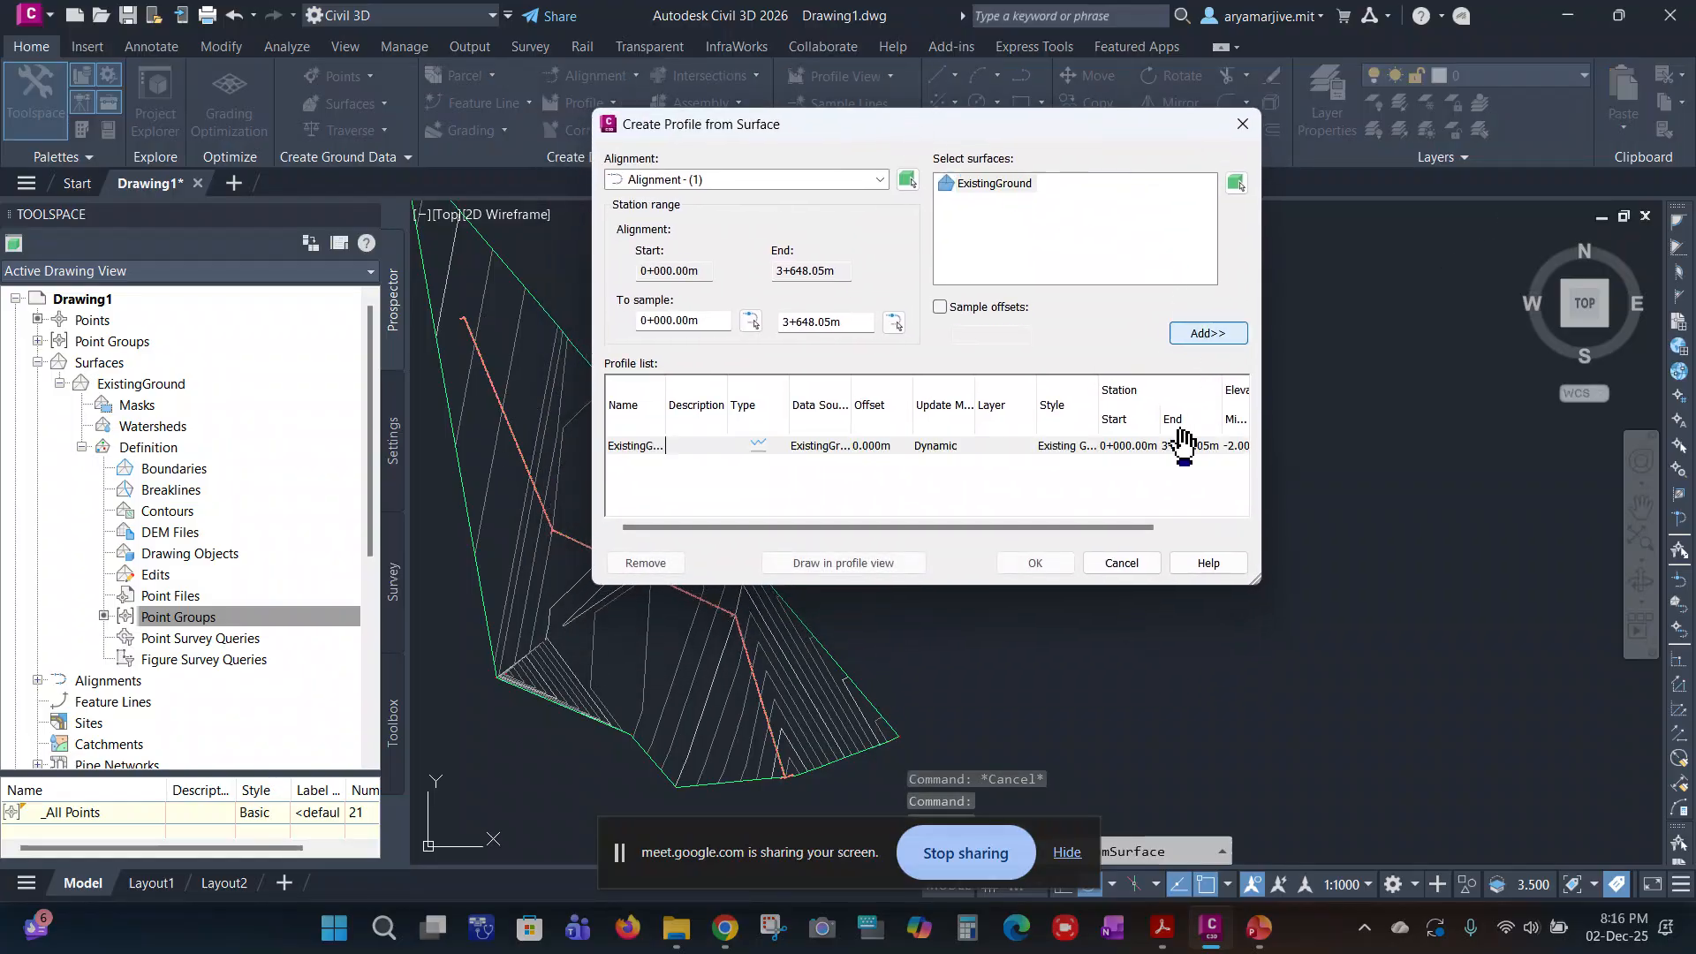
click(857, 564)
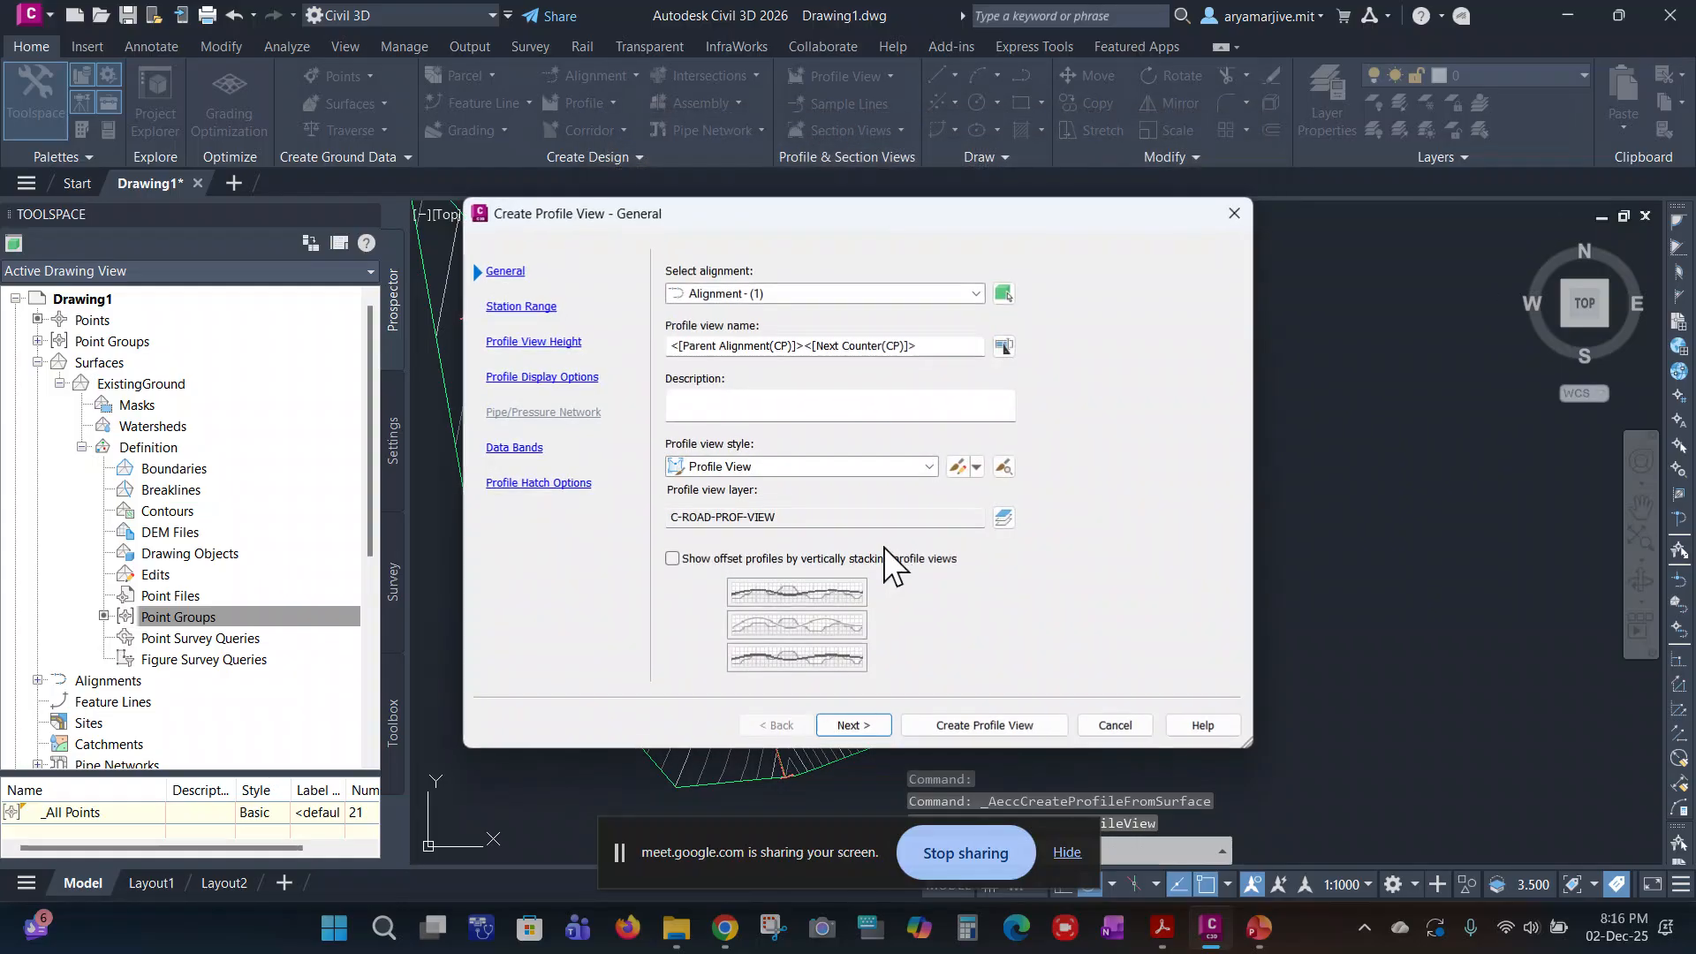
Step: Create the profile view with the Profile View style and EG-FG Elevations and Stations band set, placing it beside the surface
click(877, 726)
click(876, 726)
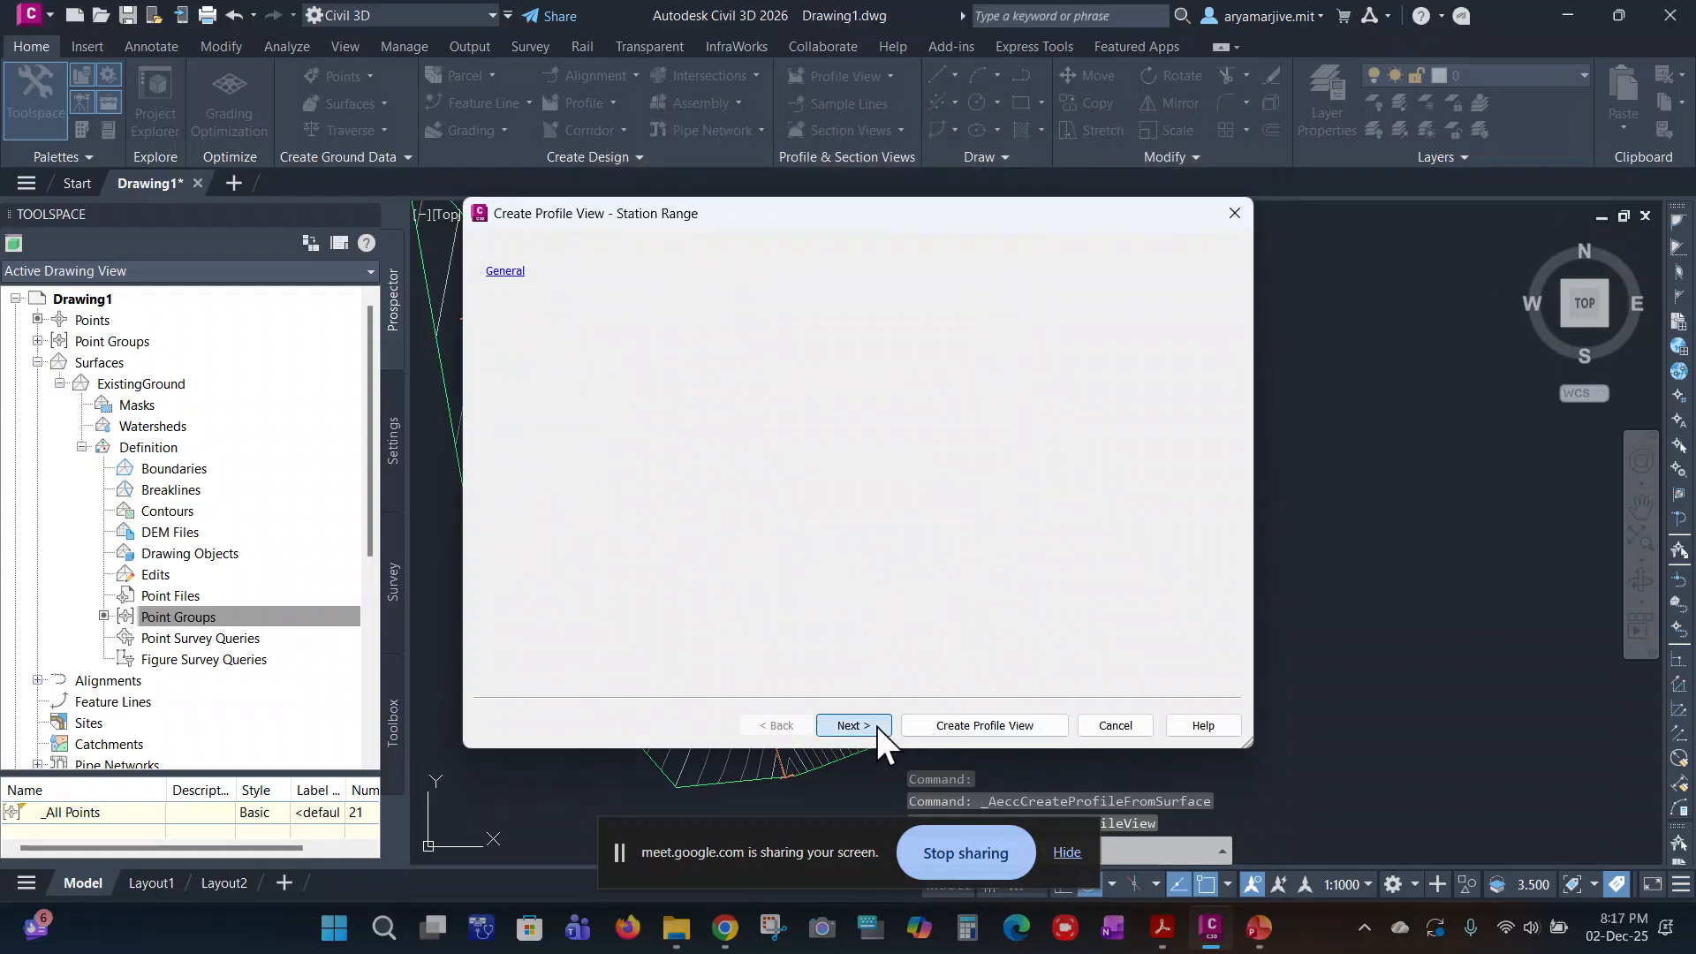
click(876, 726)
click(876, 727)
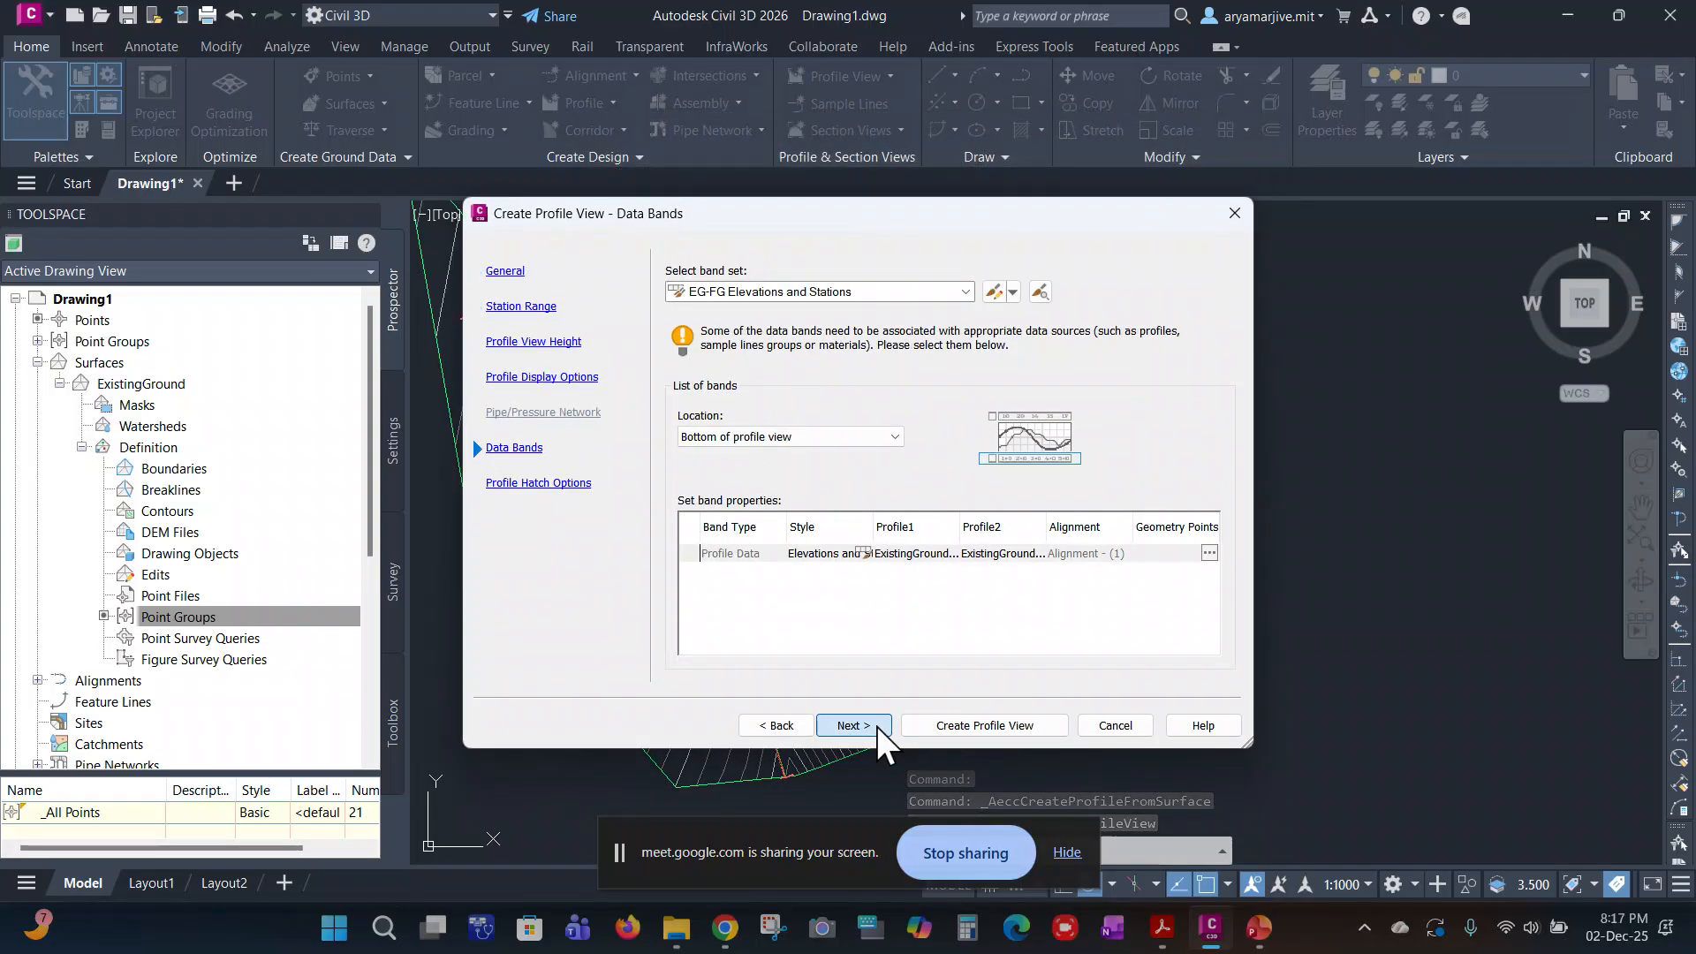
click(876, 727)
click(947, 724)
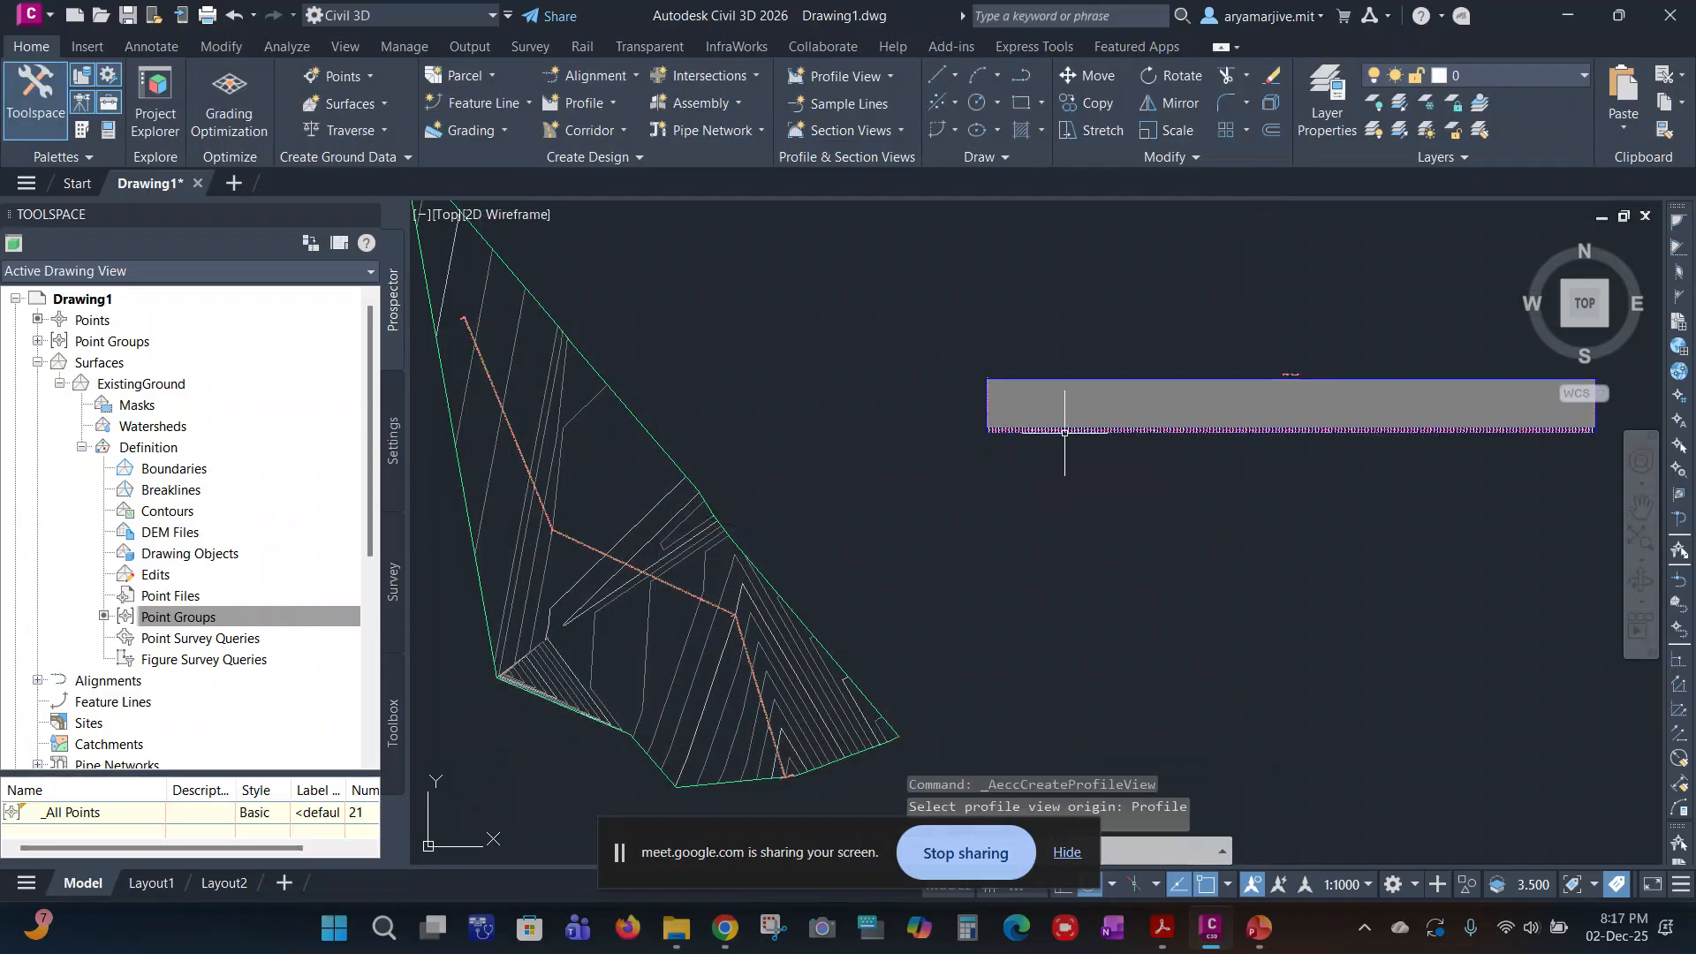
Step: Examine the existing ground line and the elevation and station bands in the profile view
scroll(1065, 433, up, 4)
click(875, 506)
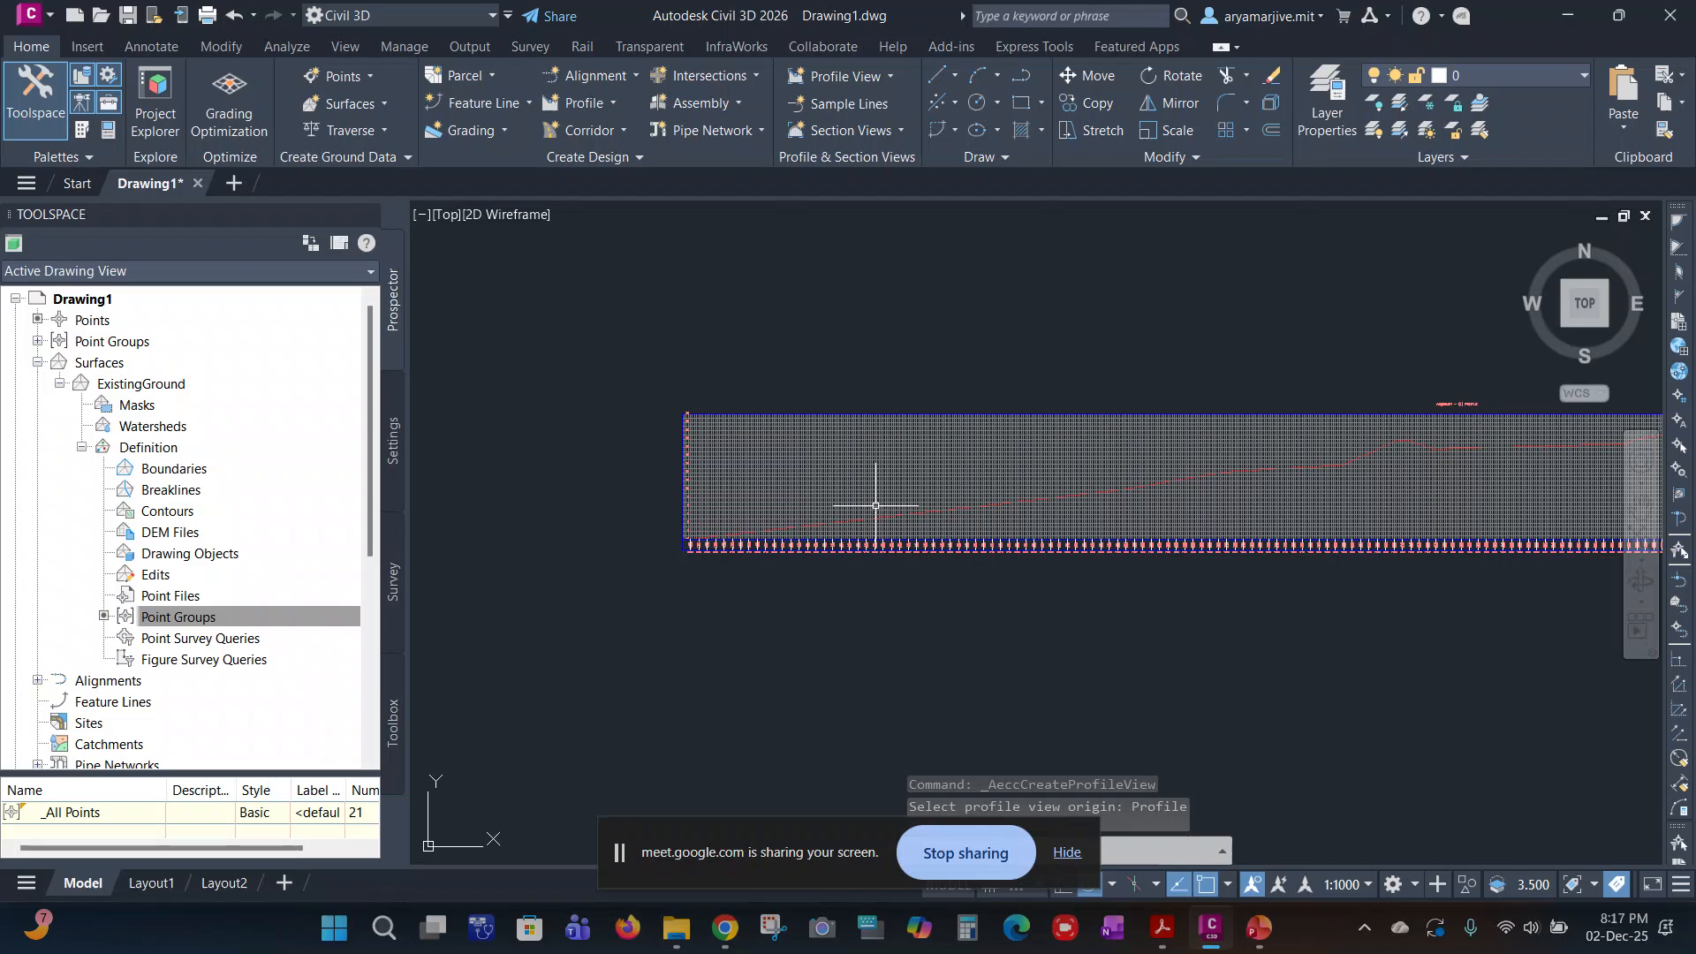
scroll(837, 536, up, 4)
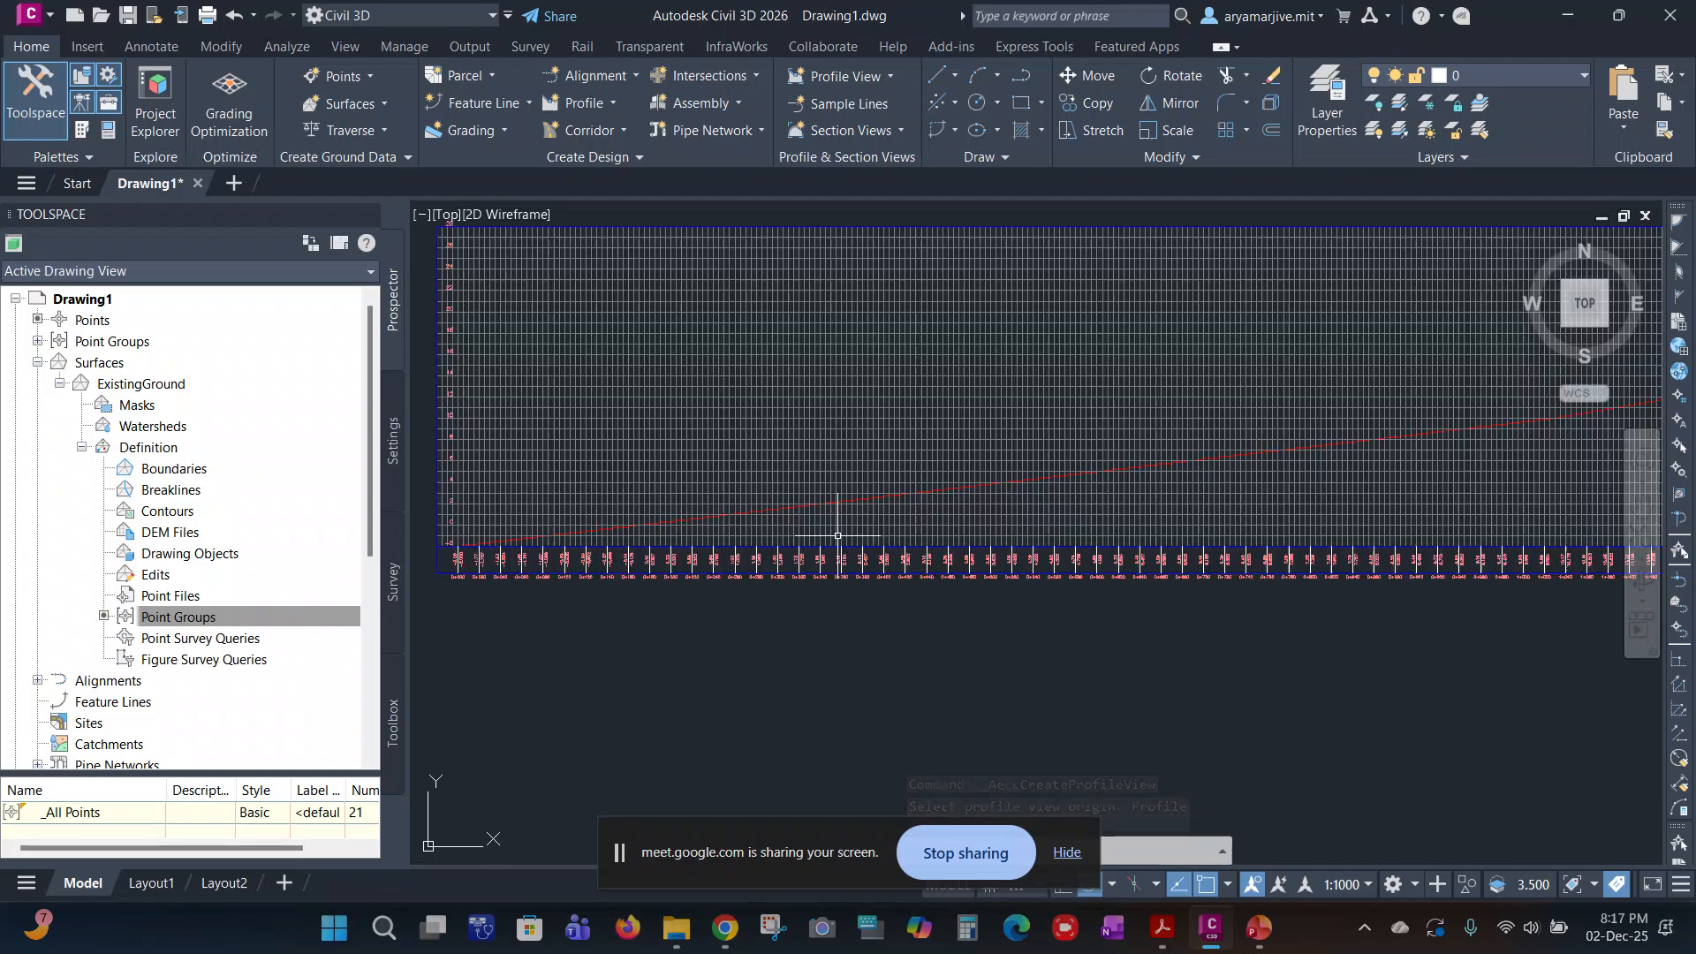
scroll(707, 521, up, 3)
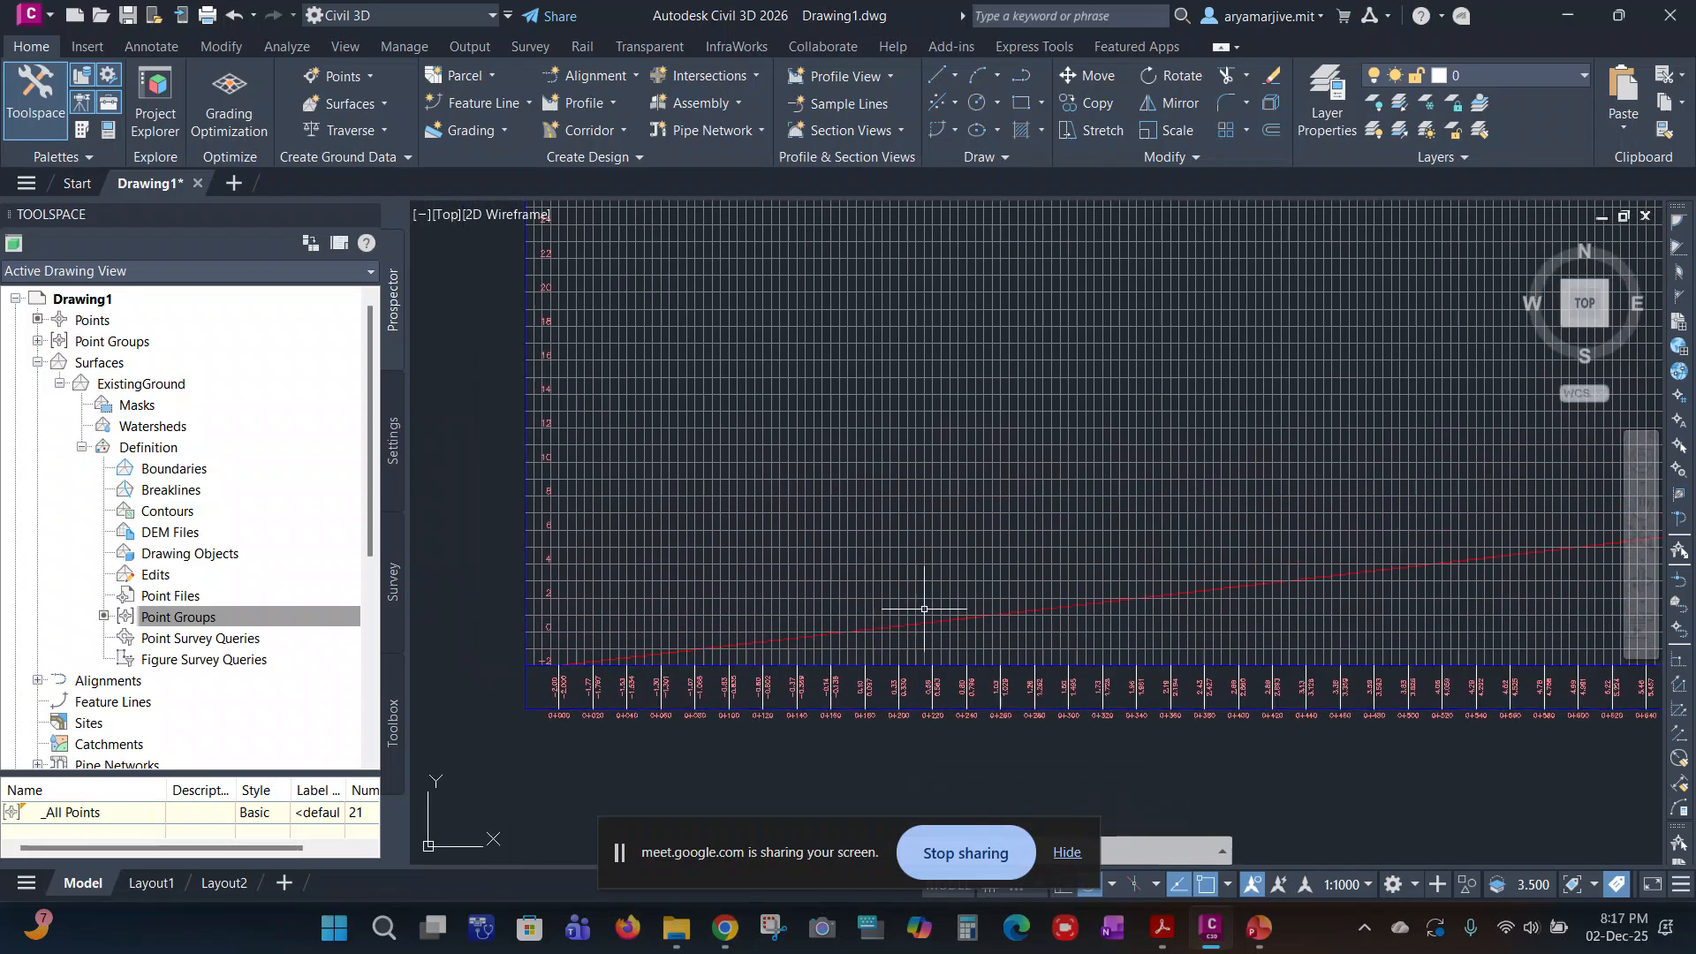
scroll(924, 610, down, 4)
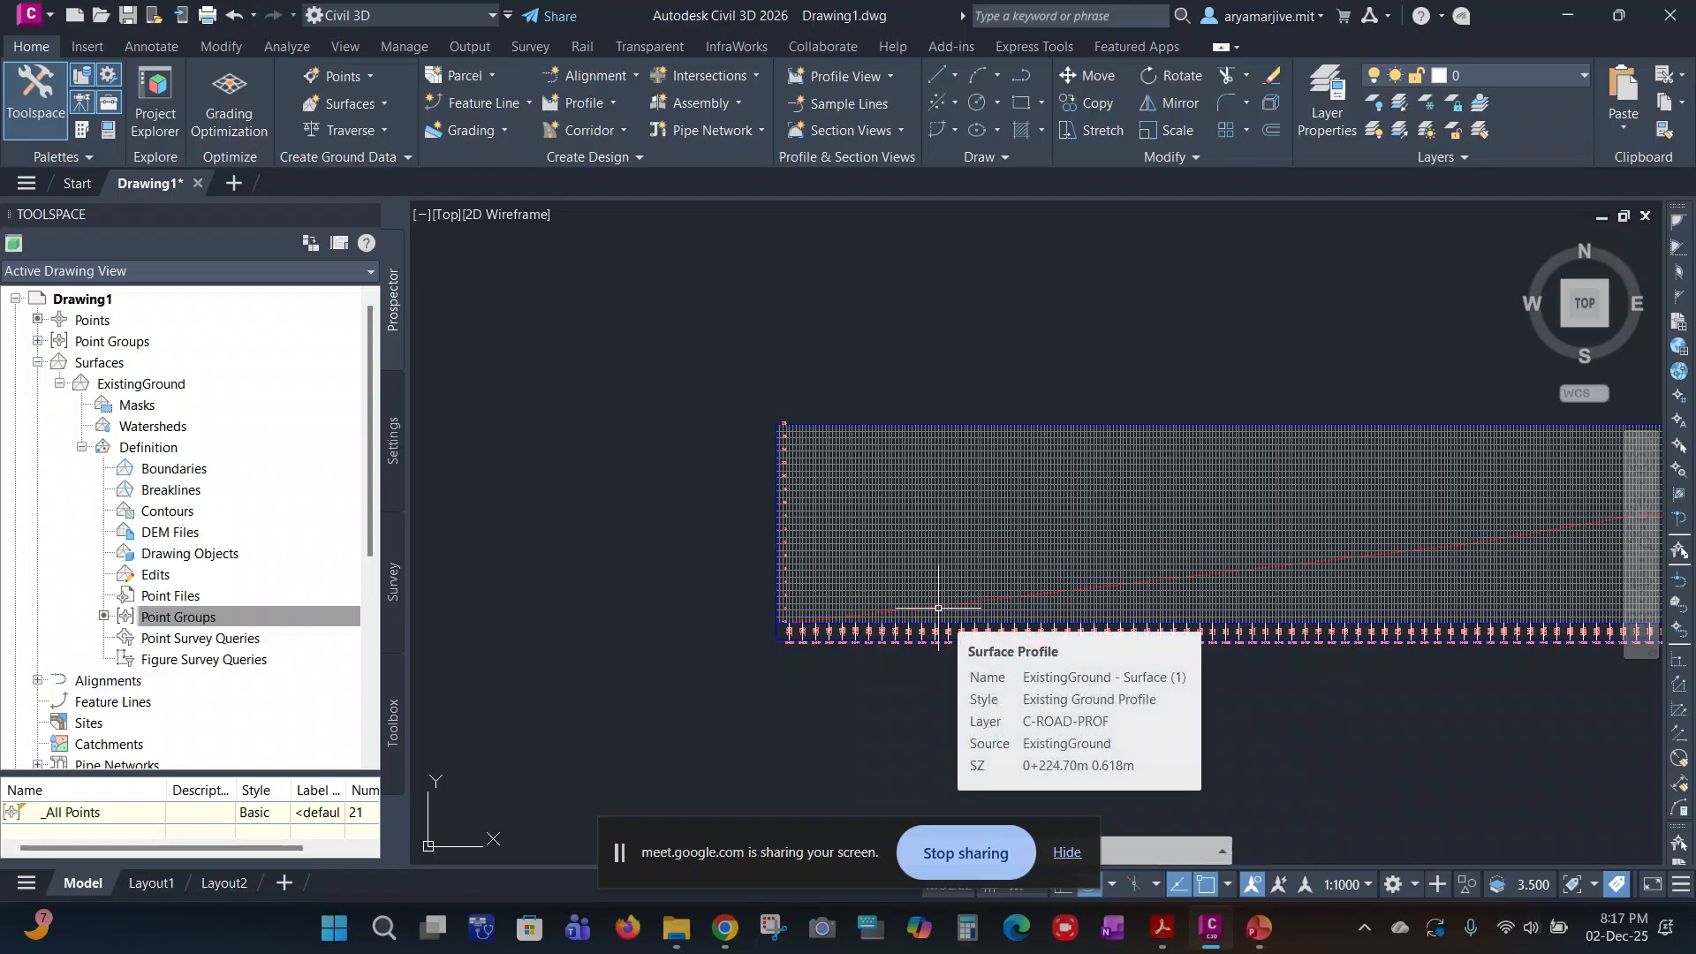
Step: Examine the profile view alongside the alignment on the ExistingGround surface
scroll(1098, 606, down, 5)
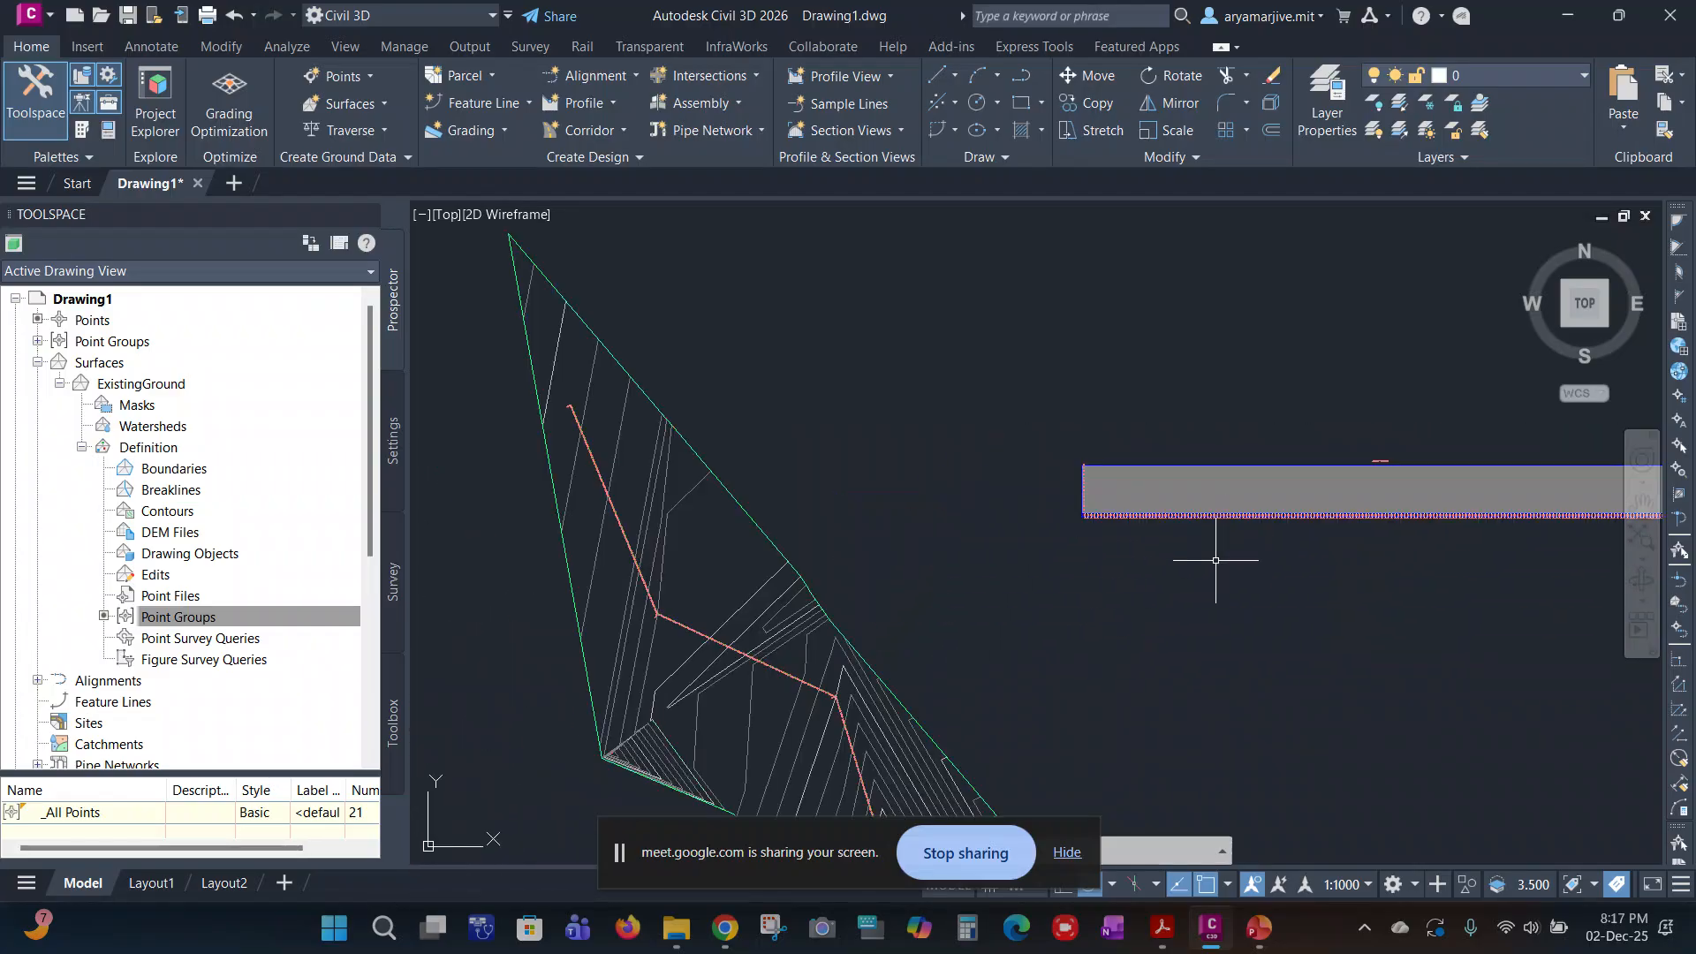
scroll(1105, 562, down, 2)
mouse_move(1221, 559)
middle_down()
mouse_move(1128, 587)
mouse_move(1227, 610)
middle_up()
scroll(1246, 576, up, 4)
mouse_move(957, 599)
middle_down()
mouse_move(1165, 501)
mouse_move(1173, 480)
middle_up()
scroll(1071, 527, down, 5)
middle_drag(1064, 554, 1135, 483)
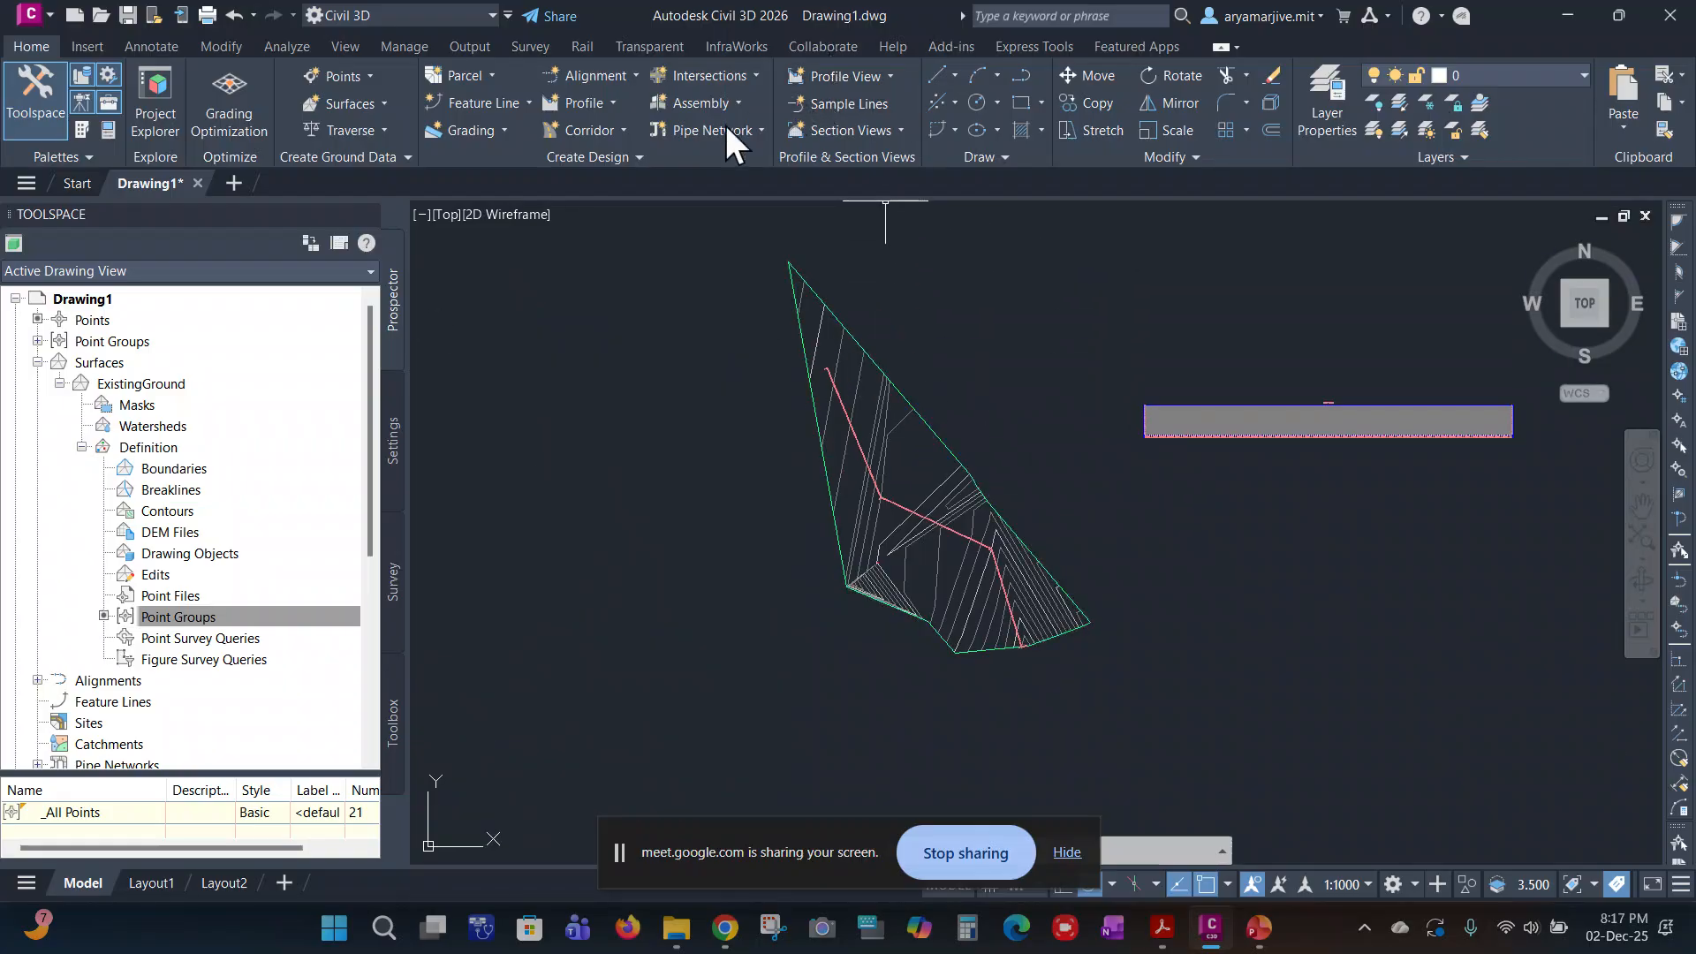
click(599, 134)
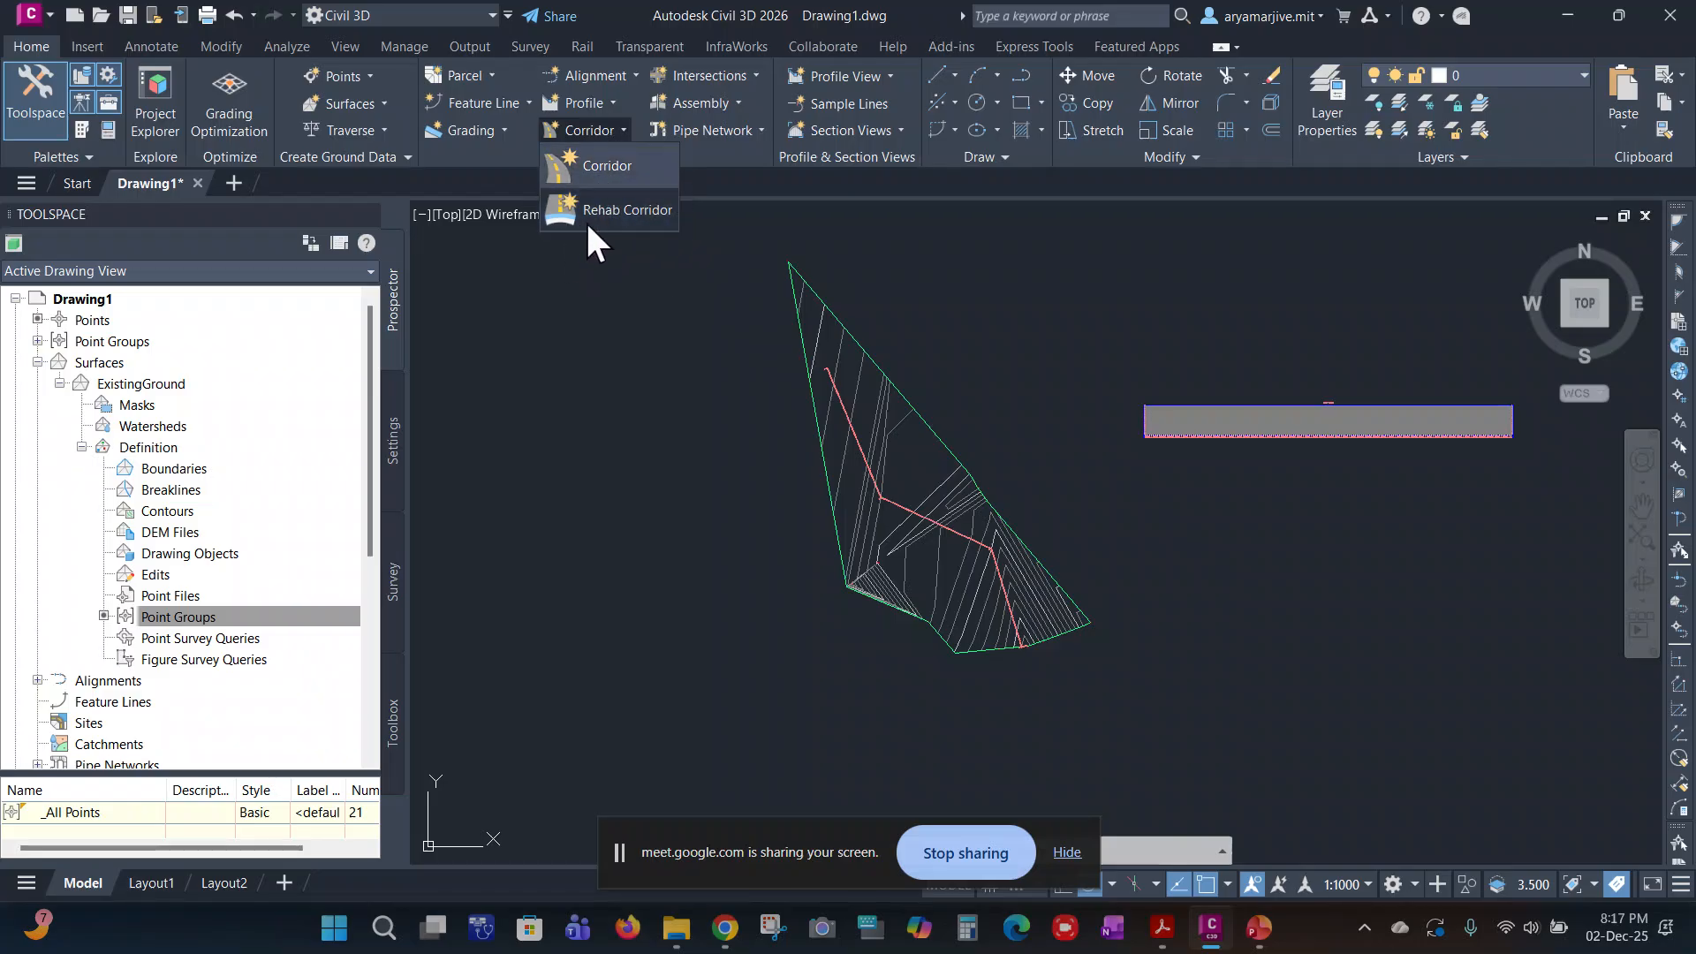
click(625, 132)
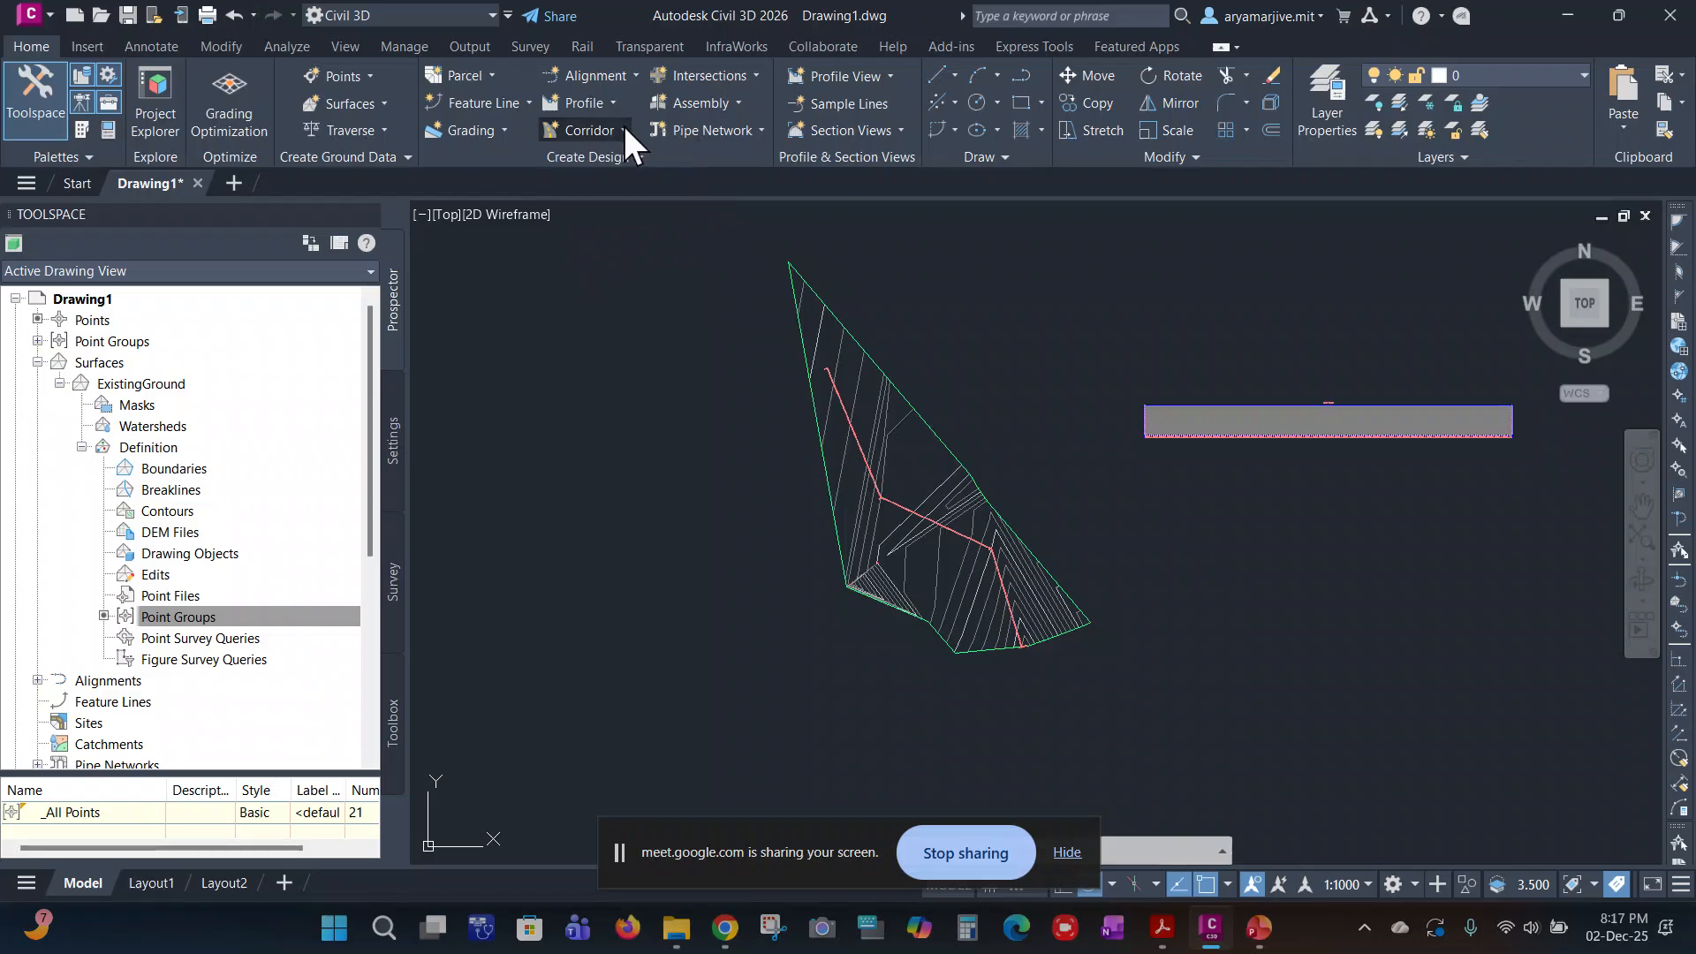
mouse_move(929, 463)
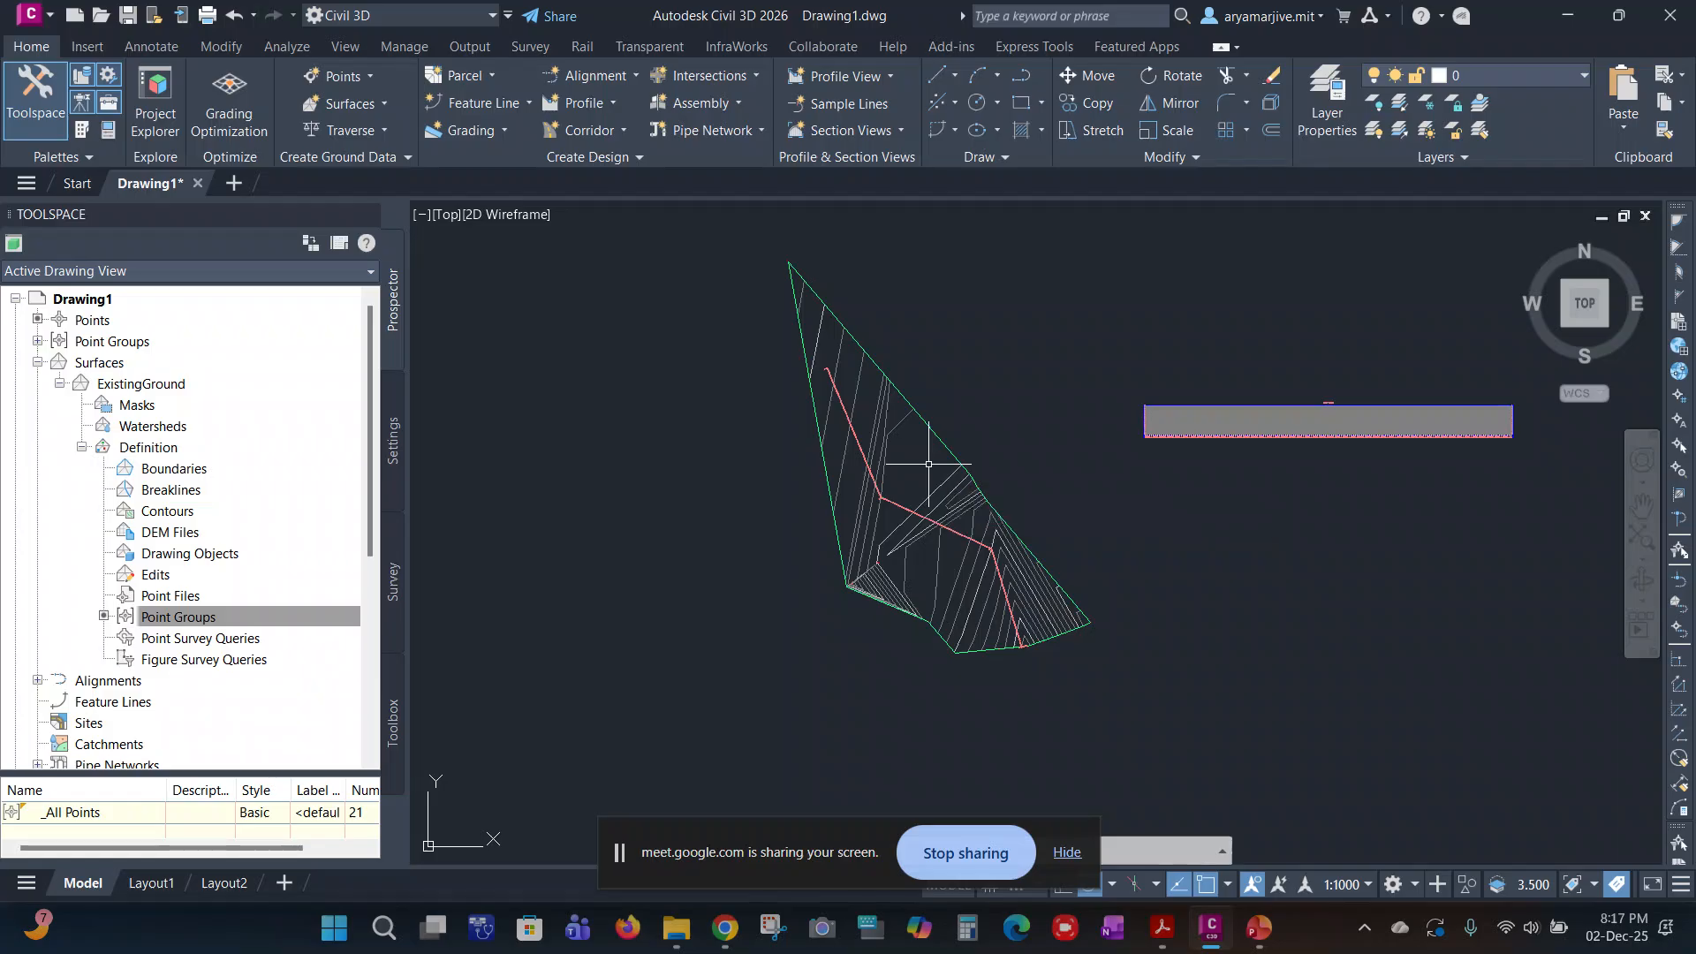
Step: Start creating a new layout profile from the Alignment - (1) profile view
mouse_move(1160, 476)
middle_down()
mouse_move(1098, 428)
mouse_move(826, 502)
mouse_move(962, 571)
mouse_move(854, 579)
middle_up()
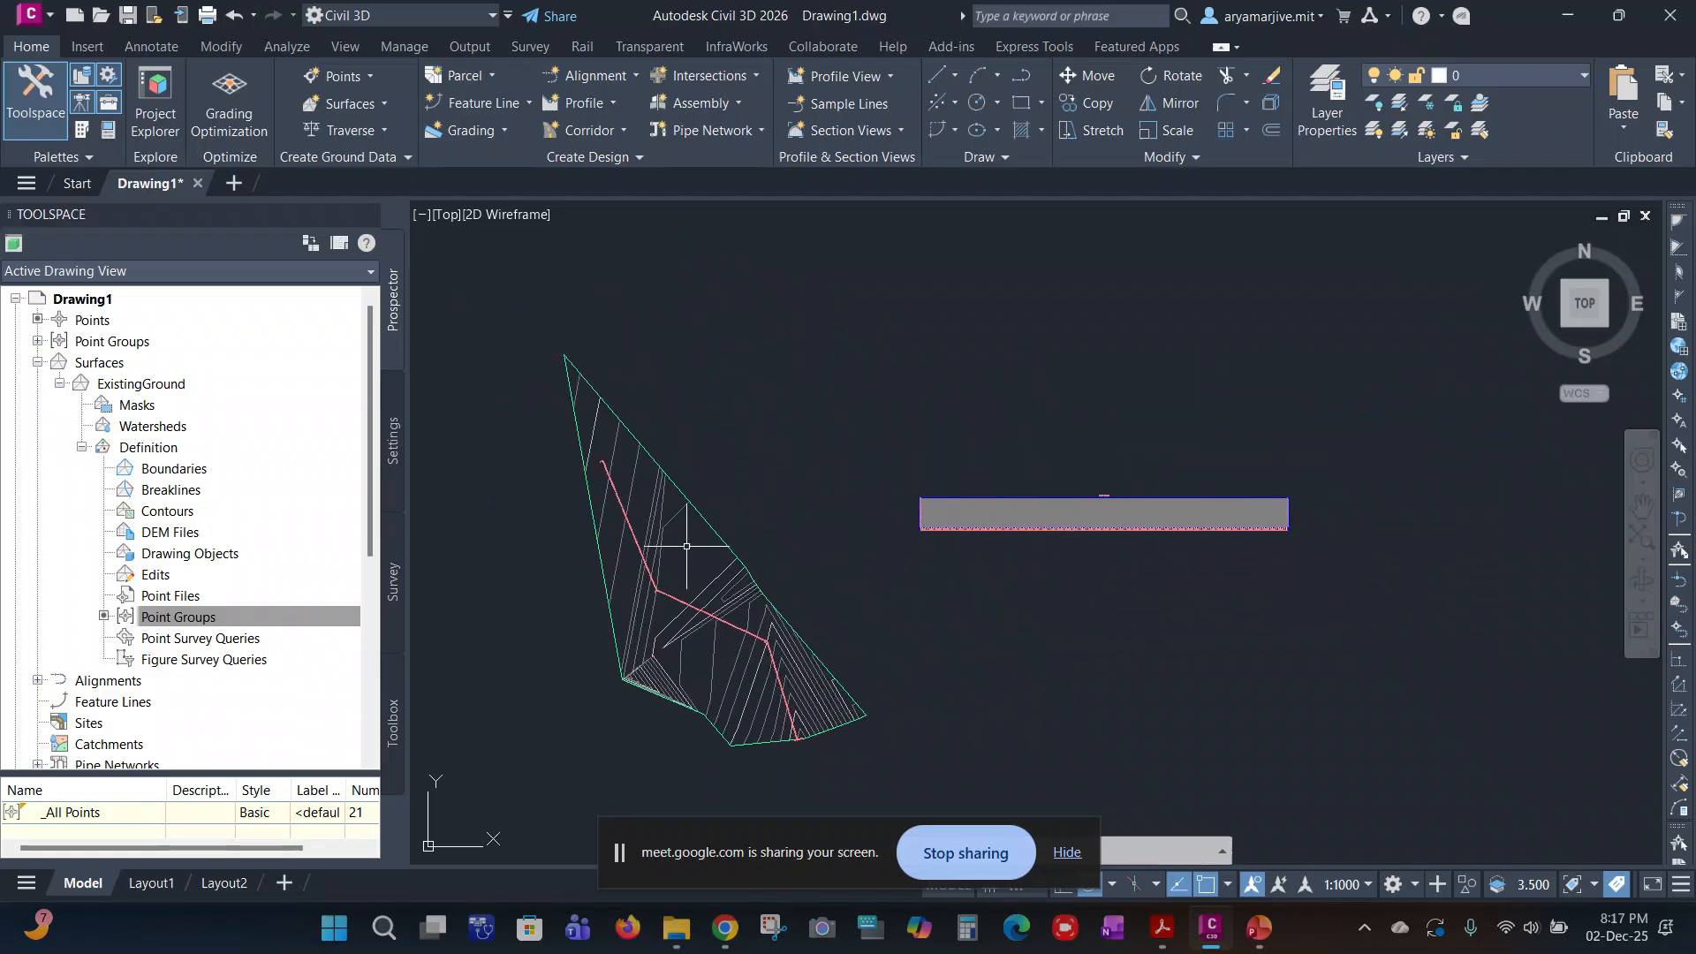
scroll(985, 492, up, 8)
mouse_move(899, 483)
middle_down()
mouse_move(972, 199)
mouse_move(738, 366)
mouse_move(732, 449)
middle_up()
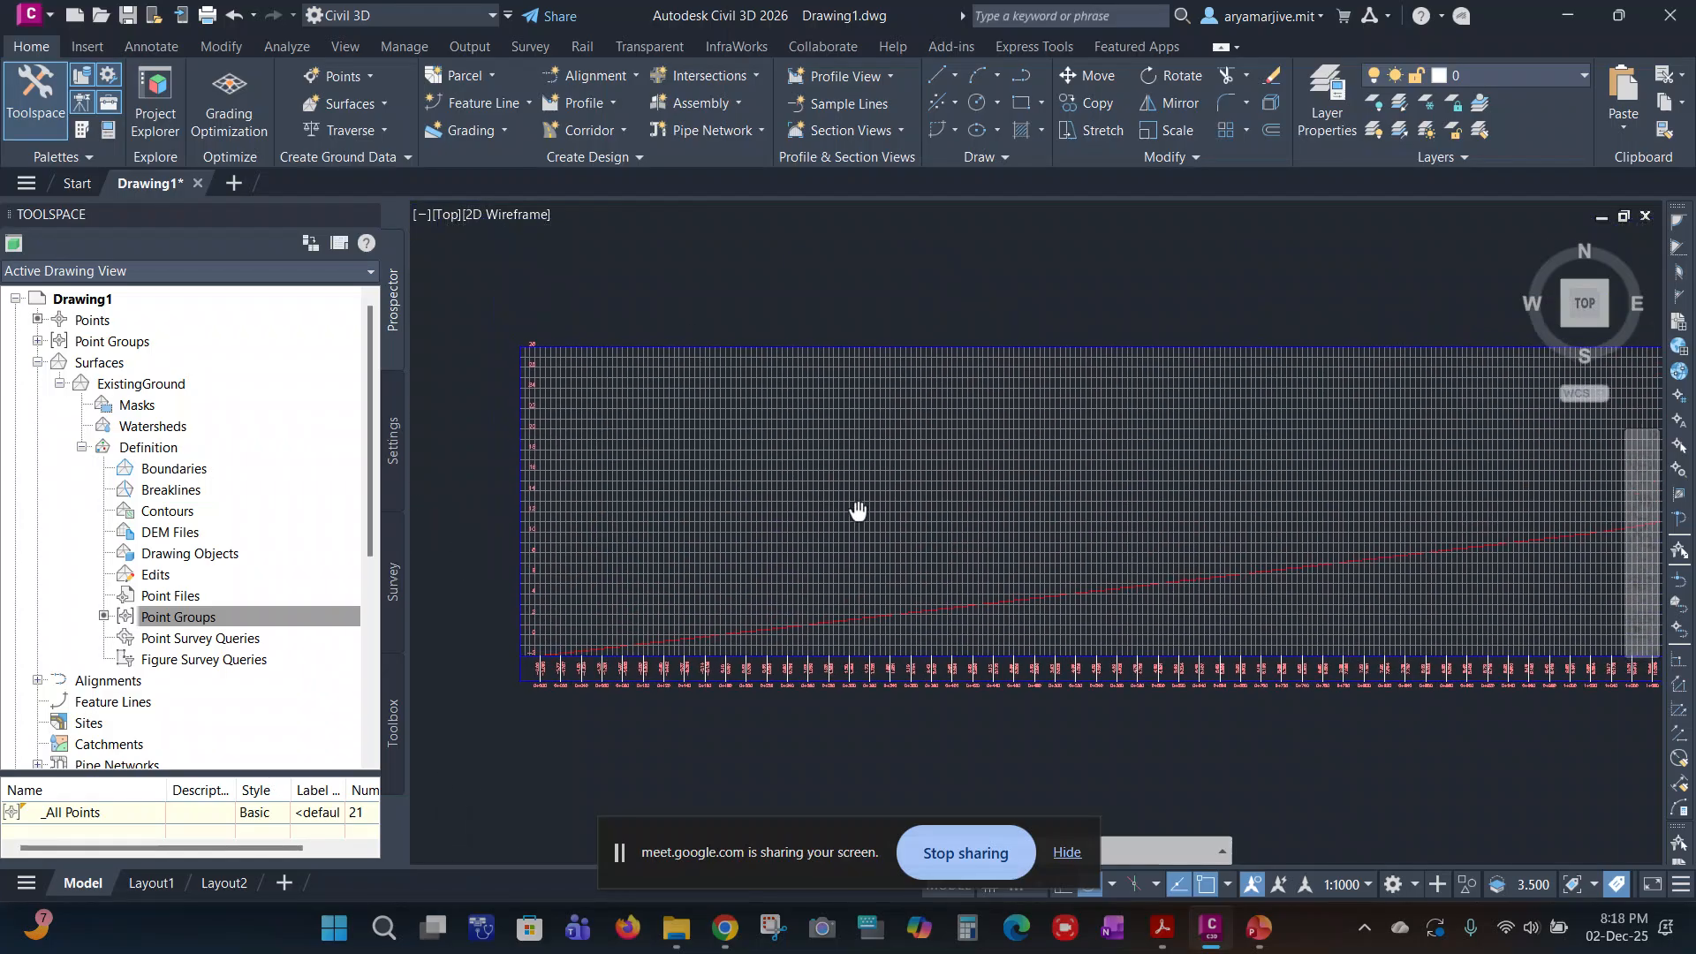
click(657, 534)
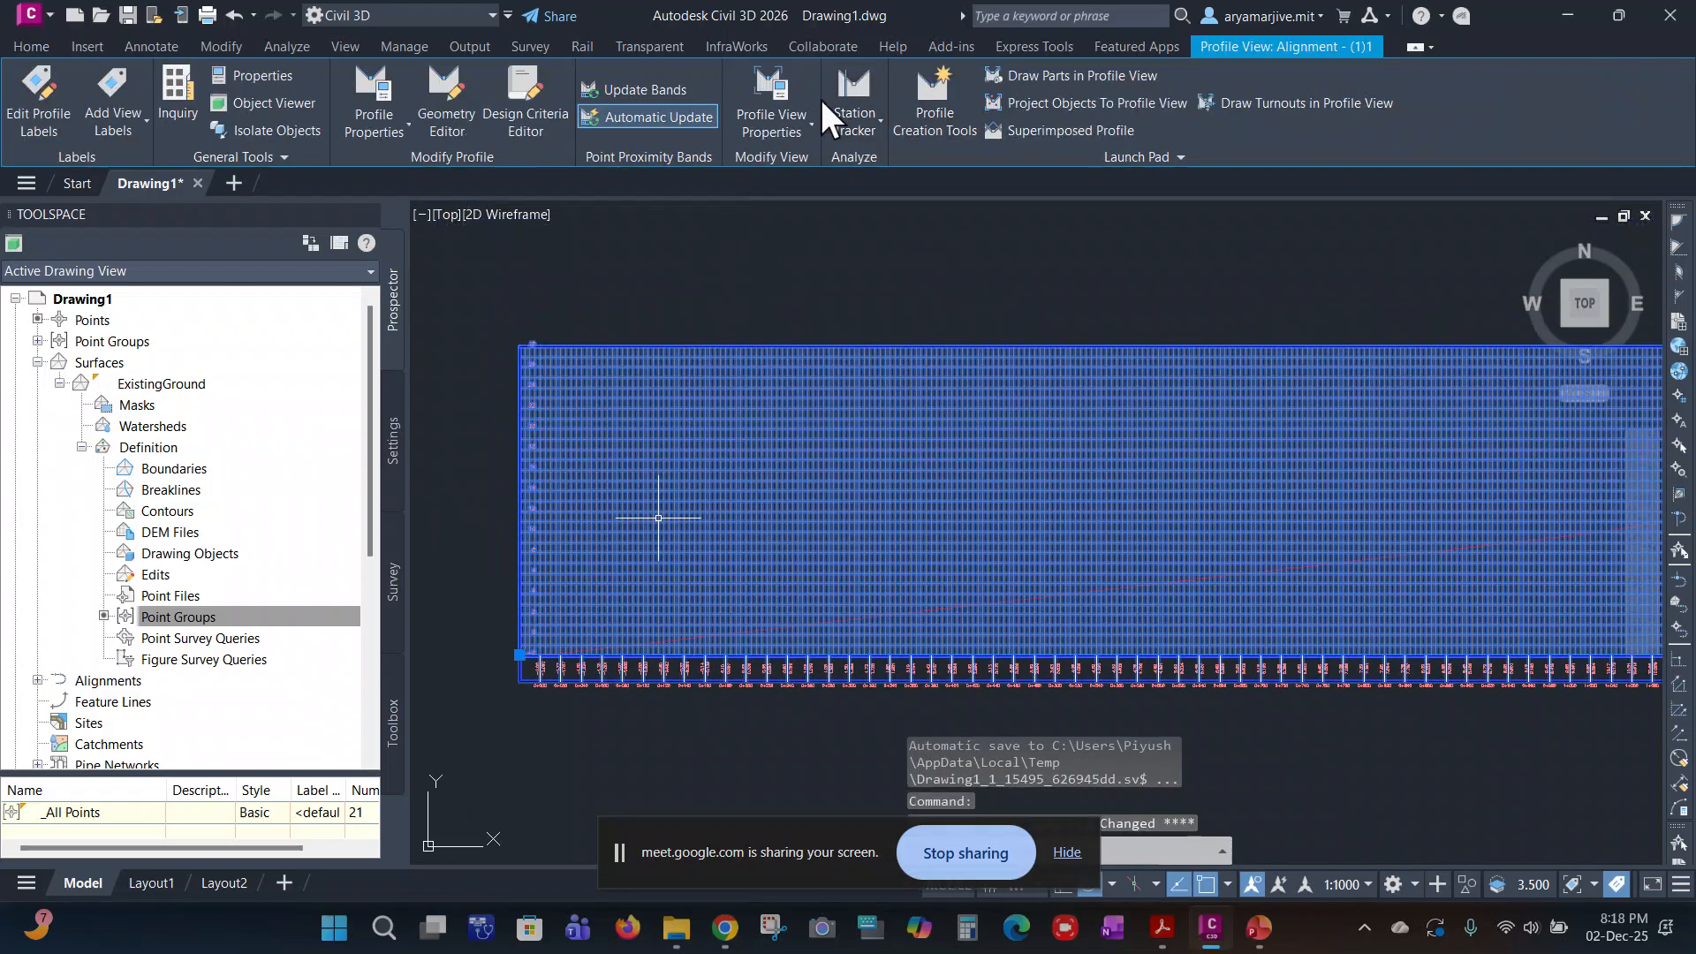
click(945, 95)
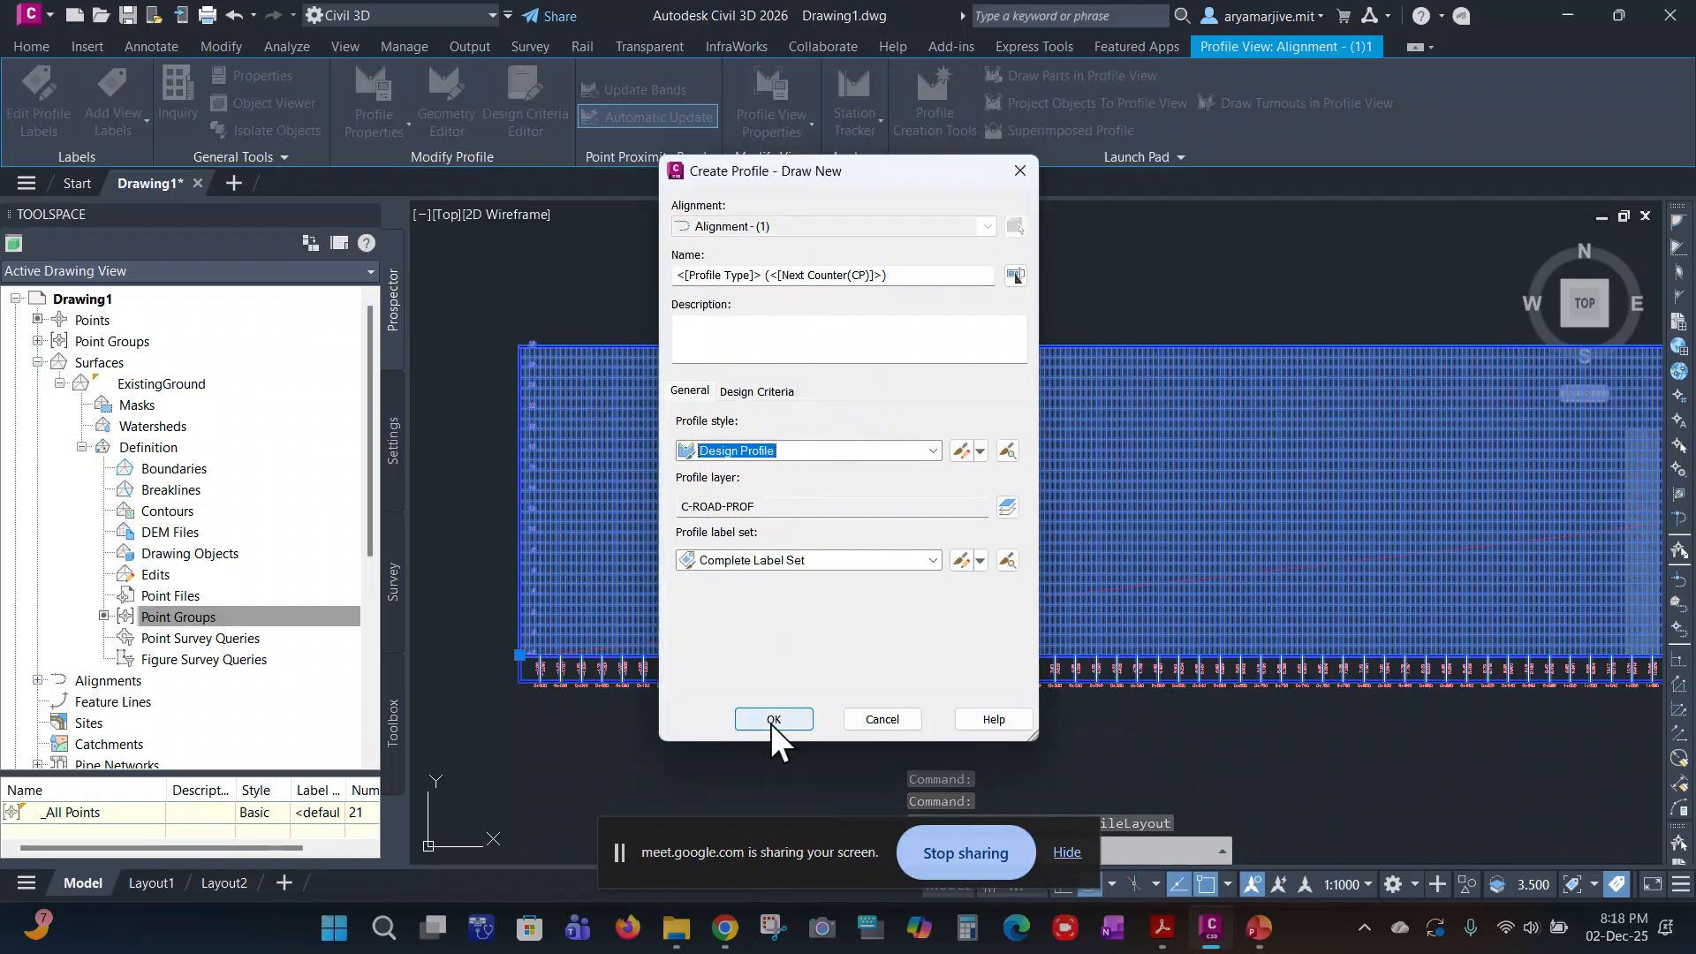
Step: Try criteria-based design for the new profile and browse the available metric design criteria files
click(761, 392)
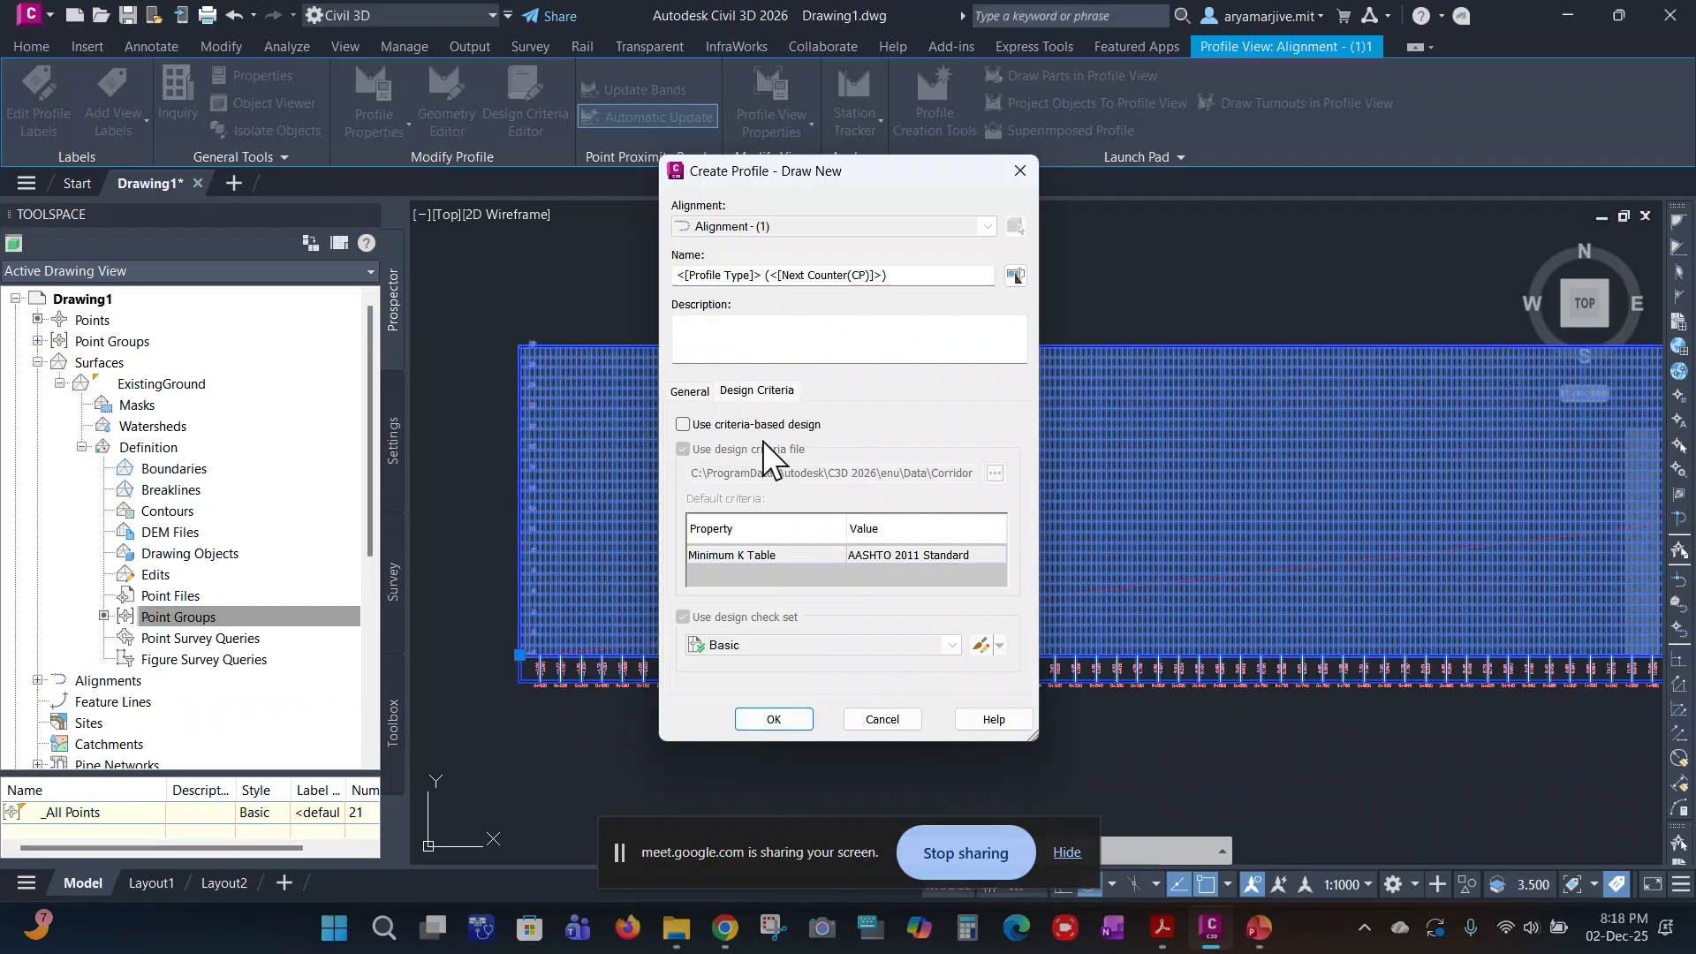
click(686, 426)
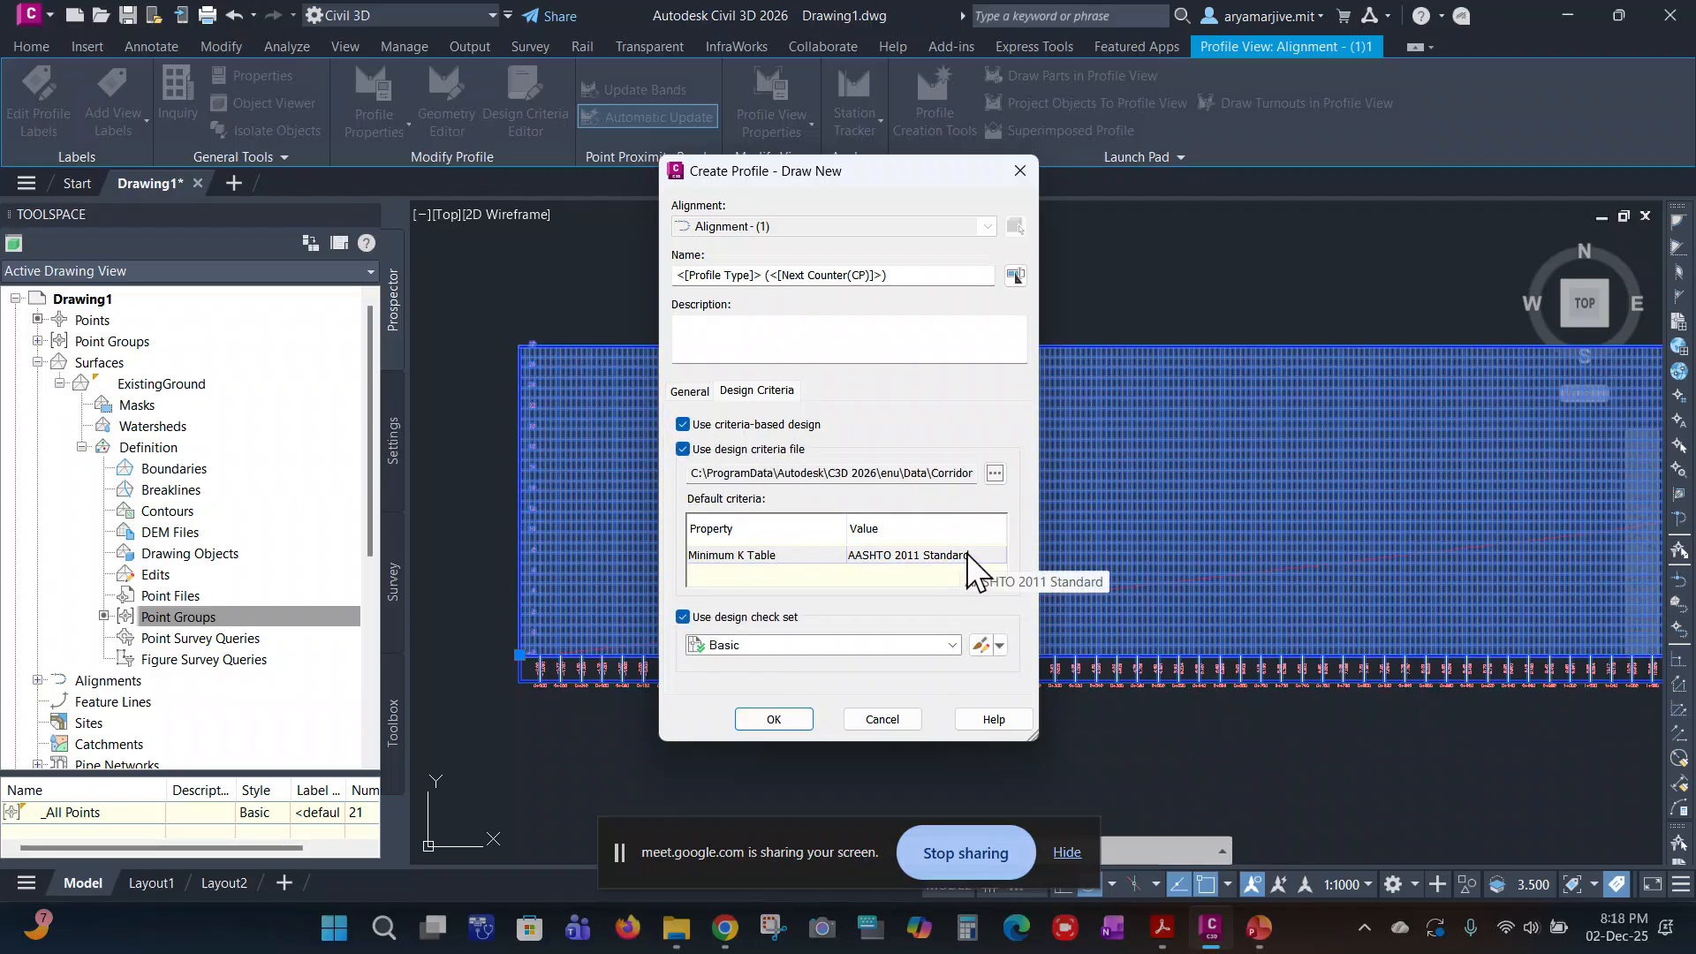
click(995, 475)
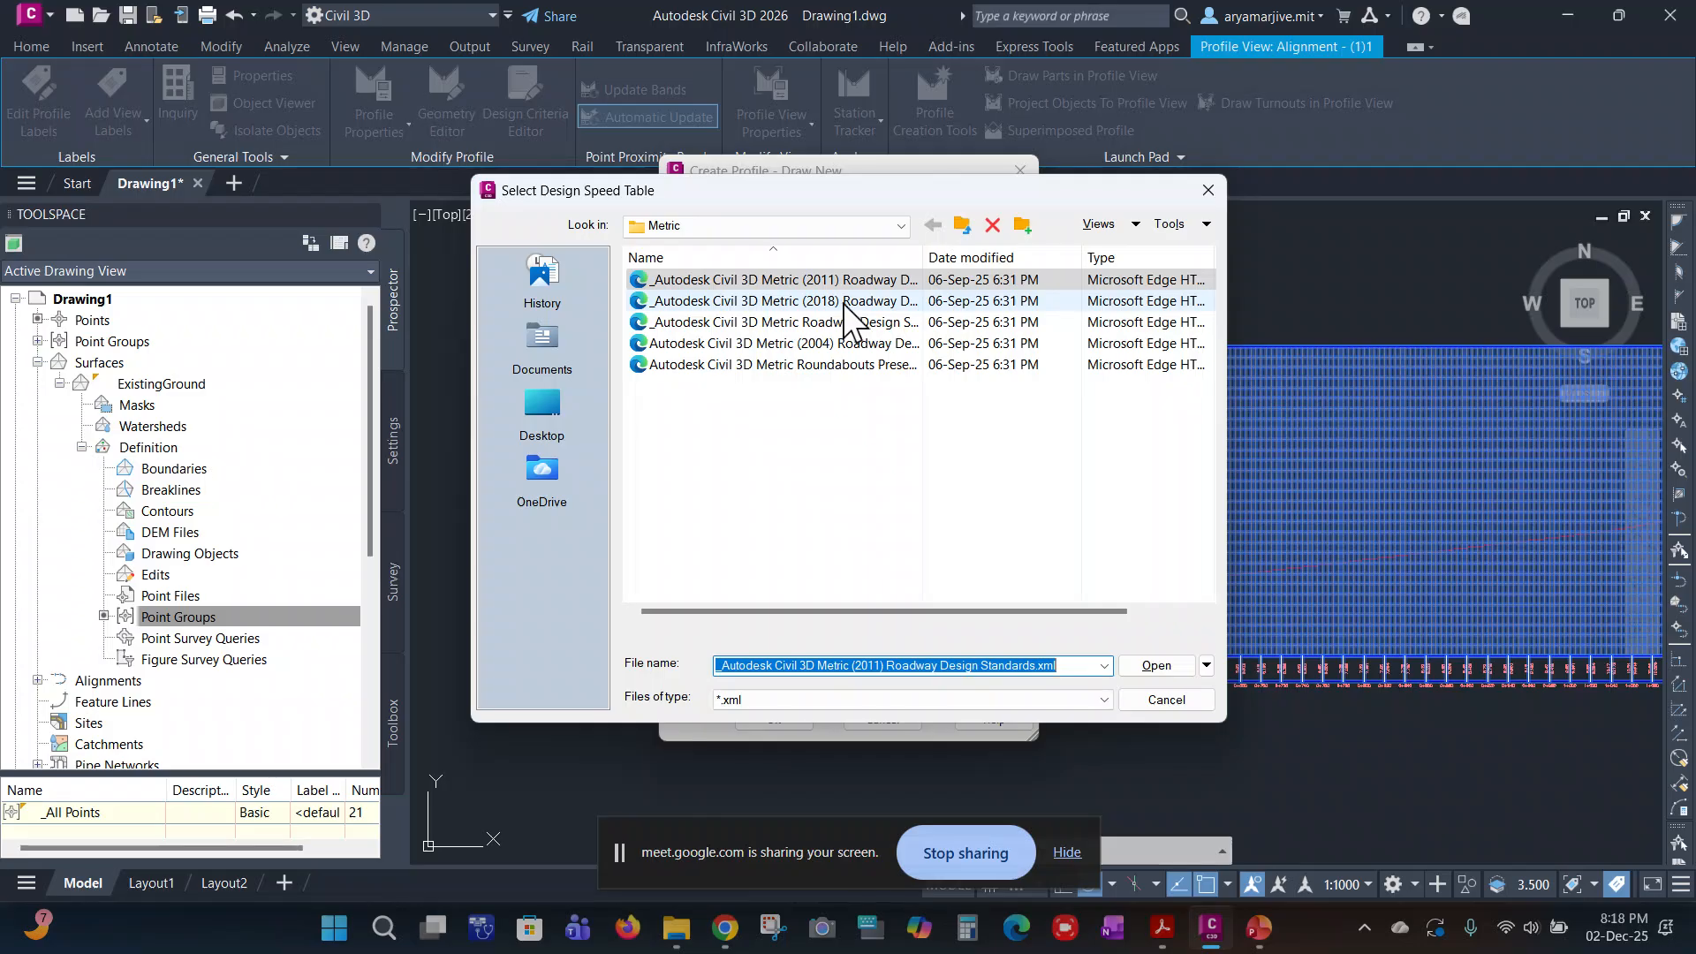
click(1163, 698)
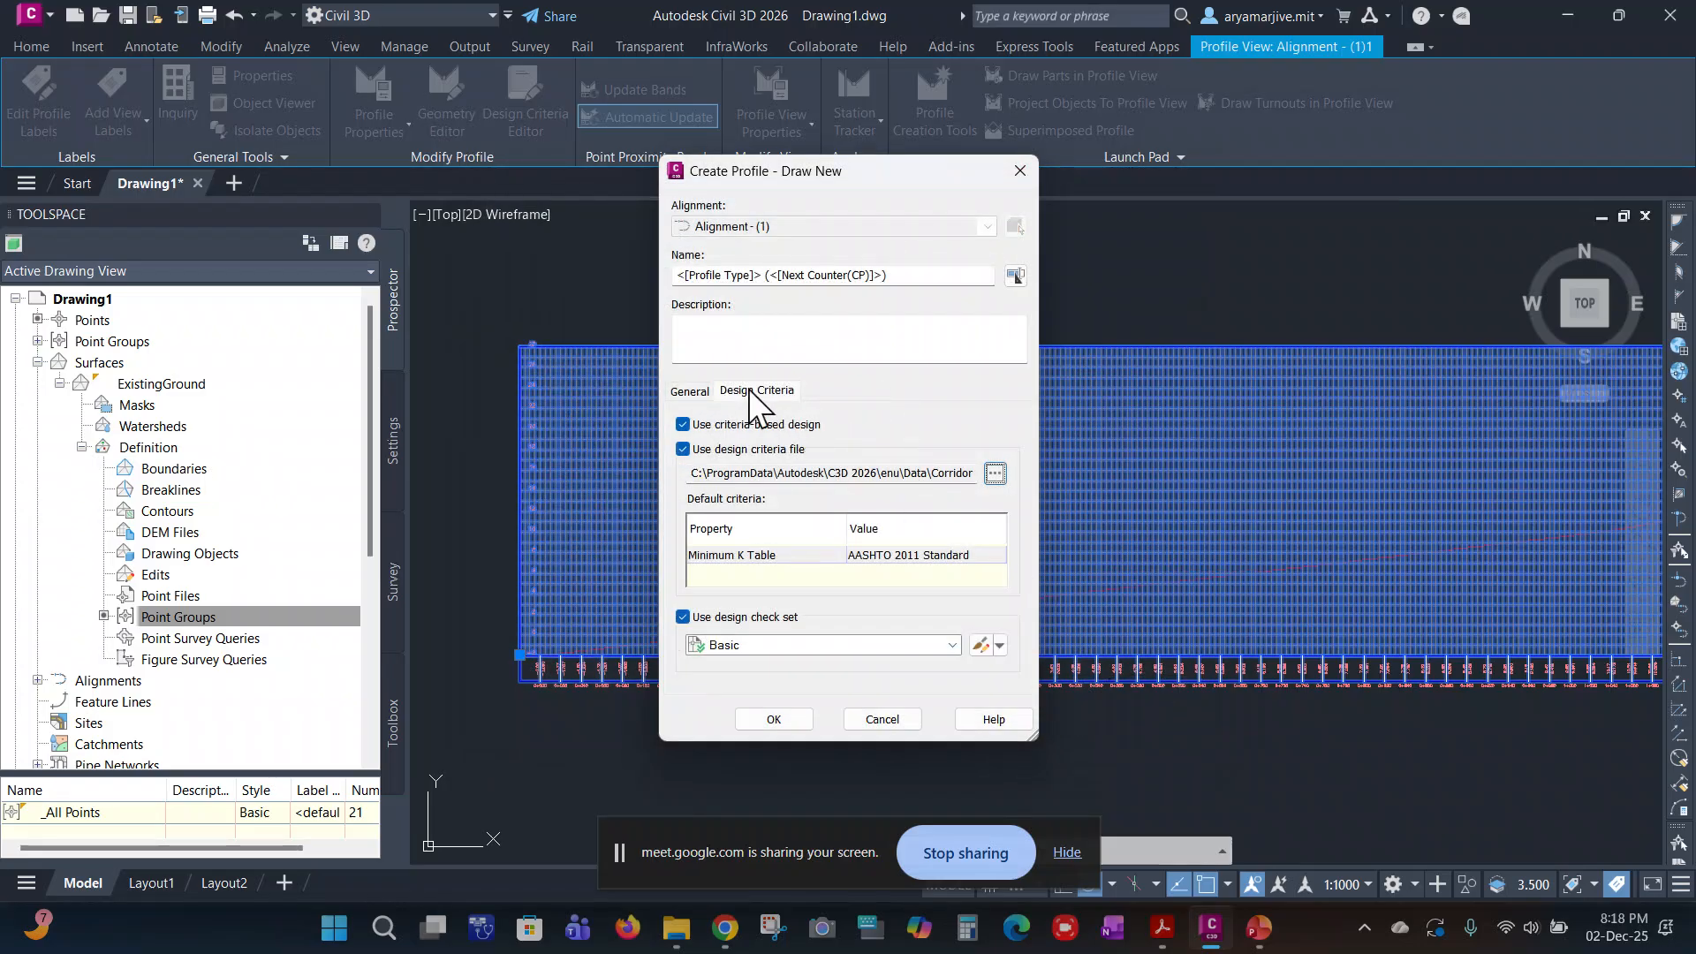
click(683, 425)
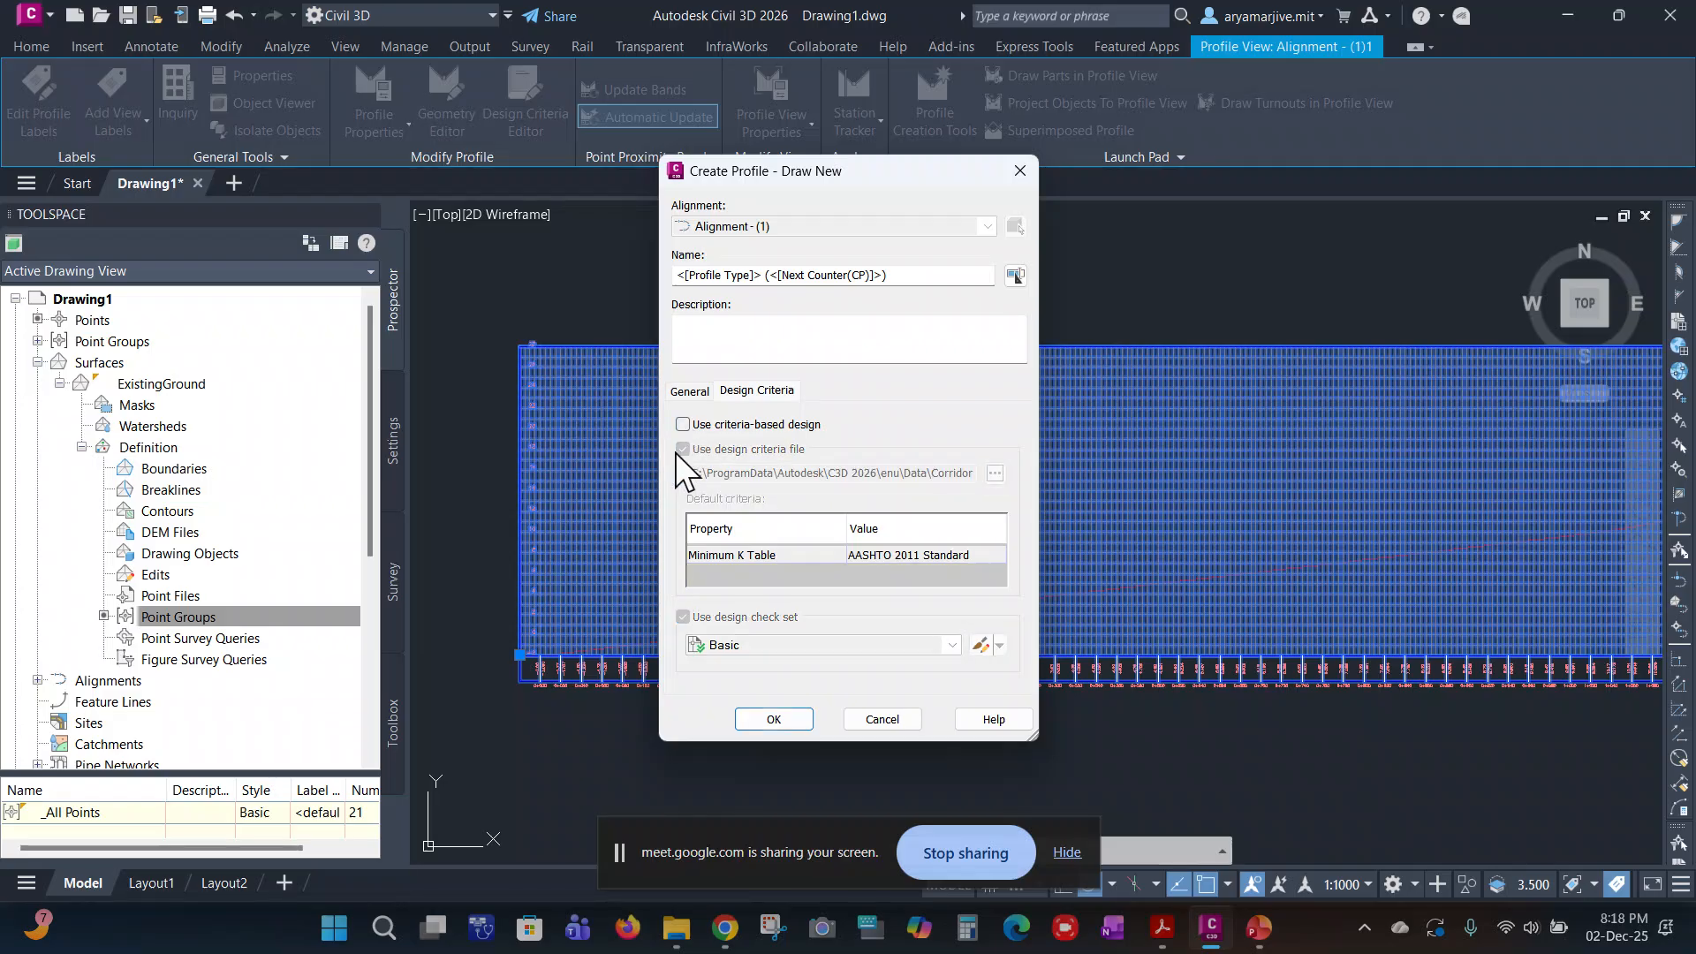
click(688, 392)
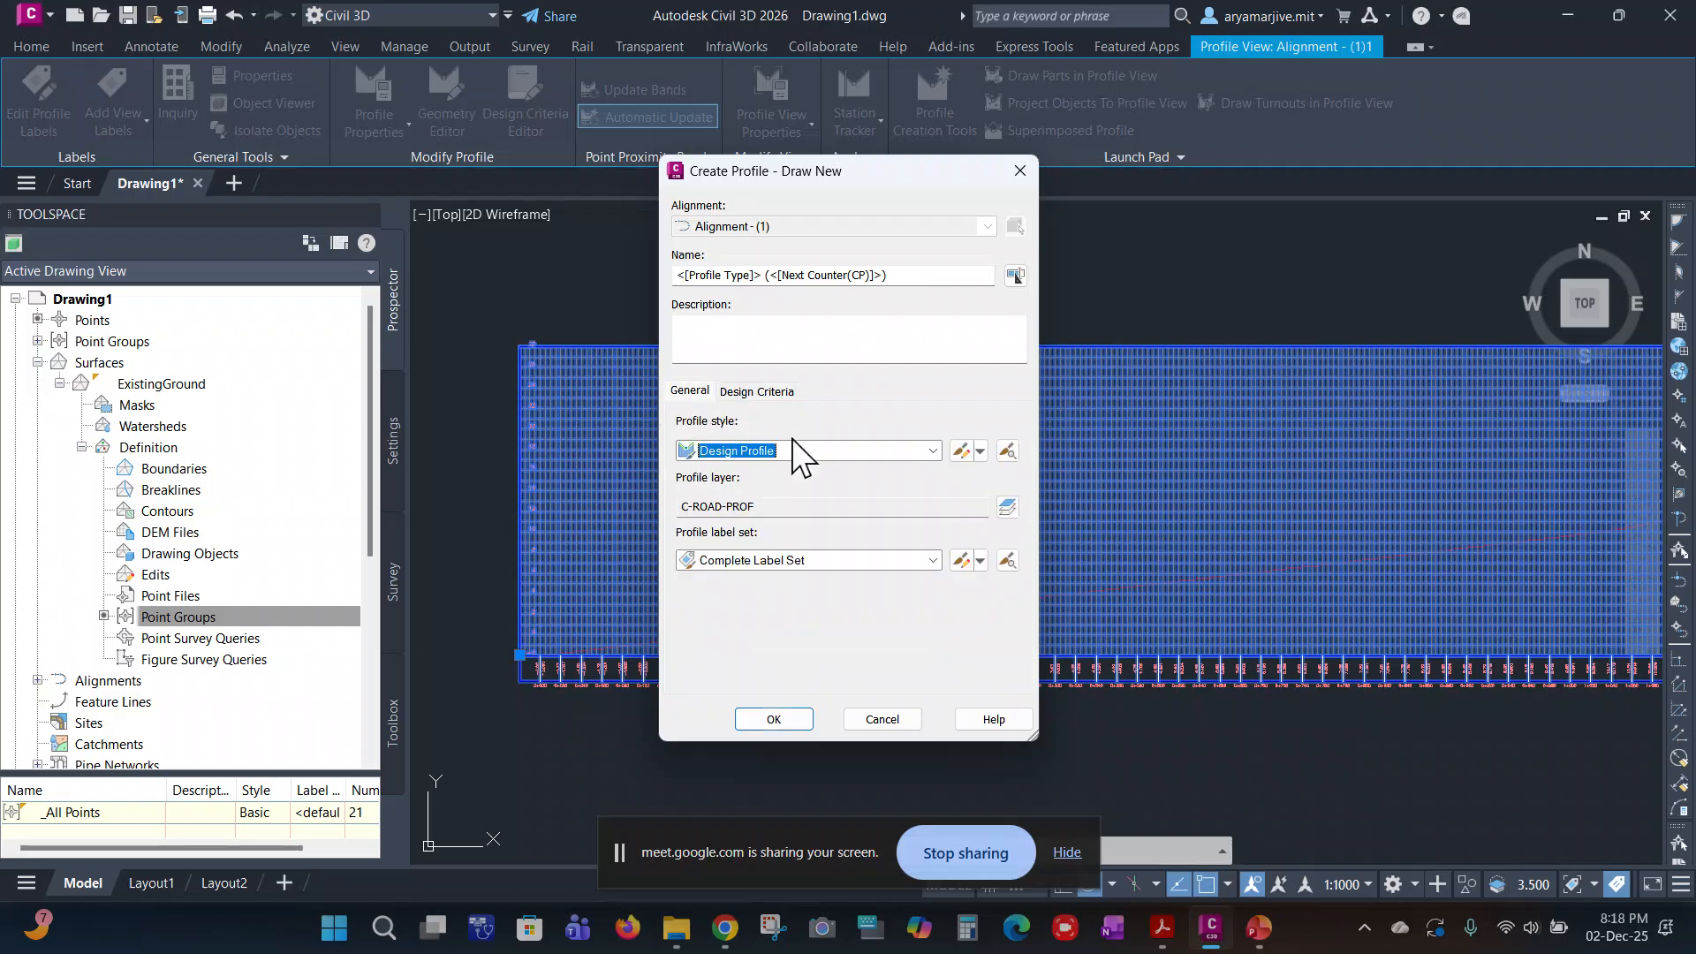
click(749, 392)
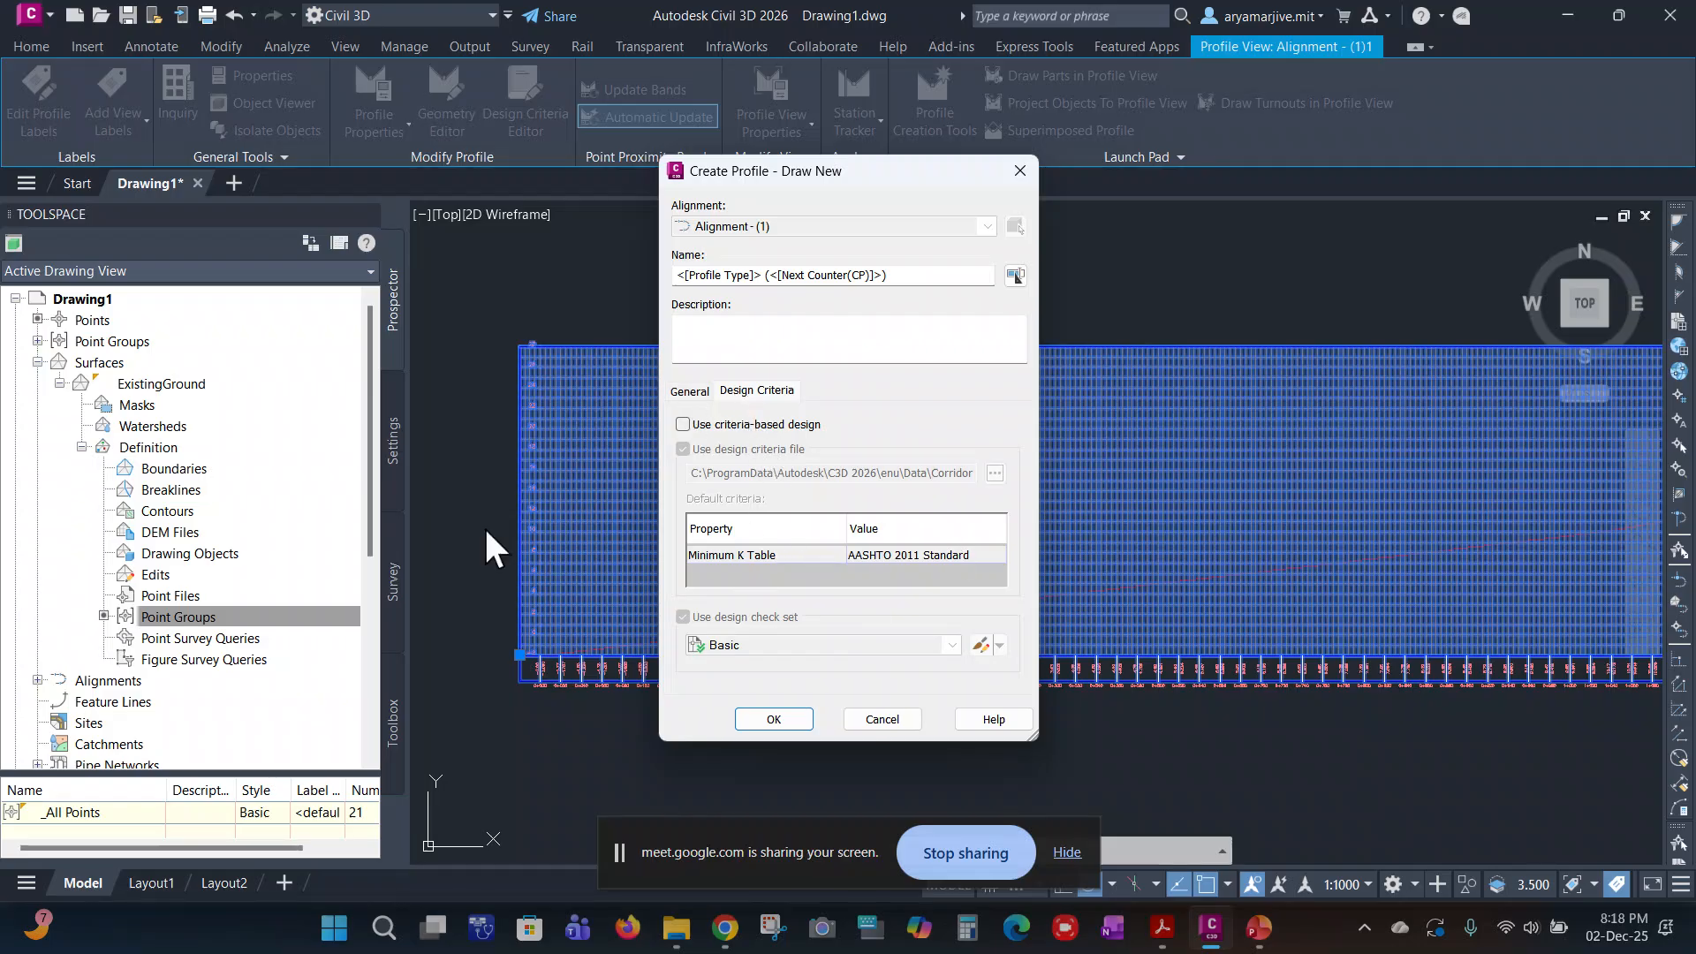
click(698, 391)
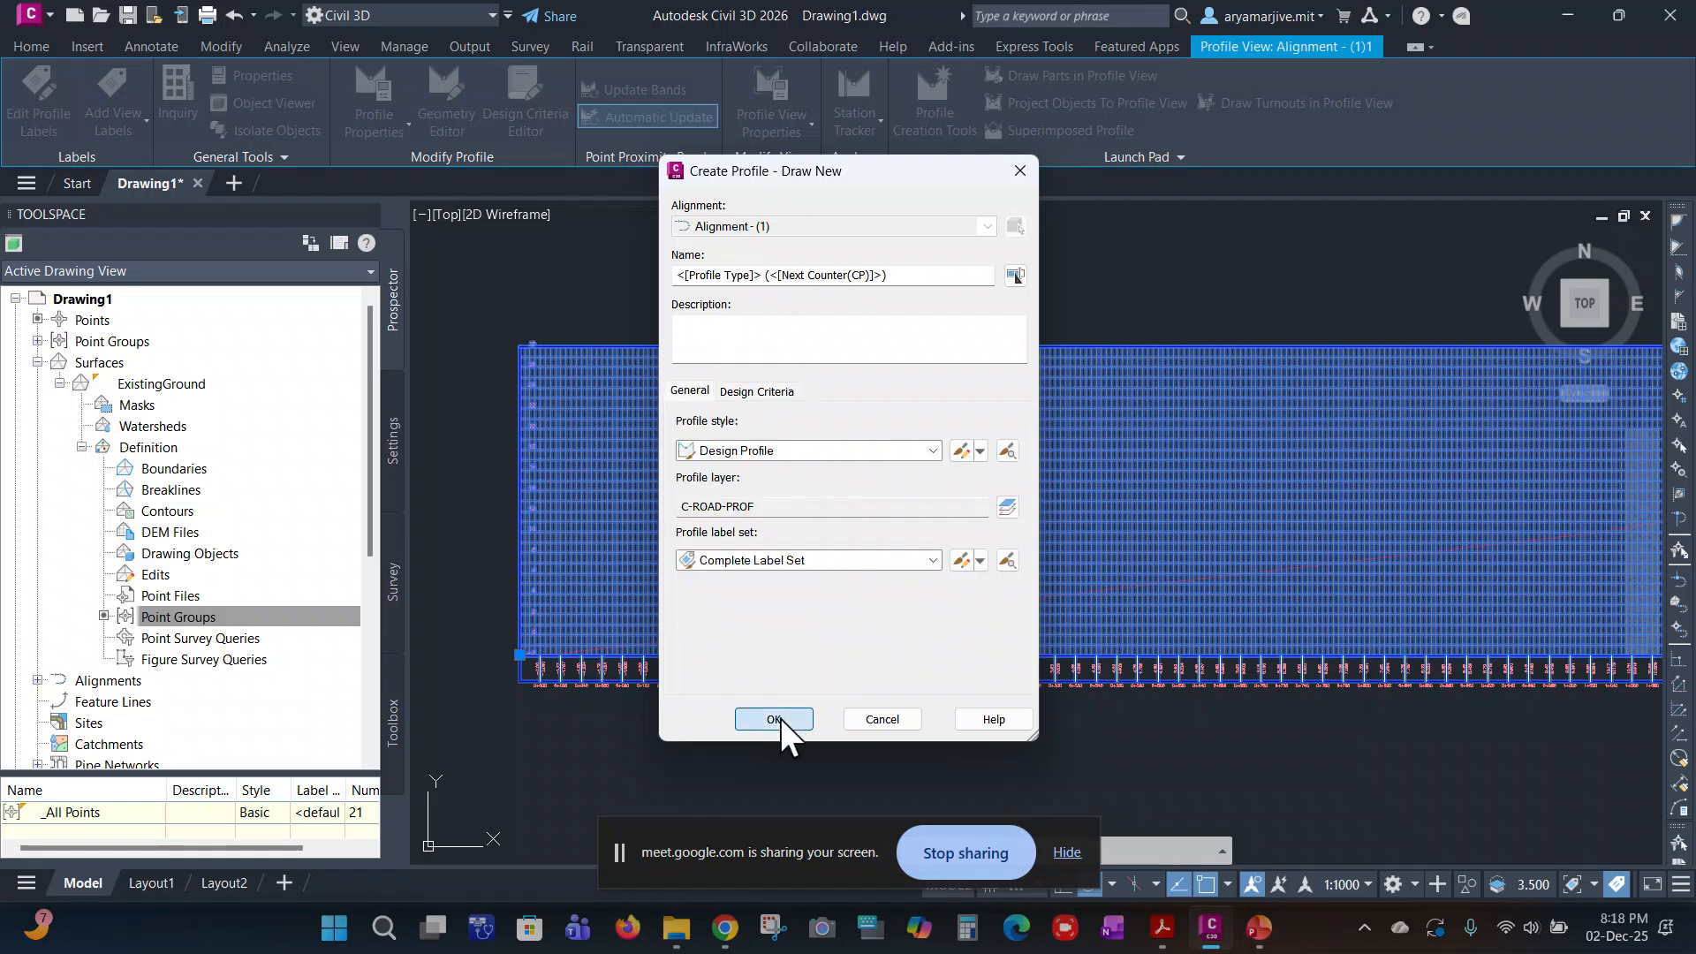
Step: Create the layout profile with the Design Profile style and Complete Label Set, and clear the profile view selection
click(781, 719)
drag(283, 146, 370, 125)
click(495, 526)
click(480, 526)
key(Escape)
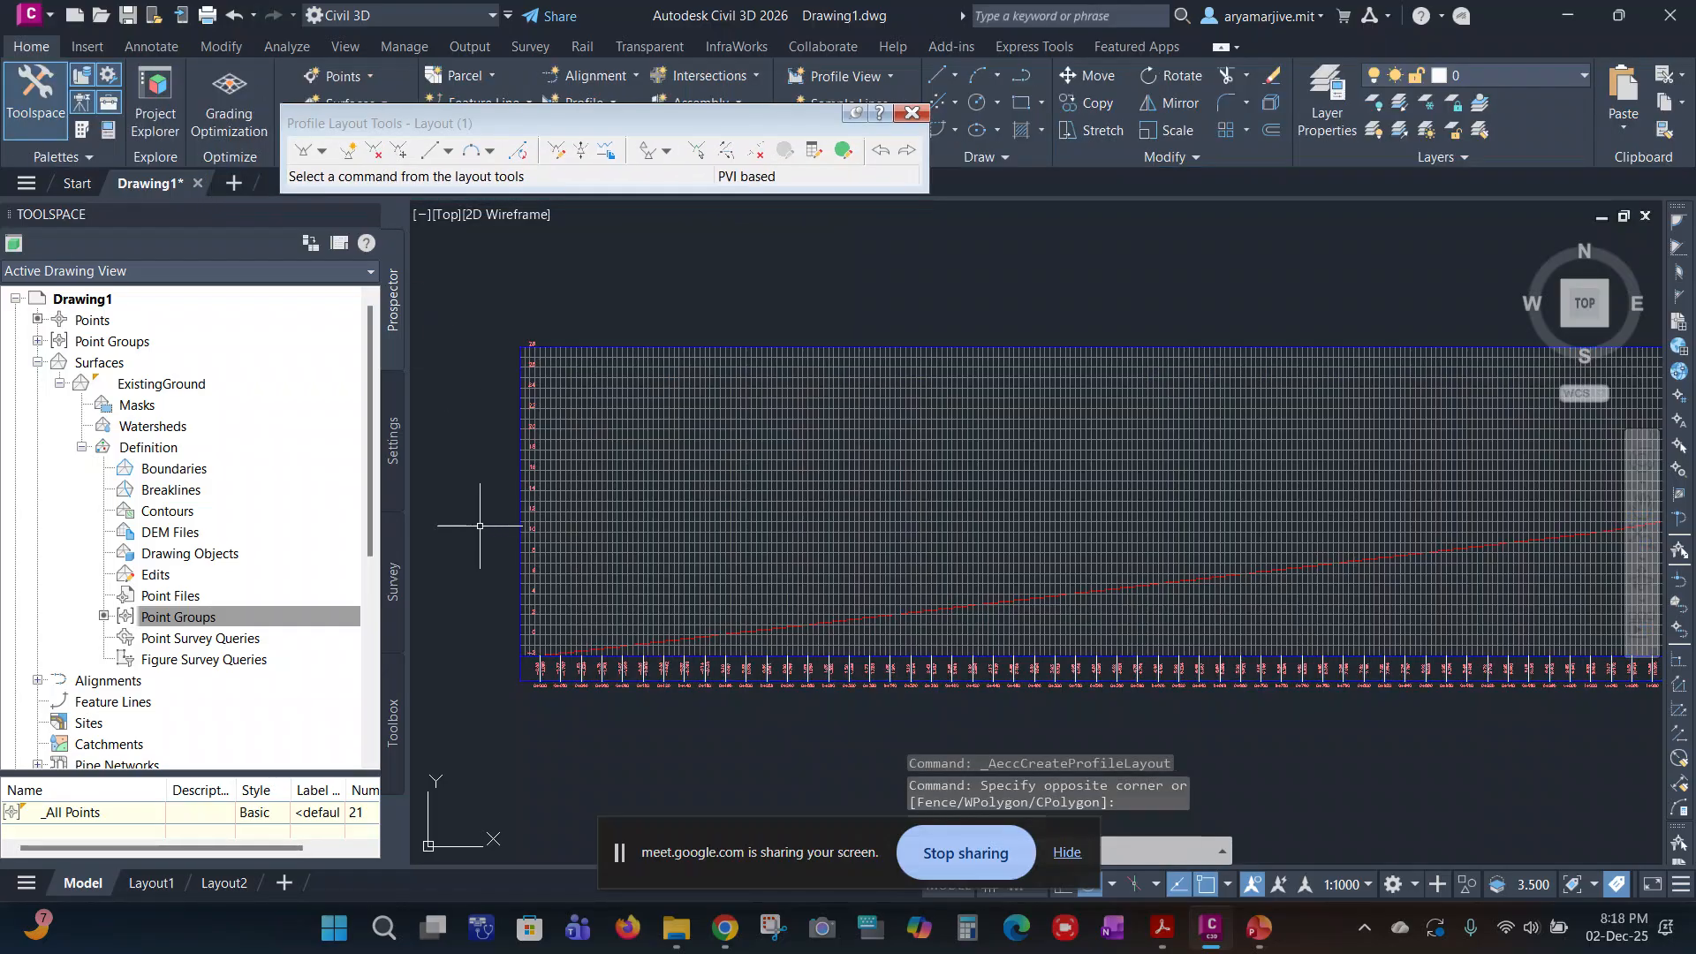
Step: Begin drawing tangents with curves at the start of the existing ground line, station 0+000 and elevation -2 m
scroll(484, 525, up, 12)
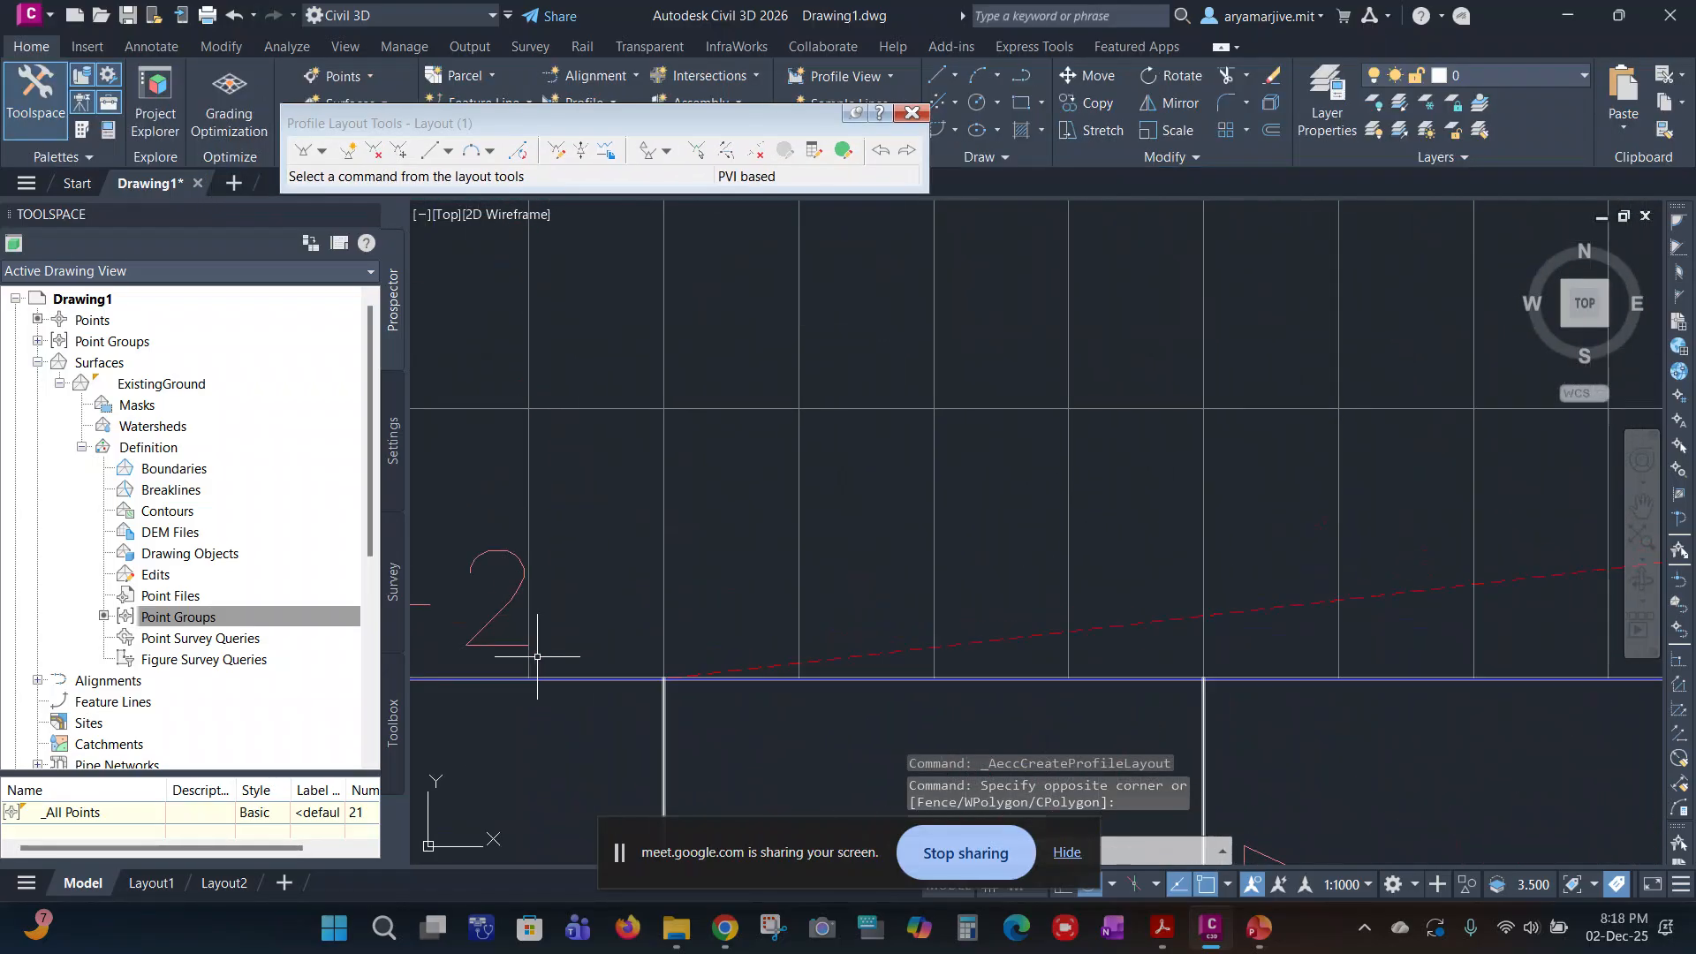
click(322, 151)
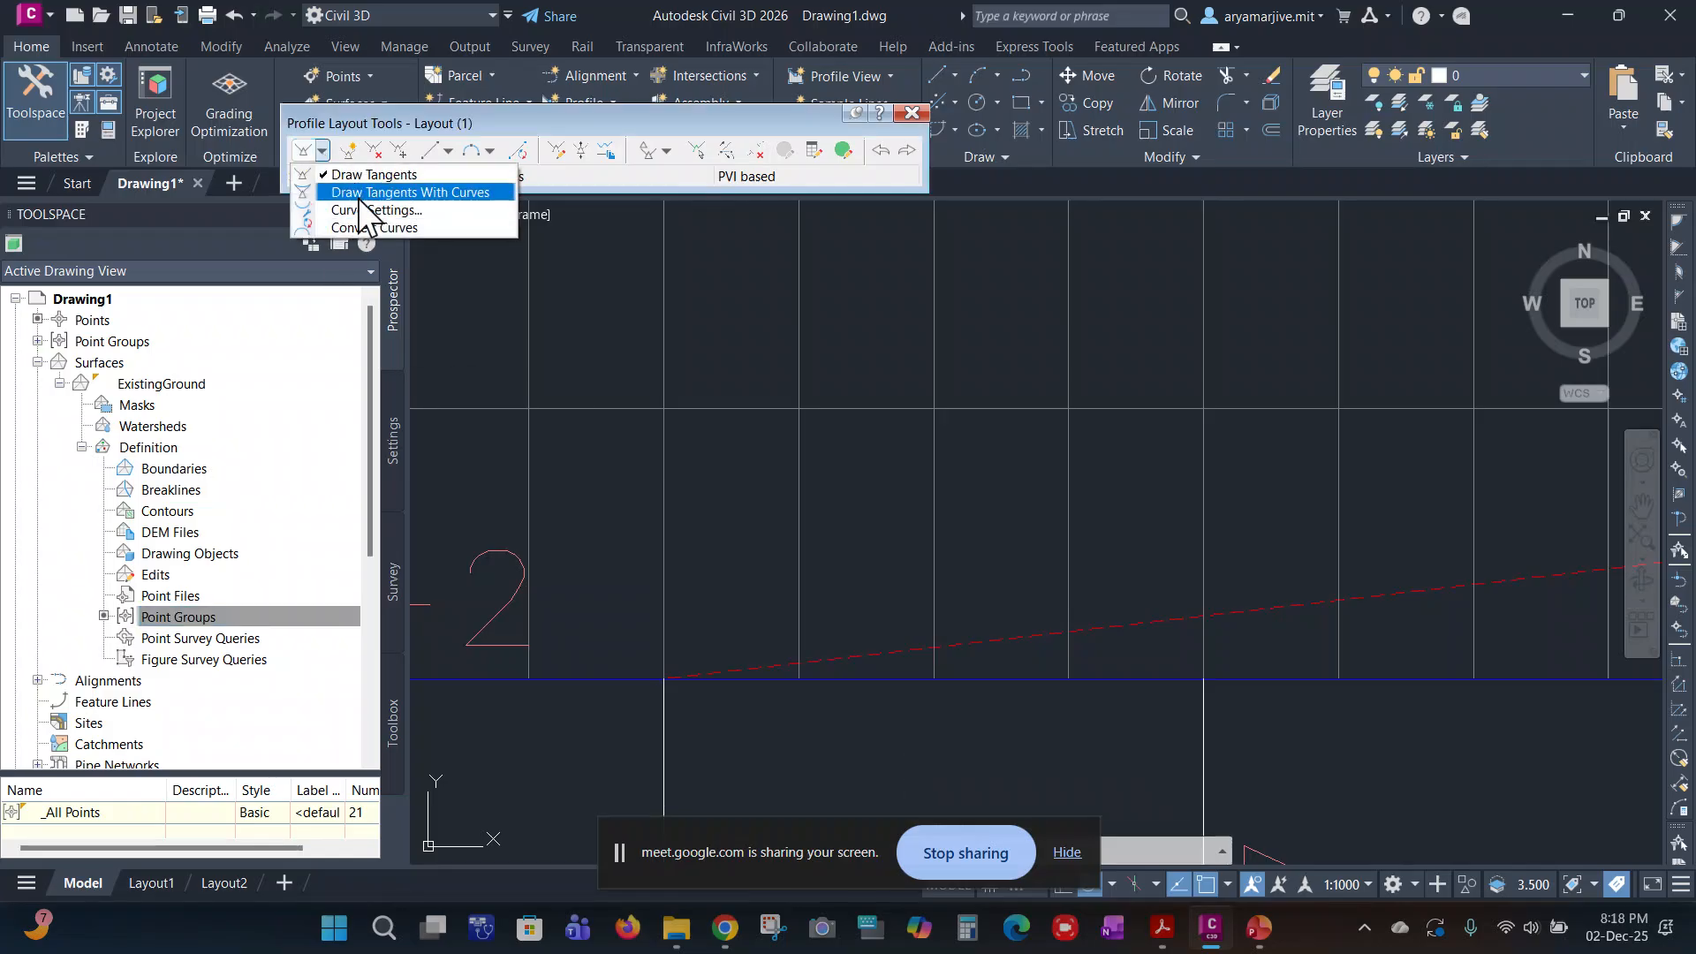
click(361, 193)
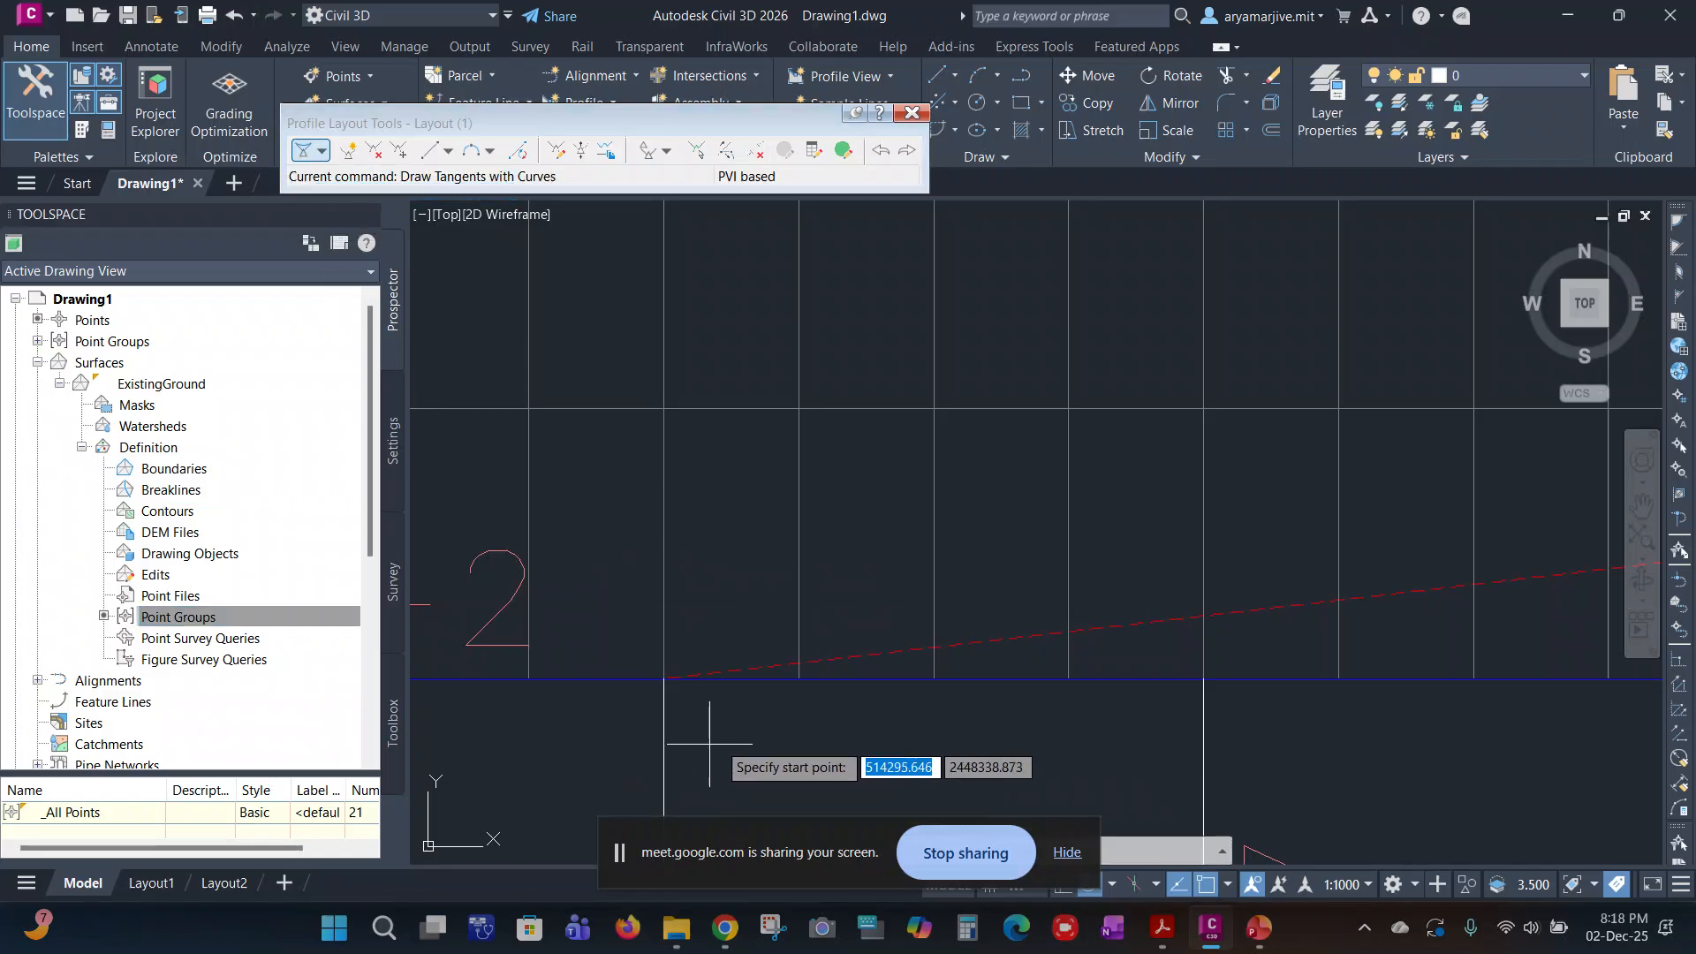
click(665, 678)
Step: Place PVIs at about 1+690 (19 m), 2+350 (23 m) and 2+595 (26 m), and finish the design profile at the ground line's end
scroll(393, 651, down, 1)
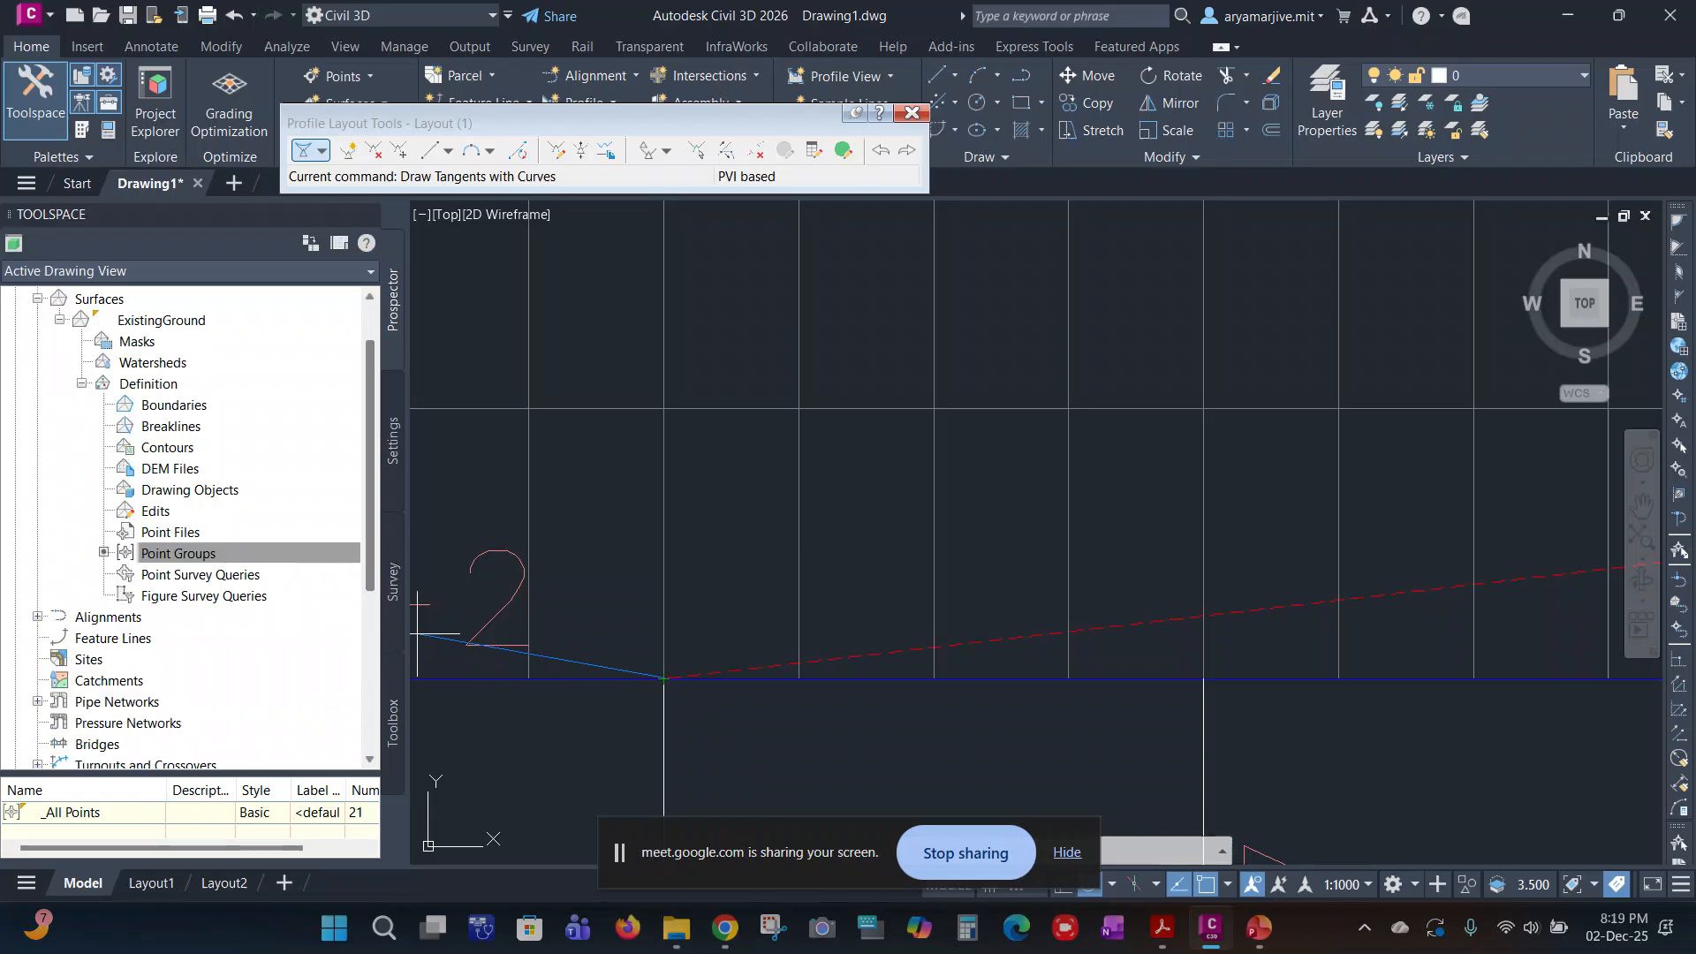
scroll(560, 631, down, 6)
scroll(560, 631, down, 3)
scroll(1092, 524, down, 3)
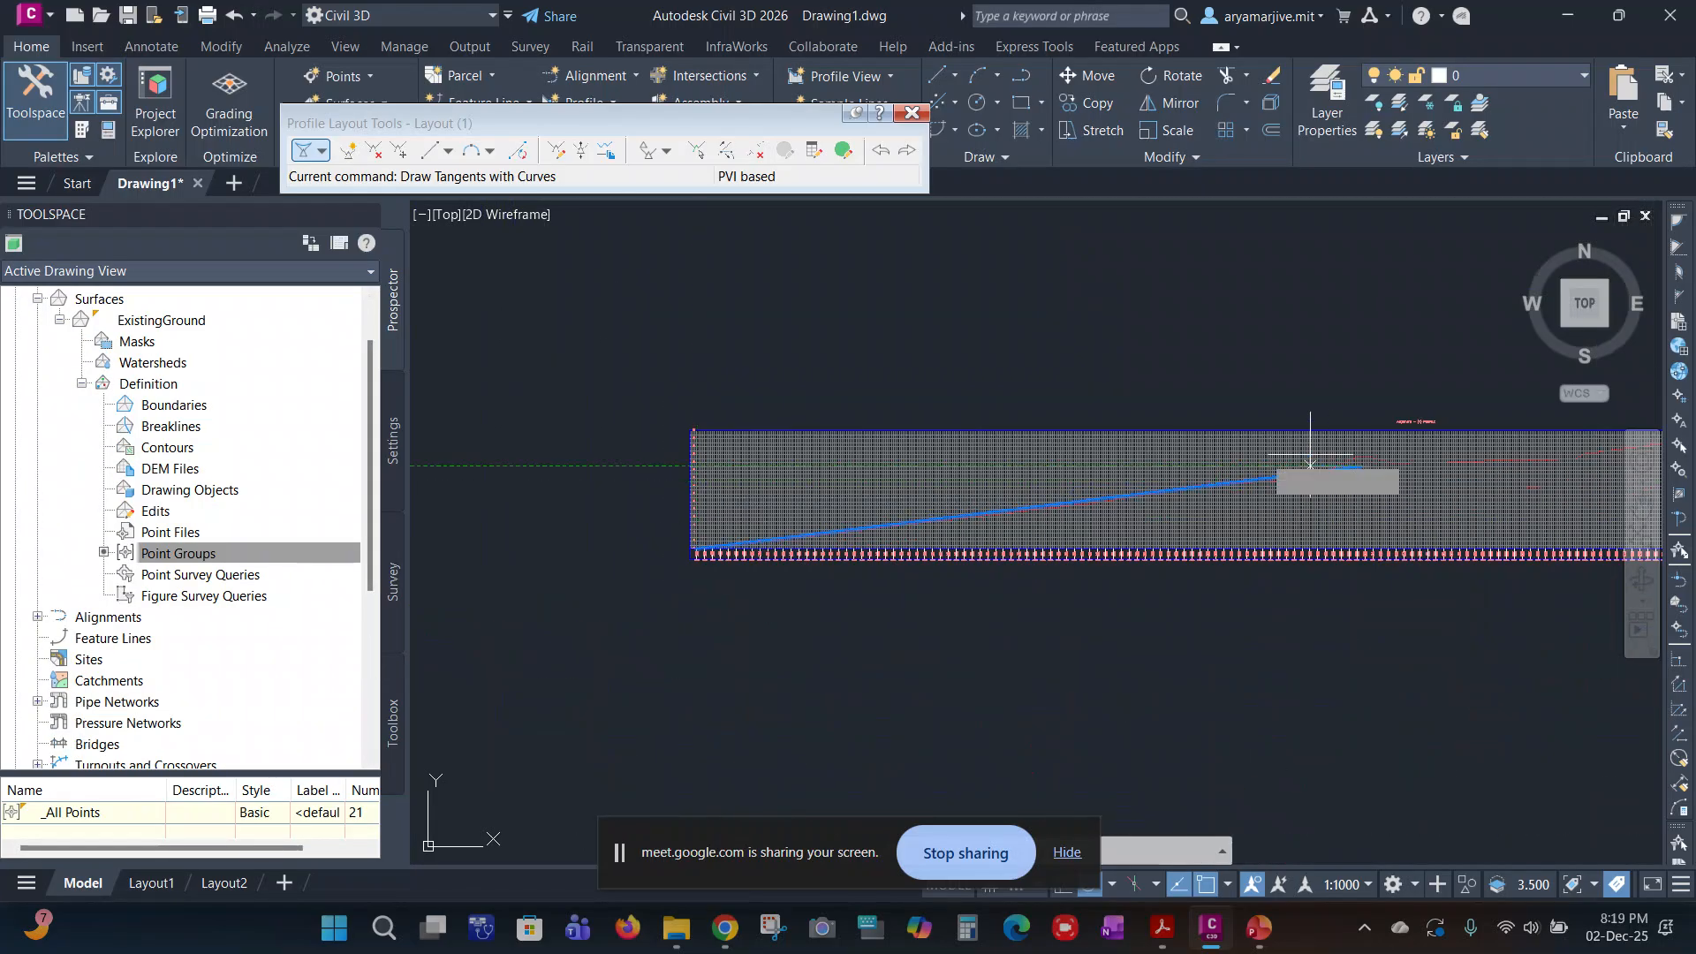
scroll(719, 523, down, 4)
scroll(915, 495, up, 5)
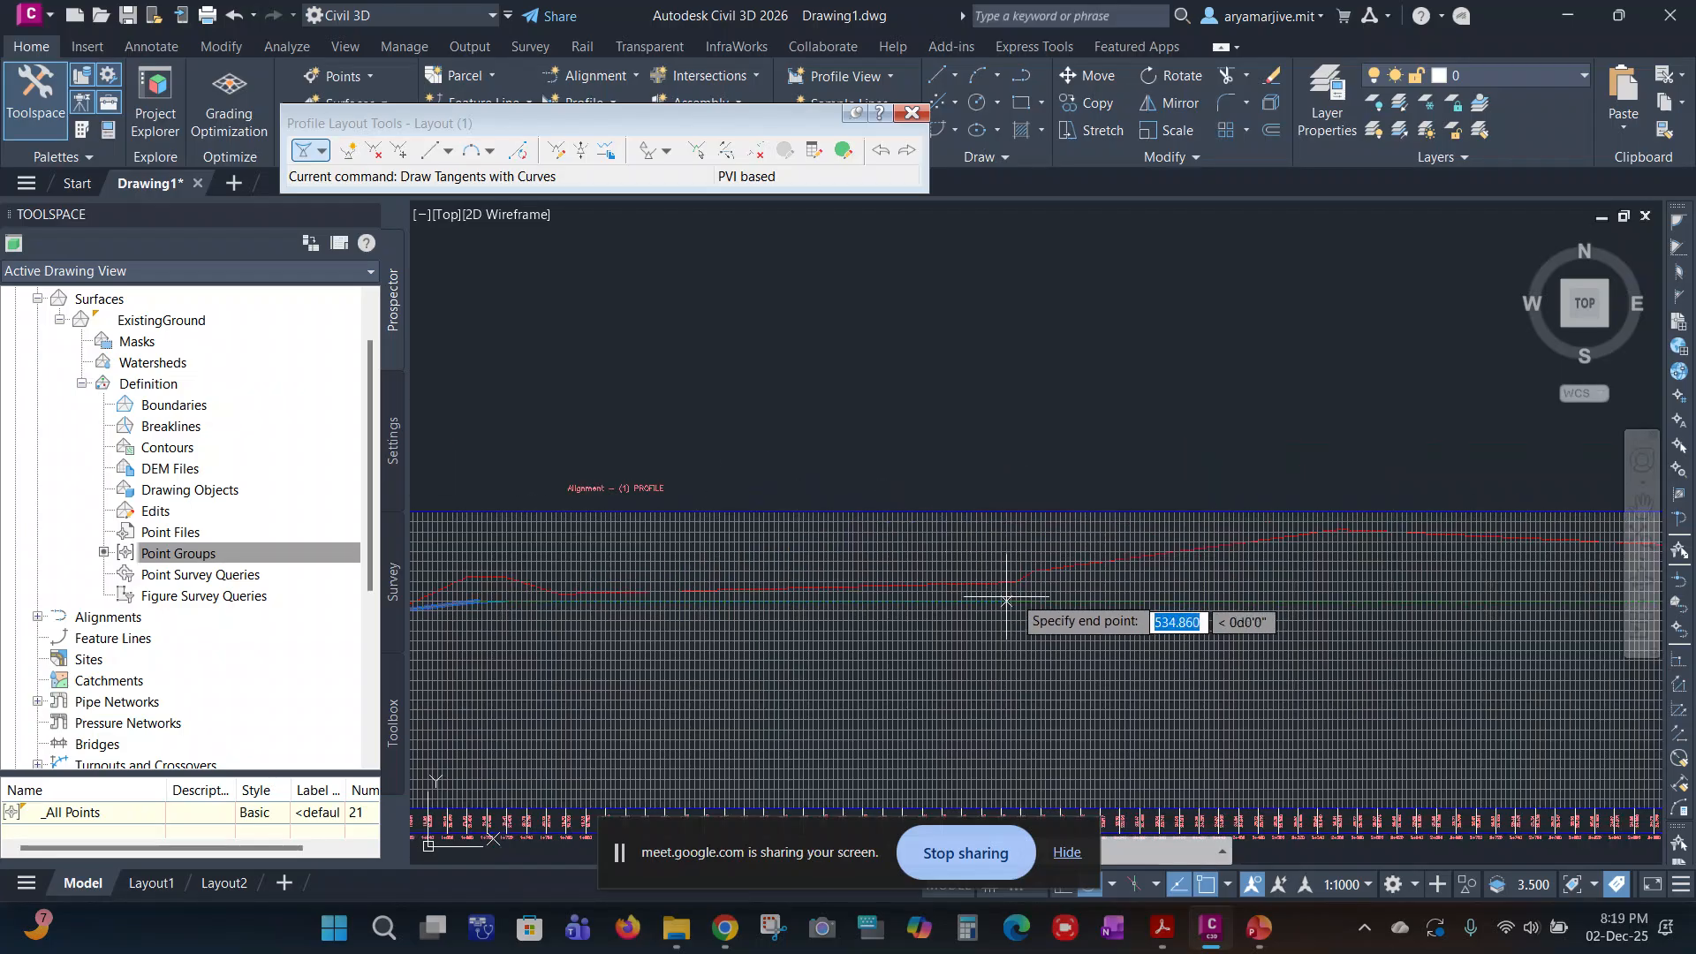
scroll(760, 565, down, 2)
scroll(971, 561, up, 2)
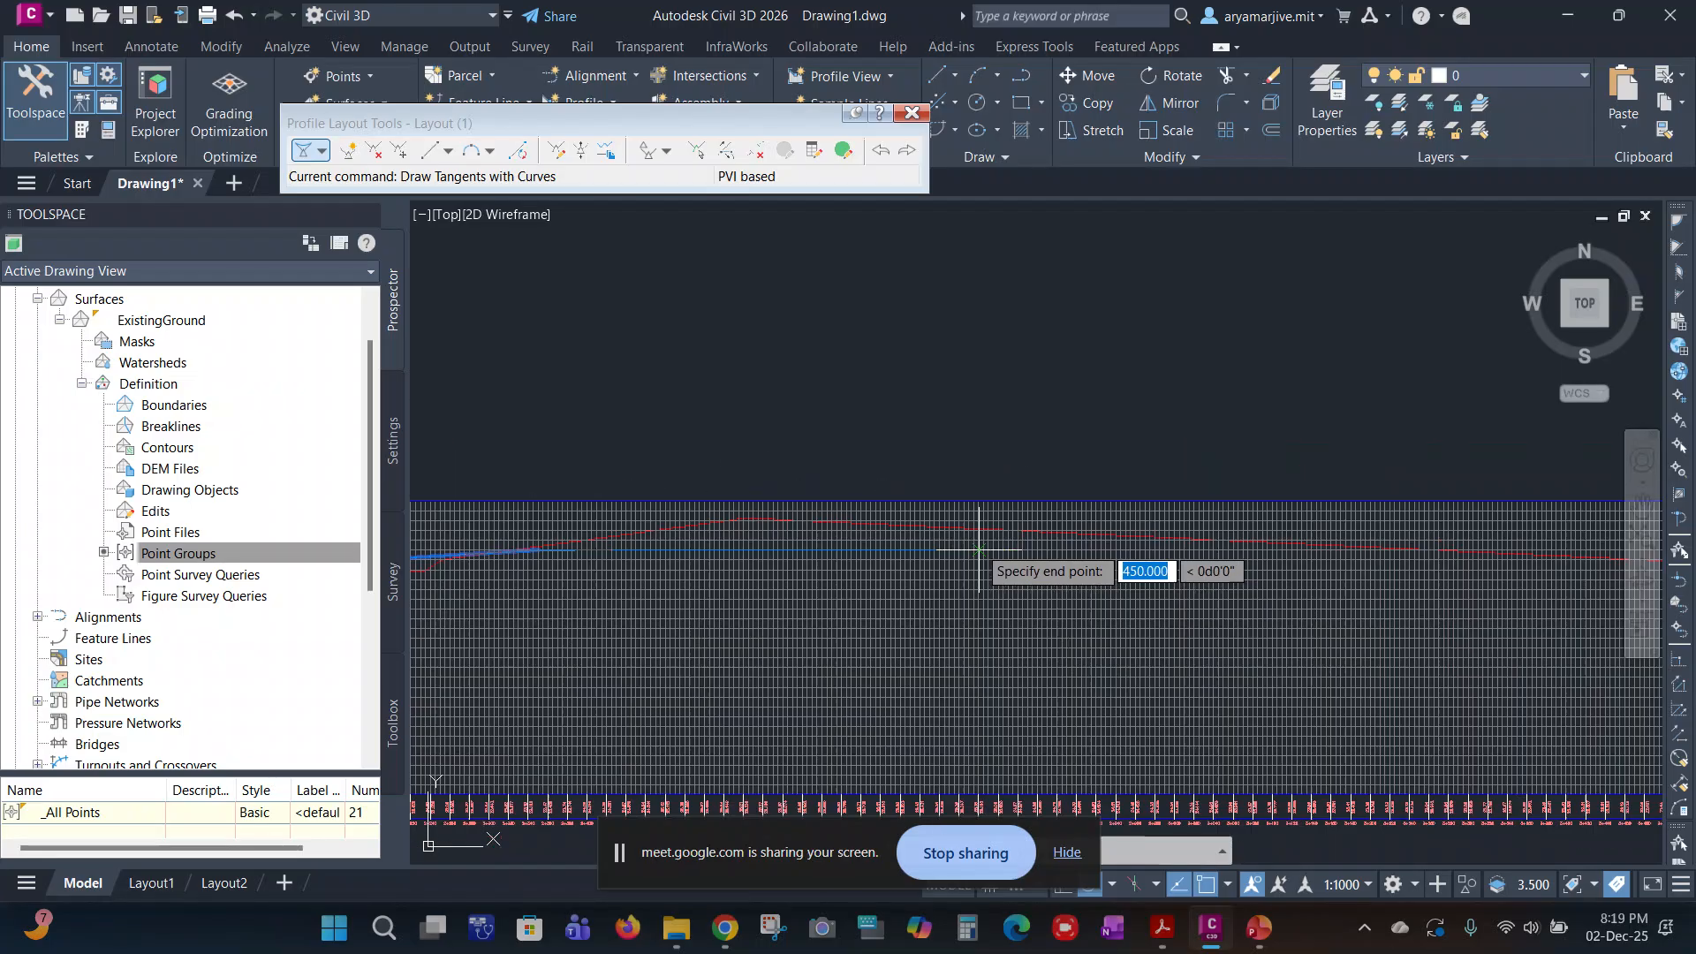
scroll(777, 513, down, 3)
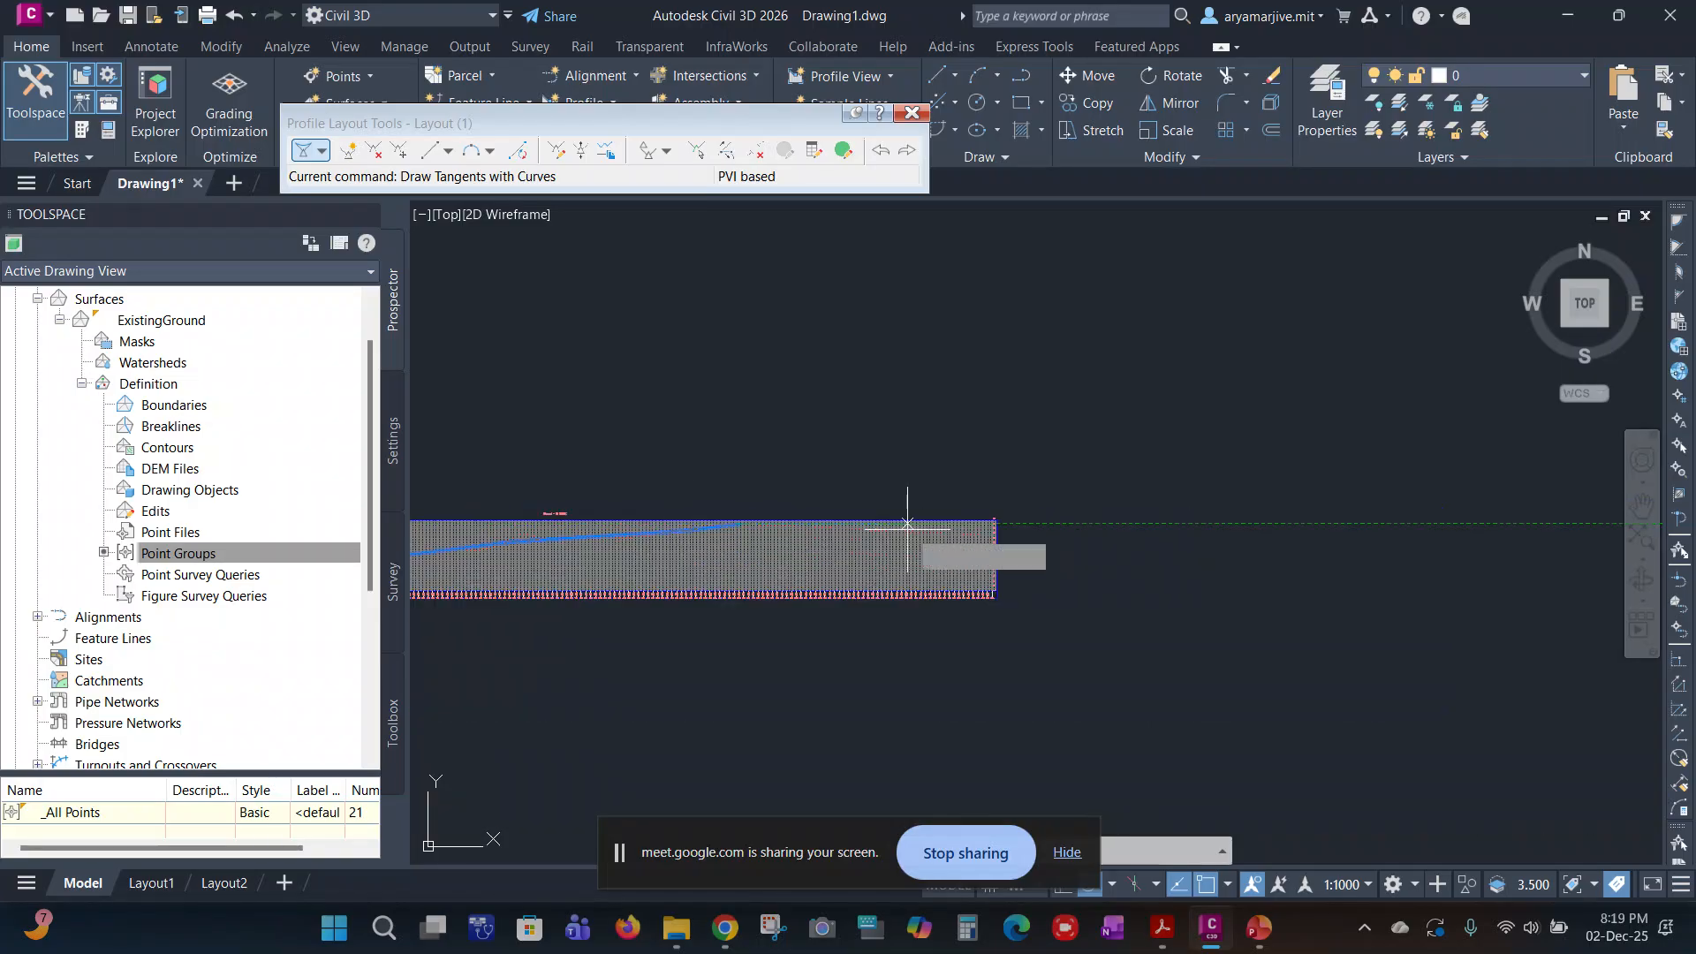
scroll(999, 548, up, 4)
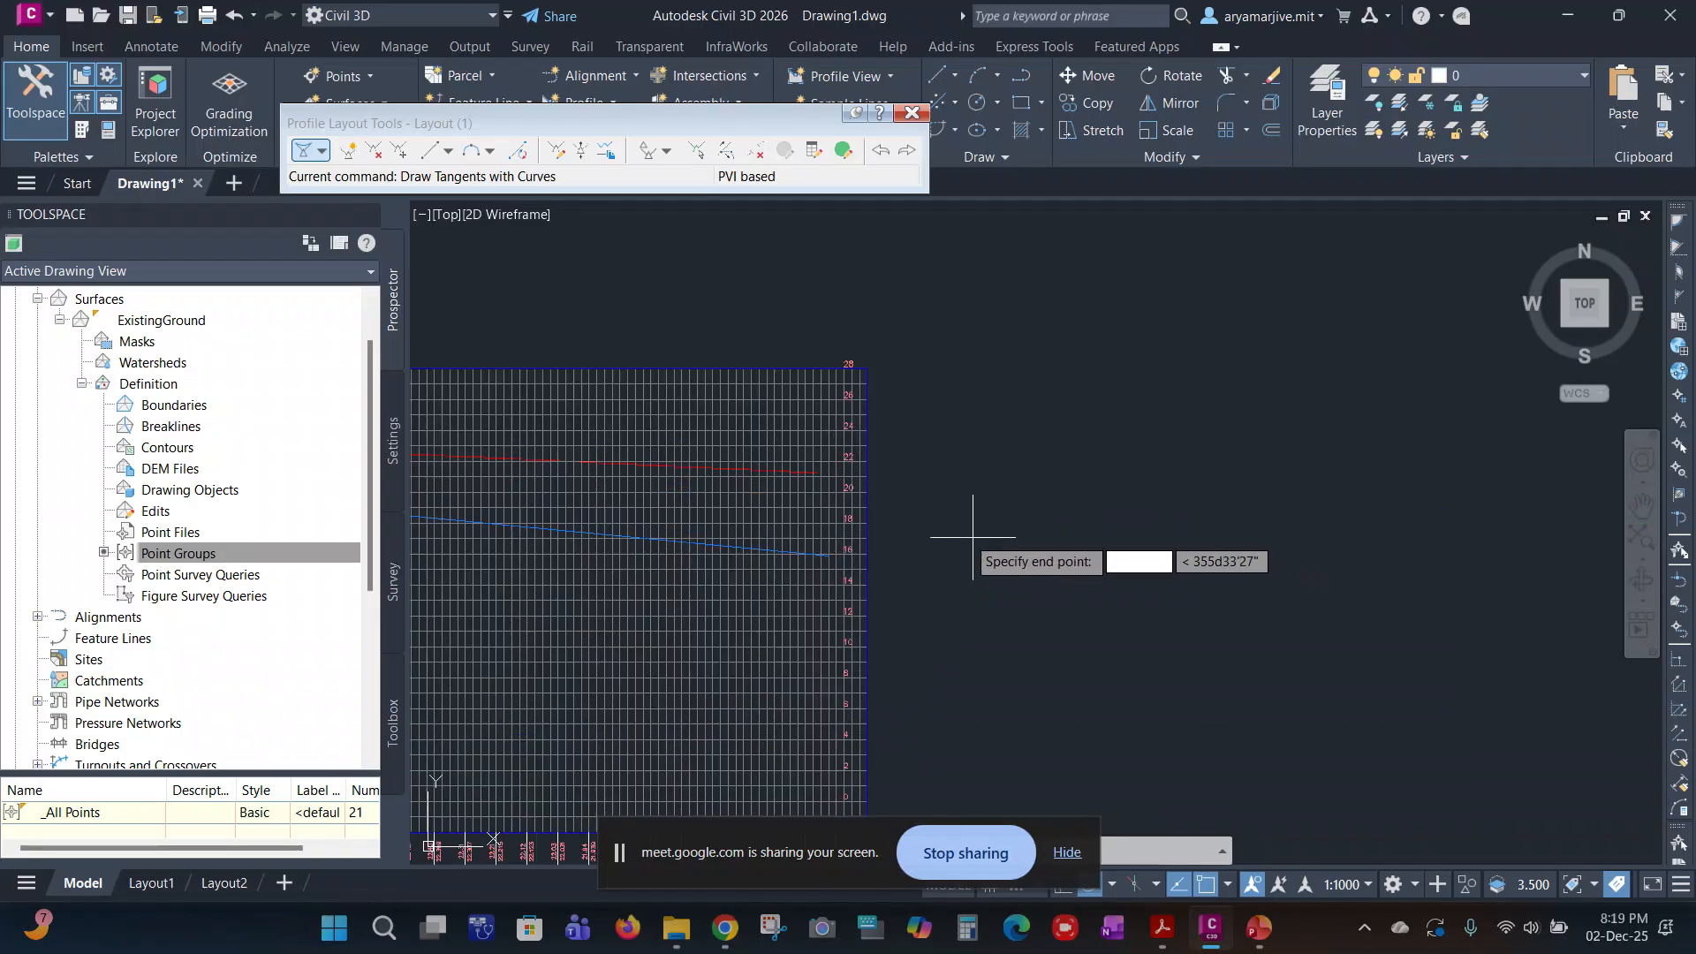
click(819, 473)
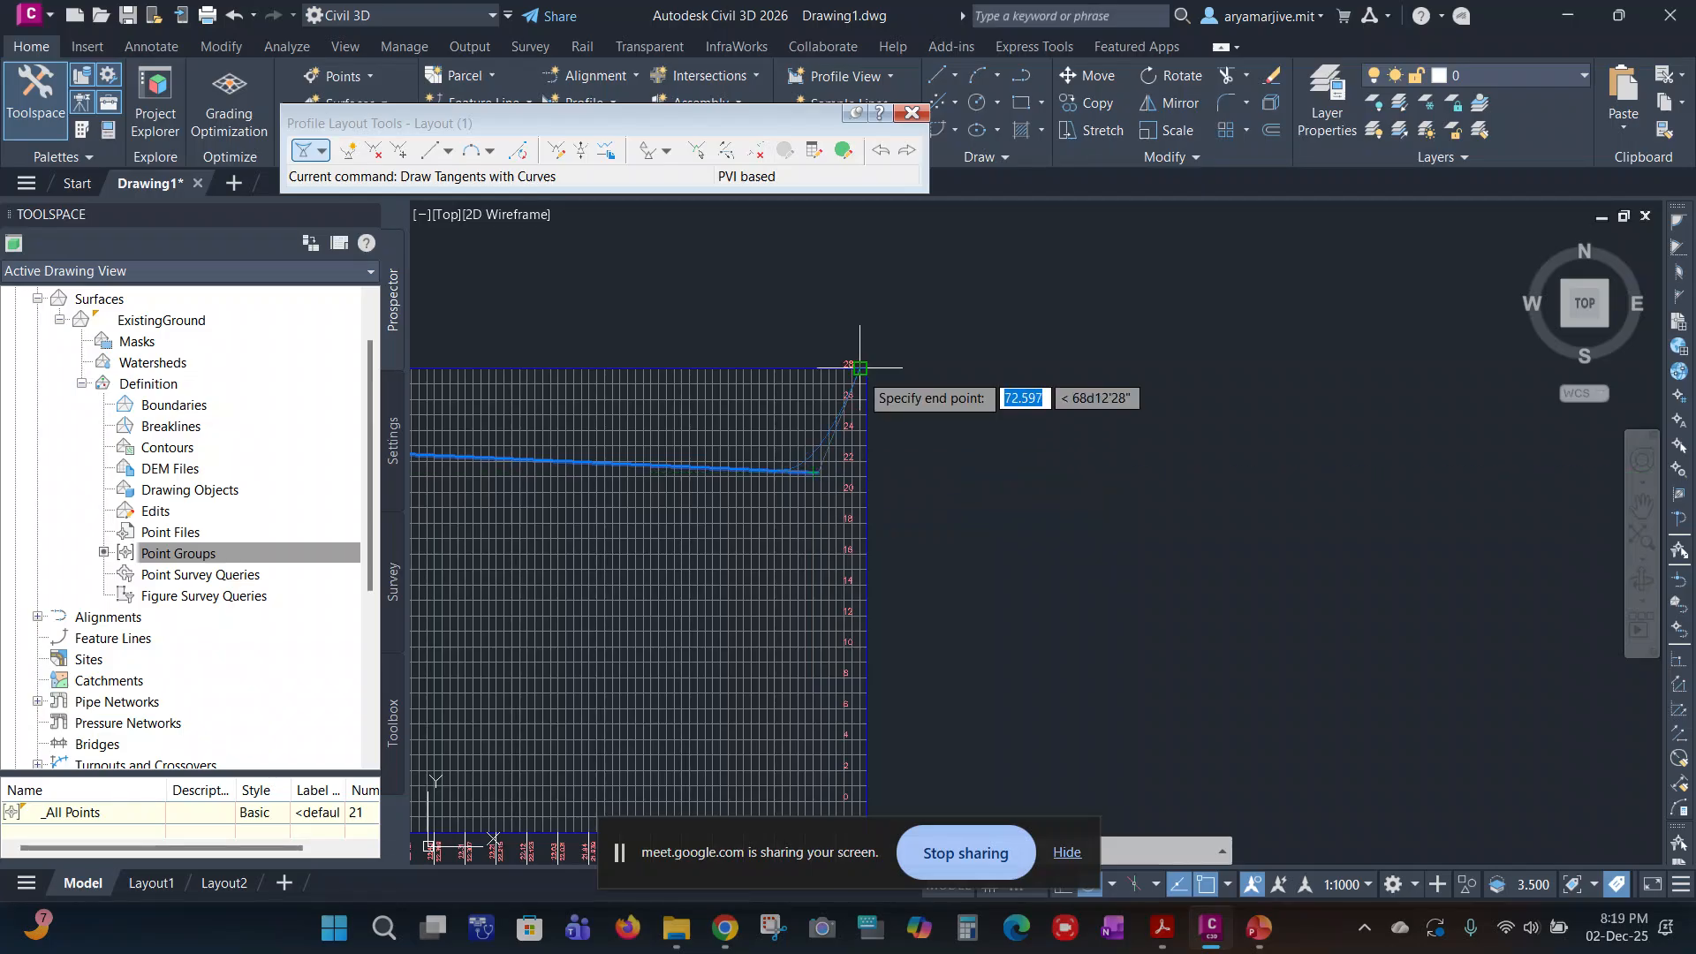
key(Return)
Step: Examine the finished design profile against the existing ground, including its labels and the elevation band at the start
scroll(972, 557, down, 5)
middle_drag(1003, 566, 1305, 514)
scroll(655, 466, up, 6)
scroll(1034, 466, up, 1)
middle_drag(1034, 466, 574, 517)
scroll(758, 705, up, 3)
scroll(776, 589, down, 2)
middle_drag(773, 341, 868, 422)
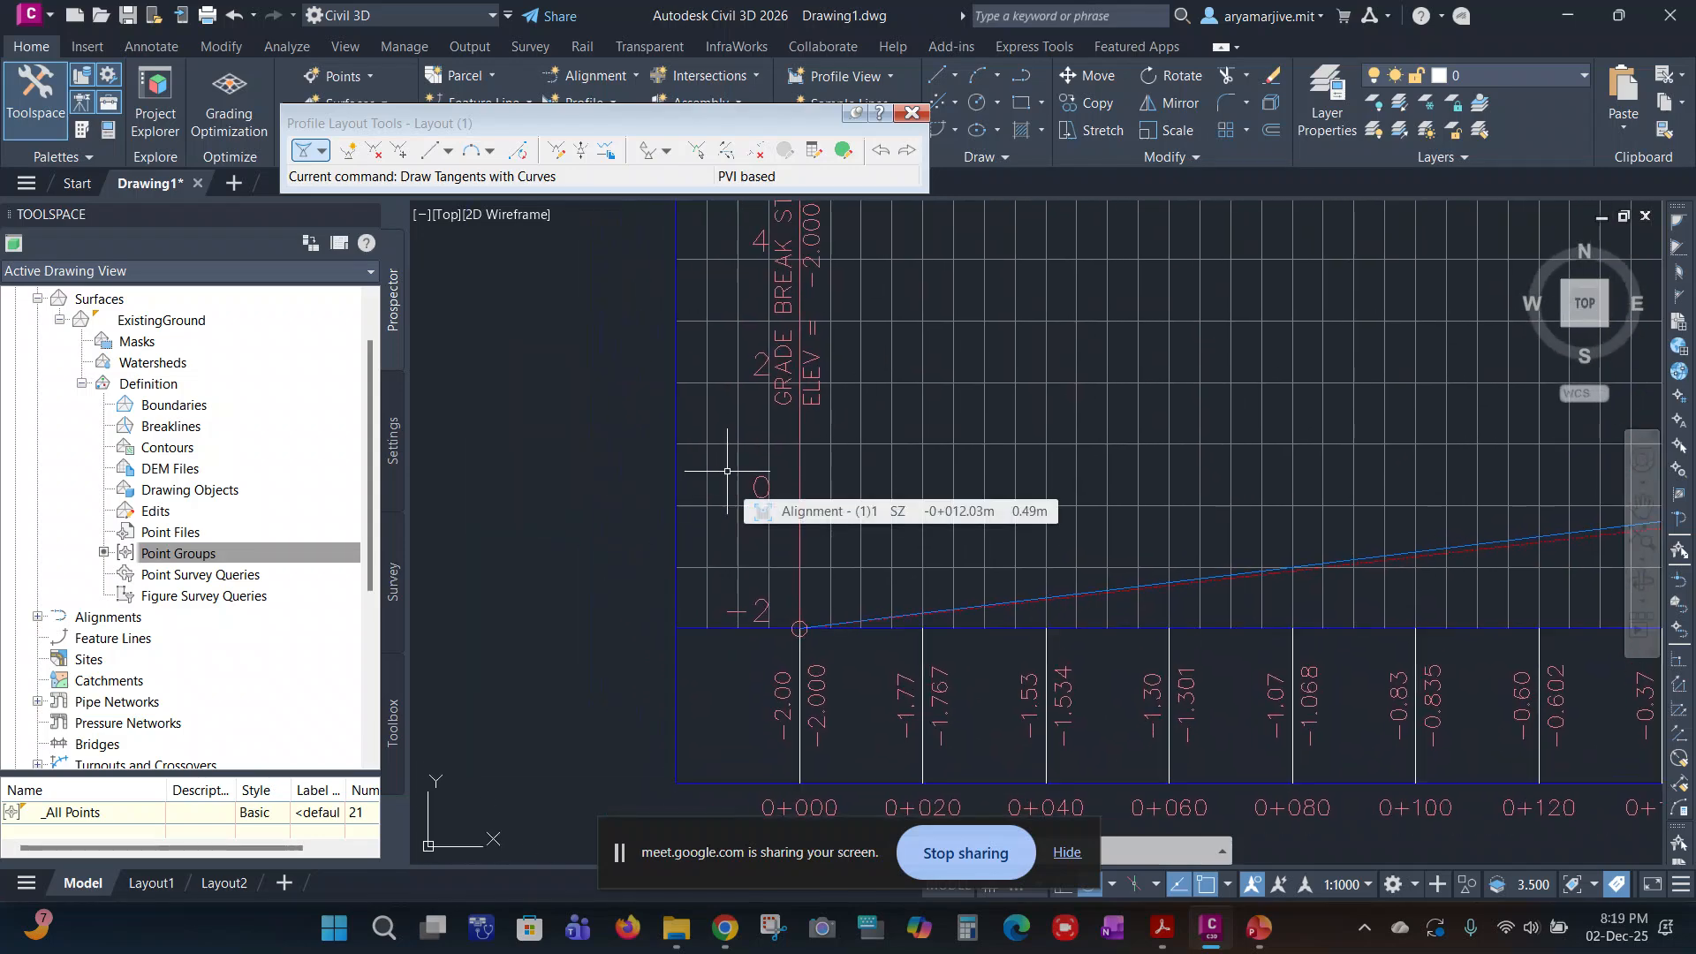
Step: Set the profile curve length at the 1+690 PVI to 200 m, and close the profile grid and layout tools
click(844, 152)
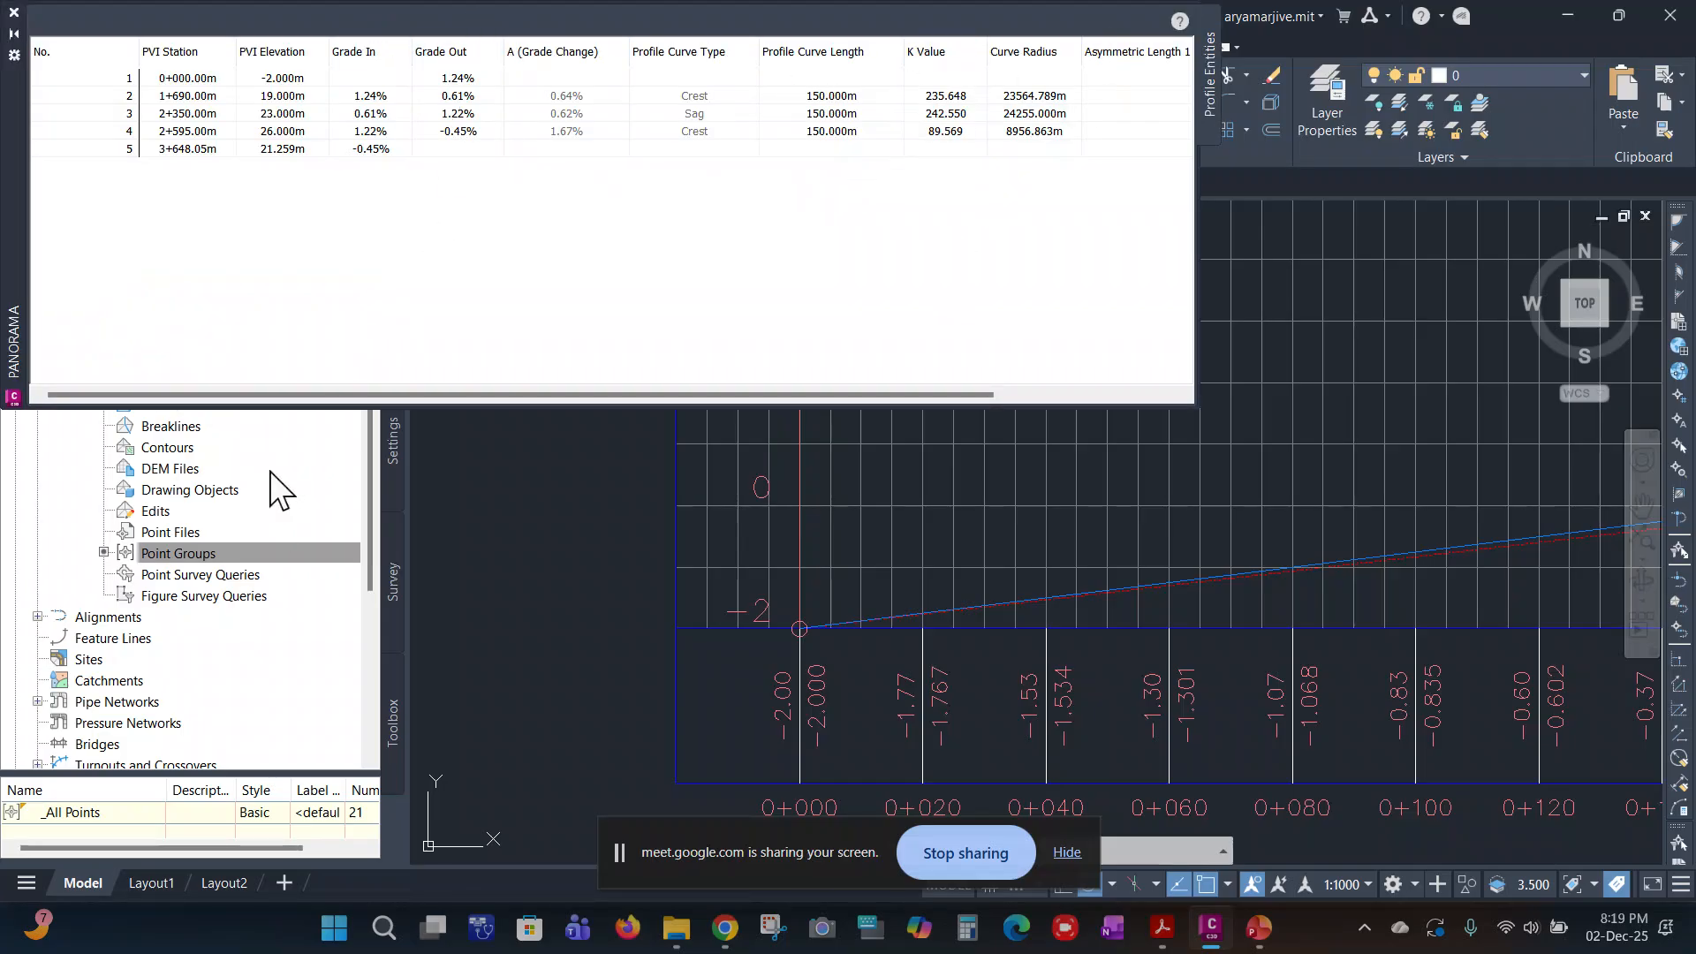
click(13, 13)
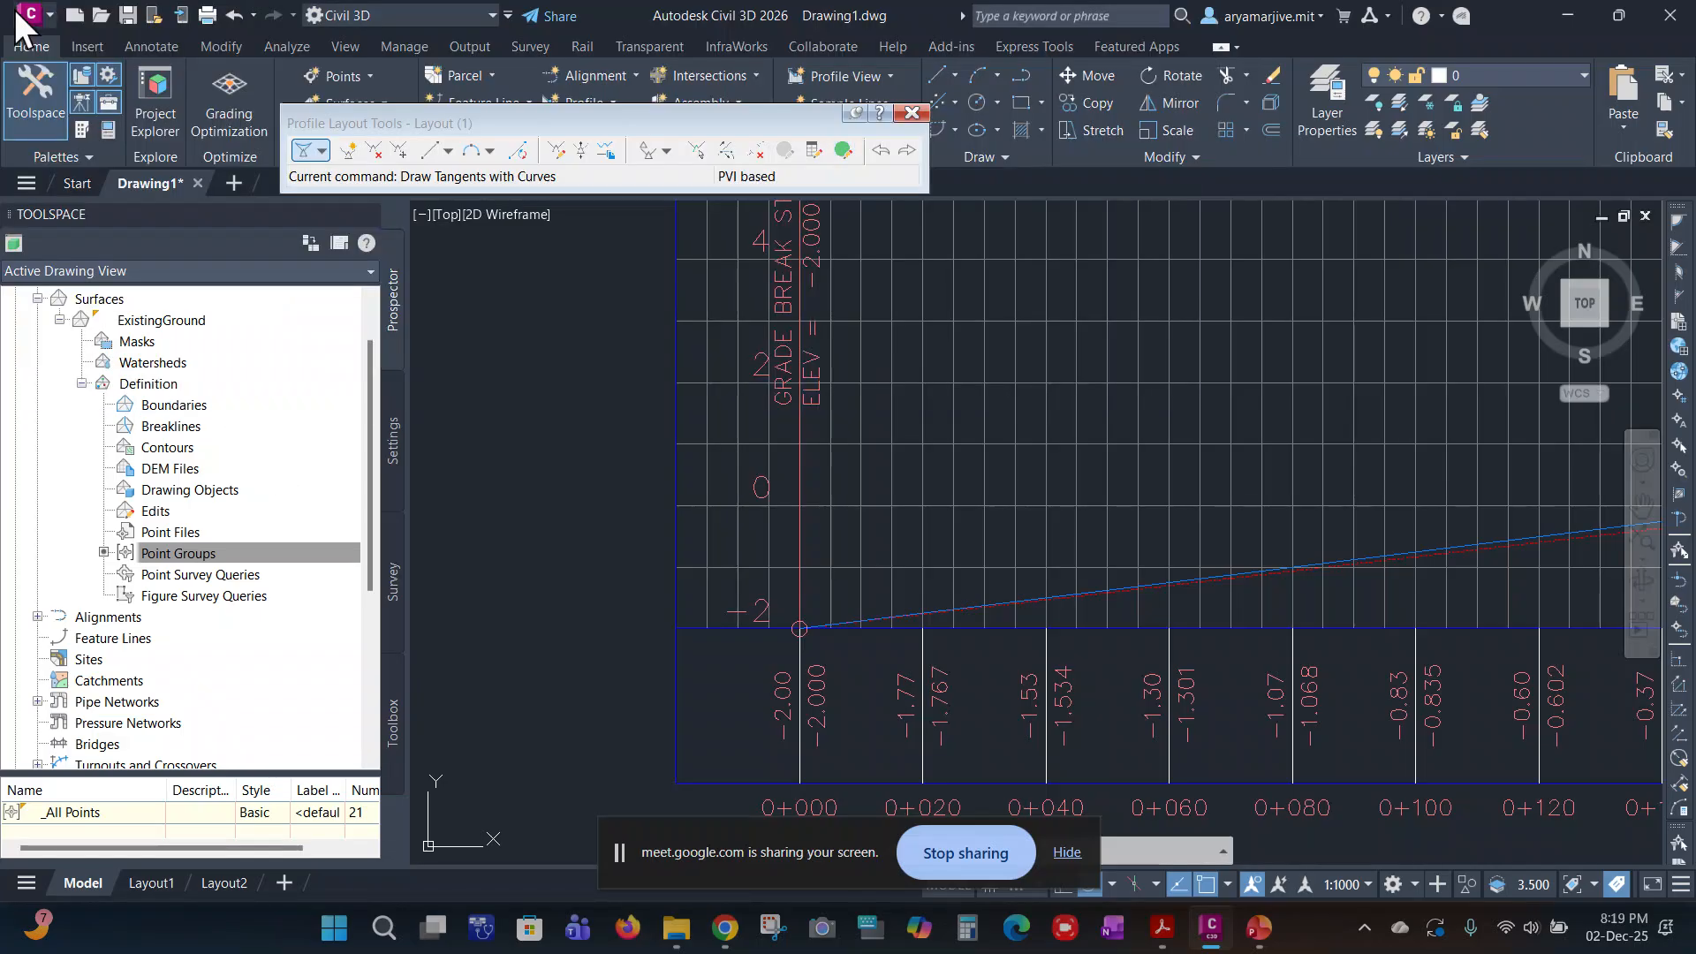
click(842, 152)
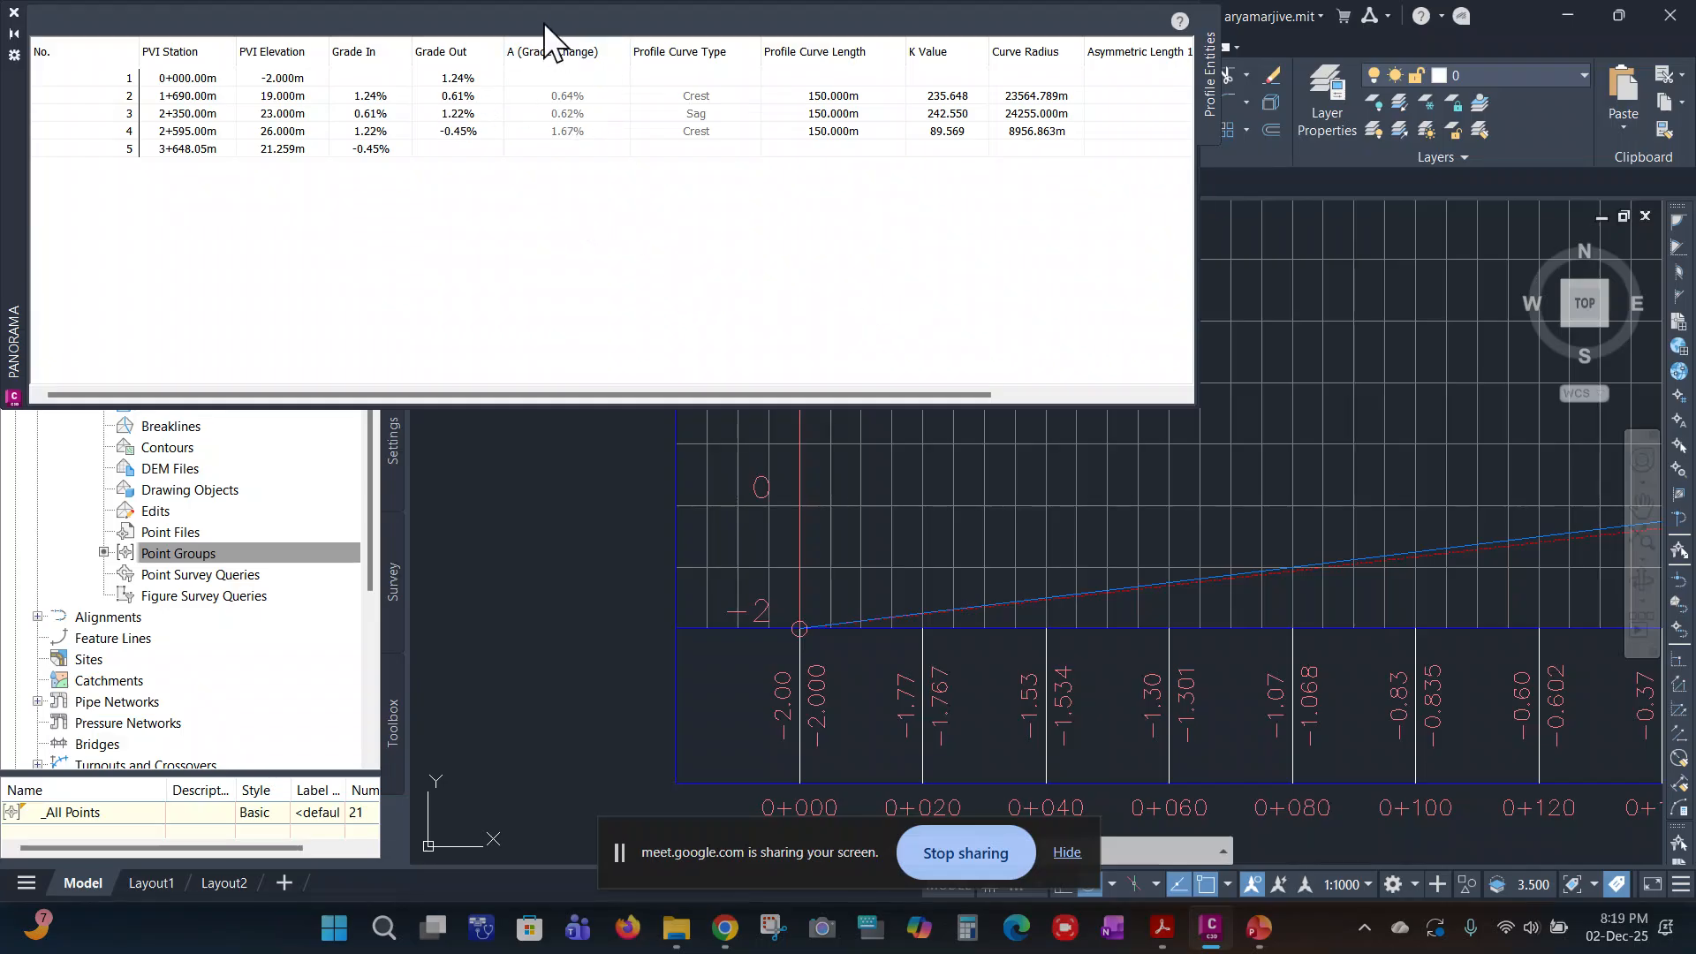
click(561, 97)
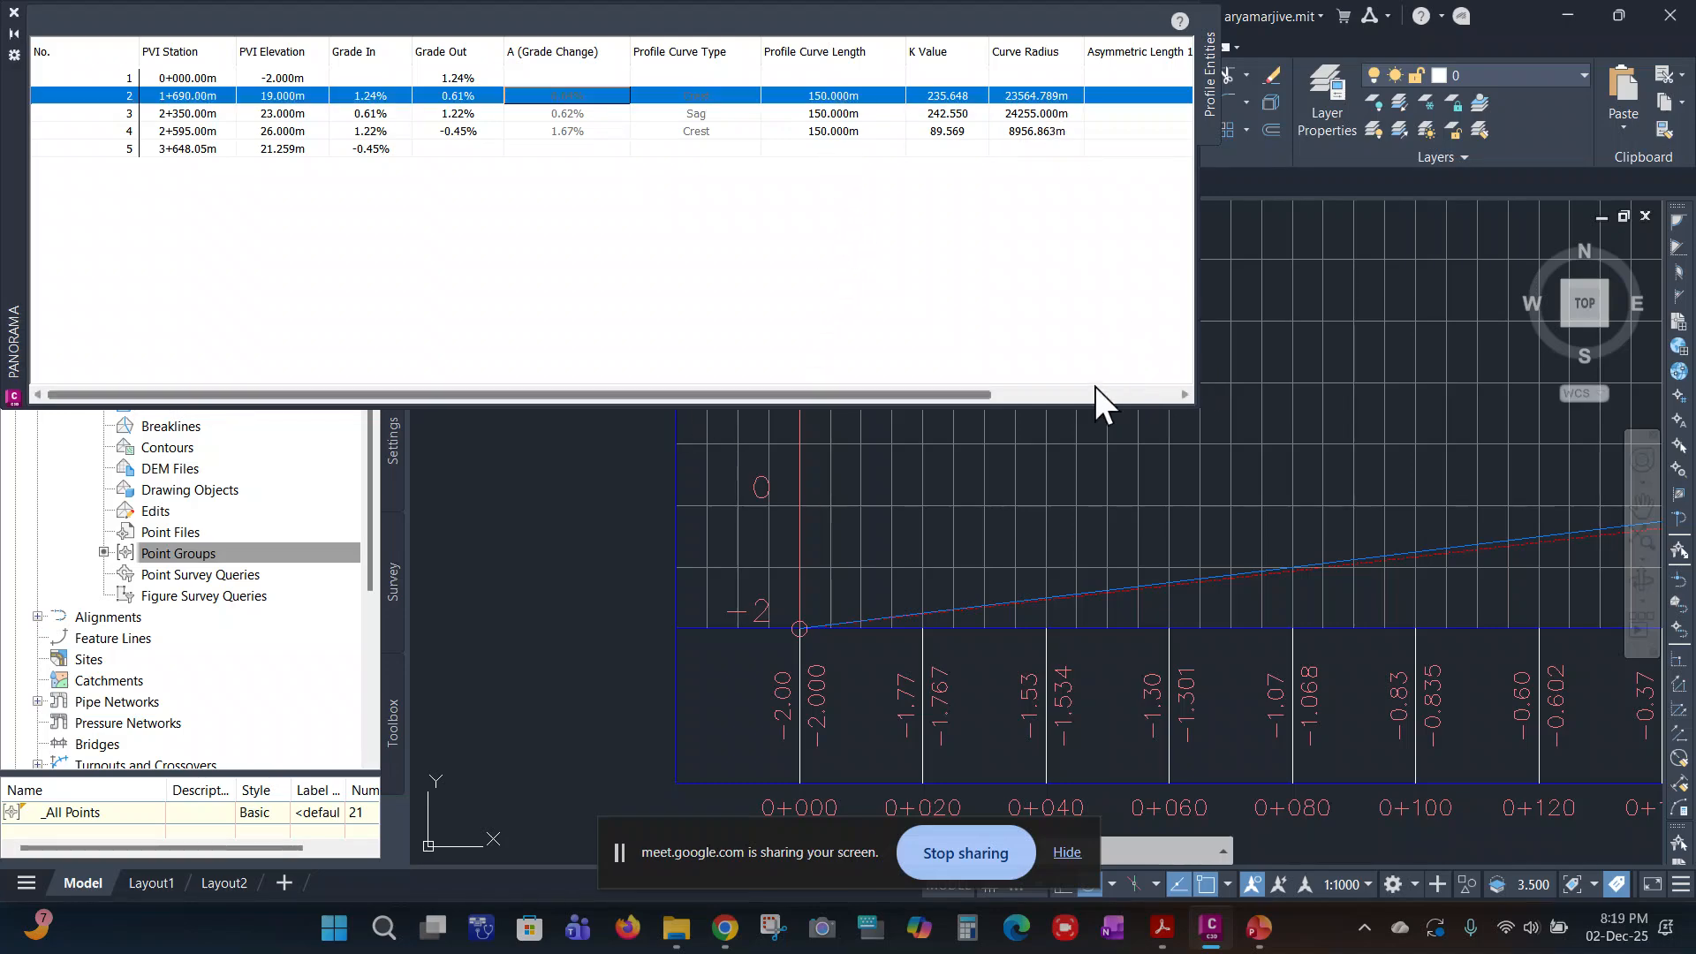
drag(947, 395, 1183, 394)
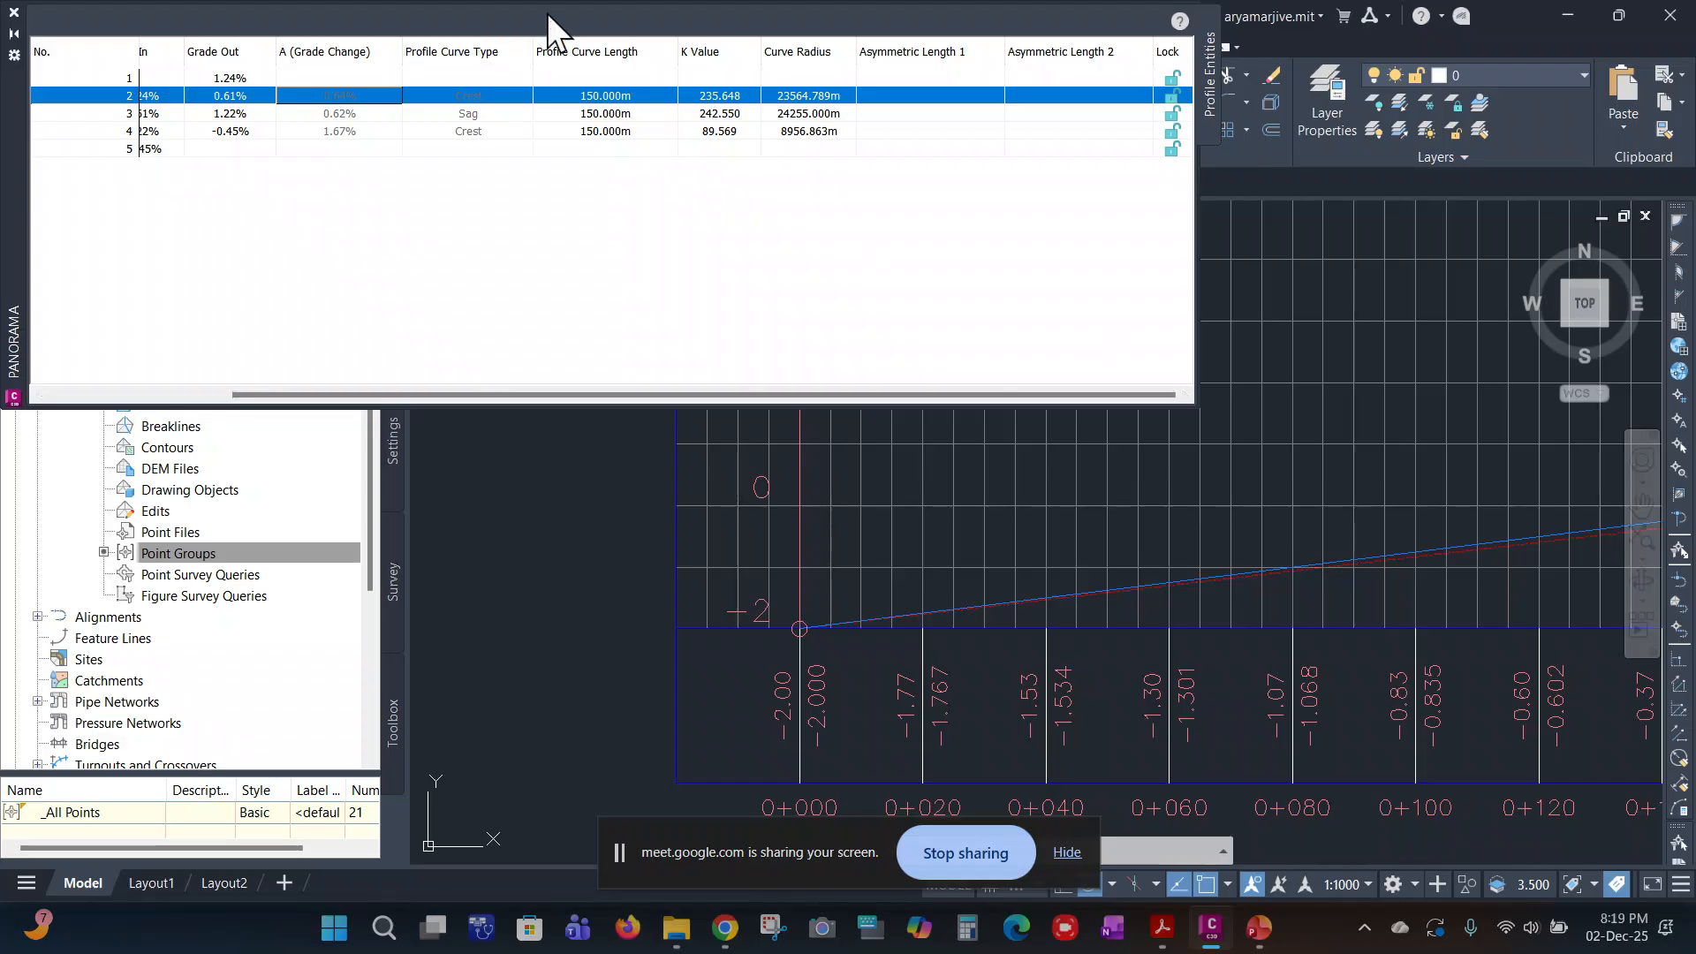
click(606, 97)
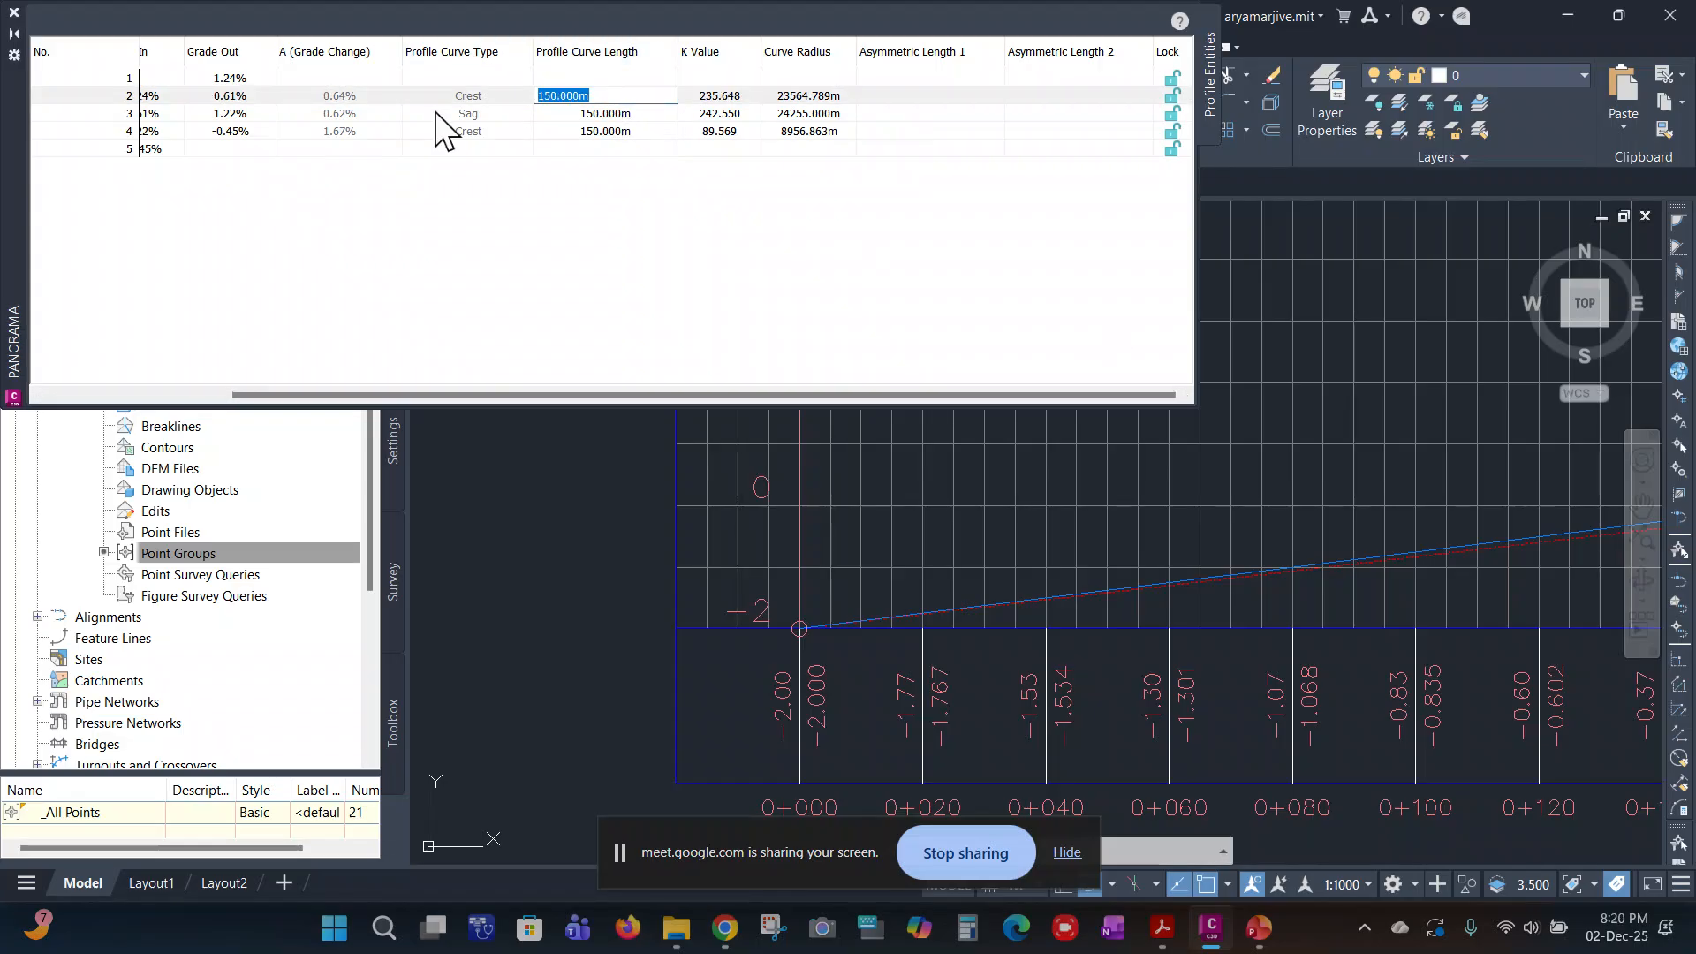
key(Return)
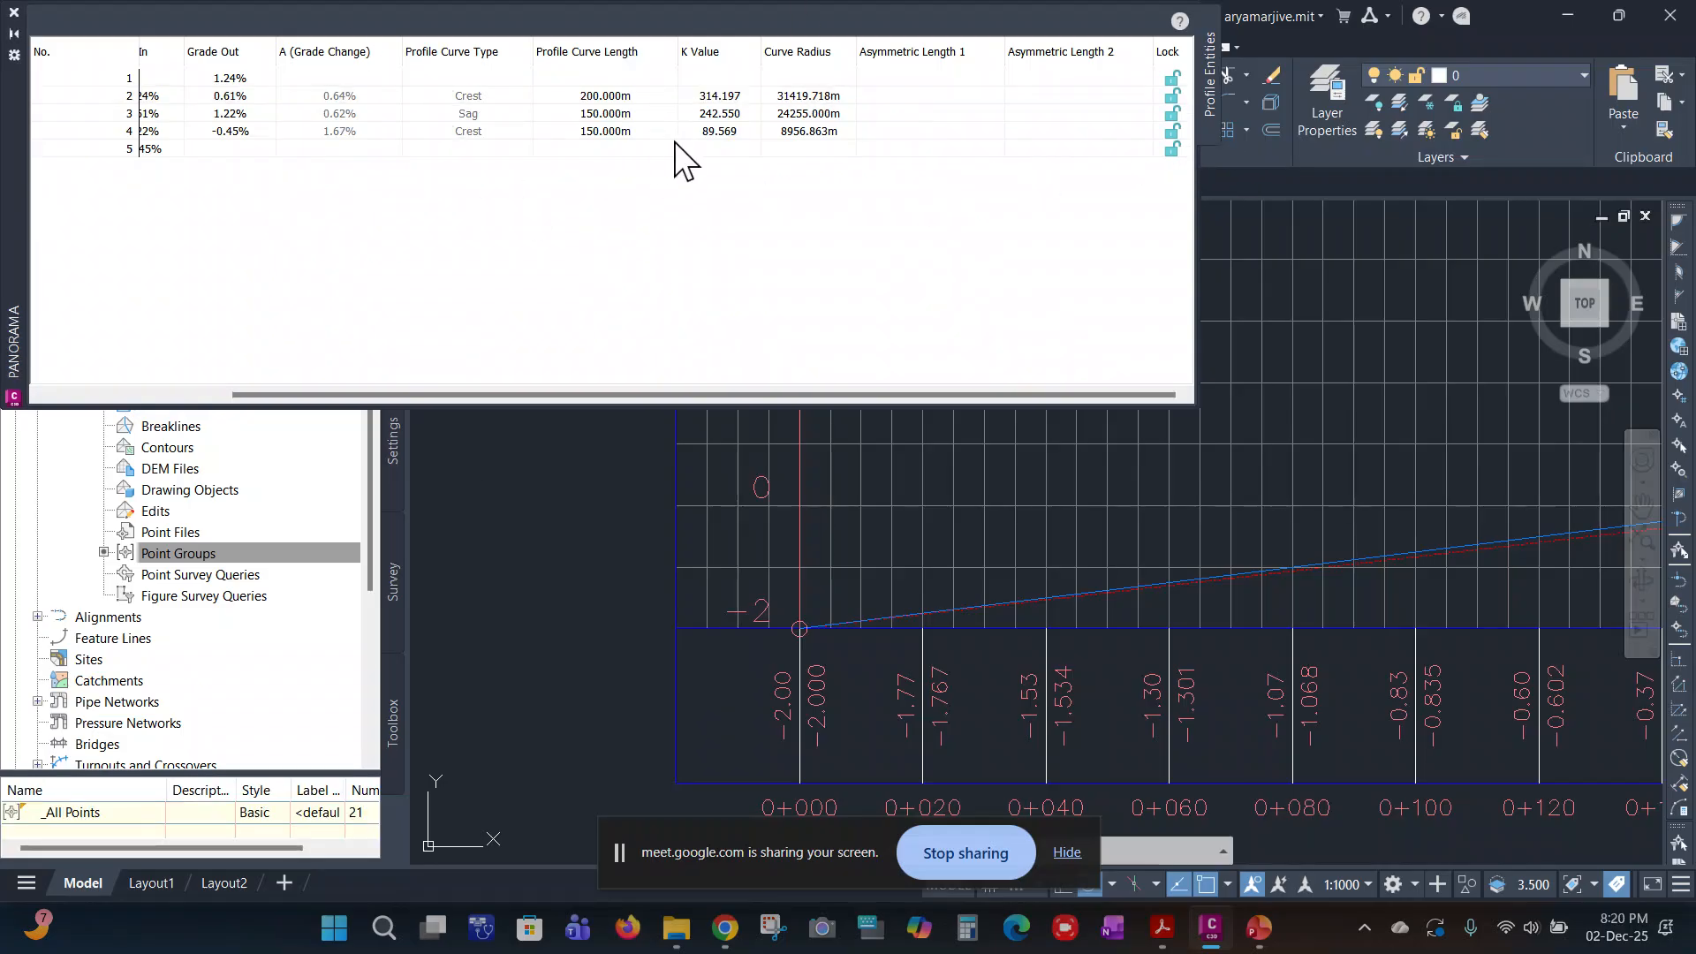
click(14, 13)
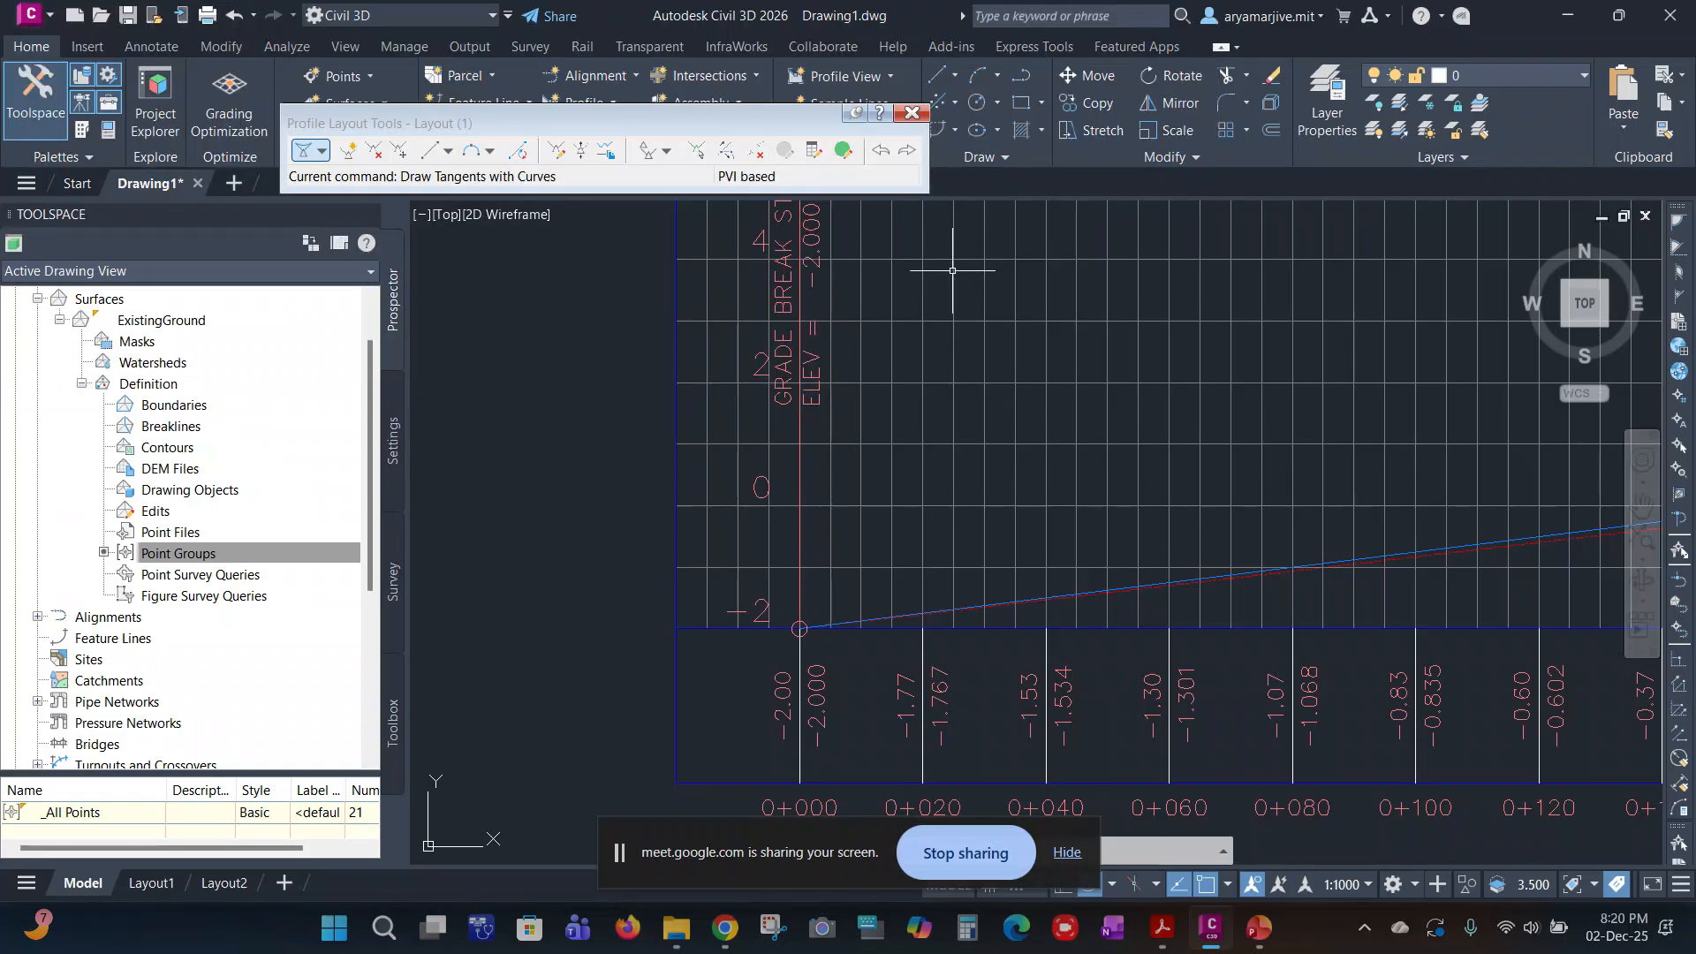
mouse_move(932, 250)
middle_down()
mouse_move(912, 326)
mouse_move(757, 264)
mouse_move(750, 191)
middle_up()
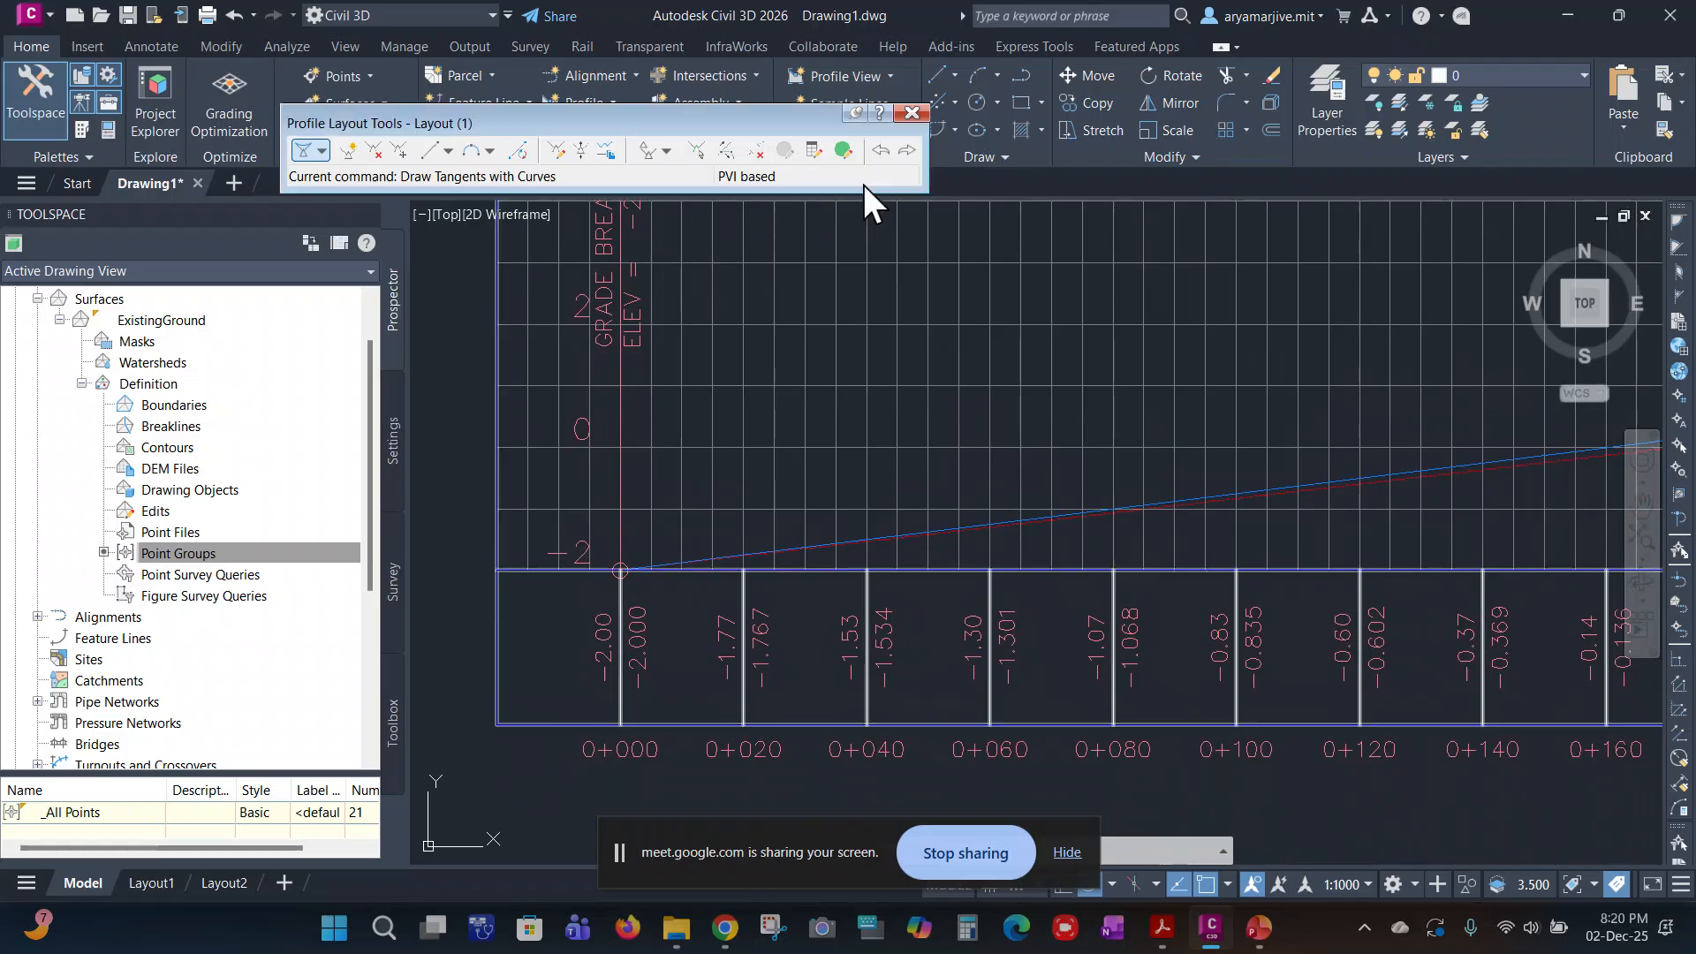
click(911, 113)
key(Escape)
click(754, 386)
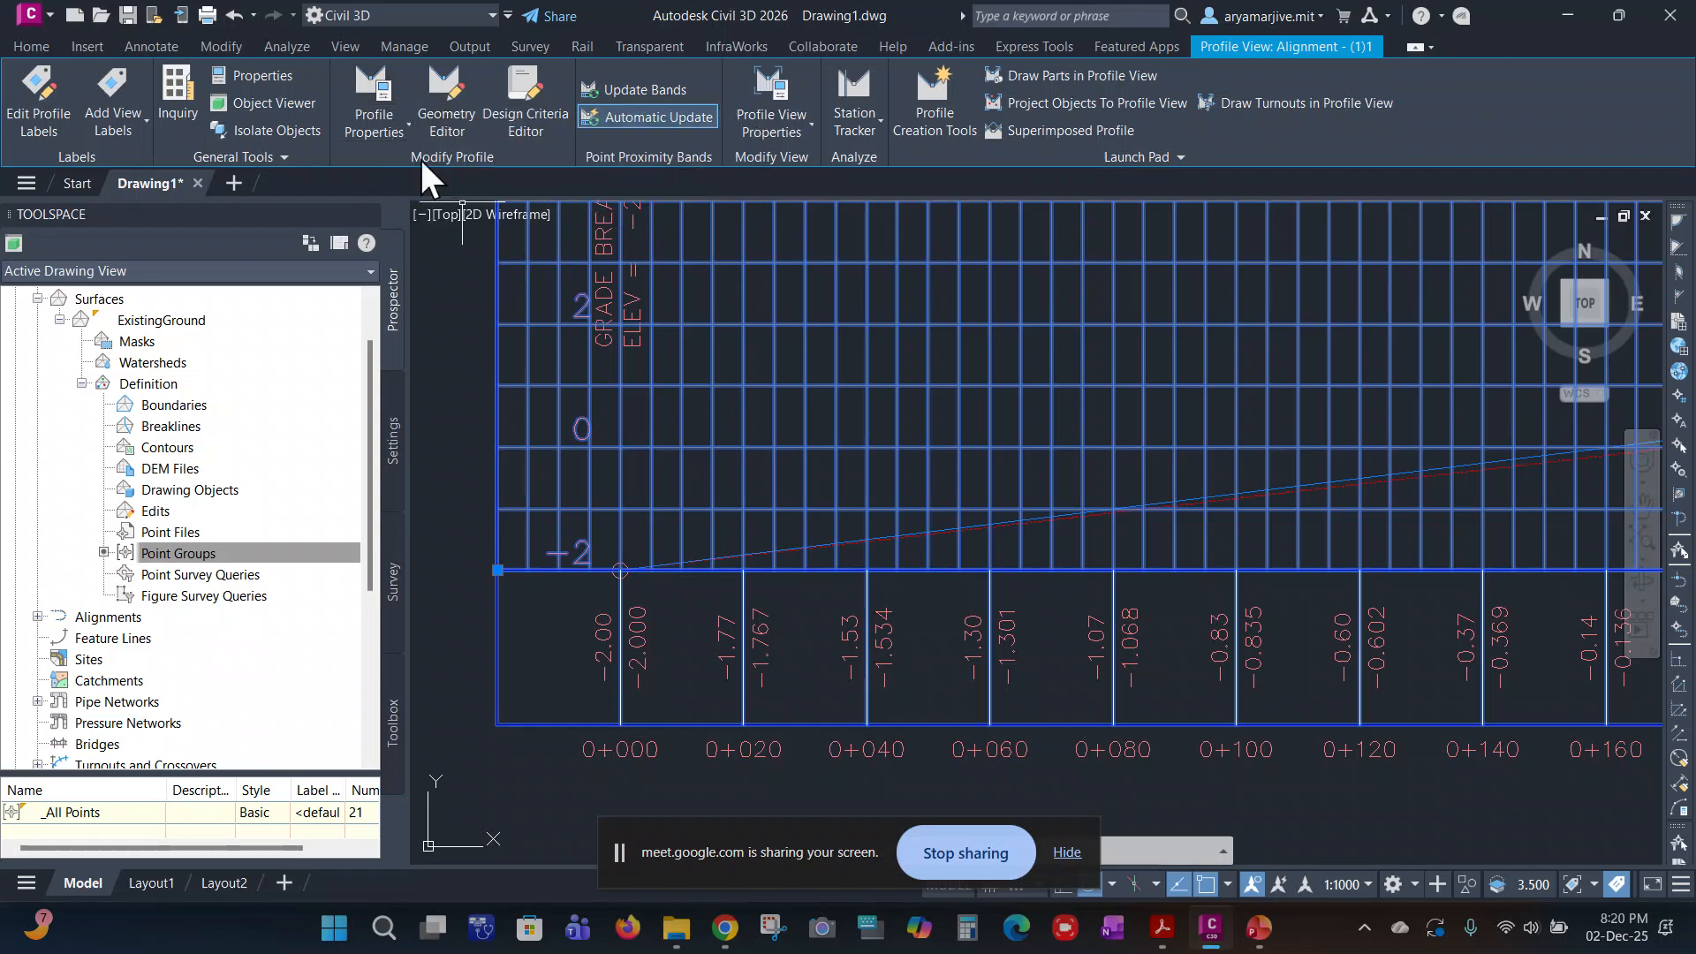
key(Escape)
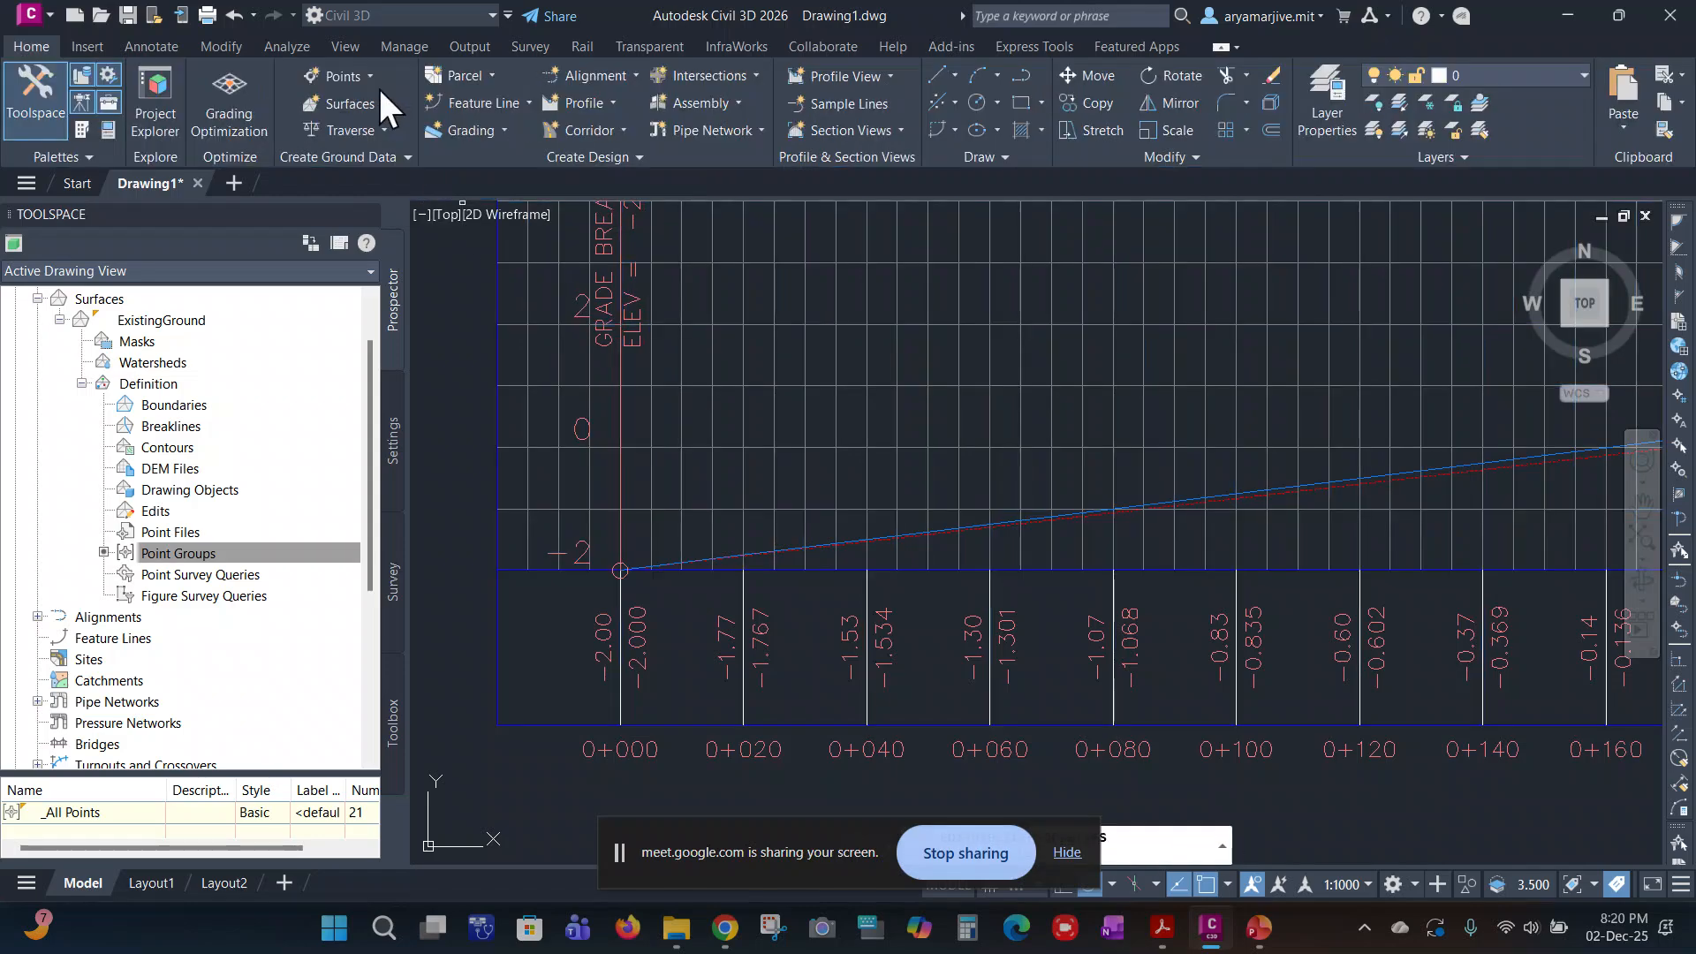
click(715, 446)
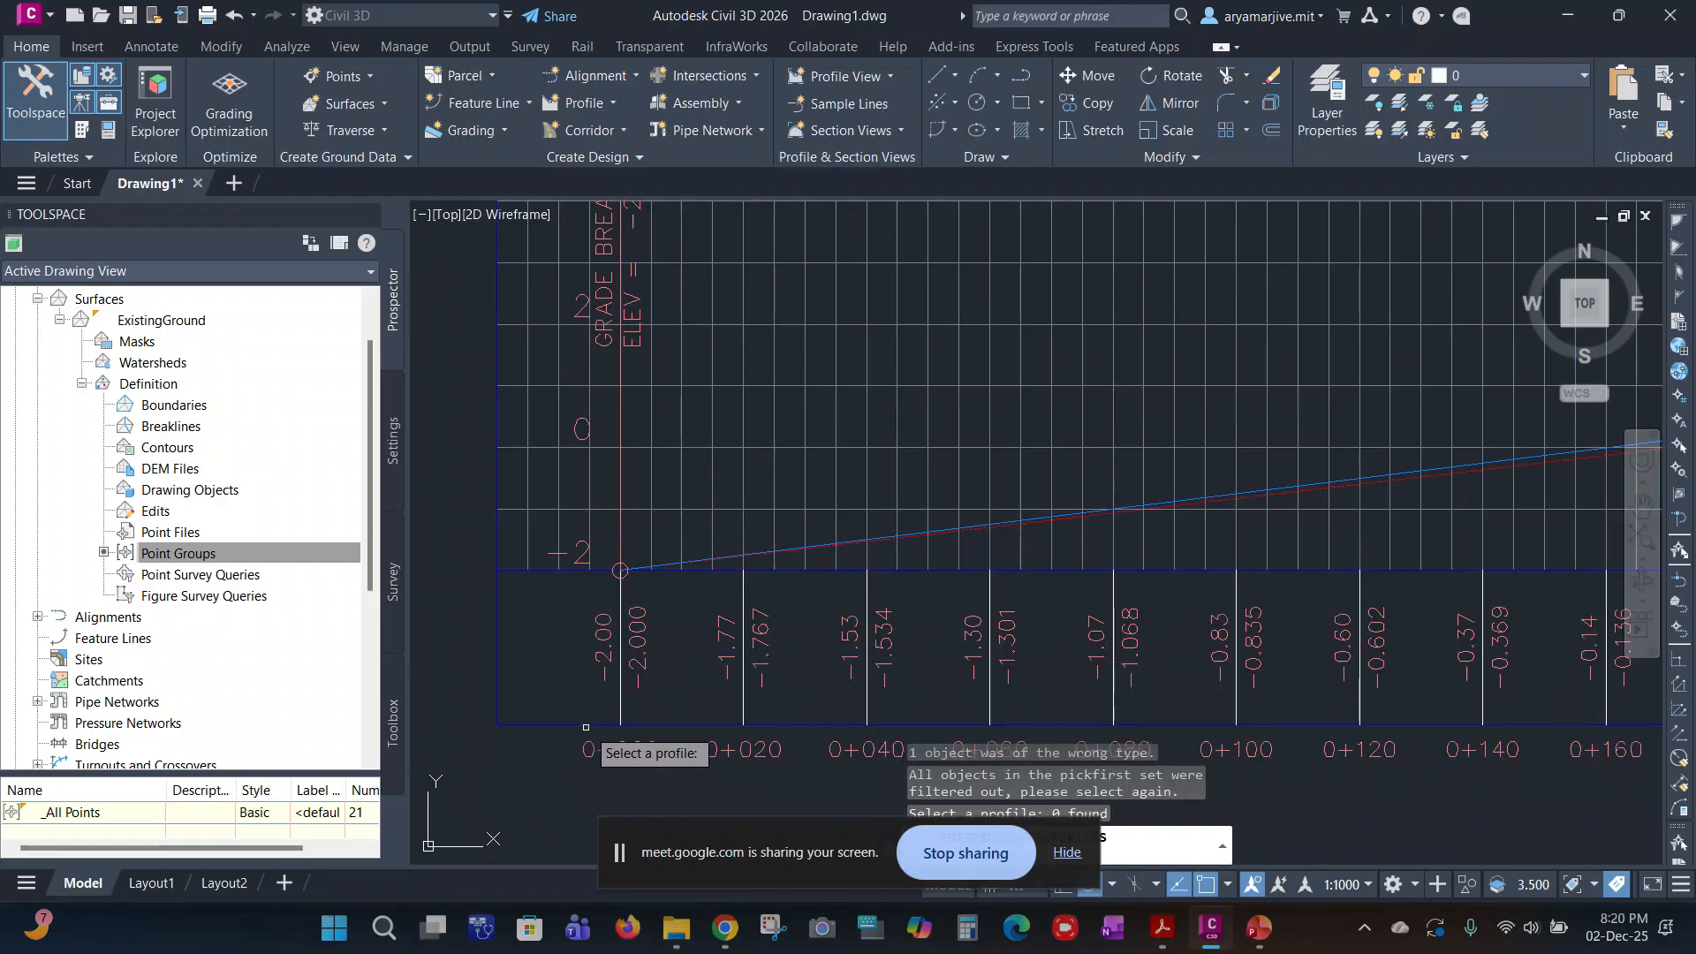
click(633, 659)
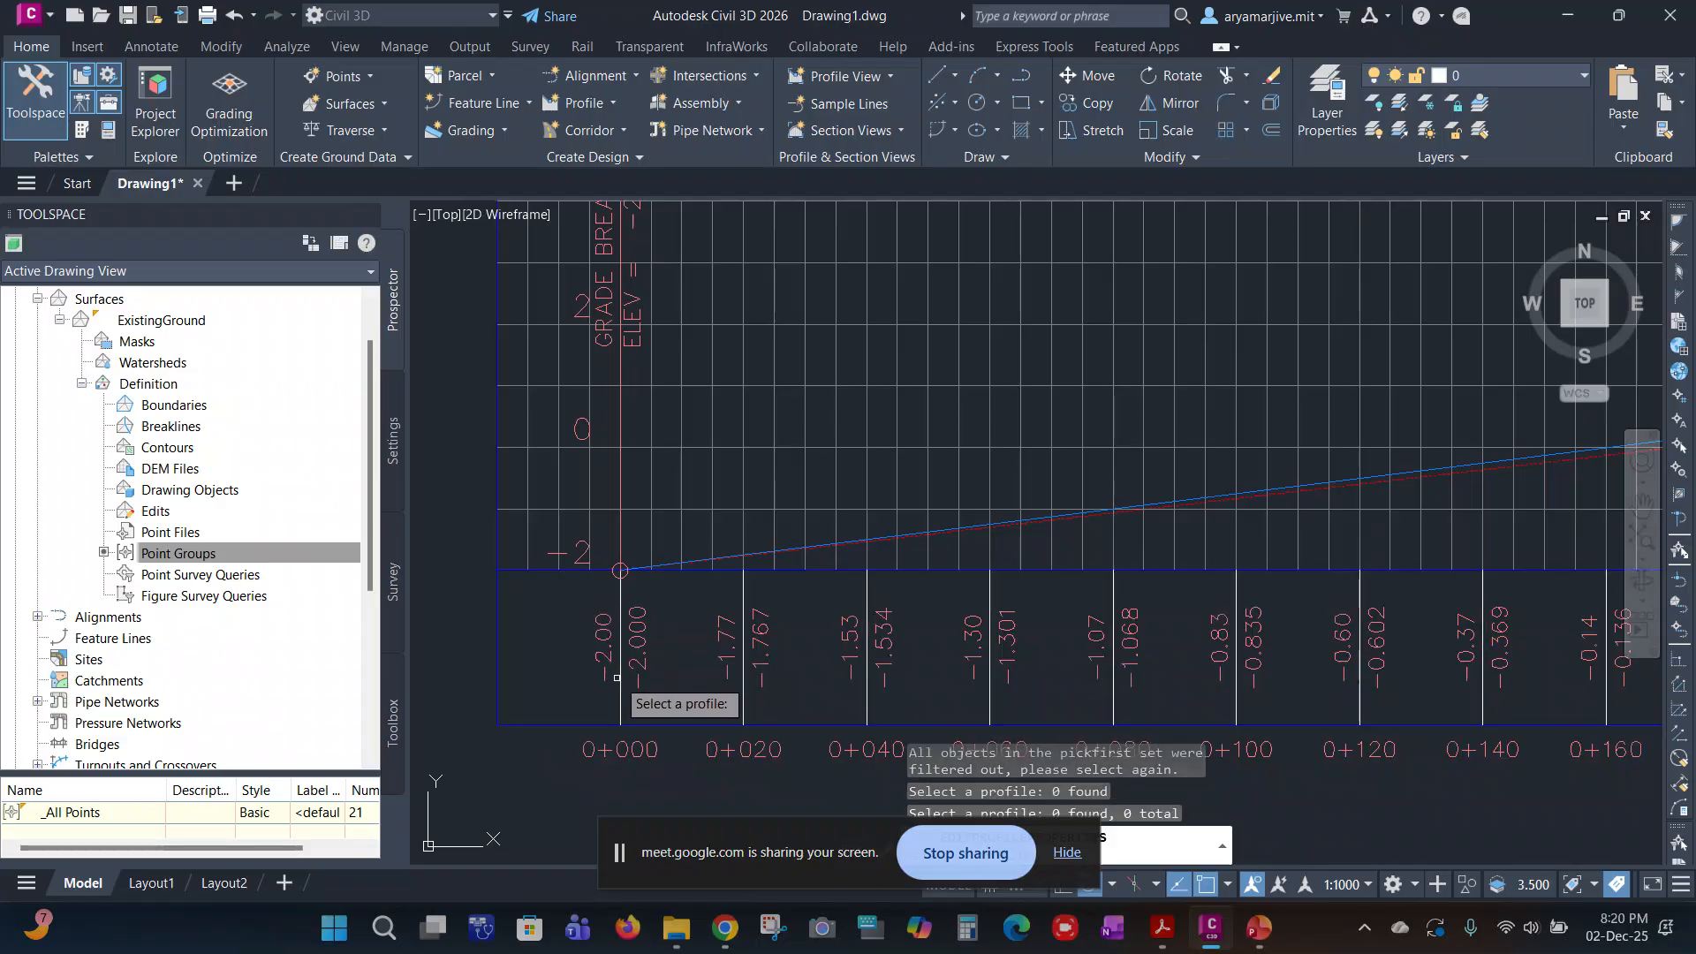
click(622, 679)
click(622, 679)
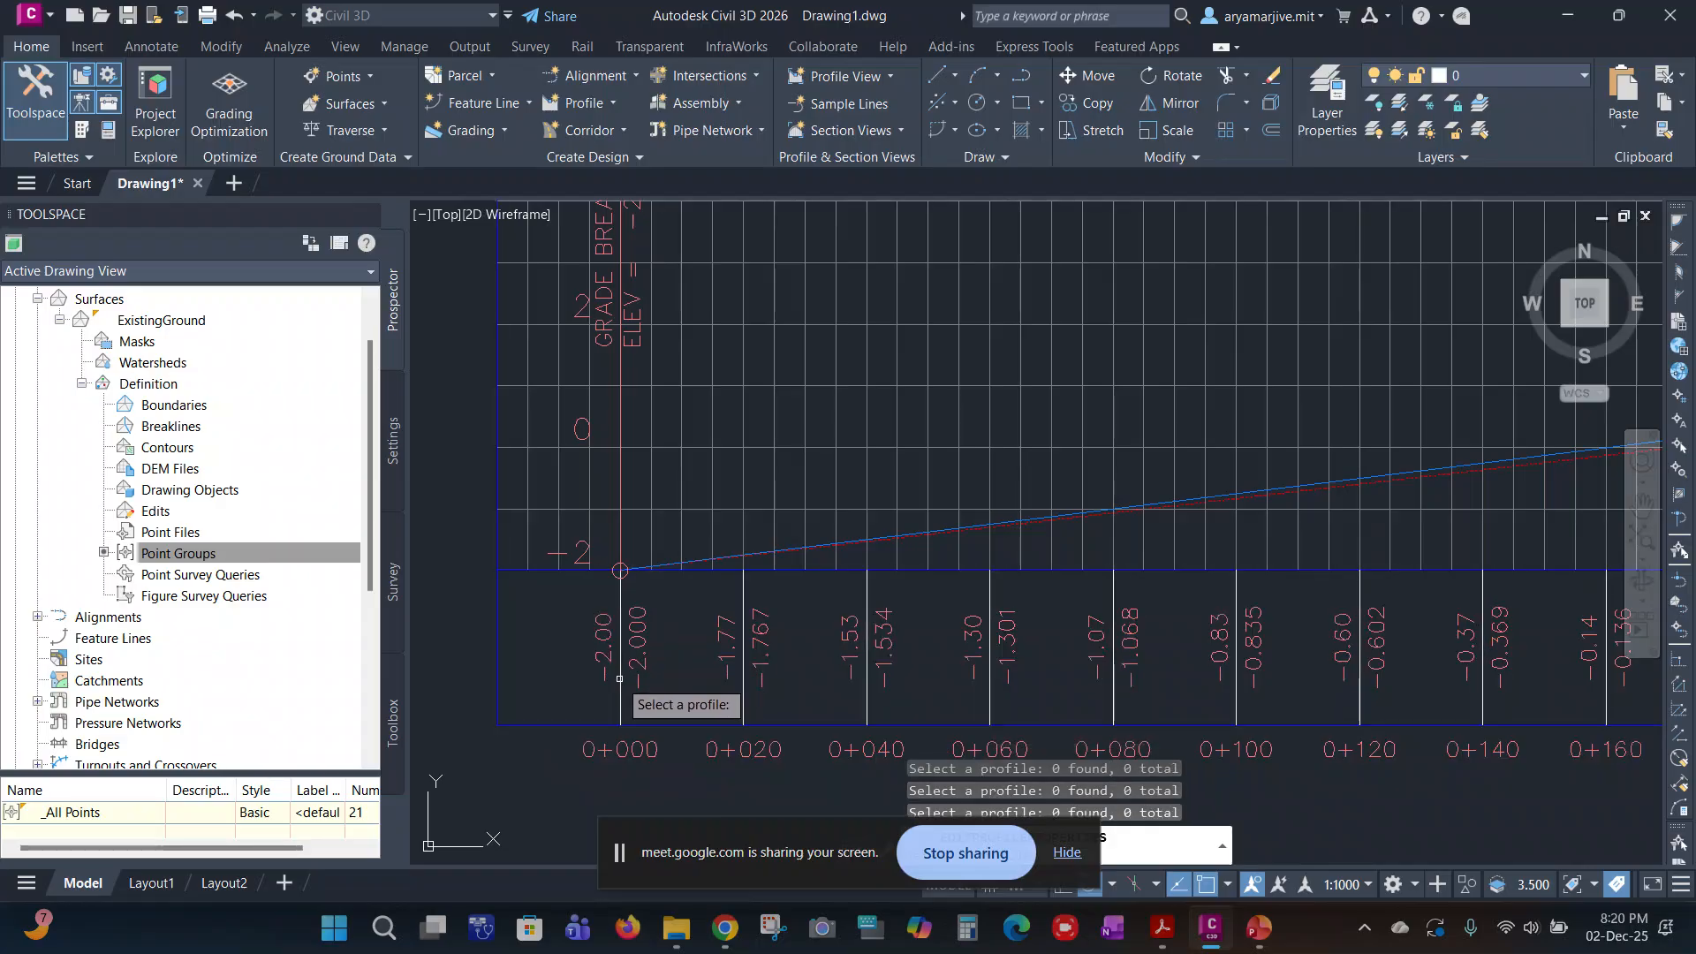
key(Escape)
click(619, 675)
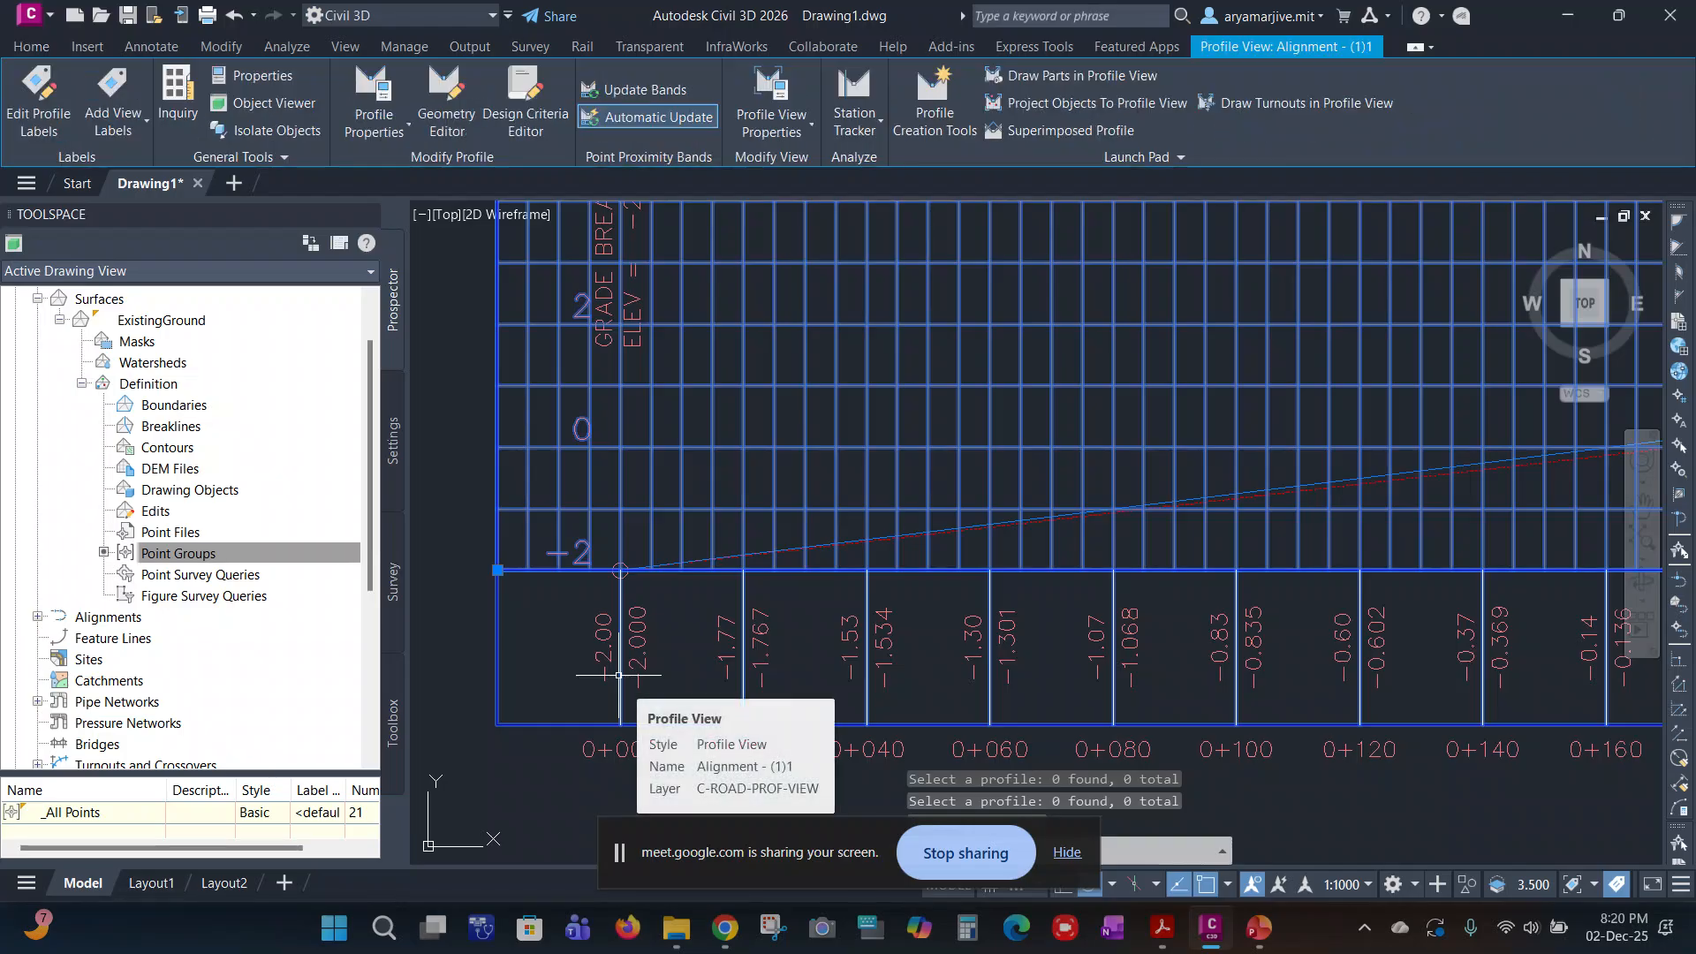
click(408, 126)
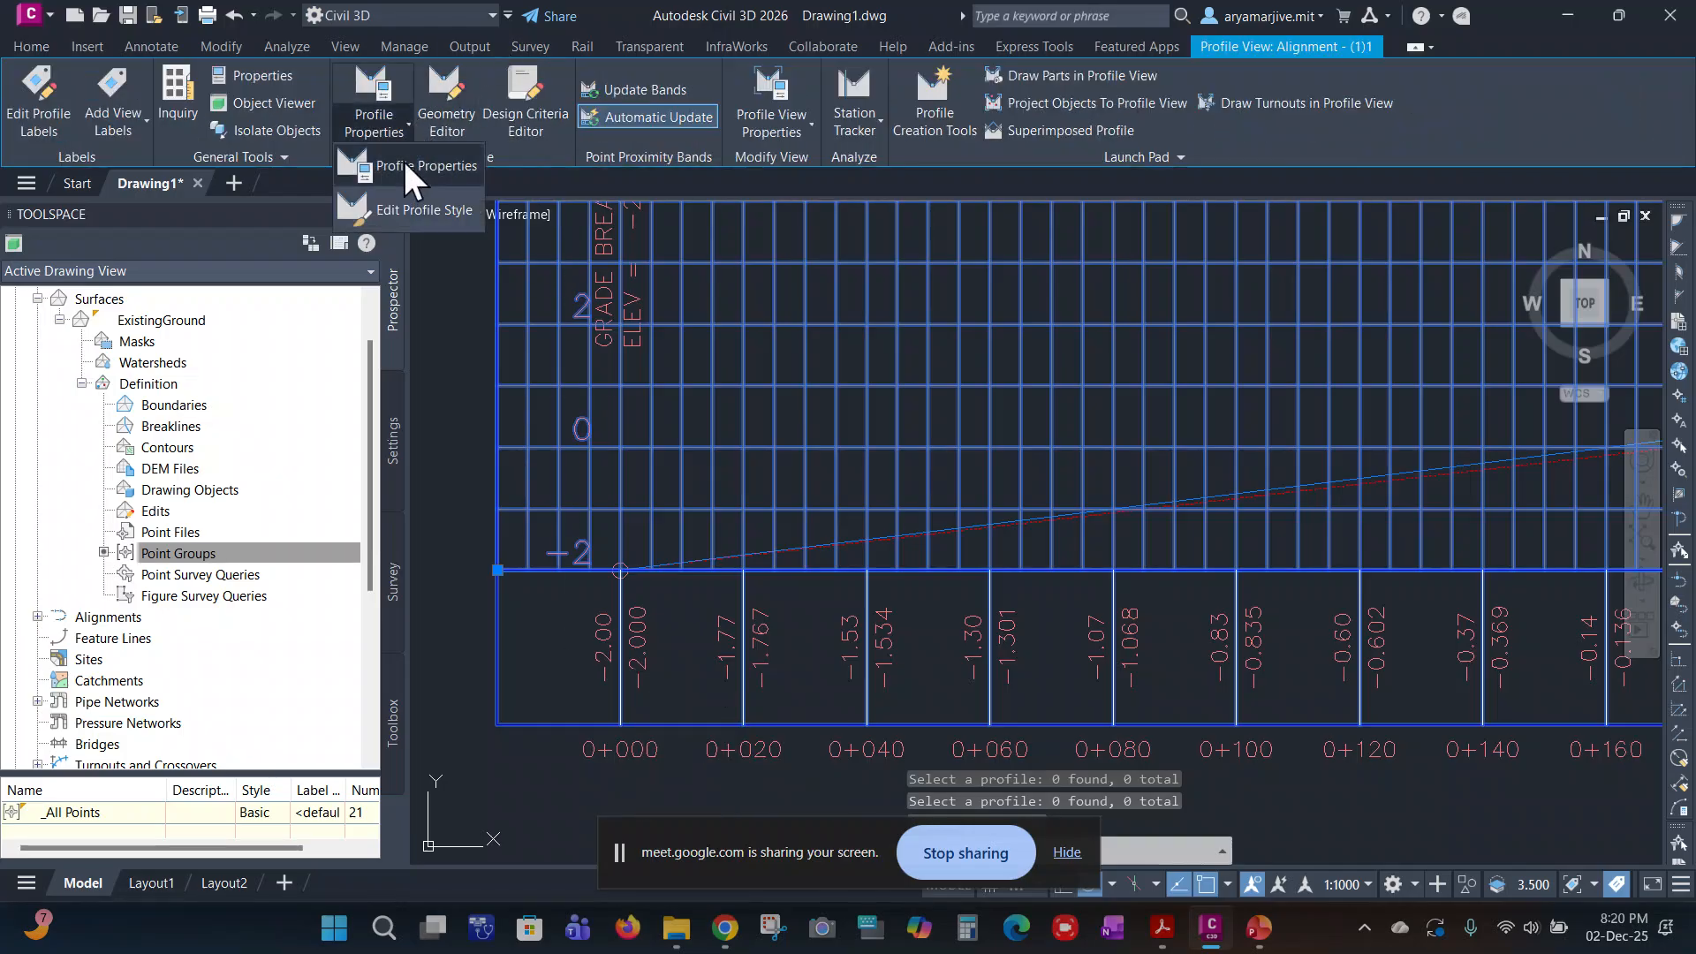
click(403, 208)
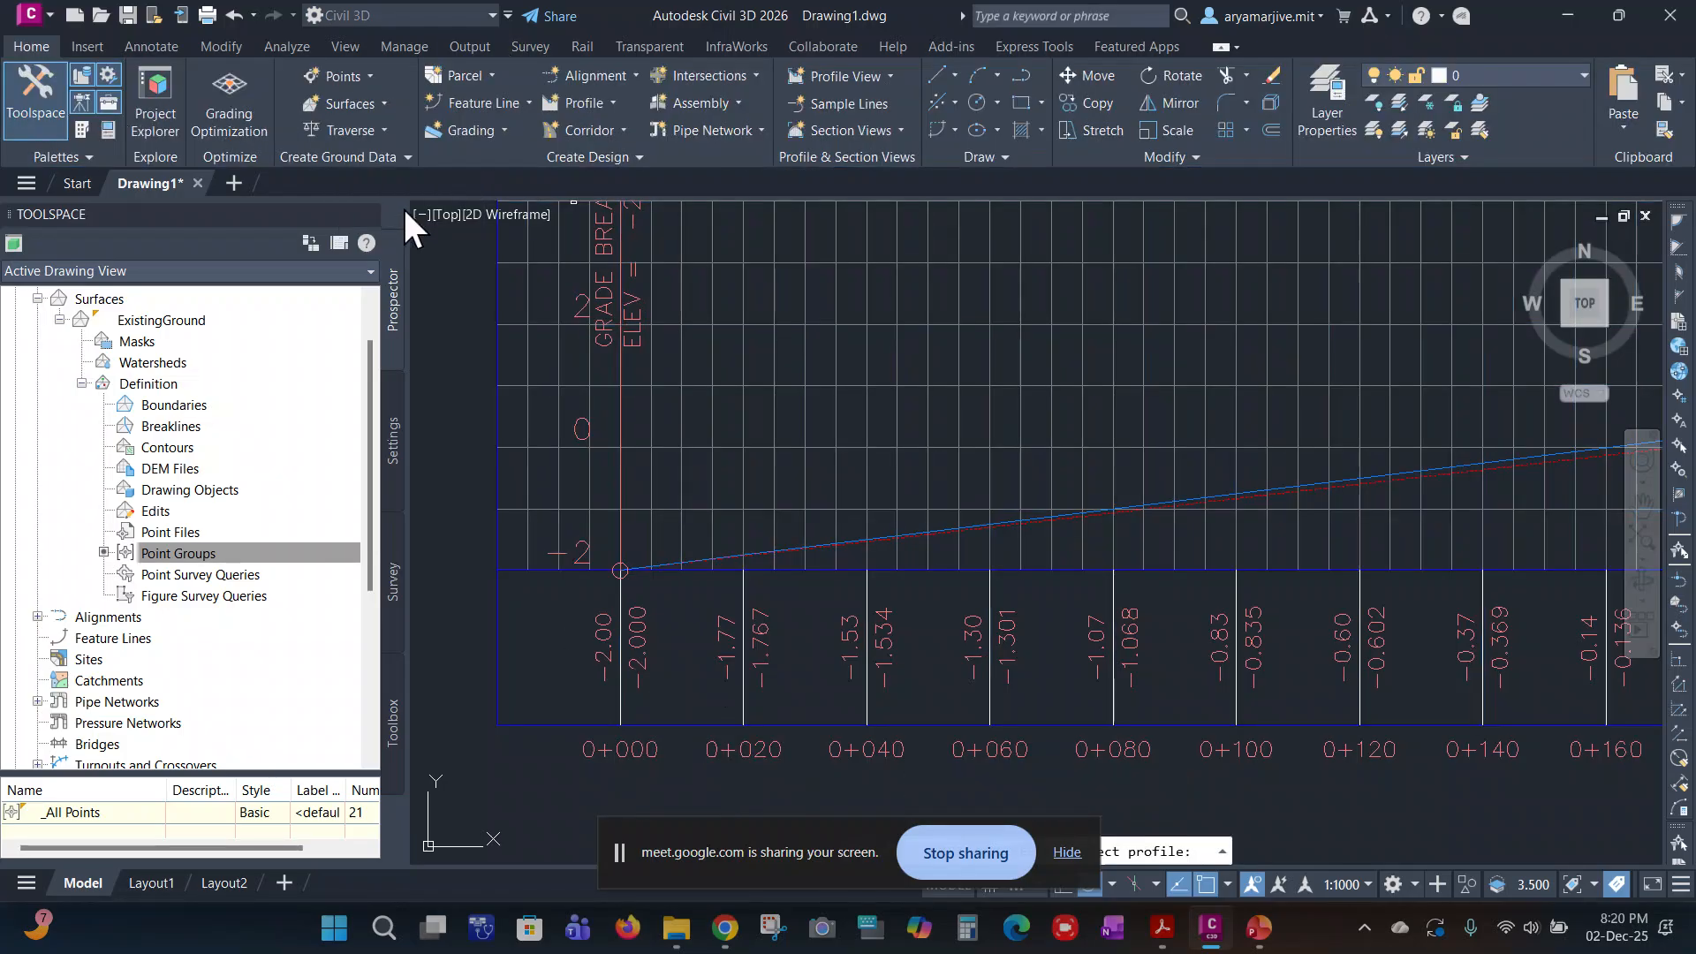
click(706, 383)
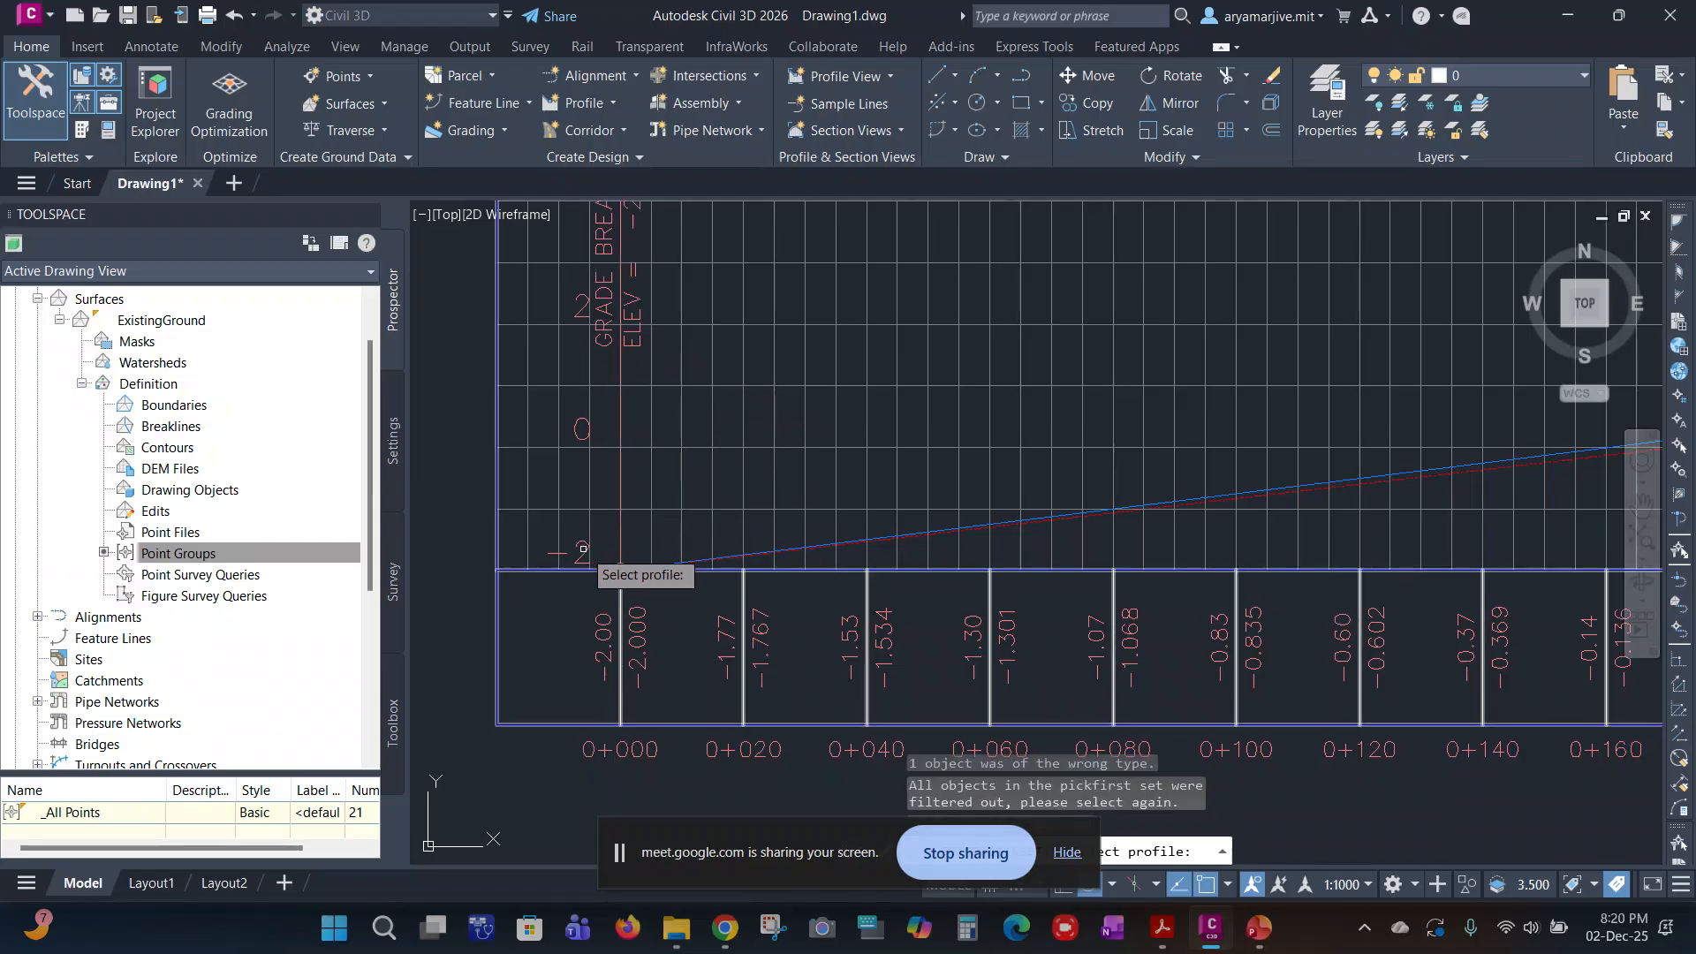
click(590, 556)
key(Escape)
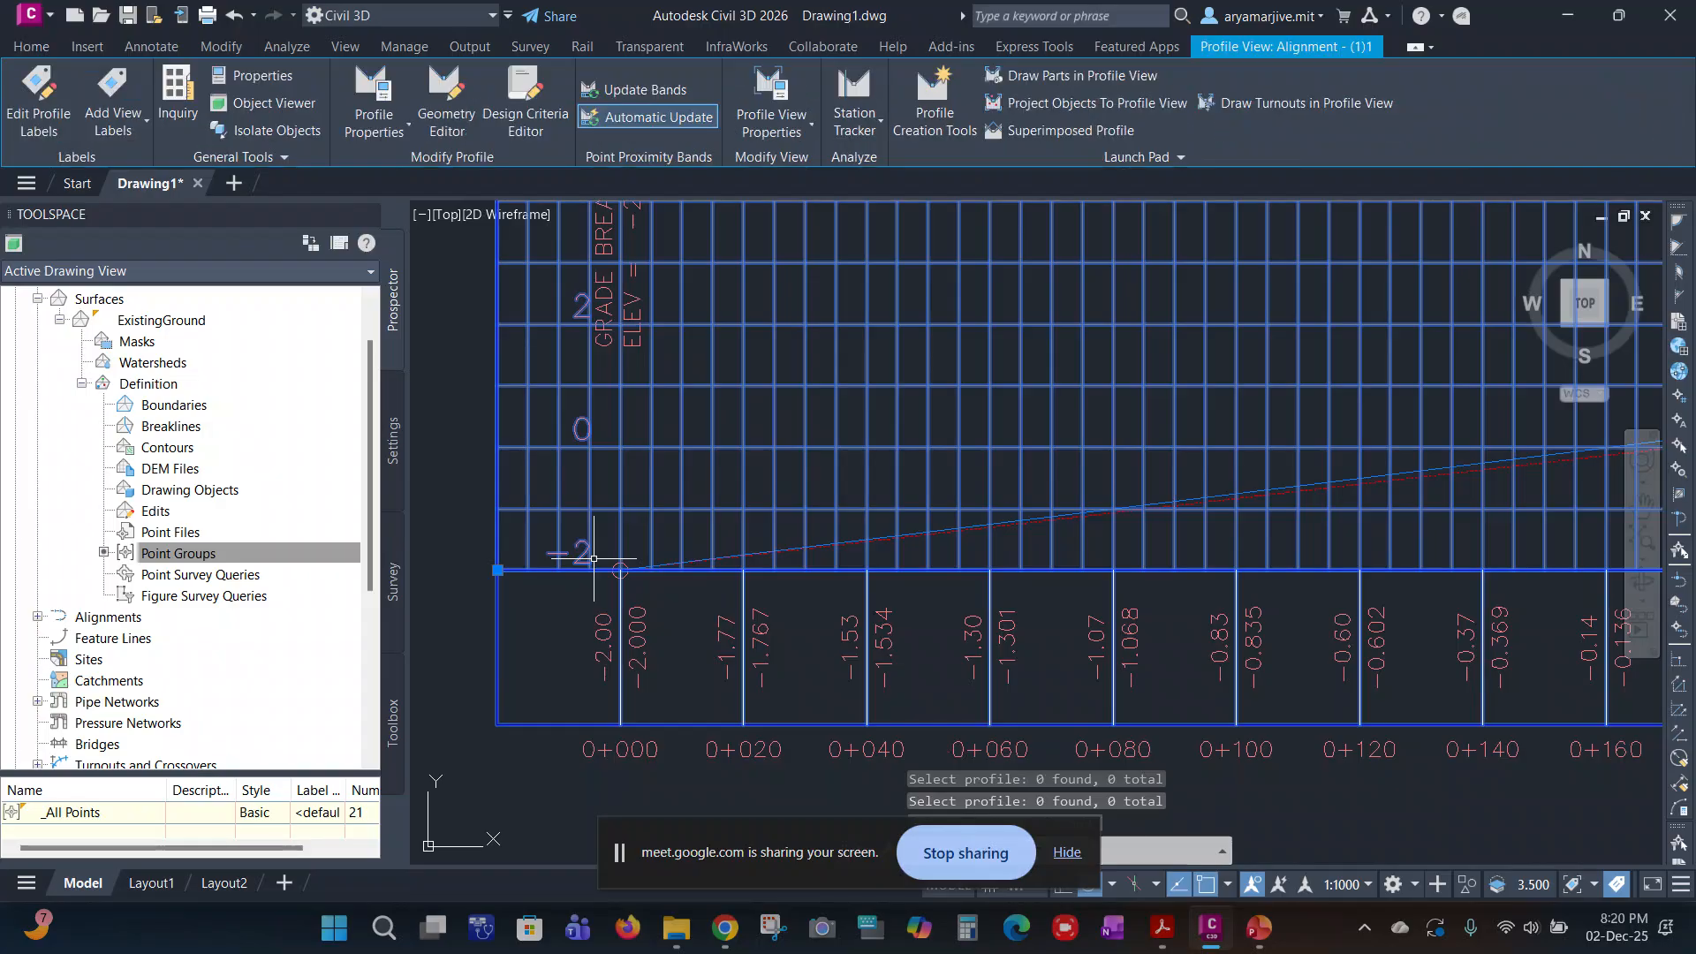
key(Escape)
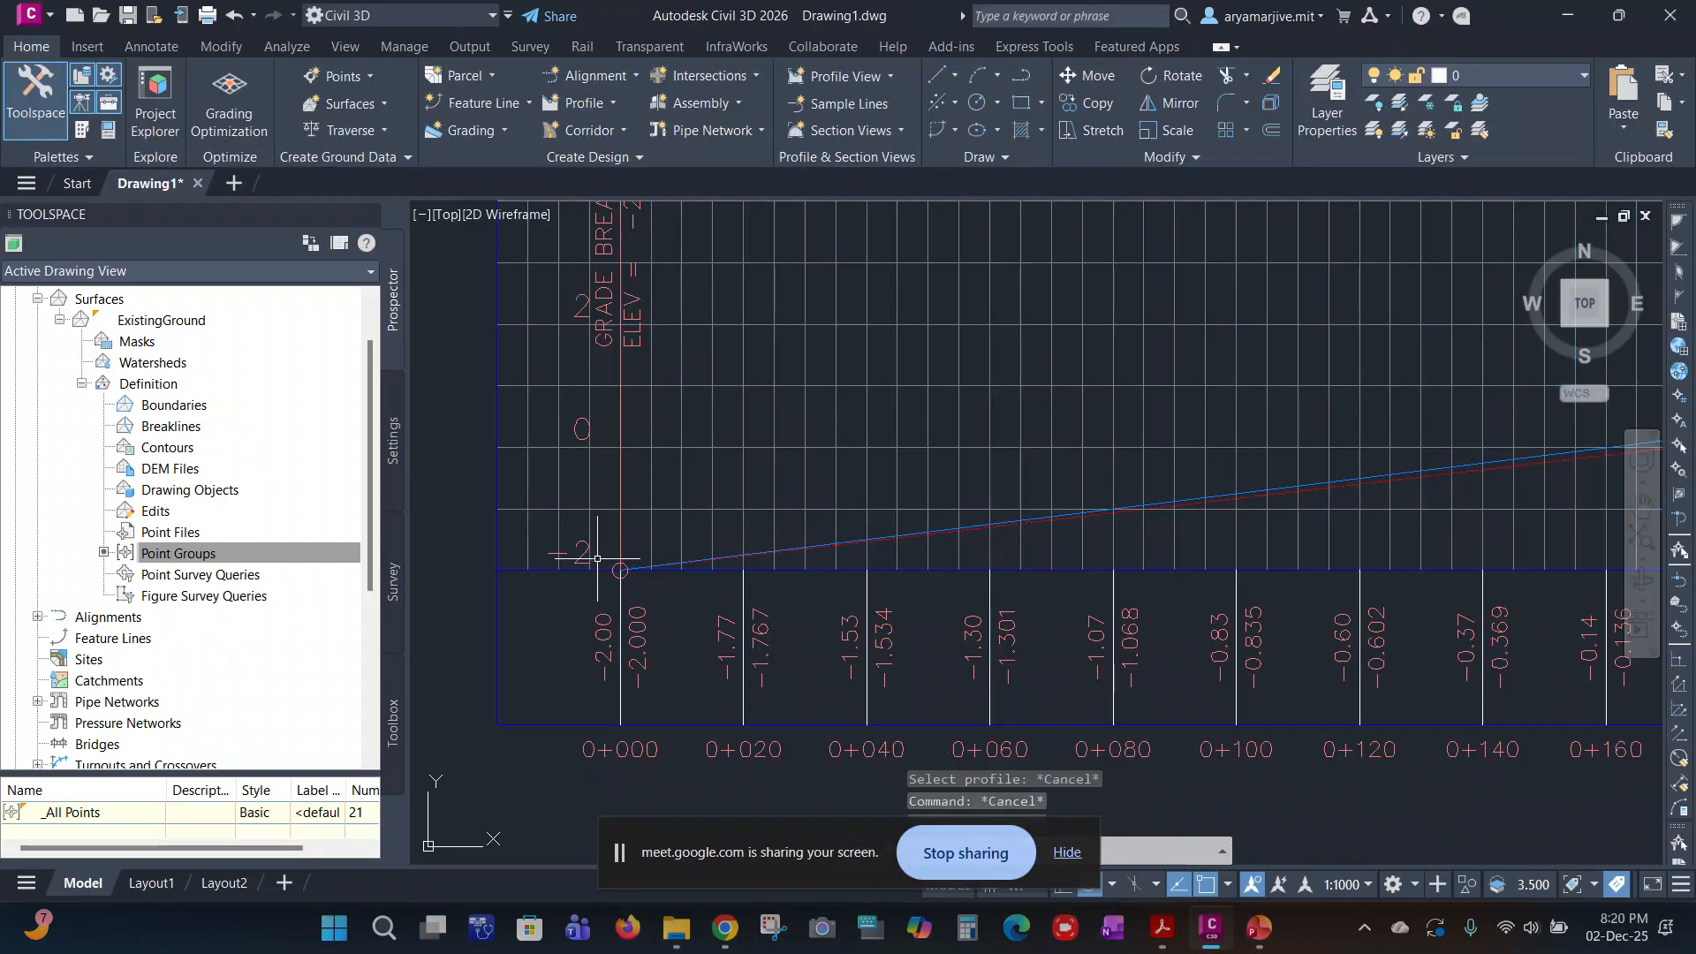
Step: Open the layout profile's Design Profile style for editing from the profile view, picking the profile by its start label
click(765, 447)
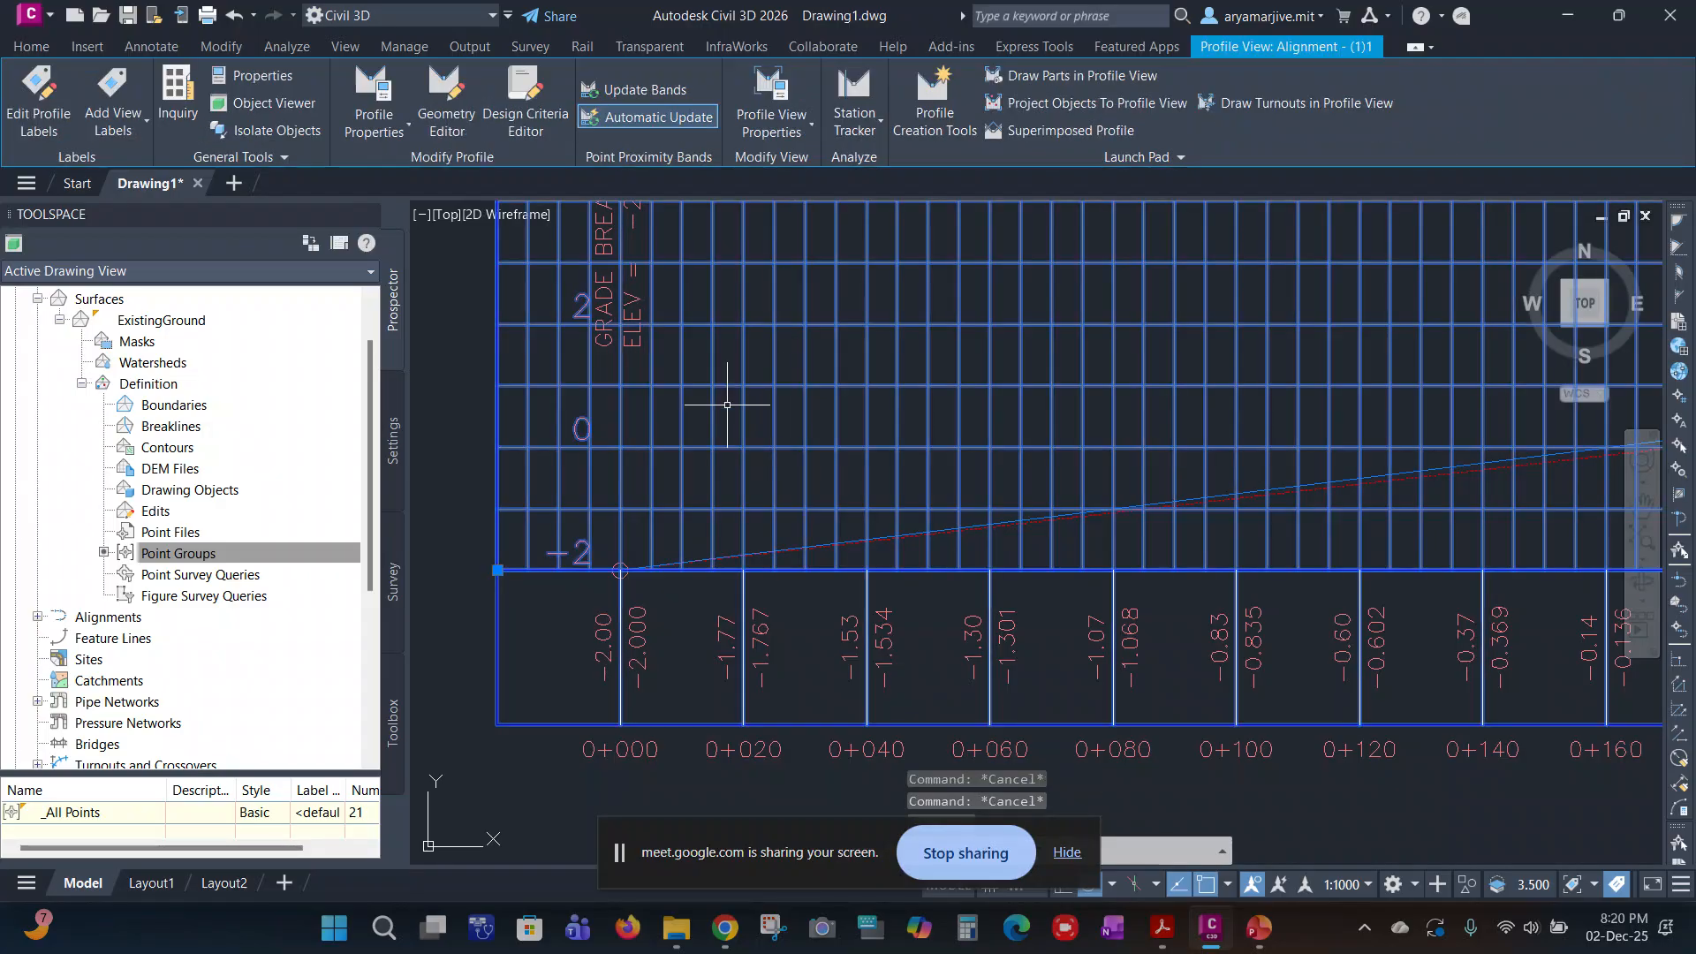
click(522, 112)
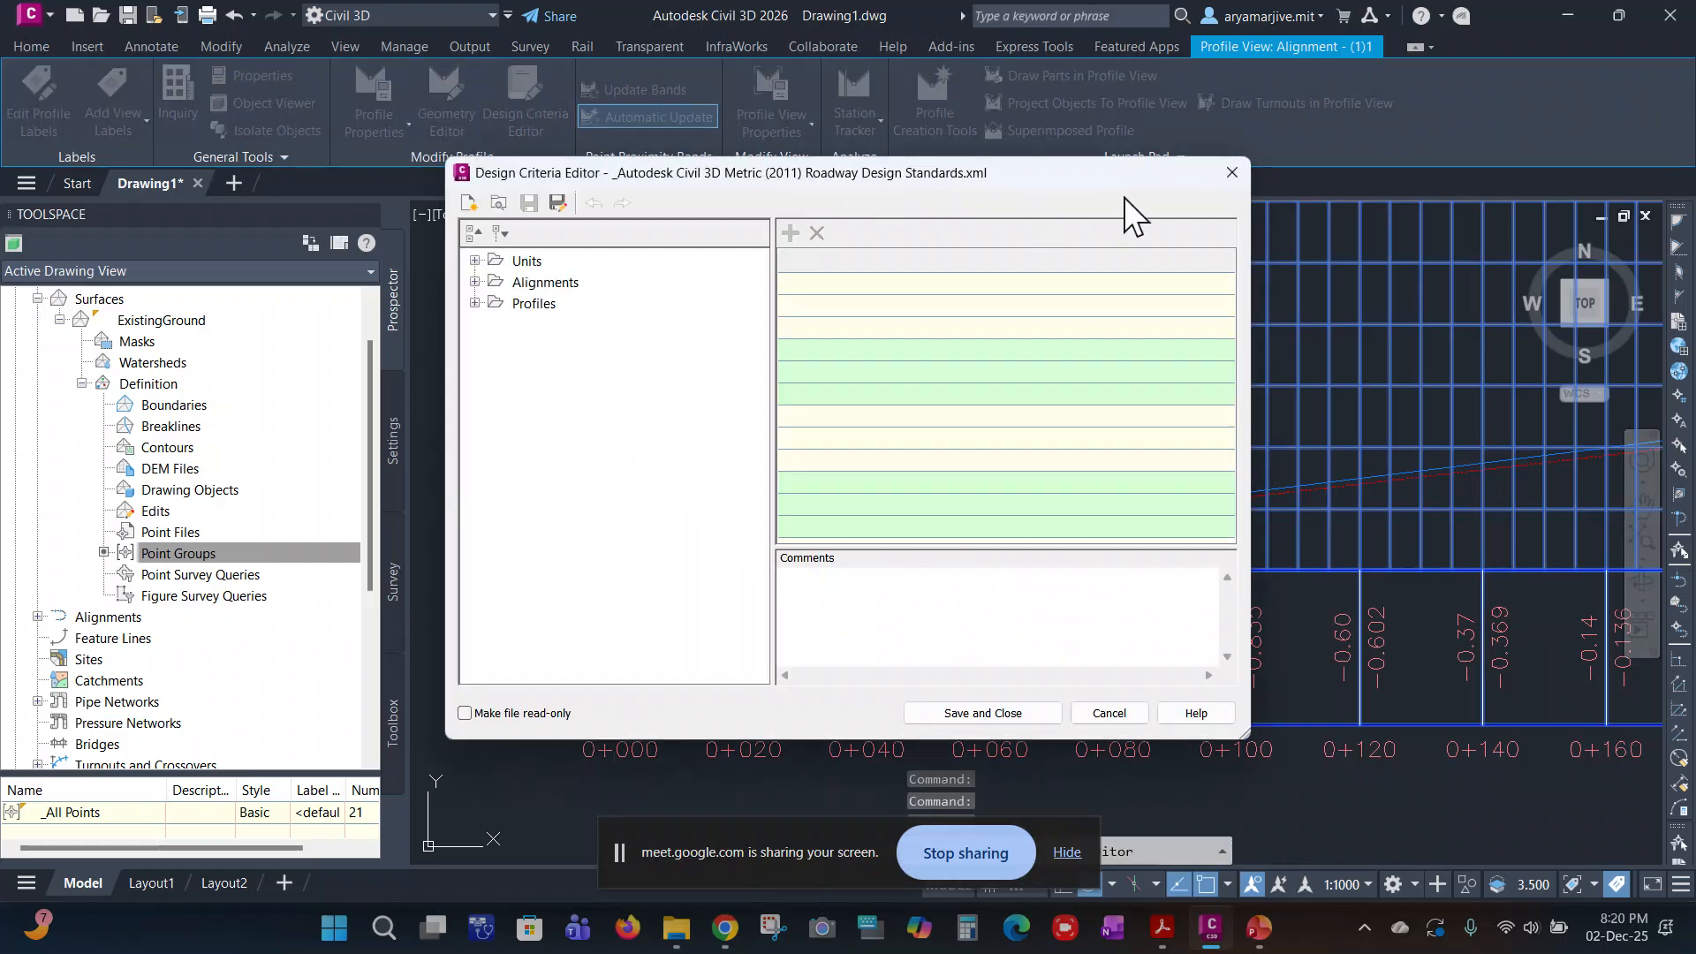
click(1233, 173)
click(391, 120)
click(391, 172)
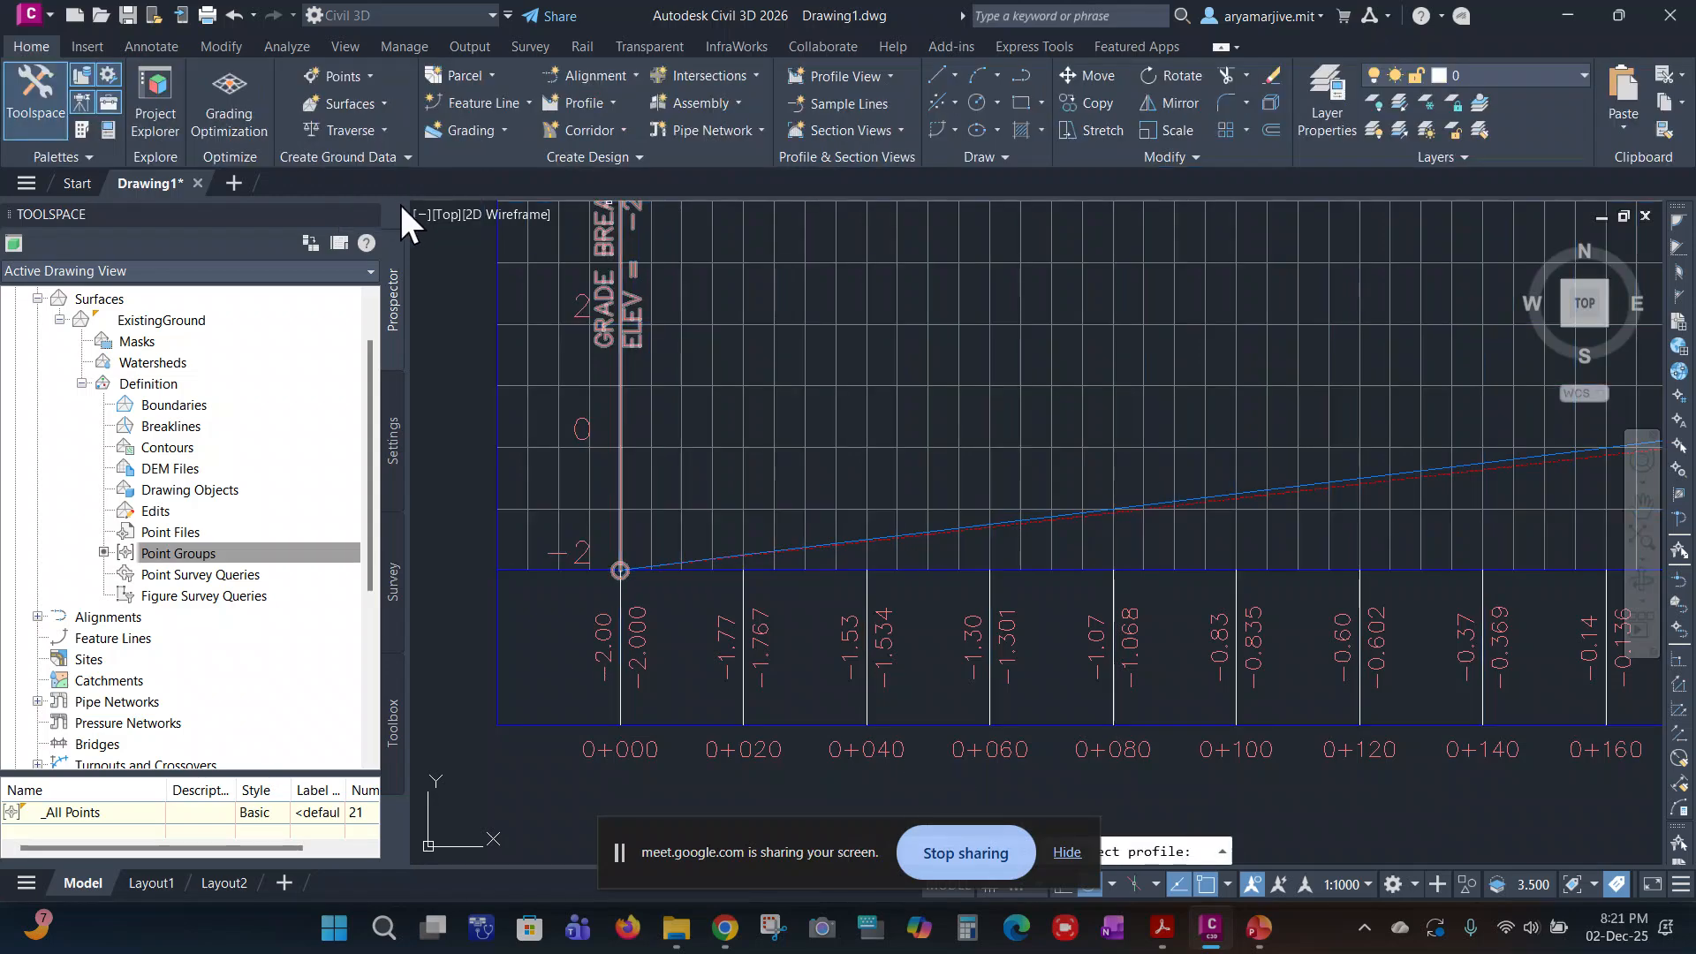
click(525, 329)
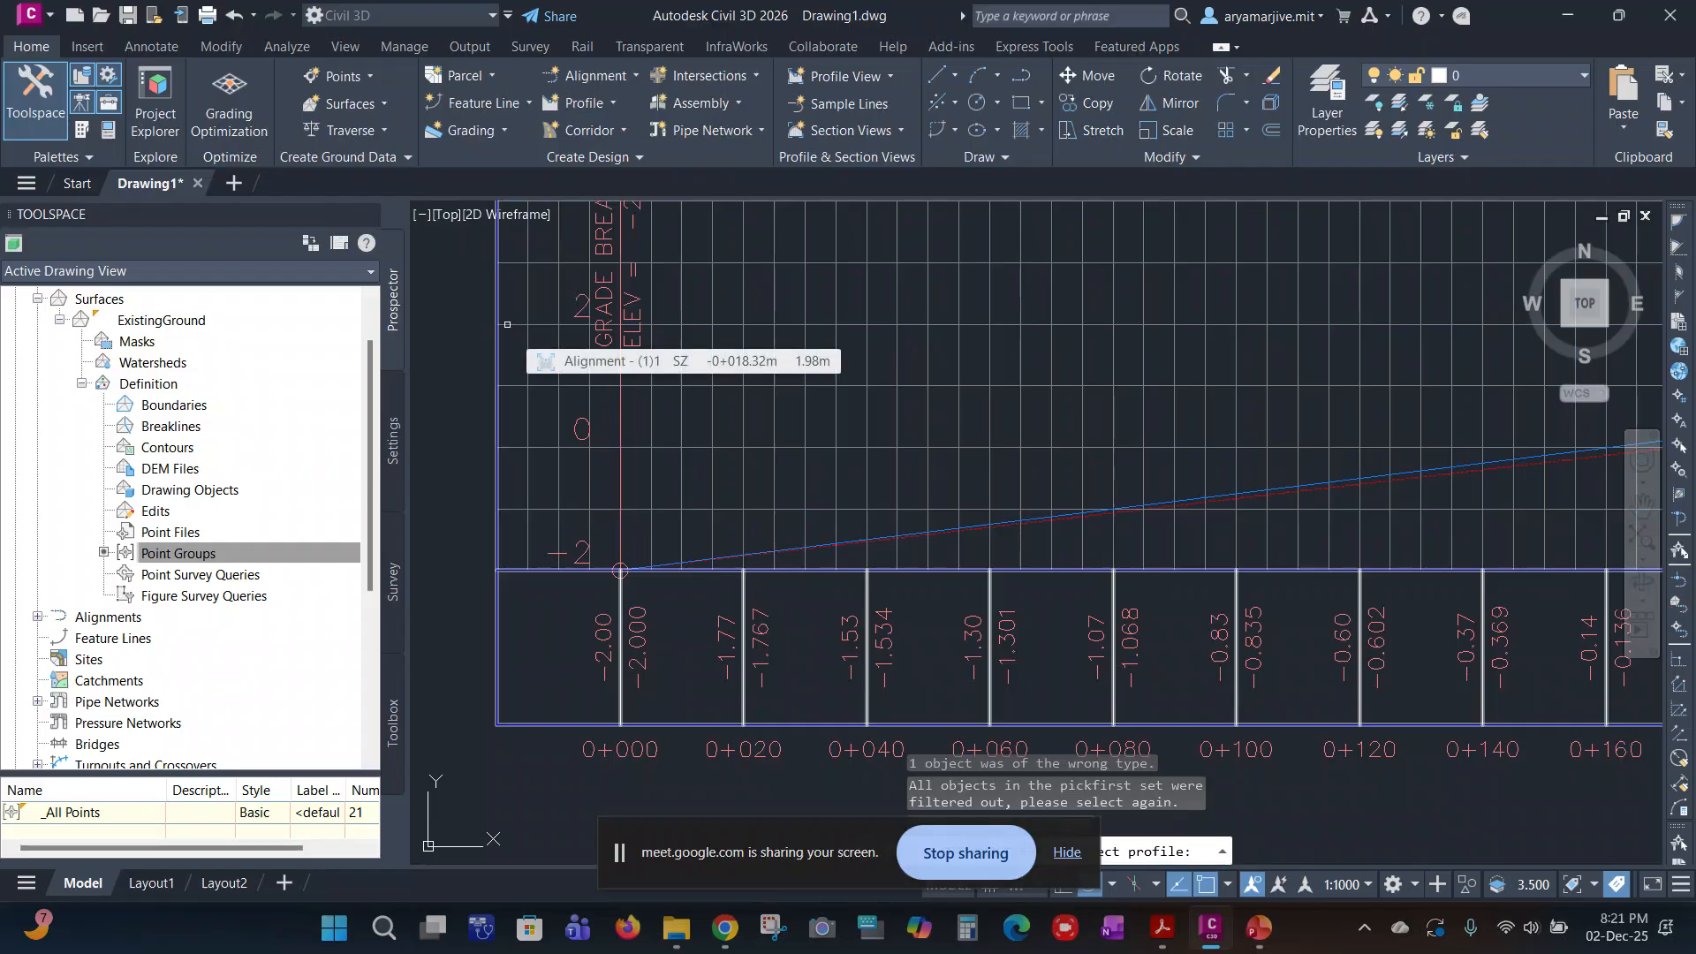
click(610, 343)
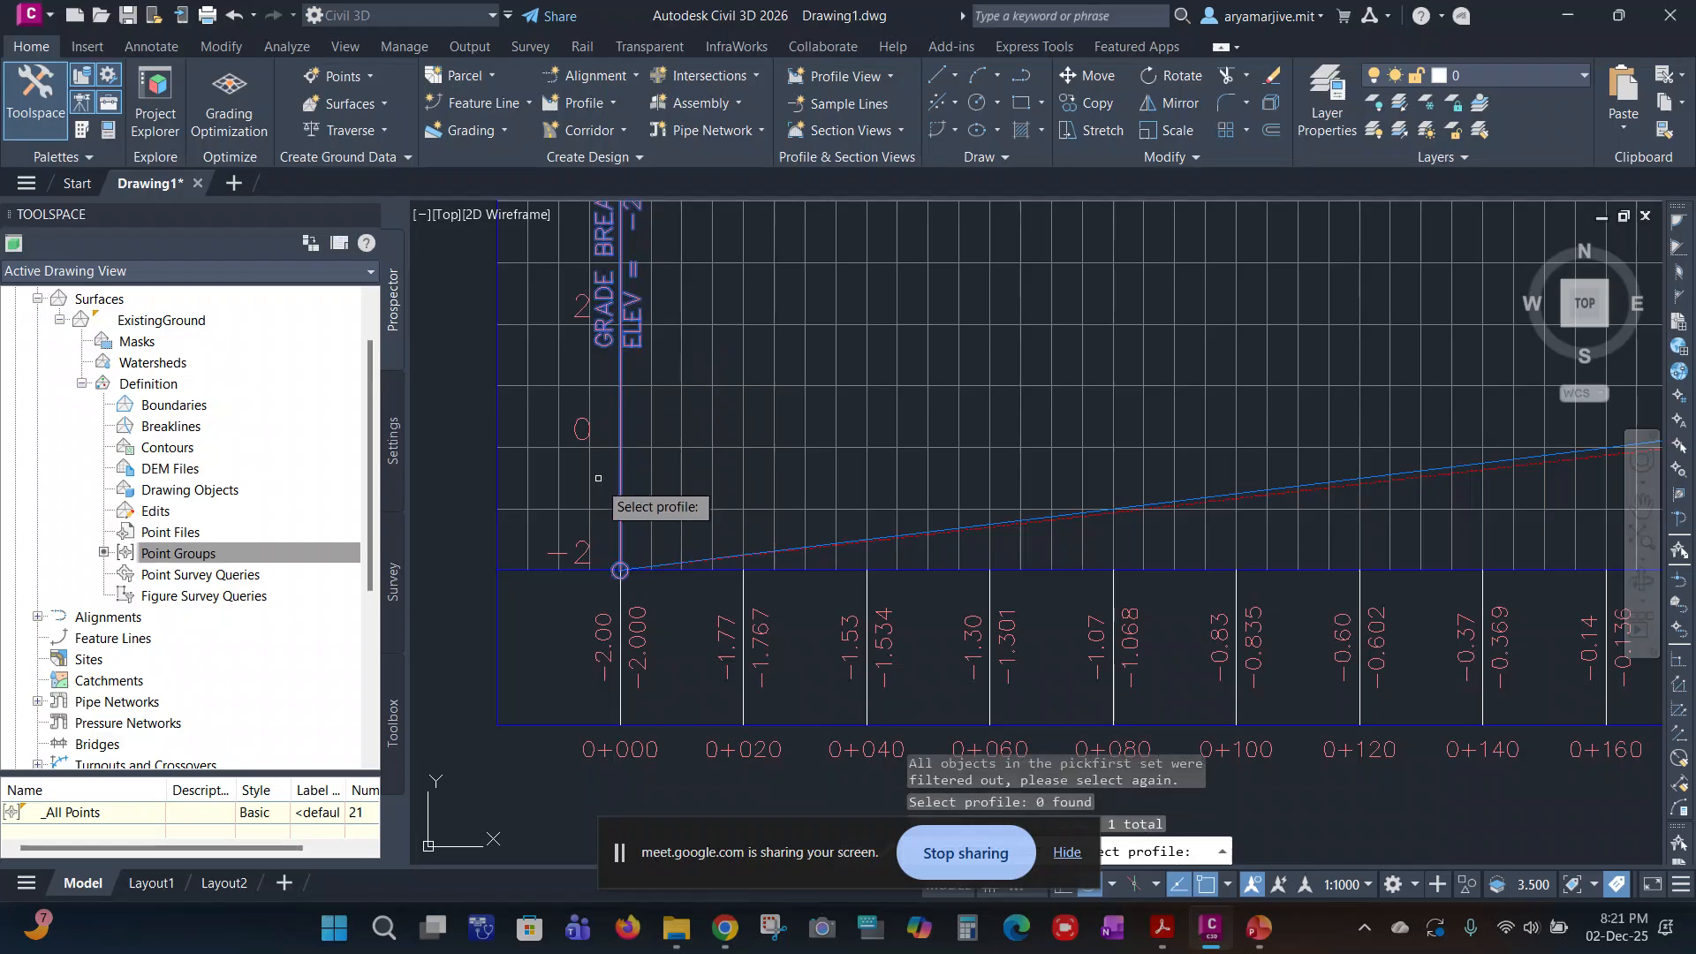
key(Return)
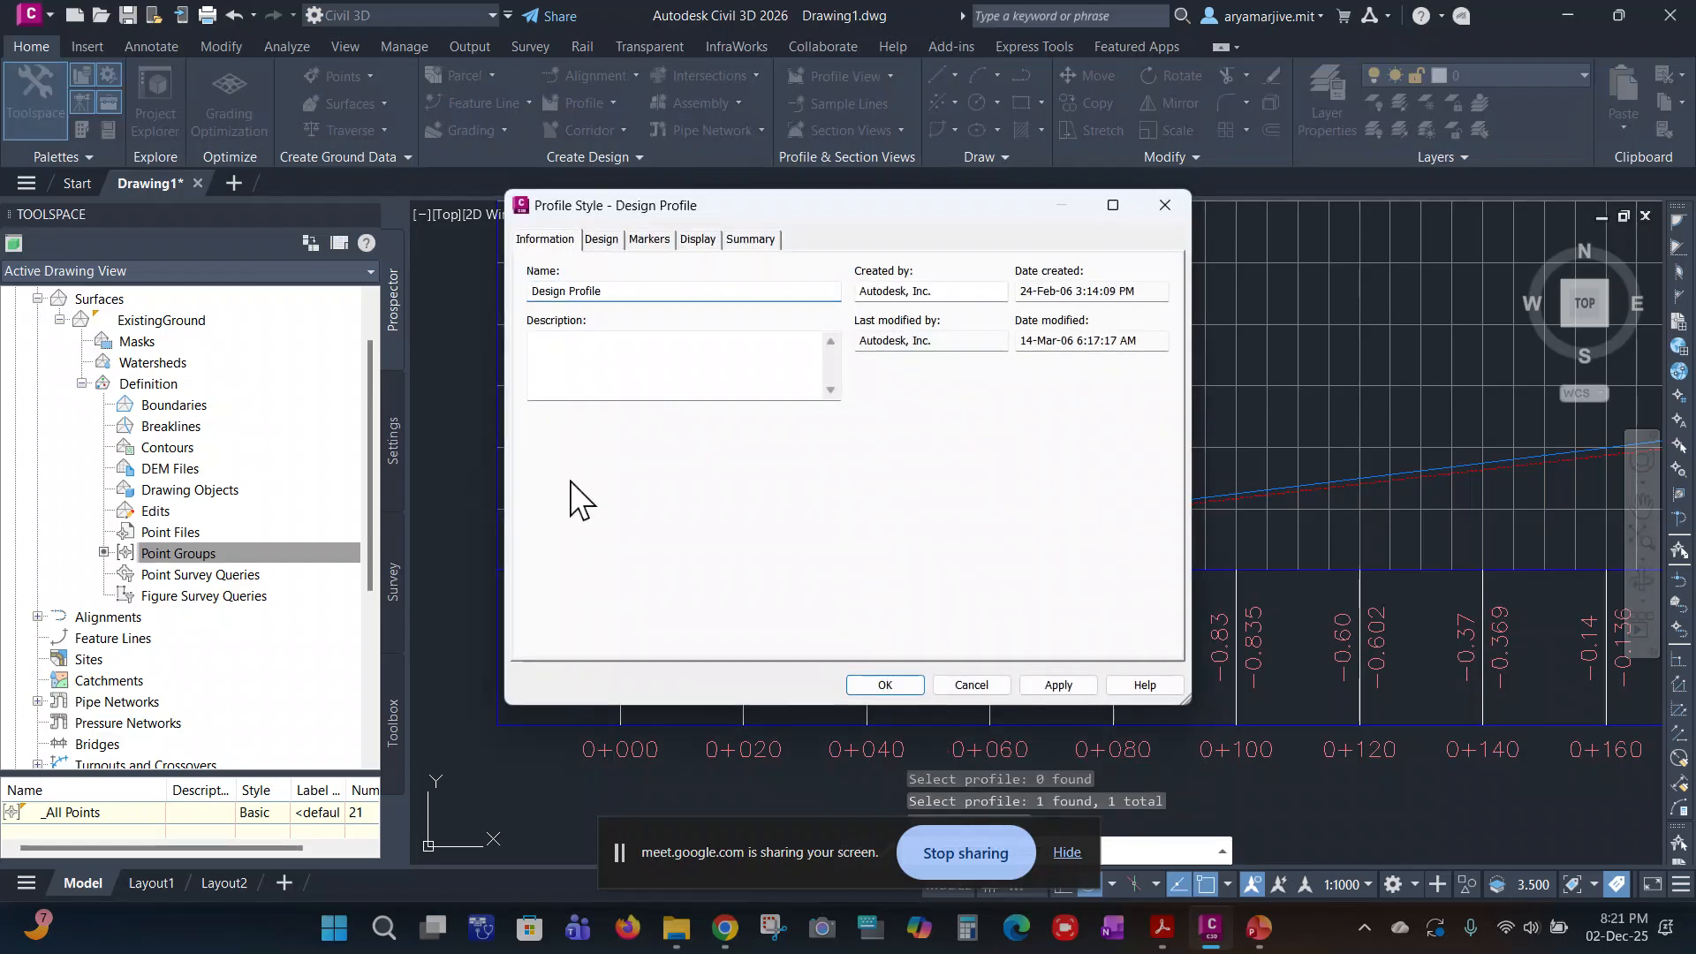
Step: Make the Arrow component visible in the Design Profile style's display settings for the Profile view direction
drag(638, 217, 392, 234)
click(453, 258)
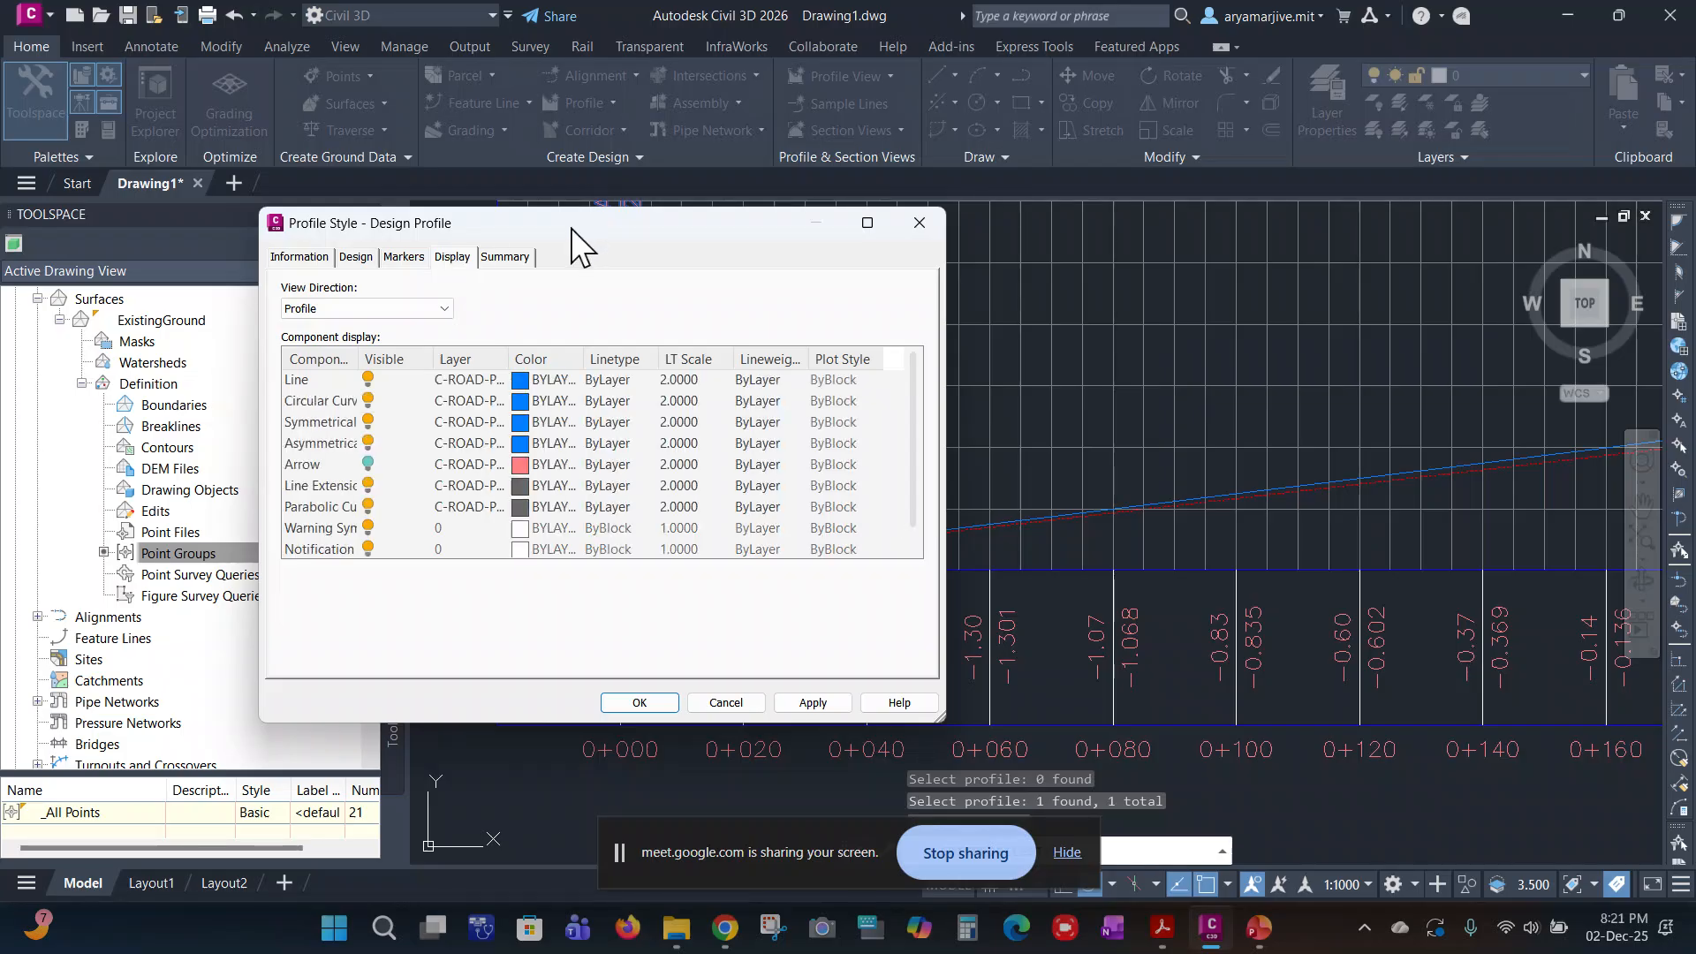
drag(569, 230, 809, 129)
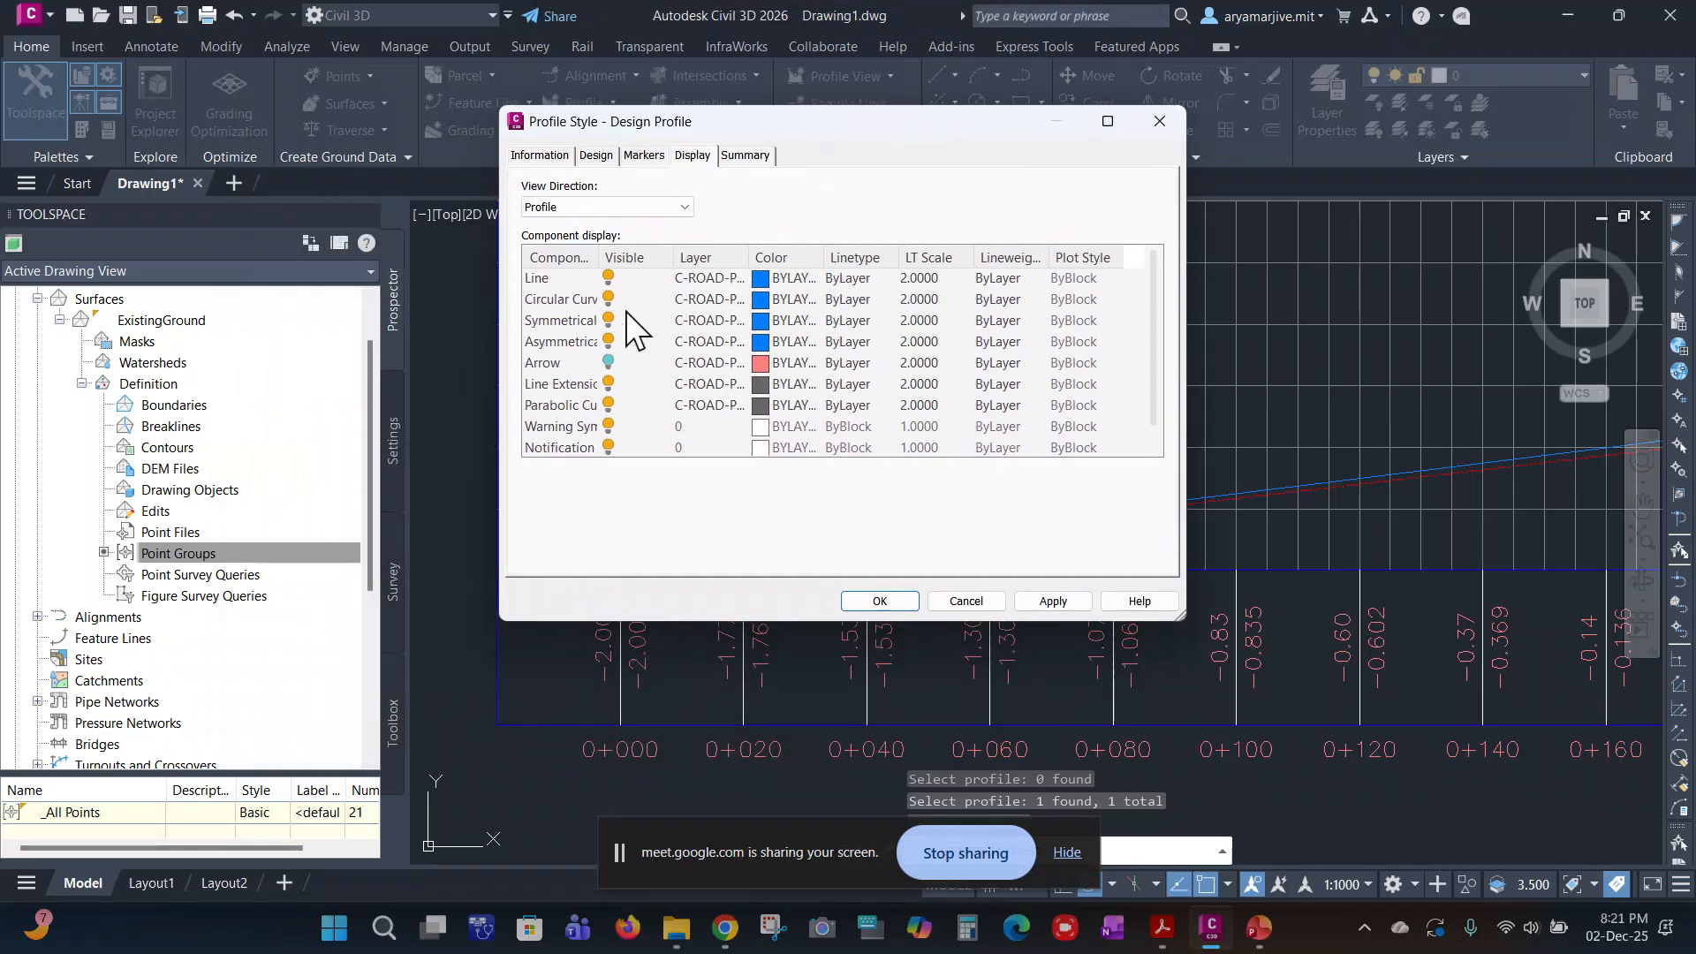
scroll(693, 362, down, 1)
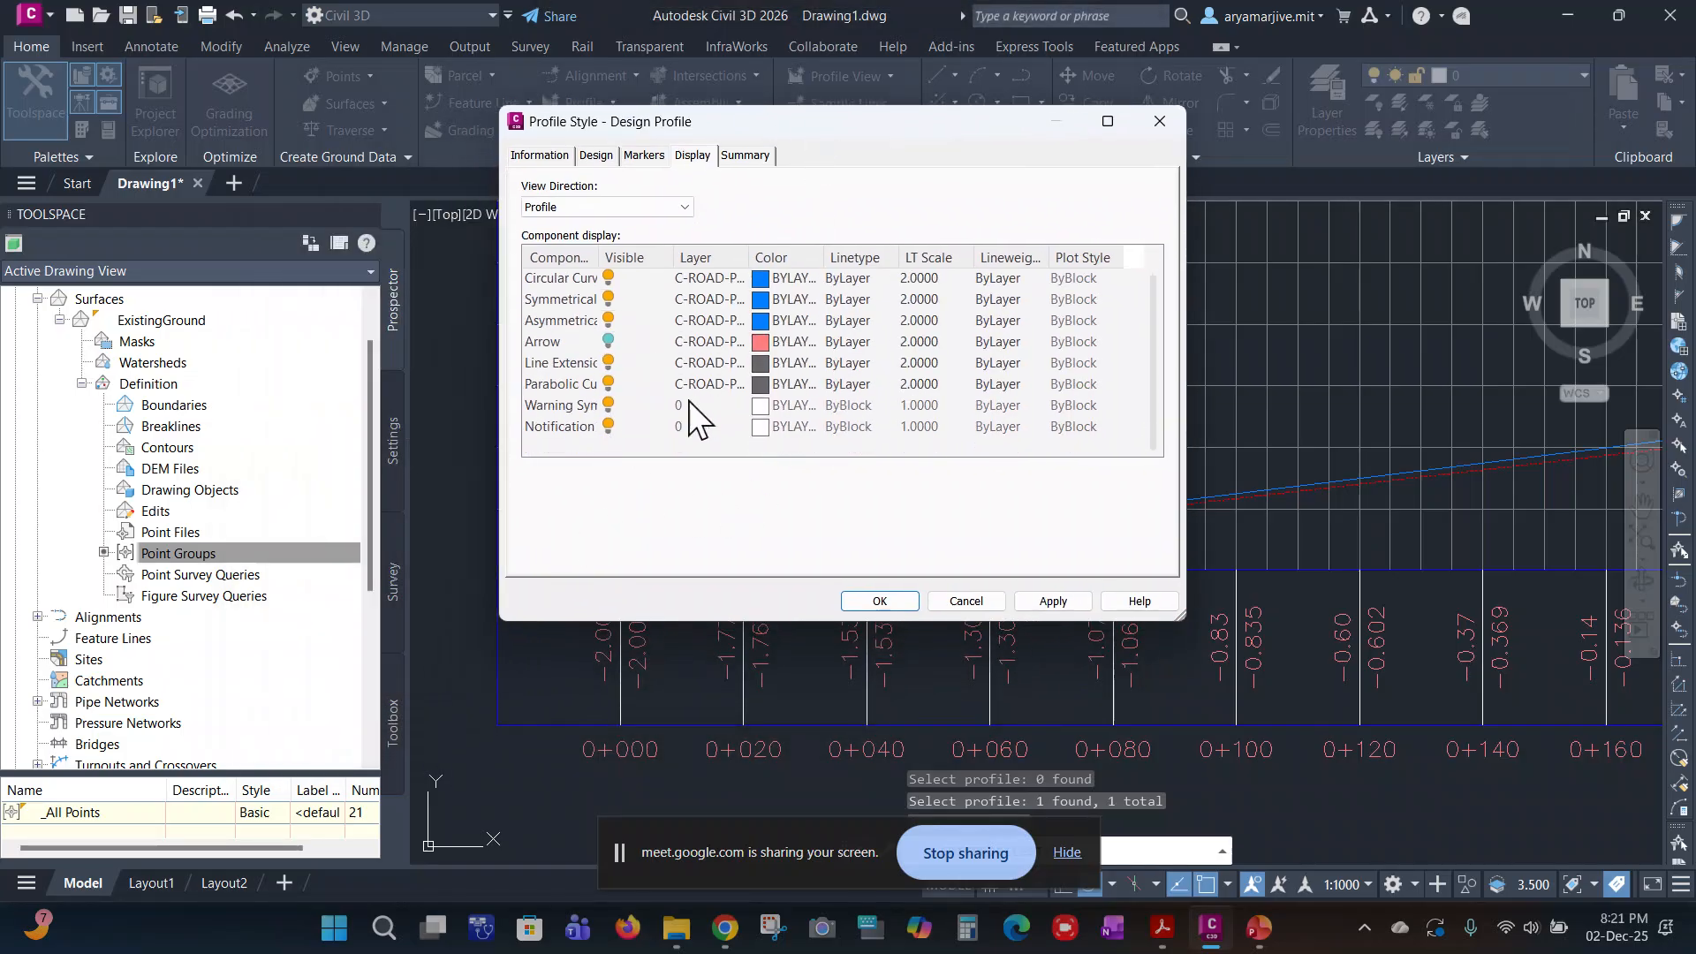
scroll(641, 309, up, 1)
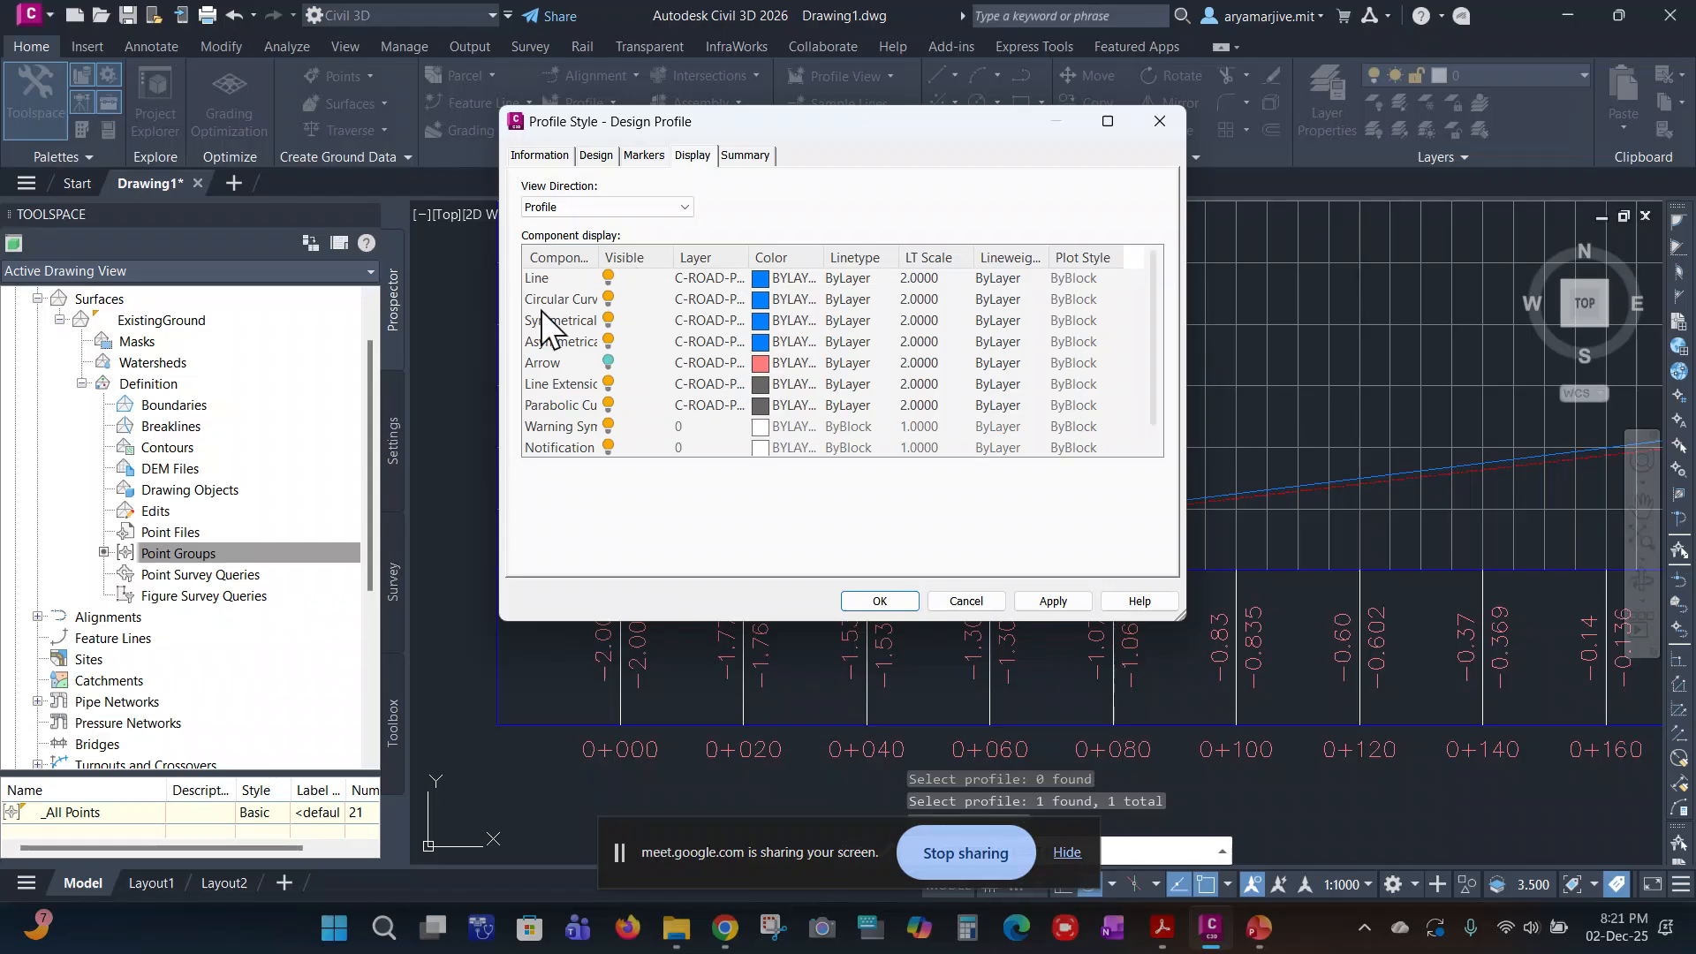
click(634, 214)
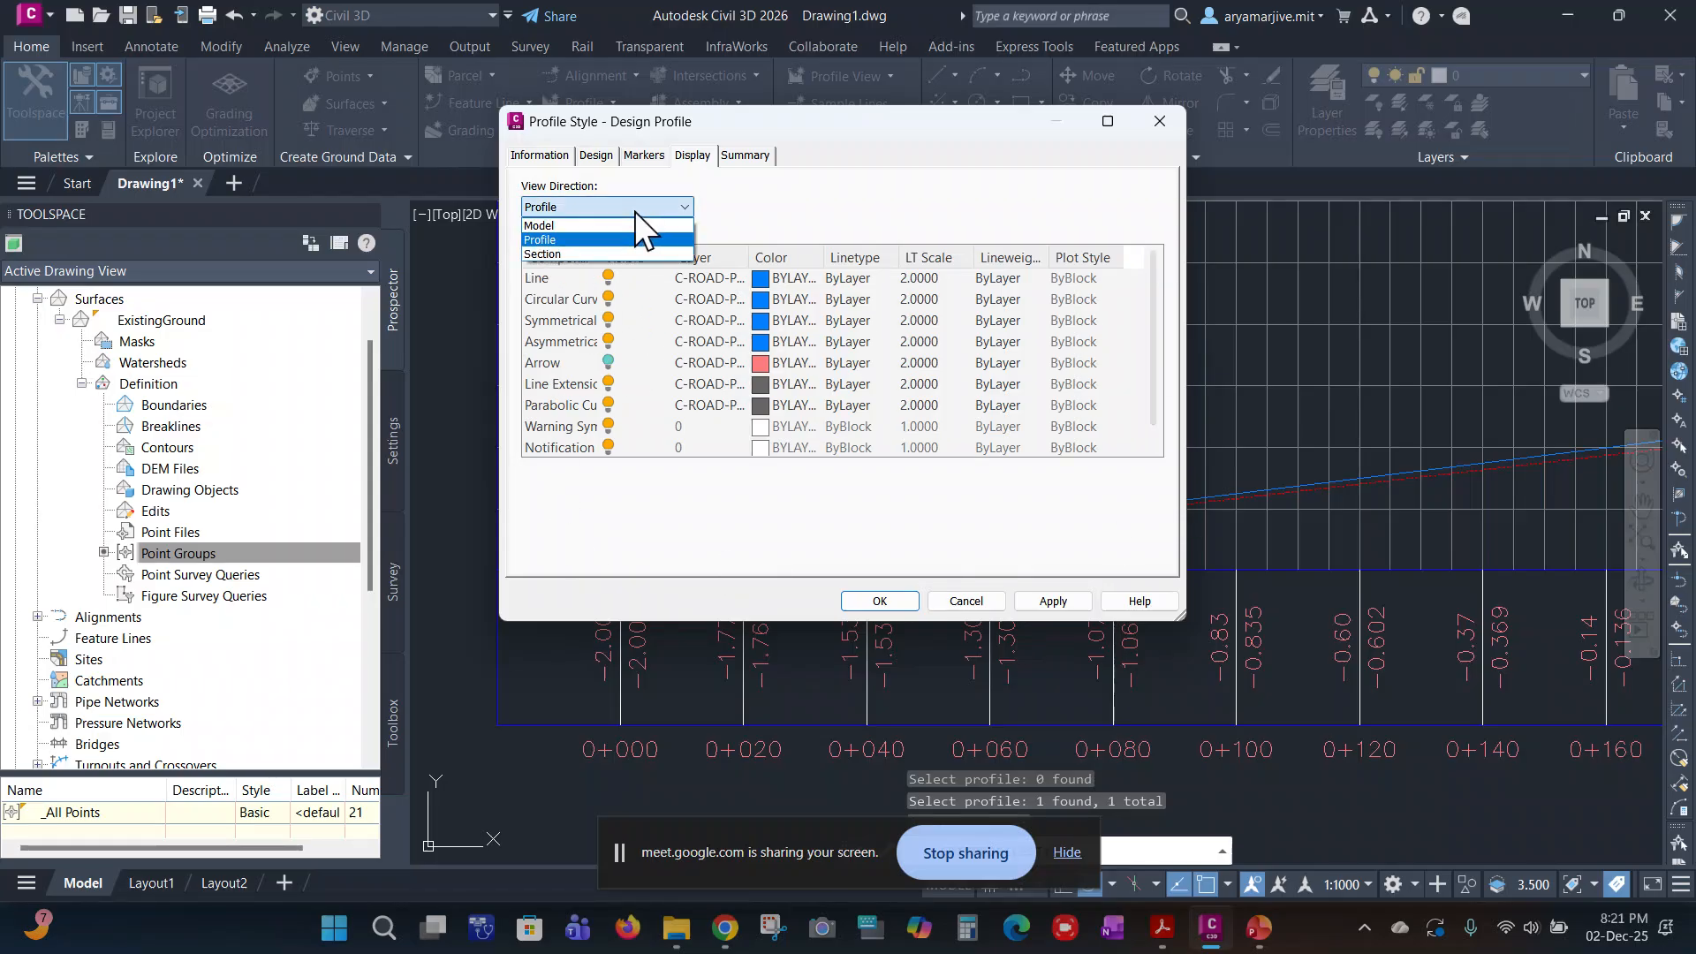
click(635, 212)
click(609, 363)
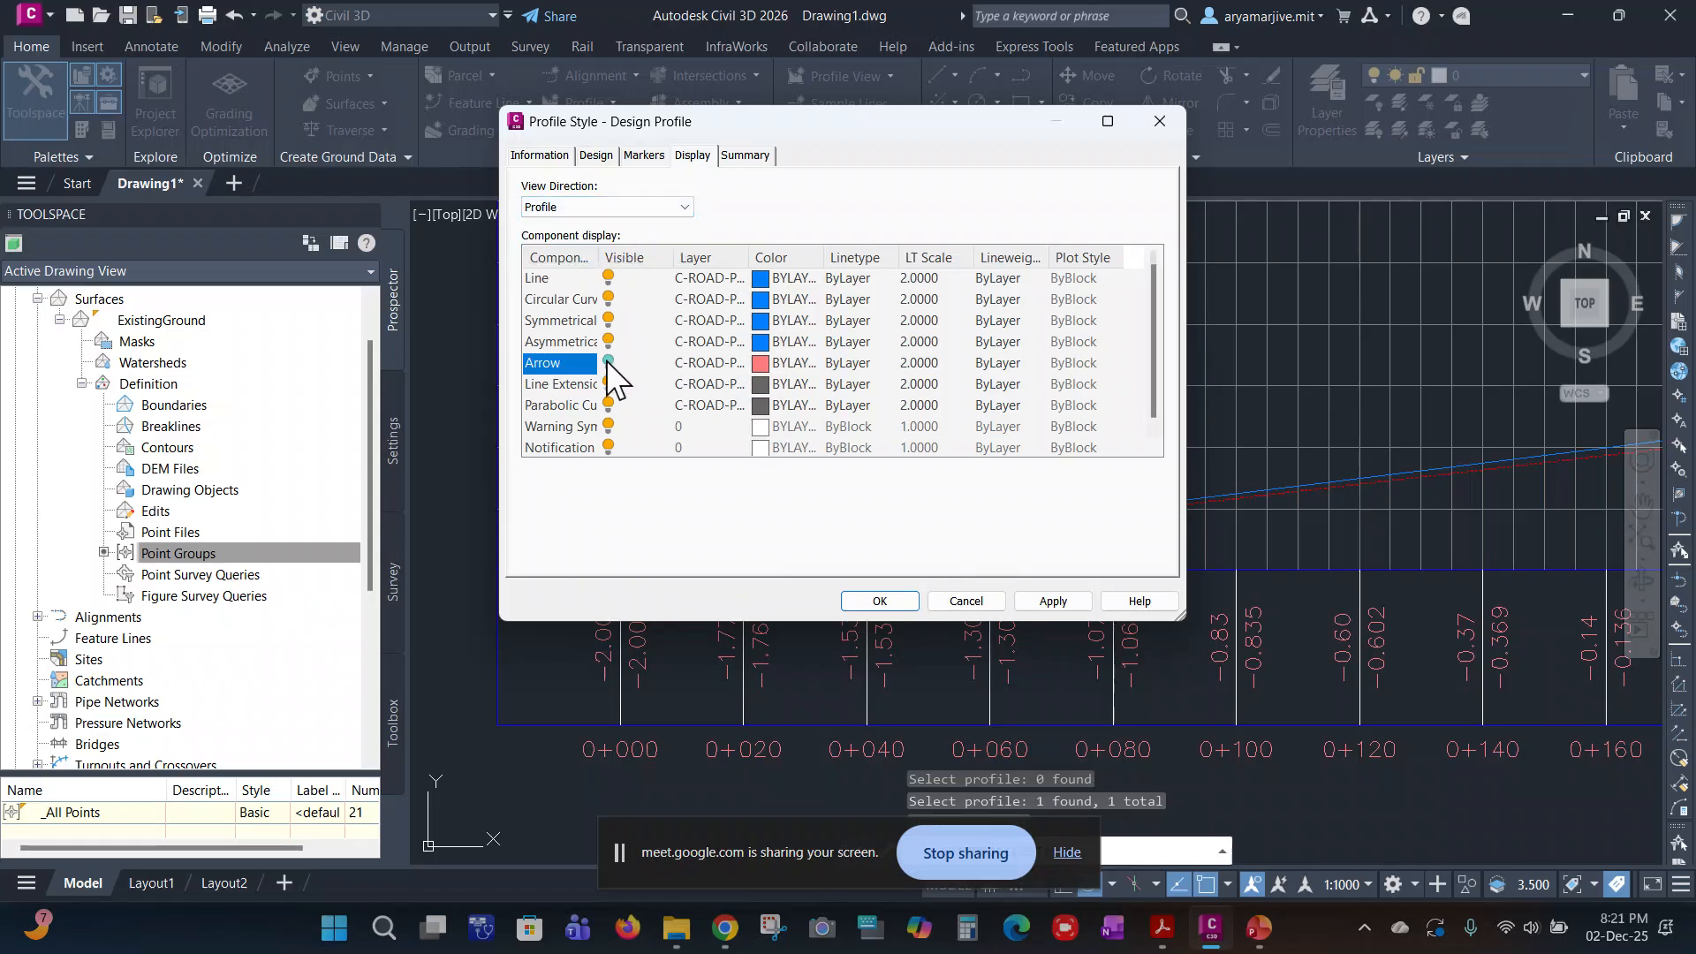
click(608, 363)
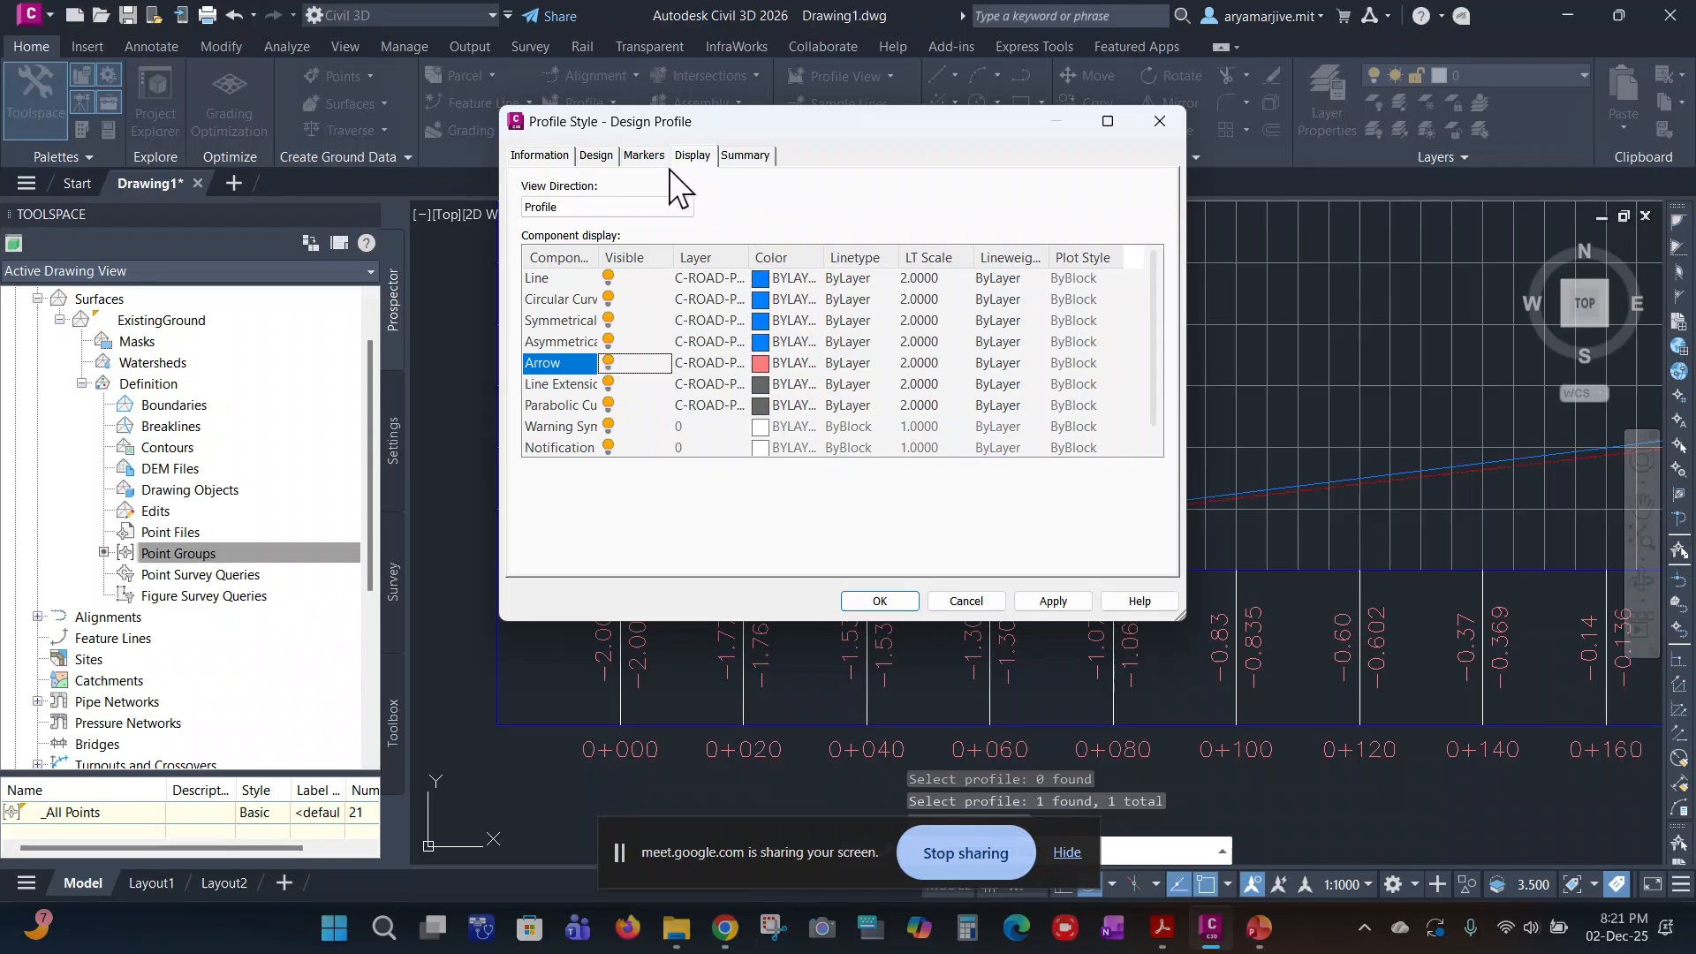
Step: Review the Design Profile style's marker and arrowhead settings and its 3D chain visualization settings
click(633, 156)
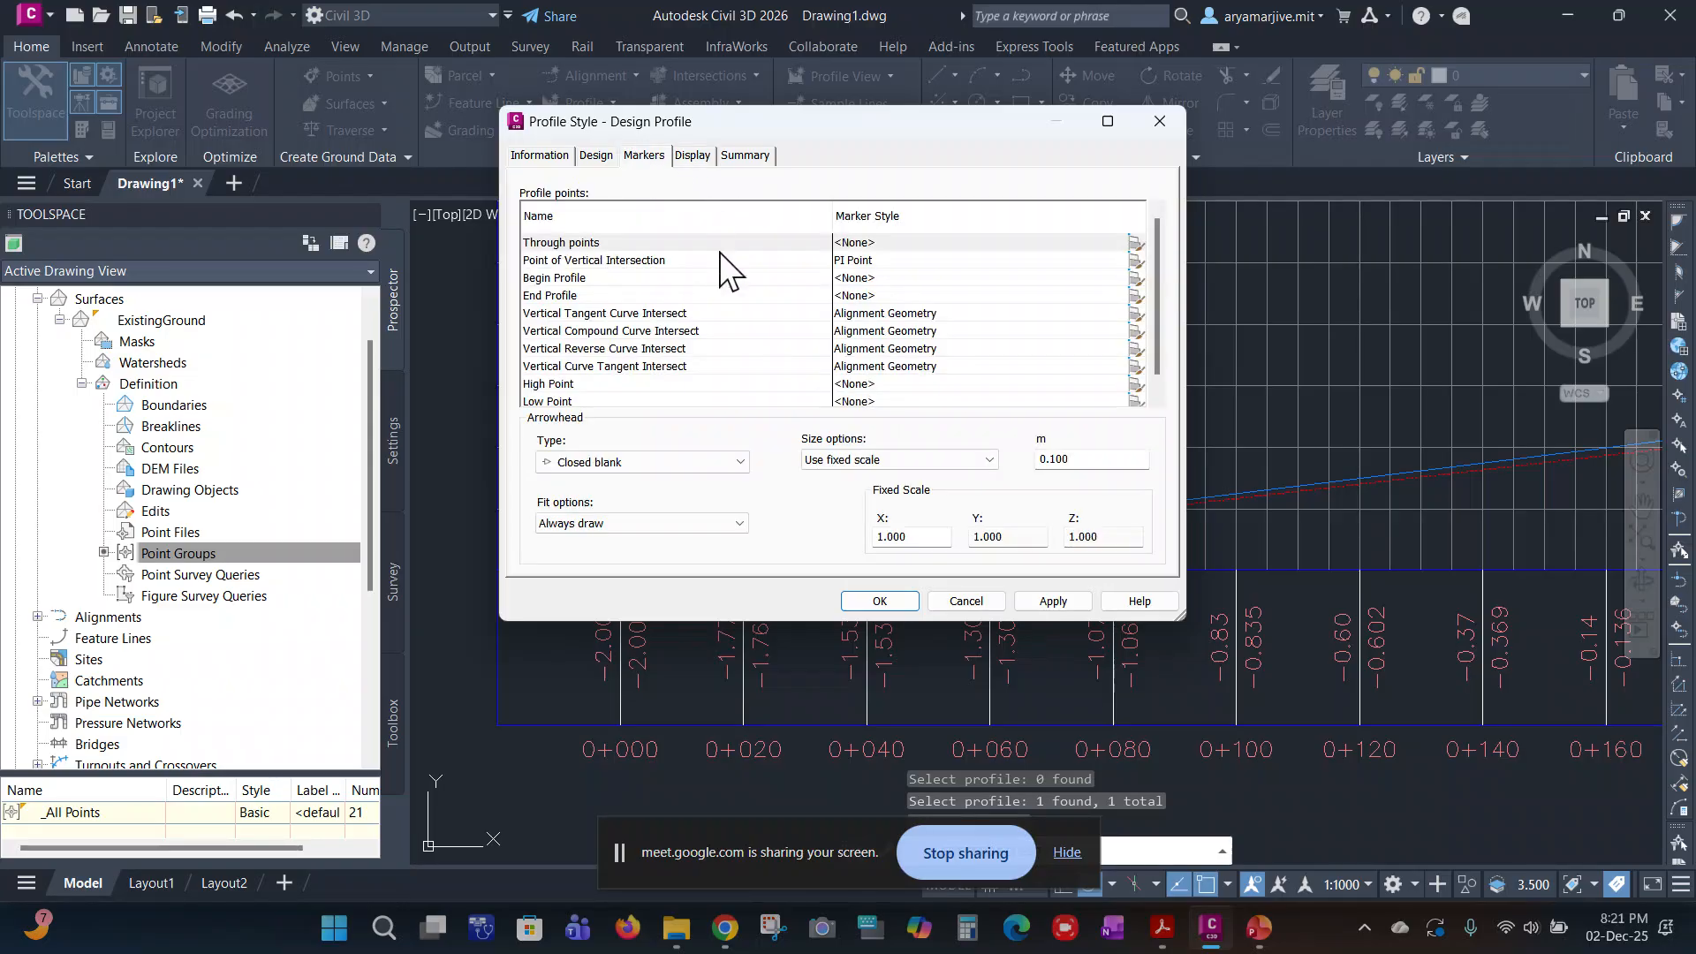
drag(795, 121, 893, 91)
click(693, 126)
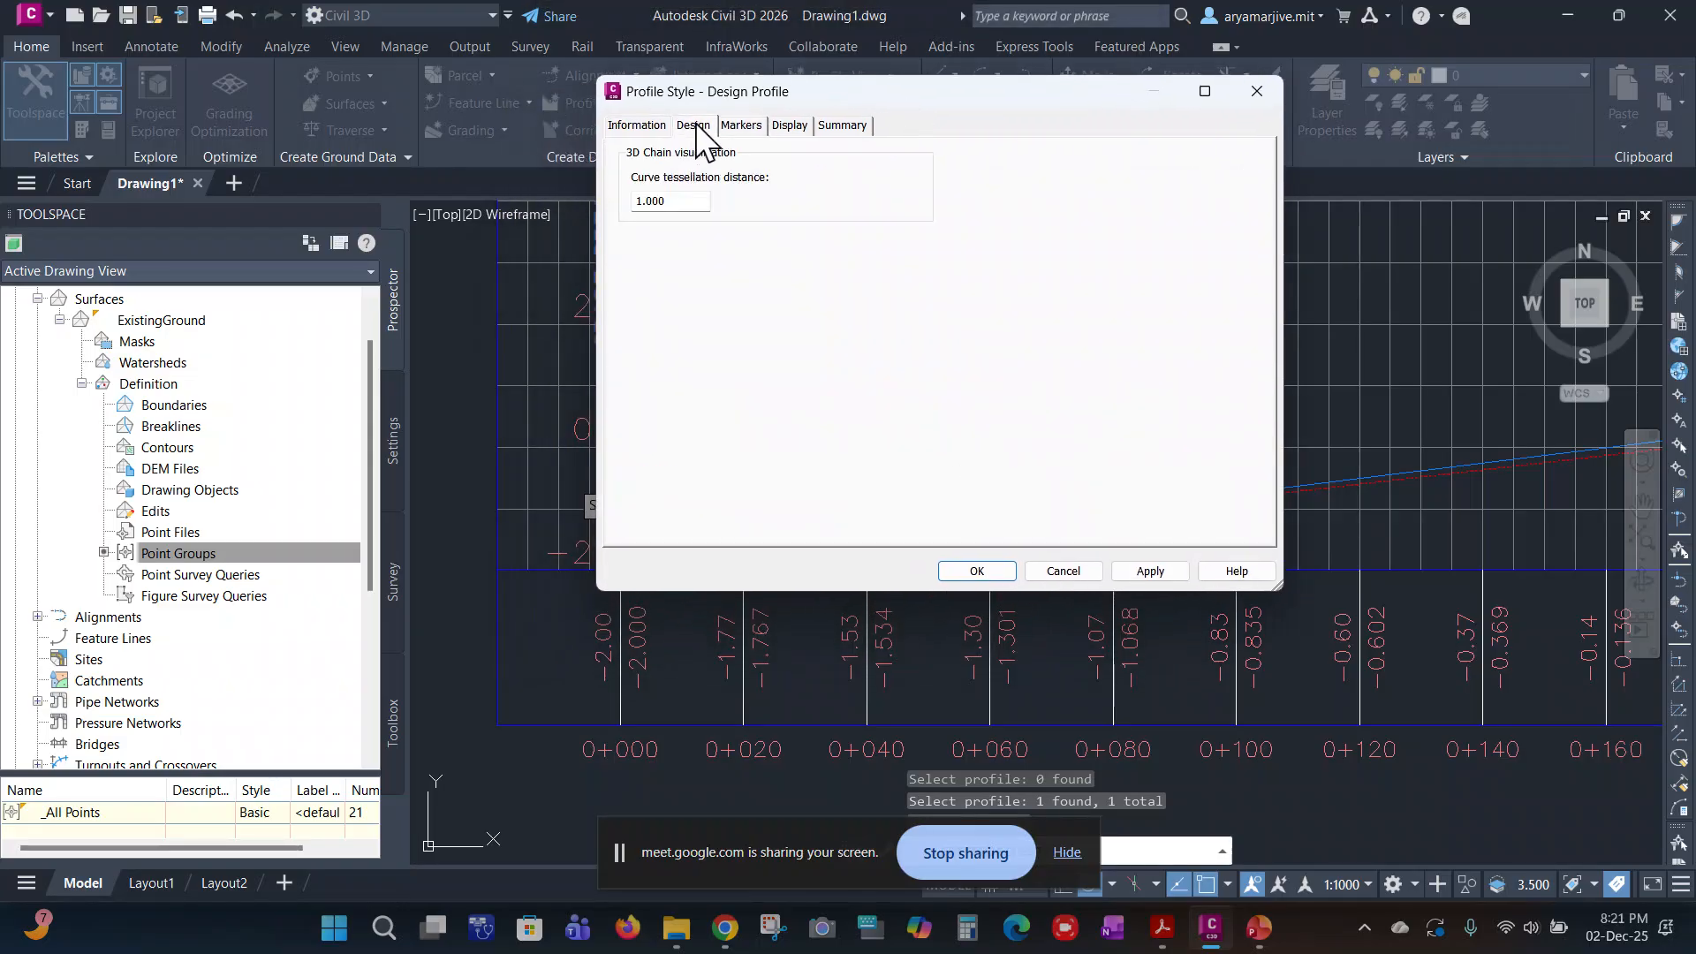
Step: Apply the Design Profile style changes, close the style editor and clear the profile view selection
click(742, 126)
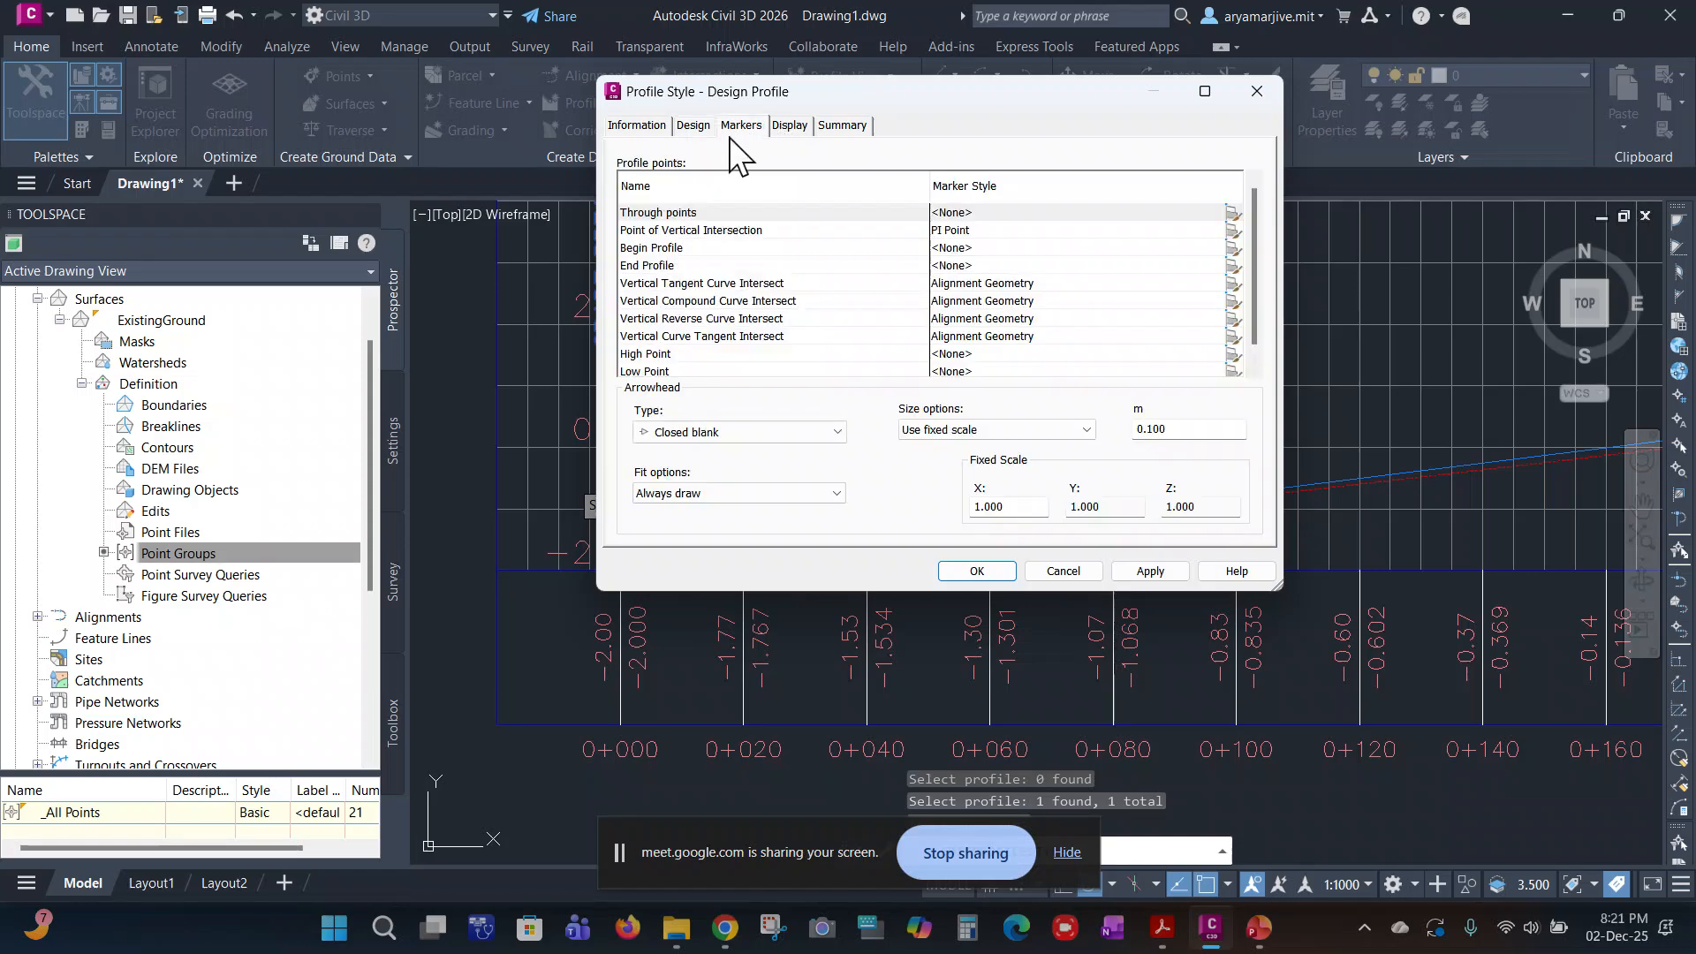
click(790, 126)
click(1150, 571)
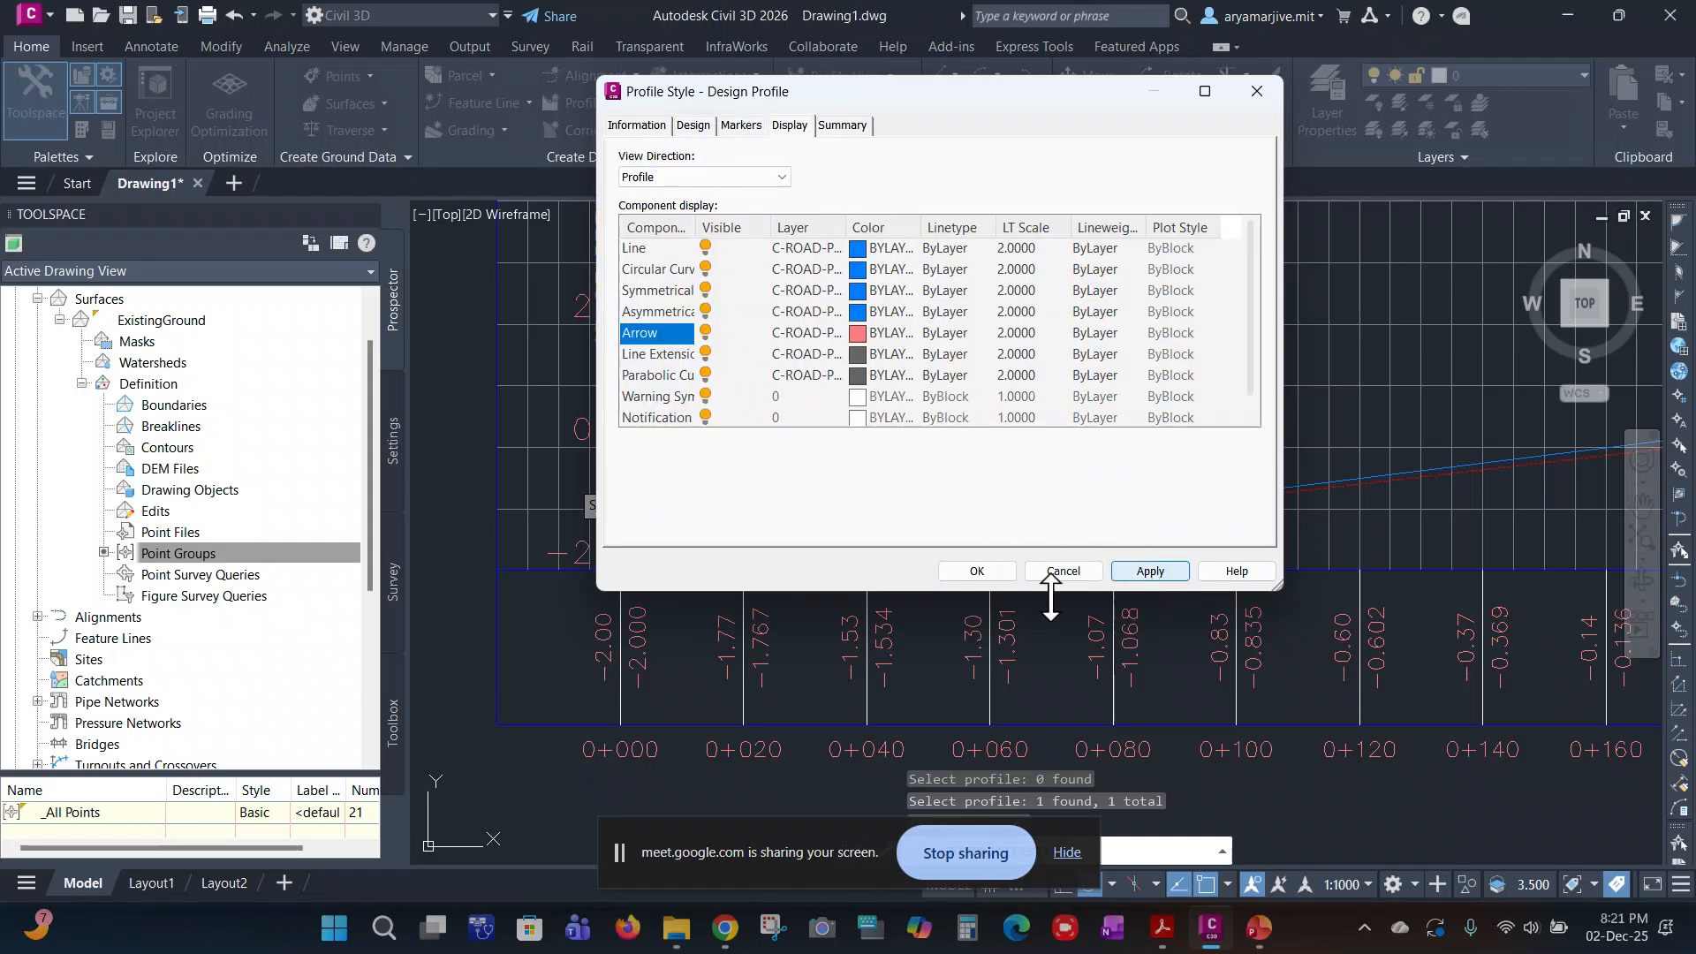
click(979, 572)
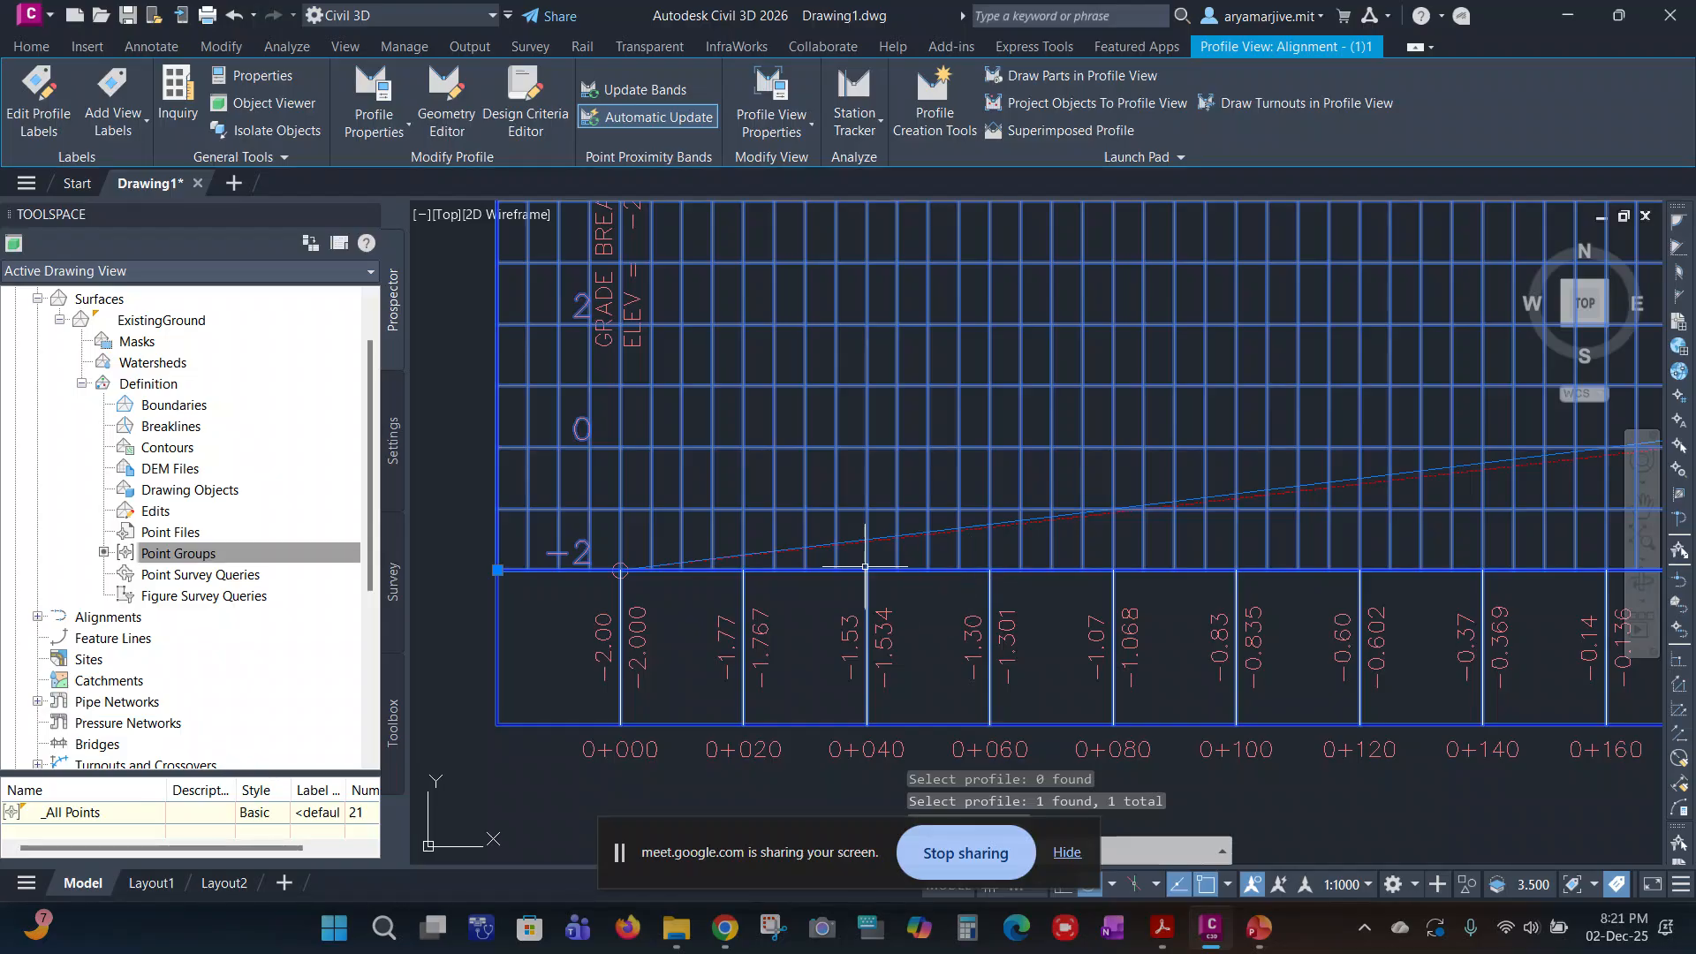
scroll(734, 552, down, 6)
click(718, 679)
click(564, 686)
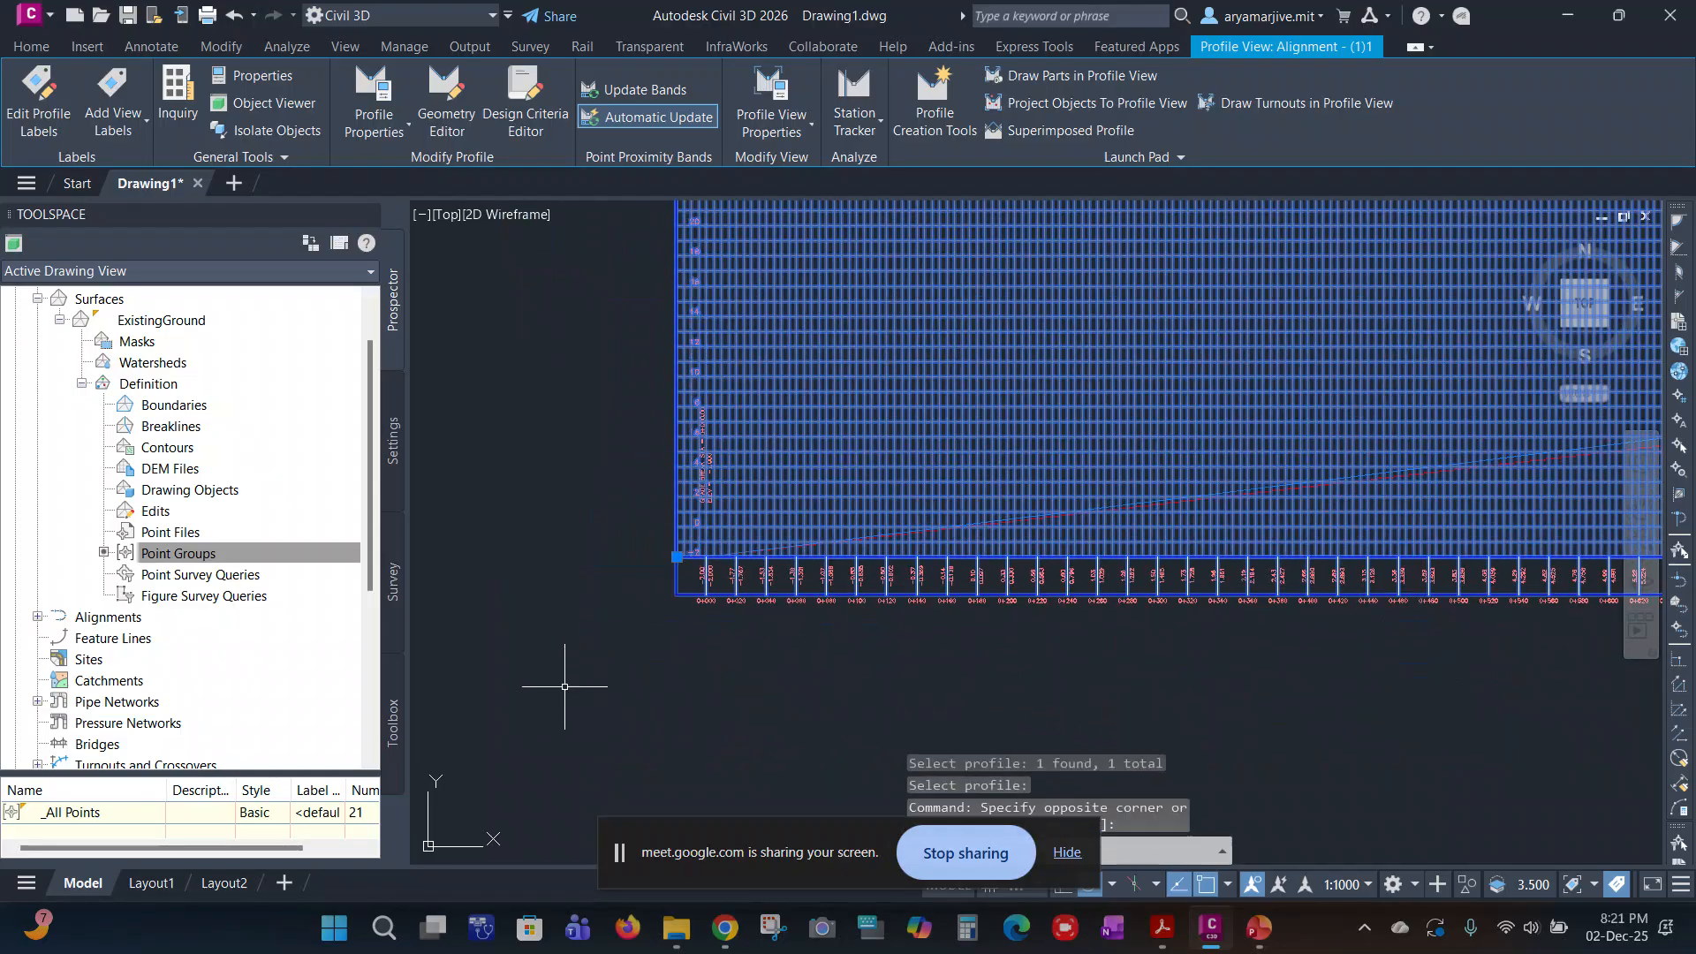
key(Escape)
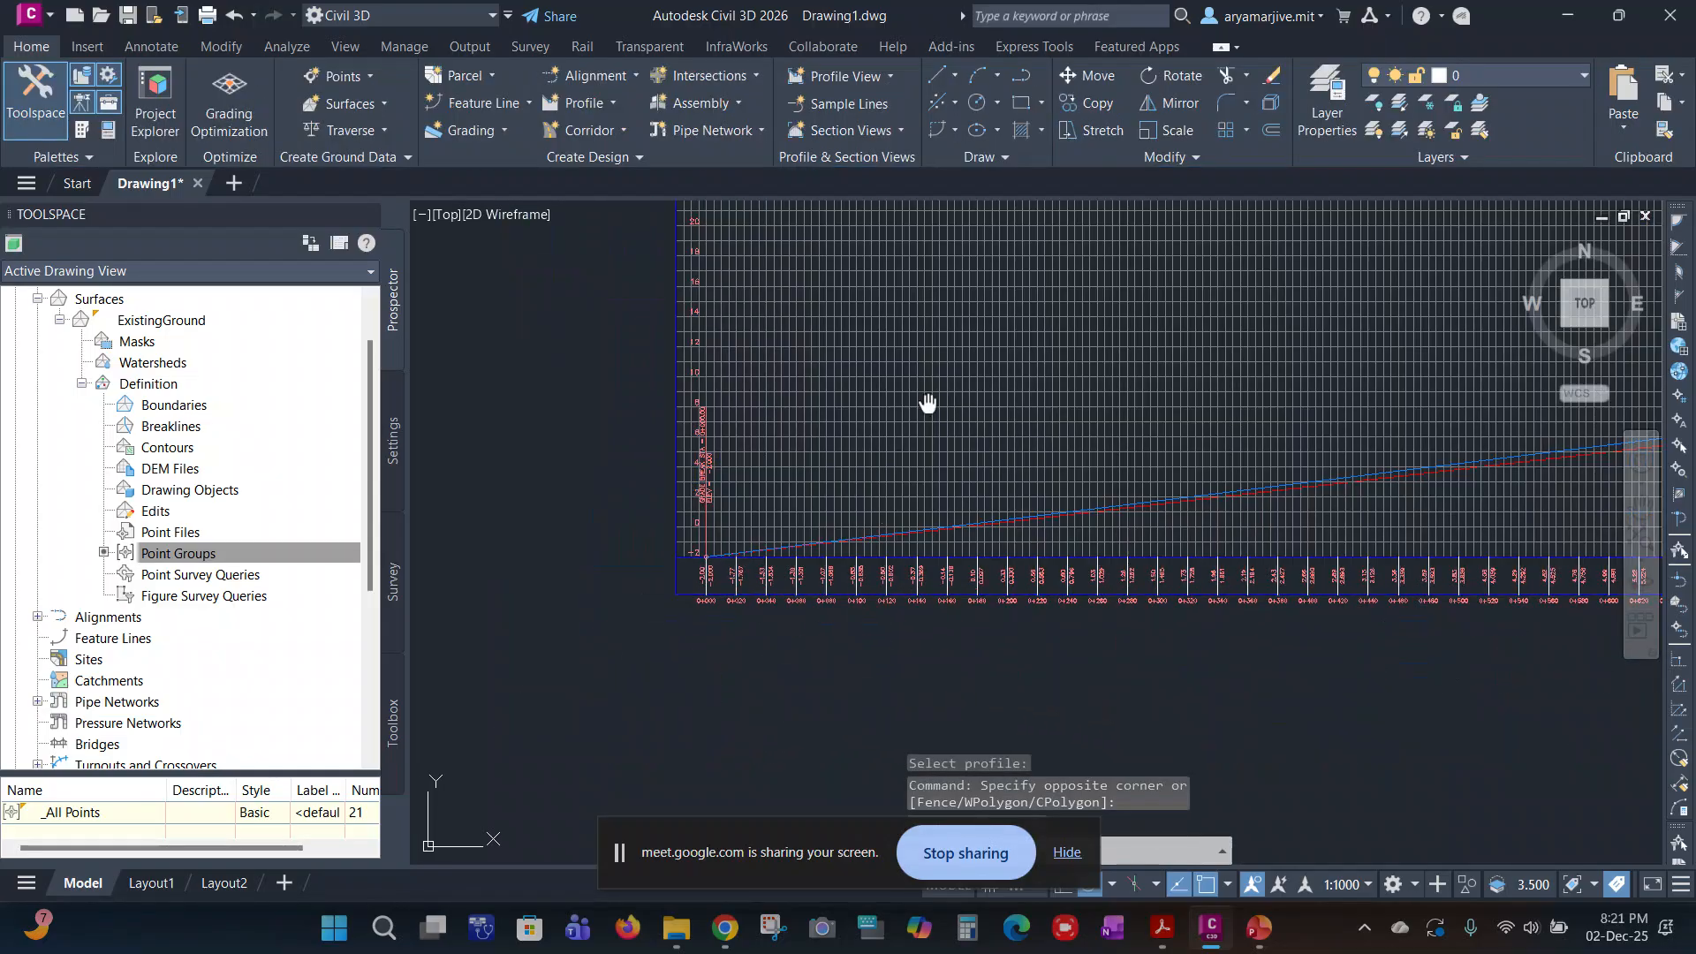
Step: Select the alignment's profile view by its grid near station 0+000 and open its profile view properties
middle_drag(928, 401, 757, 599)
scroll(539, 795, up, 10)
scroll(538, 758, up, 2)
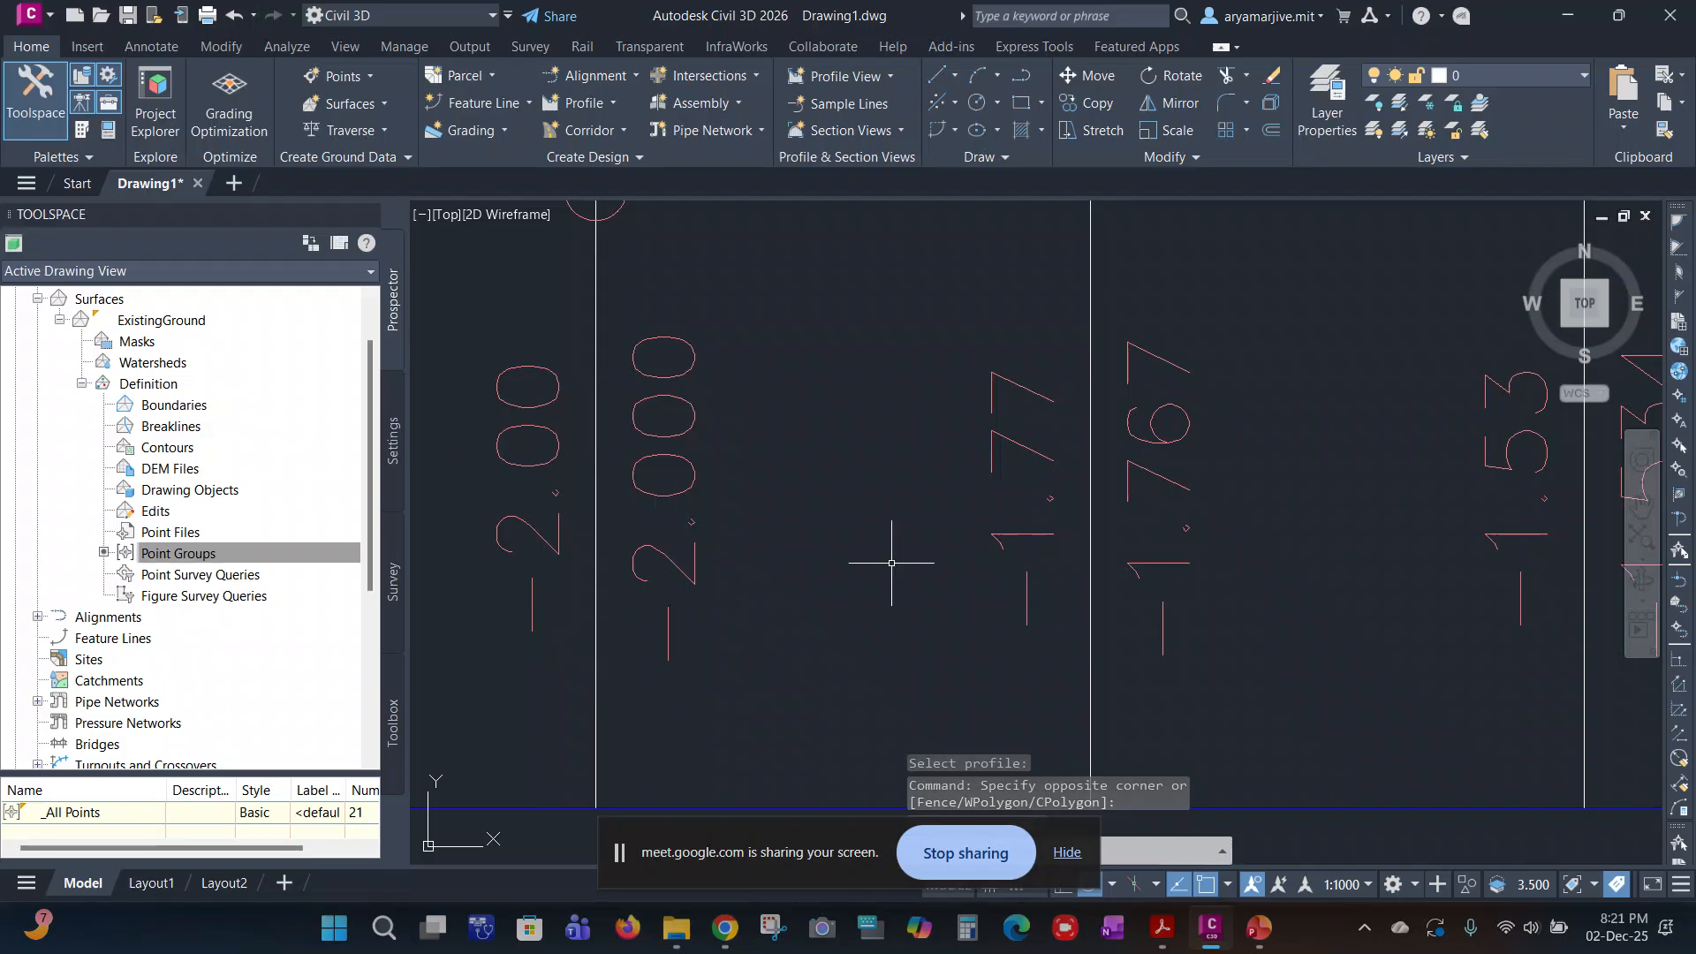
scroll(872, 438, down, 7)
middle_drag(825, 343, 792, 642)
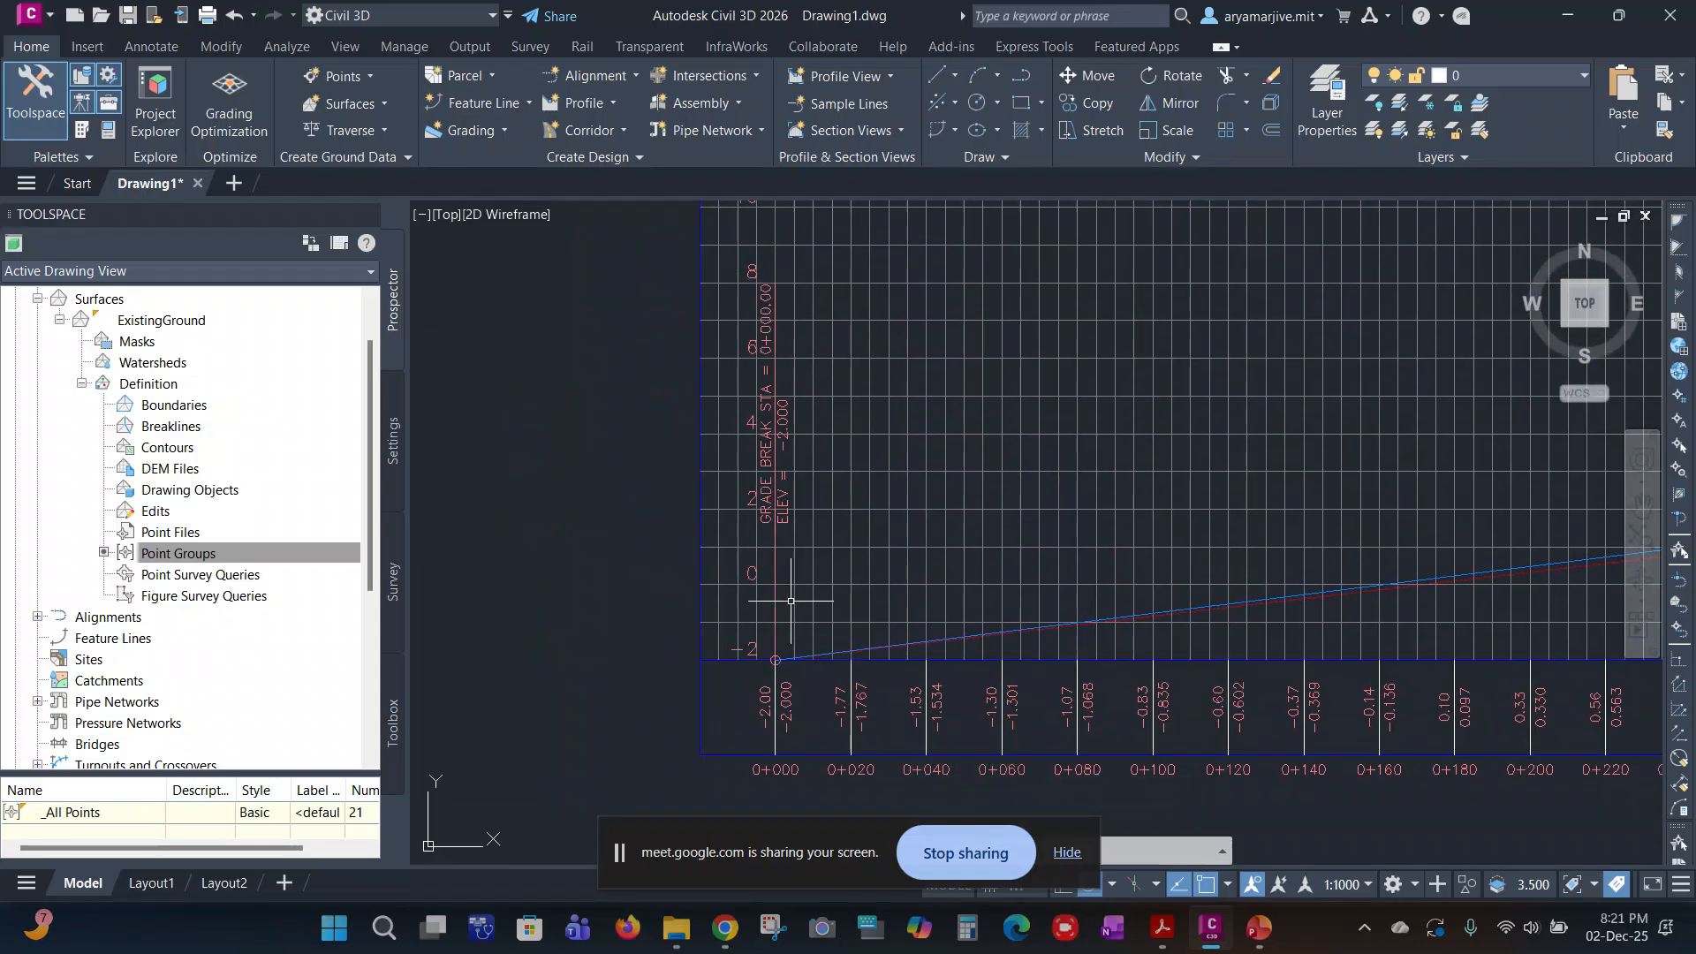
click(833, 585)
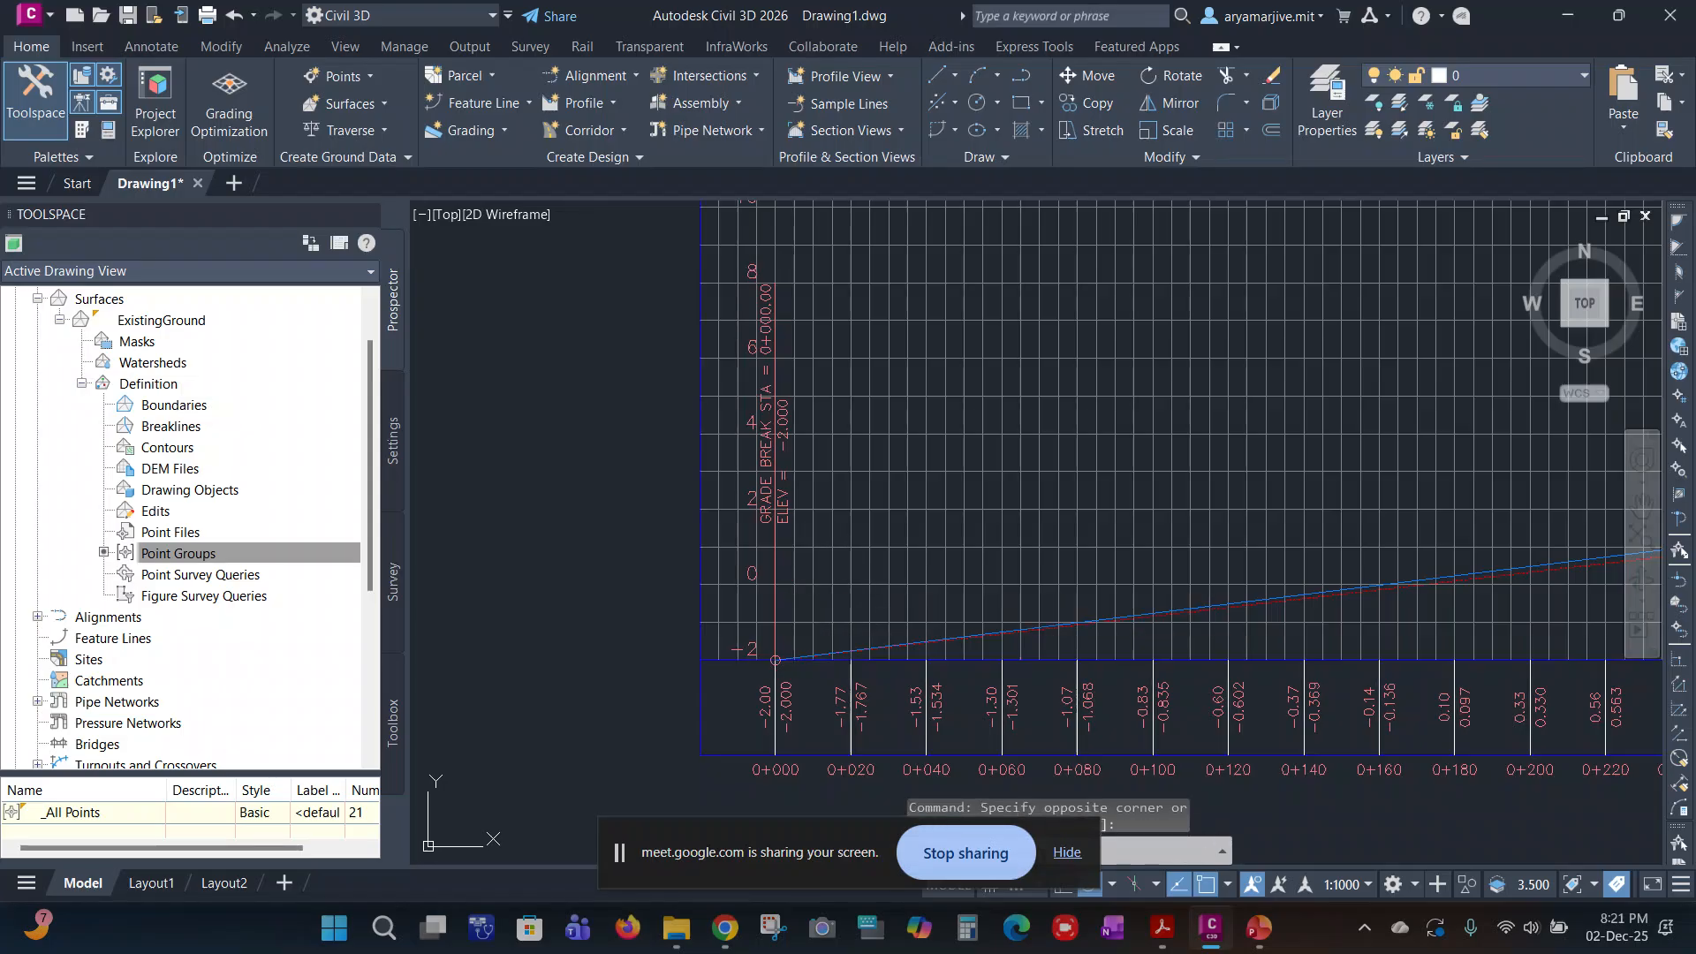
click(833, 584)
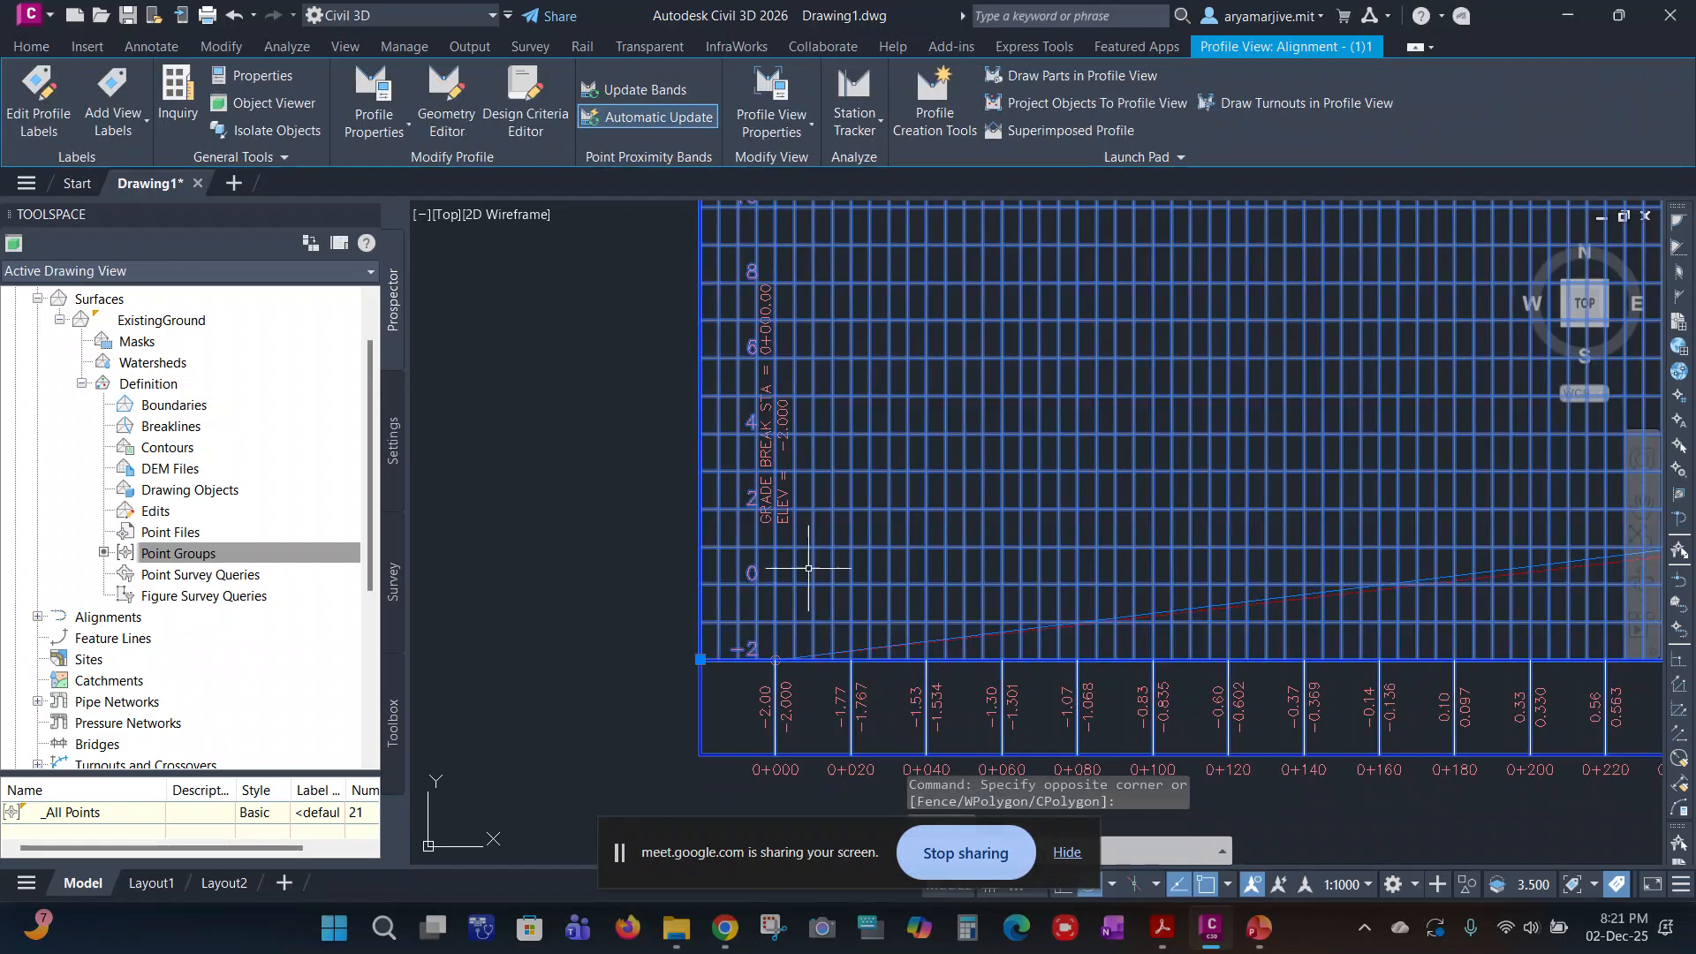
click(776, 124)
click(829, 174)
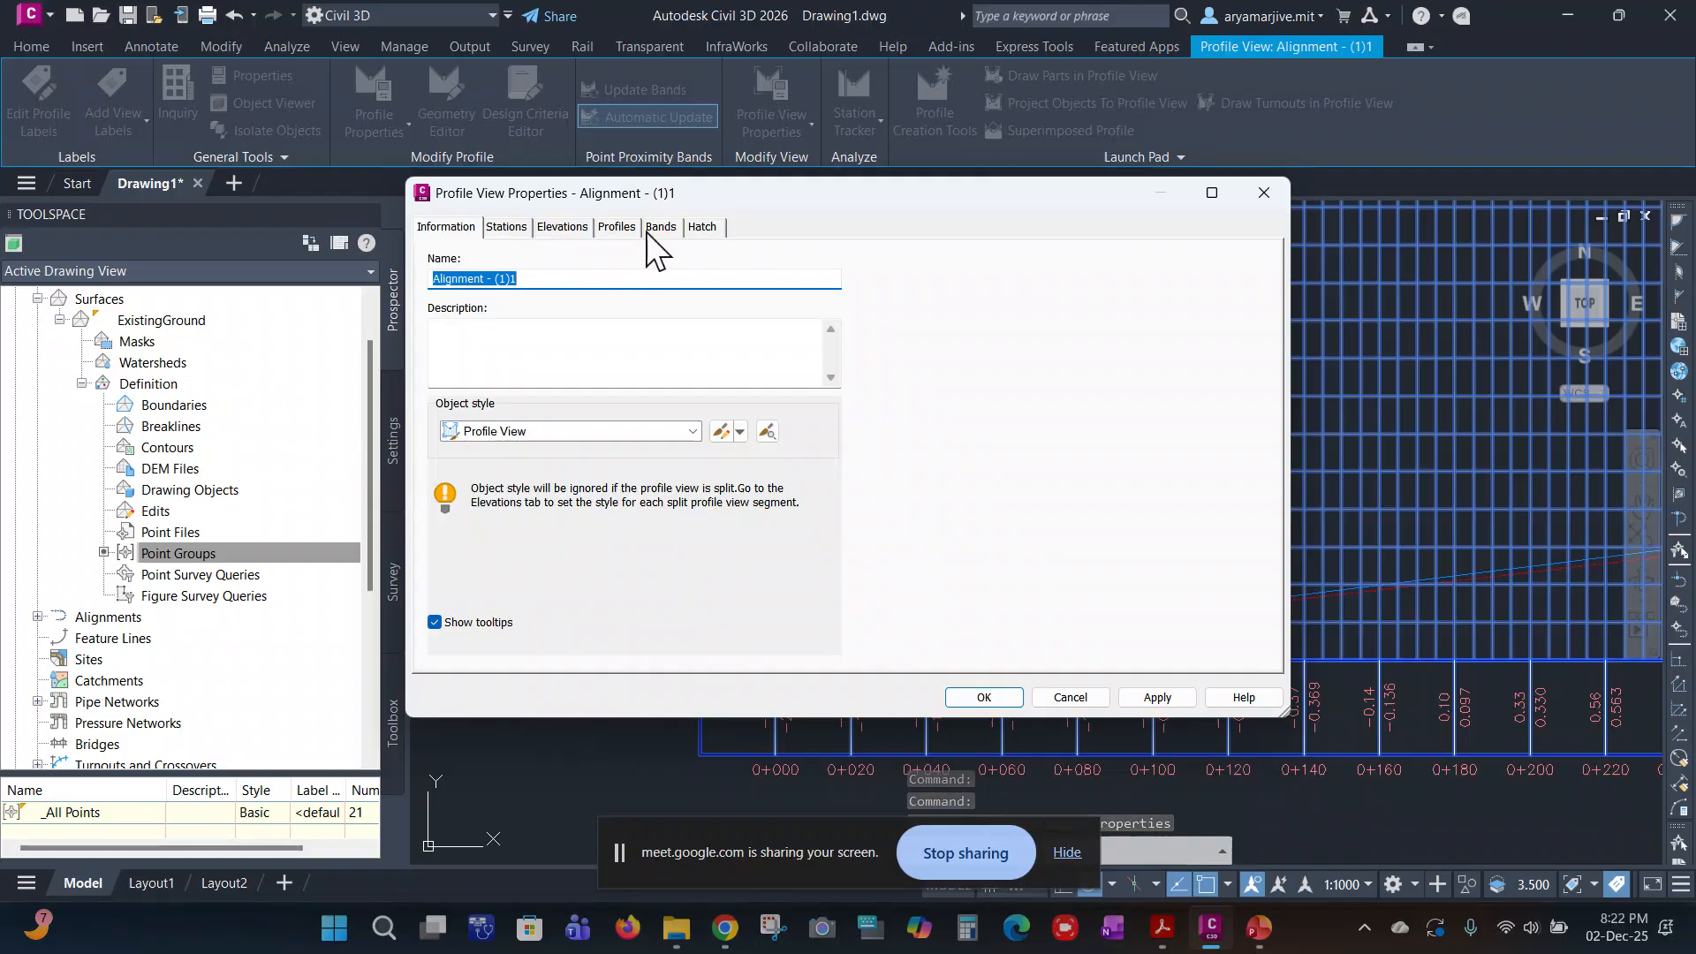
Step: Review the profile view's station range, elevation range and list of drawn profiles
click(516, 231)
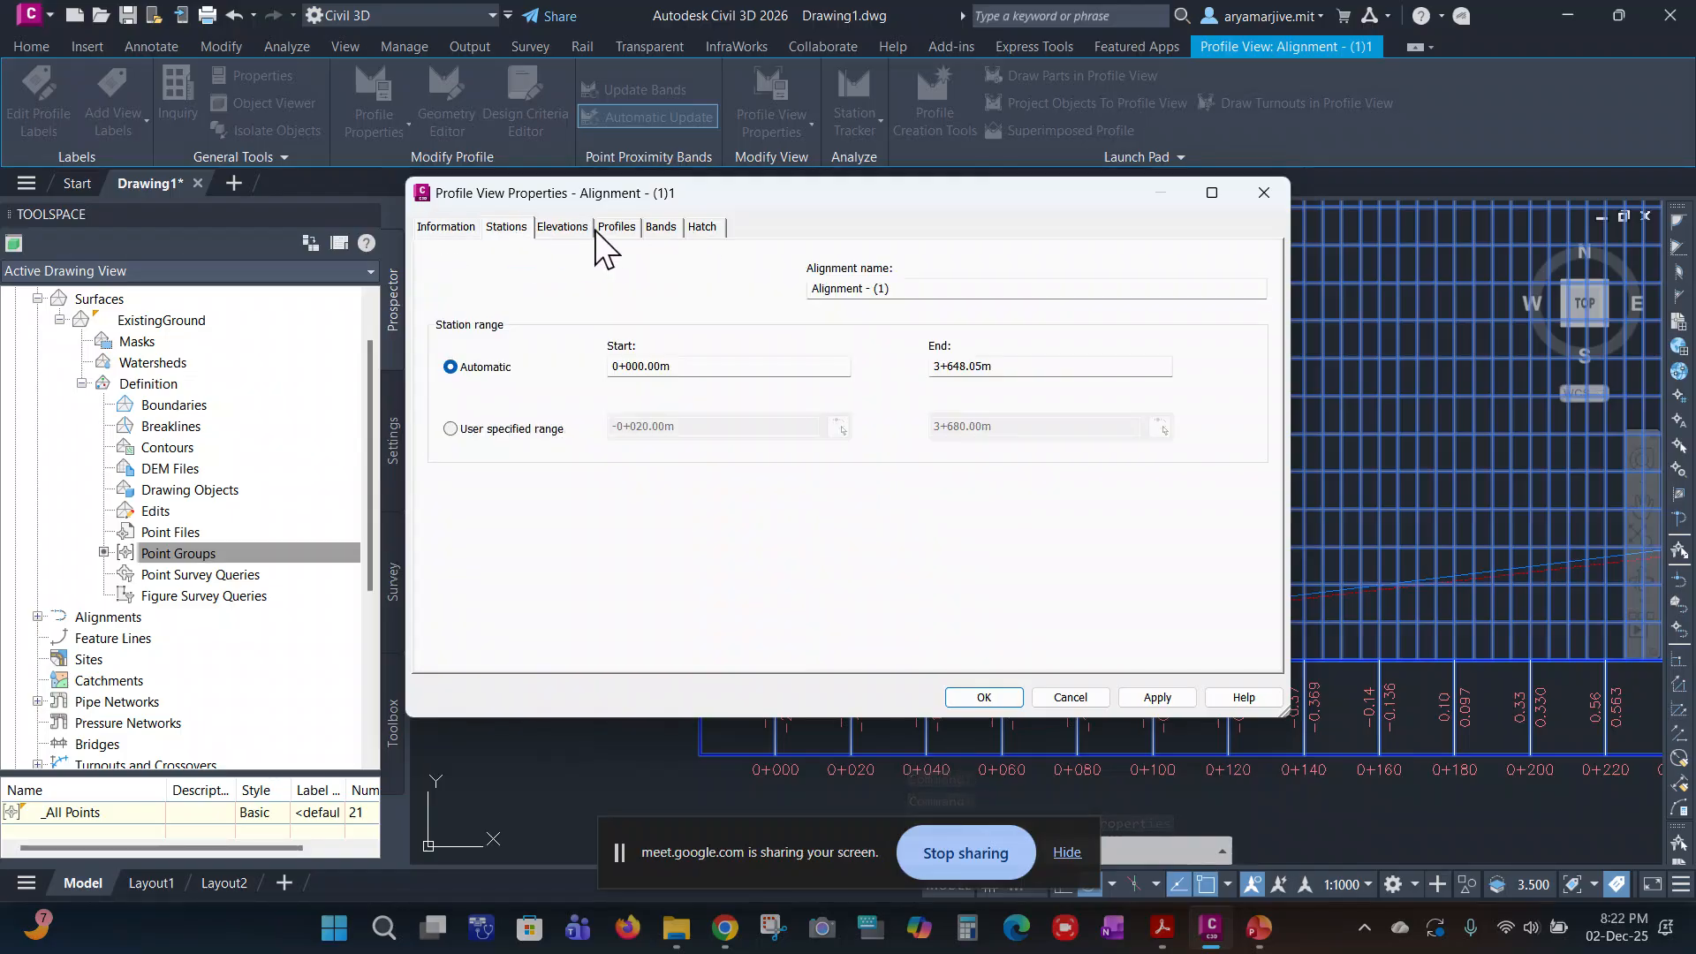
click(583, 228)
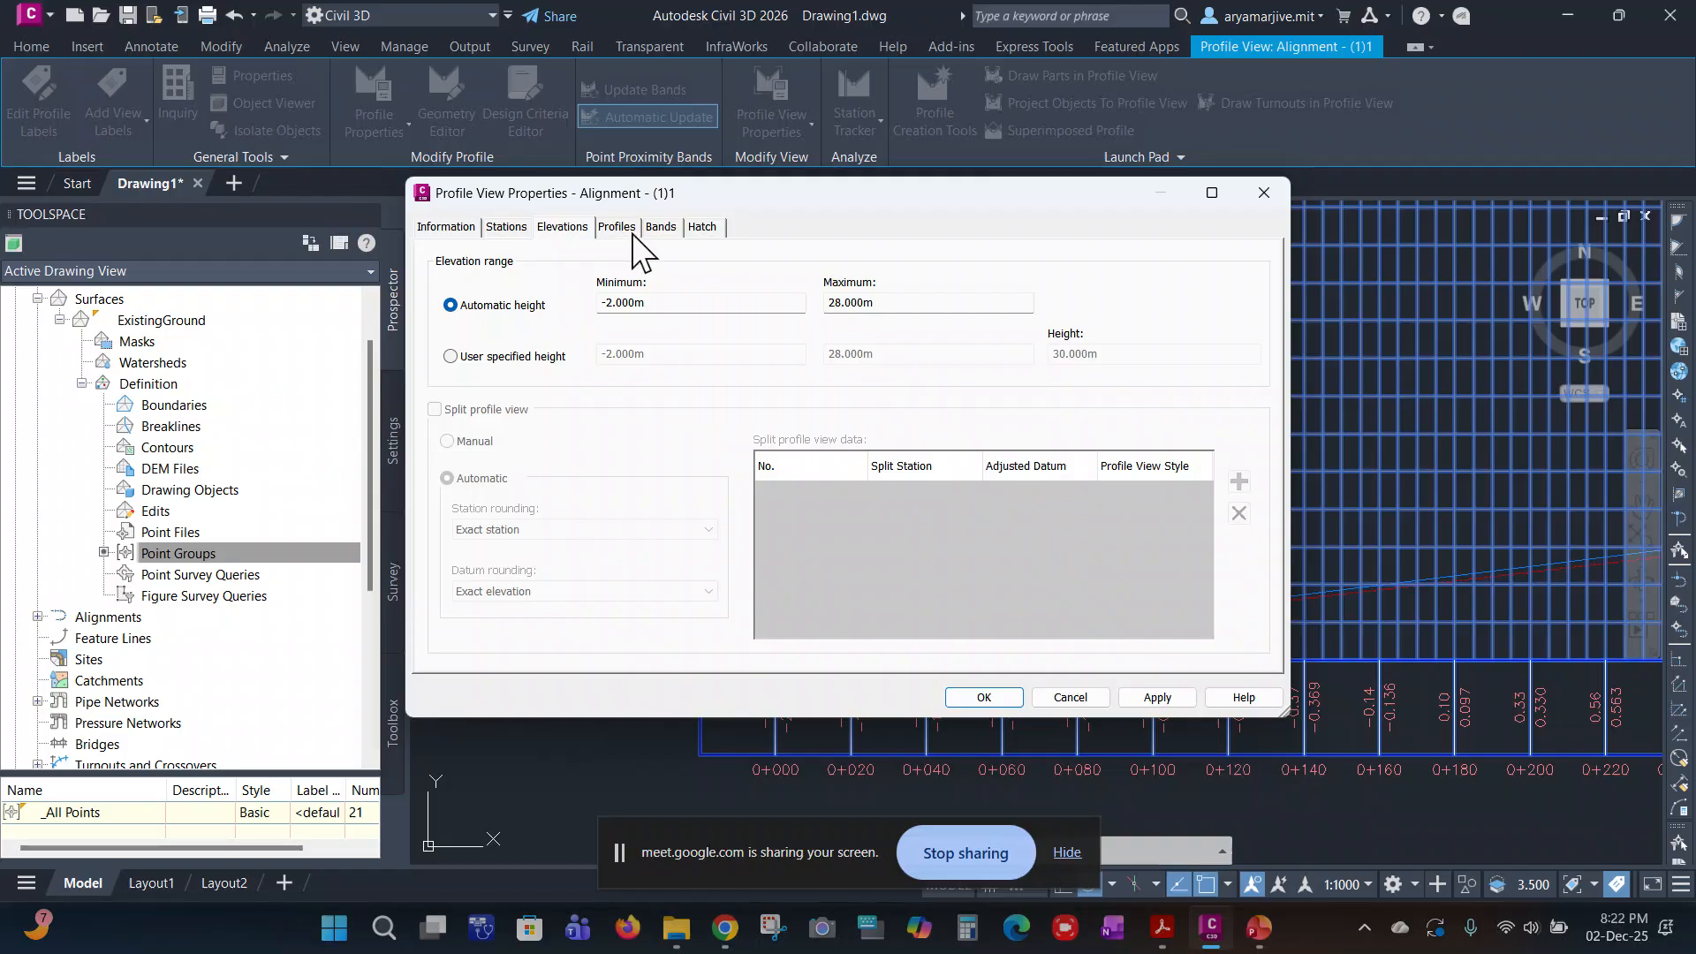
click(617, 228)
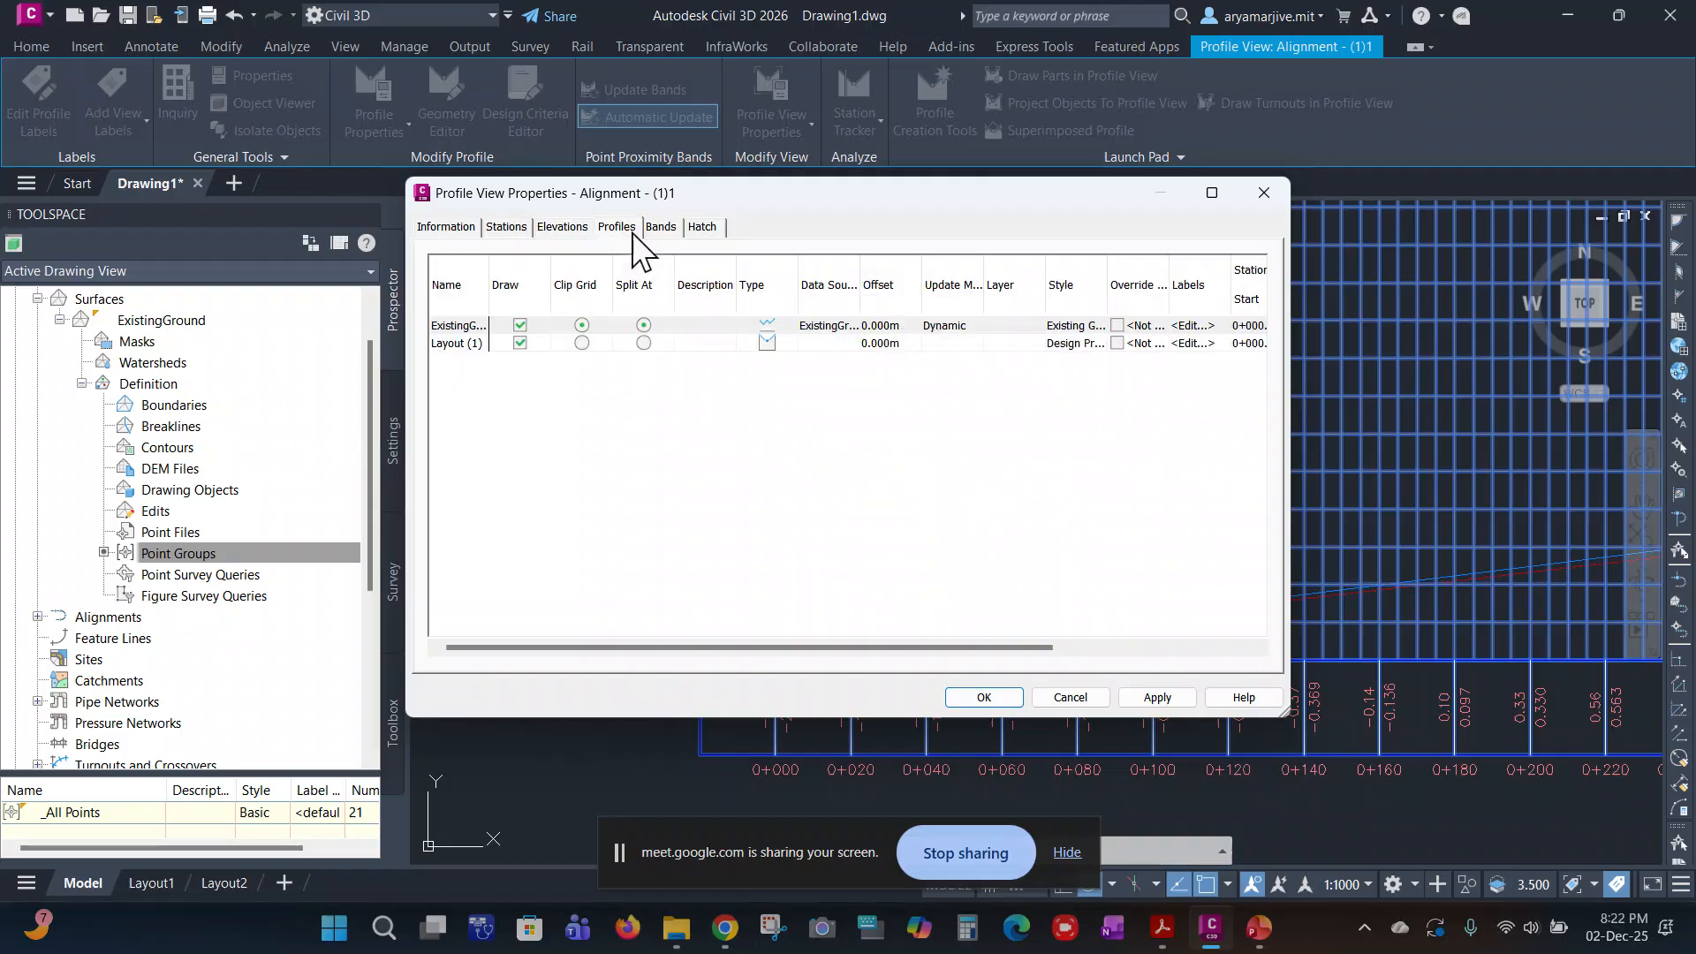
Step: Add a Vertical Geometry band with the Geometry style at the bottom of the profile view
click(673, 227)
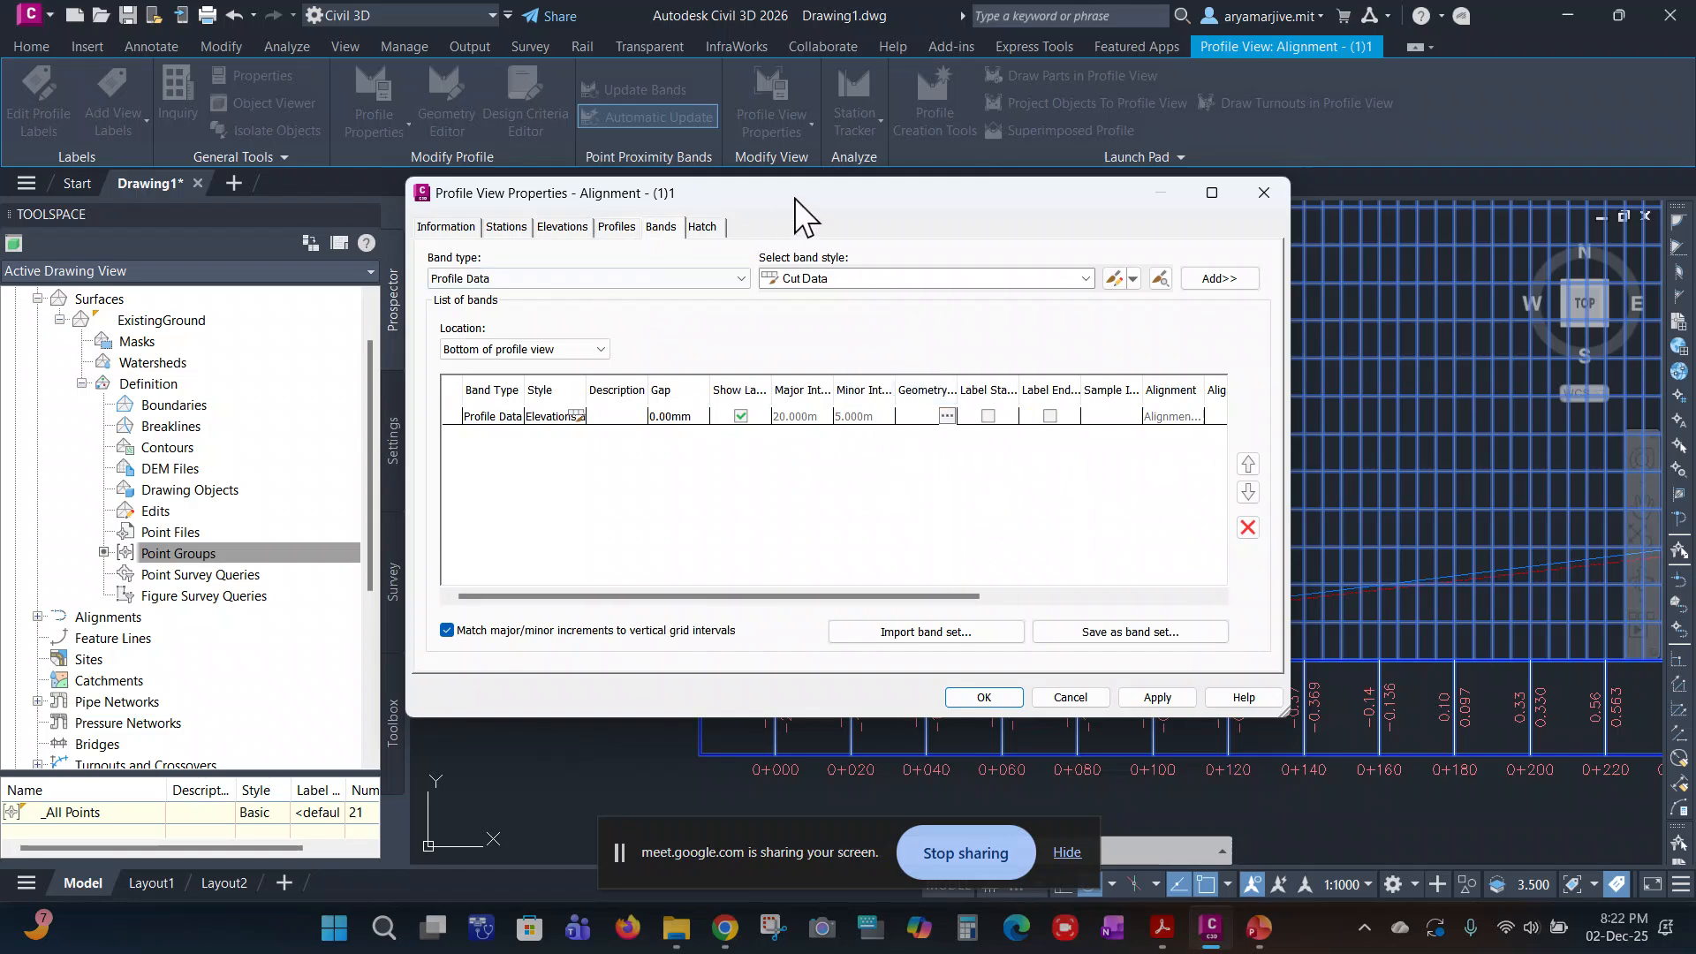
drag(794, 195, 970, 130)
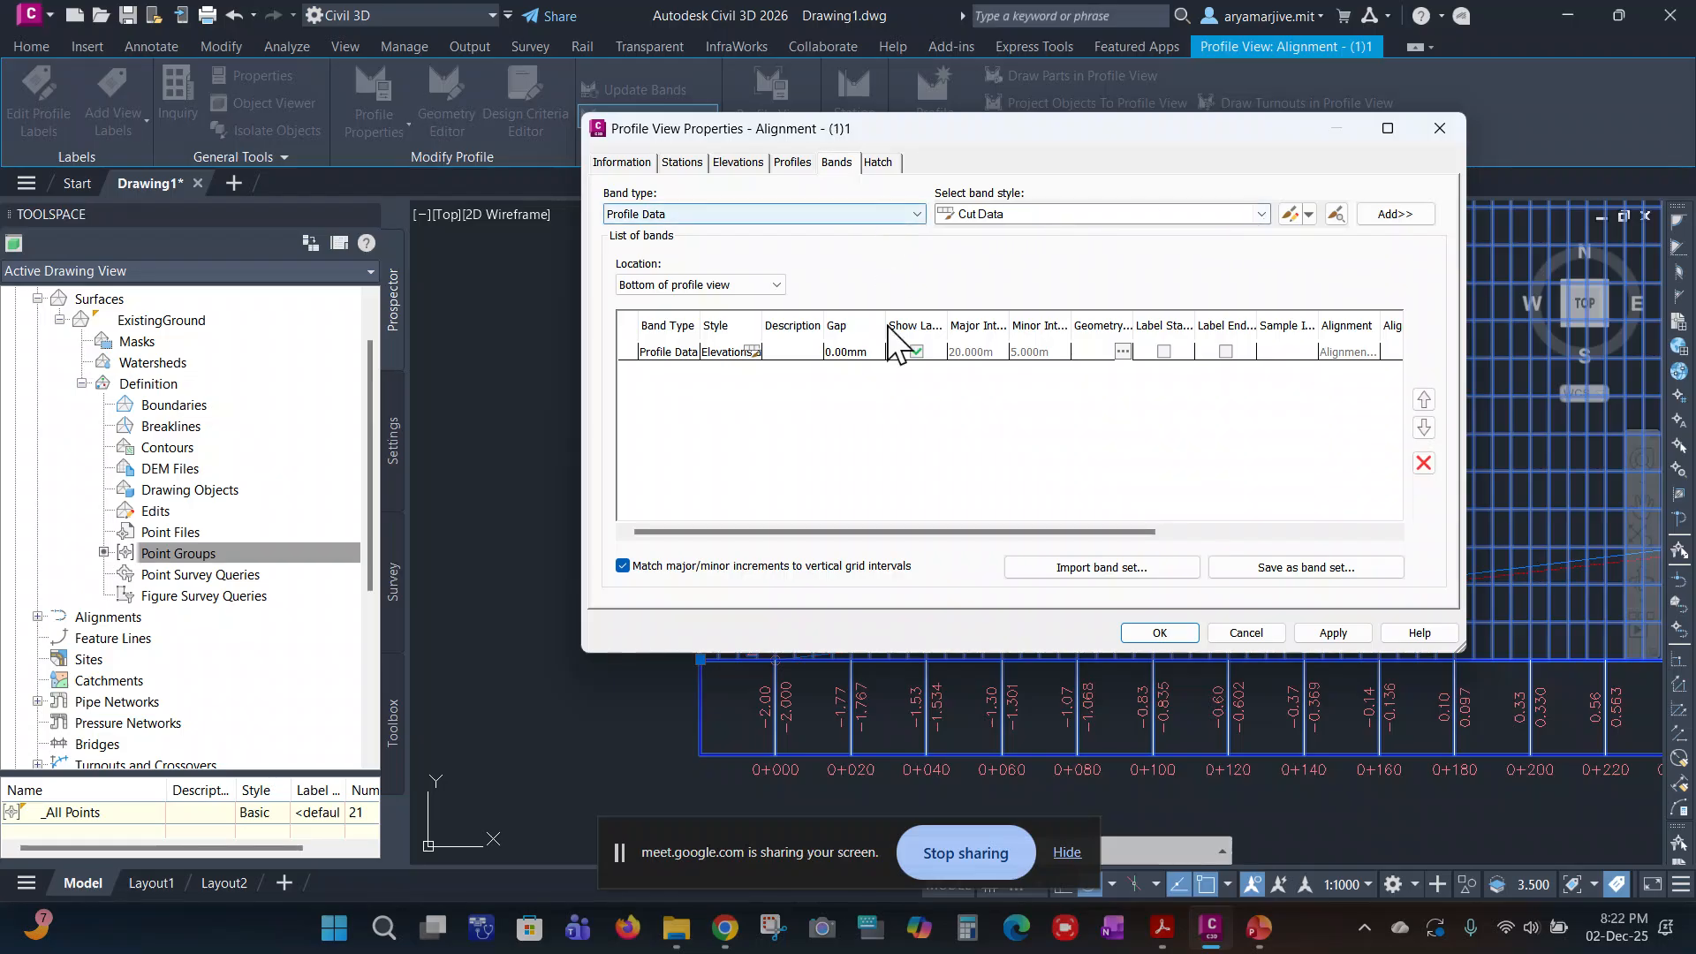
click(707, 215)
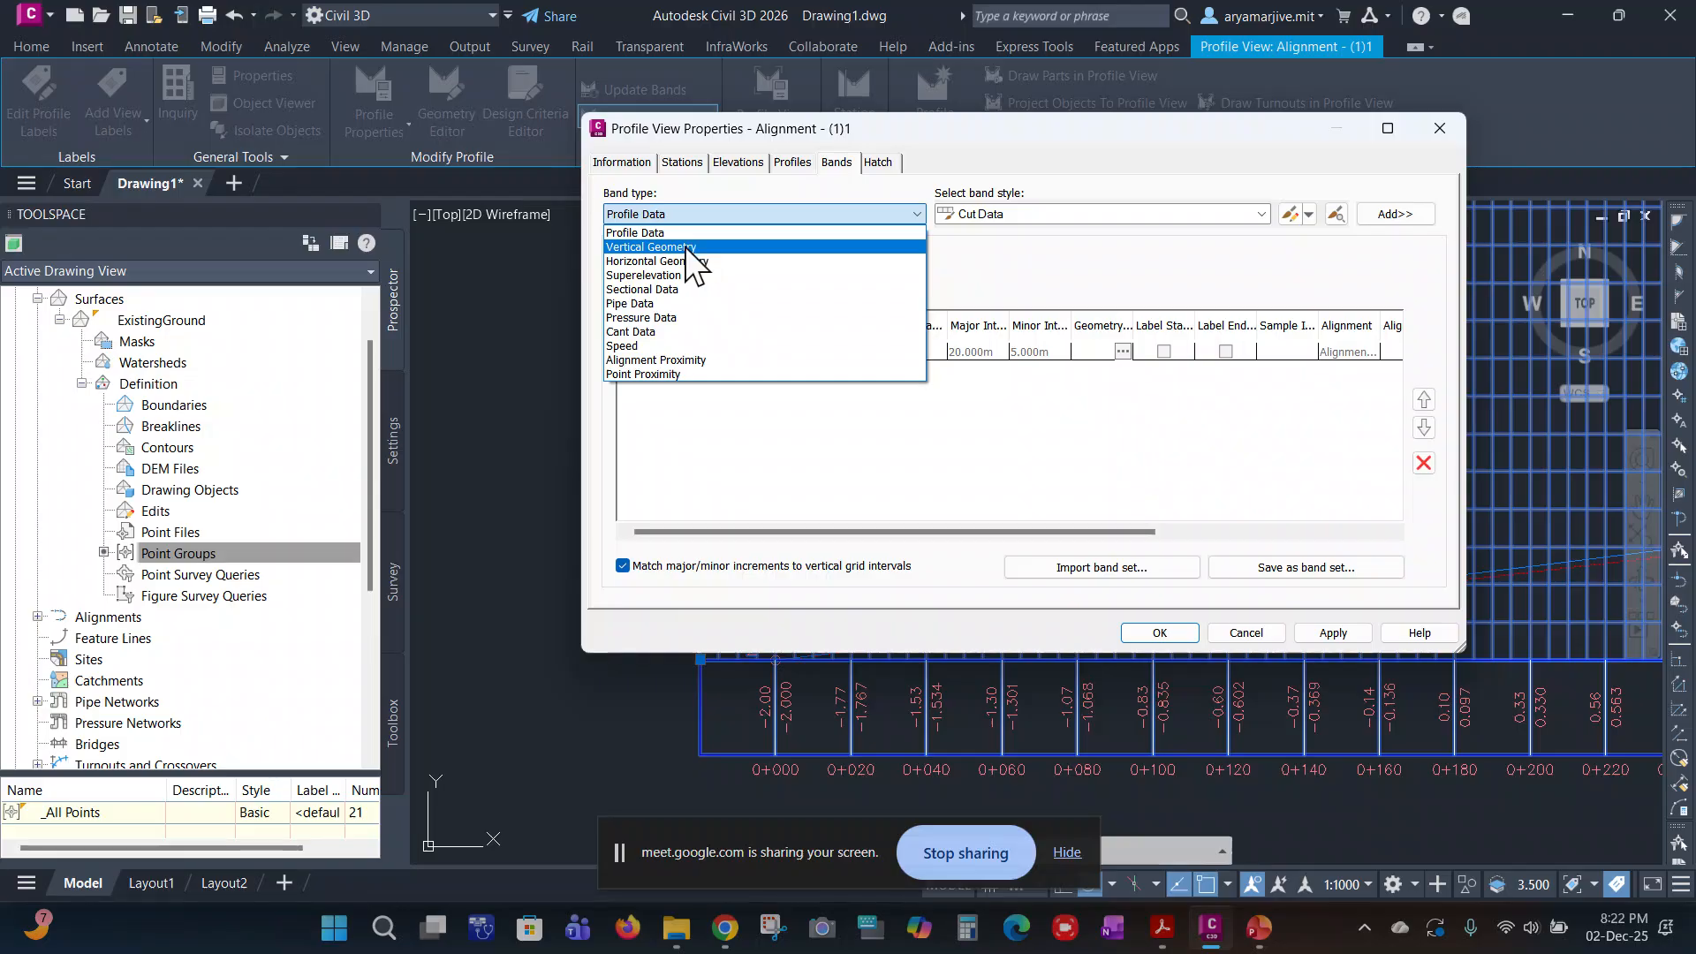
click(687, 247)
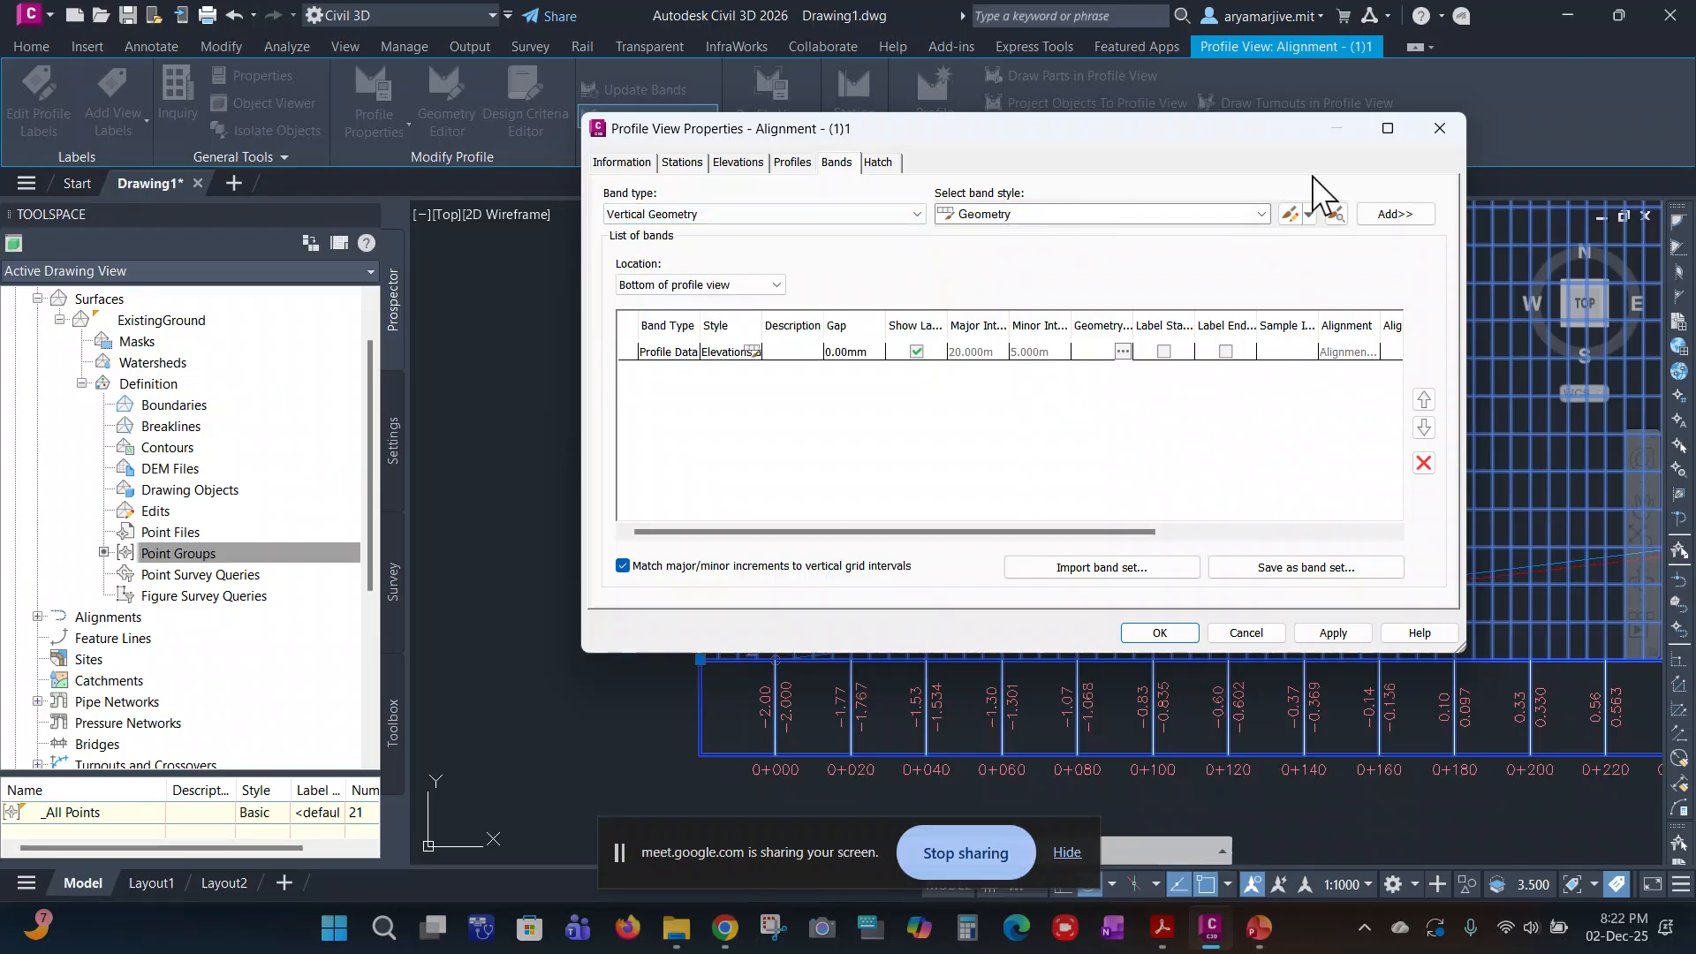
click(1395, 214)
Step: Add a Horizontal Geometry band with the Curvature style at the bottom of the profile view, and apply the band changes
click(690, 215)
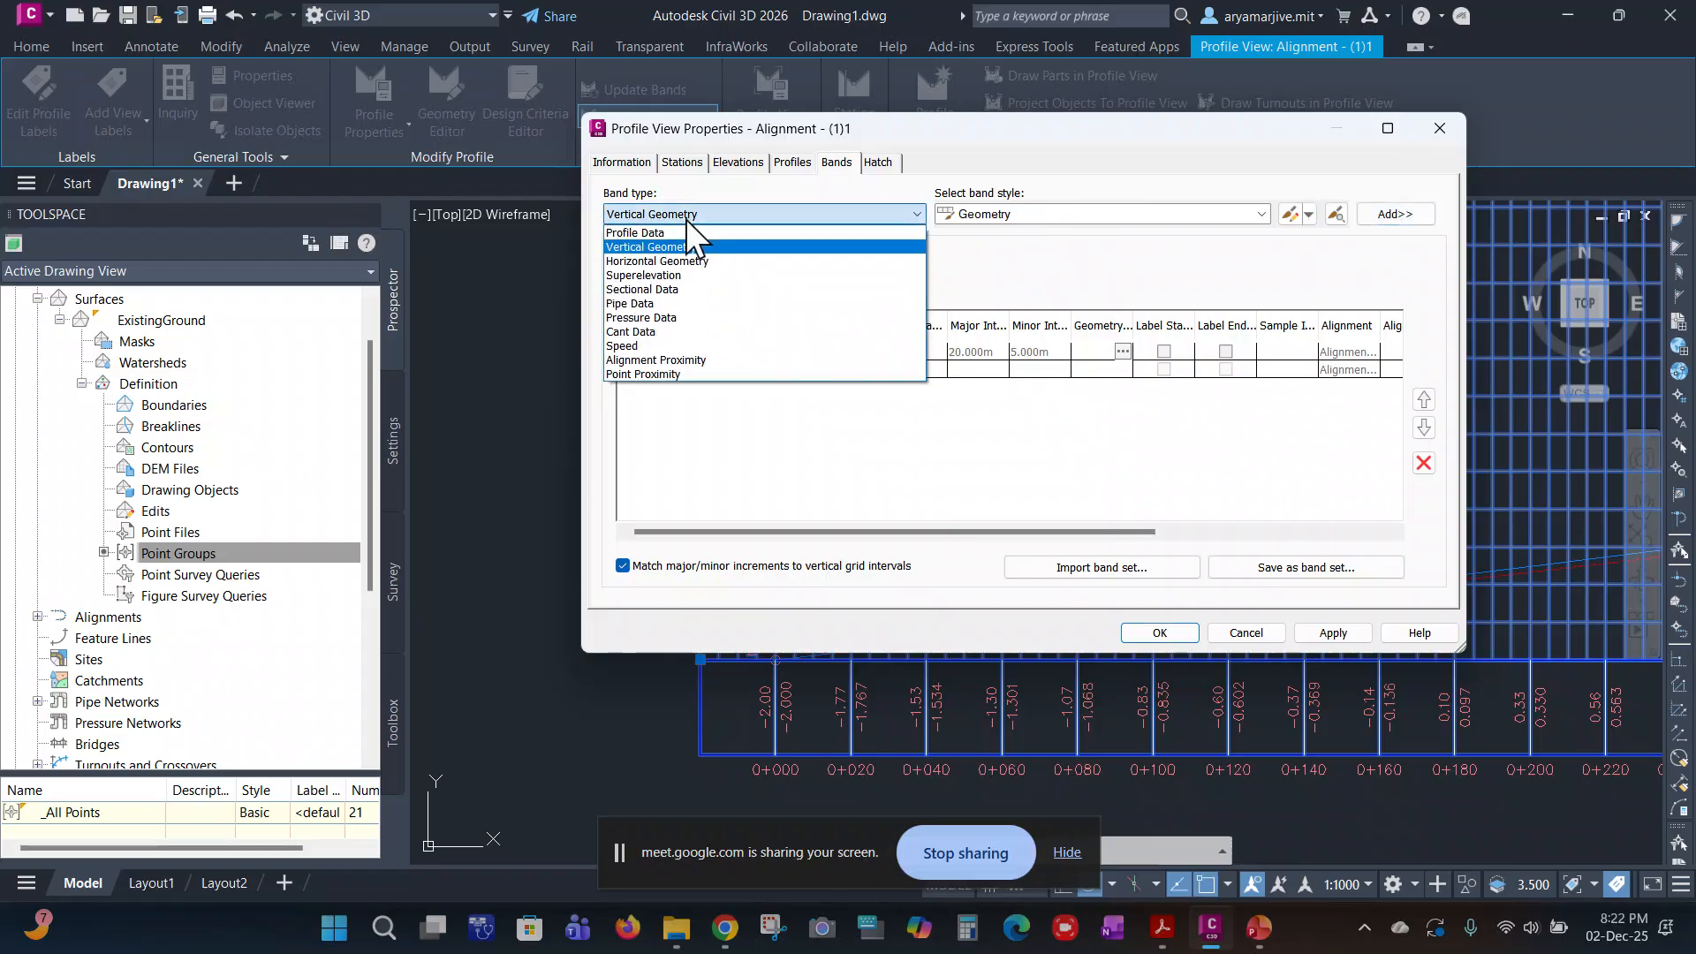
click(685, 258)
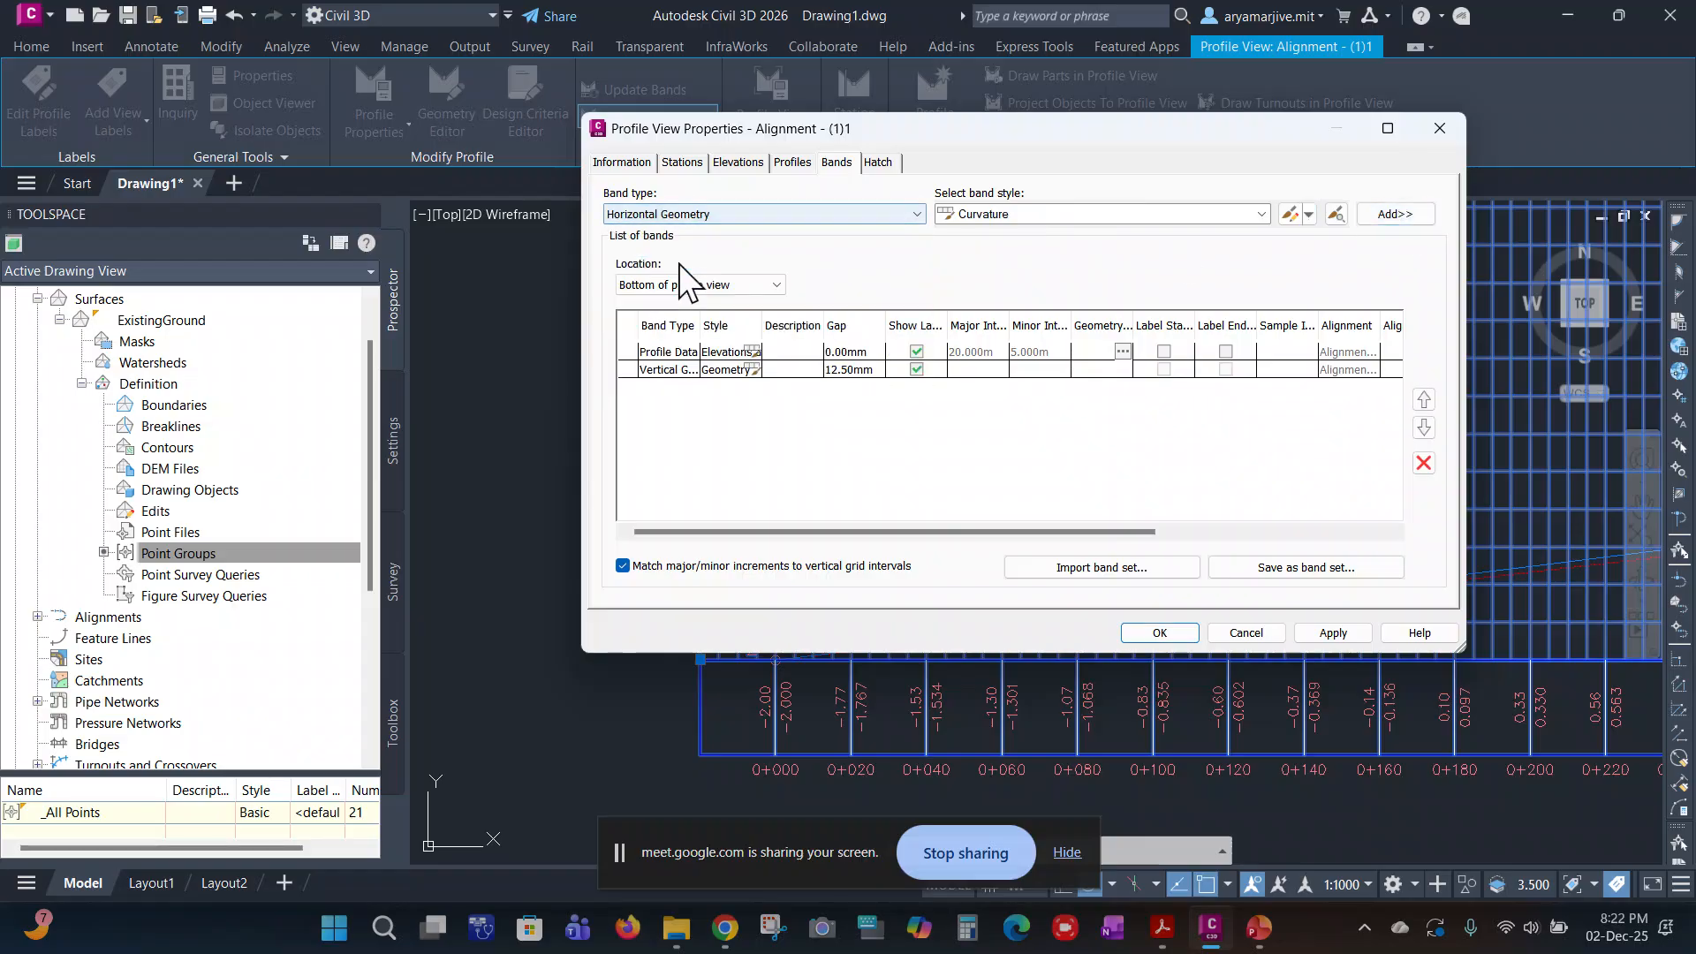
click(1388, 216)
click(1322, 633)
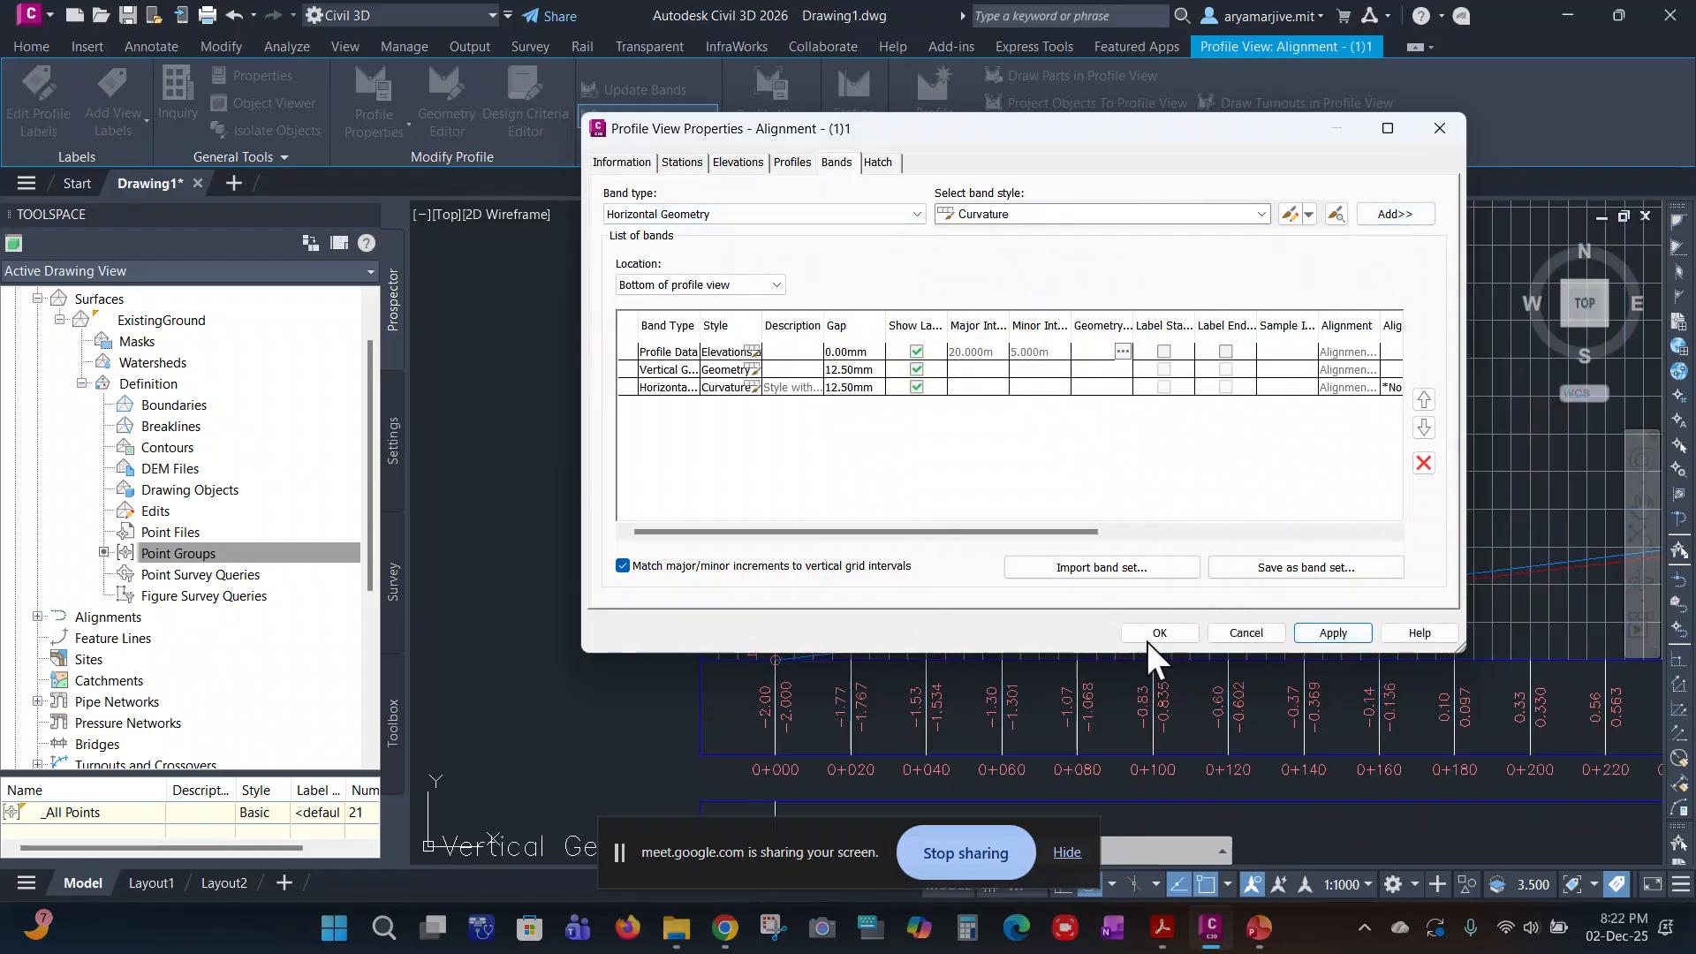
click(1160, 633)
Step: Examine the vertical and horizontal geometry bands along the length of the profile view, and clear the selection
mouse_move(882, 651)
middle_down()
mouse_move(908, 205)
mouse_move(1063, 191)
middle_up()
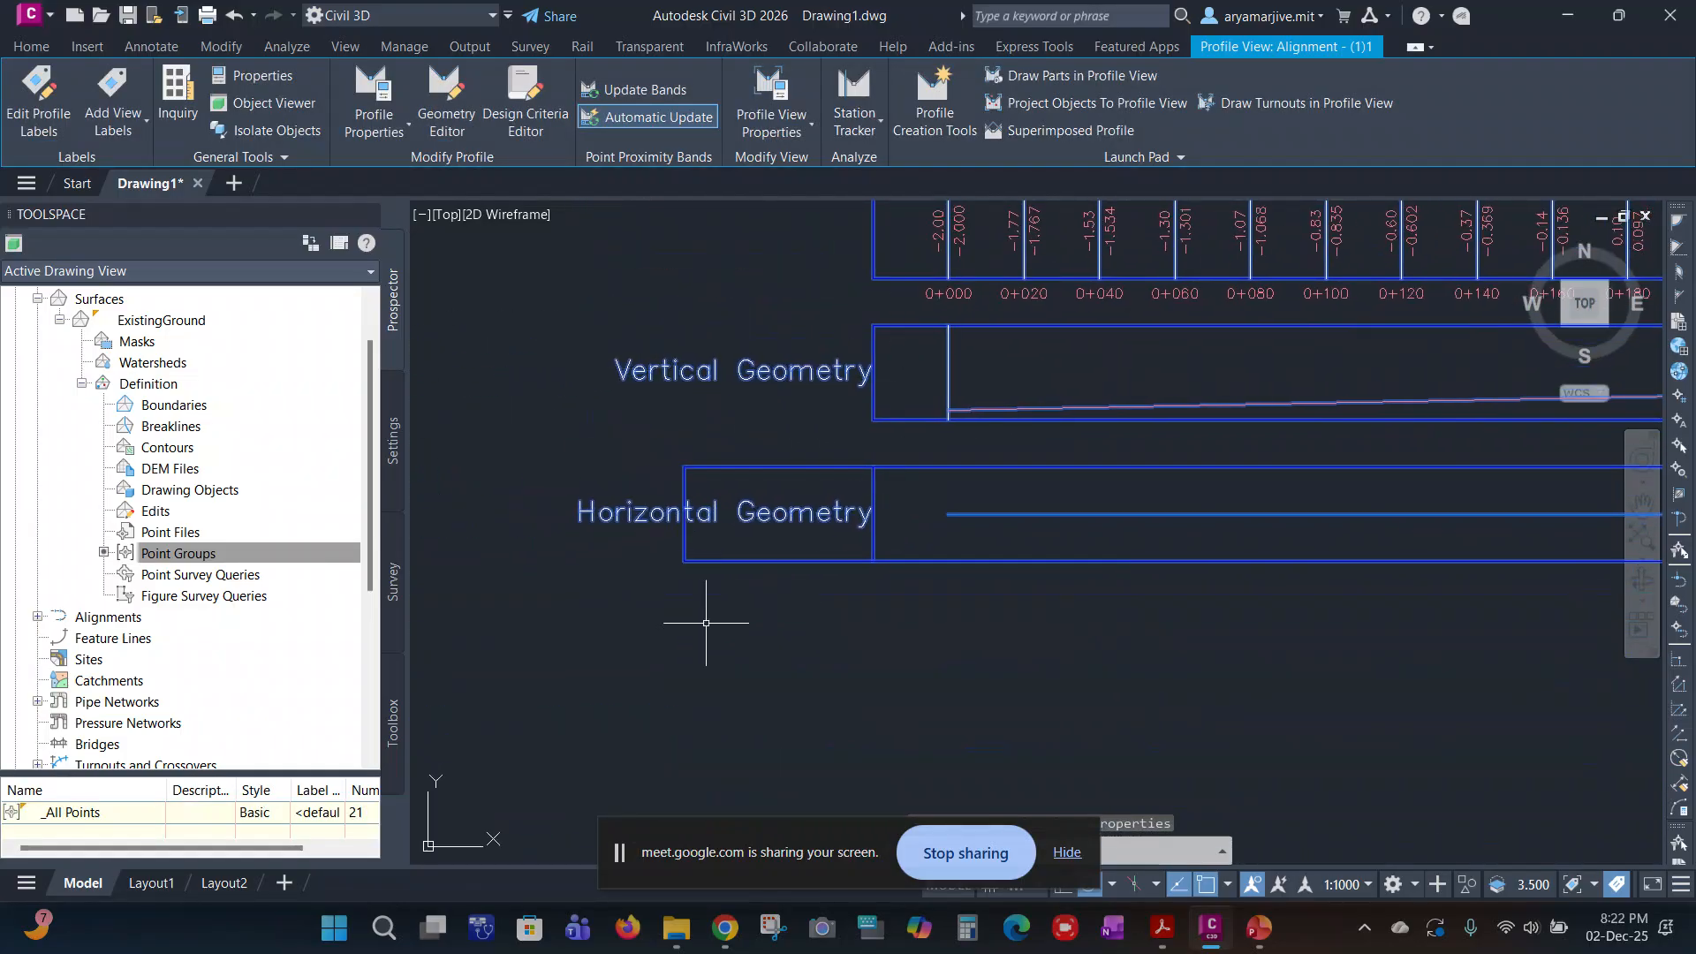
middle_drag(1006, 553, 784, 595)
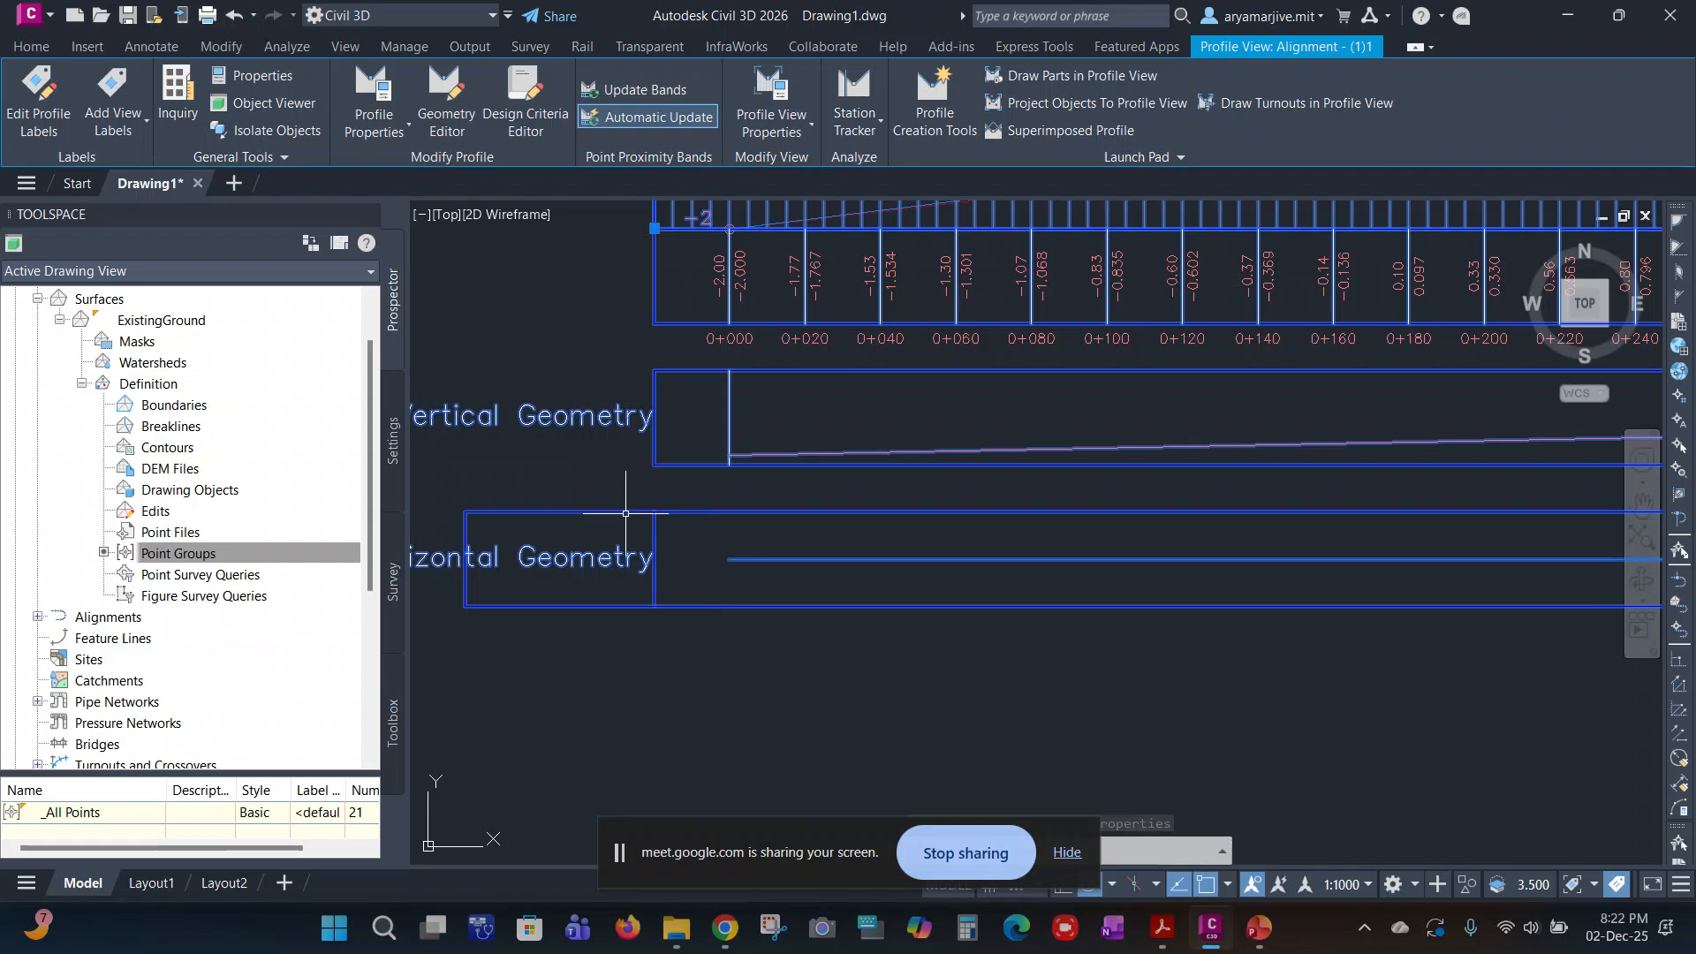
scroll(908, 560, down, 3)
mouse_move(1210, 616)
middle_down()
mouse_move(1022, 617)
mouse_move(656, 679)
middle_up()
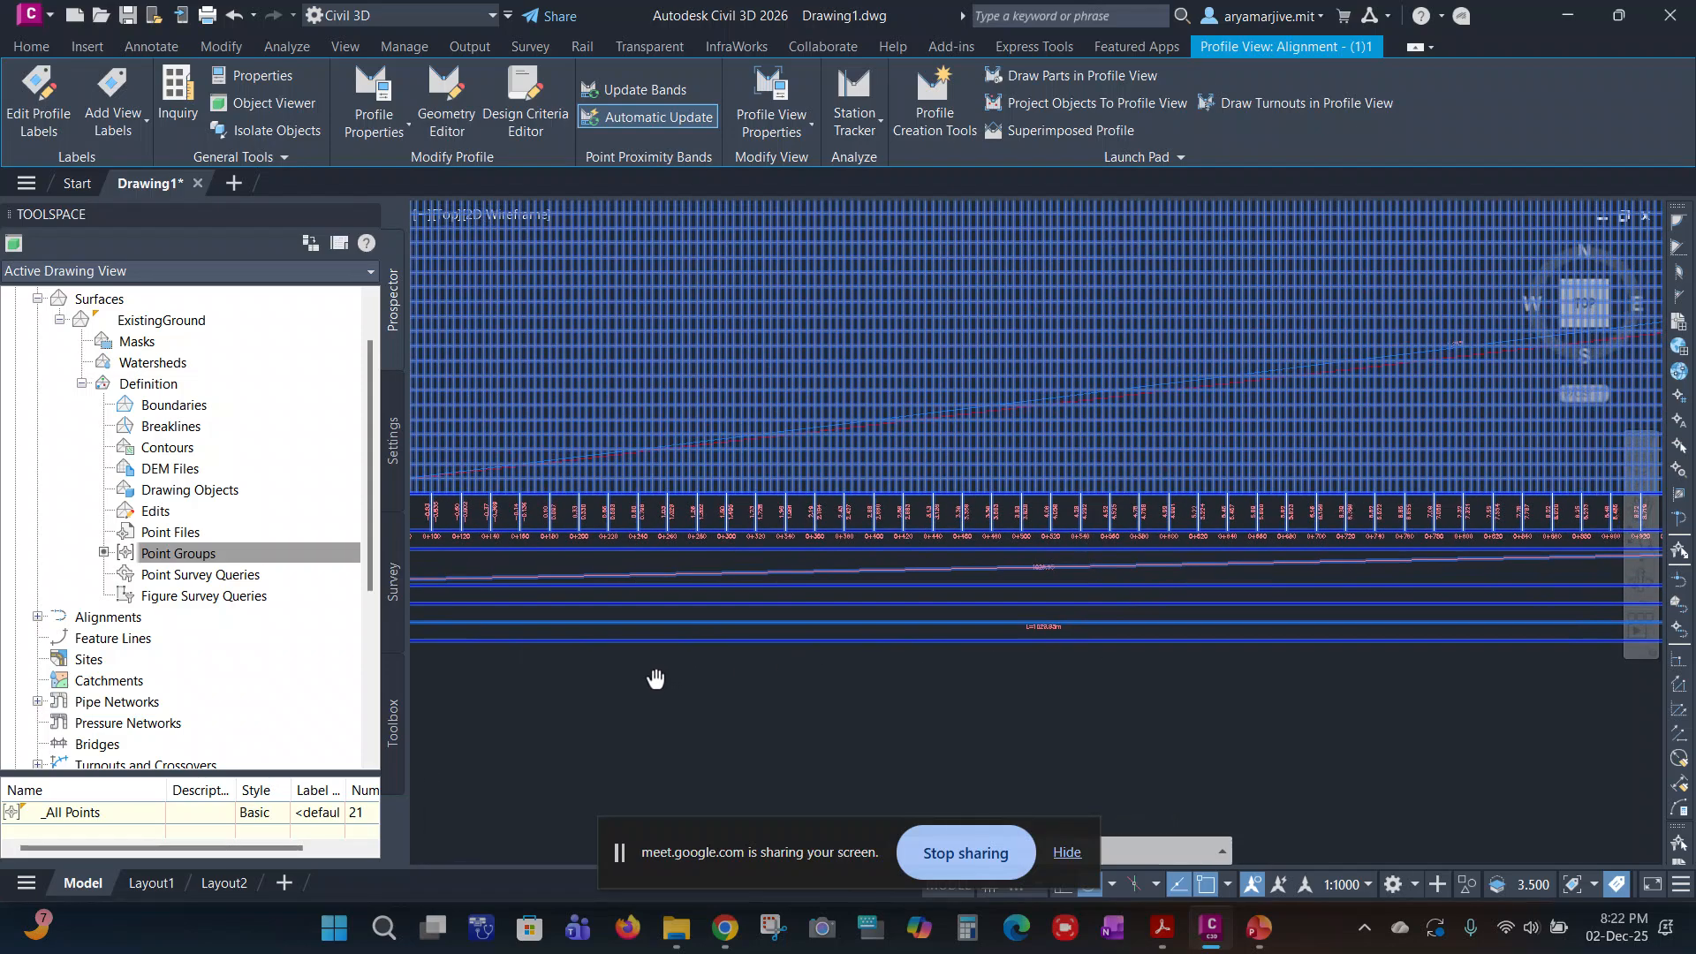
scroll(999, 646, down, 3)
mouse_move(1079, 678)
middle_down()
mouse_move(777, 678)
mouse_move(1047, 660)
middle_up()
scroll(720, 629, up, 4)
scroll(720, 628, down, 2)
scroll(512, 652, up, 2)
middle_drag(513, 652, 971, 669)
scroll(882, 674, up, 4)
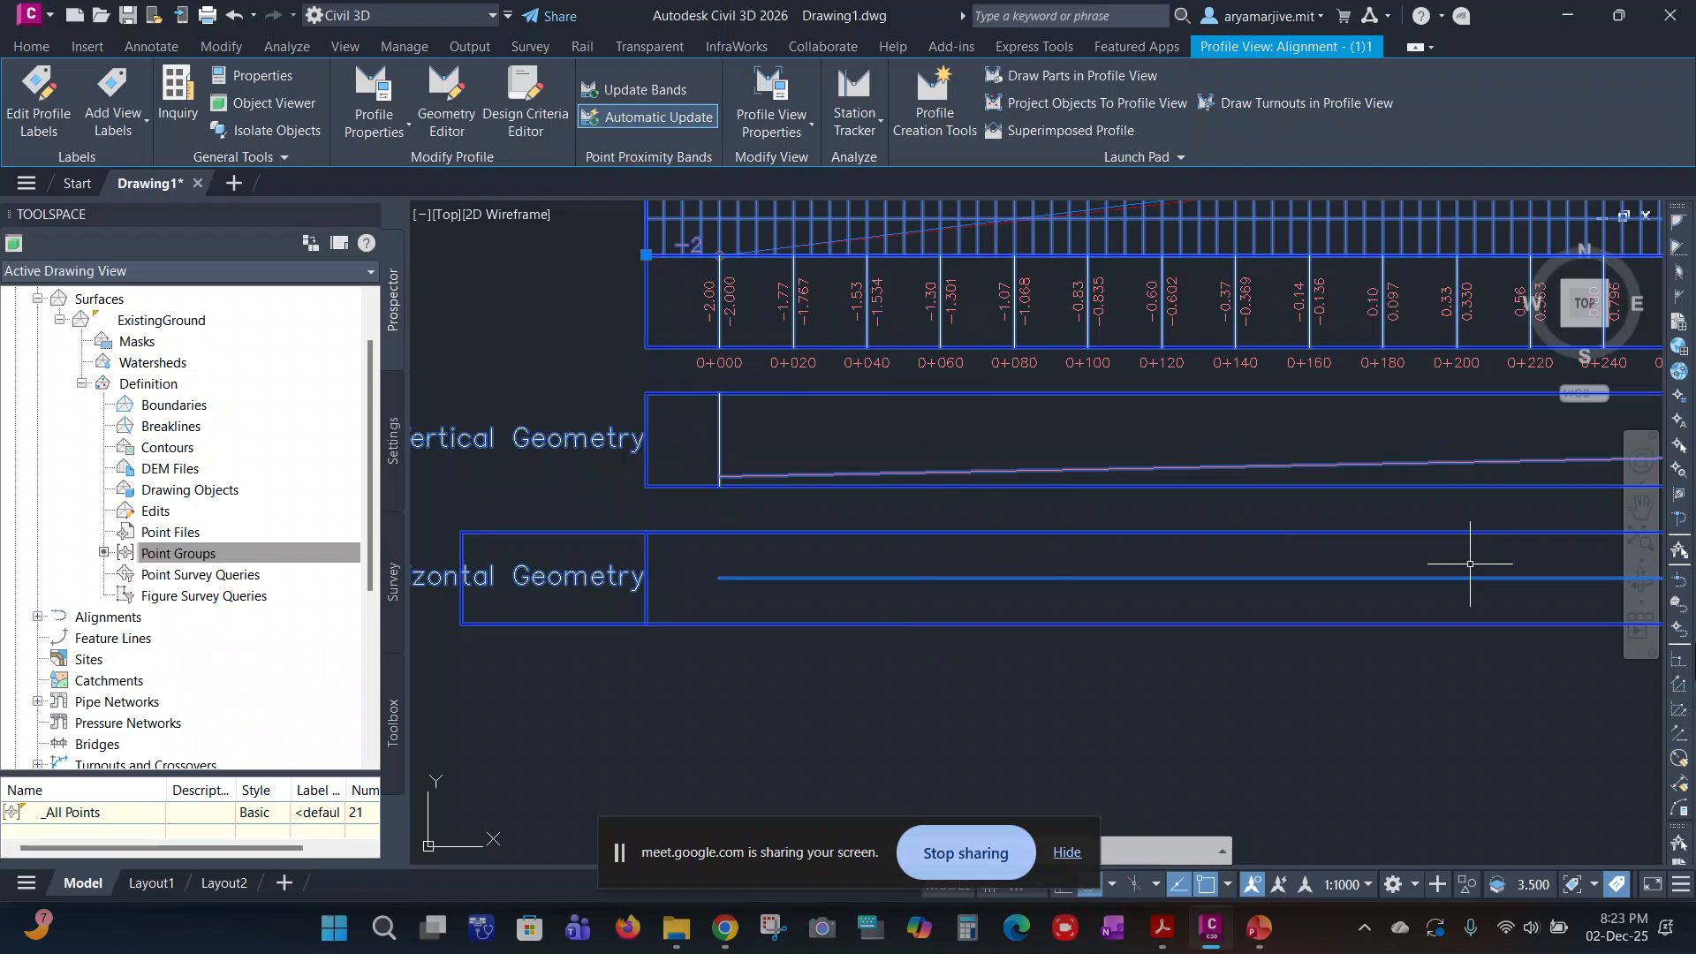
scroll(966, 449, down, 2)
scroll(901, 645, down, 4)
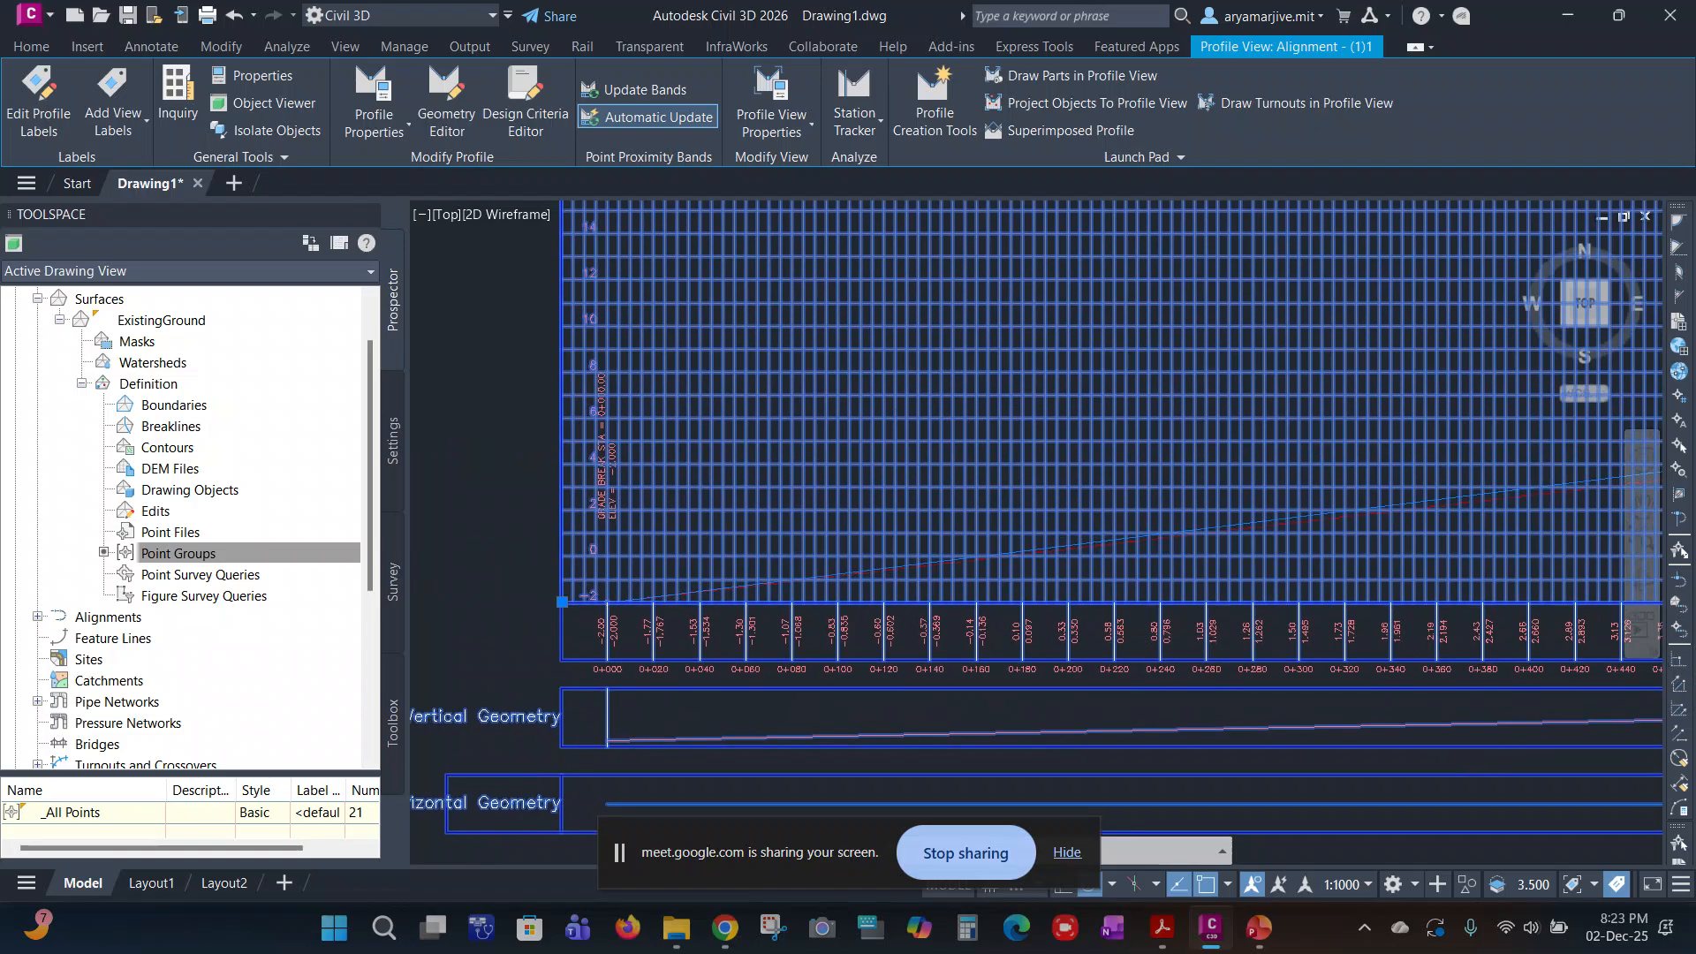
click(745, 405)
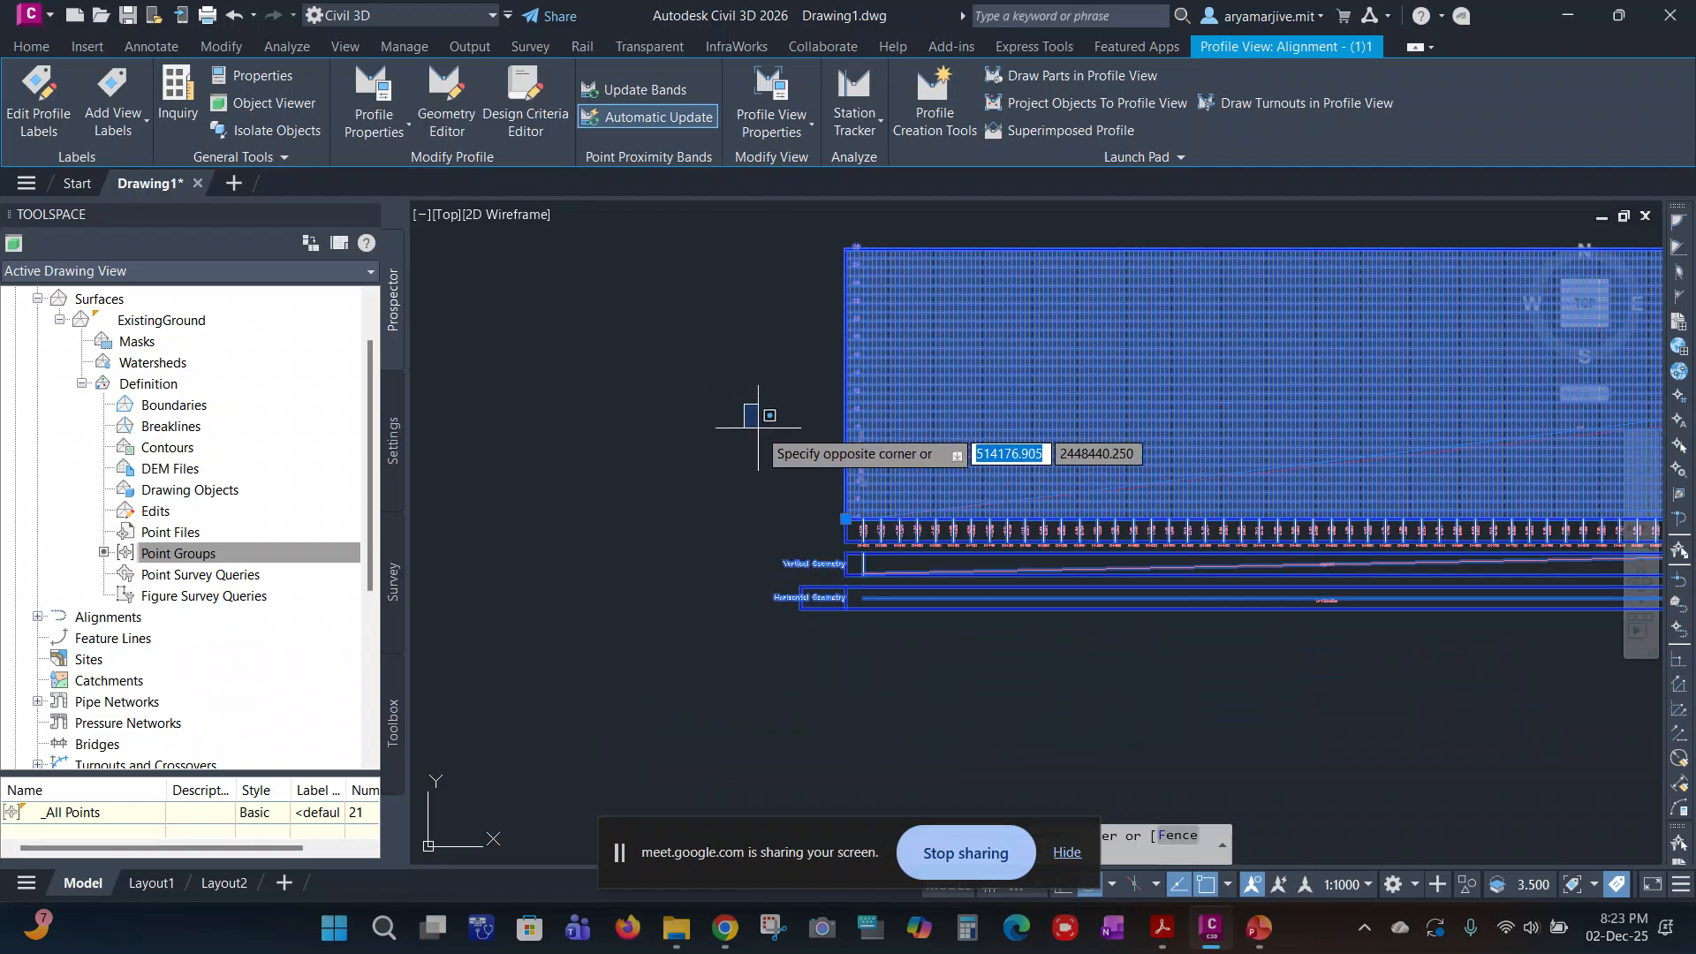
key(Escape)
middle_drag(723, 463, 543, 544)
scroll(542, 544, down, 2)
key(Escape)
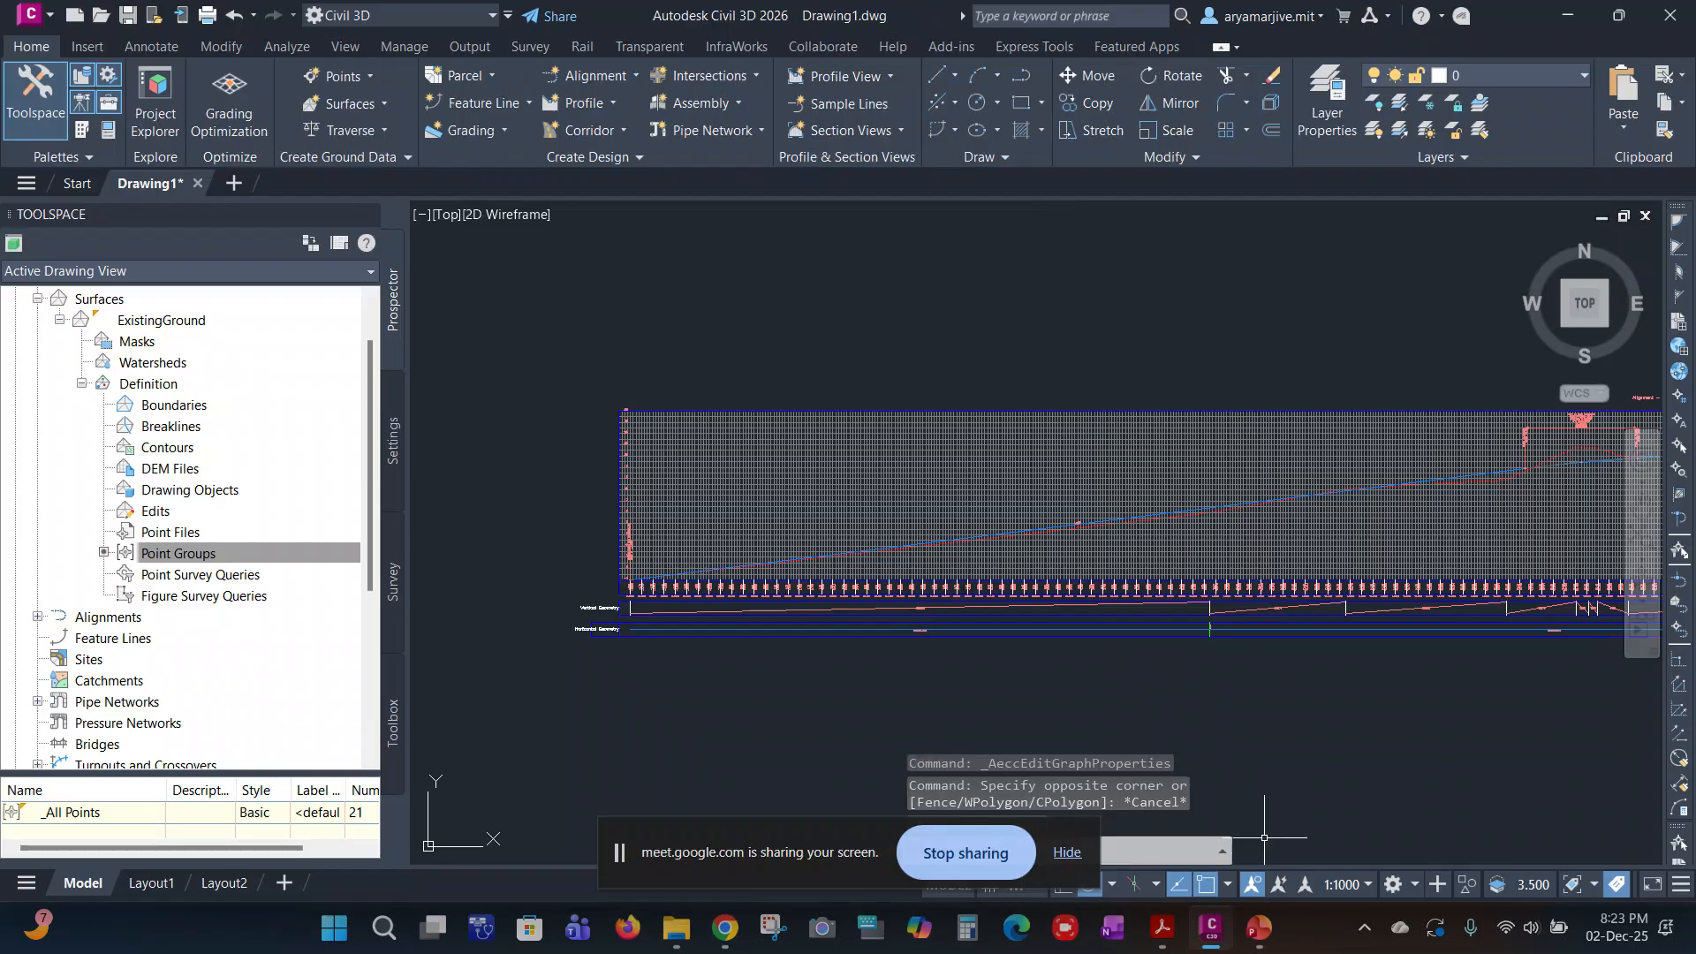
Step: Switch to the PowerPoint presentation on geometric design of highways and find slide 162, Vertical Alignment-1.Gradient
click(1577, 4)
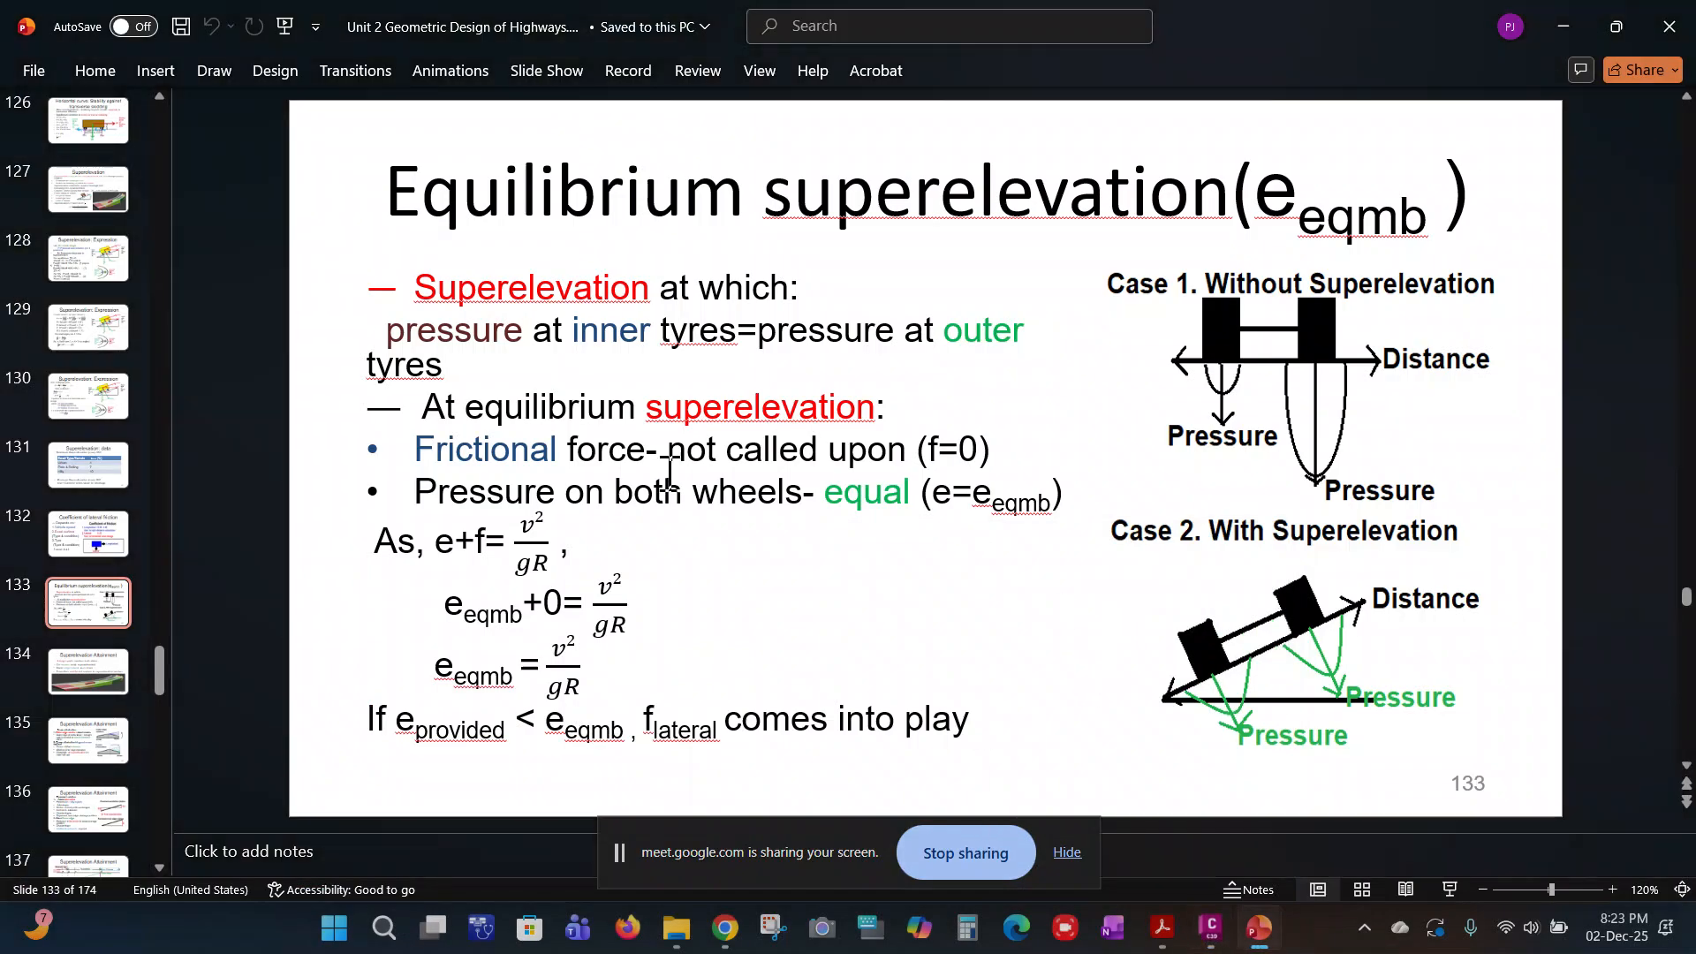
scroll(662, 468, up, 8)
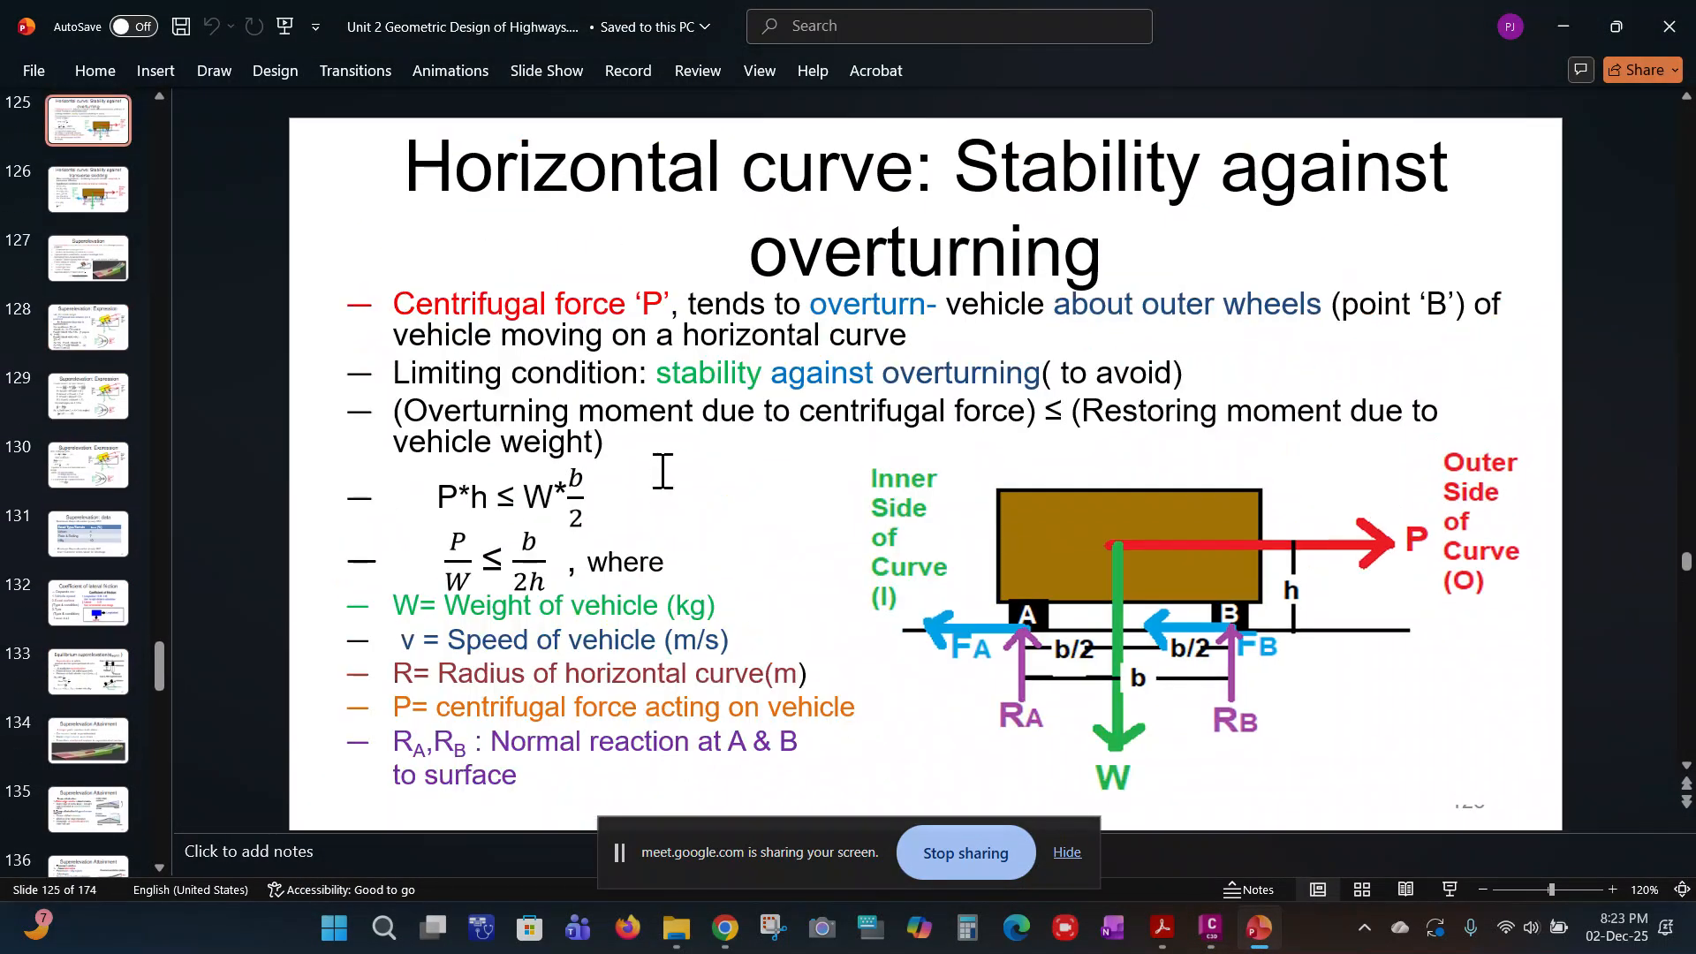
scroll(662, 469, up, 1)
scroll(663, 471, up, 2)
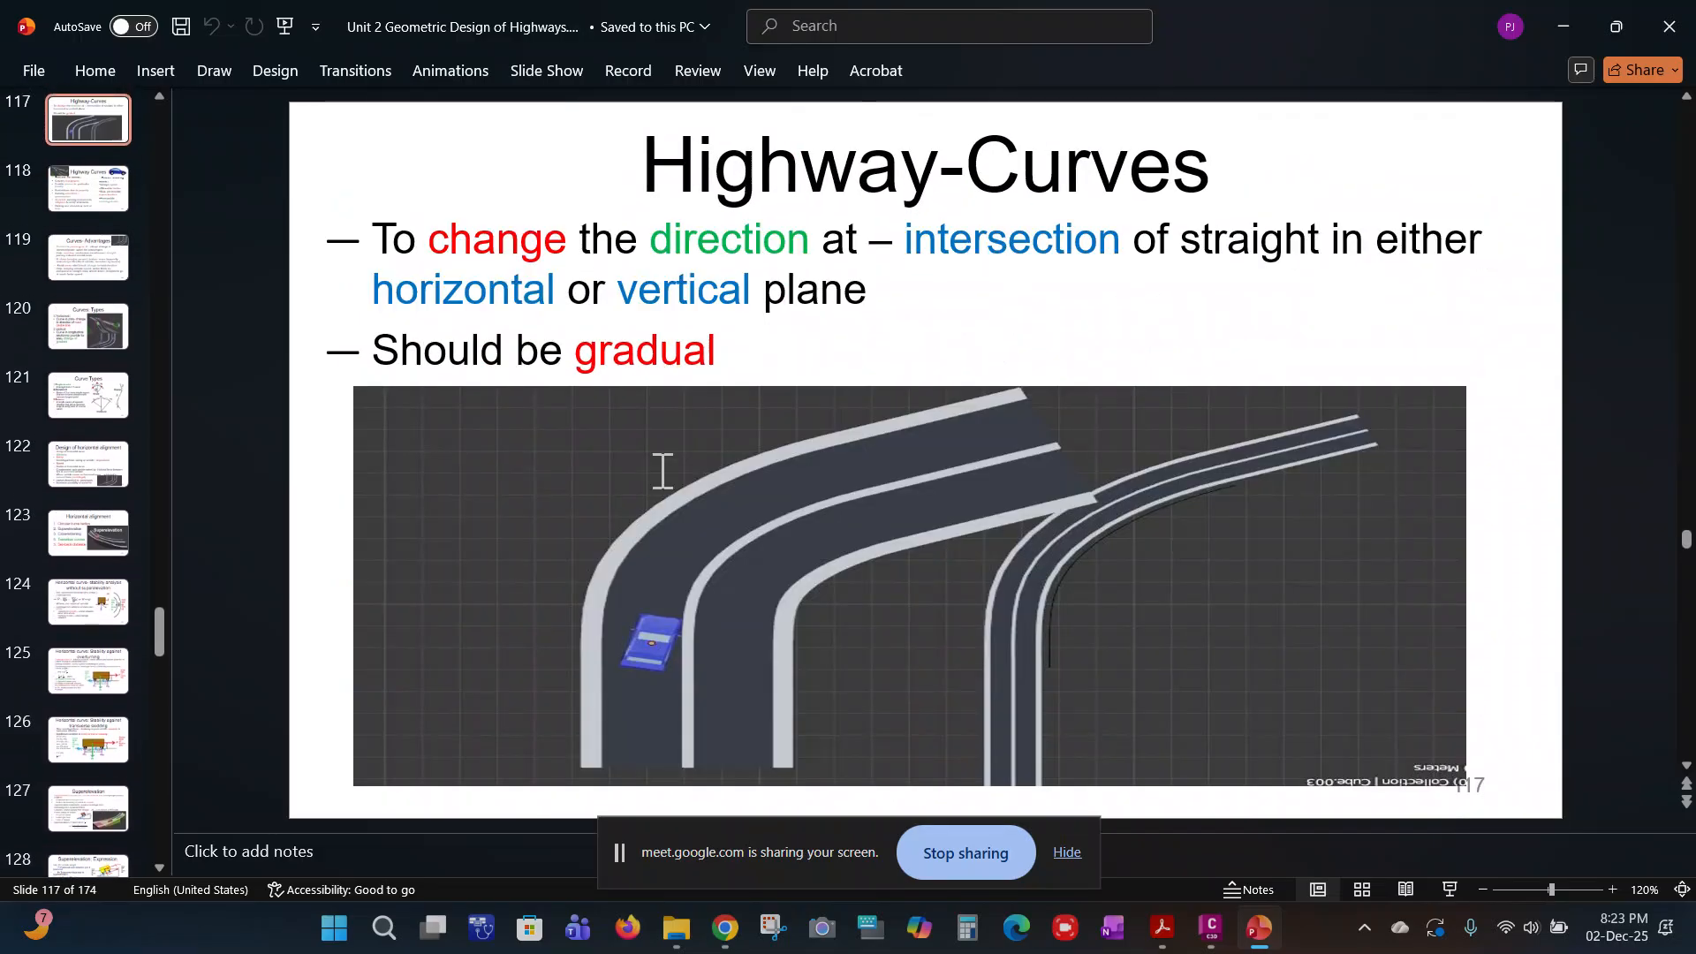
scroll(663, 471, down, 9)
scroll(663, 471, down, 20)
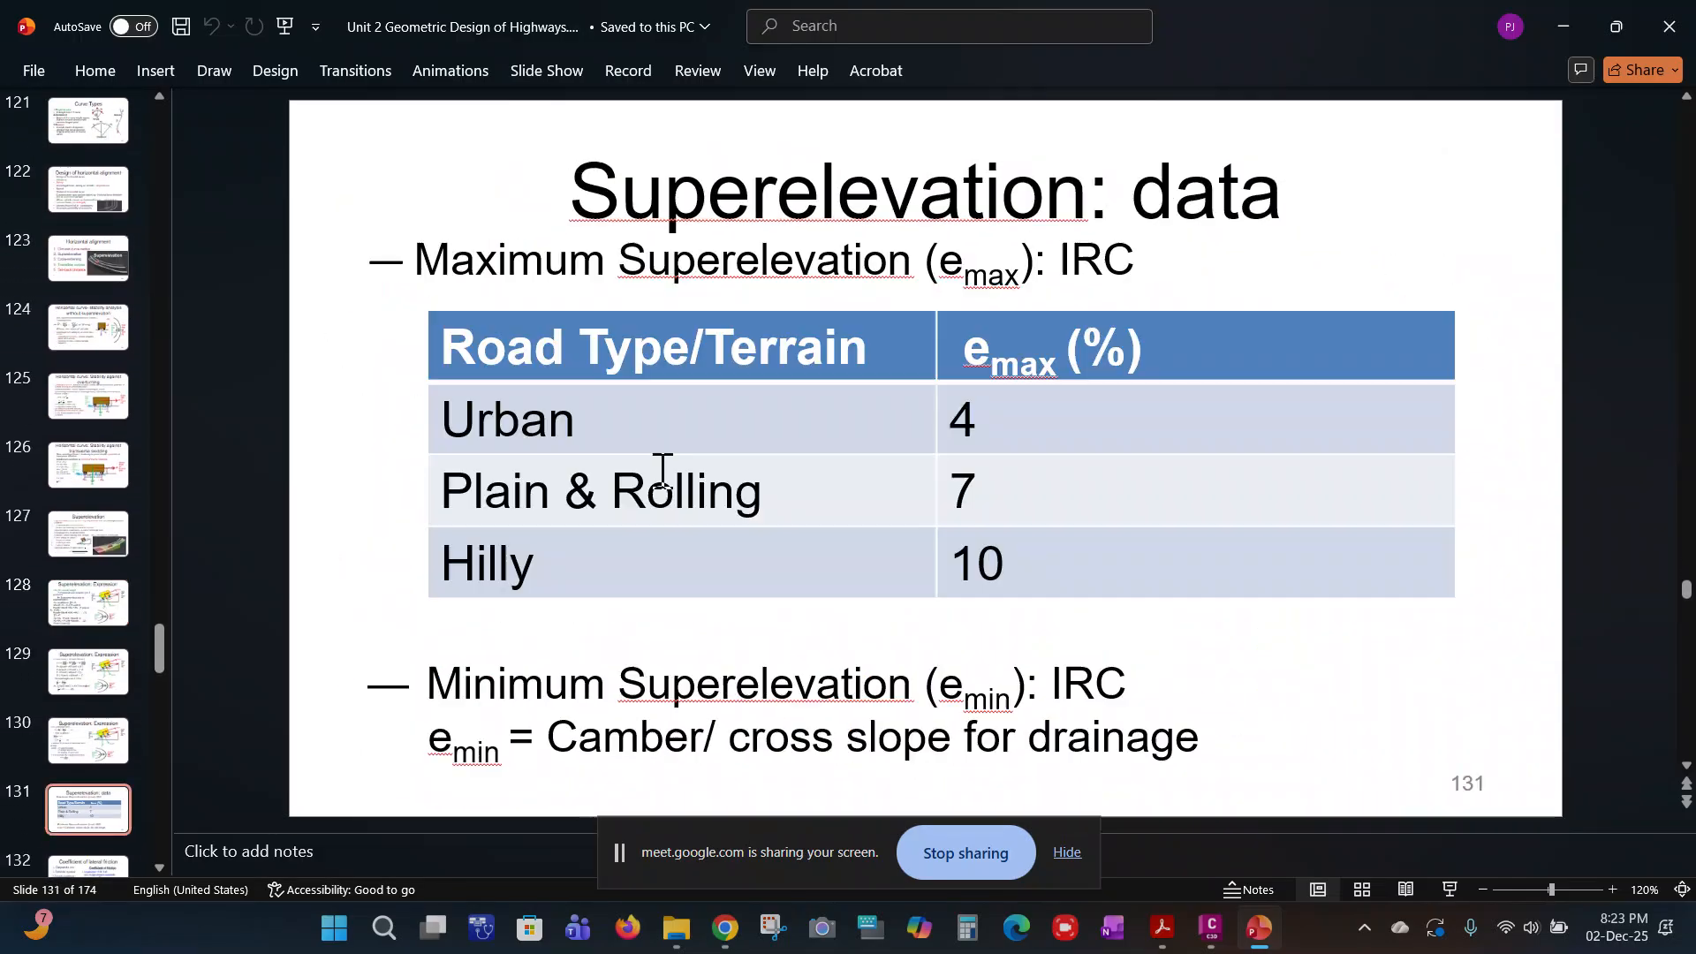
scroll(663, 471, down, 11)
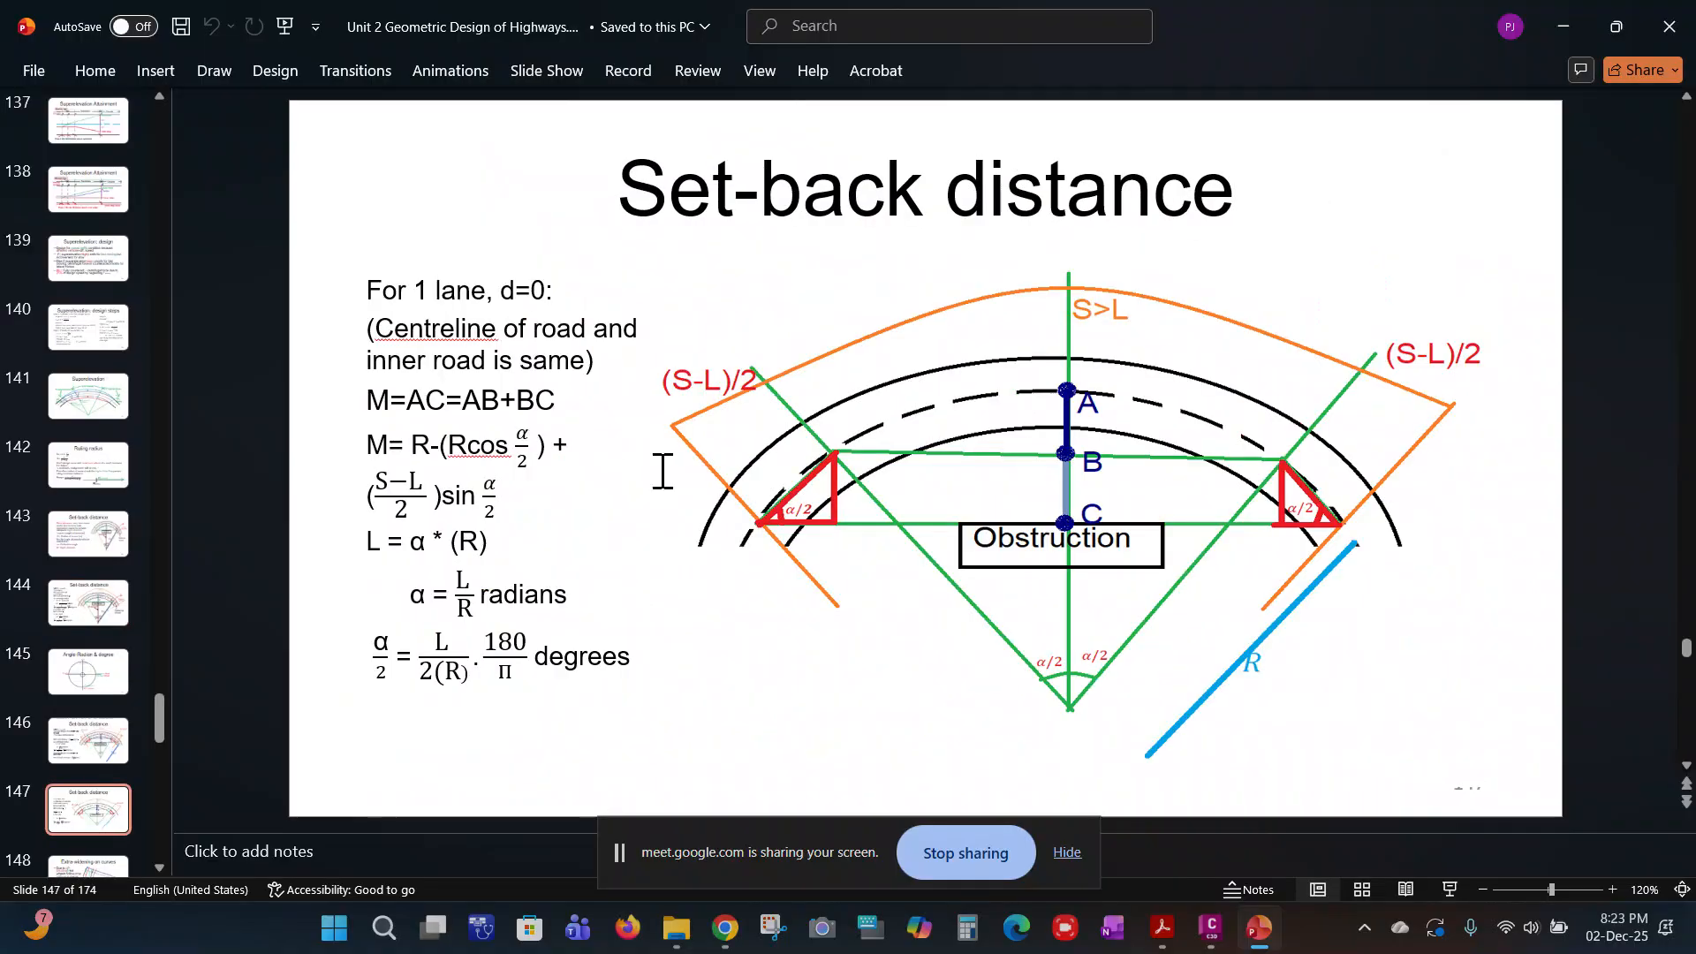
scroll(663, 471, down, 9)
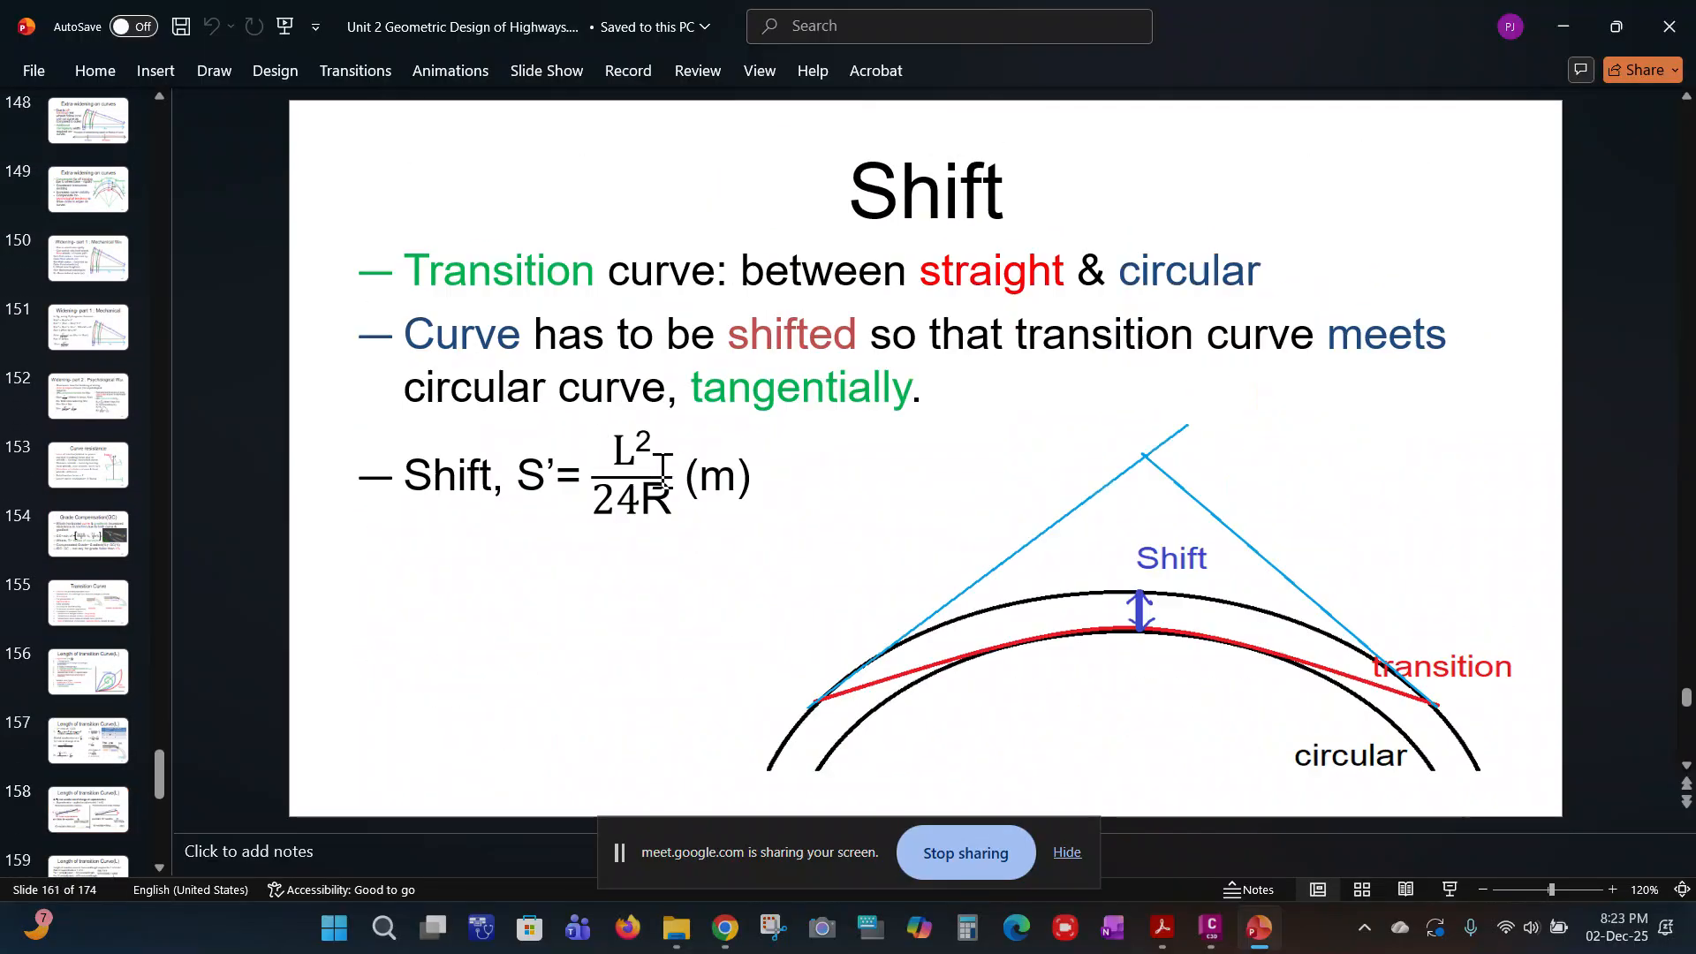
scroll(663, 471, up, 1)
scroll(663, 471, up, 1)
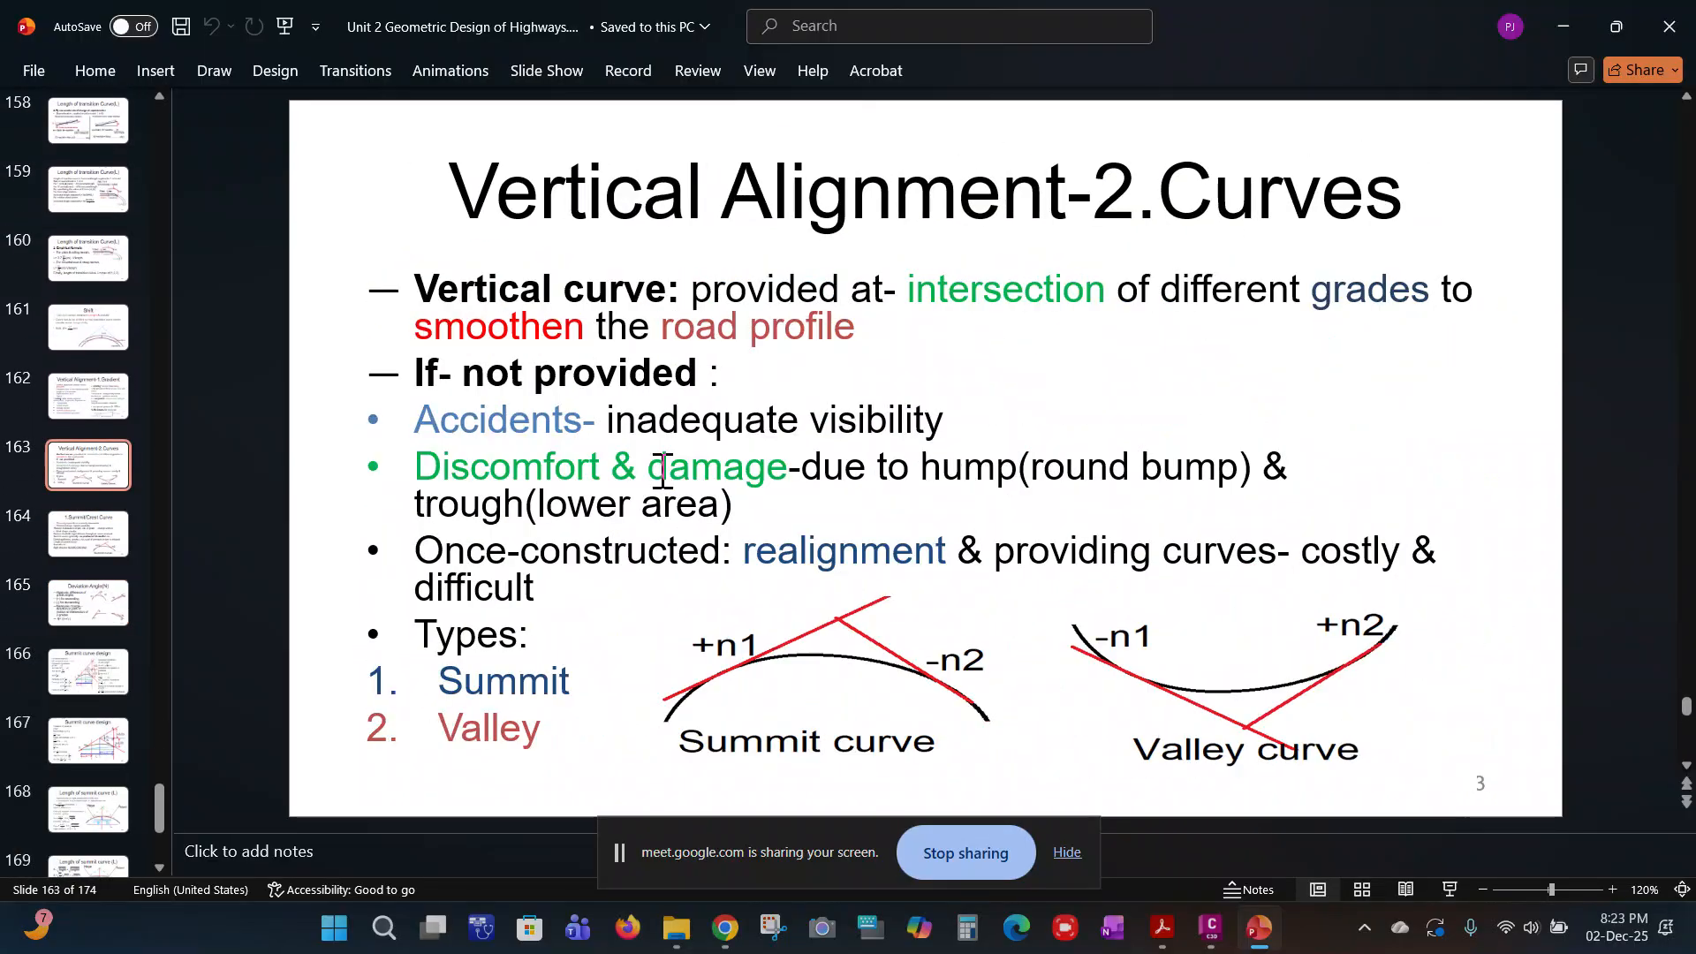
scroll(1046, 503, up, 1)
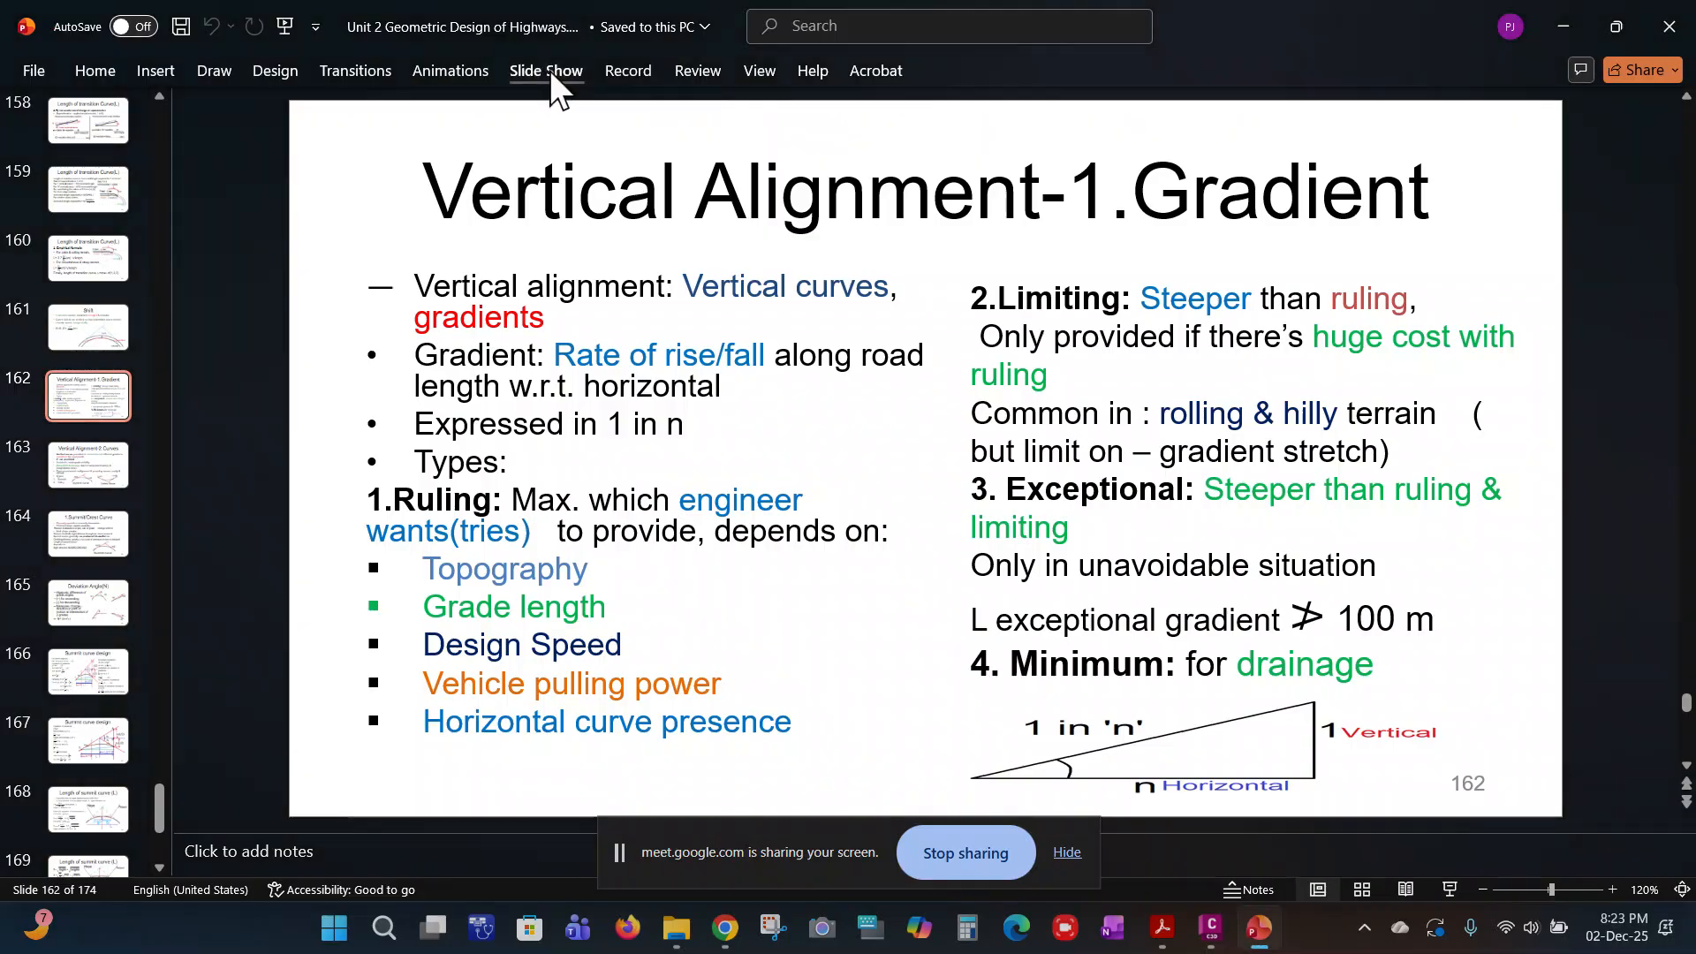
click(547, 71)
click(140, 129)
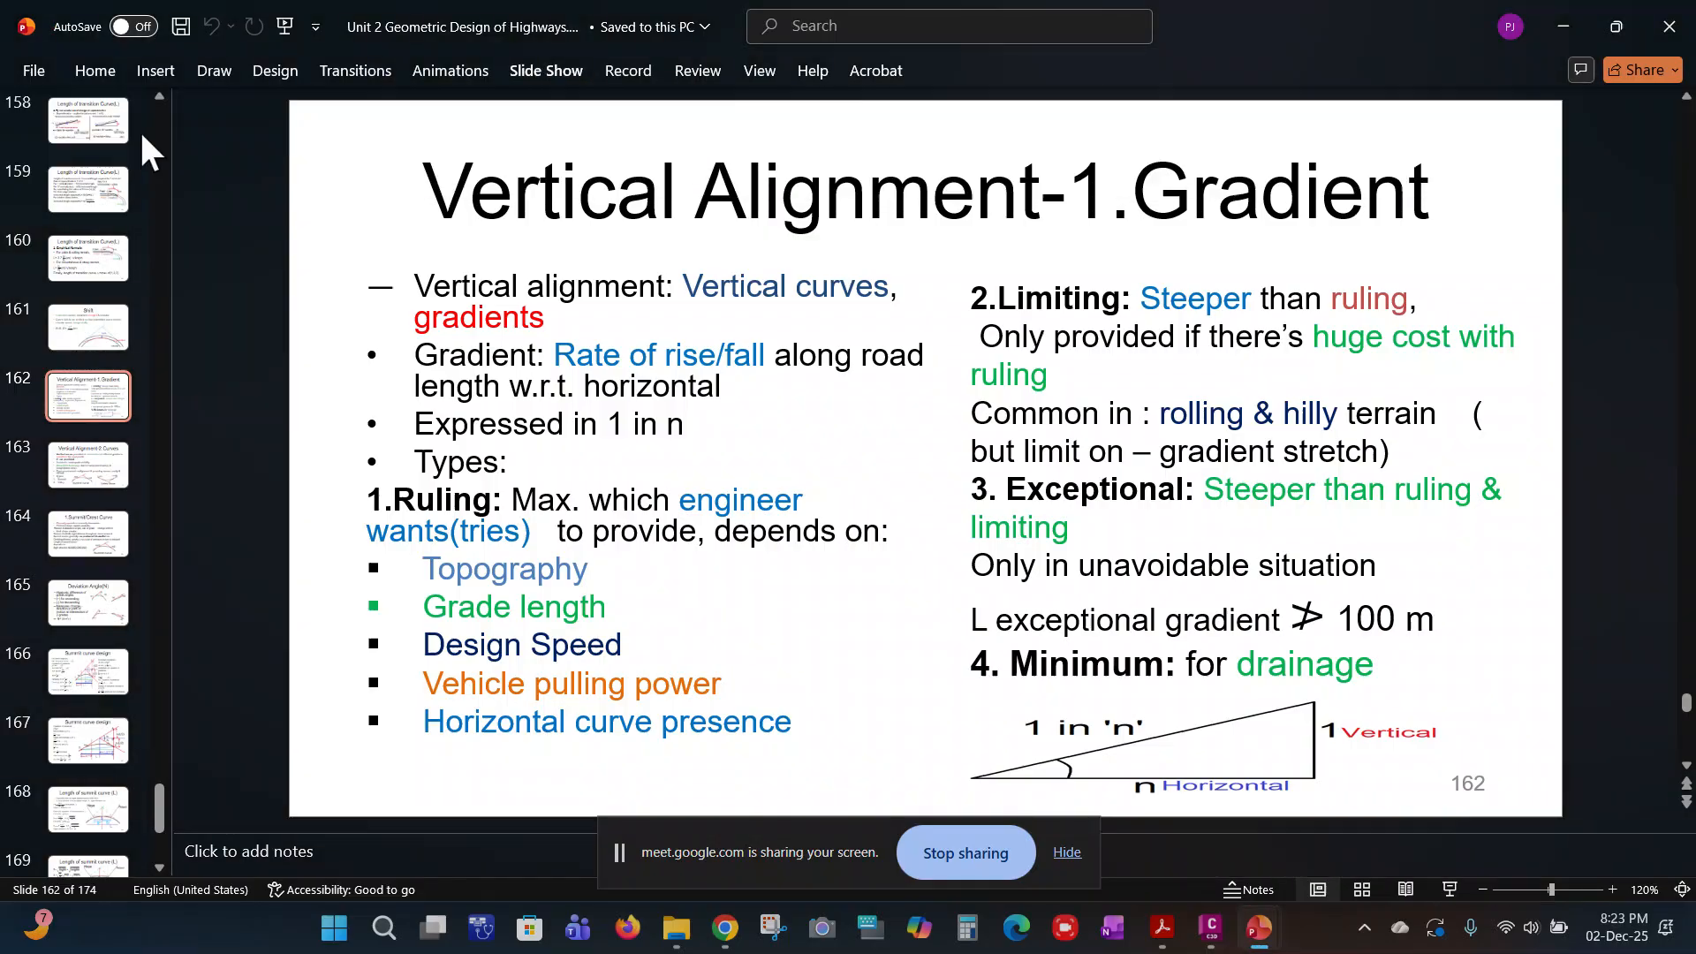
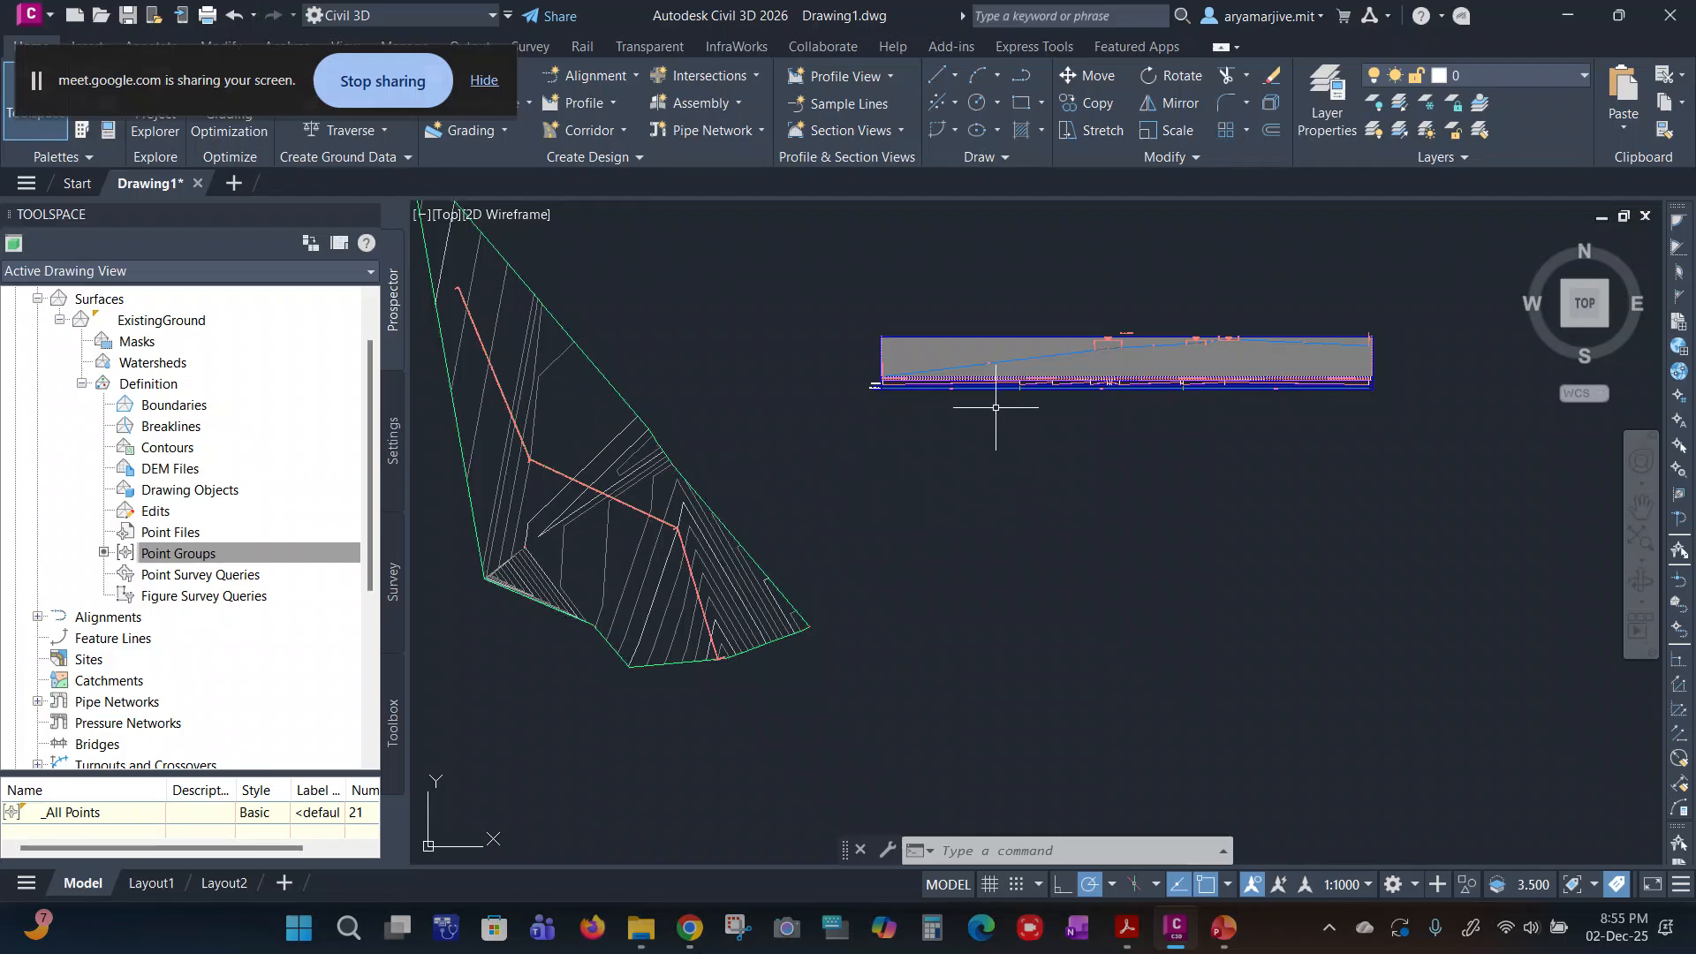
Step: Switch to Civil 3D and examine the profiles, elevation labels and geometry bands around station 0+000 of the profile view
scroll(995, 407, up, 5)
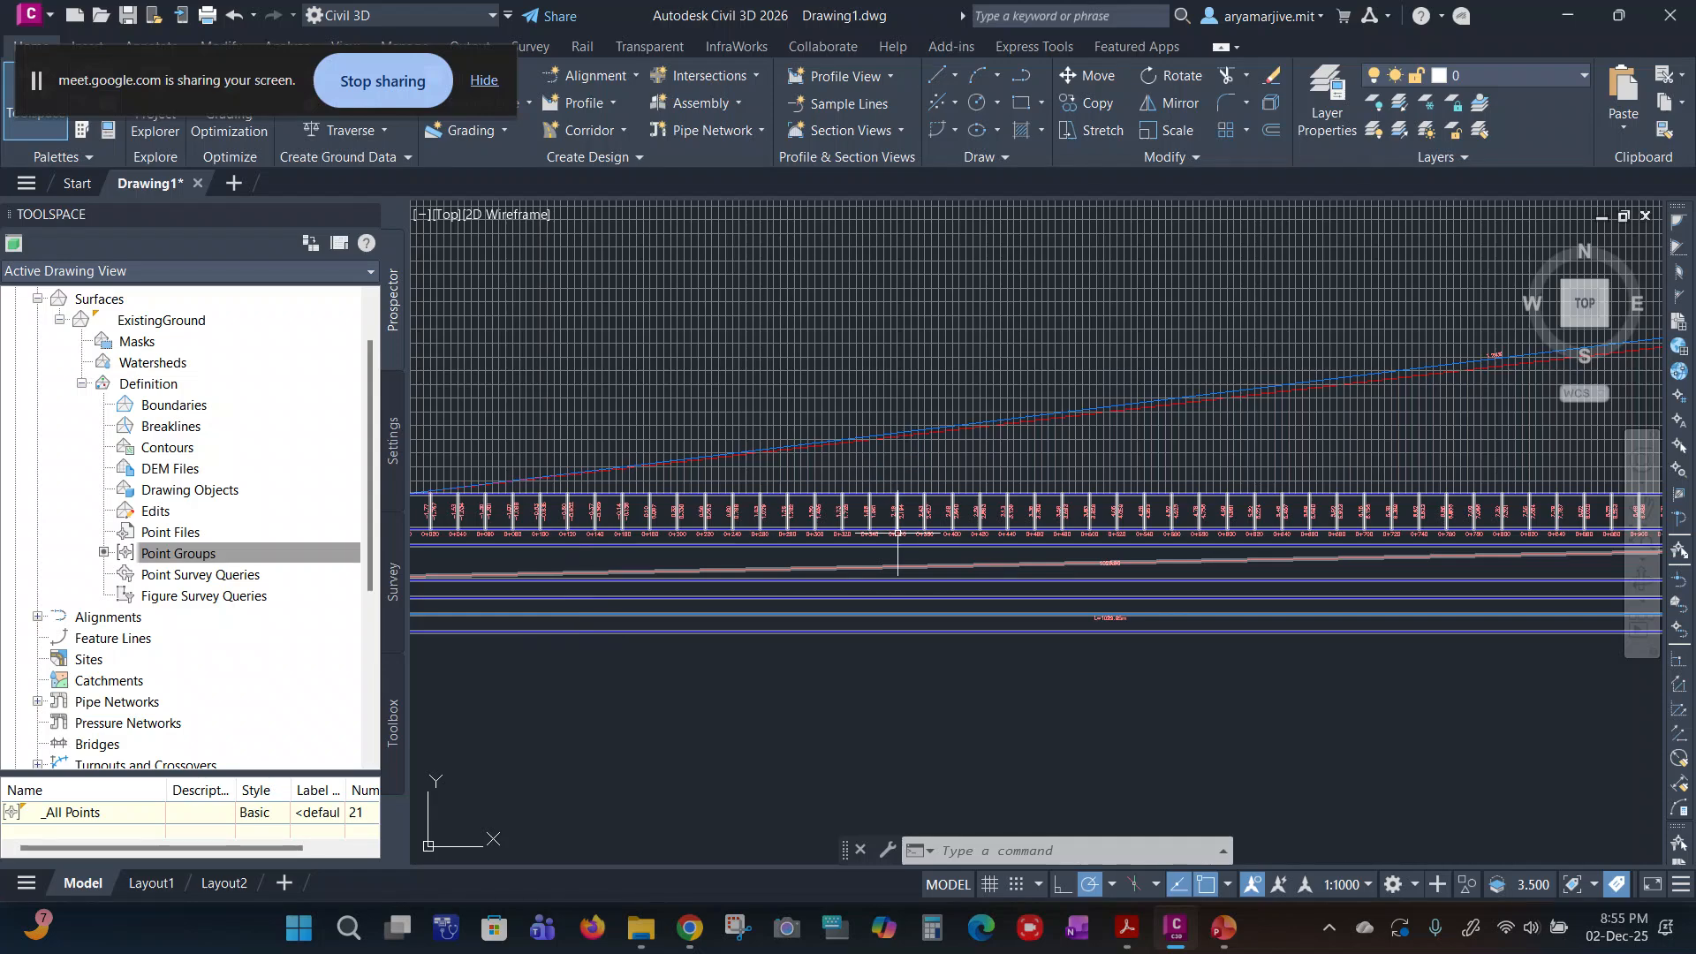
middle_drag(909, 651, 1093, 745)
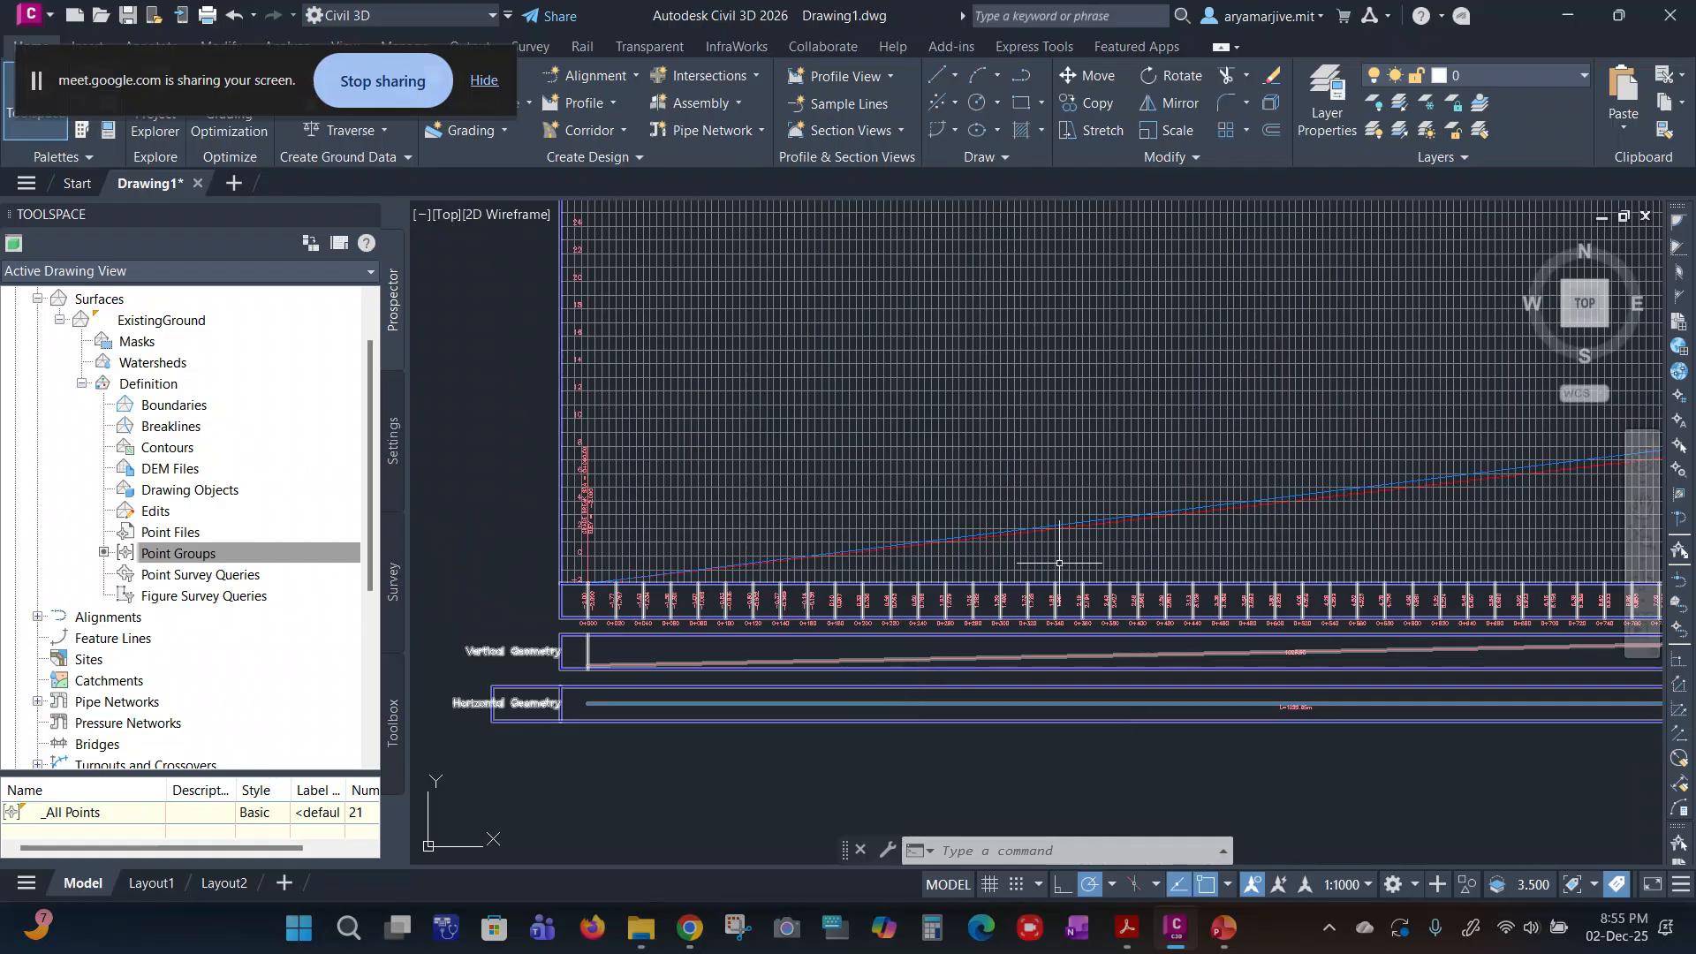
middle_drag(1254, 447, 1117, 668)
scroll(1348, 606, down, 2)
middle_drag(1504, 674, 1031, 662)
middle_drag(925, 700, 1481, 518)
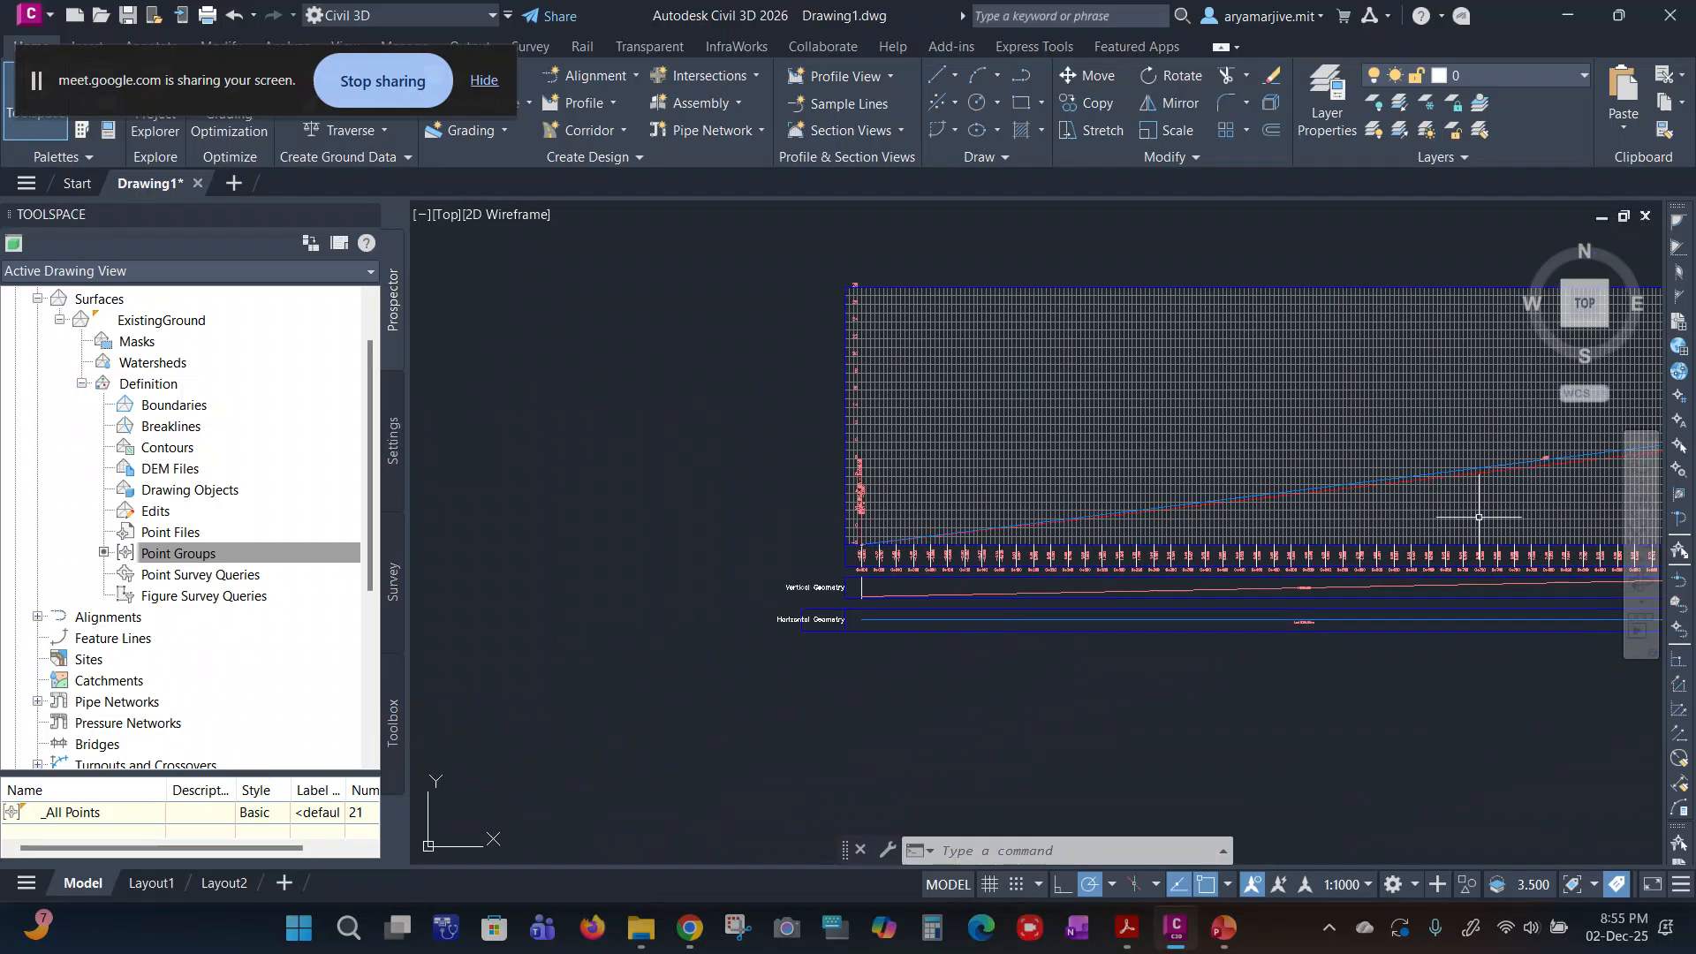
scroll(871, 604, up, 6)
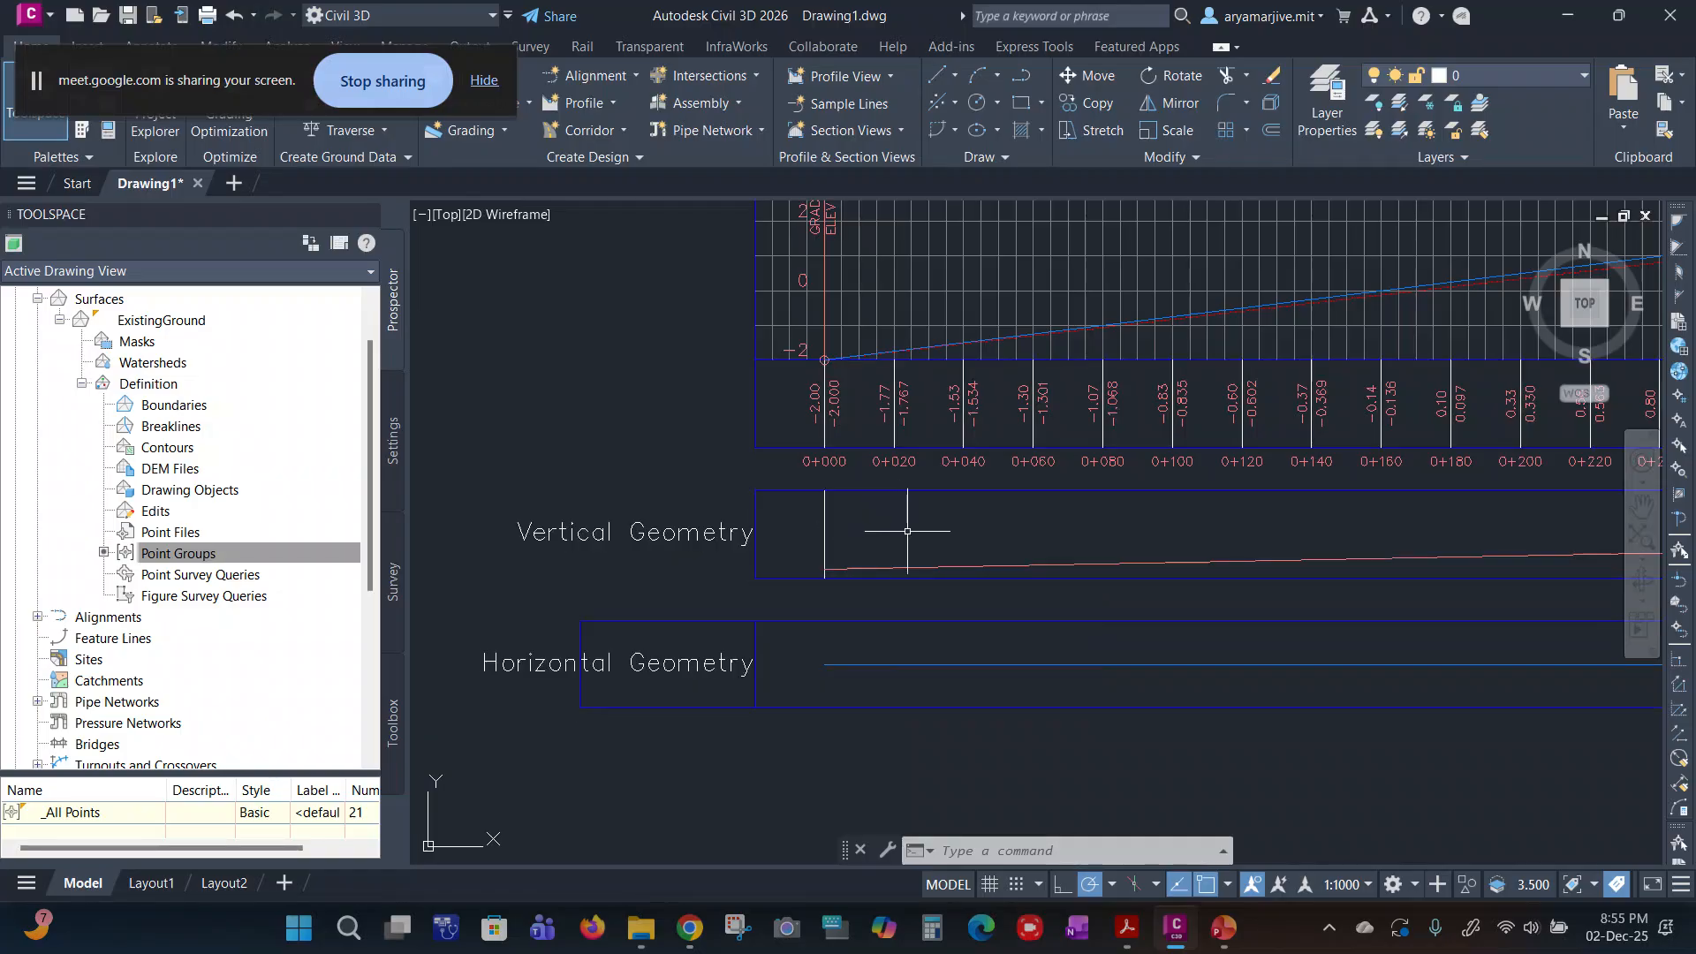
middle_drag(884, 322, 833, 756)
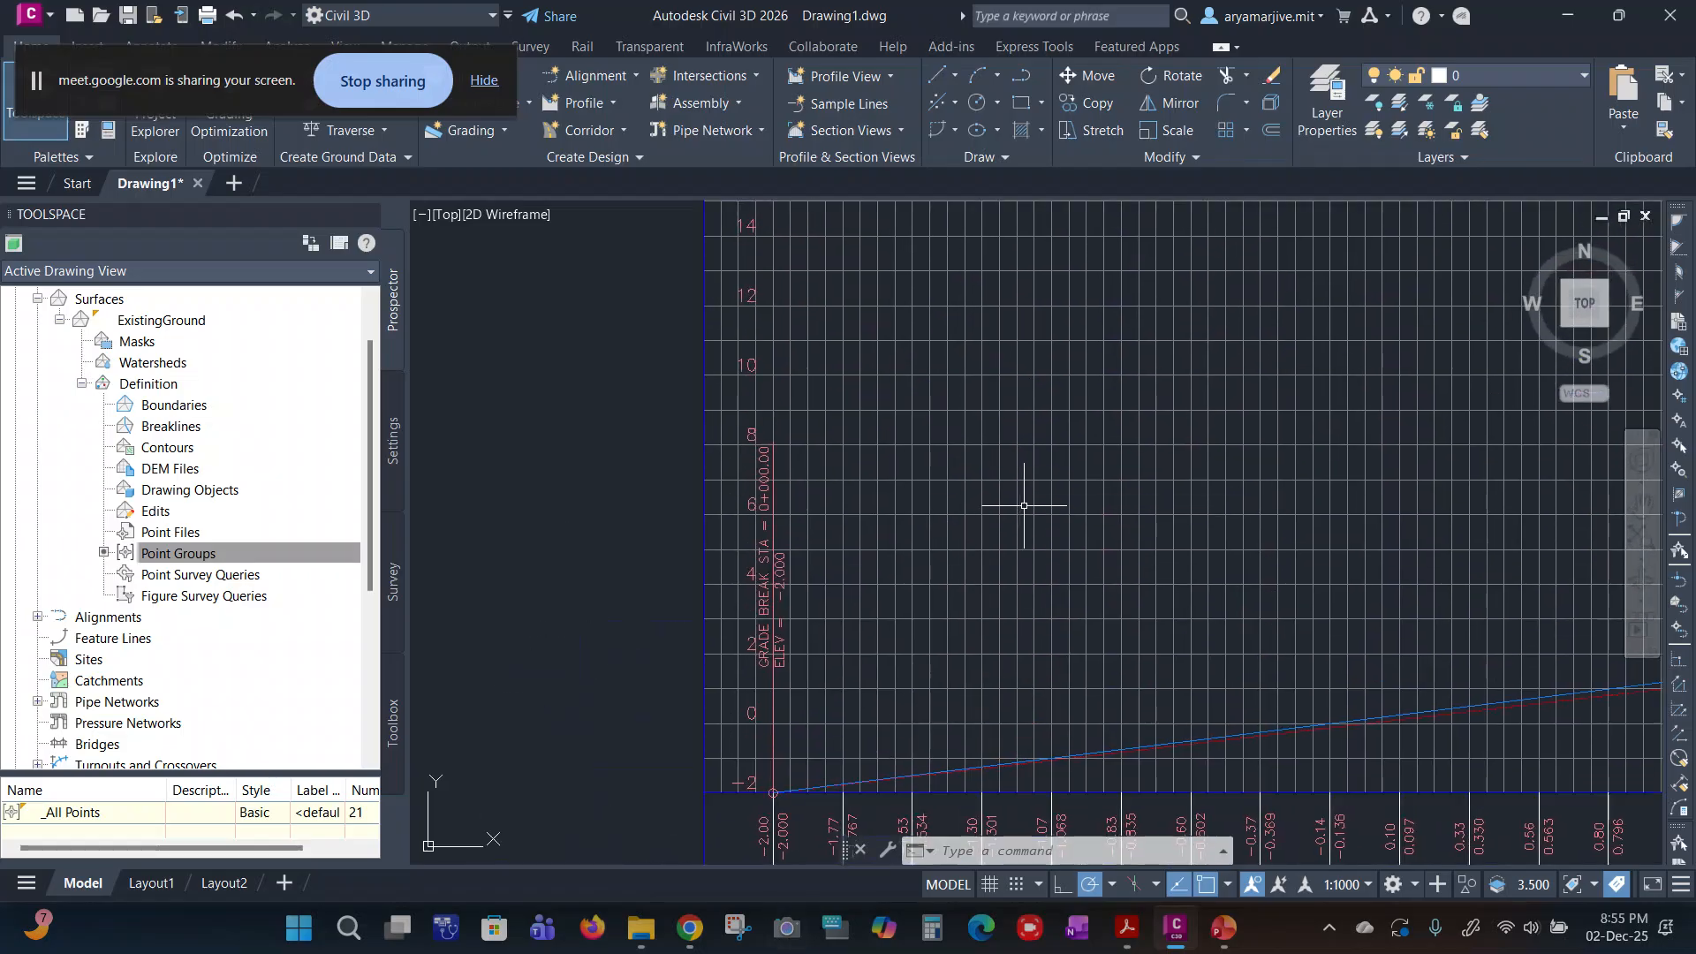
middle_drag(994, 578, 1115, 244)
middle_drag(1143, 686, 742, 731)
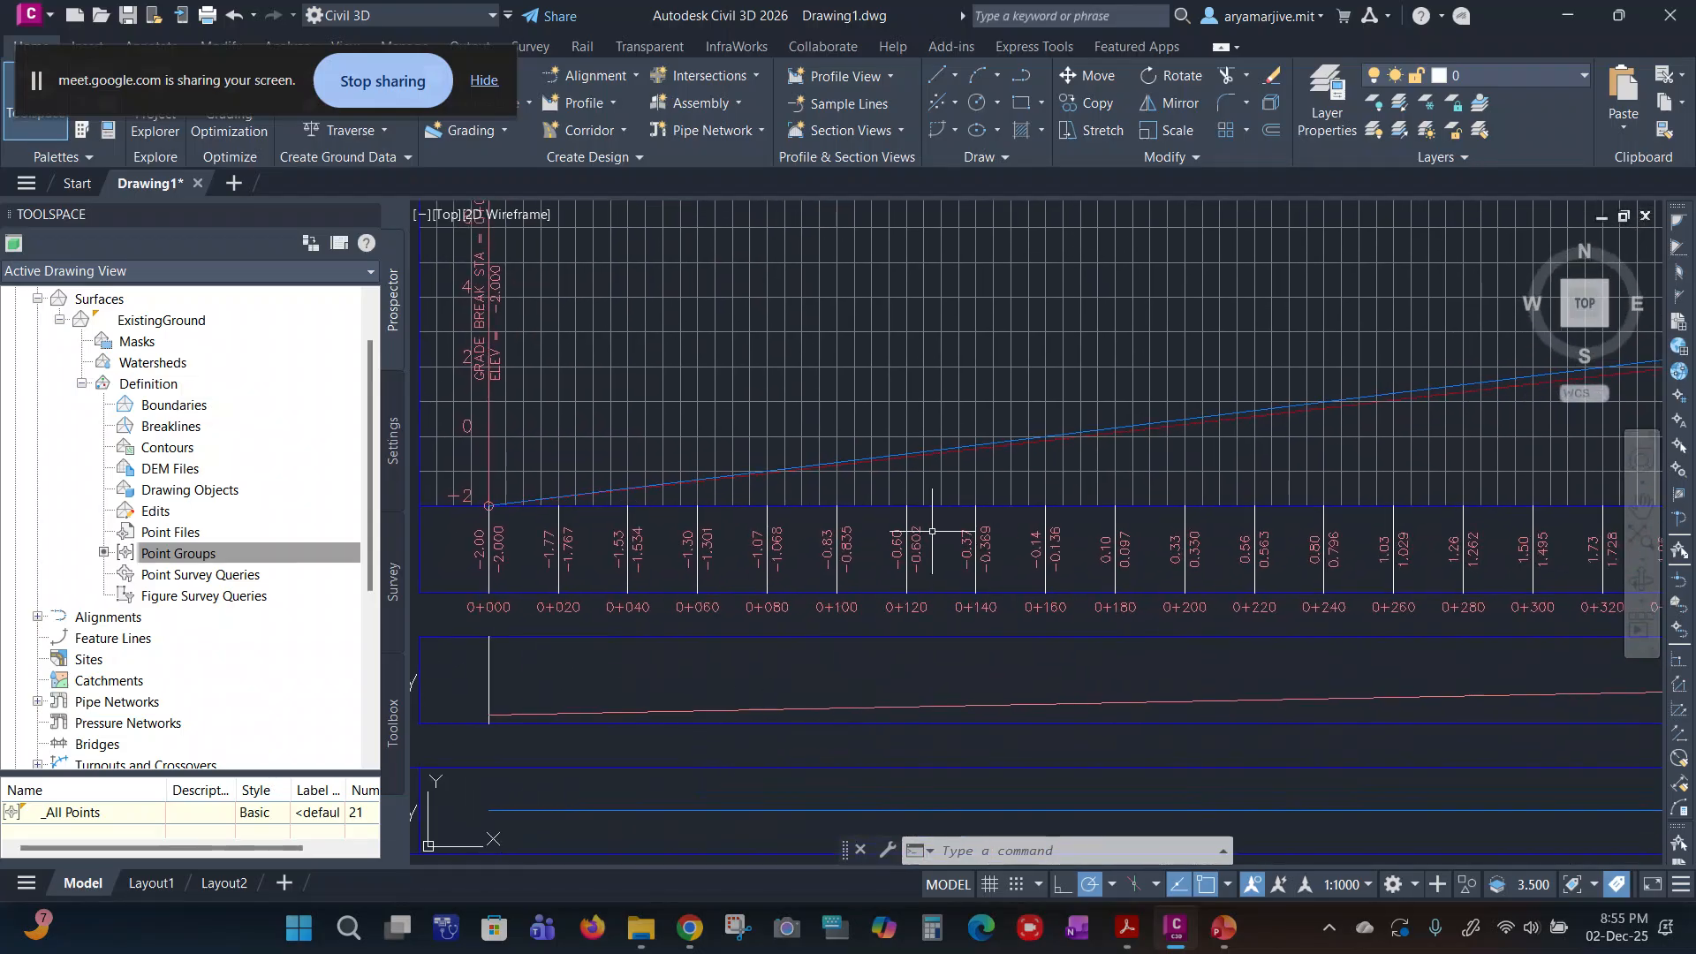
Step: Follow the elevation labels and geometry bands along the profile view past station 1+200 and back to station 0+000
middle_drag(1456, 669, 674, 712)
mouse_move(1401, 729)
middle_down()
mouse_move(1325, 698)
mouse_move(571, 631)
middle_up()
middle_drag(1292, 626, 601, 654)
middle_drag(1462, 639, 841, 677)
middle_drag(1355, 674, 972, 648)
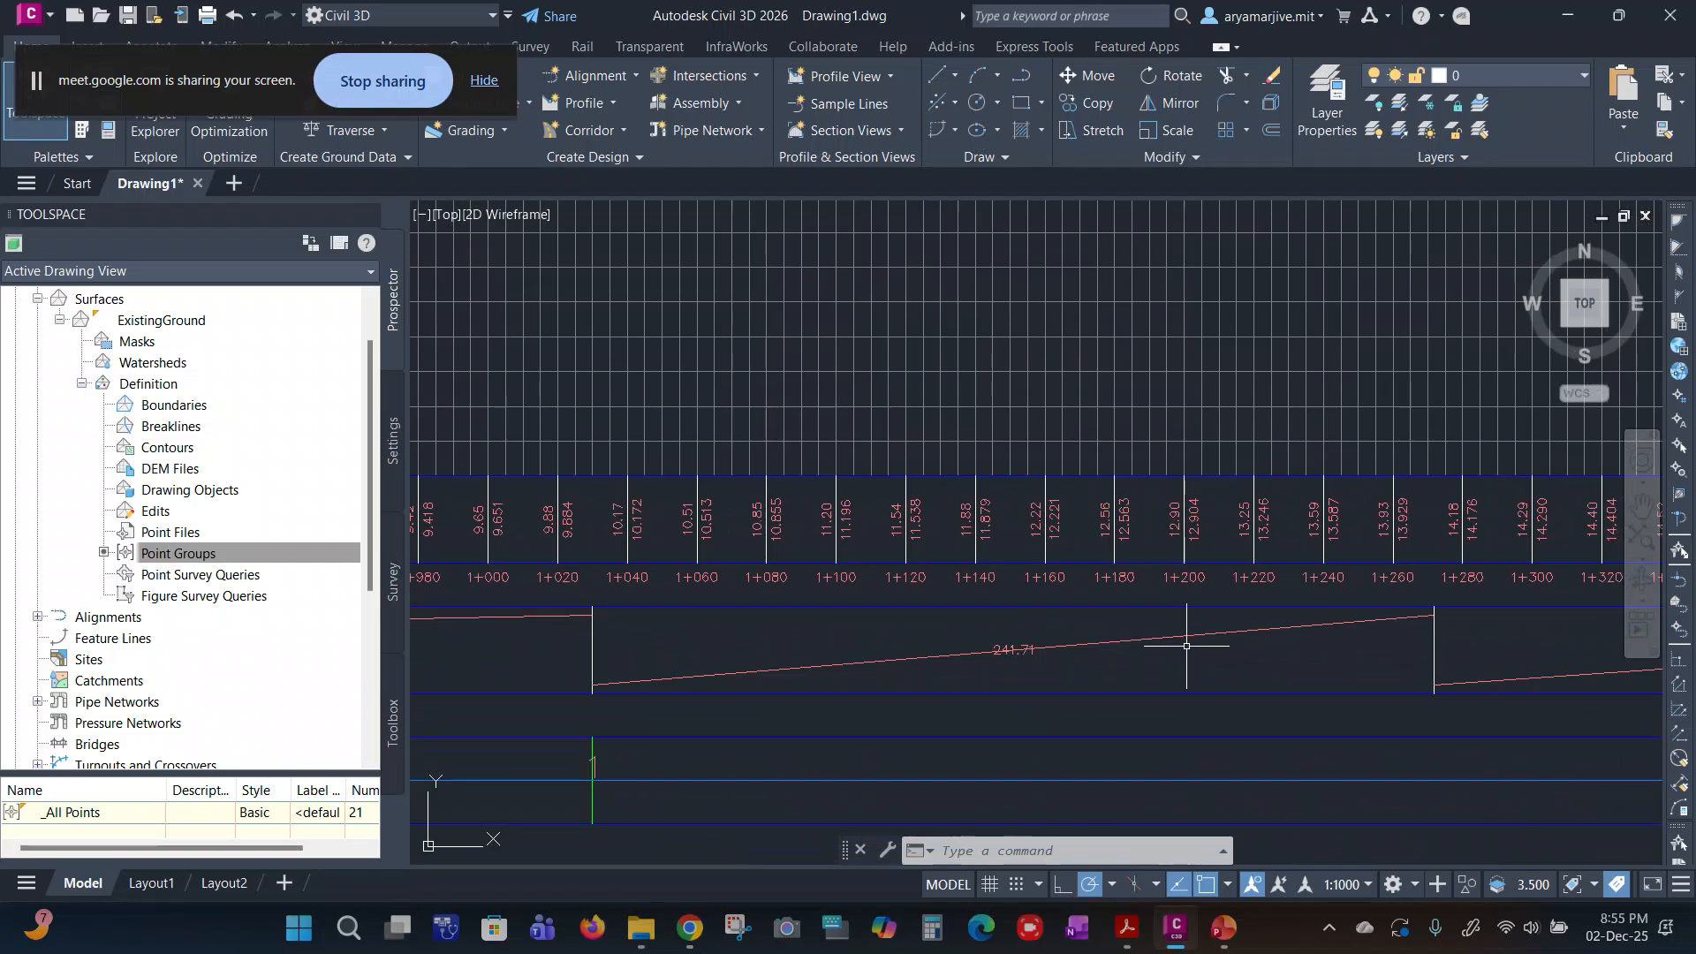
middle_drag(939, 613, 1004, 723)
middle_drag(692, 730, 1117, 411)
middle_drag(788, 436, 1568, 583)
middle_drag(558, 619, 1249, 640)
middle_drag(657, 662, 1463, 674)
middle_drag(725, 711, 1326, 720)
middle_drag(579, 688, 1367, 687)
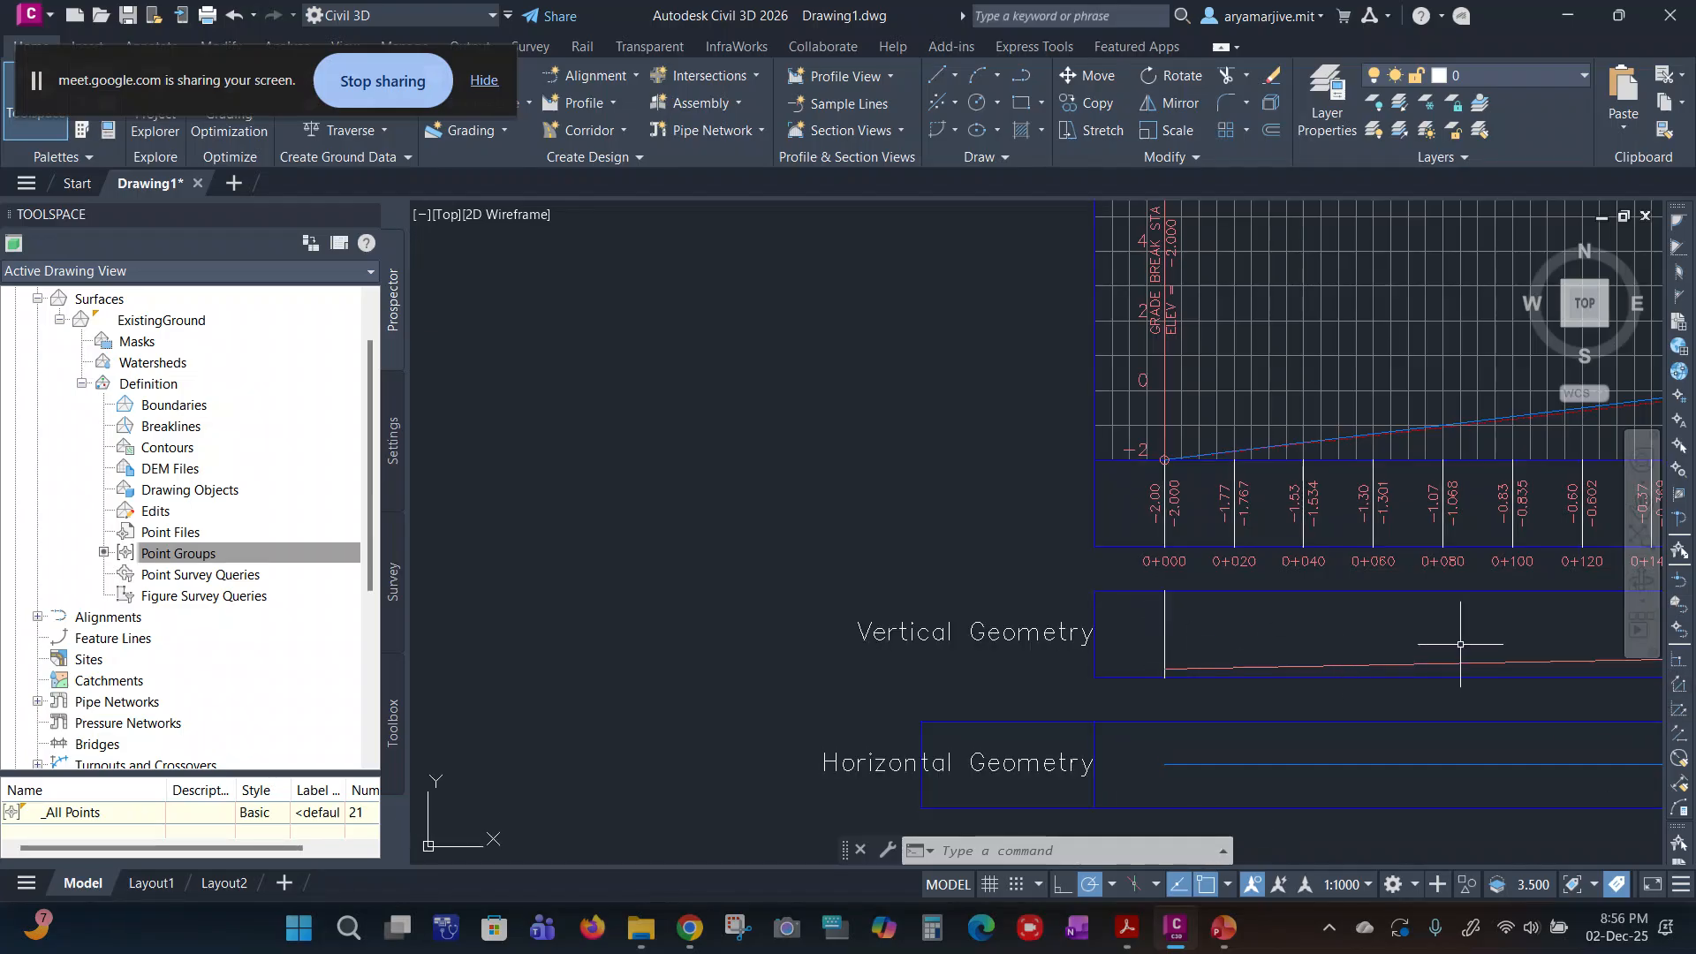
Step: Examine the tangent segments and length labels in the Vertical Geometry band from station 0+000 to around 1+640
middle_drag(1534, 660, 409, 654)
mouse_move(1426, 664)
middle_down()
mouse_move(1178, 636)
mouse_move(336, 637)
mouse_move(962, 618)
mouse_move(645, 610)
middle_up()
middle_drag(1593, 598, 1055, 632)
scroll(1056, 652, up, 2)
middle_drag(1256, 612, 783, 642)
middle_drag(1205, 647, 962, 655)
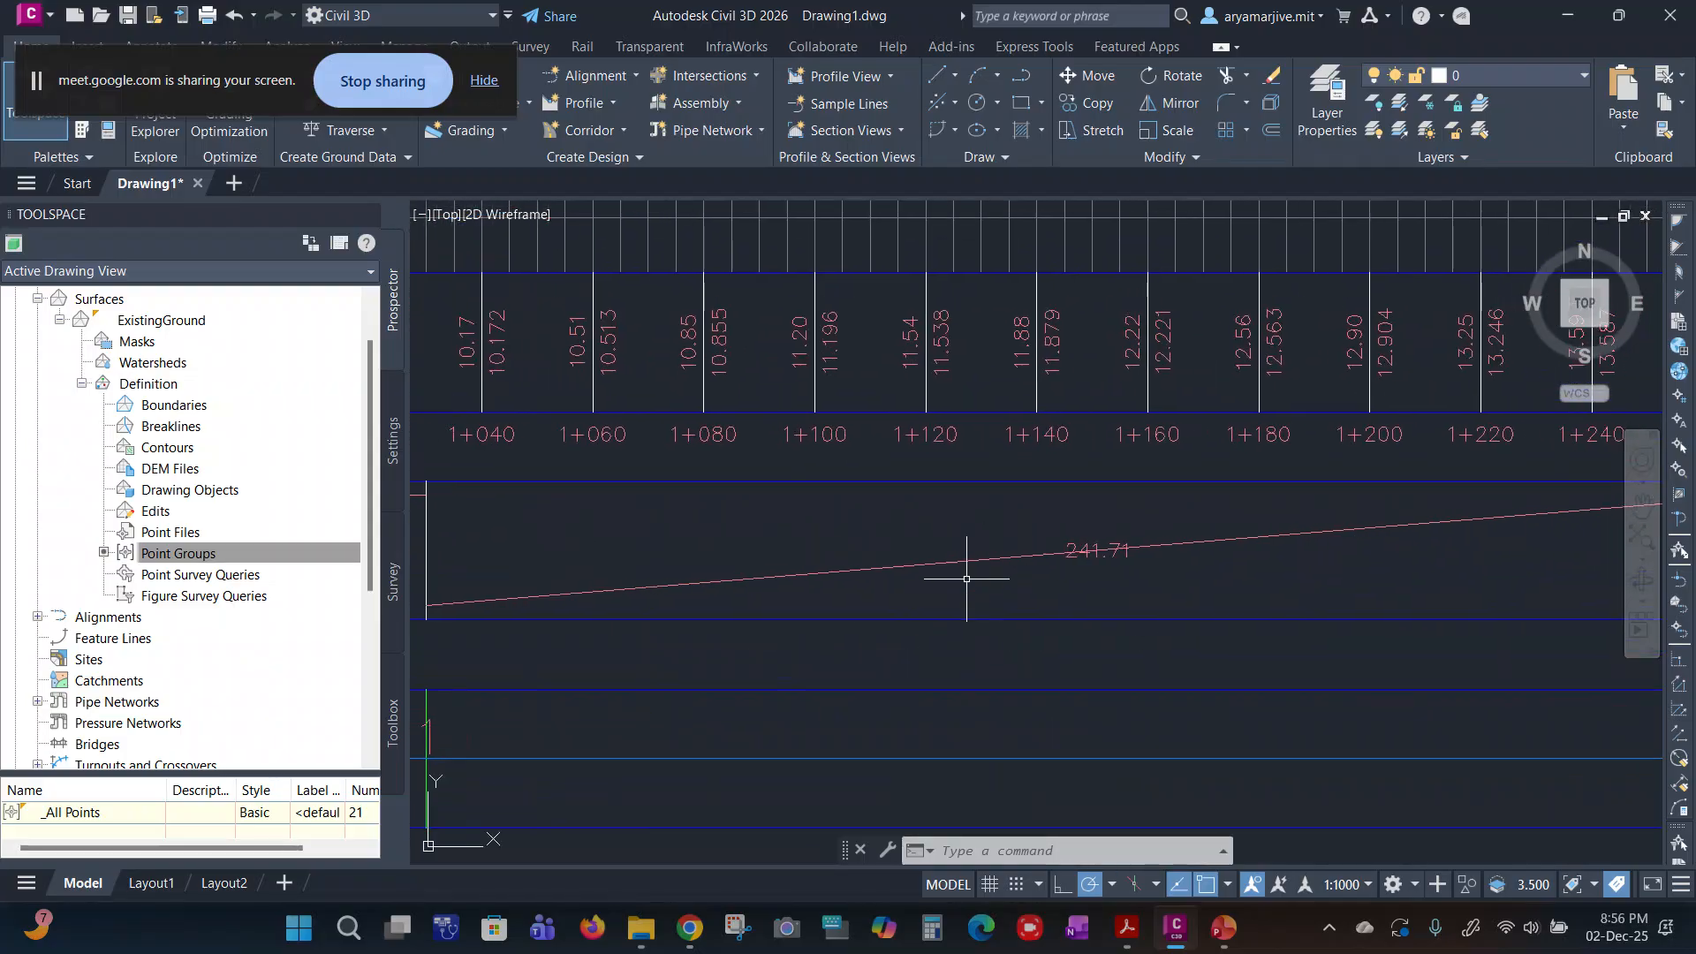
middle_drag(1473, 604, 519, 654)
middle_drag(1137, 637, 916, 639)
scroll(916, 640, up, 2)
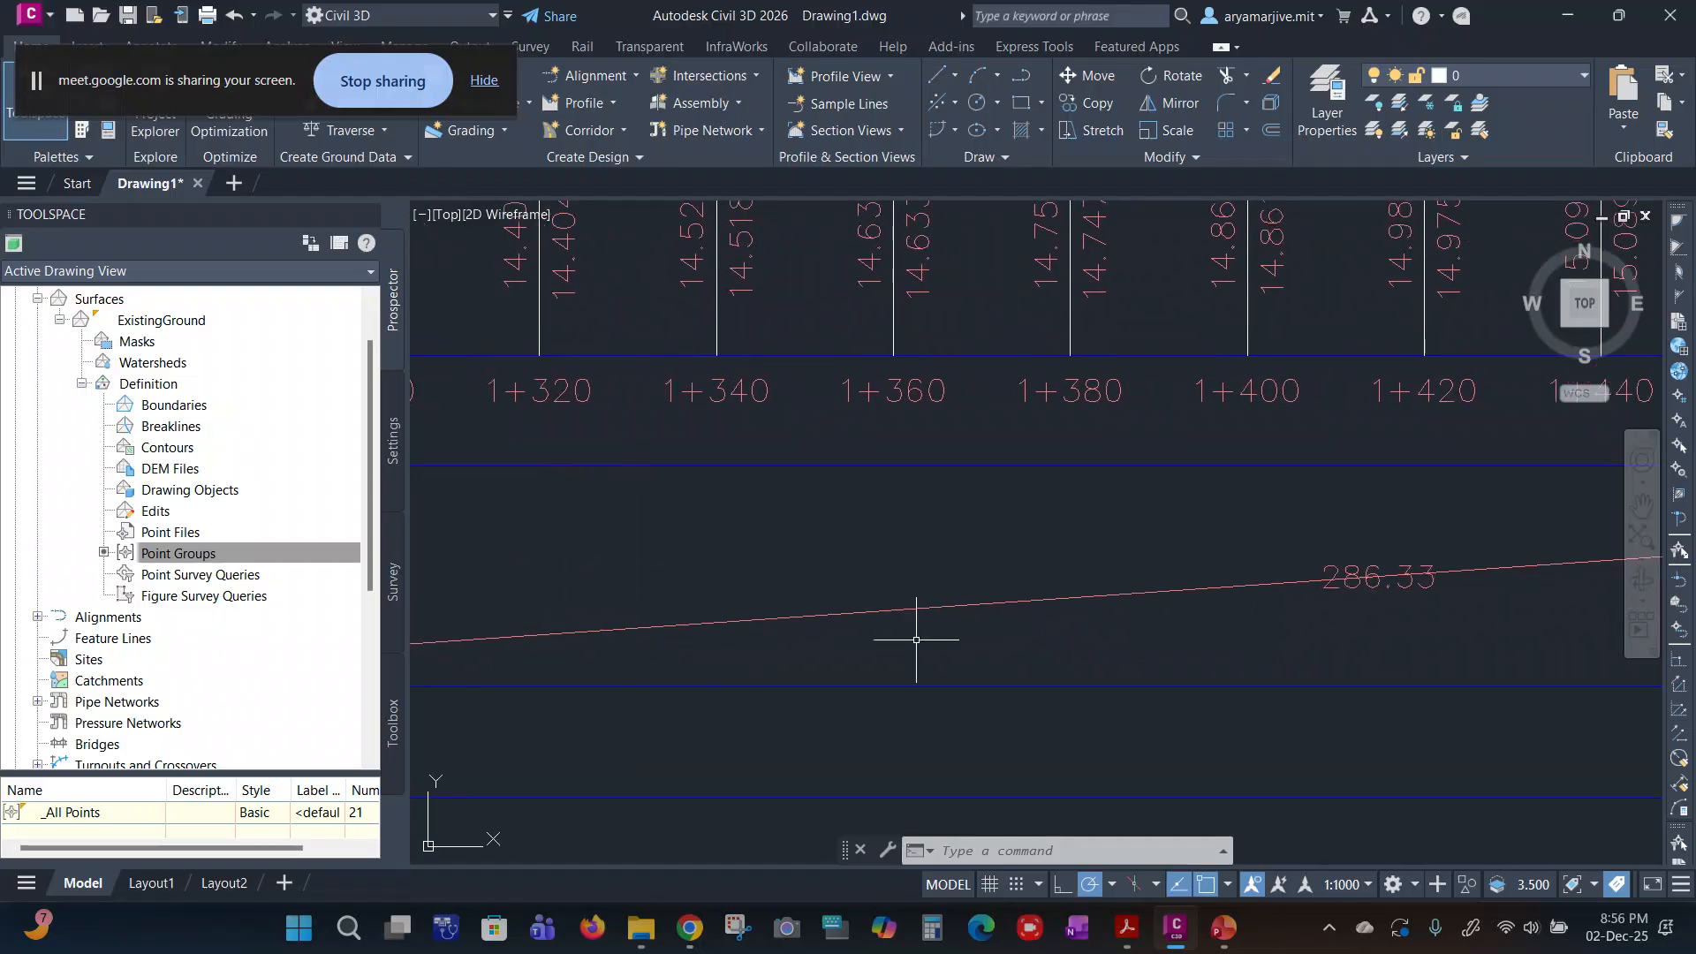
middle_drag(1515, 670, 606, 670)
middle_drag(1385, 618, 761, 617)
middle_drag(1431, 649, 731, 666)
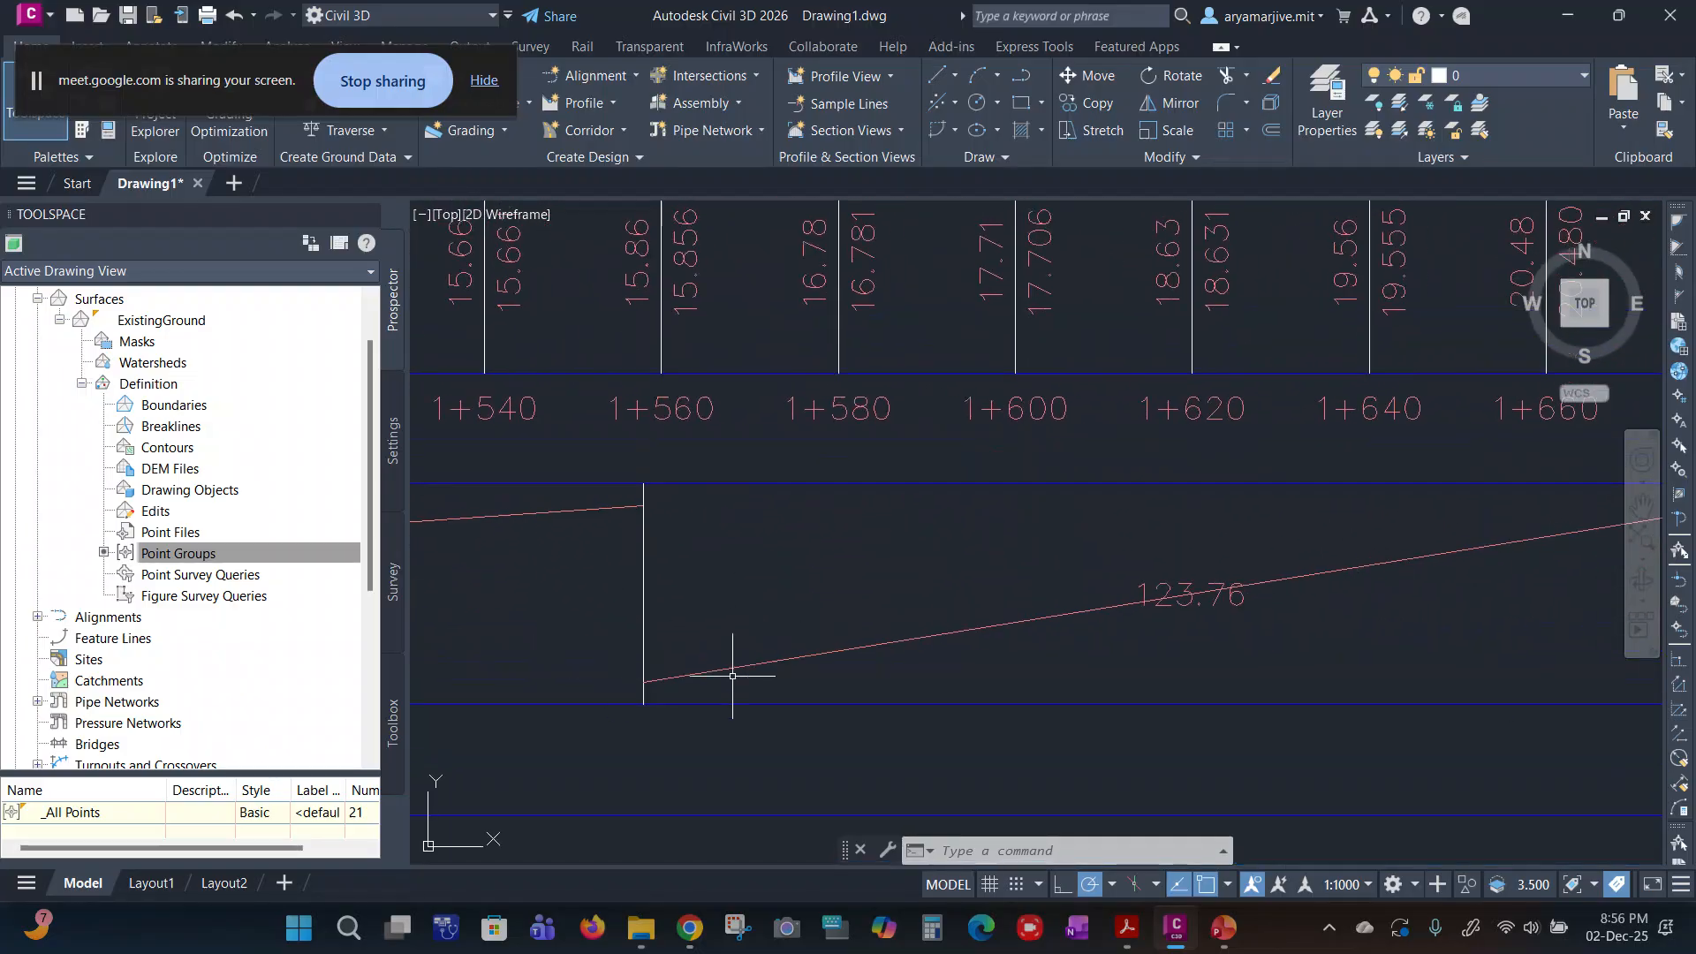
Step: Compare the design profile with the ground profile along the grid, from the vertical curve back to the profile view's start
middle_drag(1087, 336, 1007, 747)
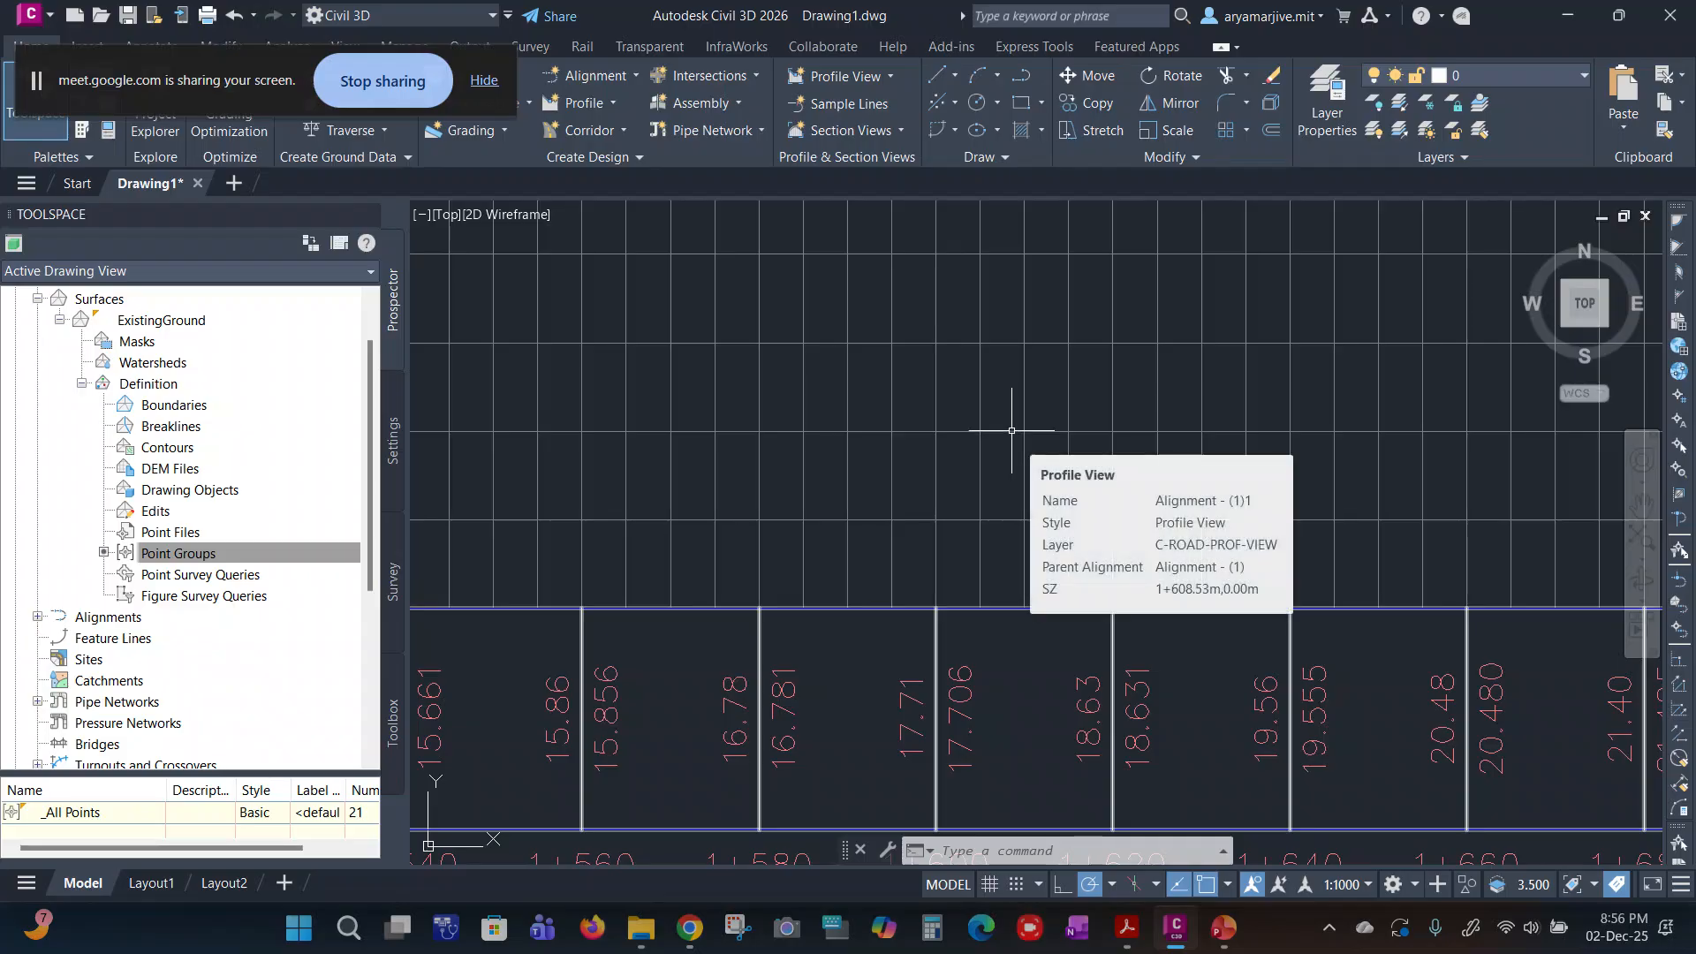
scroll(1087, 614, down, 5)
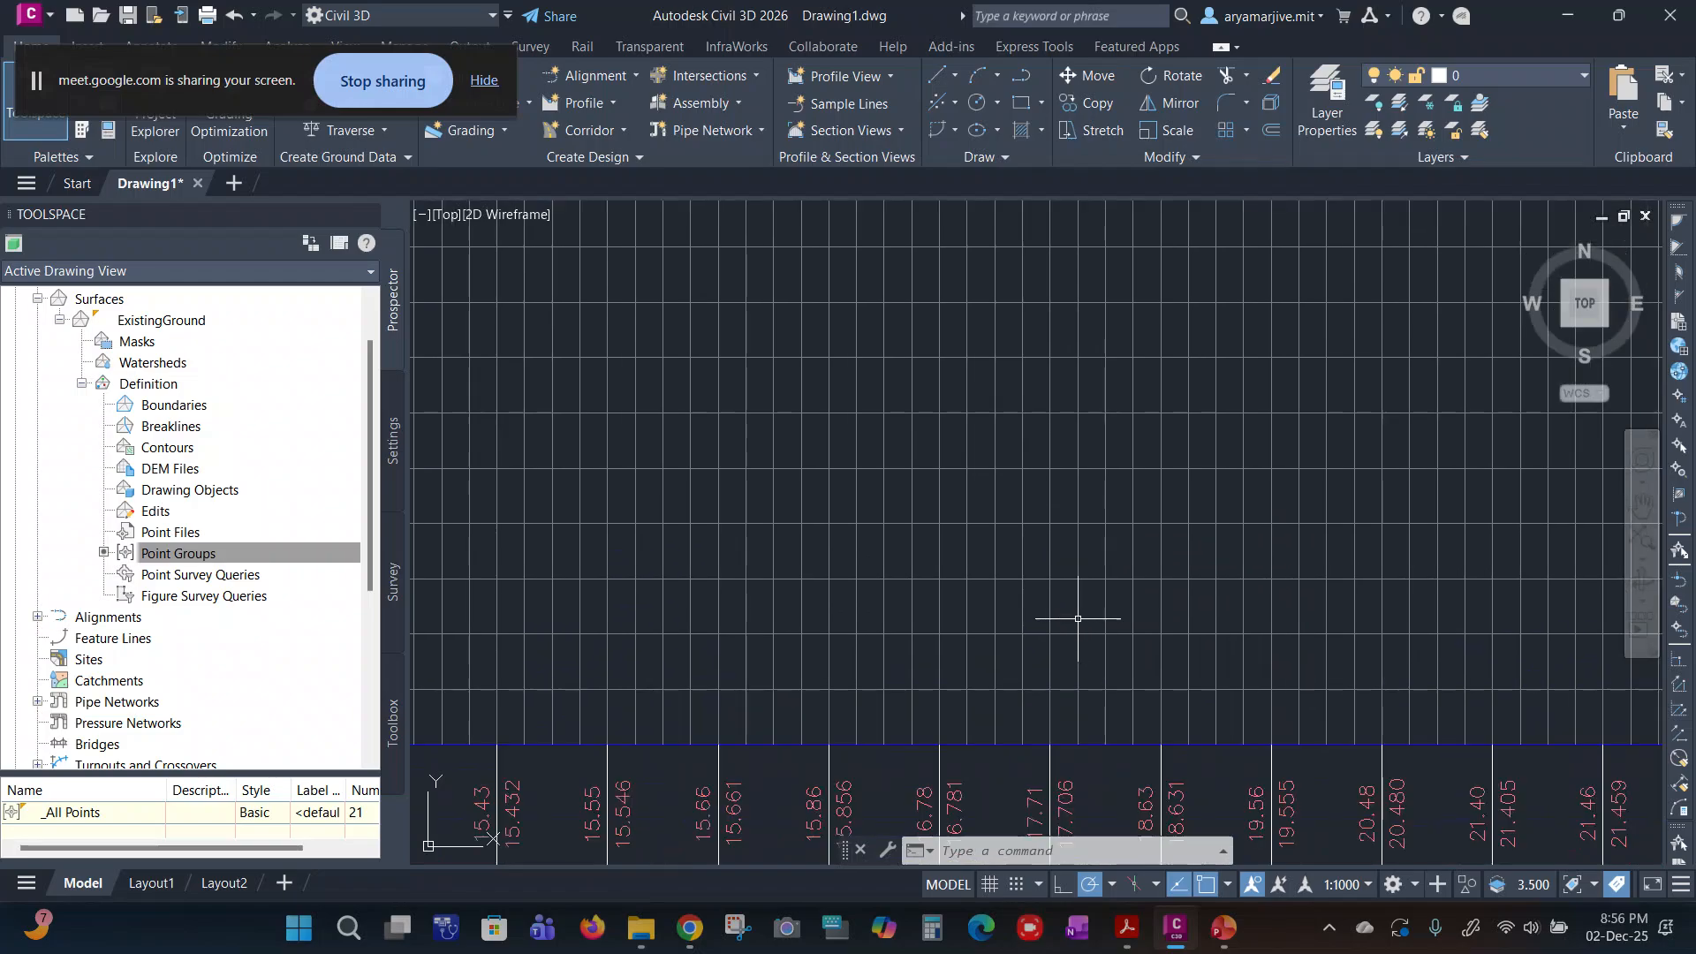
scroll(978, 510, down, 5)
middle_drag(978, 508, 1018, 747)
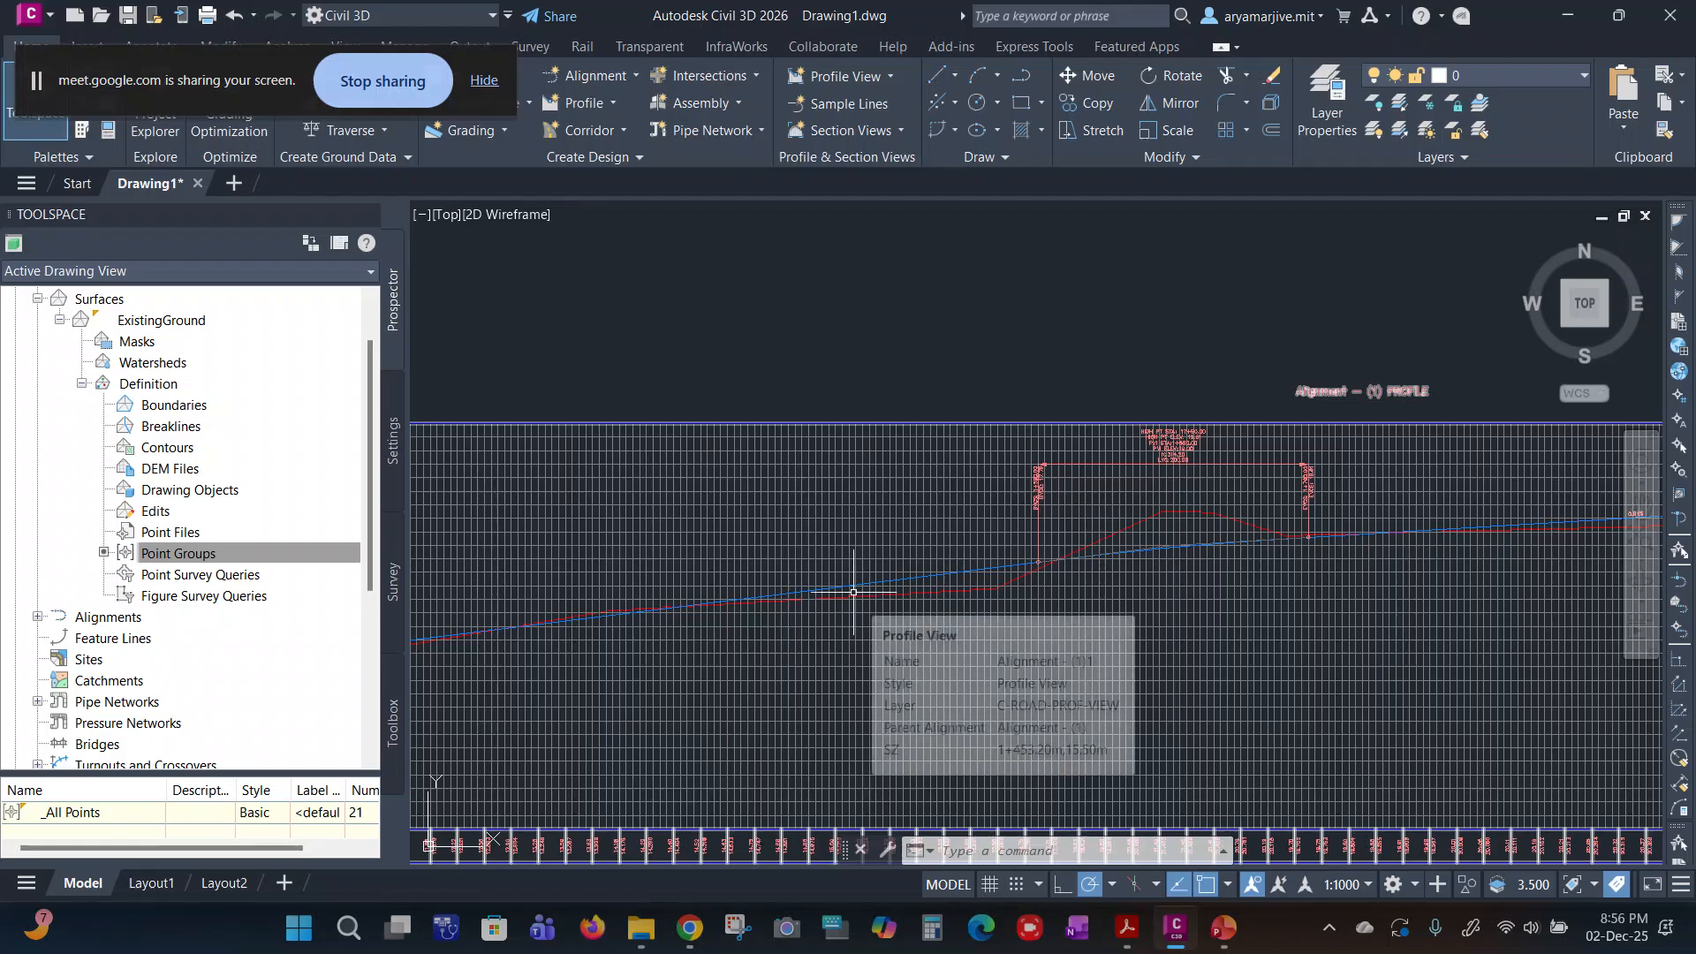
middle_drag(814, 530, 1158, 575)
middle_drag(564, 644, 1207, 576)
middle_drag(667, 583, 1007, 580)
middle_drag(499, 598, 948, 602)
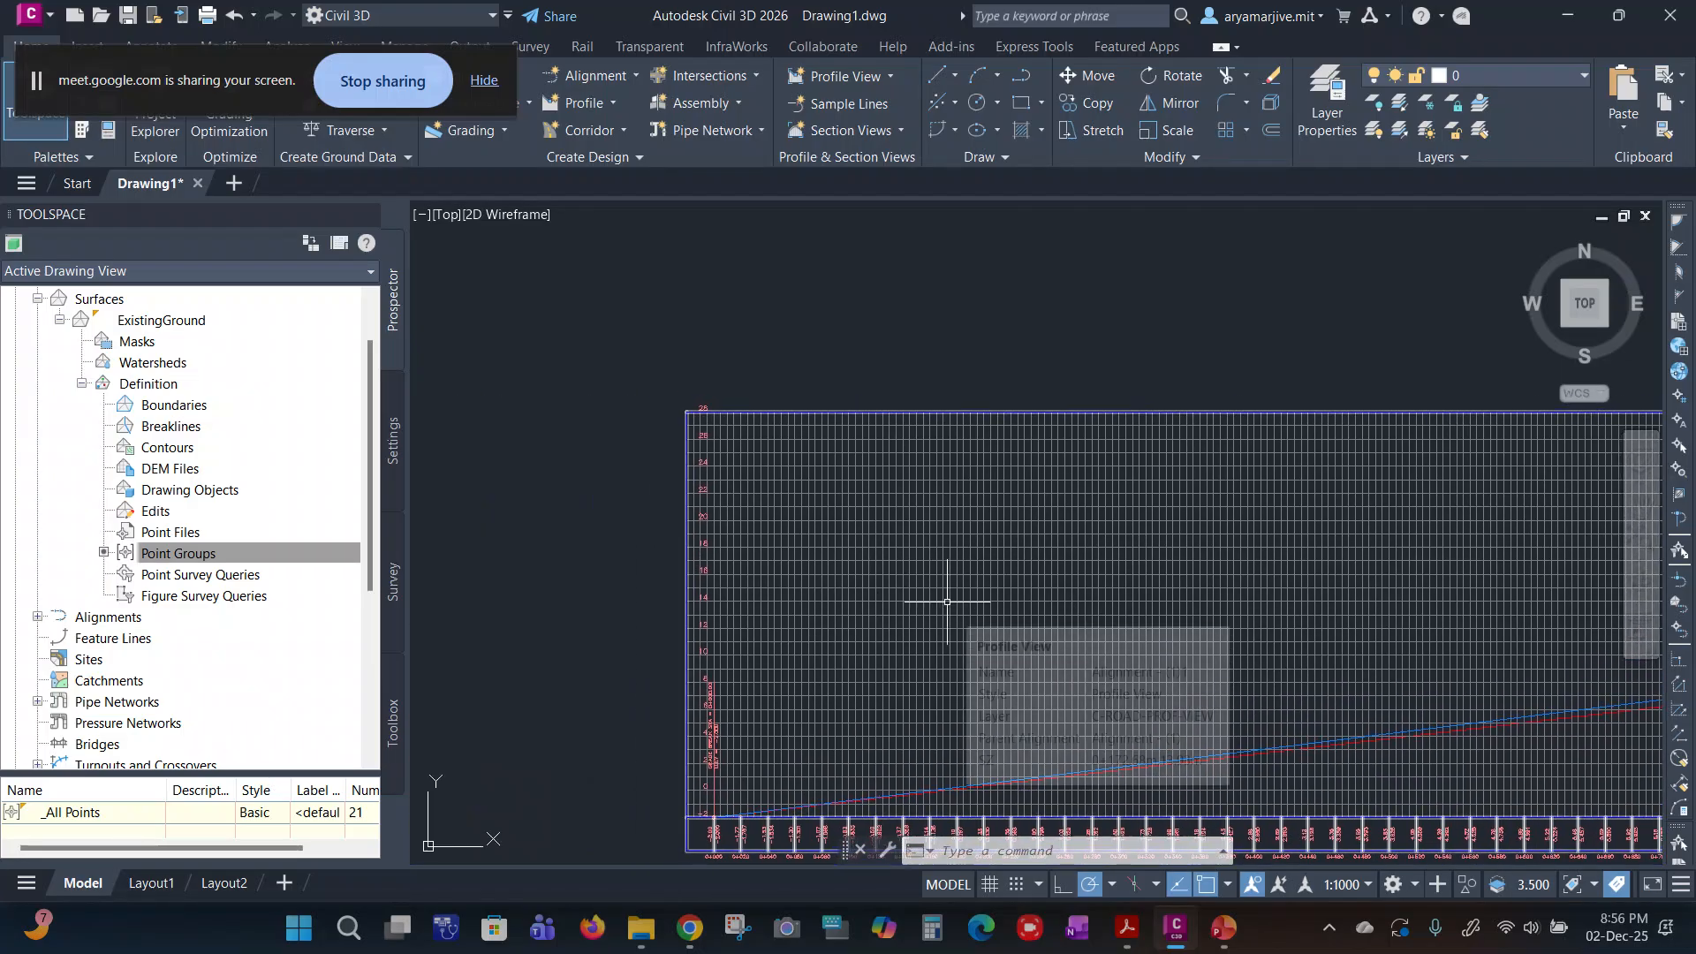
click(723, 777)
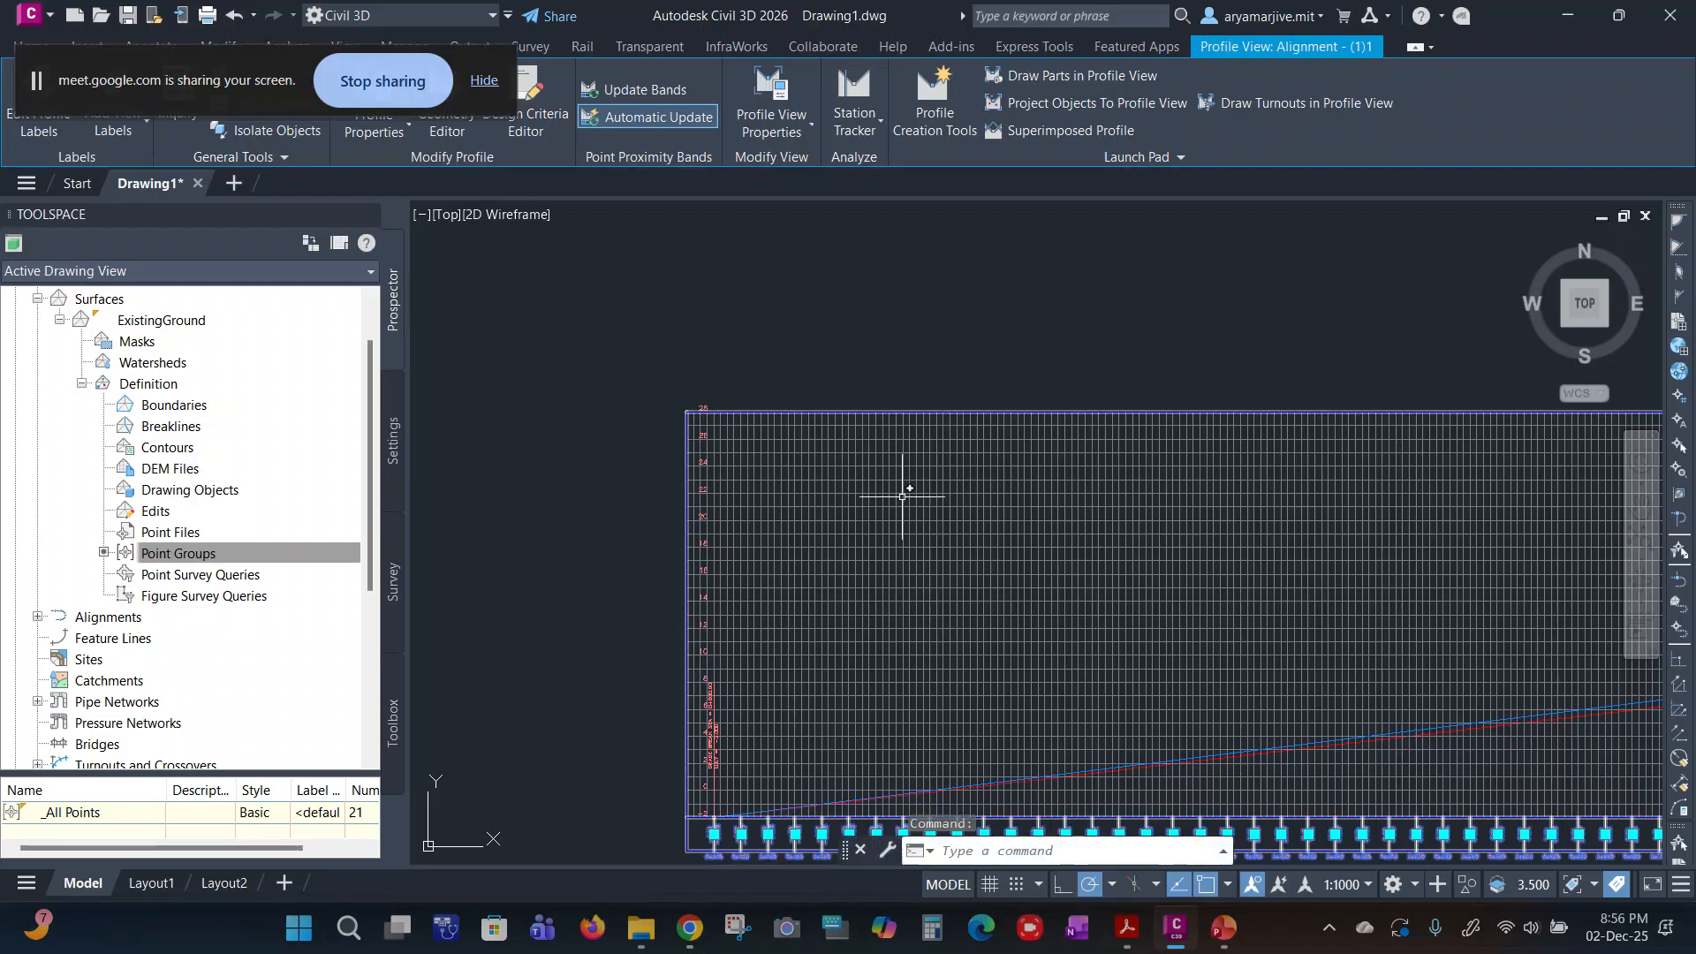
click(559, 425)
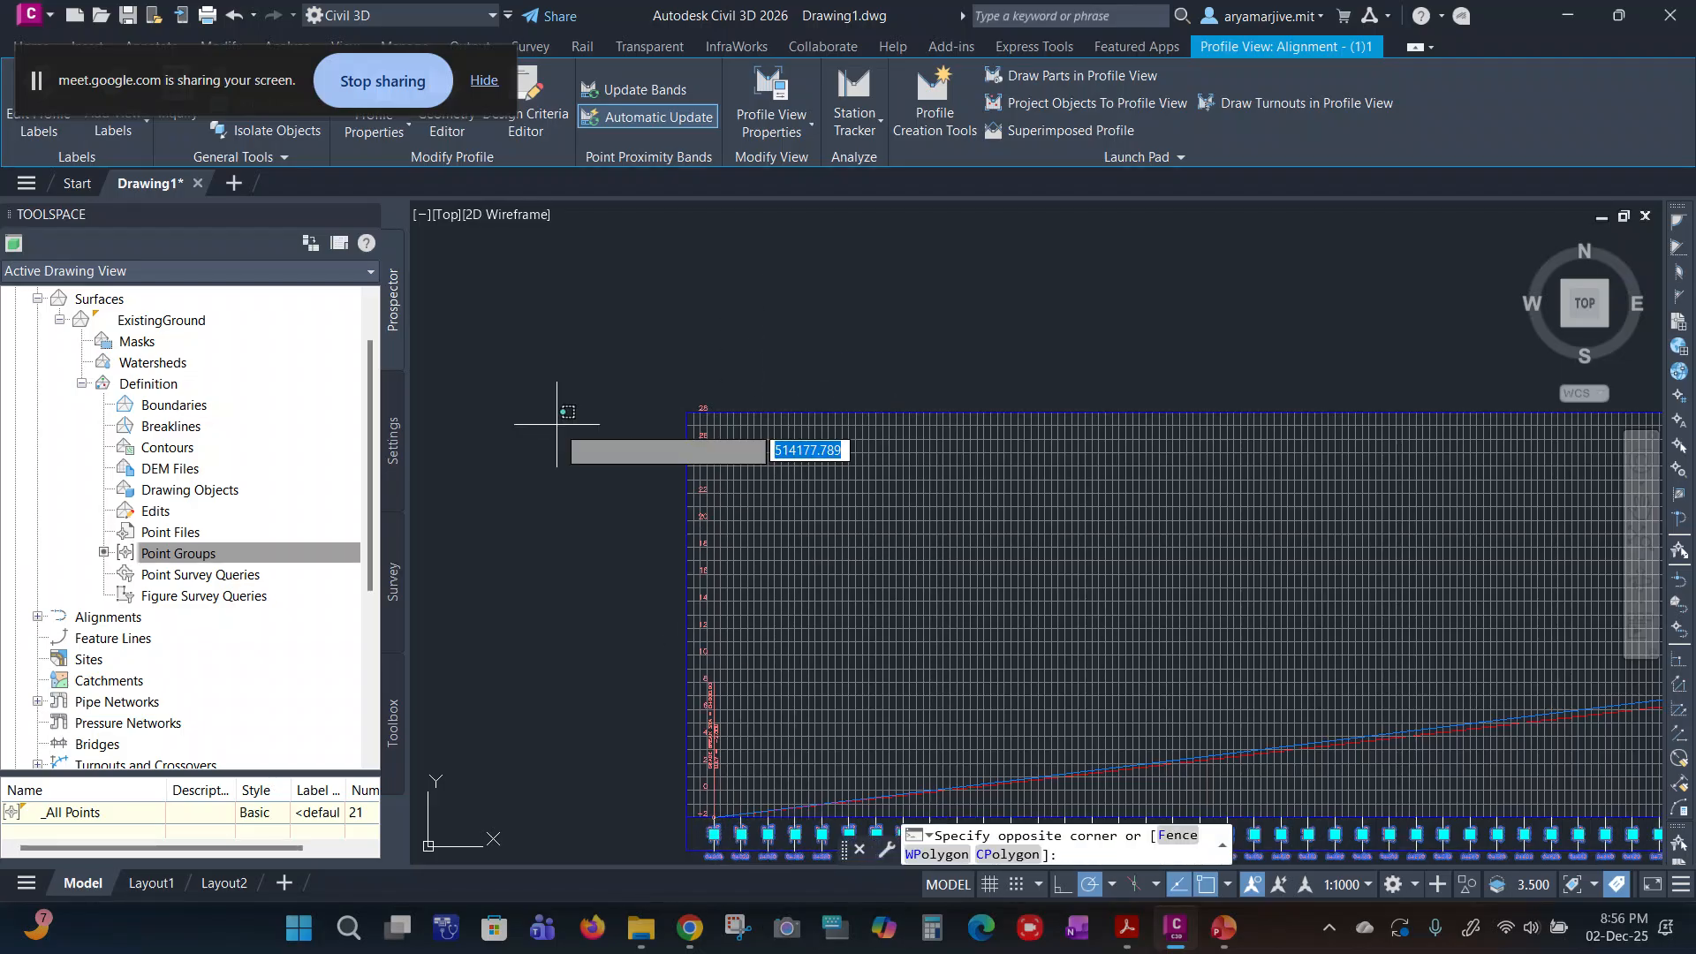
click(698, 414)
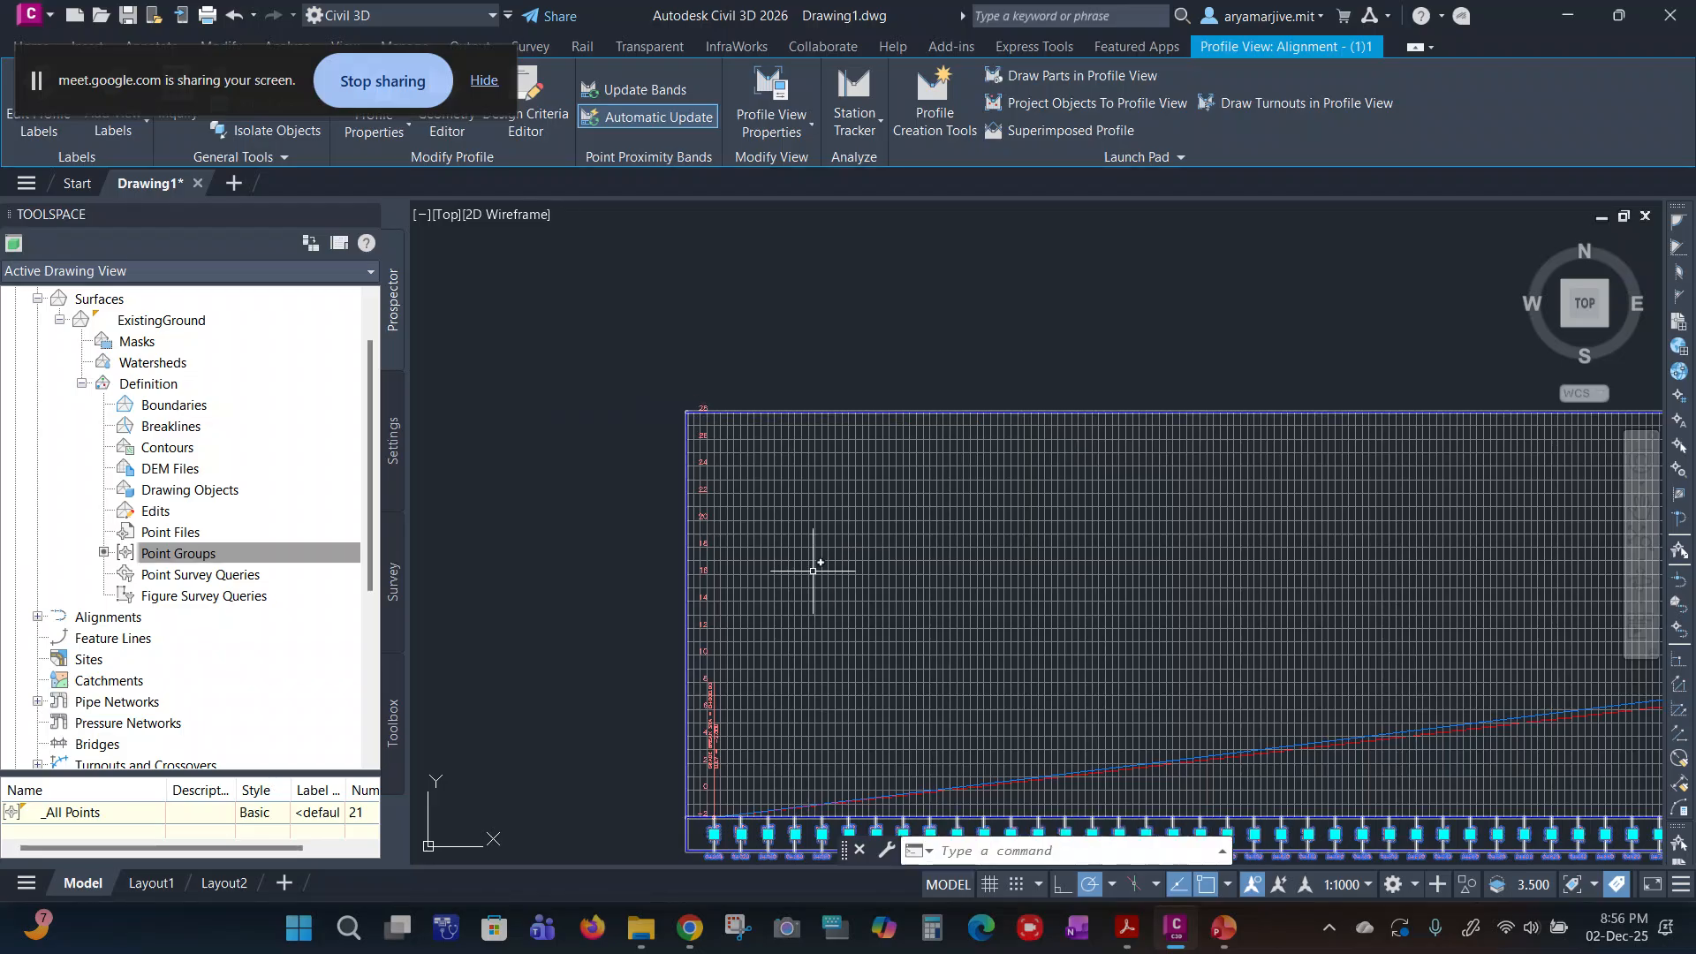
click(813, 571)
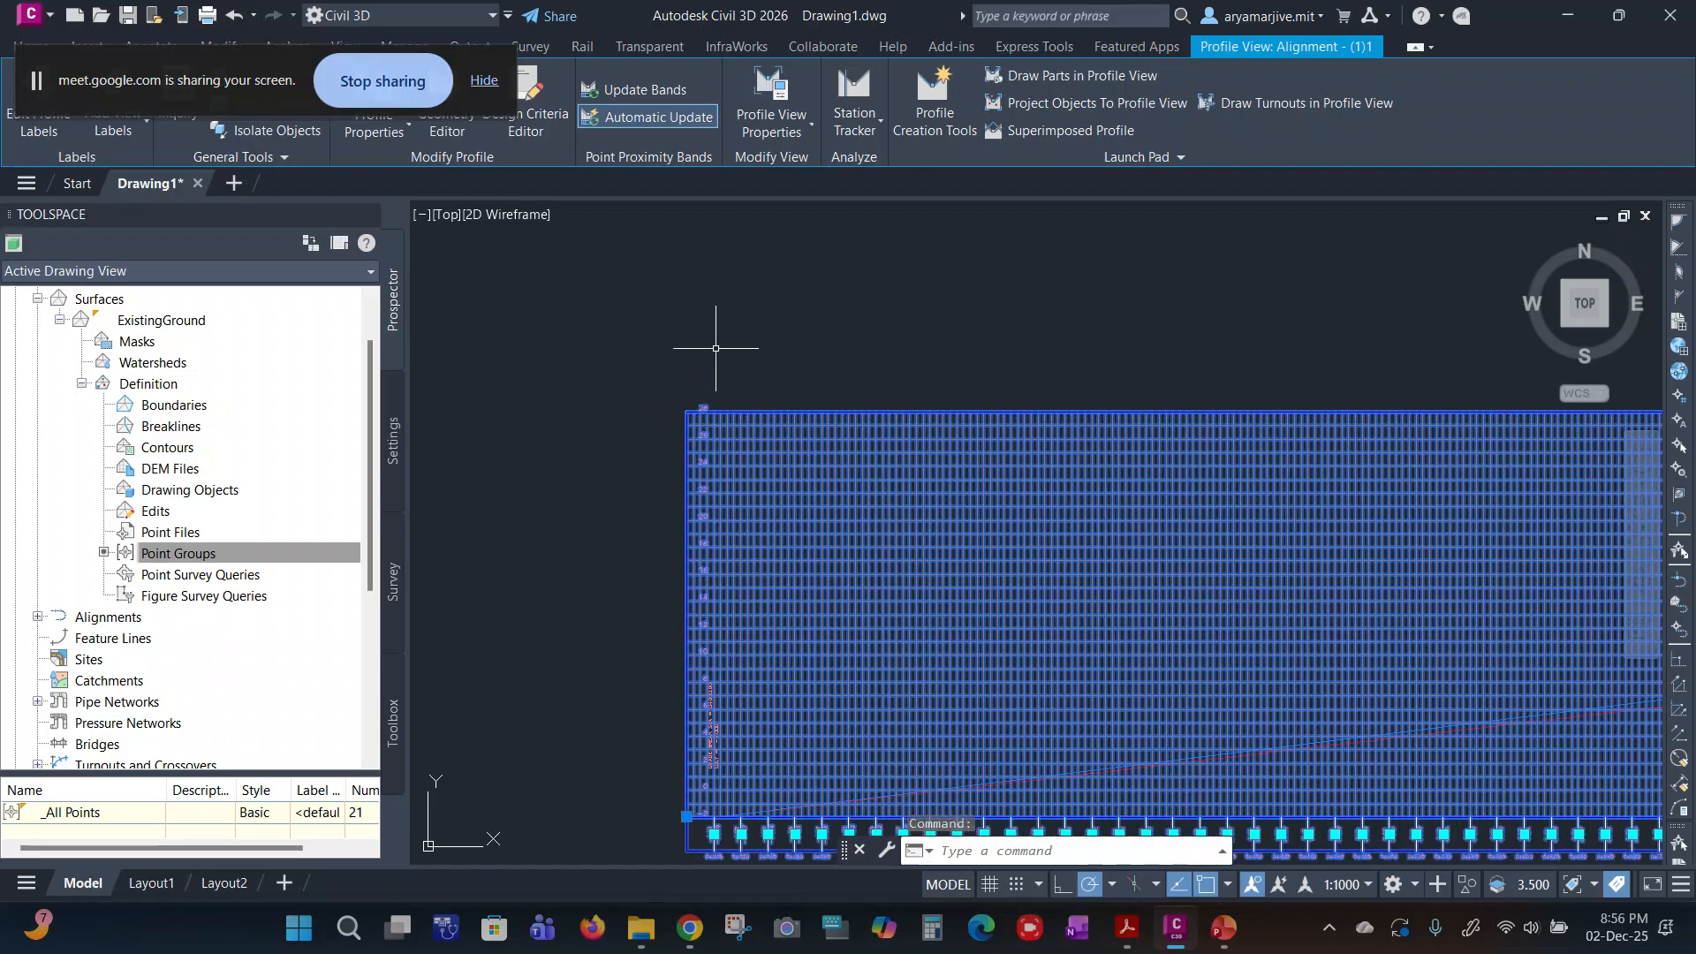
key(Escape)
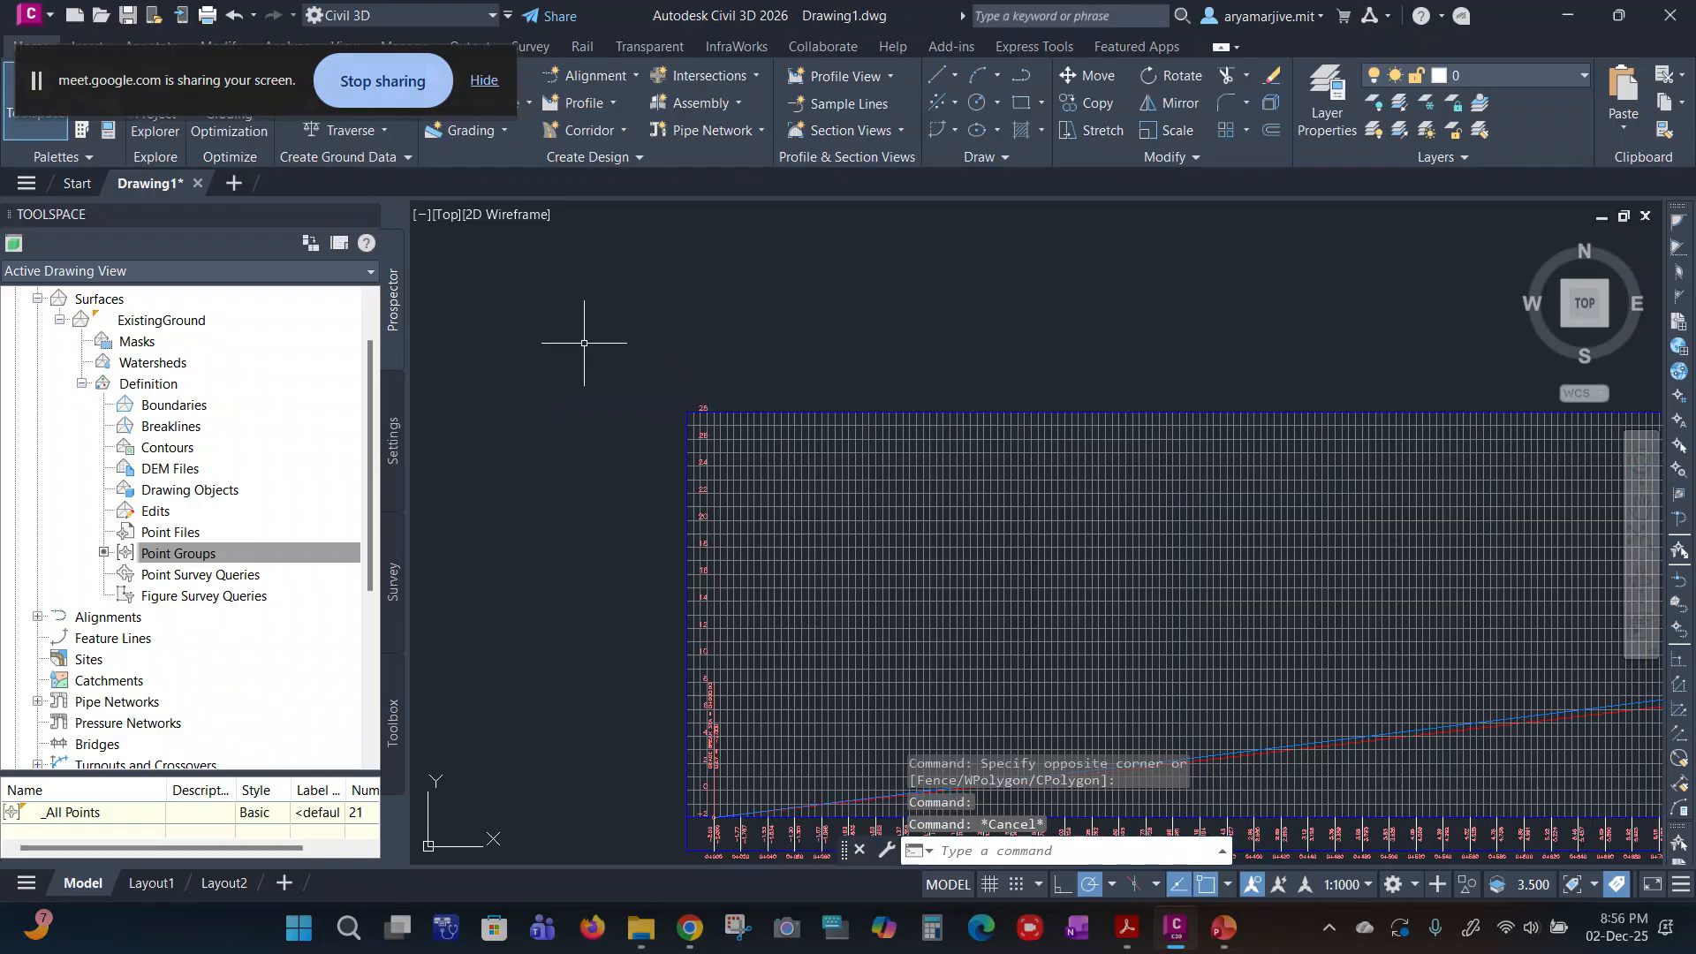
scroll(215, 424, up, 1)
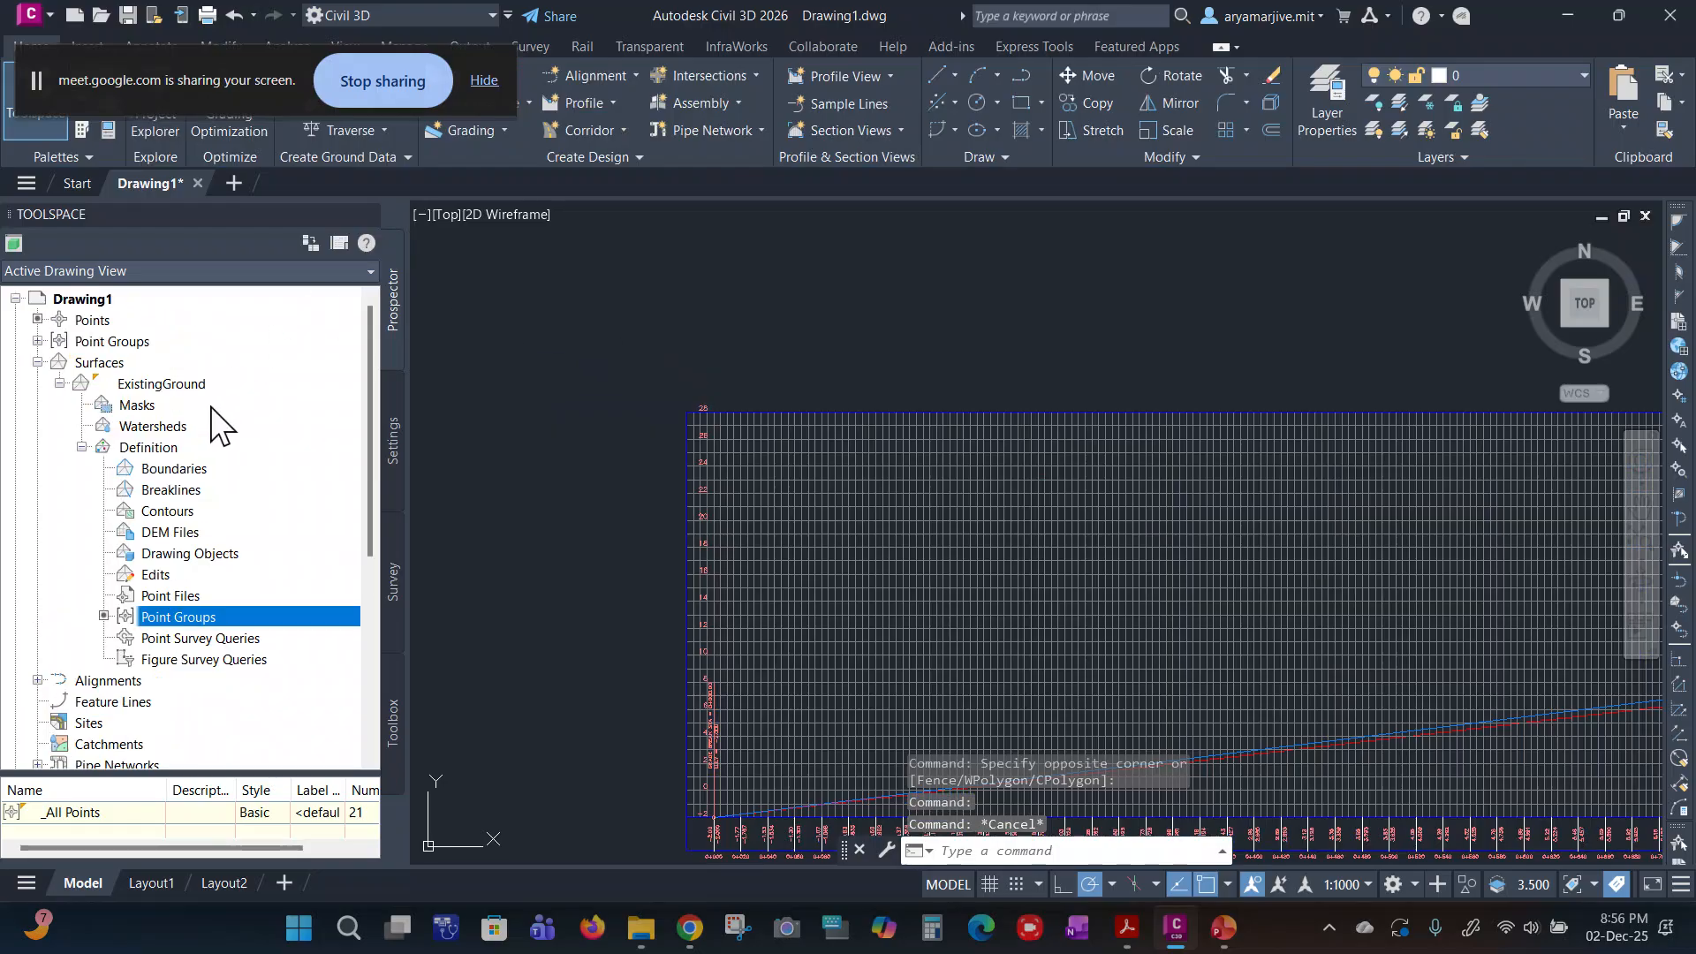
click(84, 300)
right_click(84, 303)
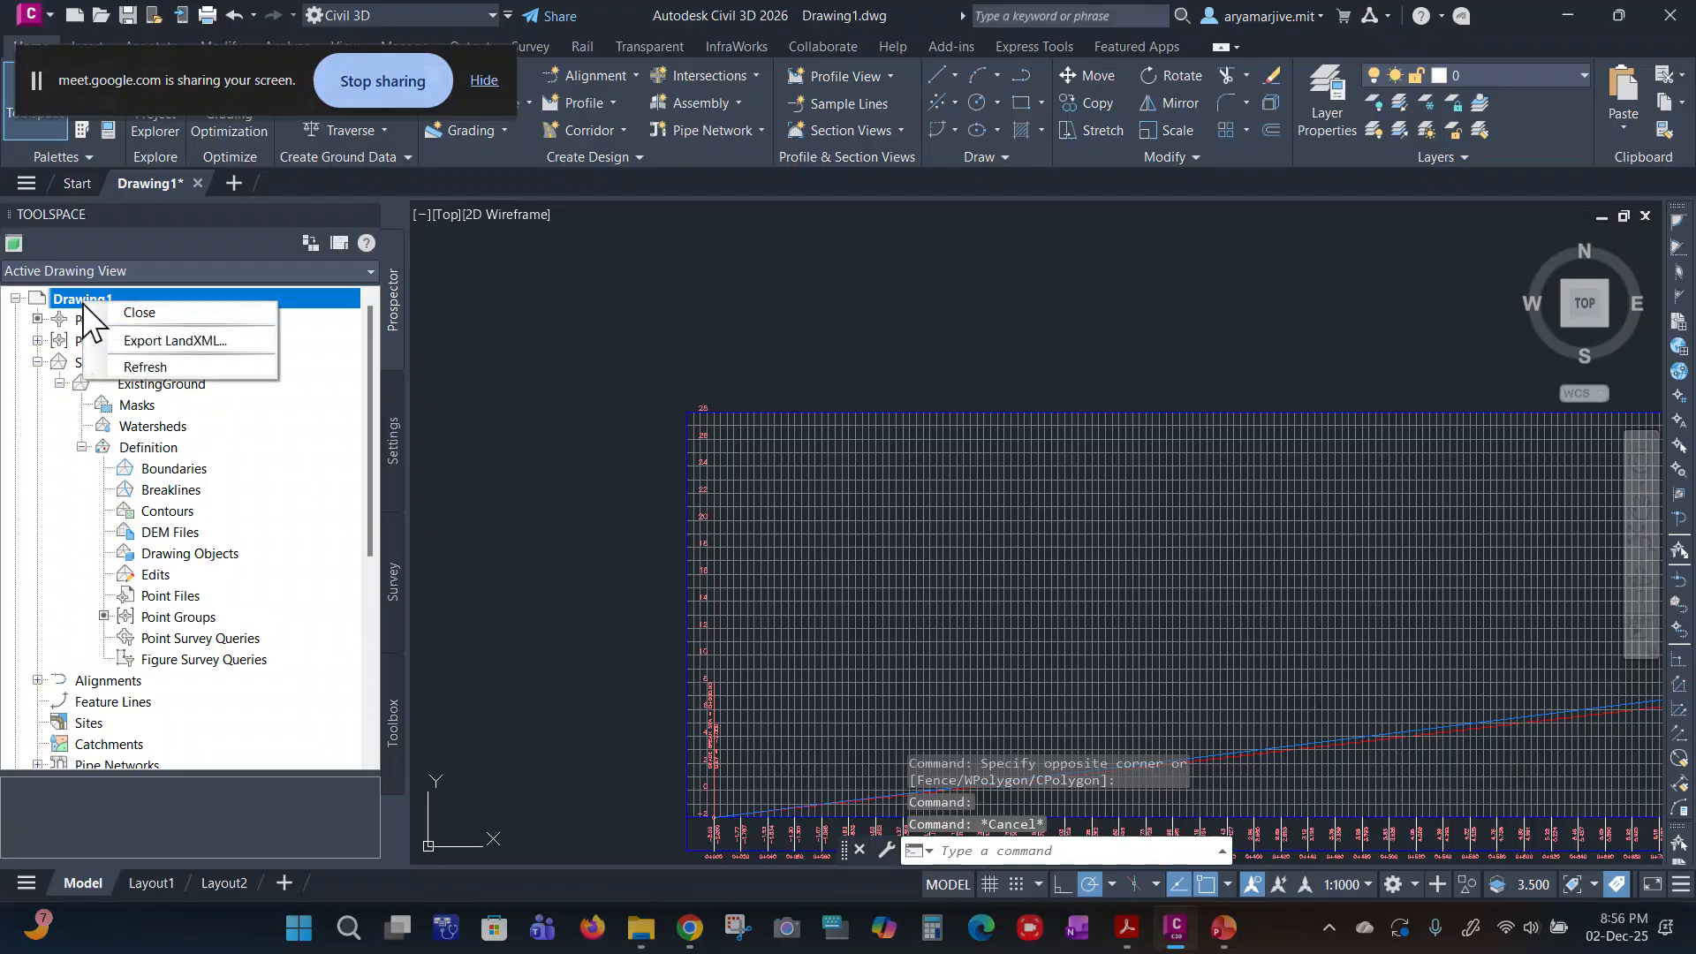
key(Escape)
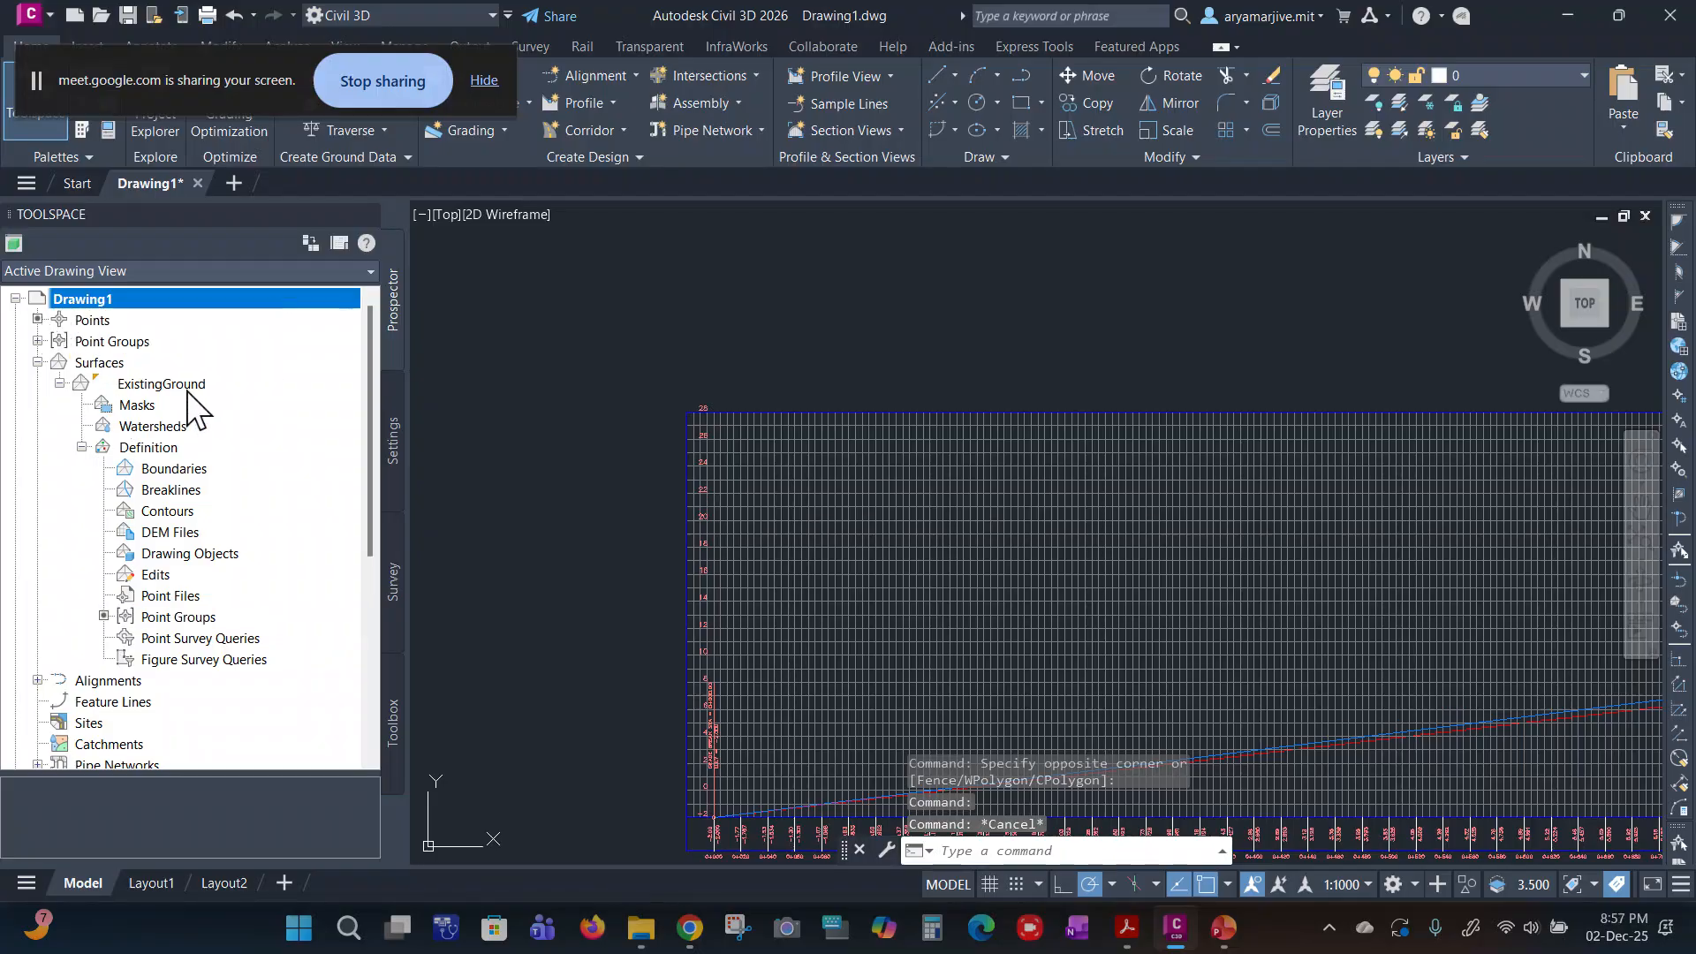
click(15, 299)
click(15, 299)
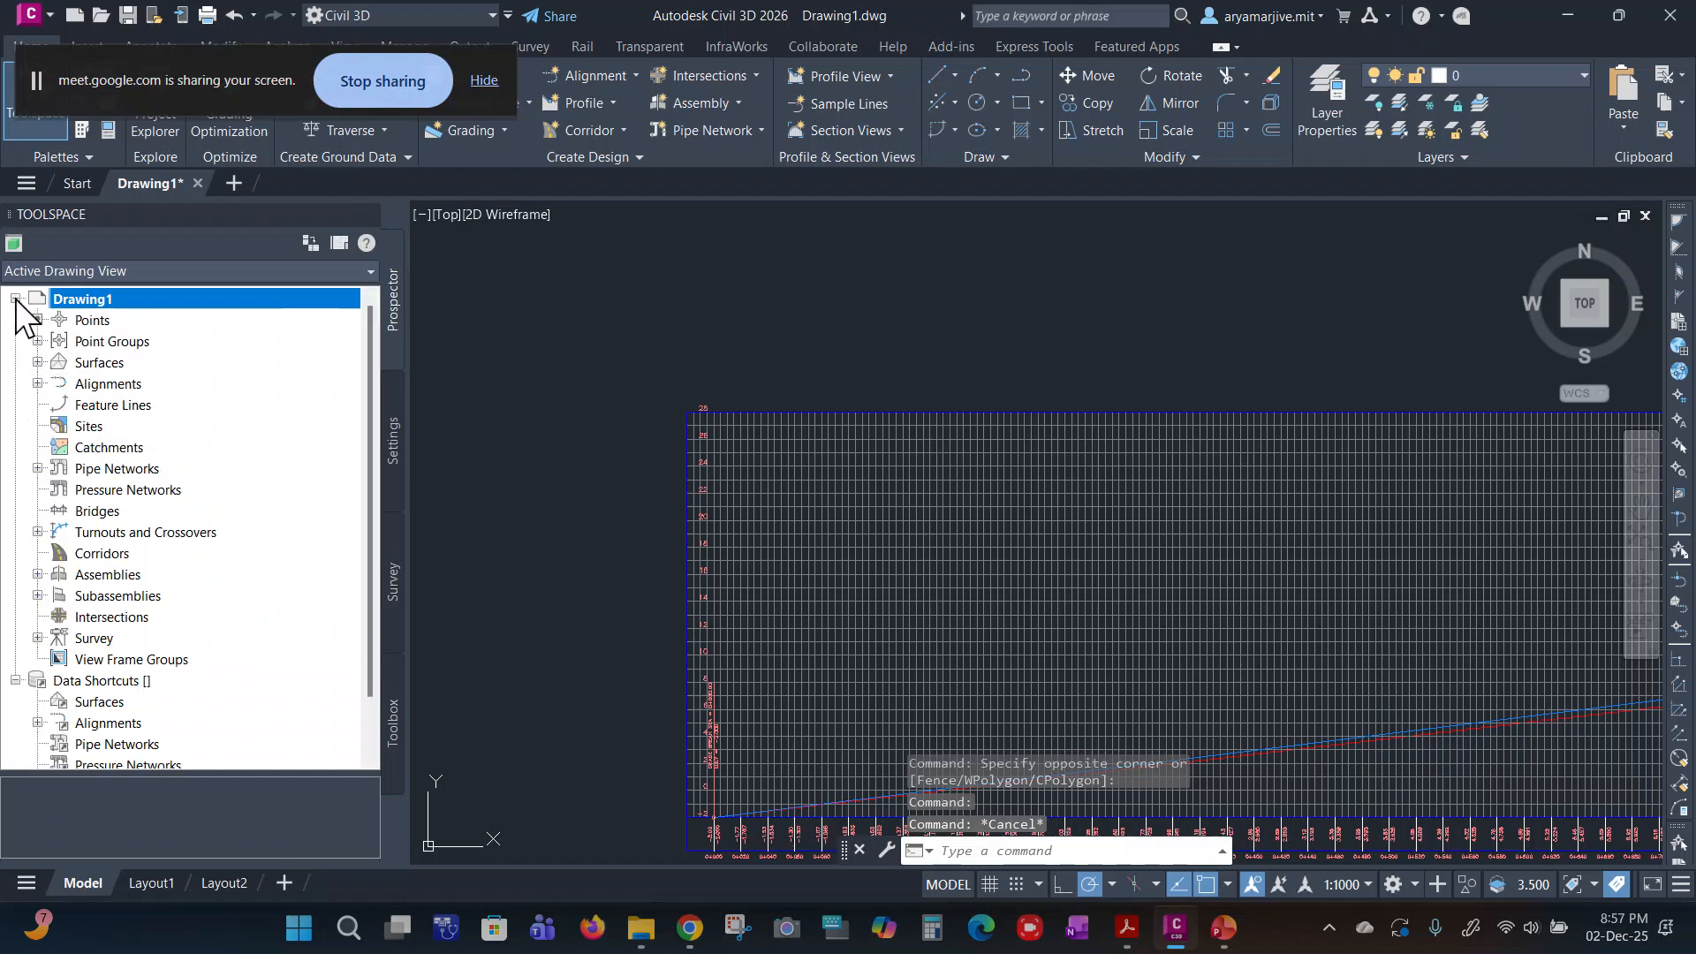
Step: Open the settings of Drawing1 with the EDITDRAWINGSETTINGS command and place the dialog clear of the Toolspace
text(drawing)
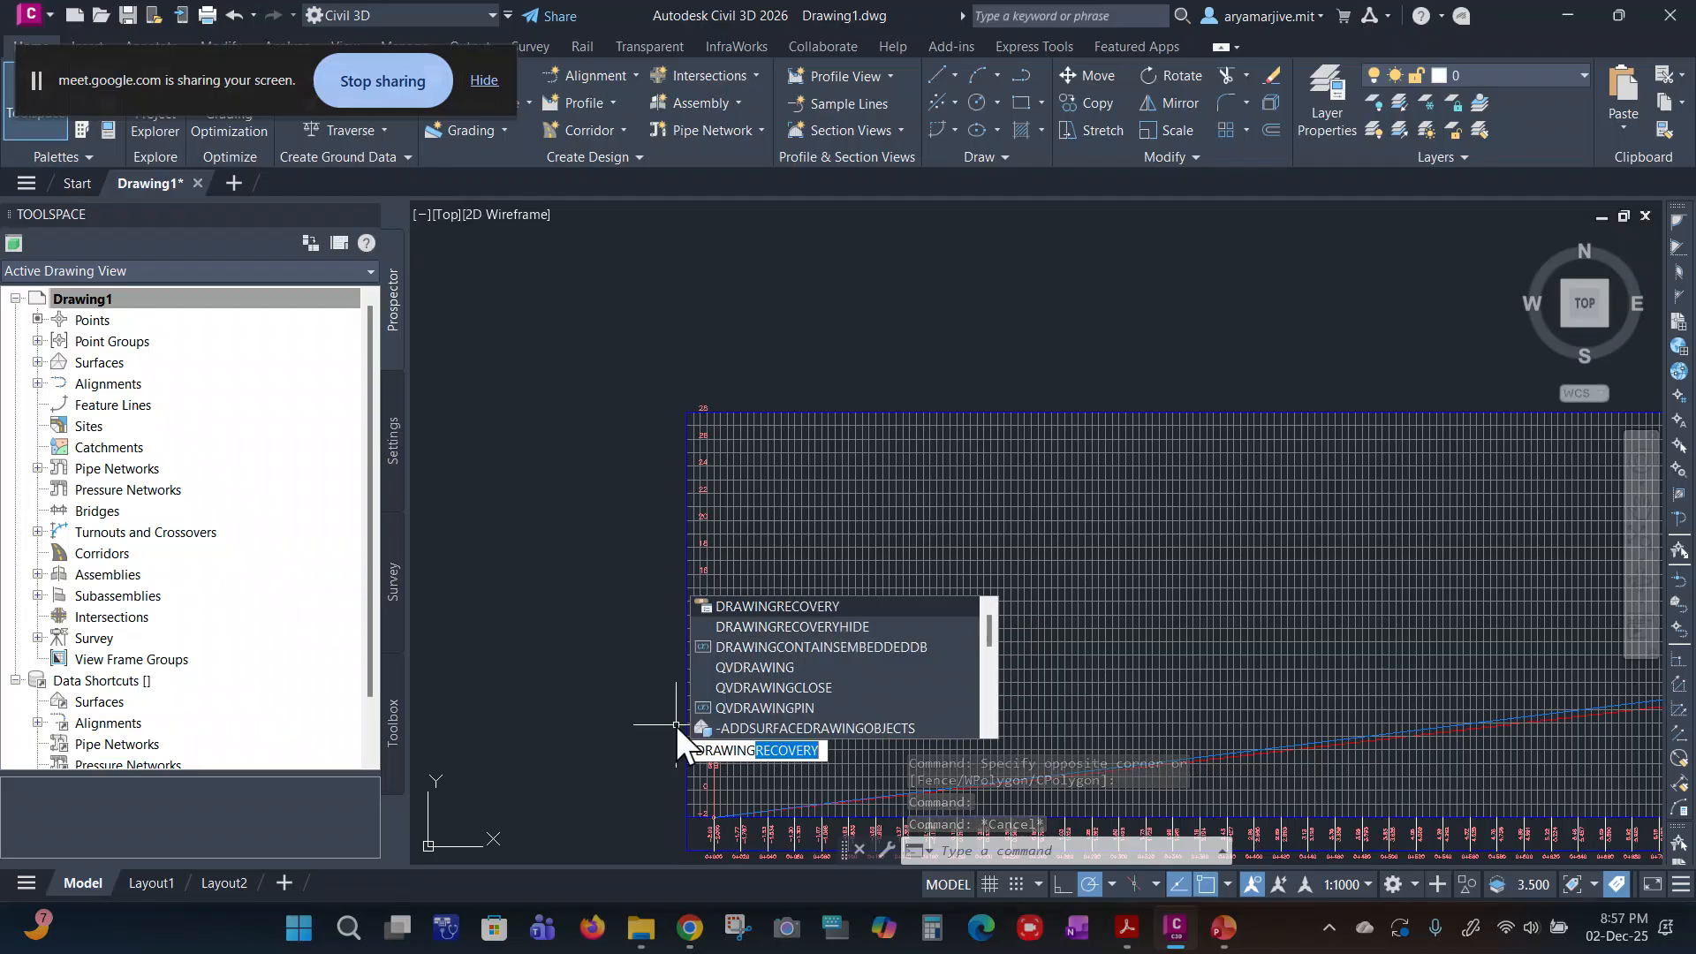
text(s)
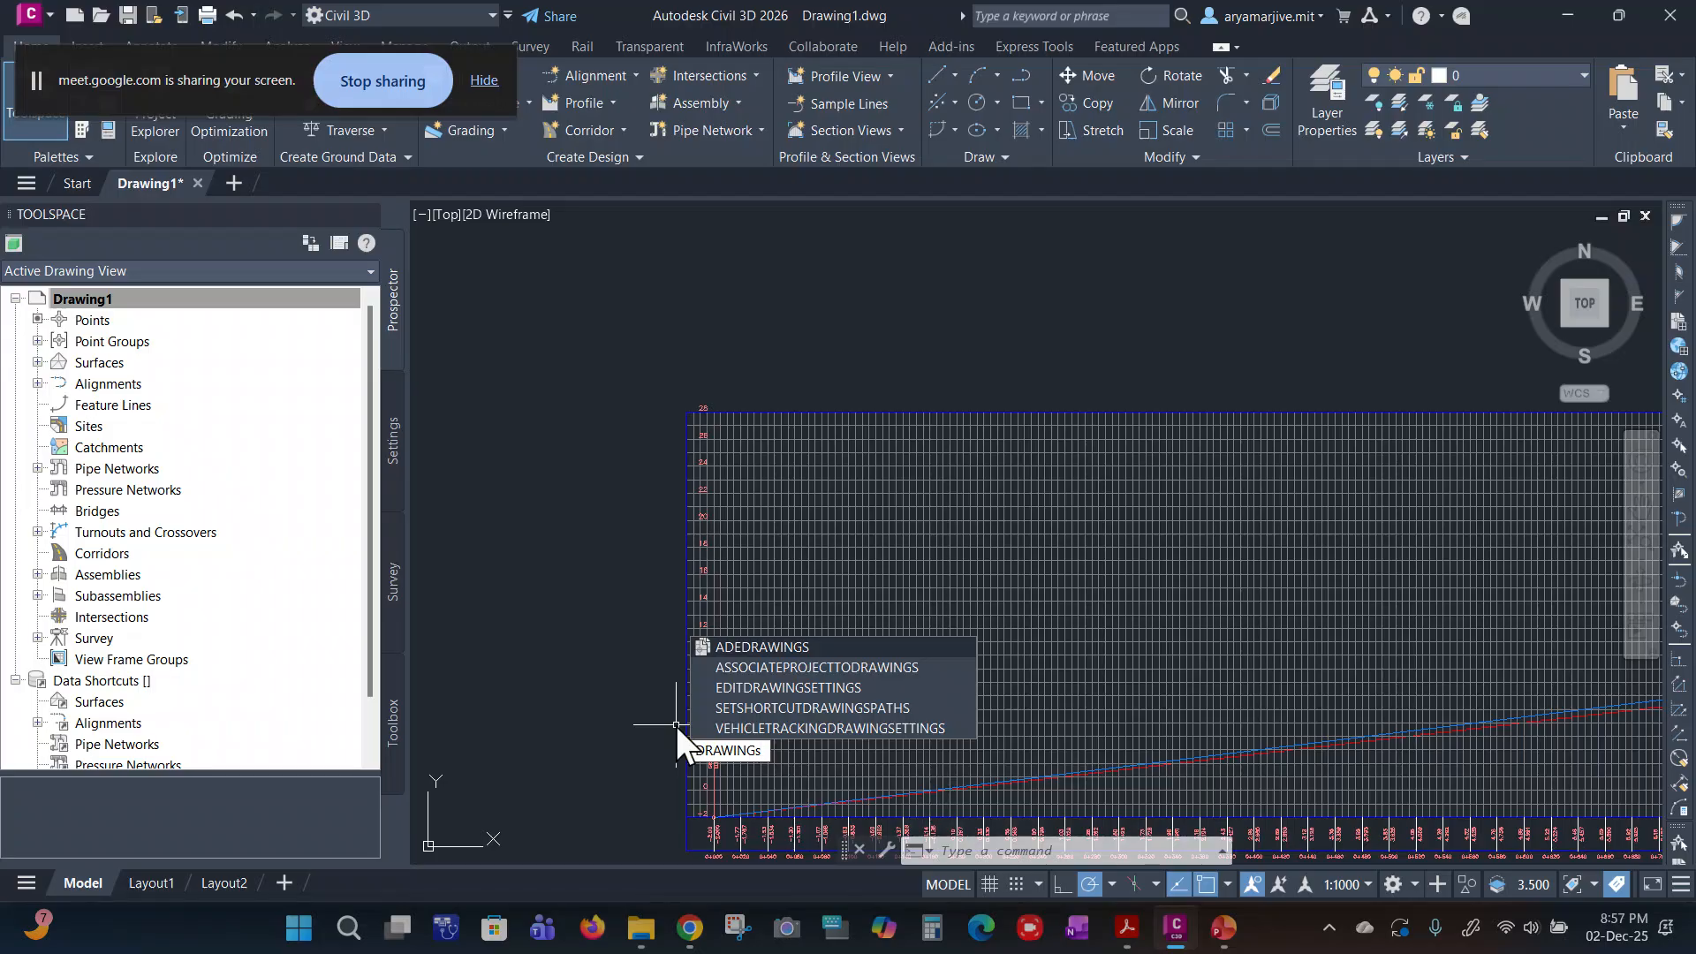
click(742, 688)
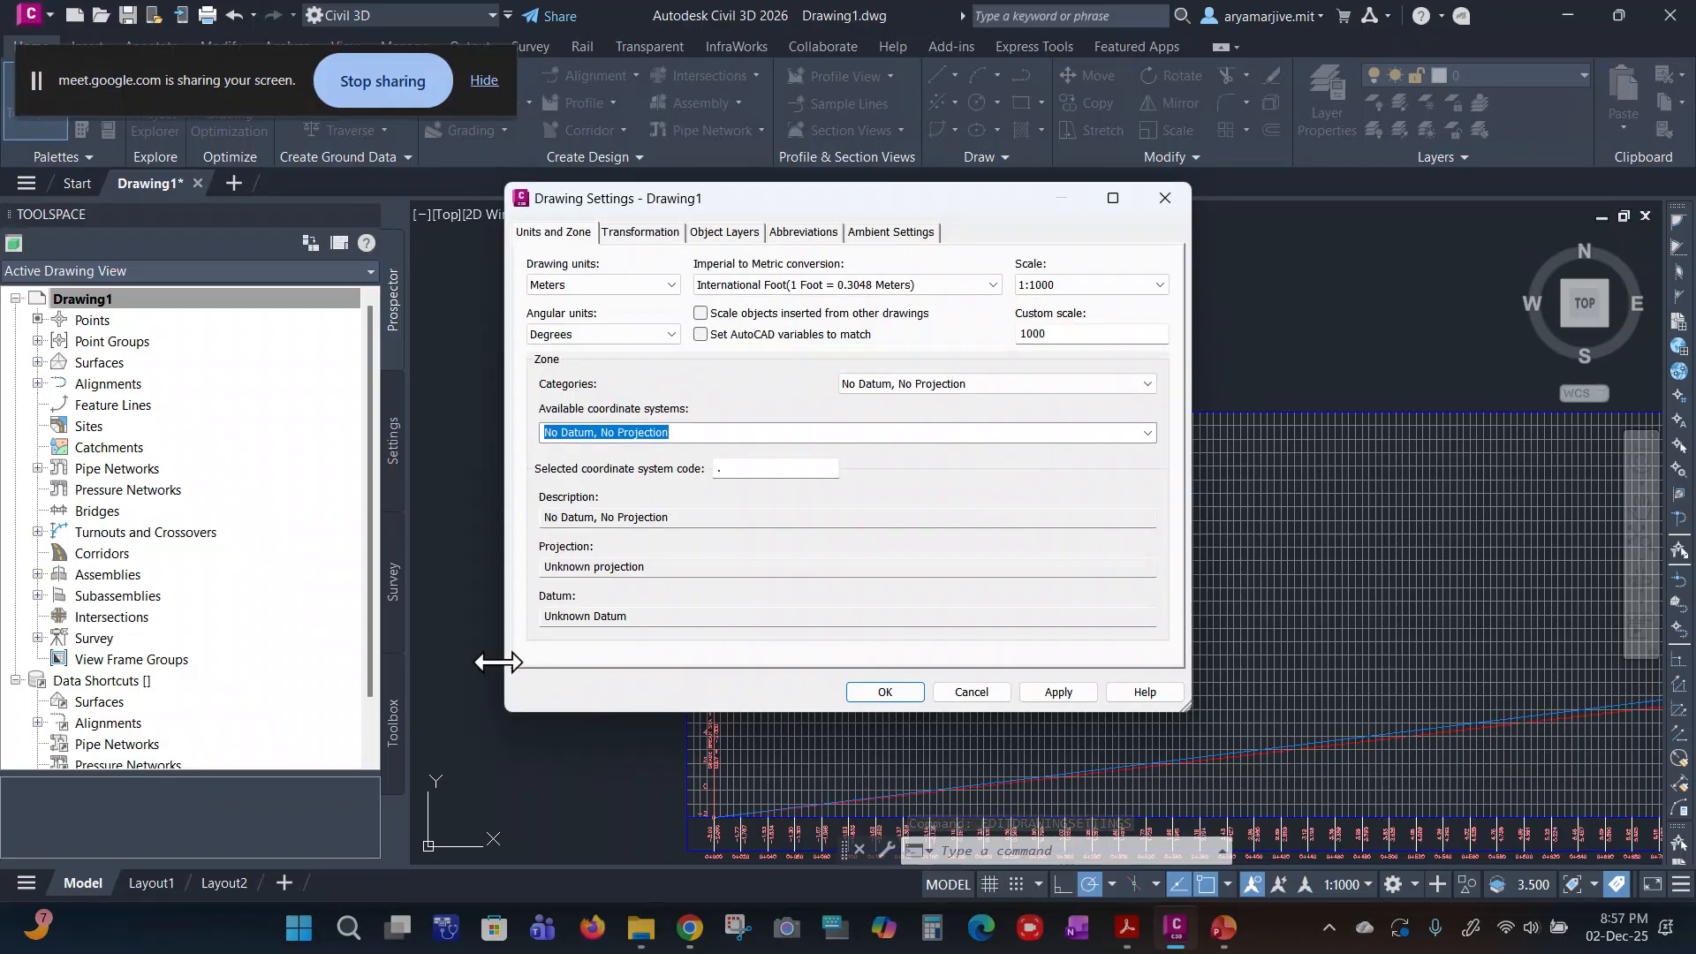
drag(767, 199, 680, 184)
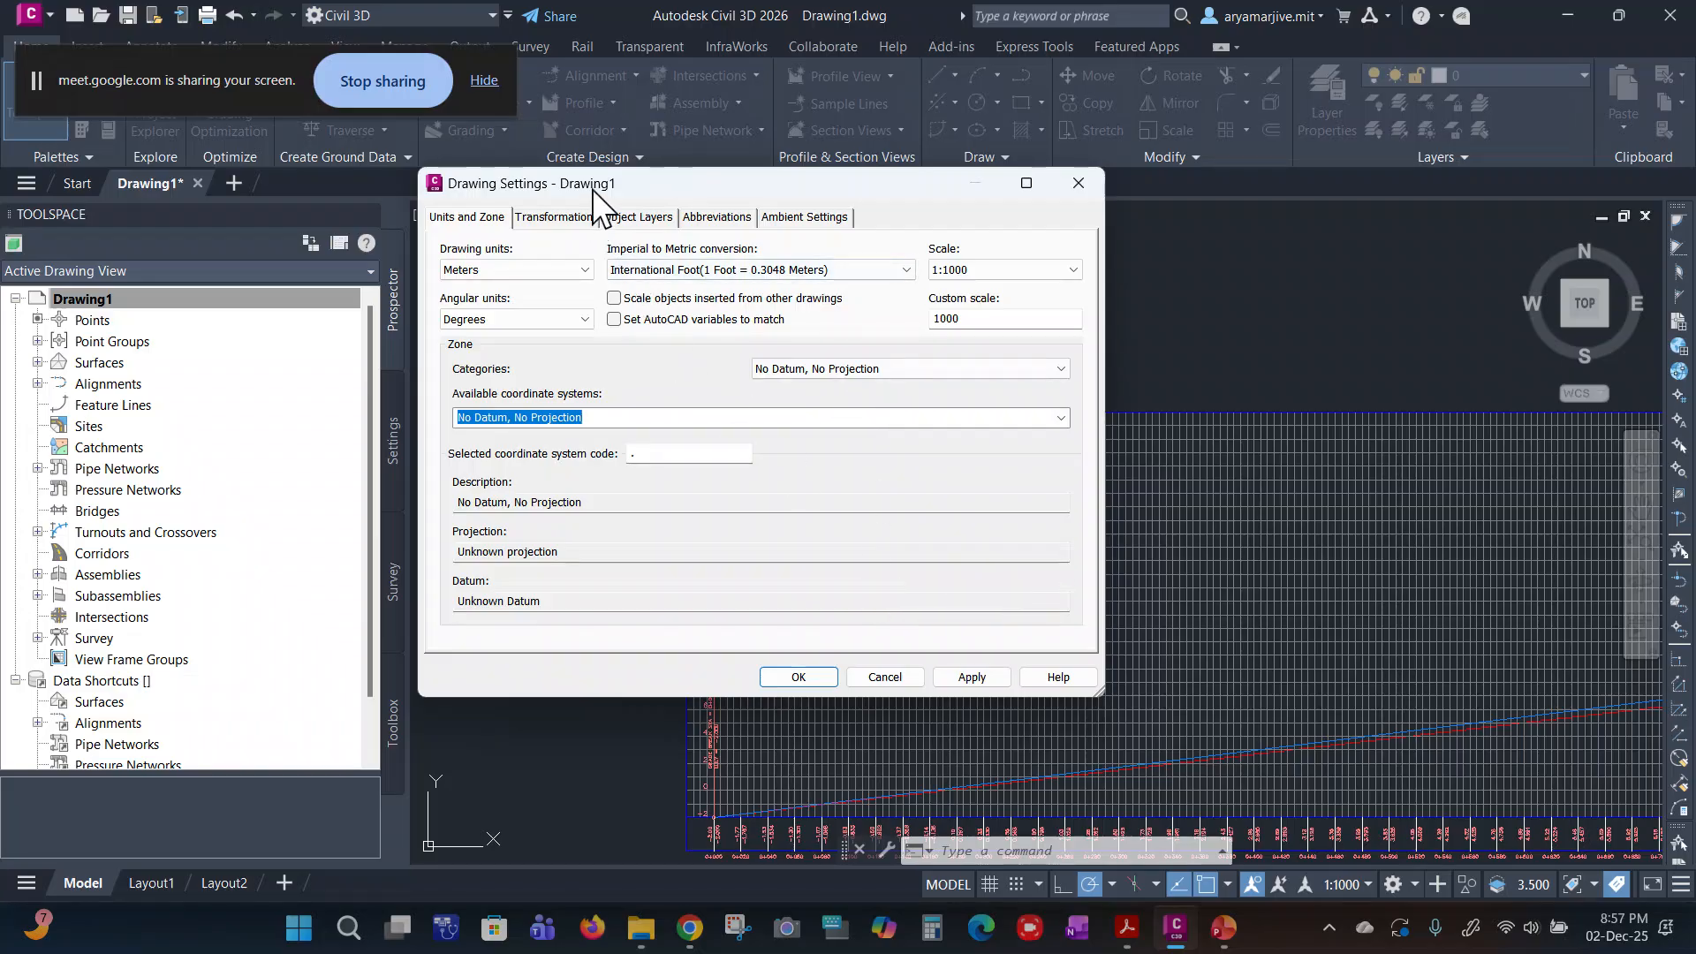
drag(594, 190, 695, 213)
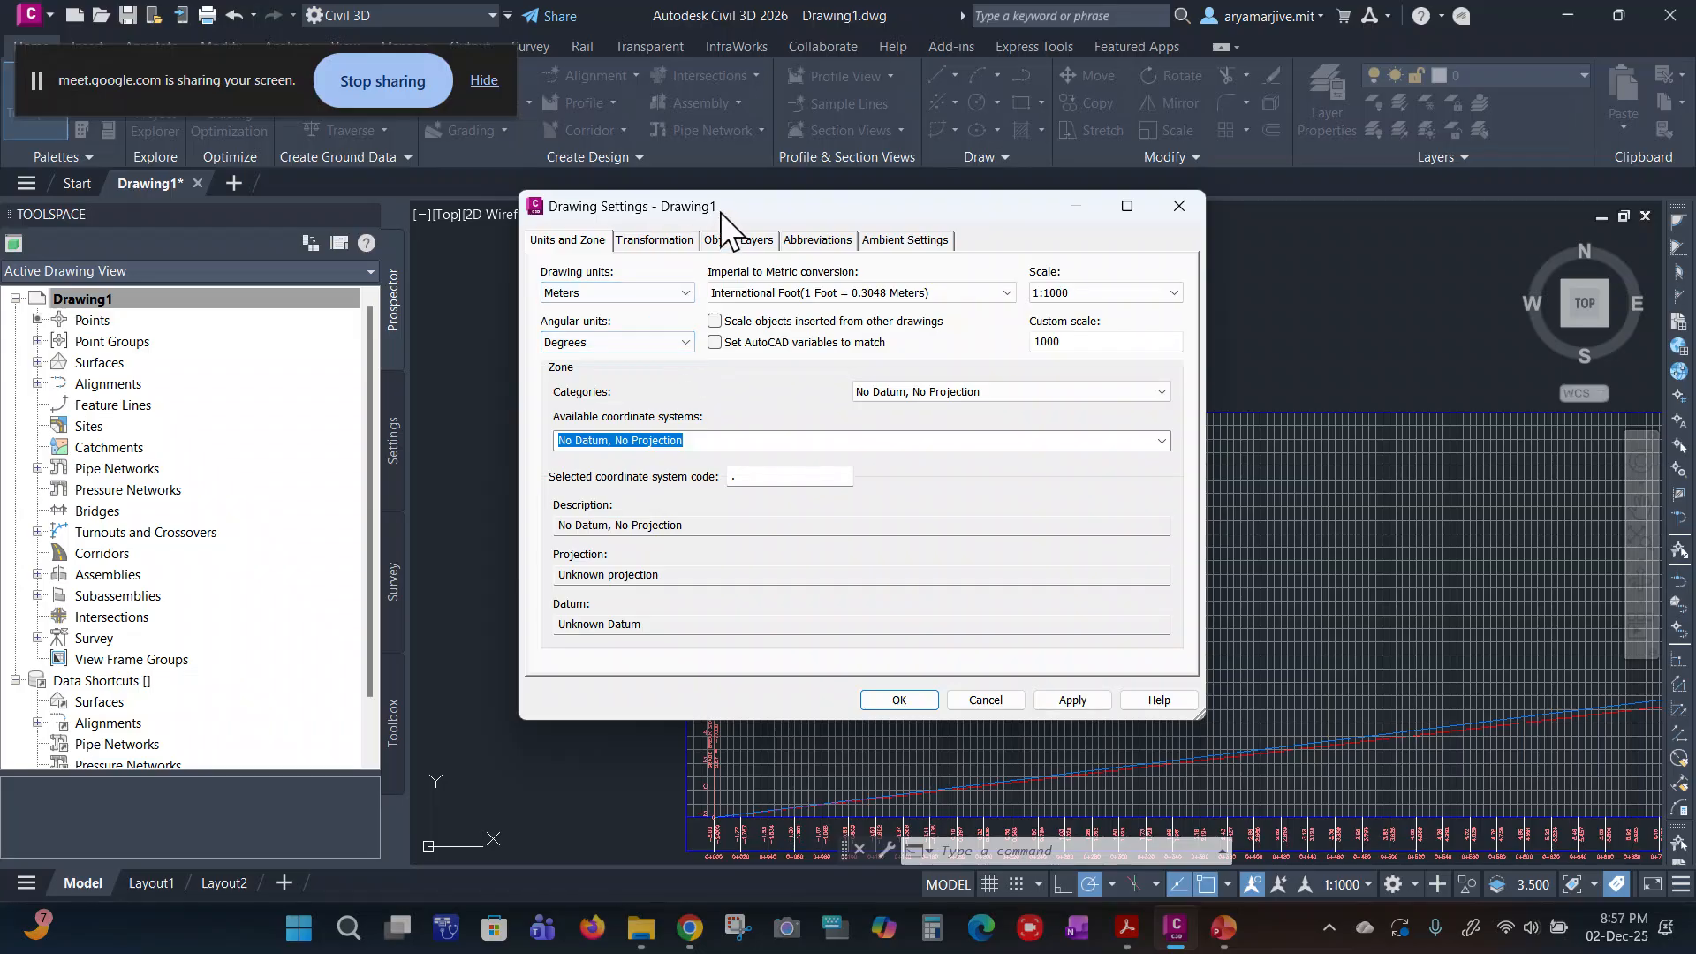
drag(709, 205, 786, 215)
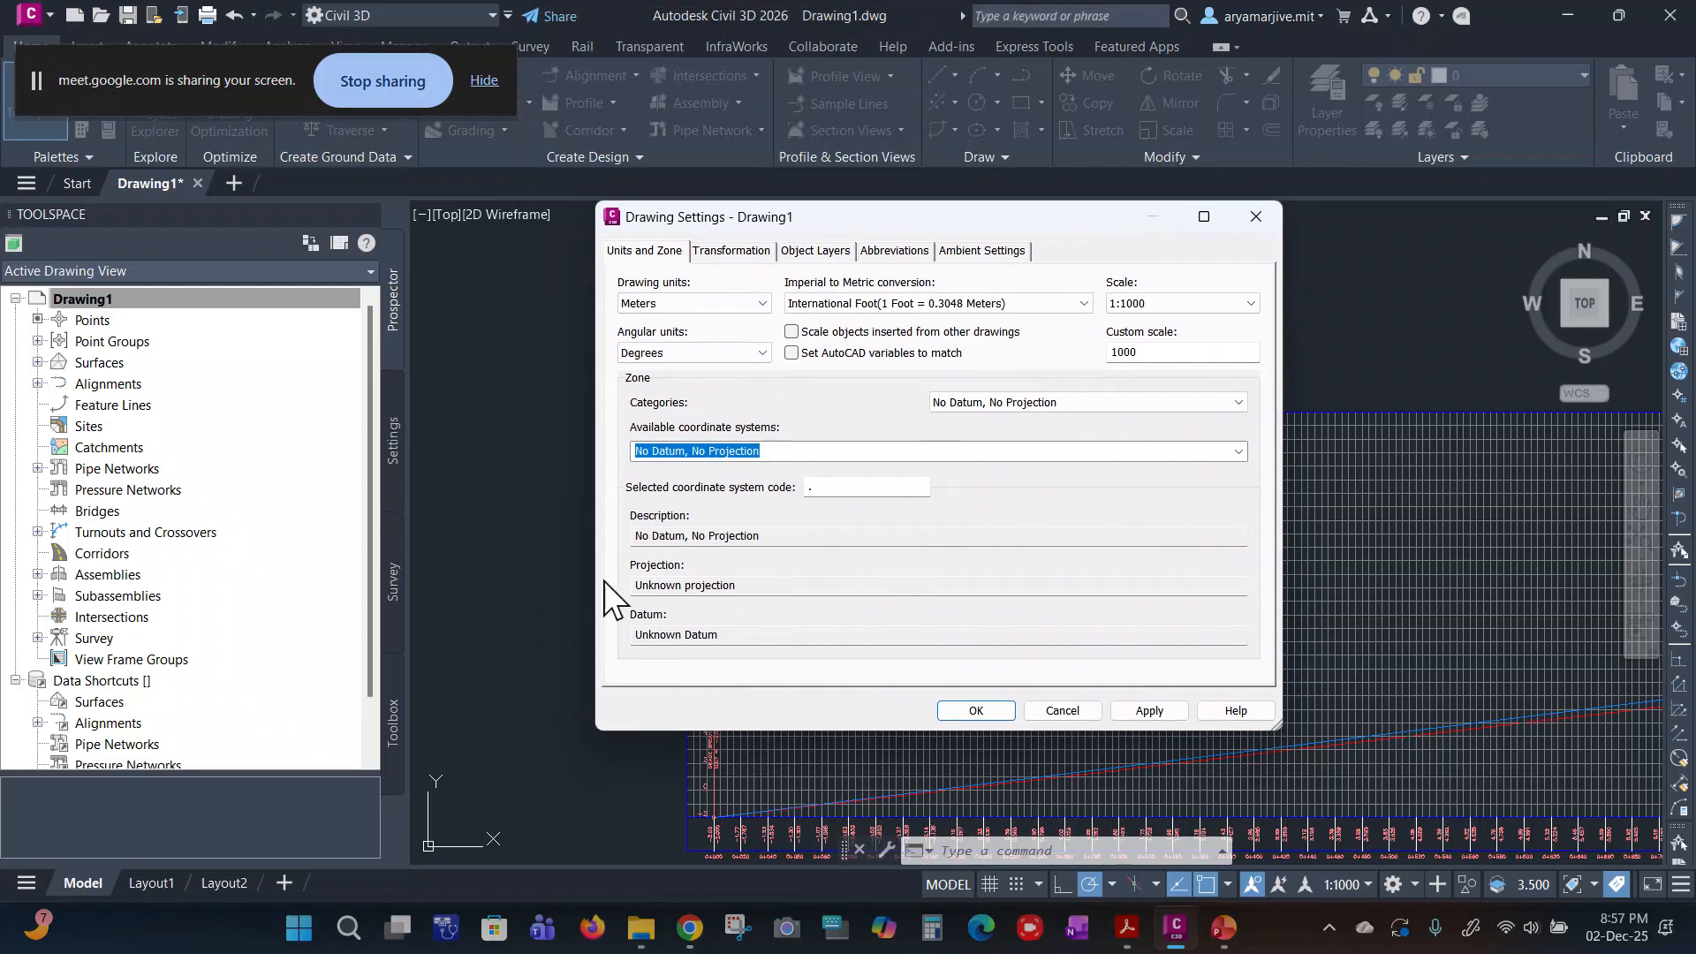
Step: Review the available drawing units under Units and Zone and keep Meters
click(692, 300)
click(692, 300)
click(694, 303)
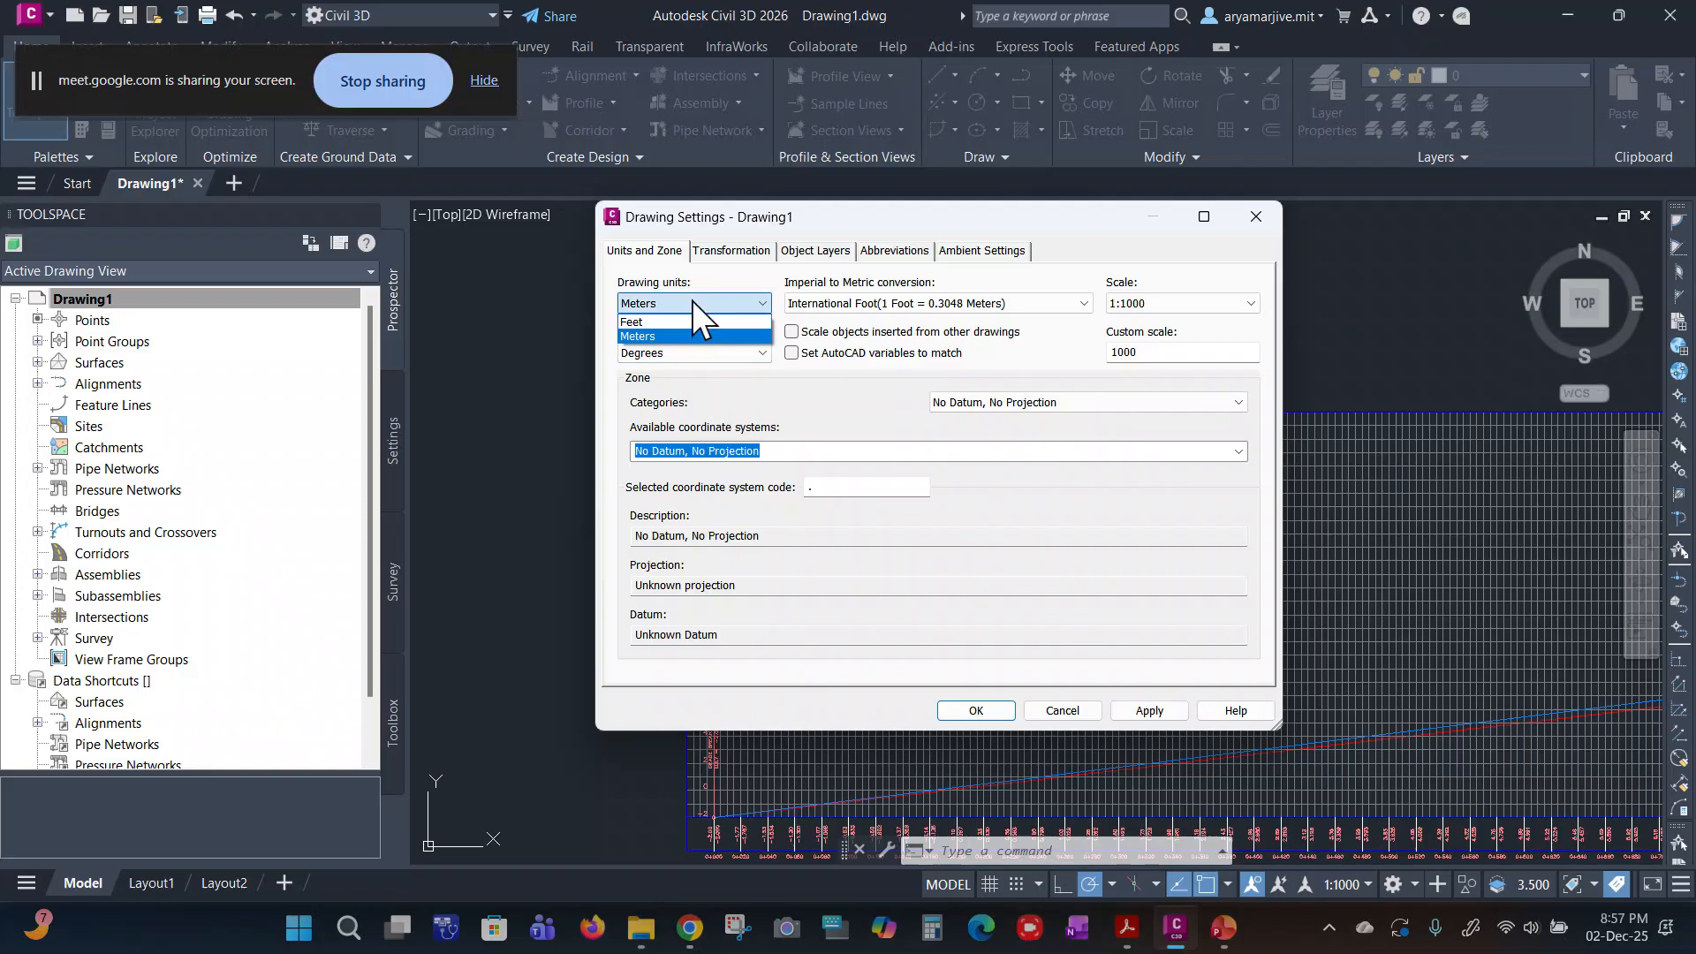
click(692, 300)
click(692, 300)
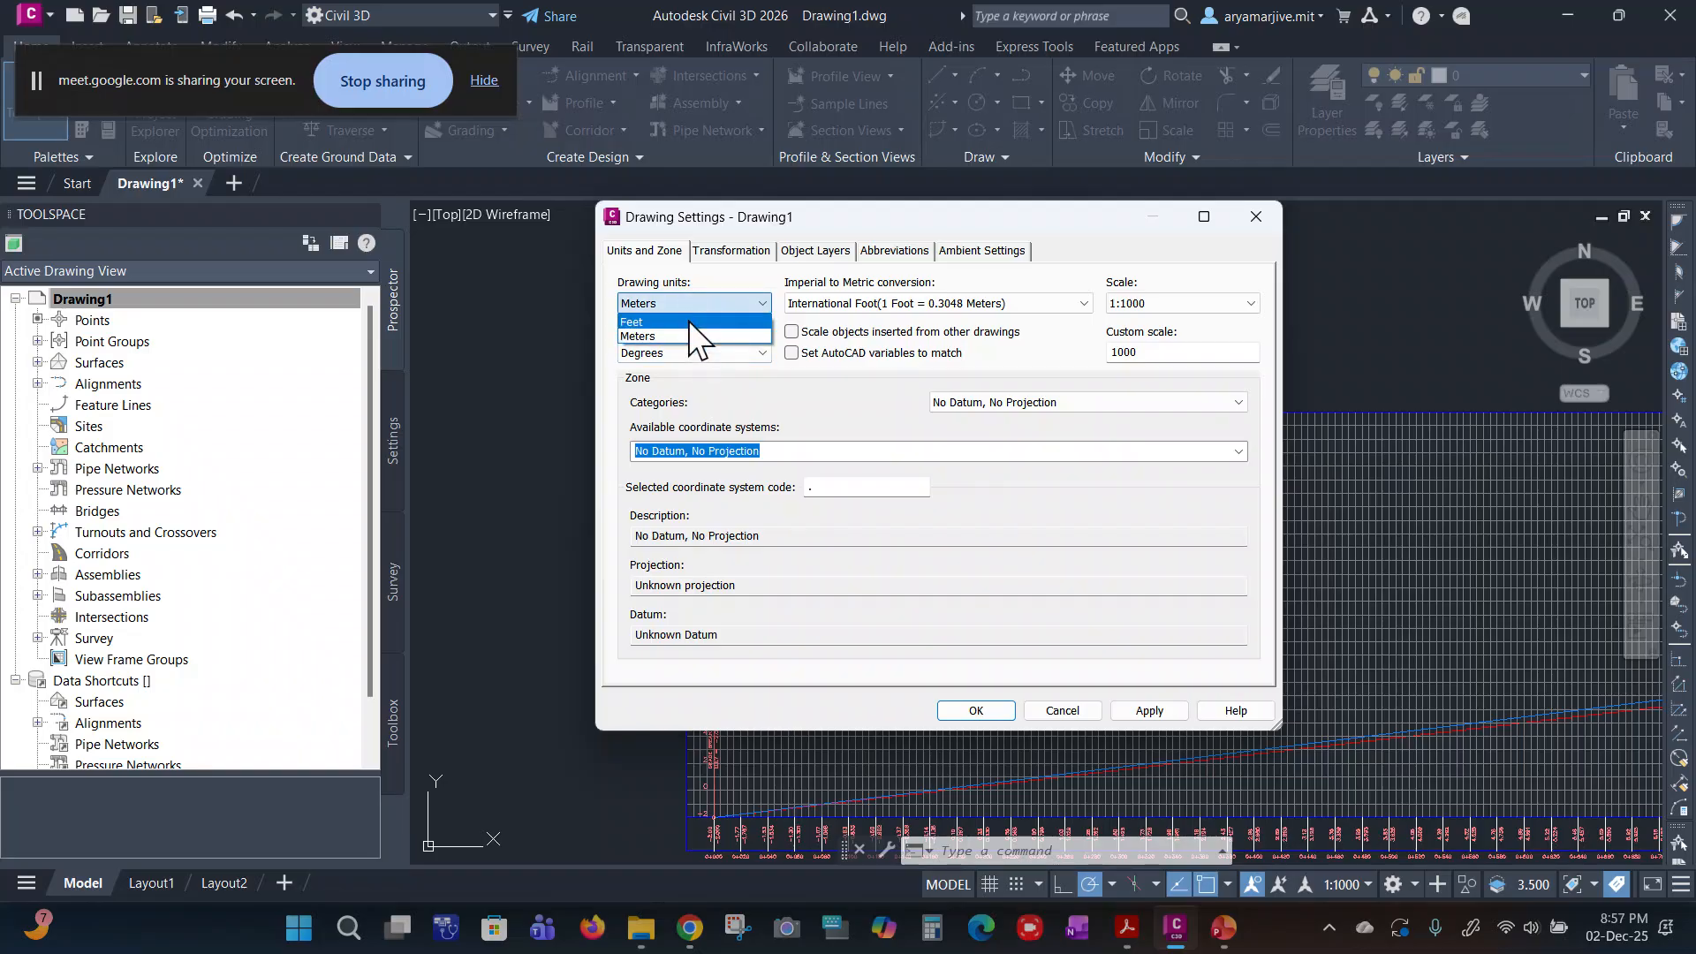
click(695, 305)
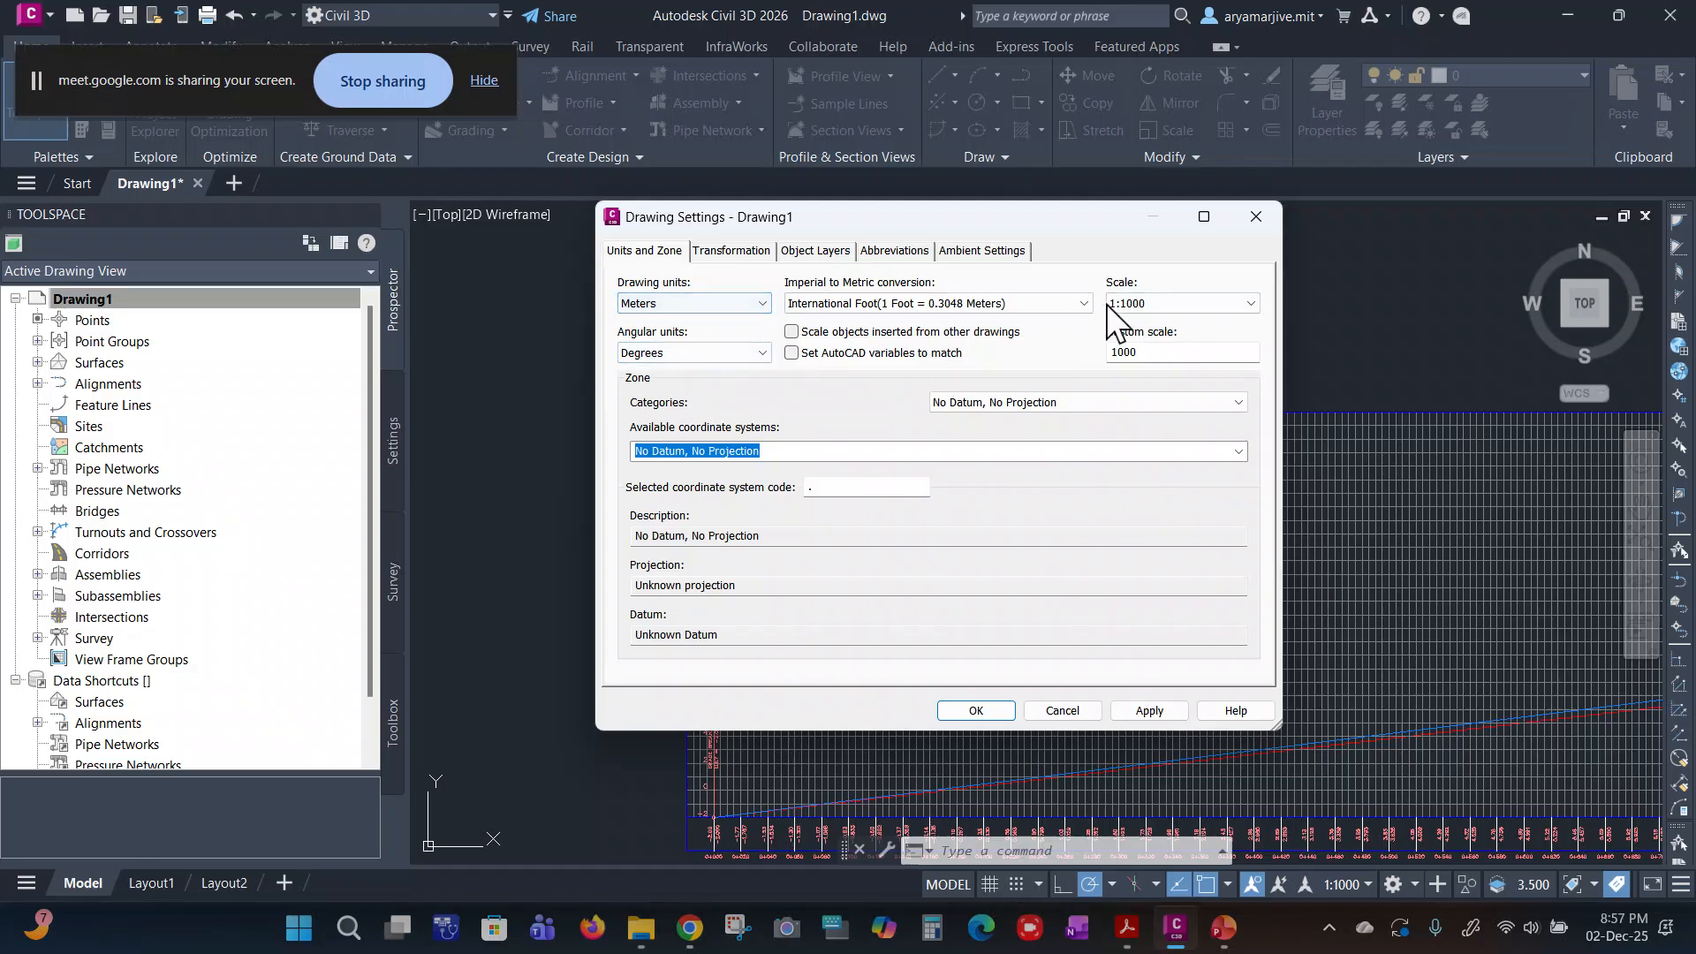
Step: Review the drawing scale and angular units under Units and Zone, keeping 1:1000 and Degrees
click(1190, 300)
click(1190, 300)
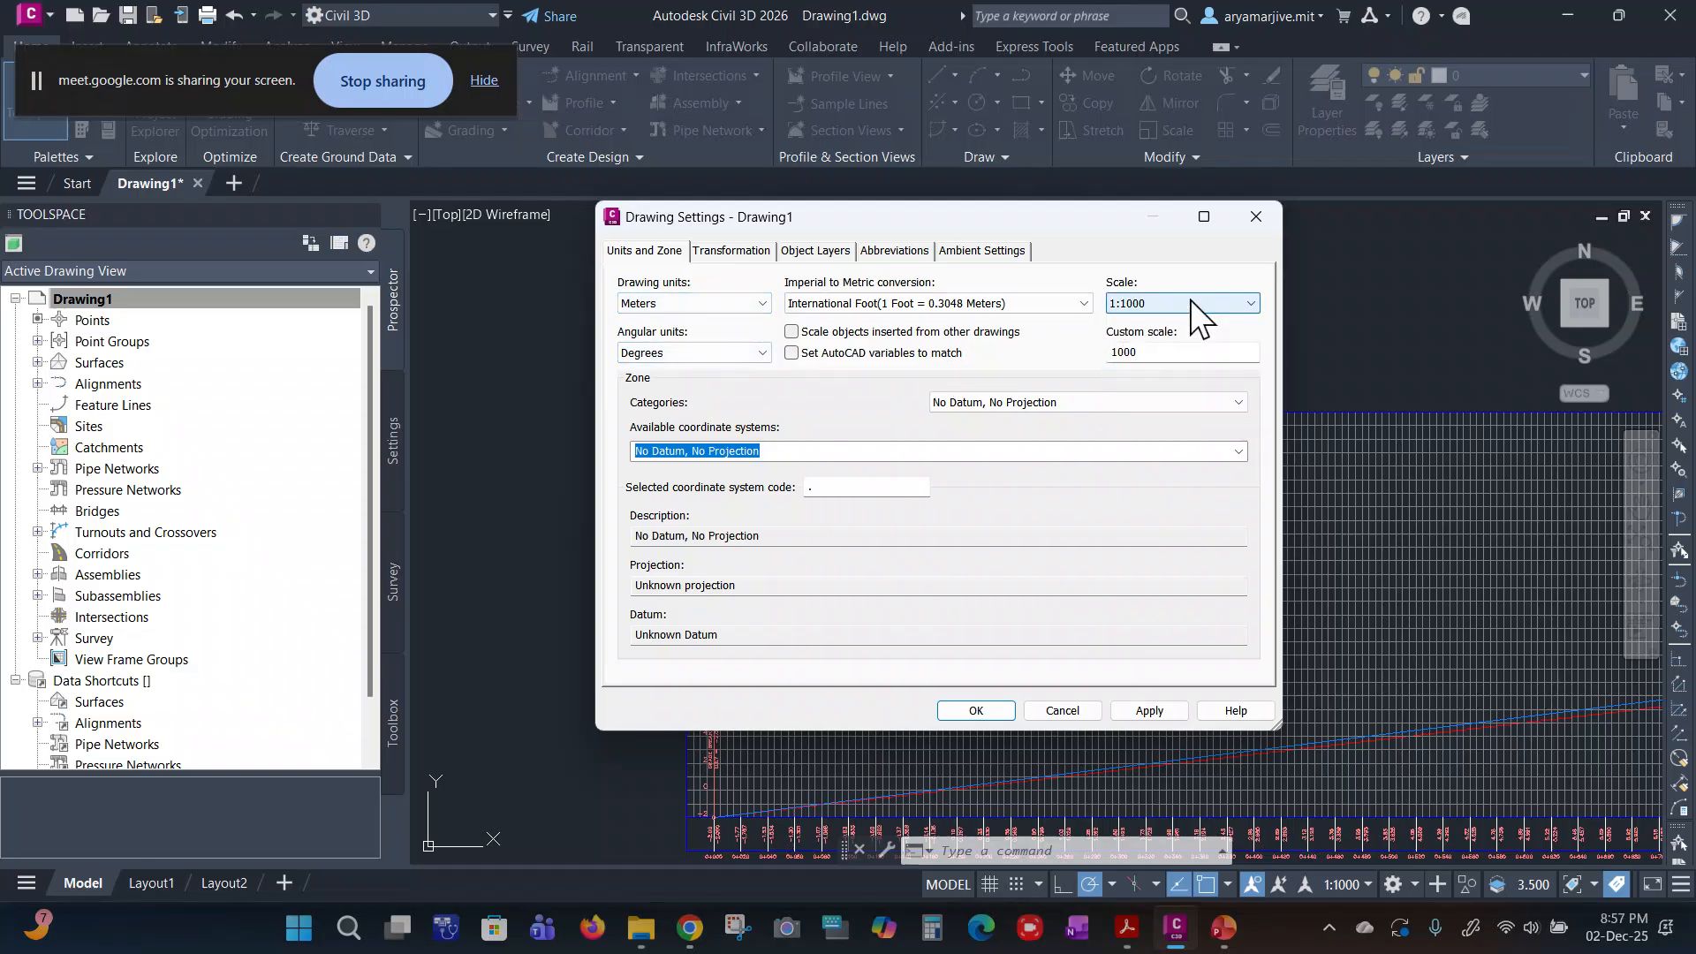
click(701, 357)
click(701, 357)
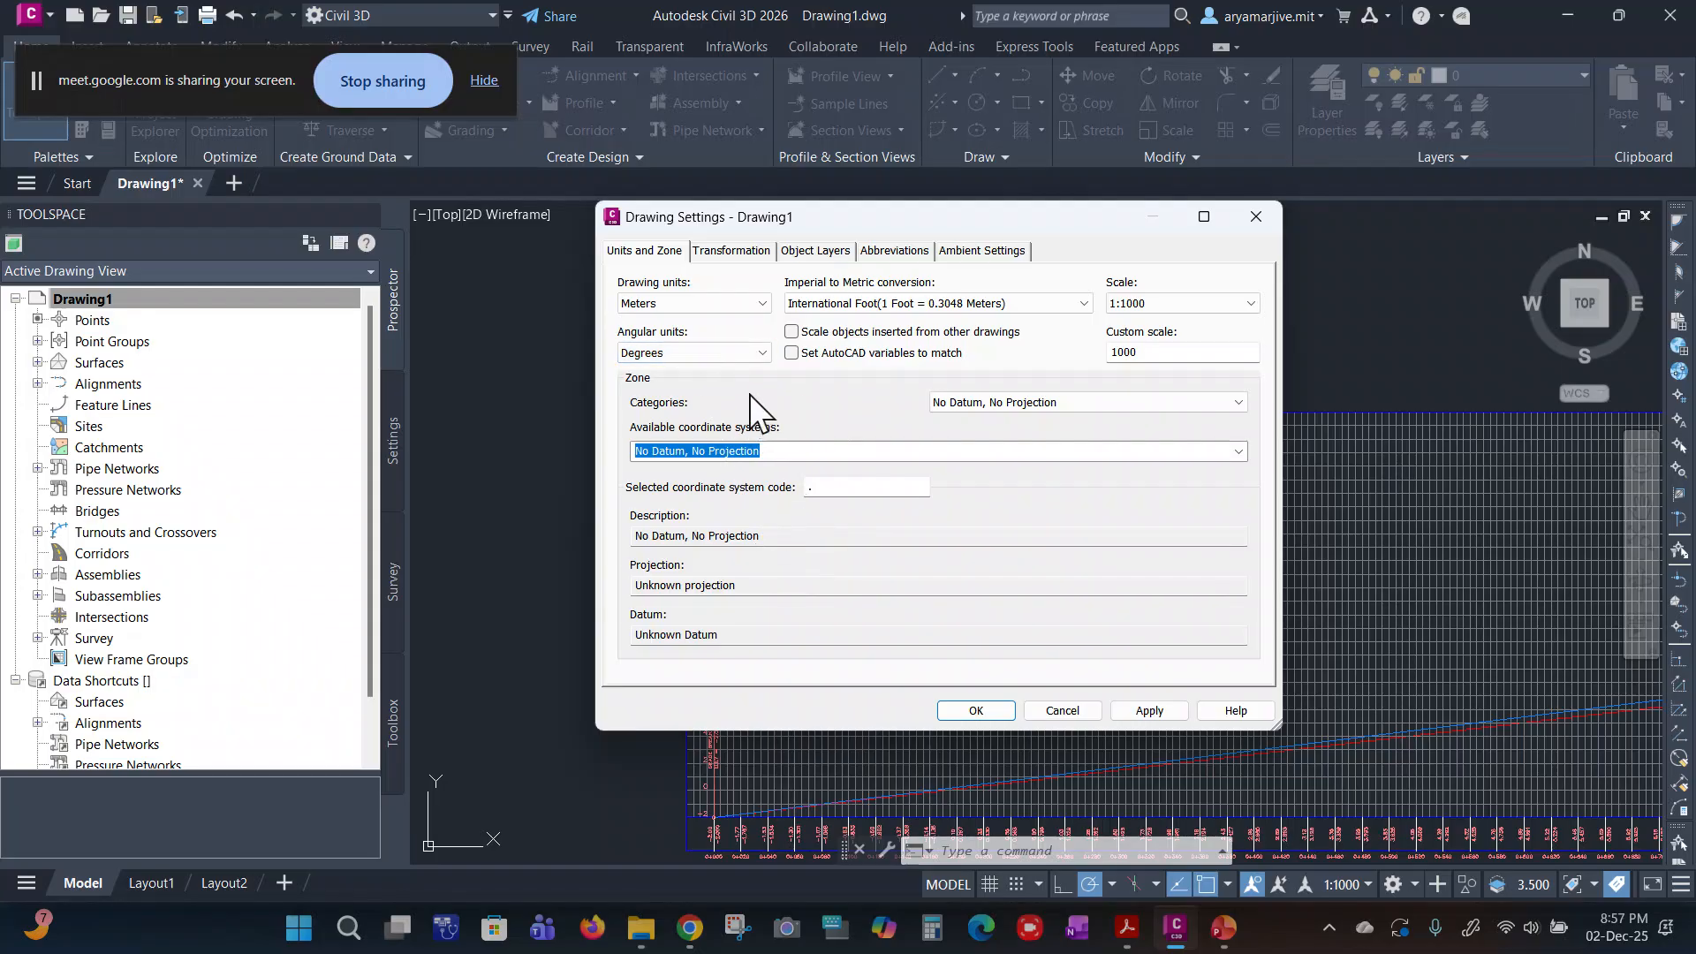
Step: Set the zone's coordinate system category to India, apply the drawing settings and close the dialog
click(977, 403)
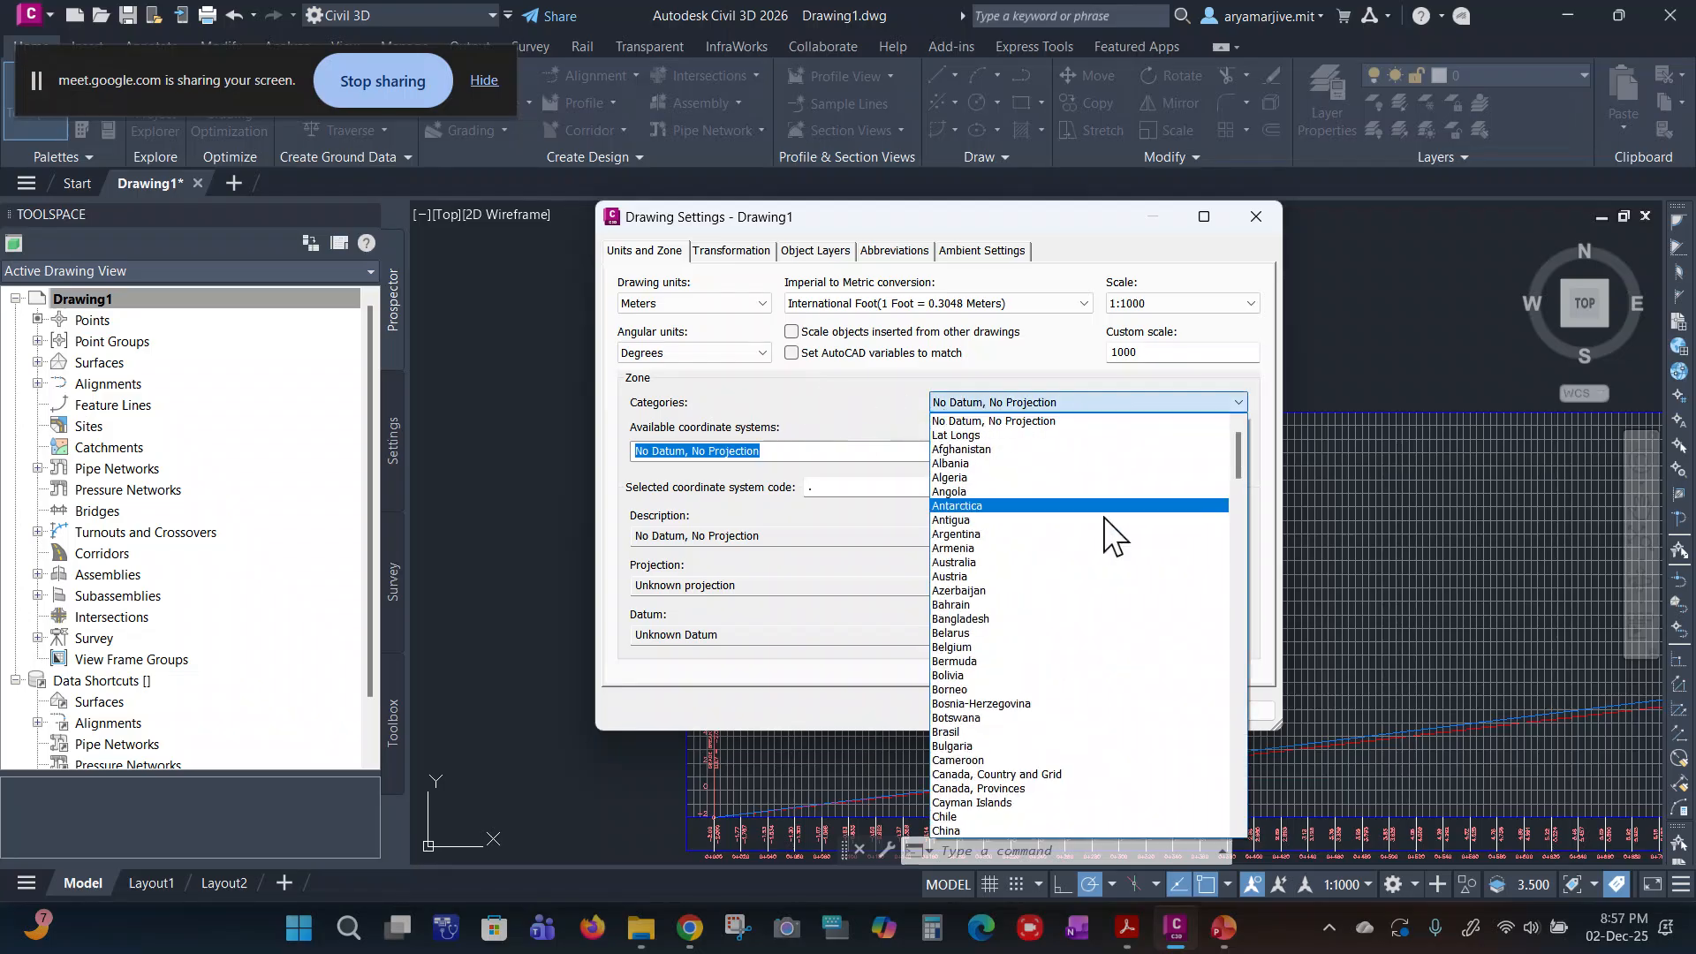
scroll(1111, 618, down, 14)
scroll(1110, 633, down, 20)
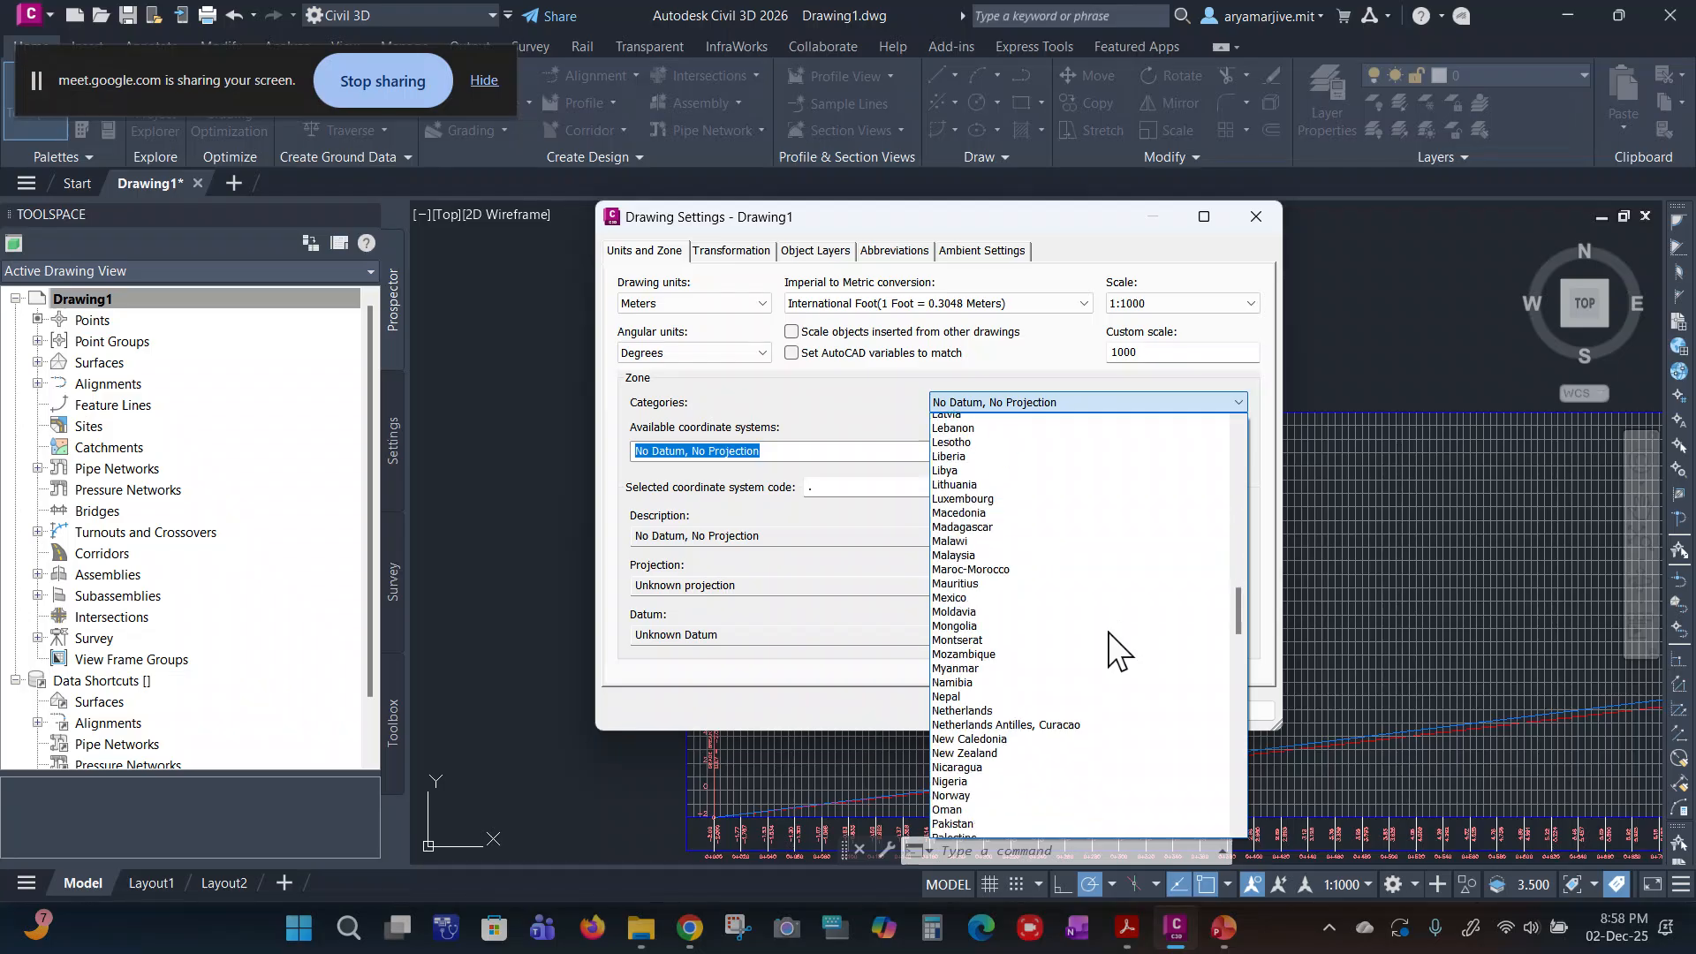
scroll(1112, 649, down, 2)
scroll(1111, 649, up, 19)
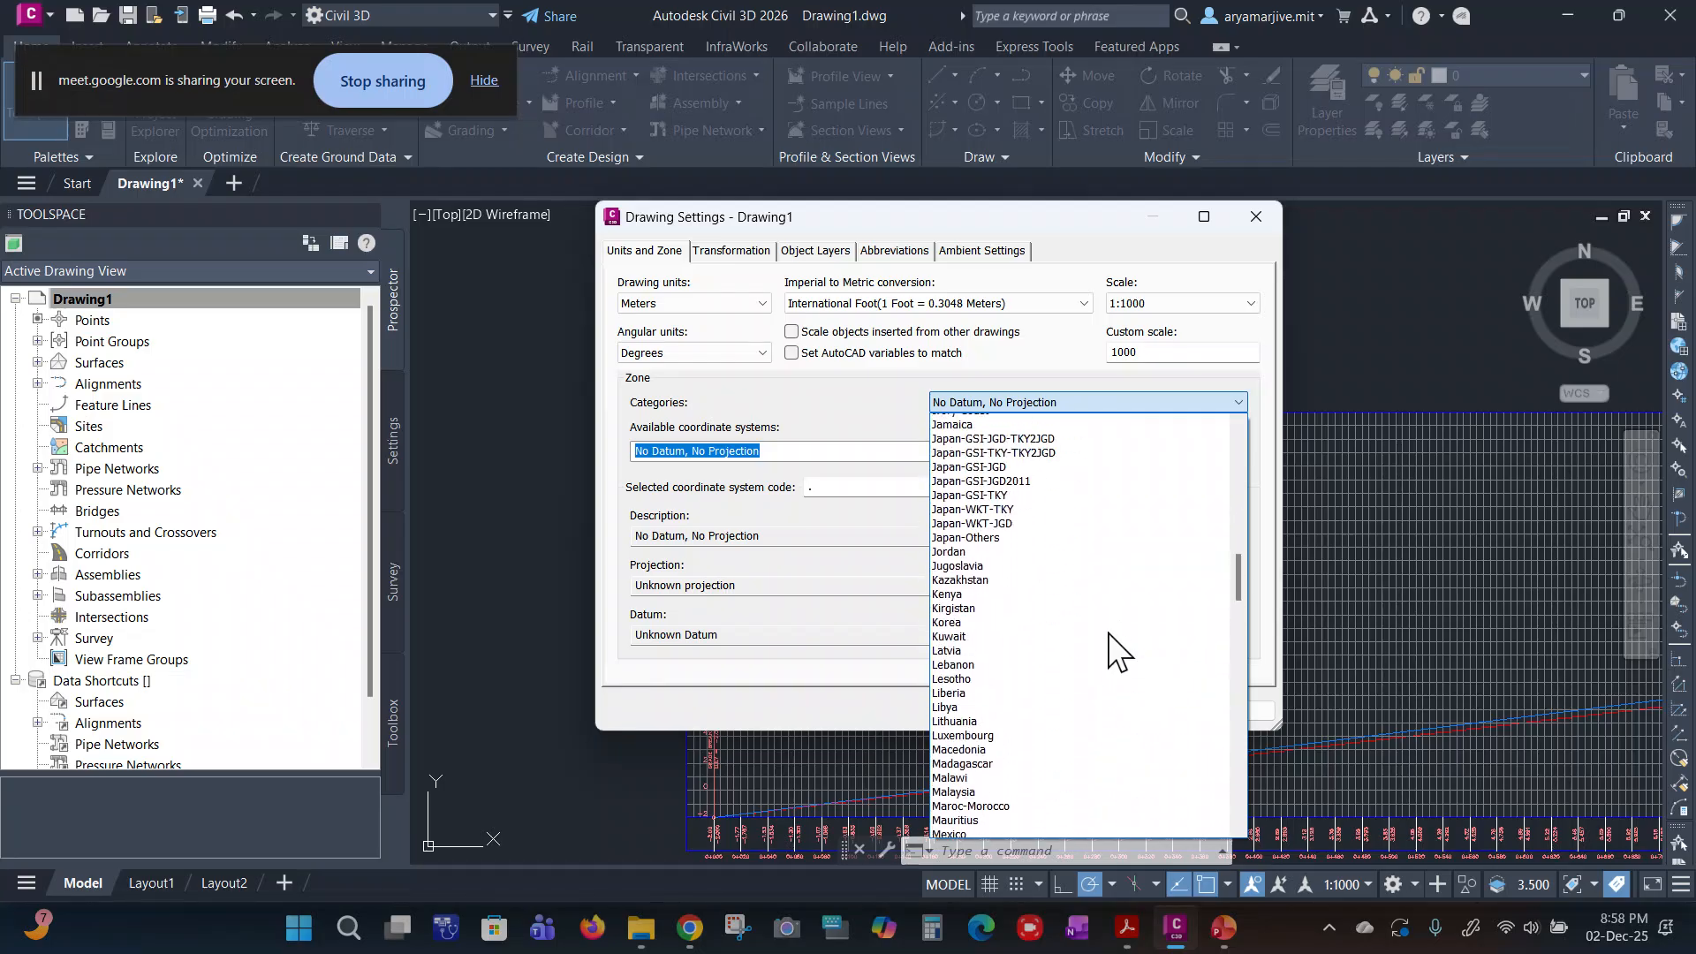
scroll(1111, 652, up, 6)
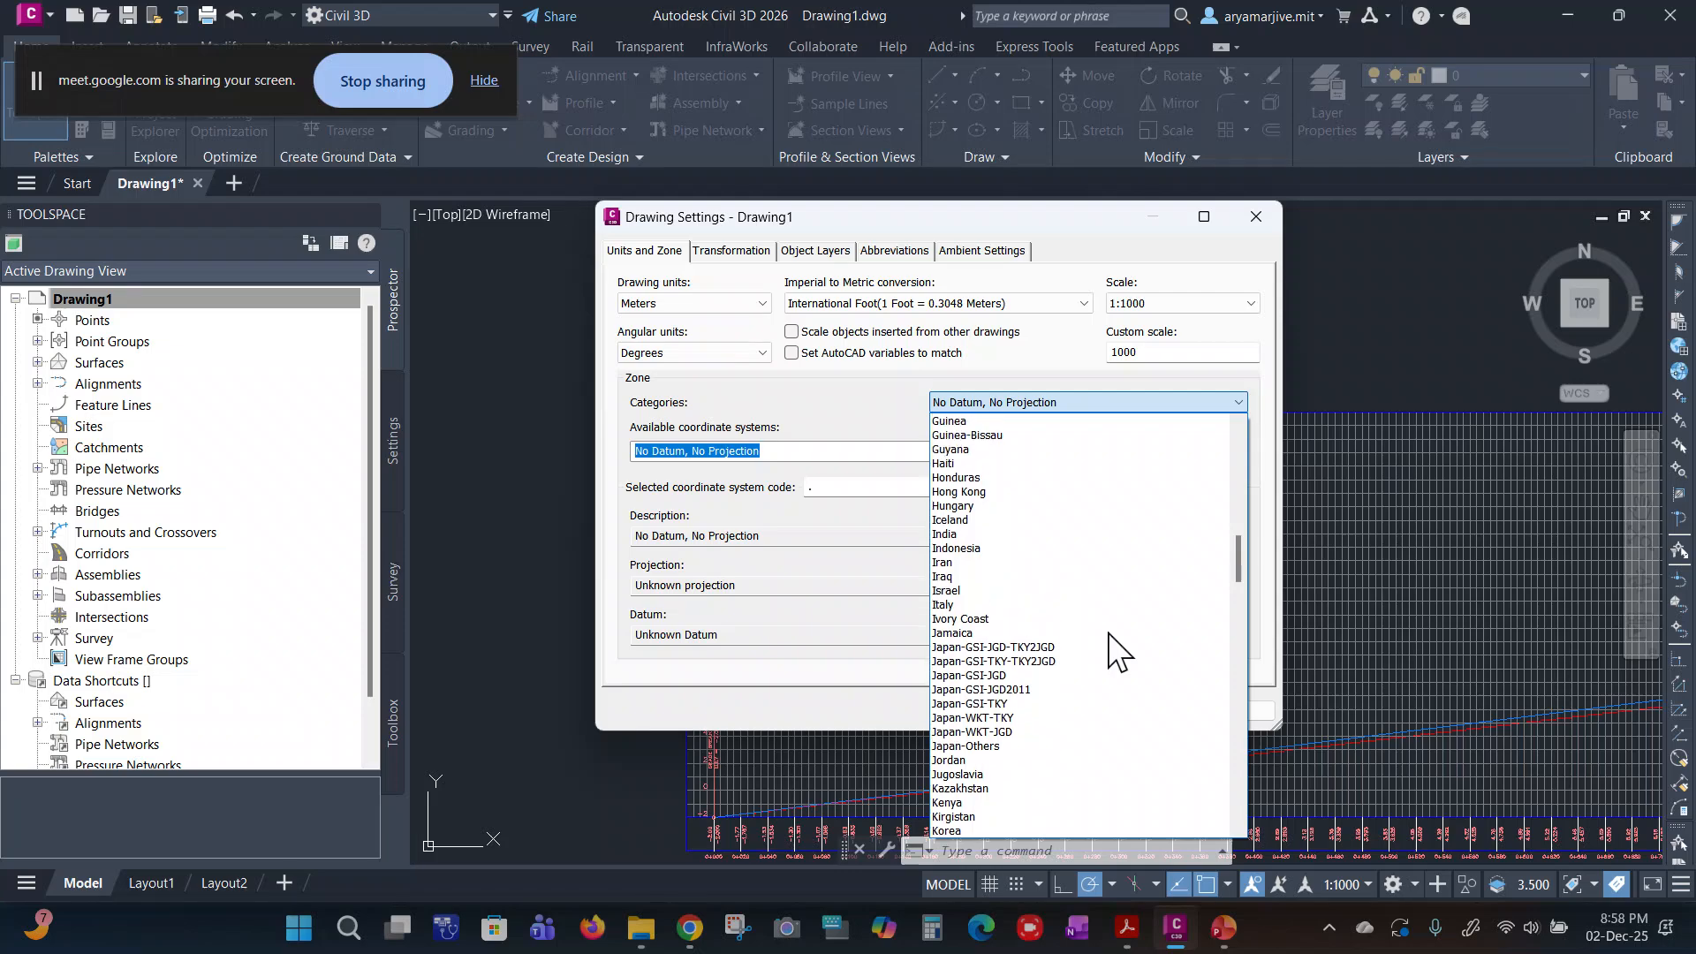
key(i)
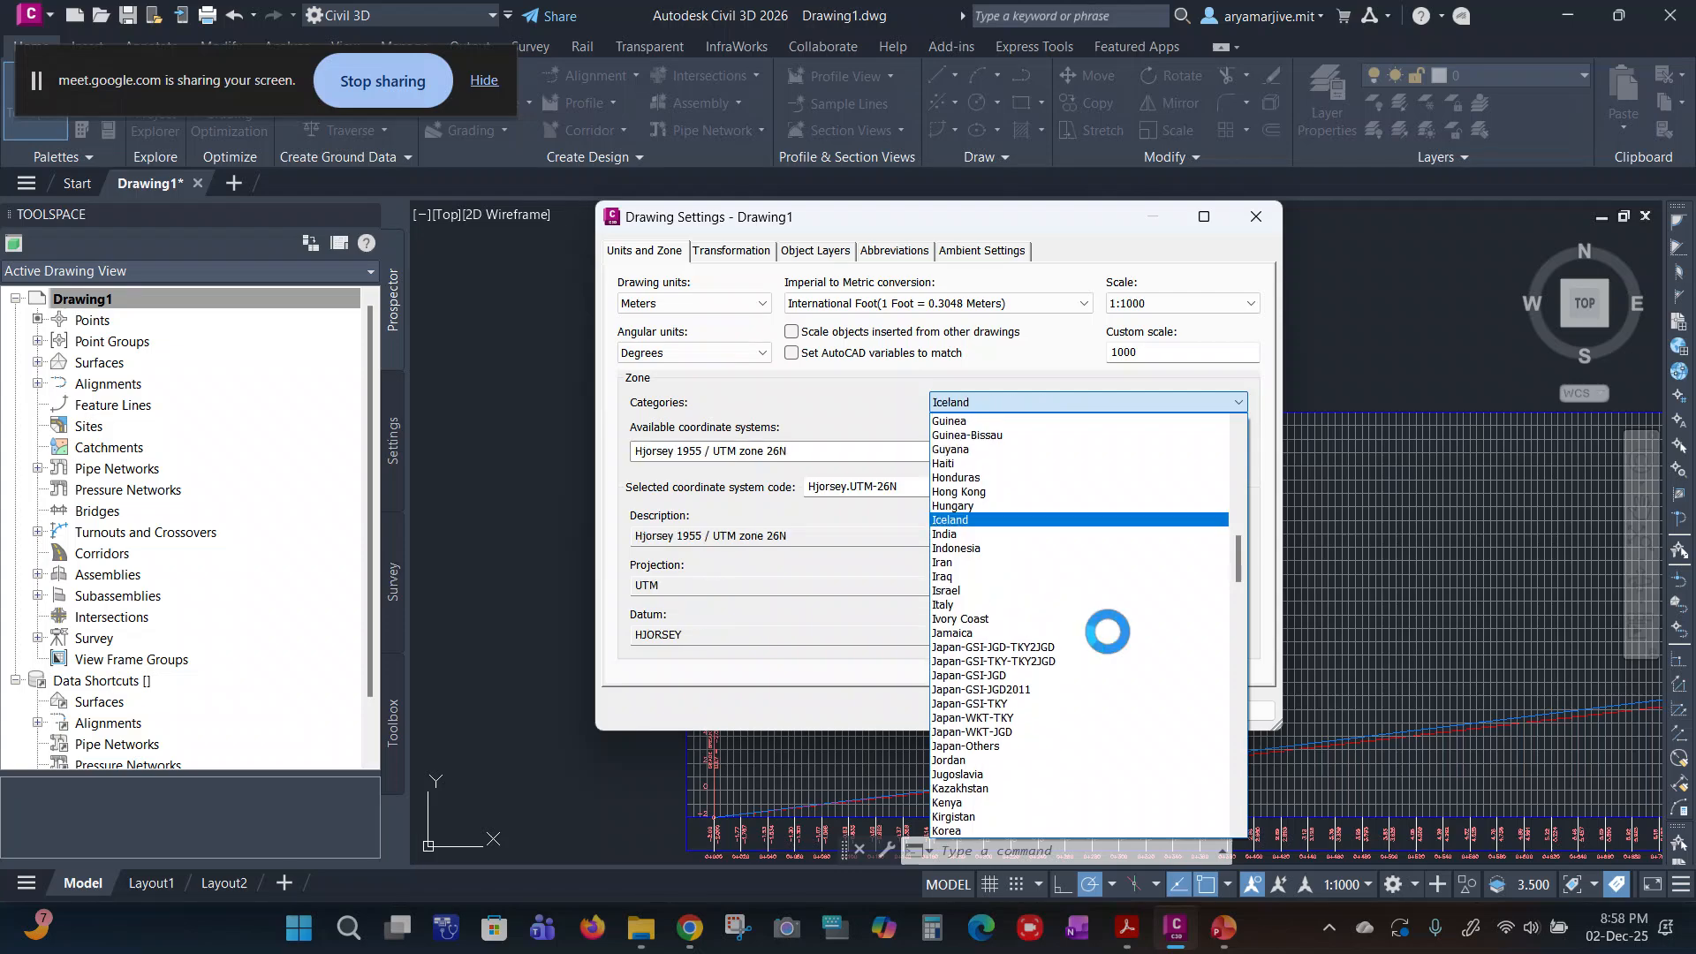
key(i)
key(Return)
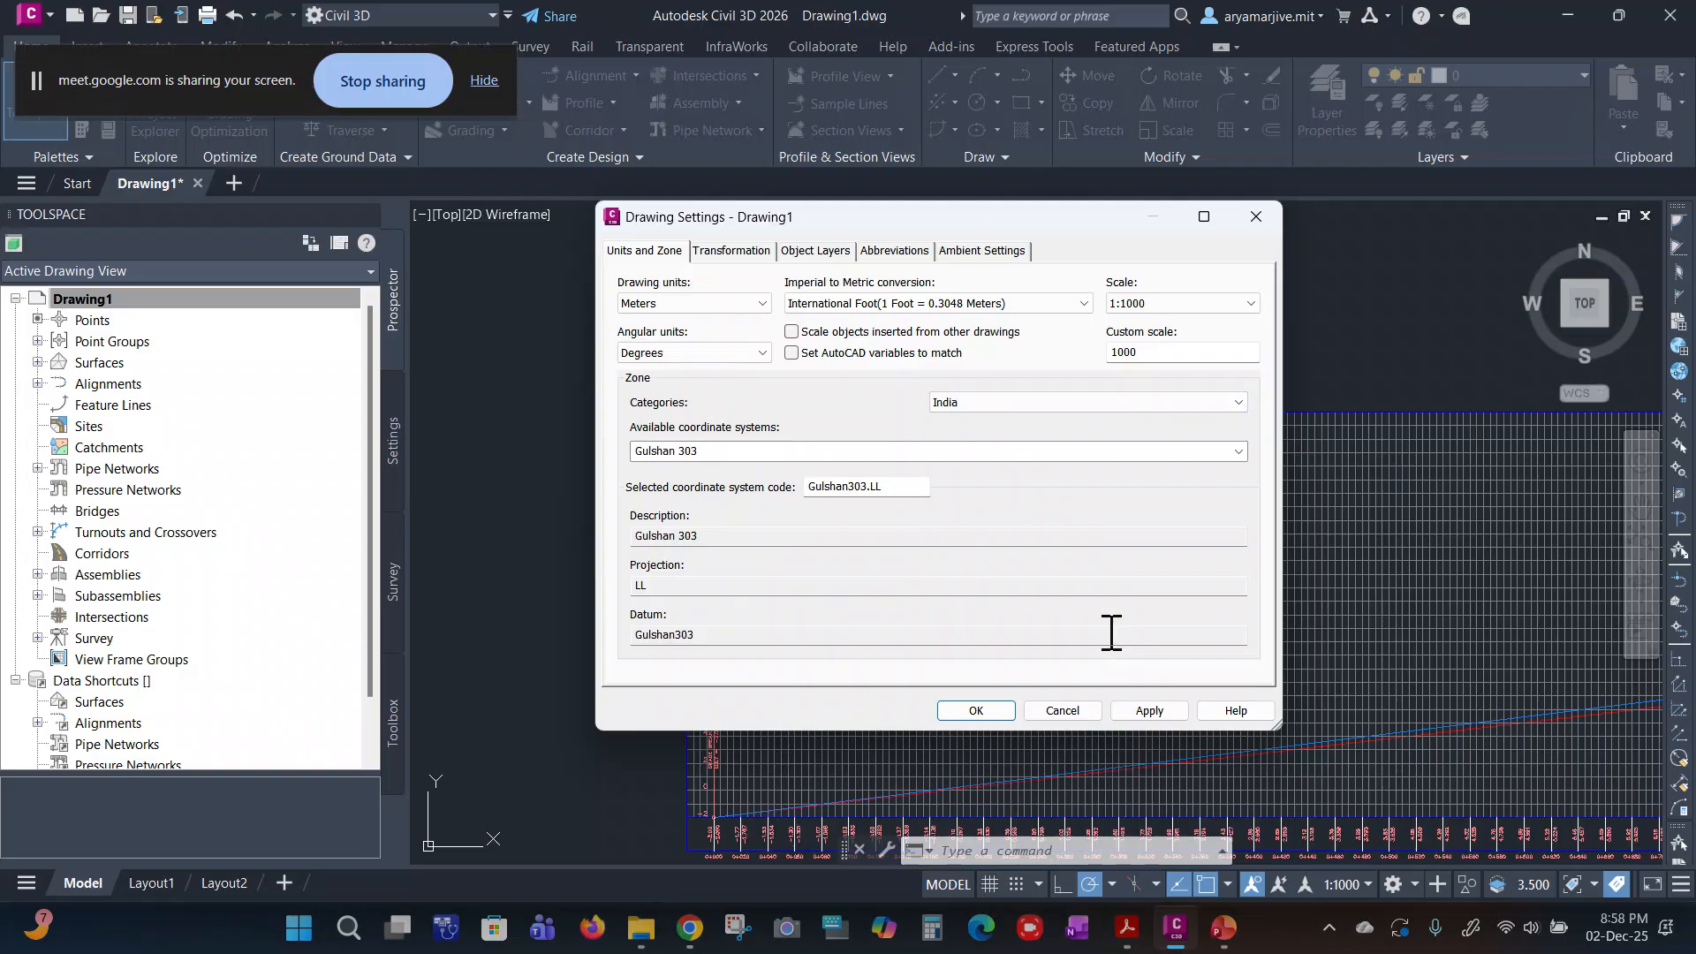
click(1147, 707)
click(978, 711)
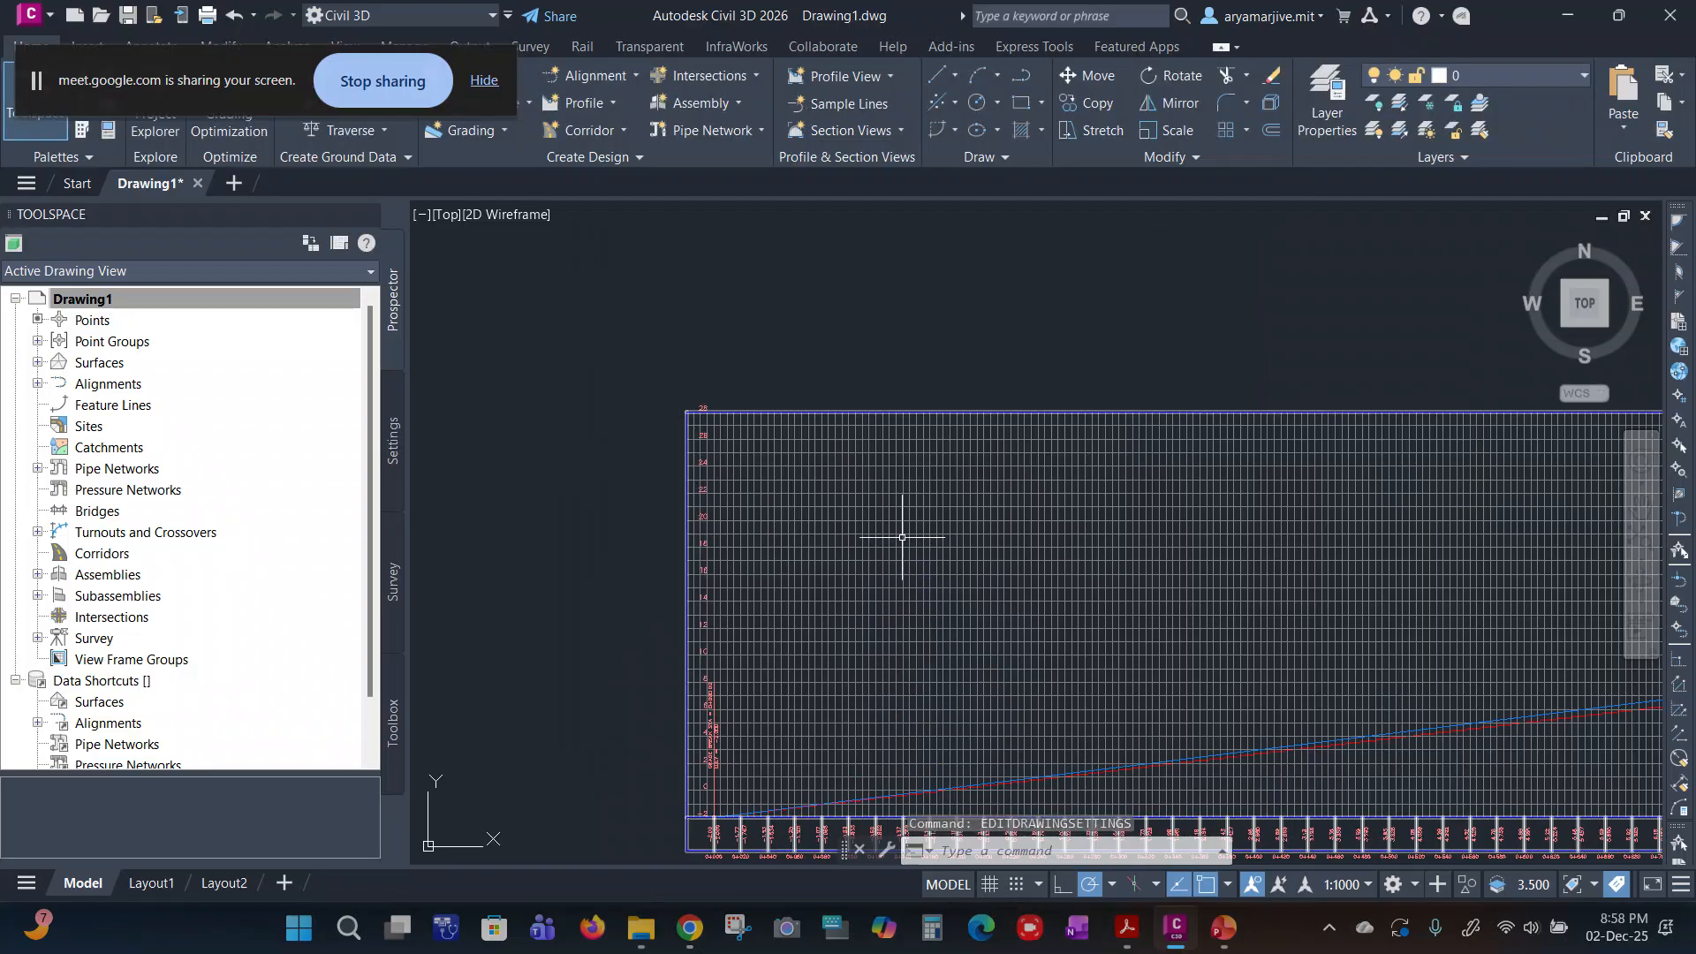
Step: Switch to the Google Meet call to check its participants, and return to Civil 3D
middle_drag(778, 500, 852, 613)
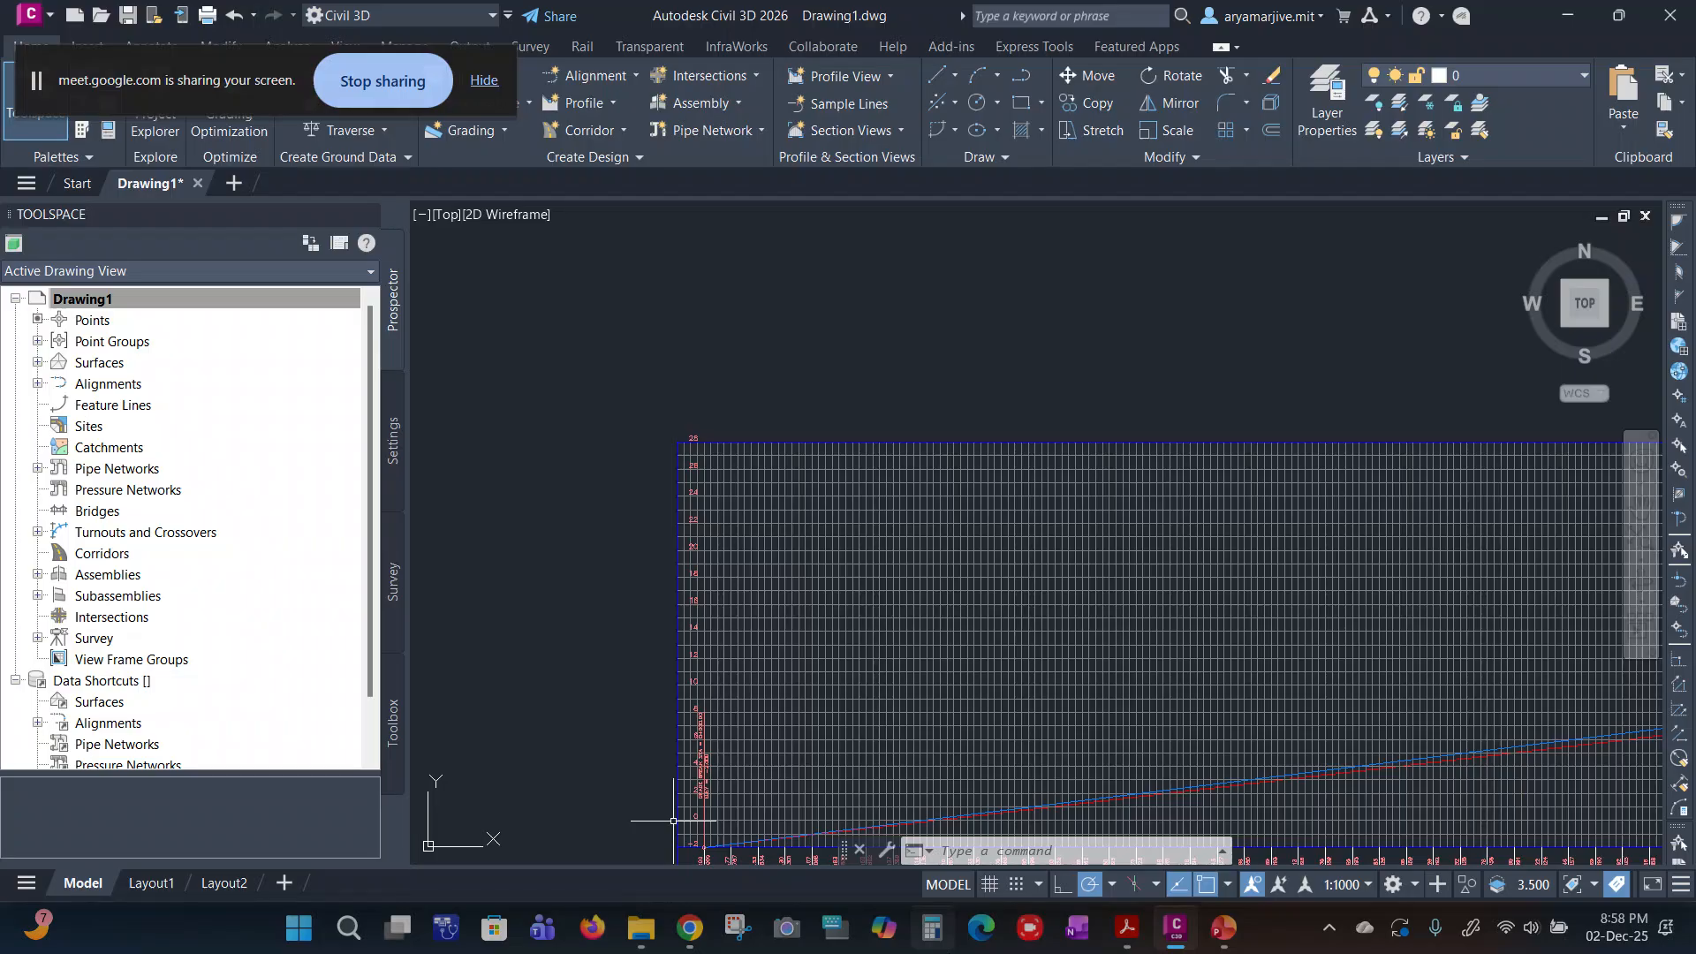
click(690, 927)
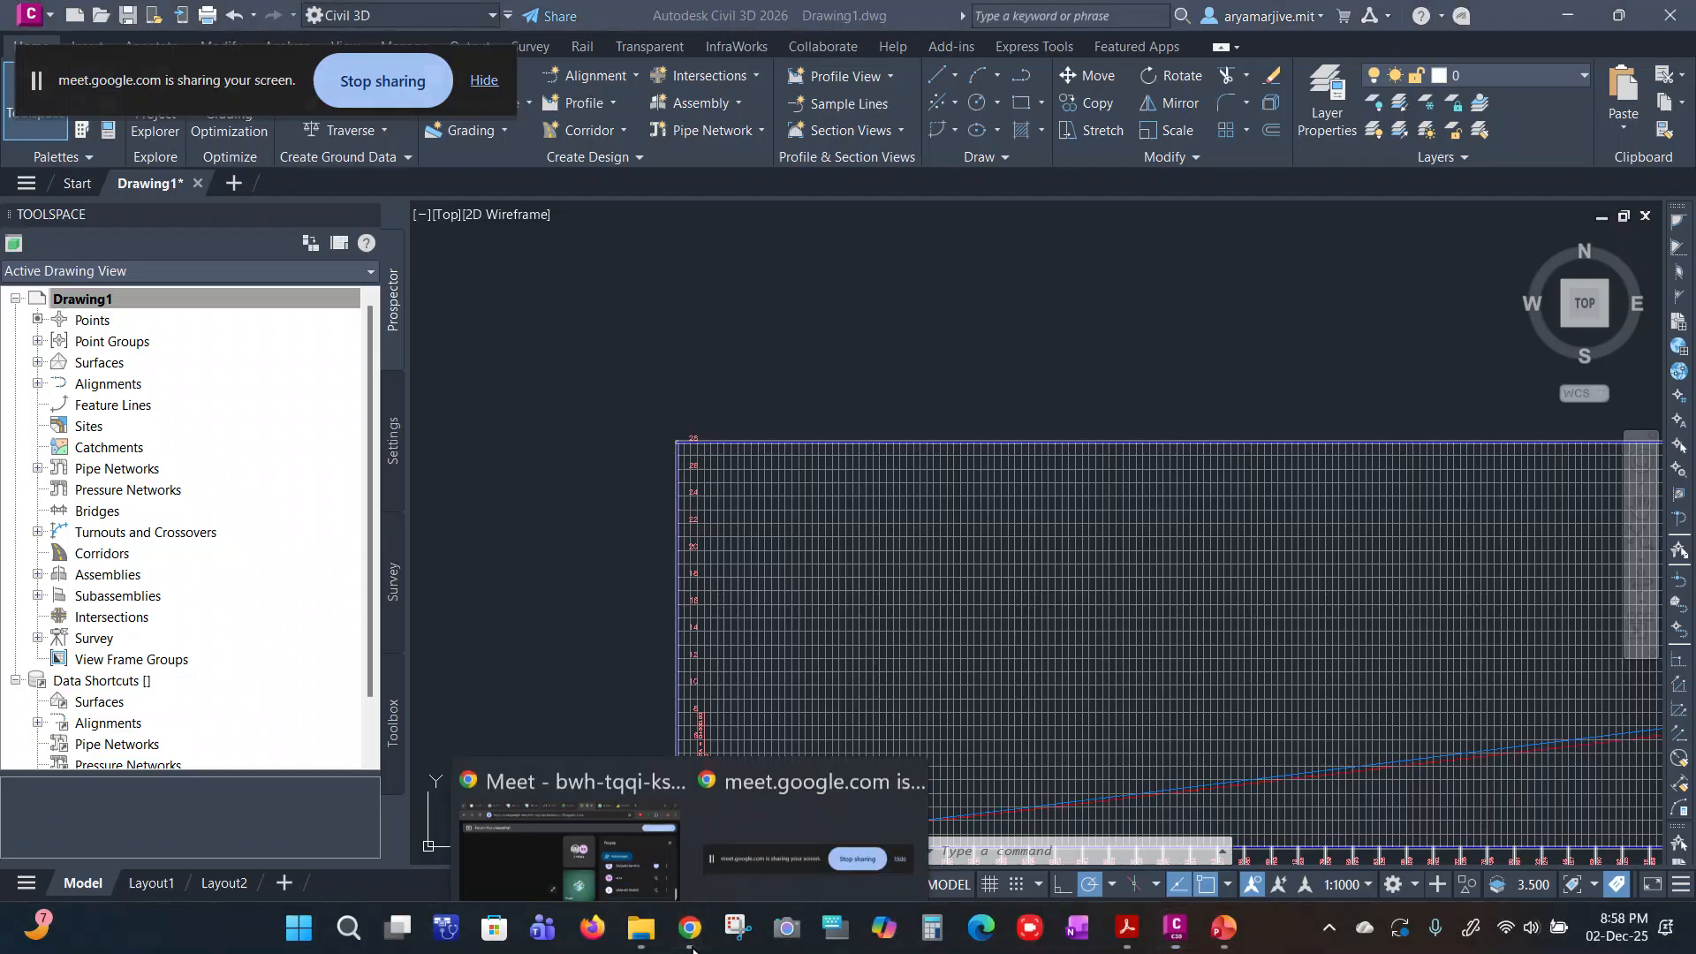
click(578, 791)
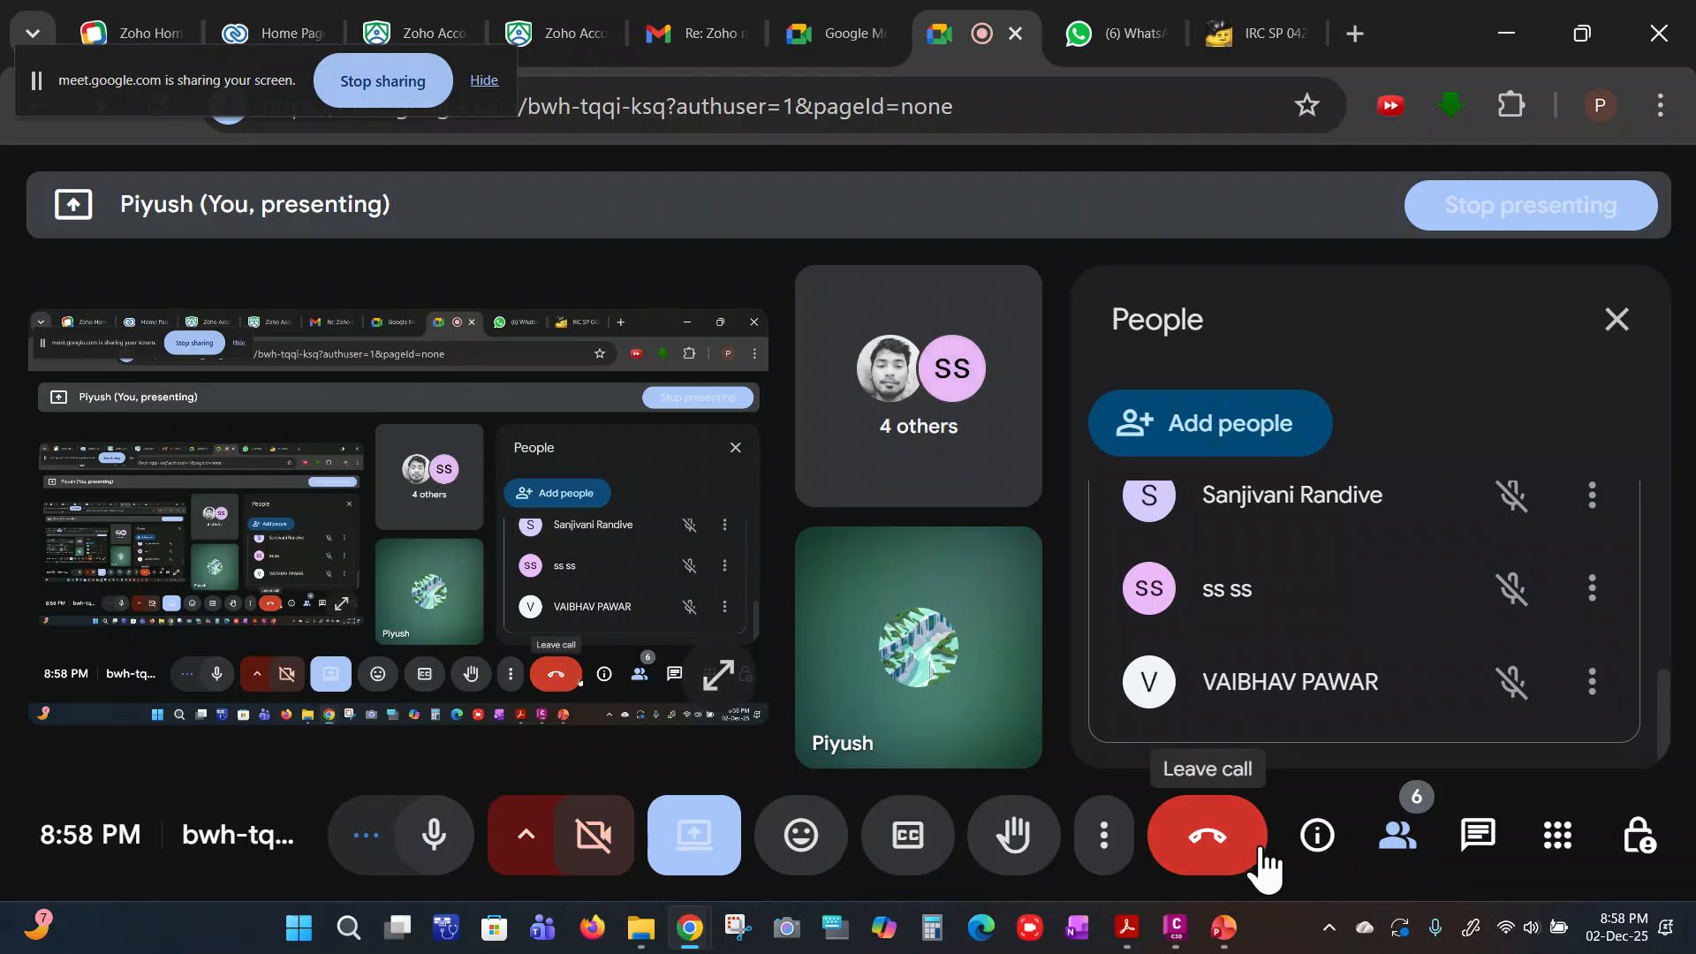
click(1176, 928)
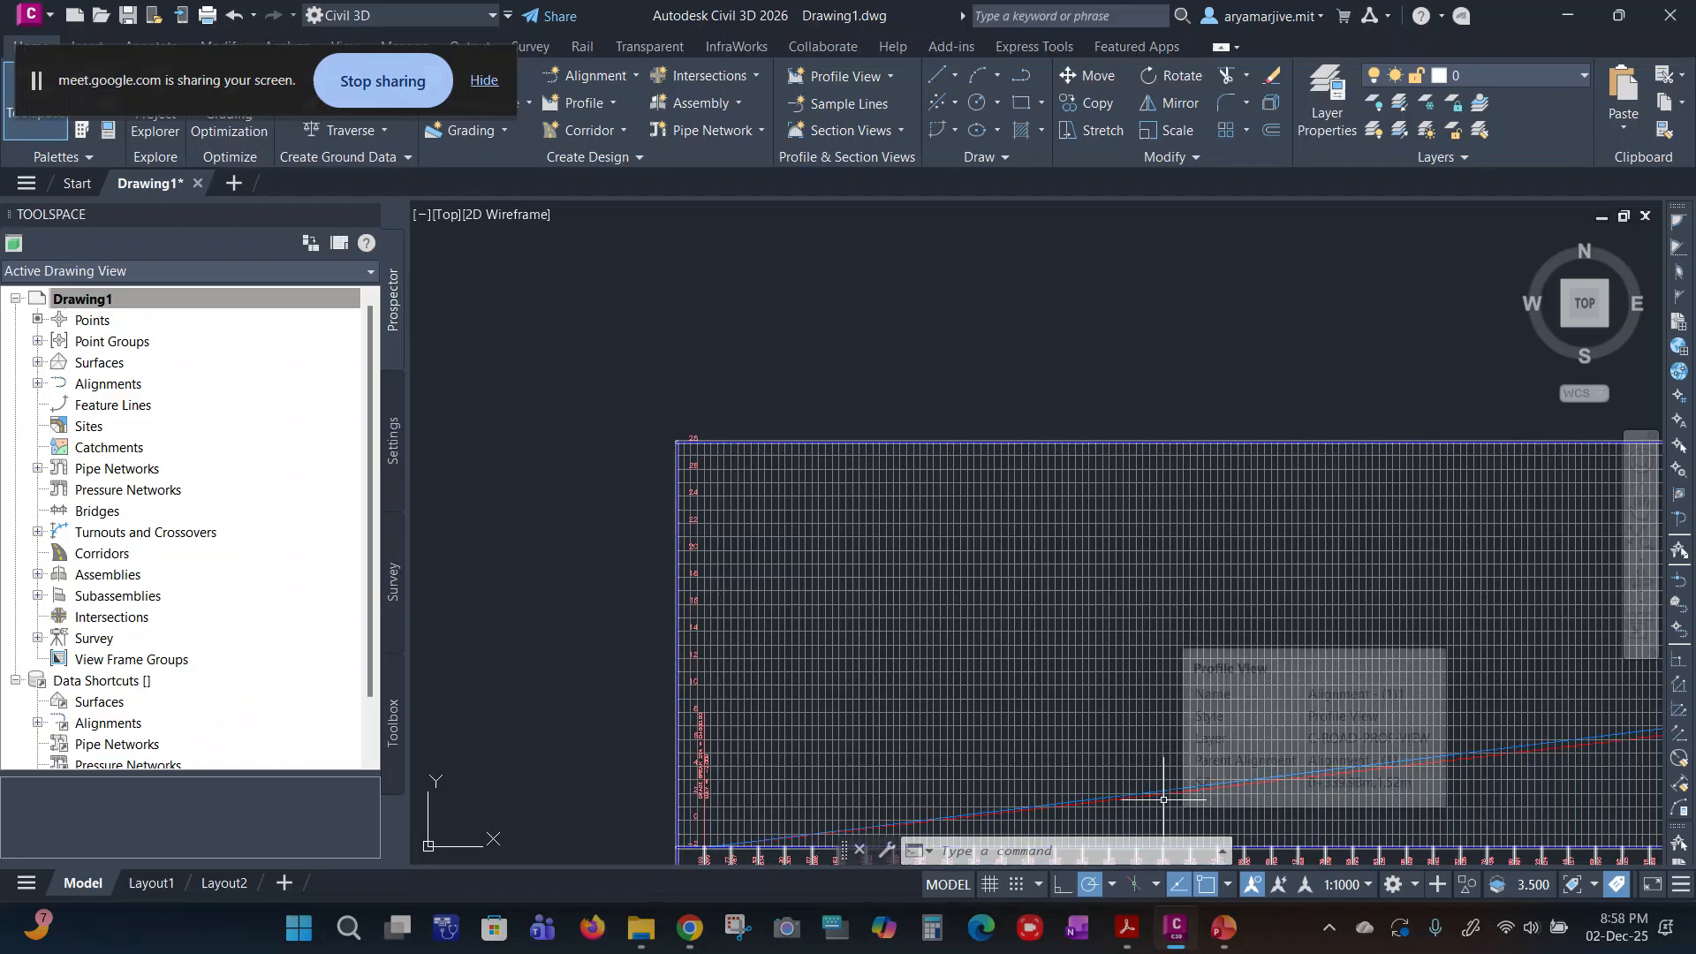
Step: Examine where the design profile runs above and below the ground profile along the profile view from around station 0+324
scroll(1160, 804, up, 5)
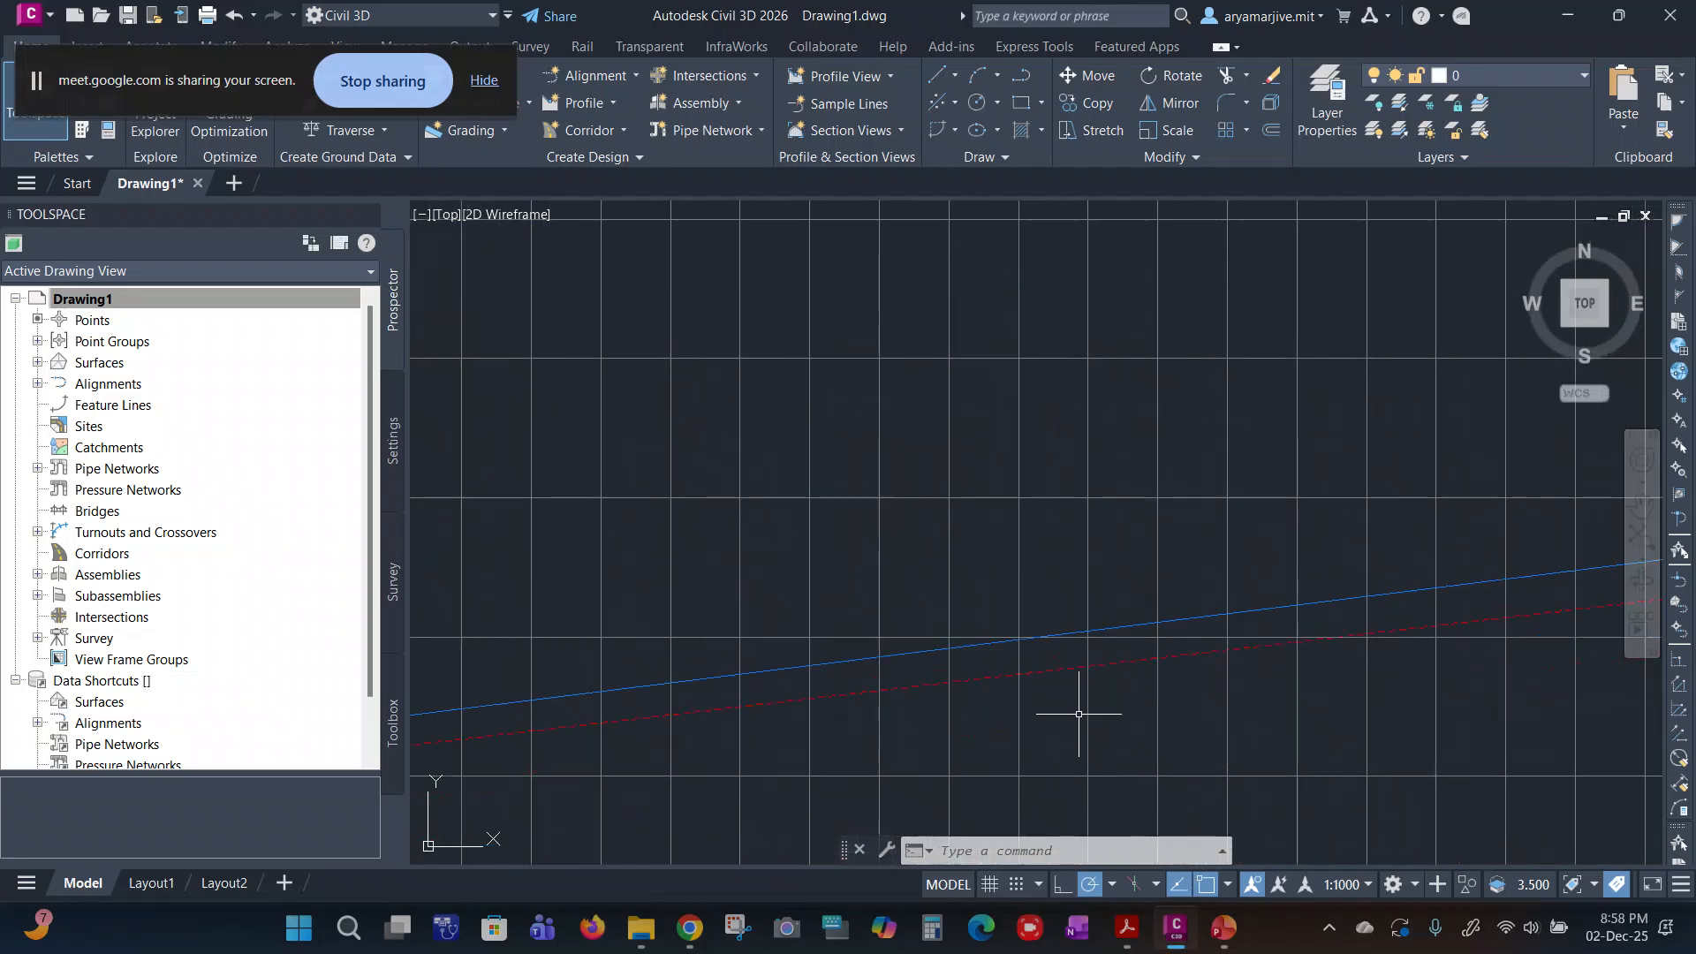
scroll(1079, 714, down, 4)
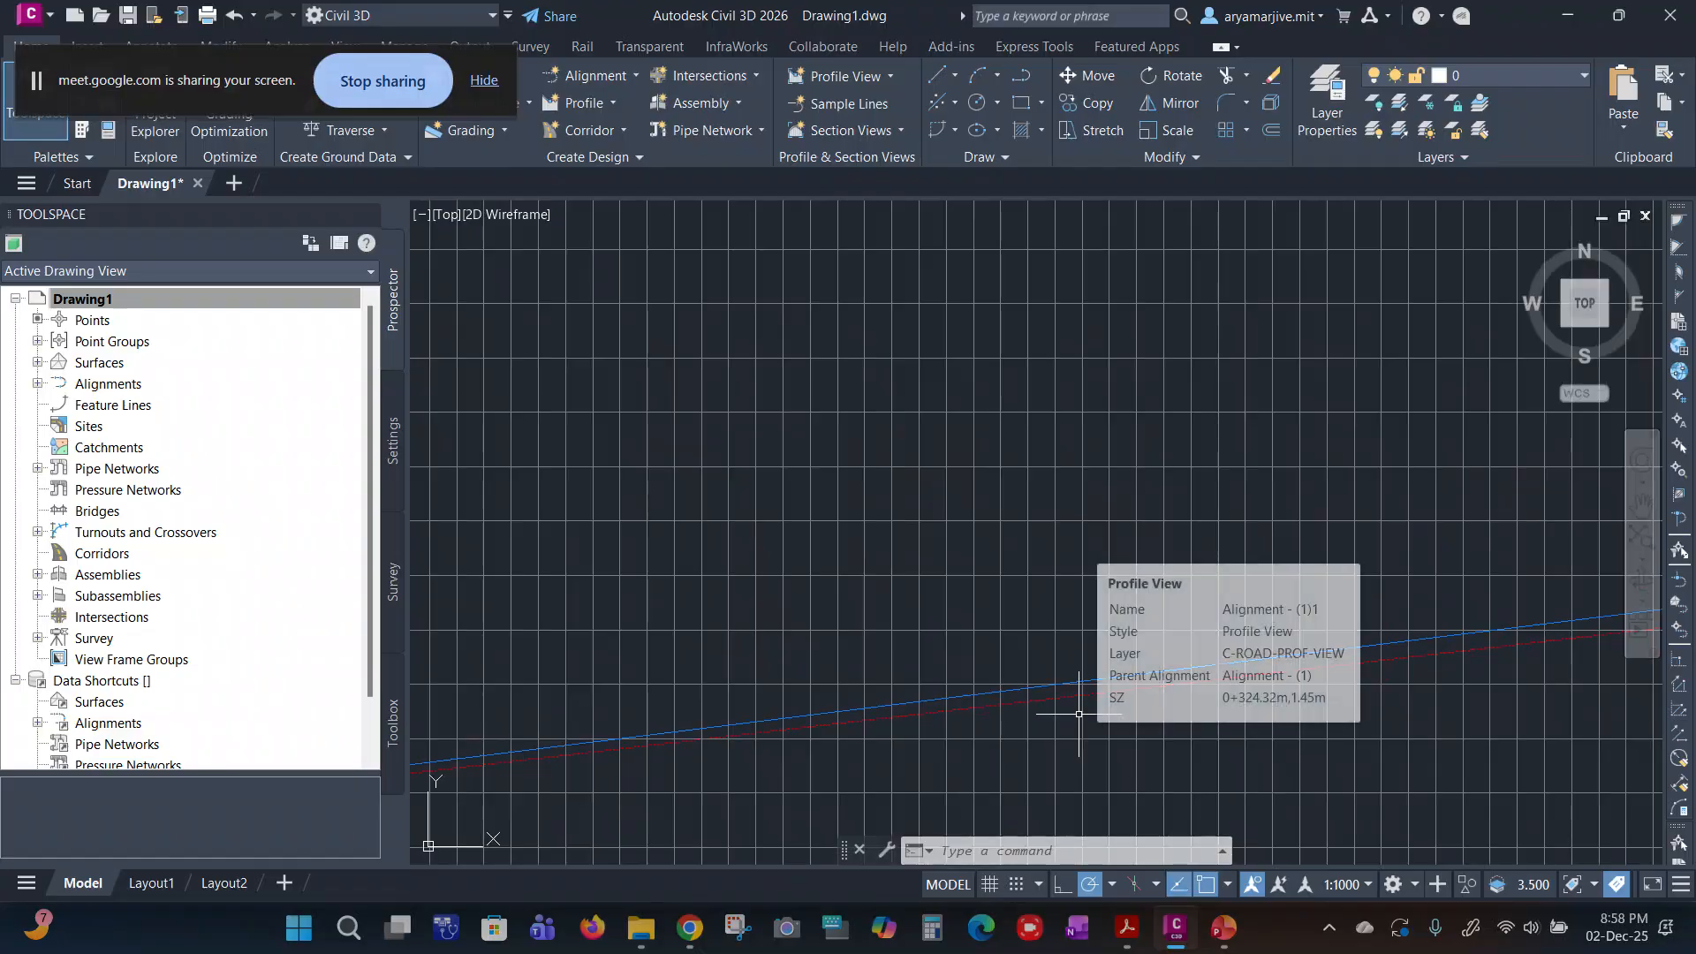
scroll(1079, 714, down, 2)
middle_drag(1352, 678, 1011, 648)
middle_drag(1396, 619, 735, 617)
middle_drag(1464, 533, 716, 683)
middle_drag(1238, 613, 675, 602)
middle_drag(1449, 562, 859, 642)
middle_drag(1220, 587, 992, 500)
scroll(1030, 553, up, 4)
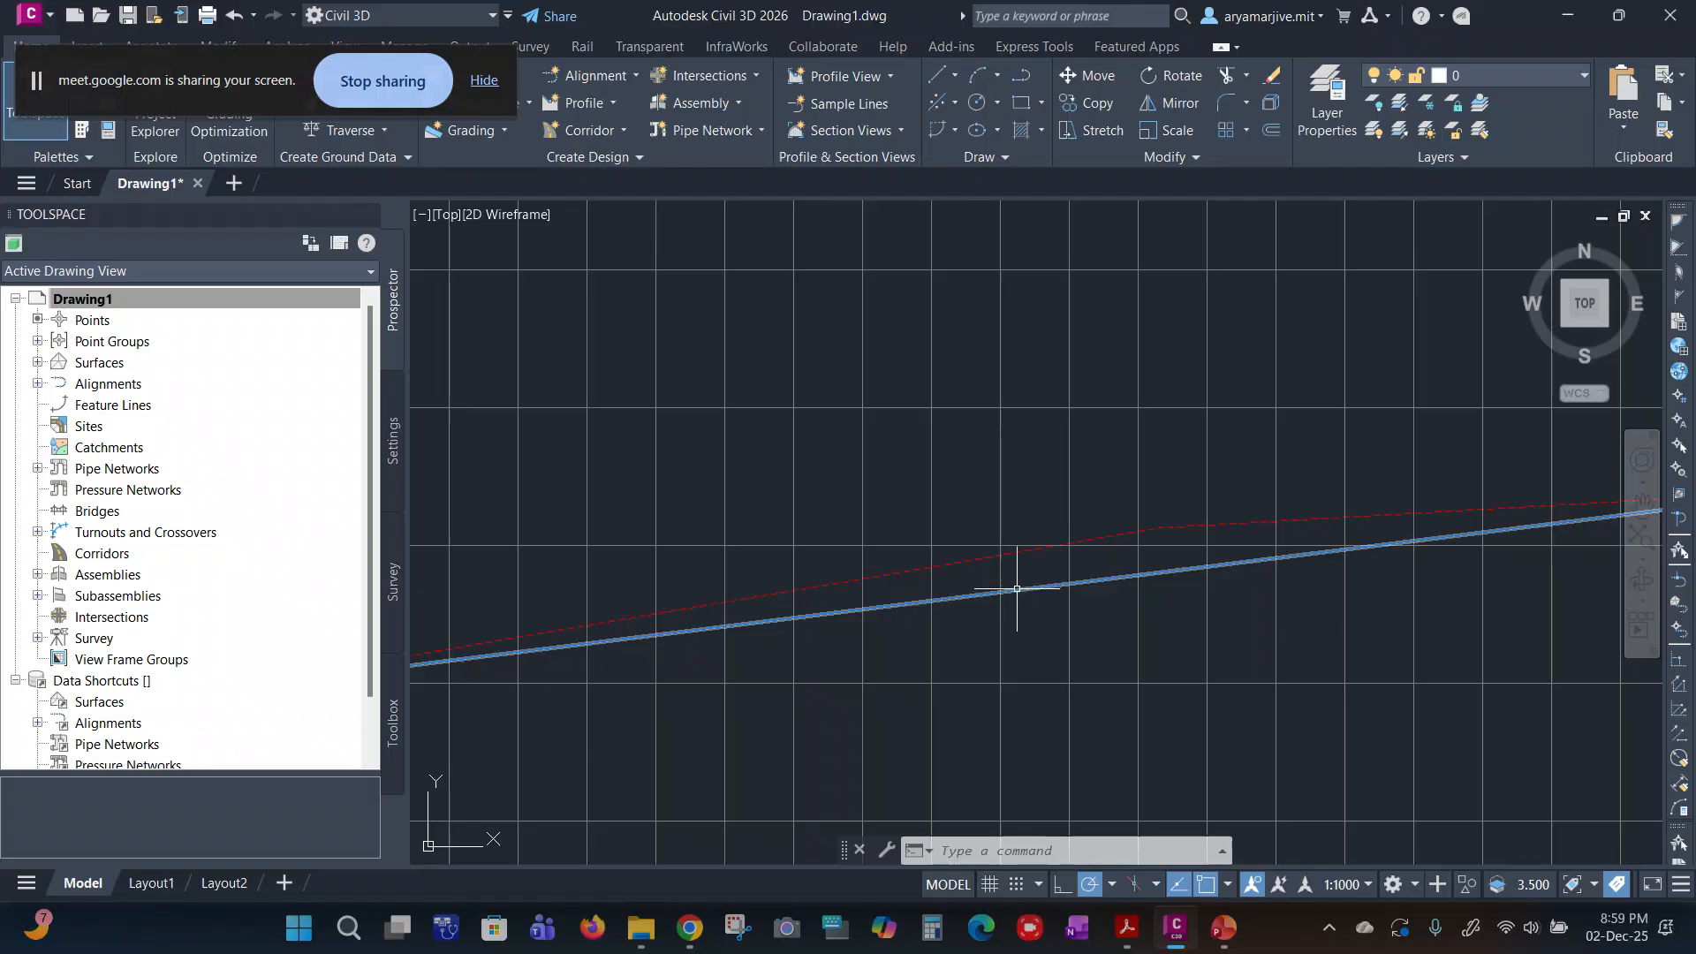
middle_drag(977, 625, 1041, 633)
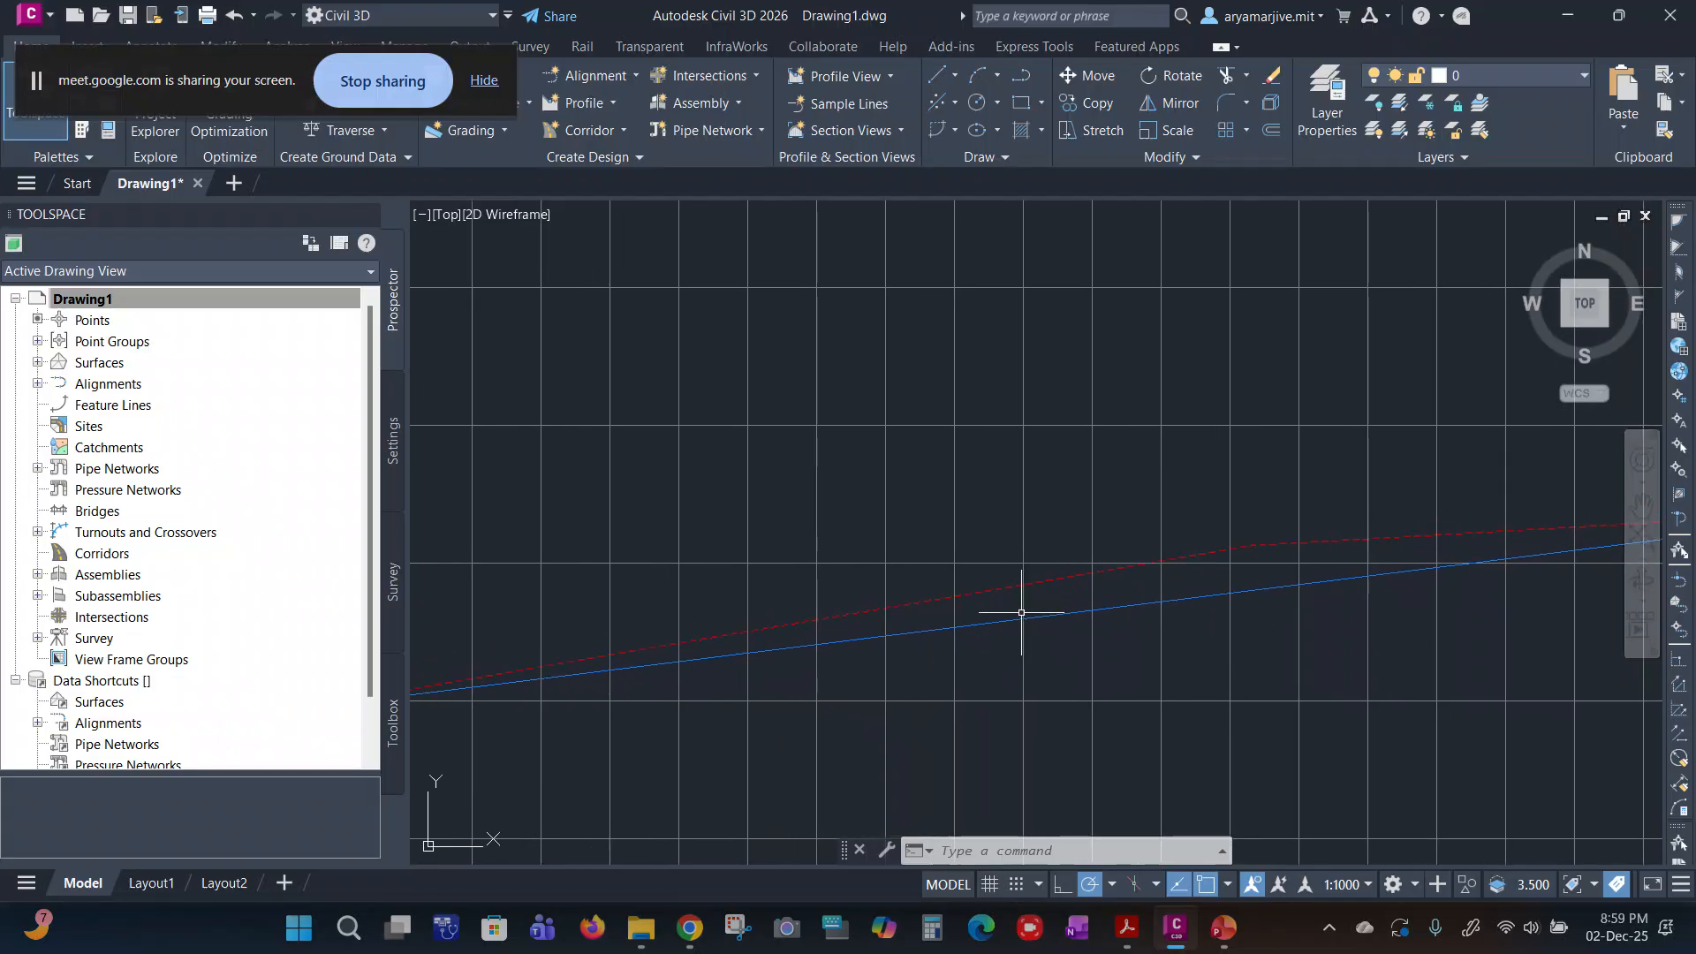
mouse_move(1444, 612)
middle_down()
mouse_move(1273, 622)
mouse_move(894, 724)
middle_up()
mouse_move(1462, 644)
middle_down()
mouse_move(896, 728)
mouse_move(886, 769)
middle_up()
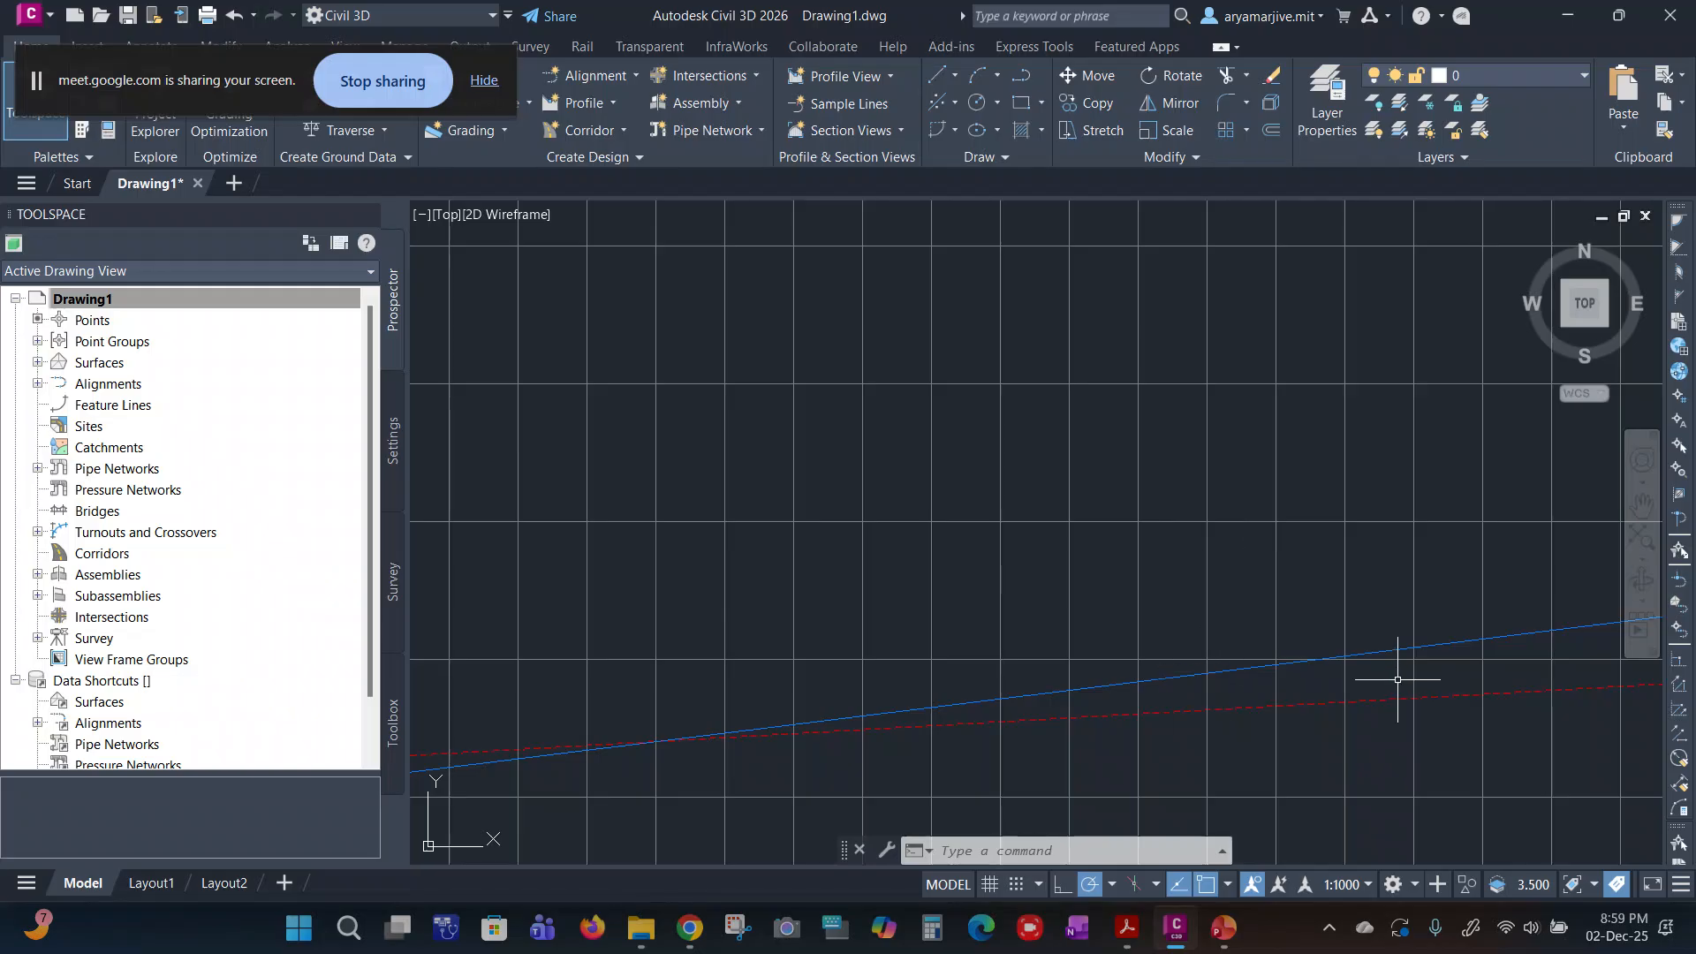
scroll(1382, 674, up, 3)
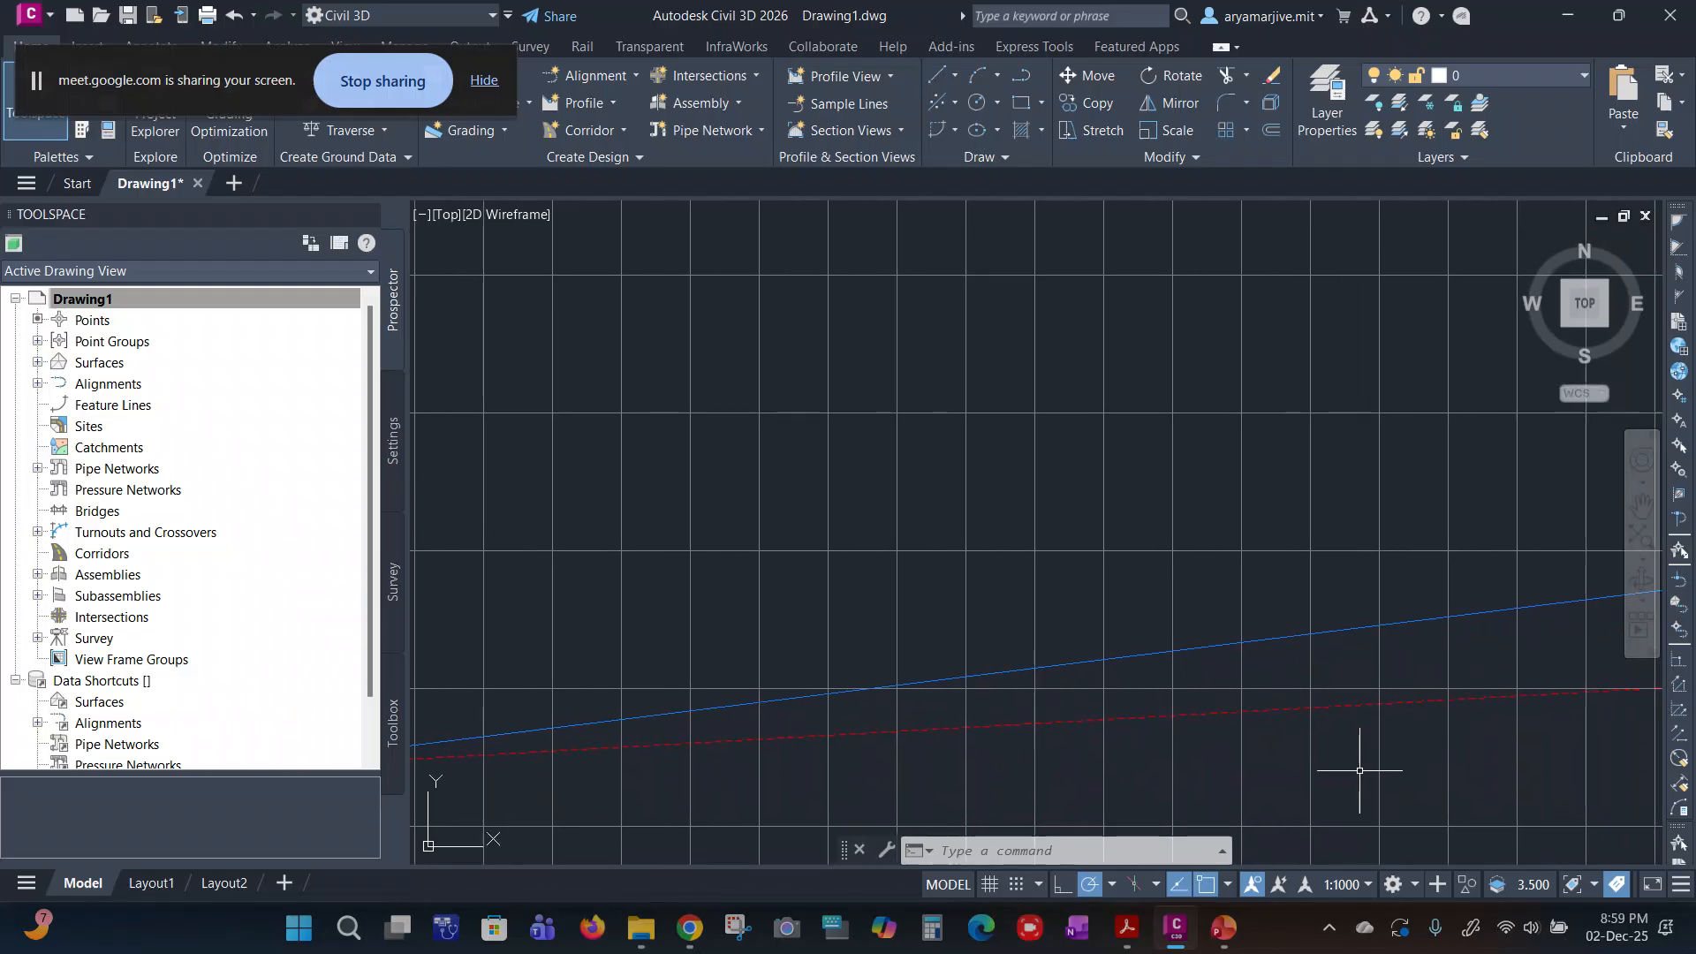
Step: Switch to the Google Meet window and leave the call
click(693, 932)
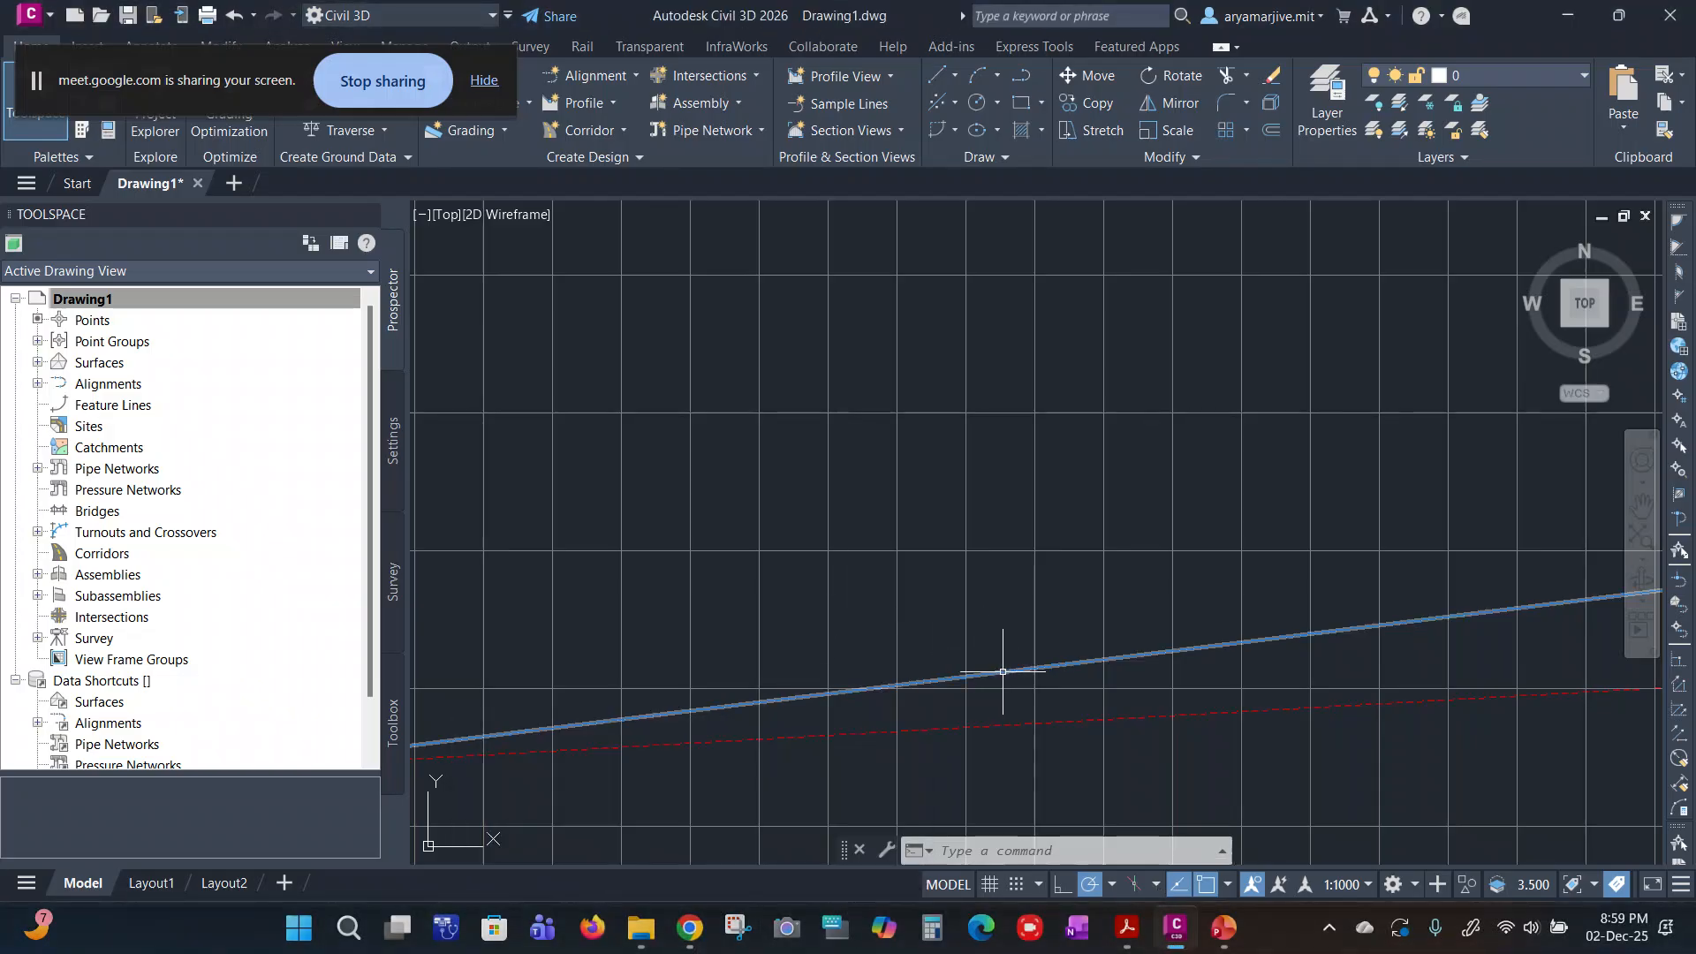
click(693, 939)
click(648, 843)
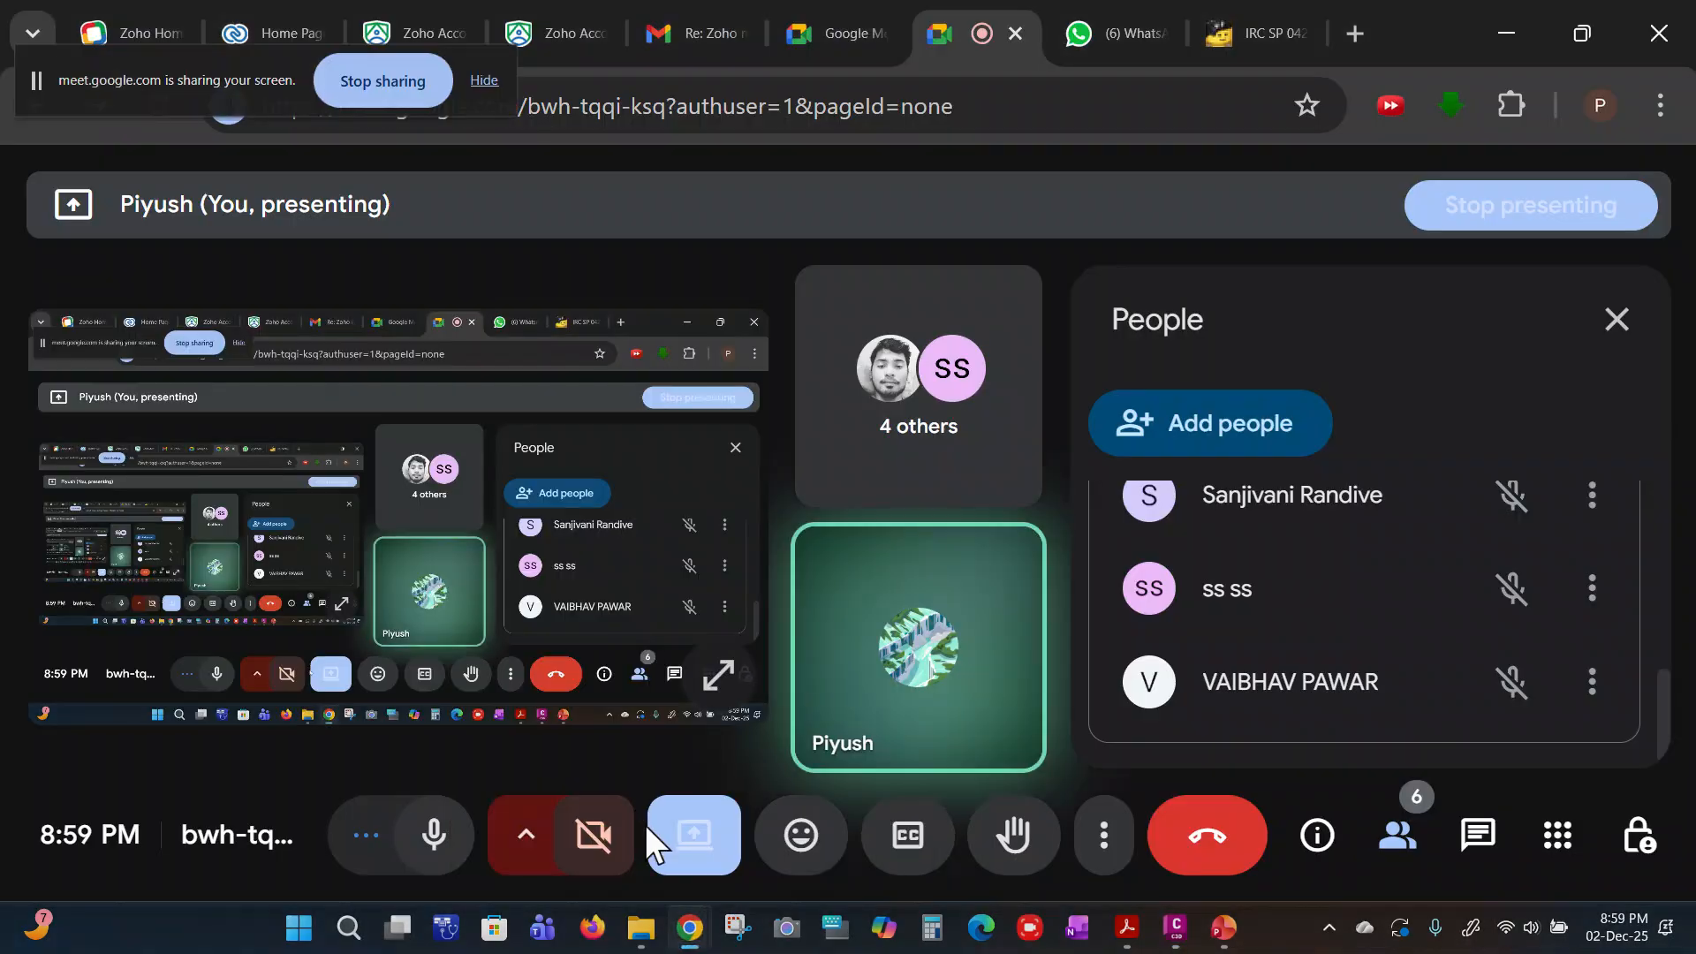
mouse_move(892, 671)
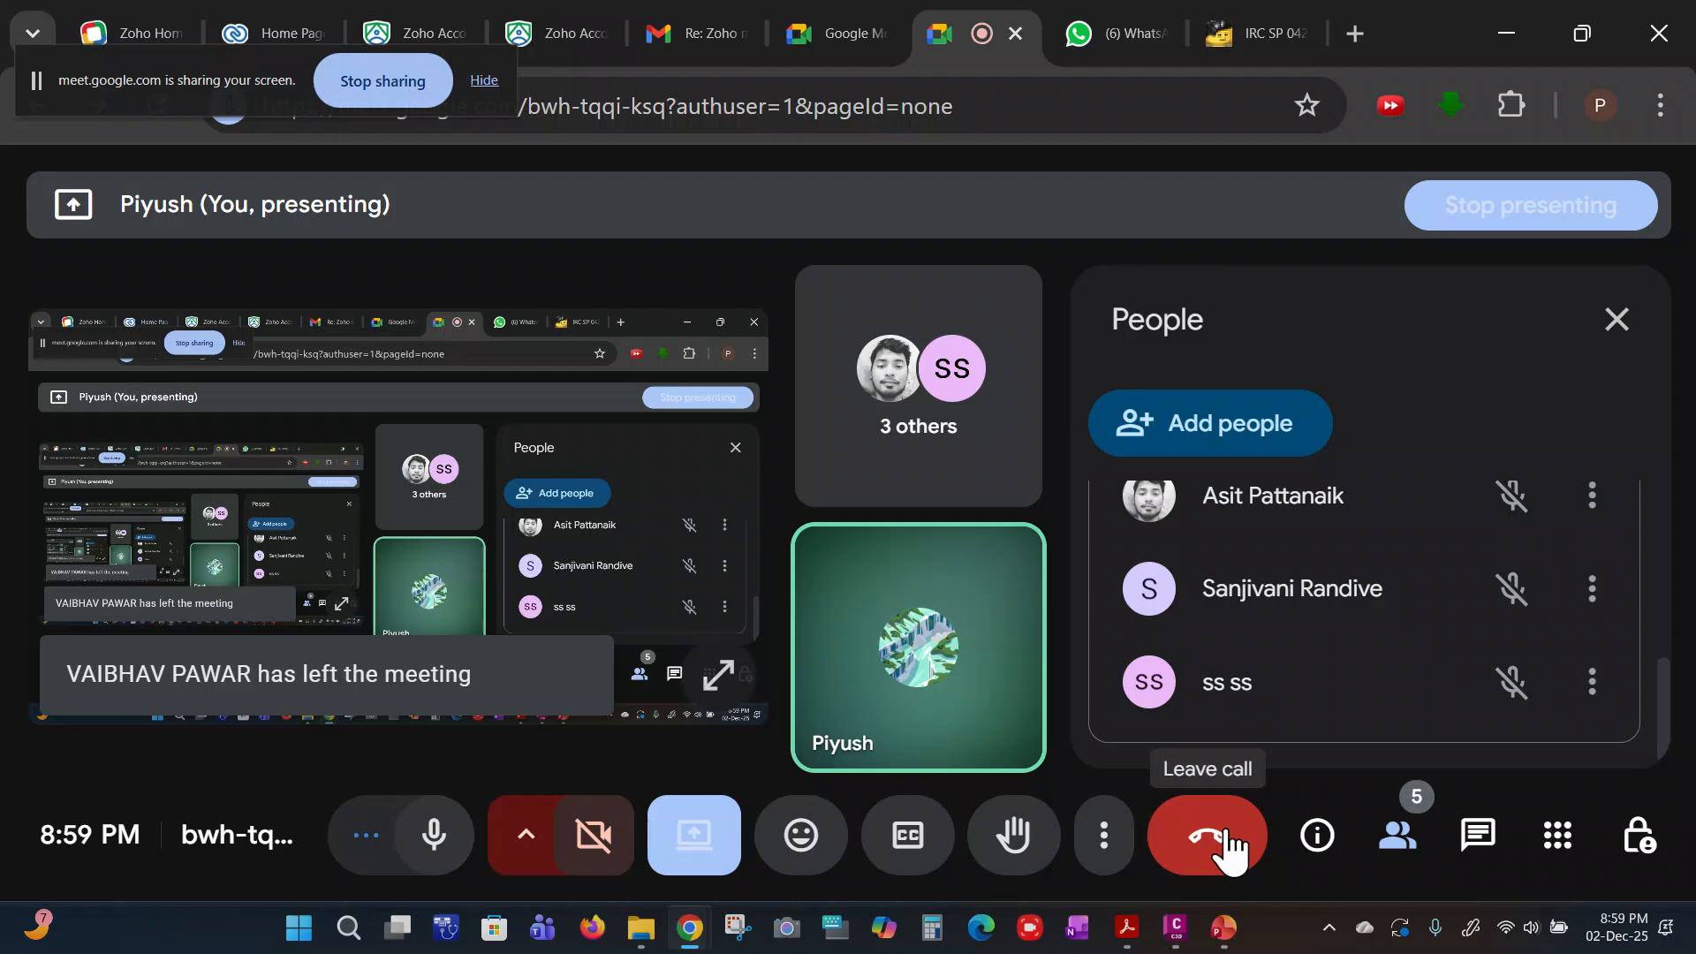
click(1228, 850)
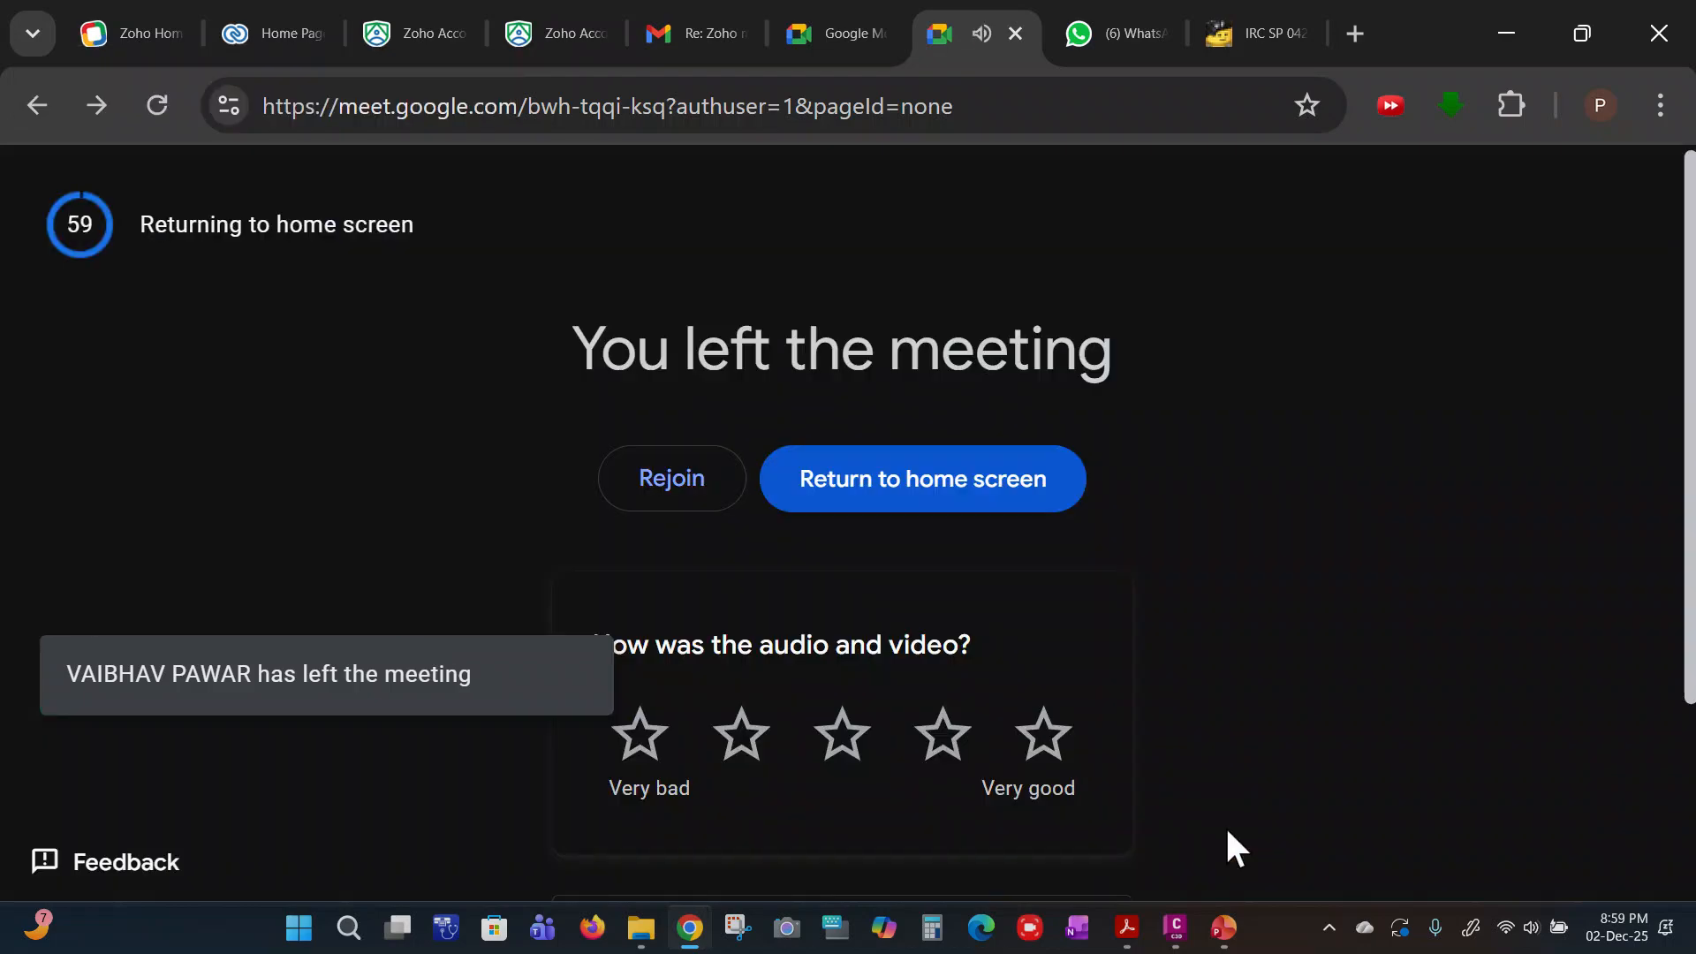